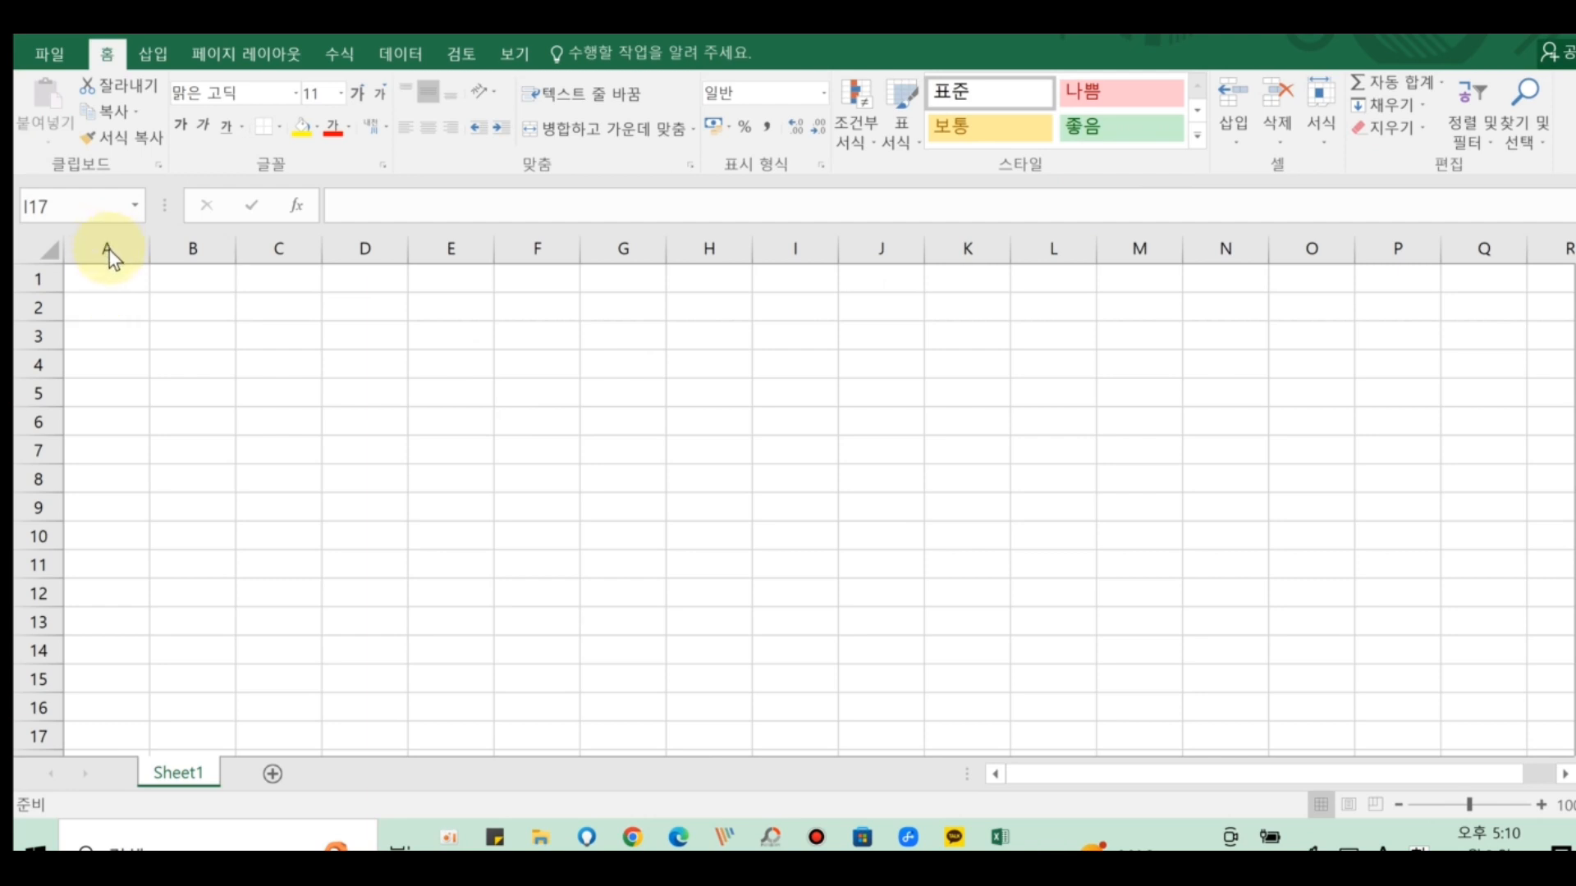
- Set column A's width to 1 and narrow column B to slightly under half its default width
{"action": "left_click", "coordinate": [108, 245]}
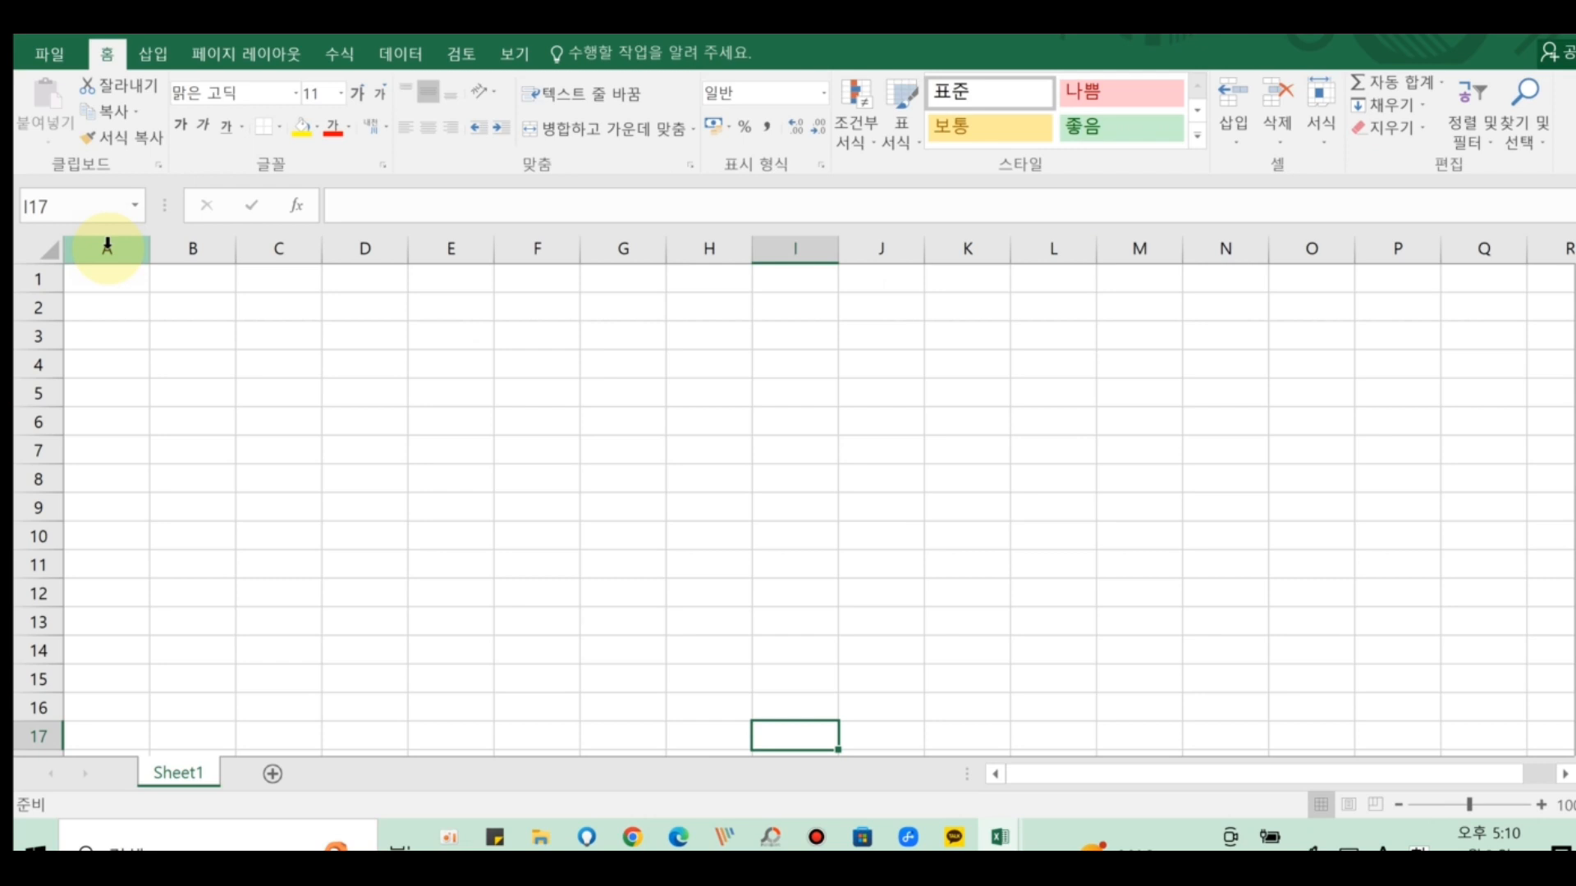
{"action": "right_click", "coordinate": [107, 245]}
{"action": "left_click", "coordinate": [148, 545]}
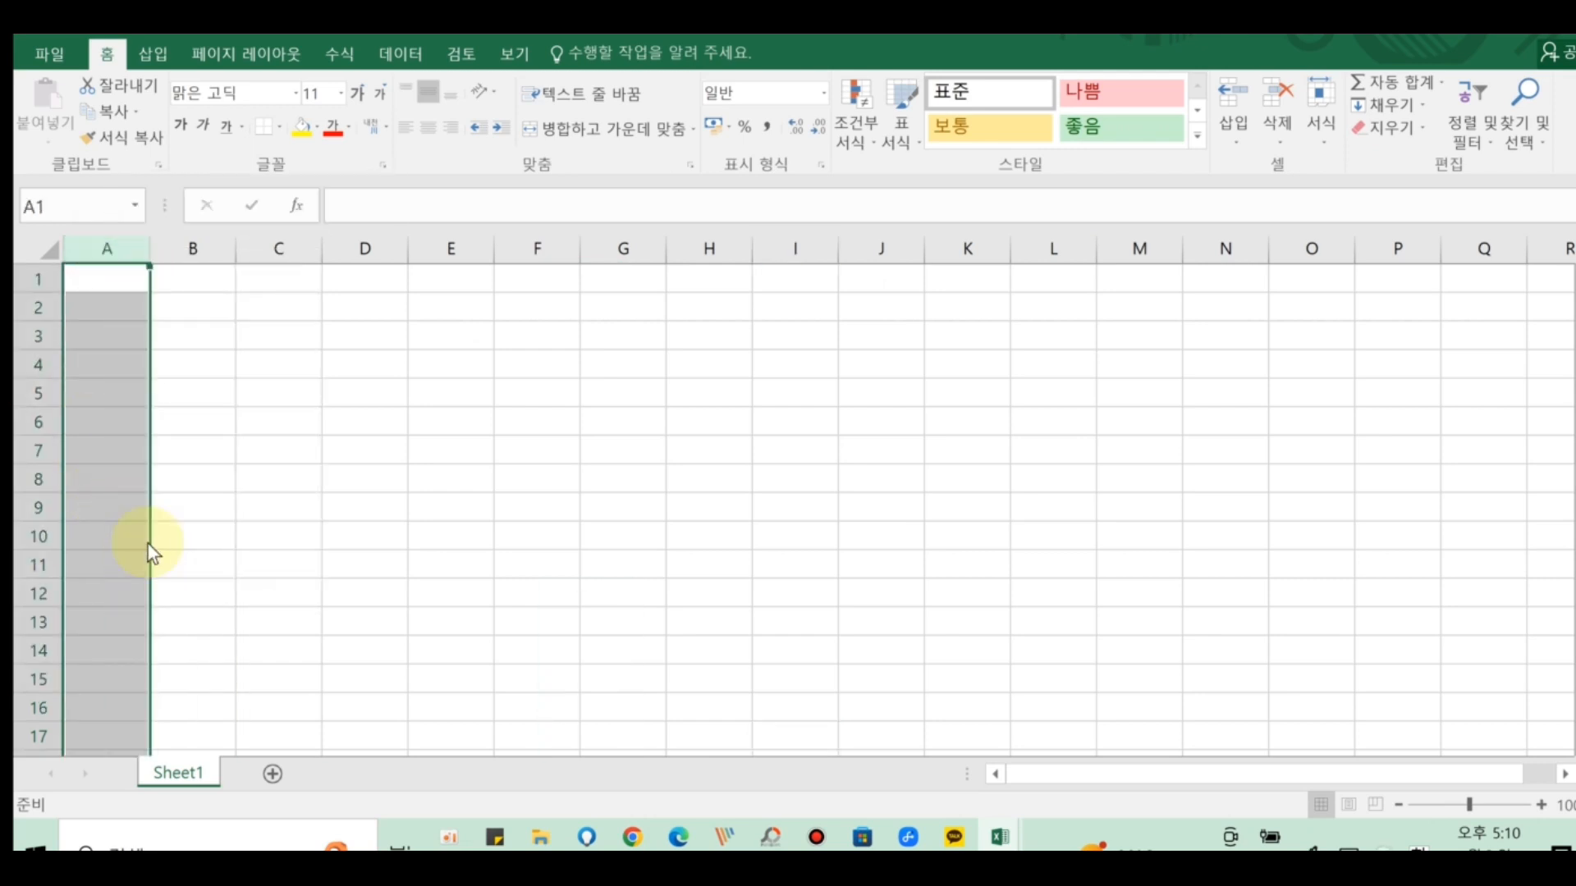
{"action": "type", "text": "1"}
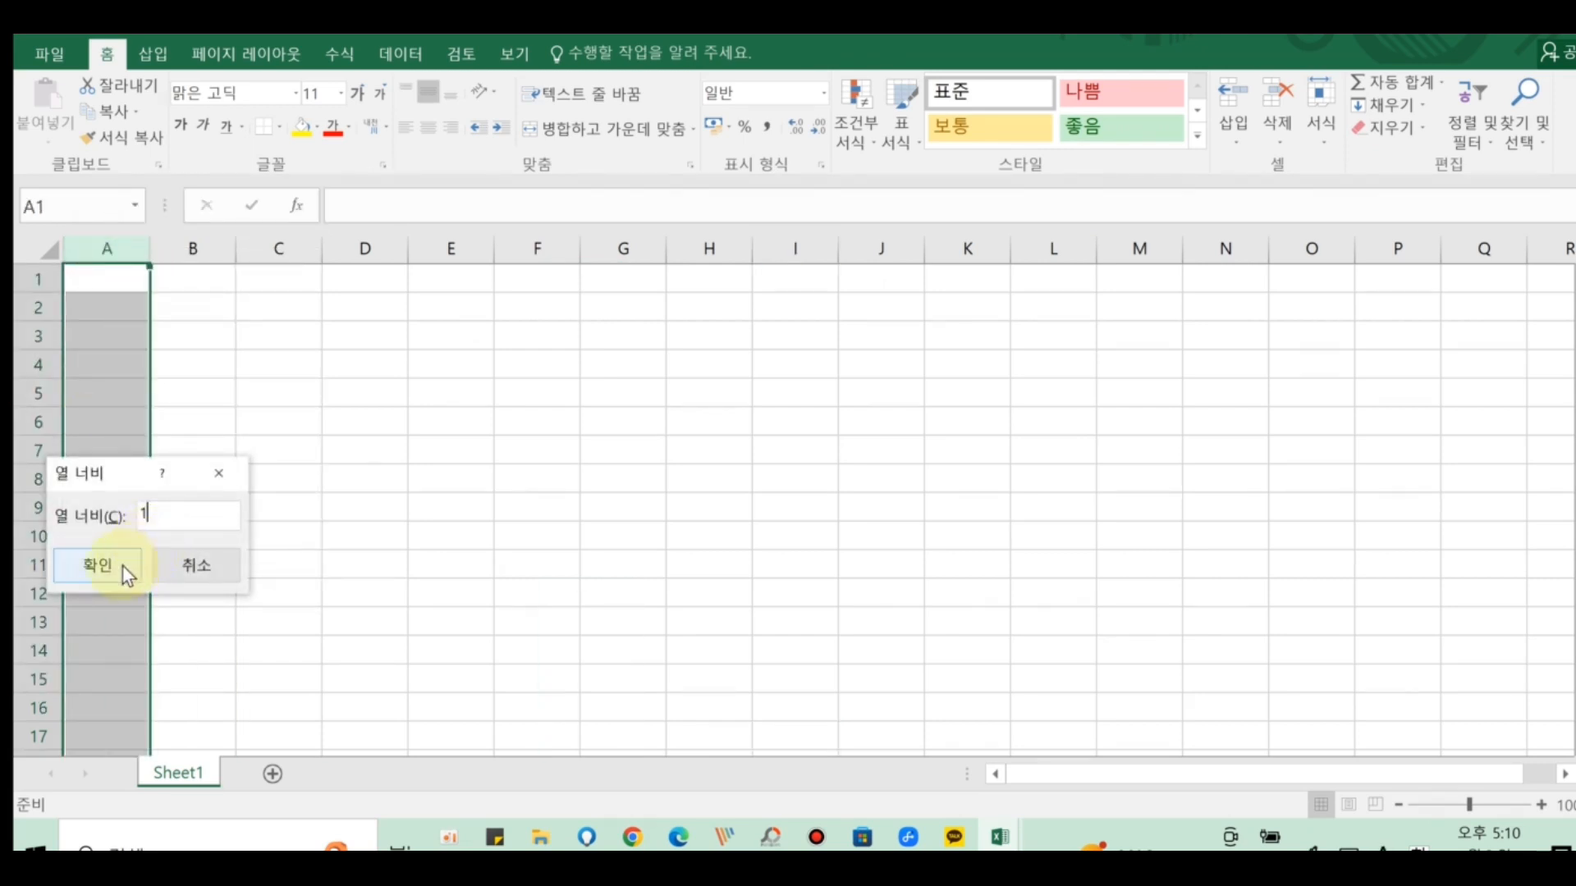
{"action": "left_click", "coordinate": [81, 568]}
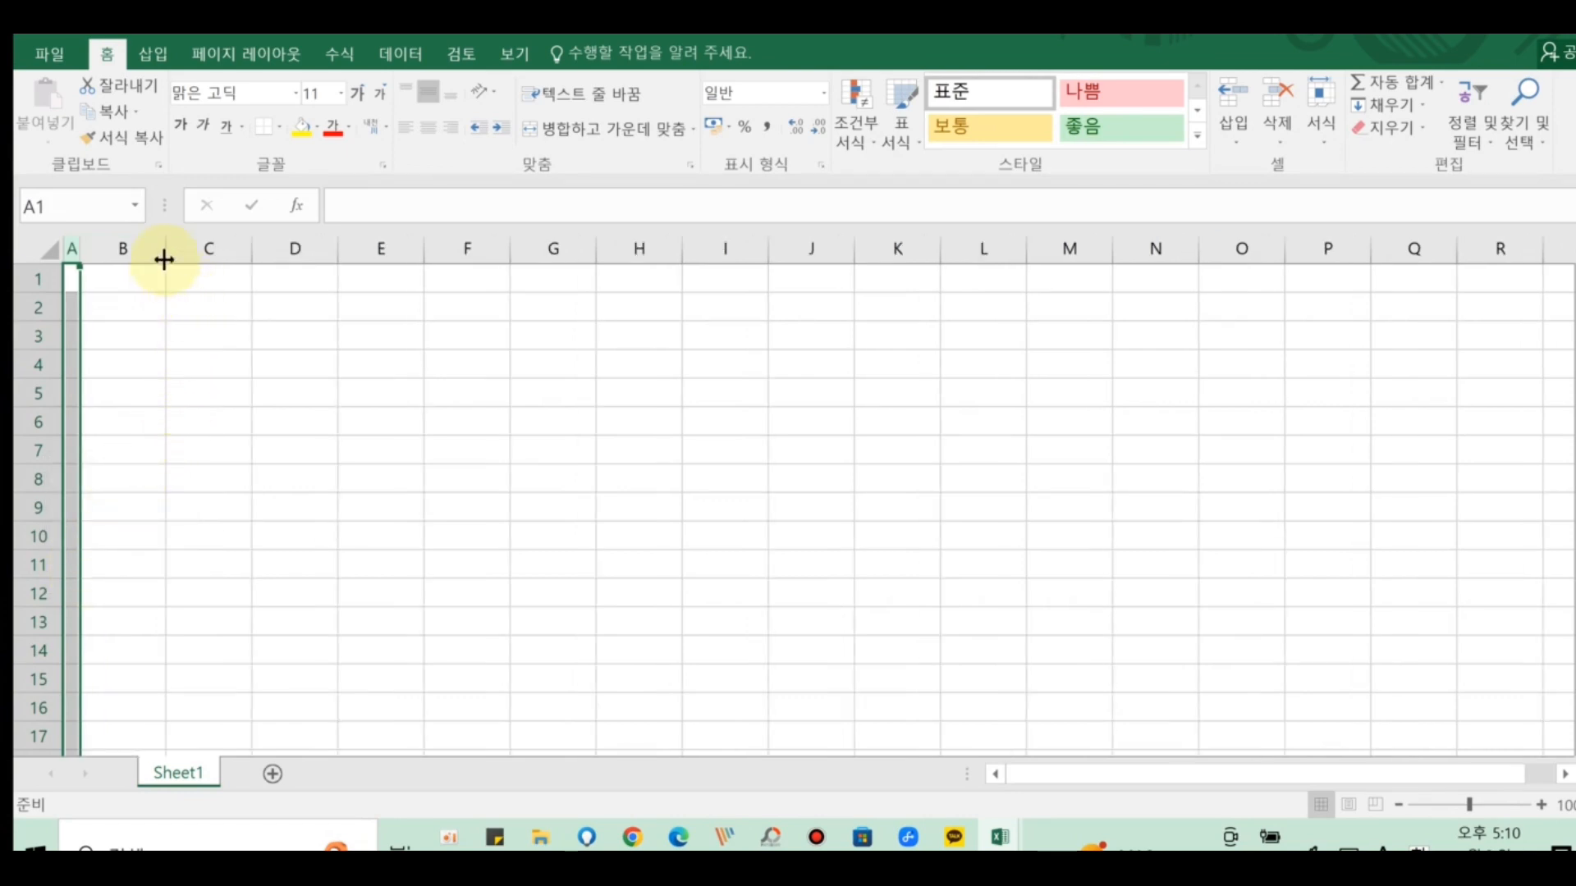
{"action": "left_click_drag", "start_coordinate": [165, 256], "coordinate": [116, 252]}
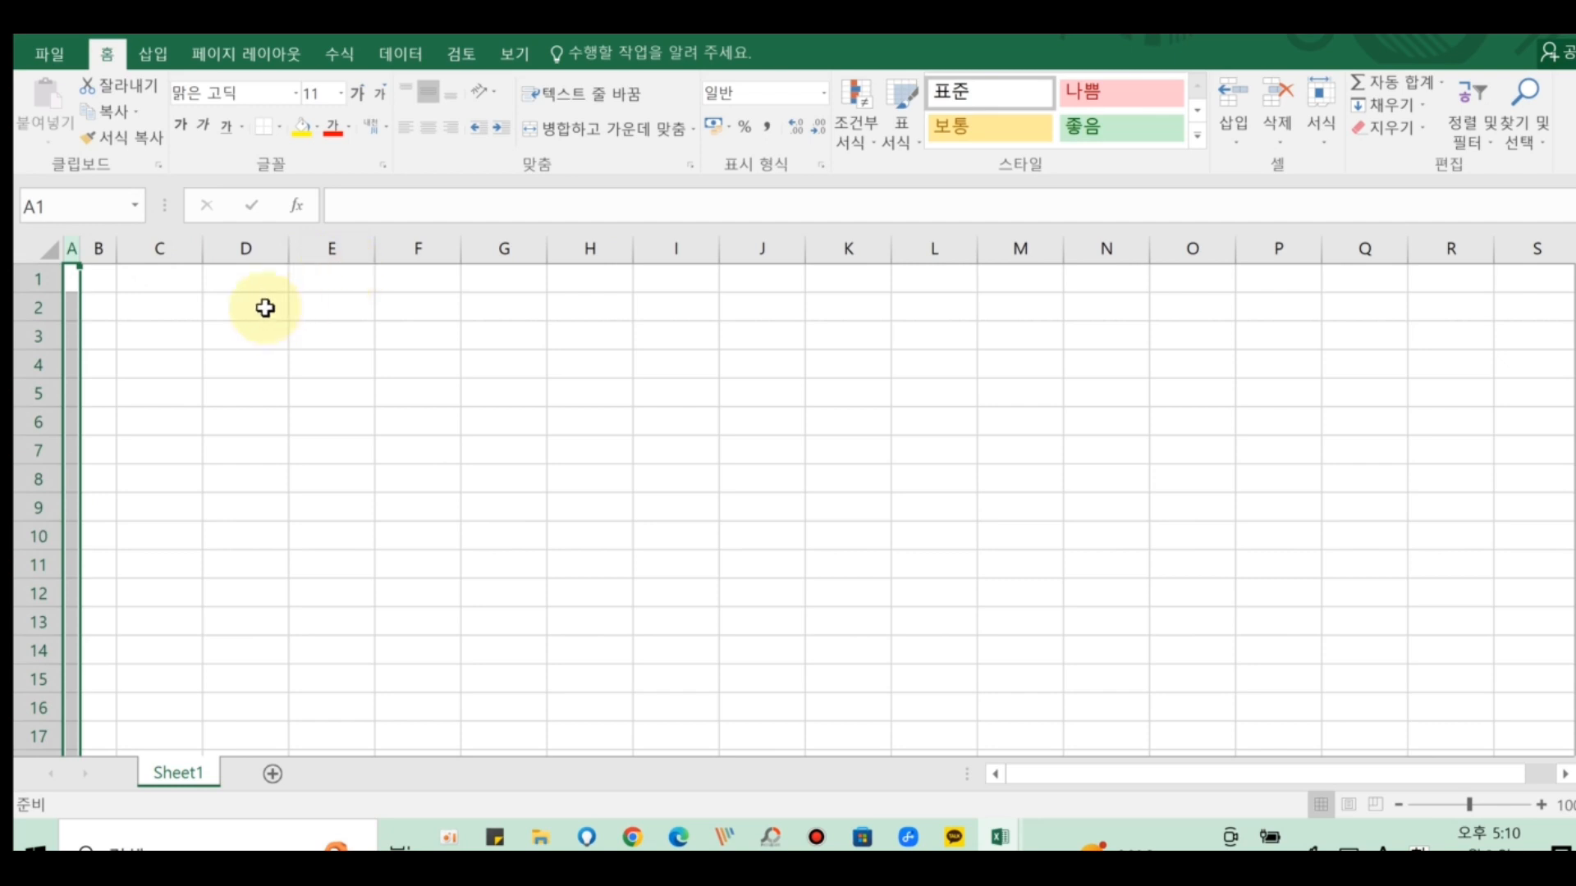
- Enter "No." in cell B1 and make it italic
{"action": "left_click", "coordinate": [105, 281]}
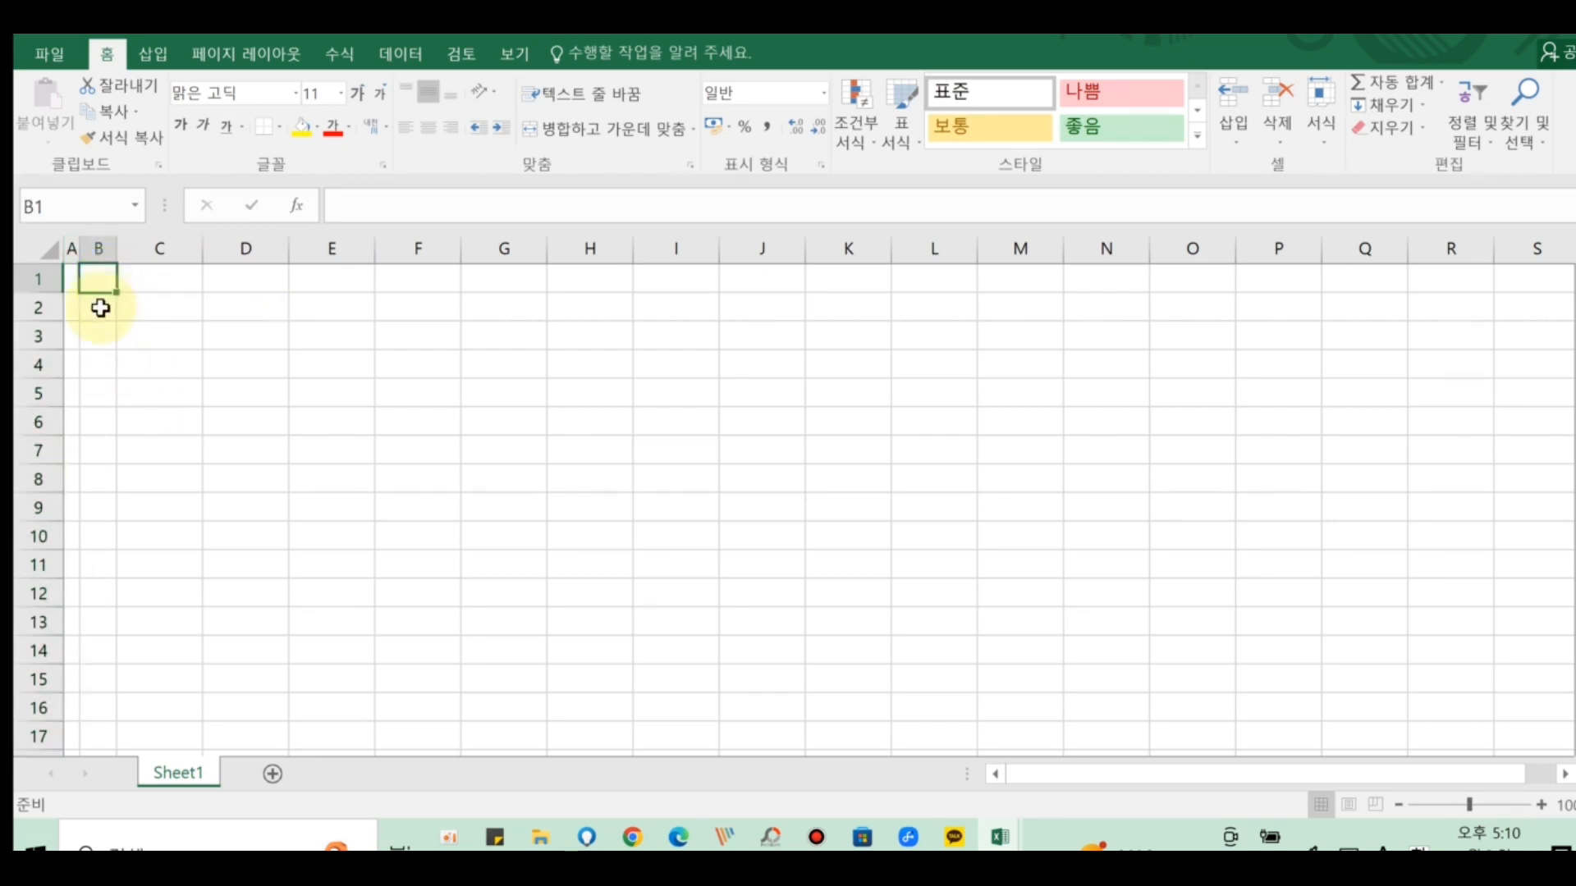
{"action": "left_click", "coordinate": [99, 310]}
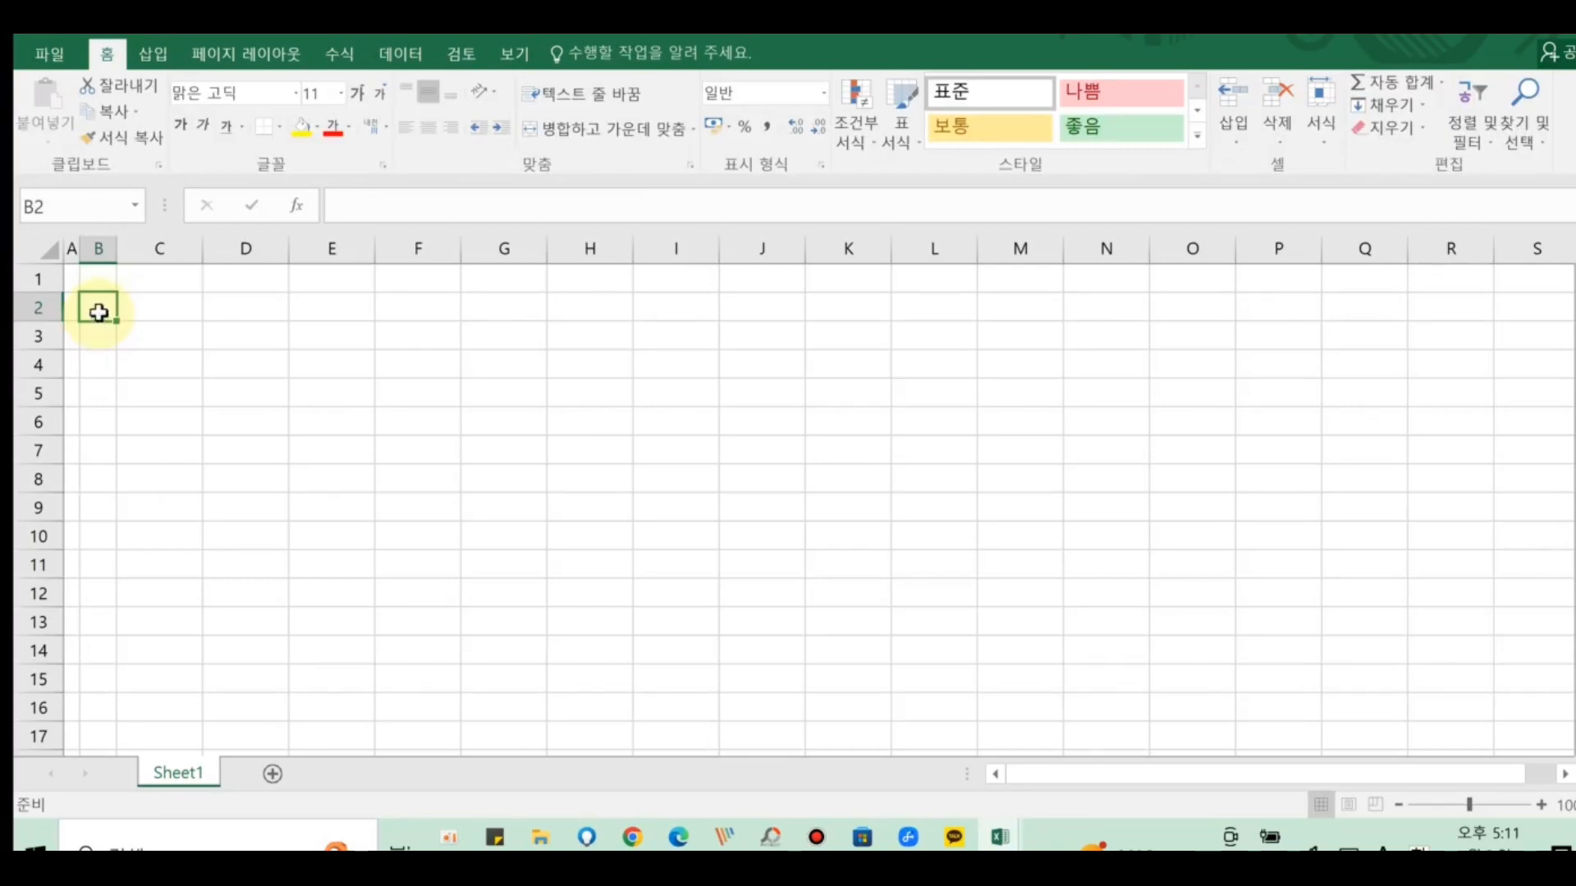
{"action": "double_click", "coordinate": [101, 281]}
{"action": "type", "text": "no"}
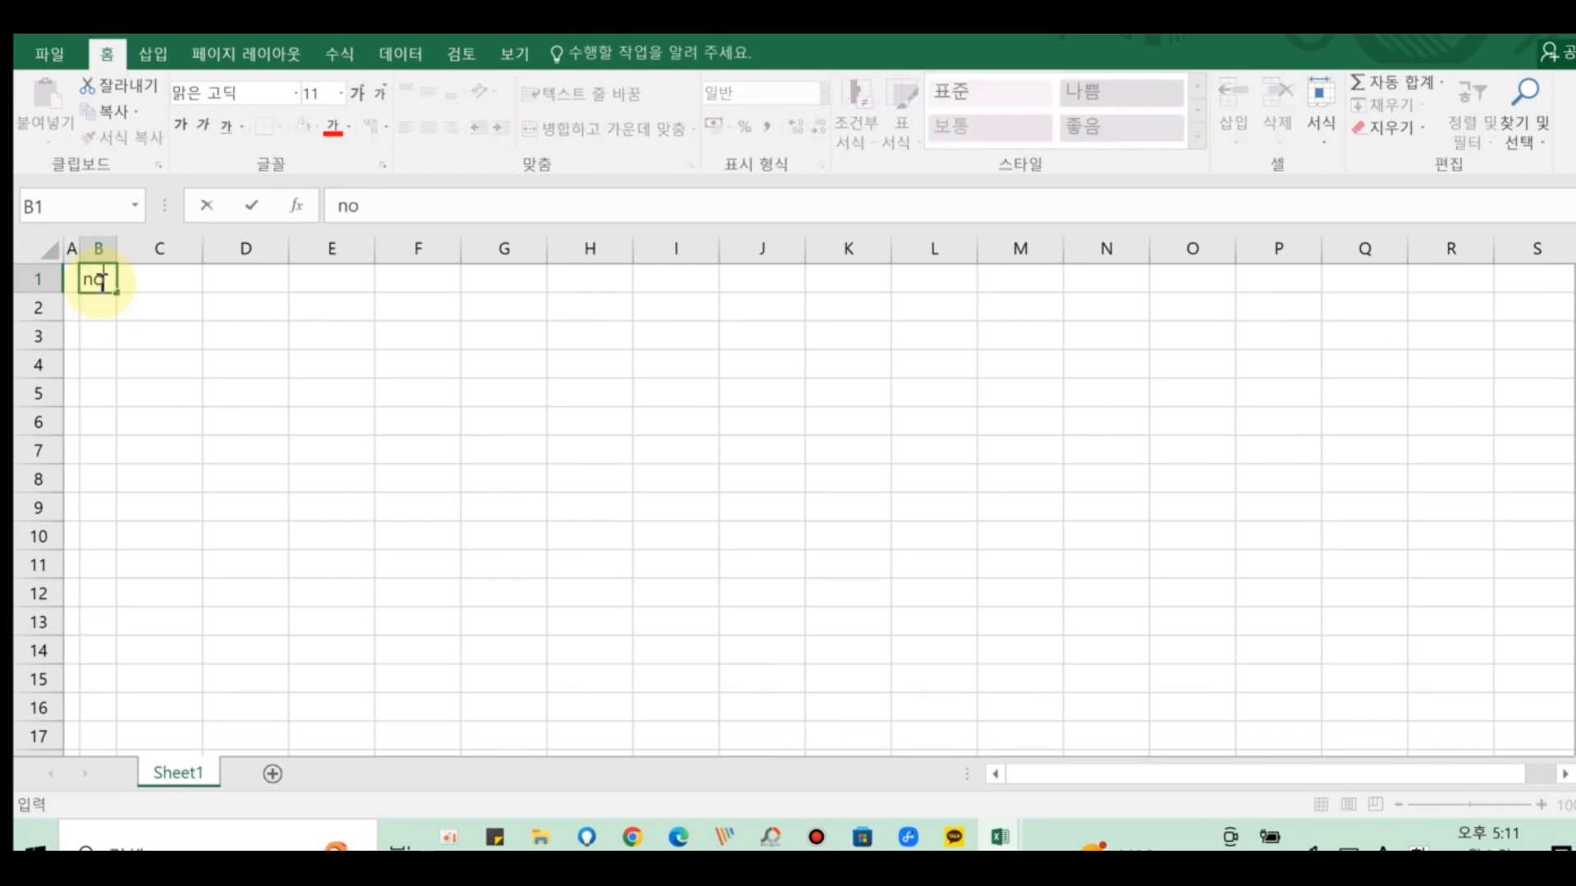
{"action": "key", "text": "BackSpace"}
{"action": "key", "text": "BackSpace"}
{"action": "type", "text": "No."}
{"action": "left_click", "coordinate": [120, 334]}
{"action": "left_click", "coordinate": [95, 279]}
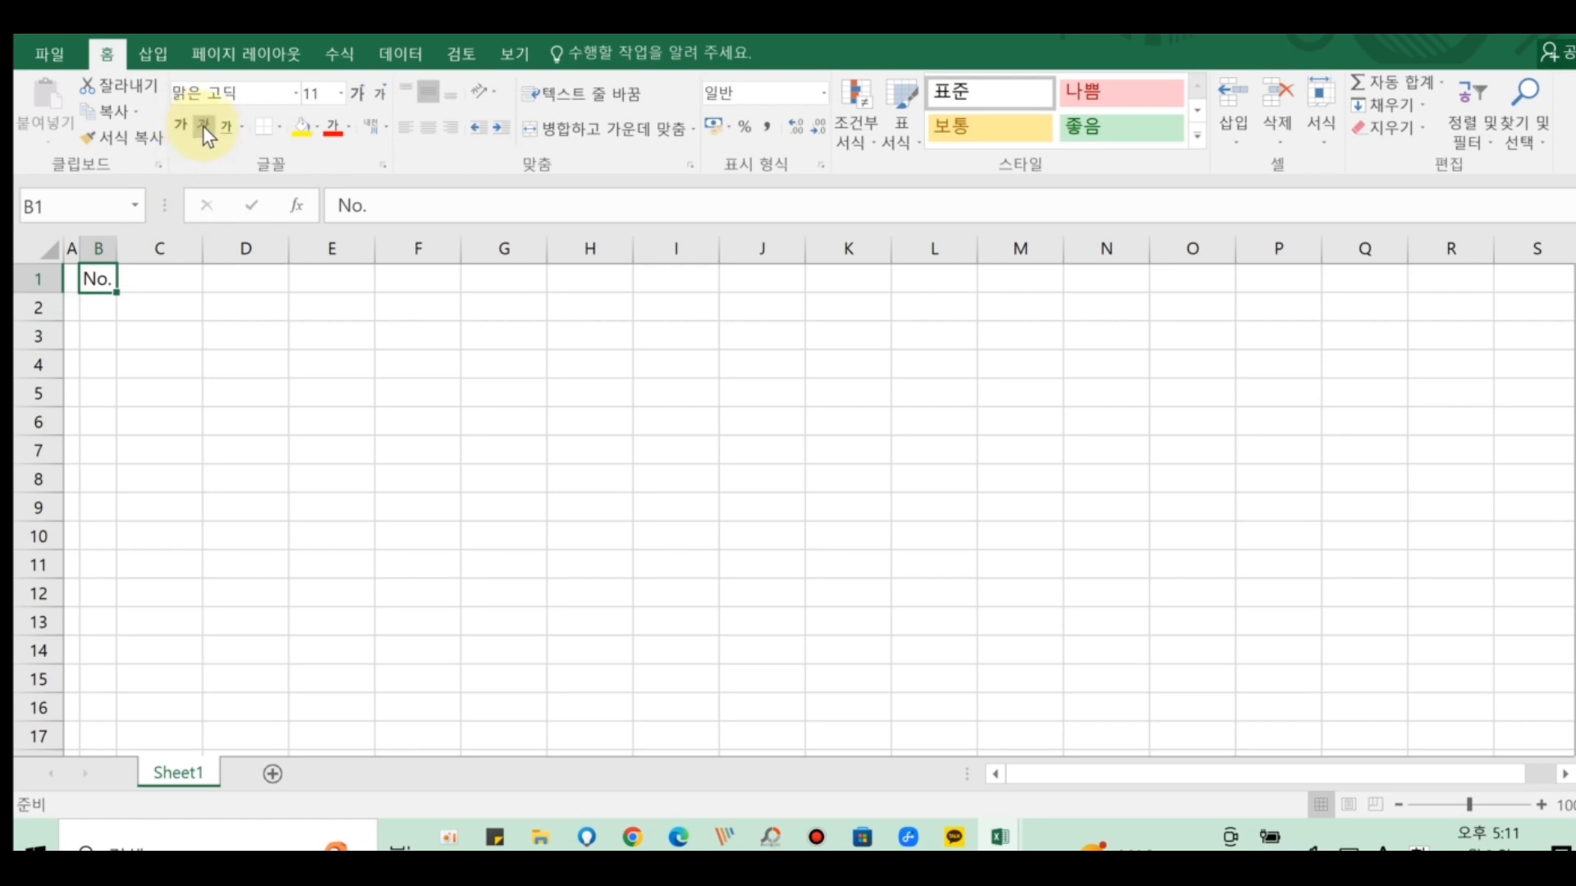
- Enter the title "견적서" in cell B2
{"action": "left_click", "coordinate": [101, 310]}
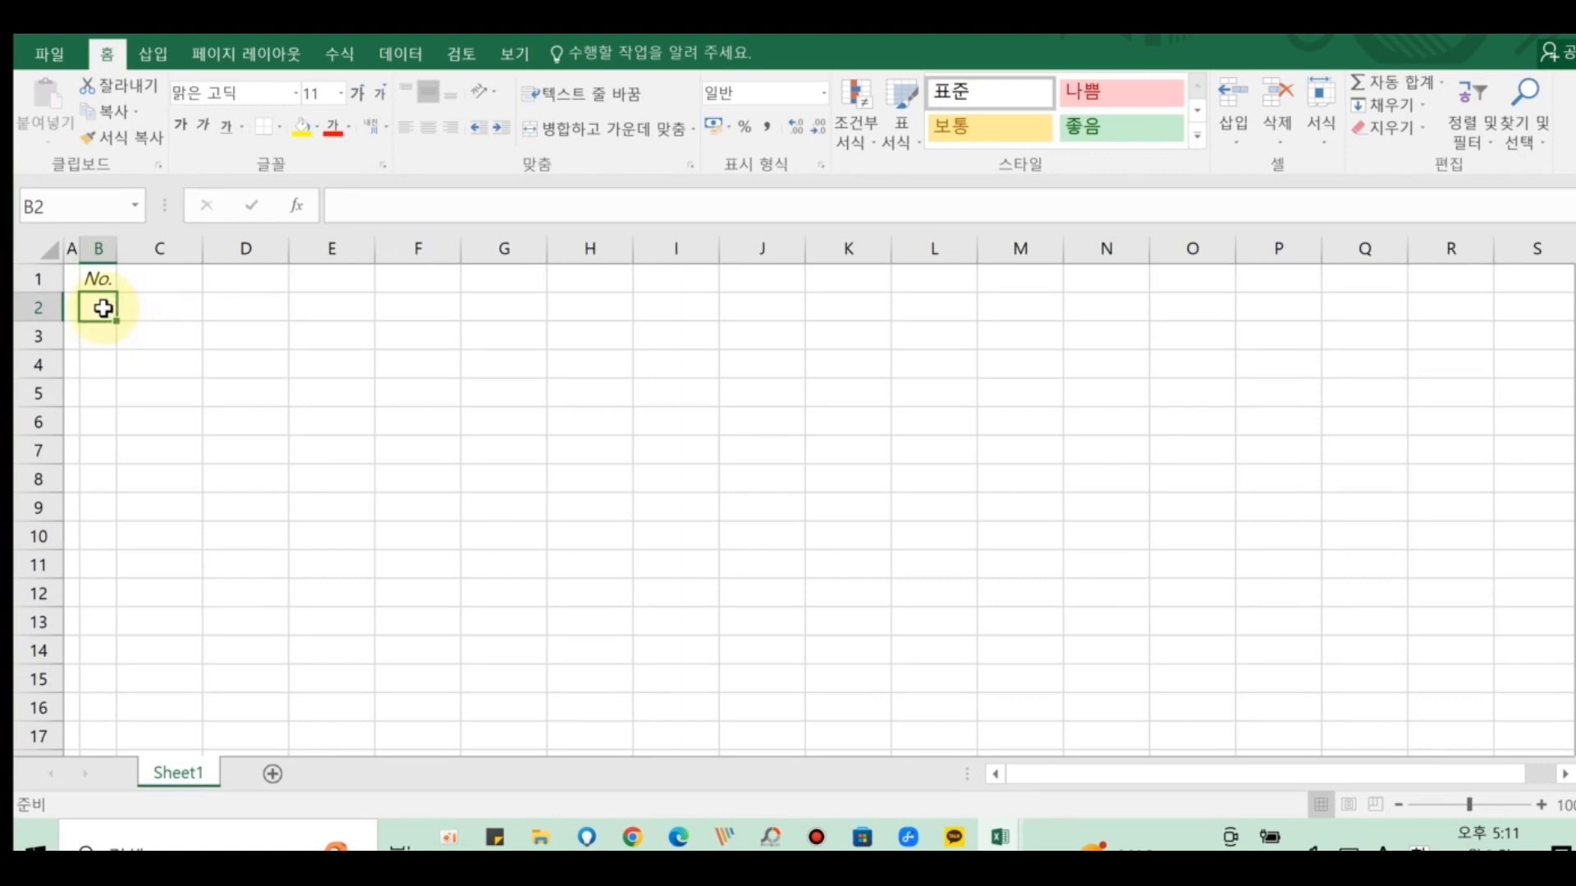
{"action": "type", "text": "ruswj"}
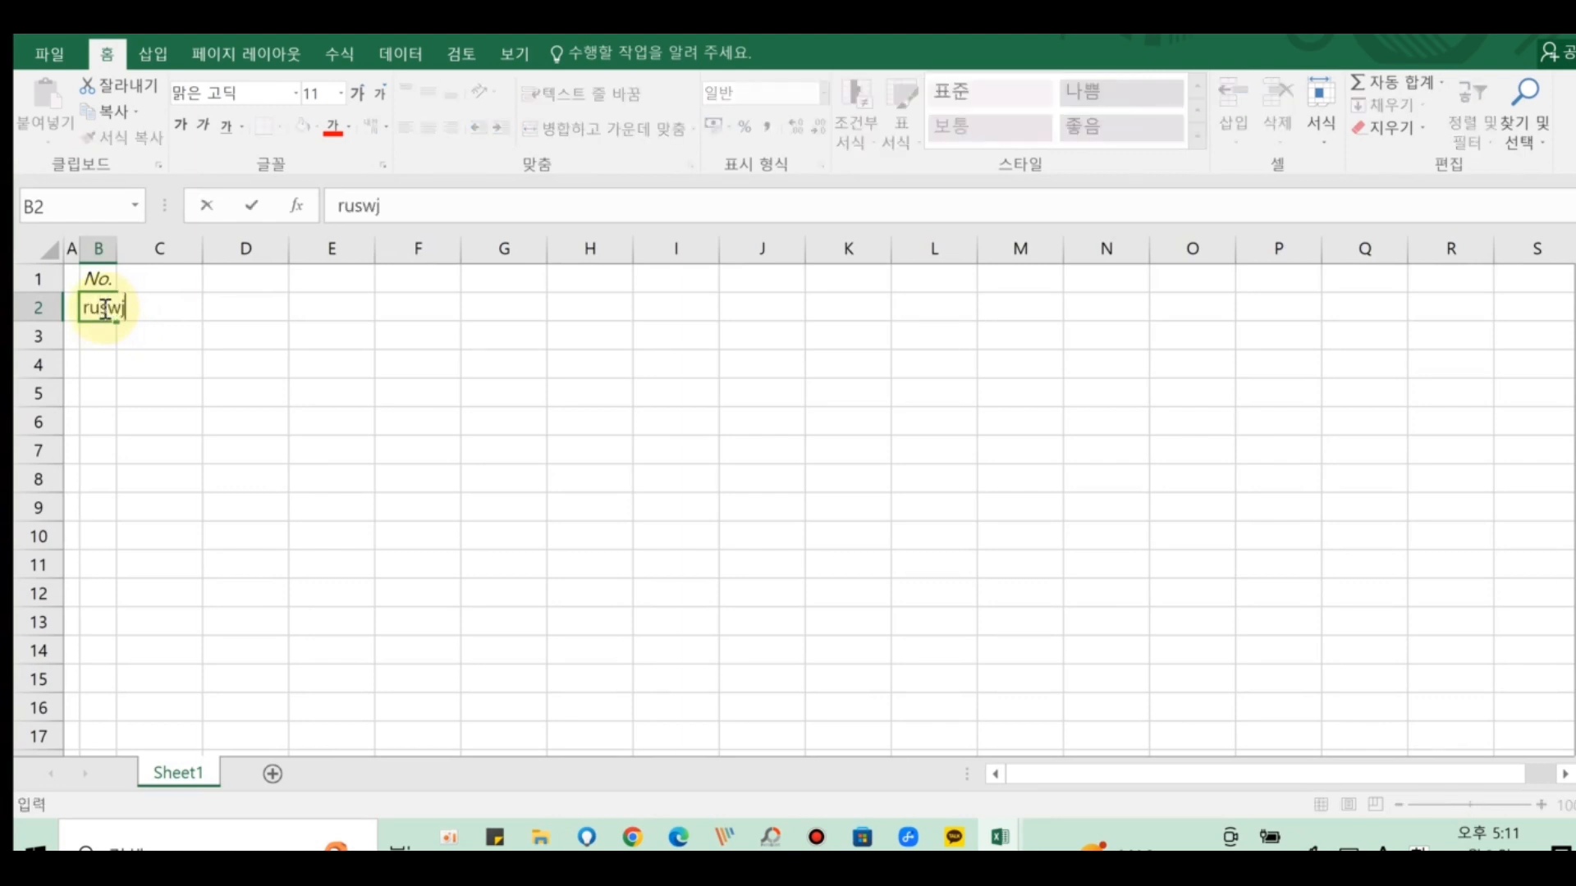
{"action": "key", "text": "BackSpace"}
{"action": "key", "text": "BackSpace"}
{"action": "key", "text": "BackSpace"}
{"action": "type", "text": "견적서"}
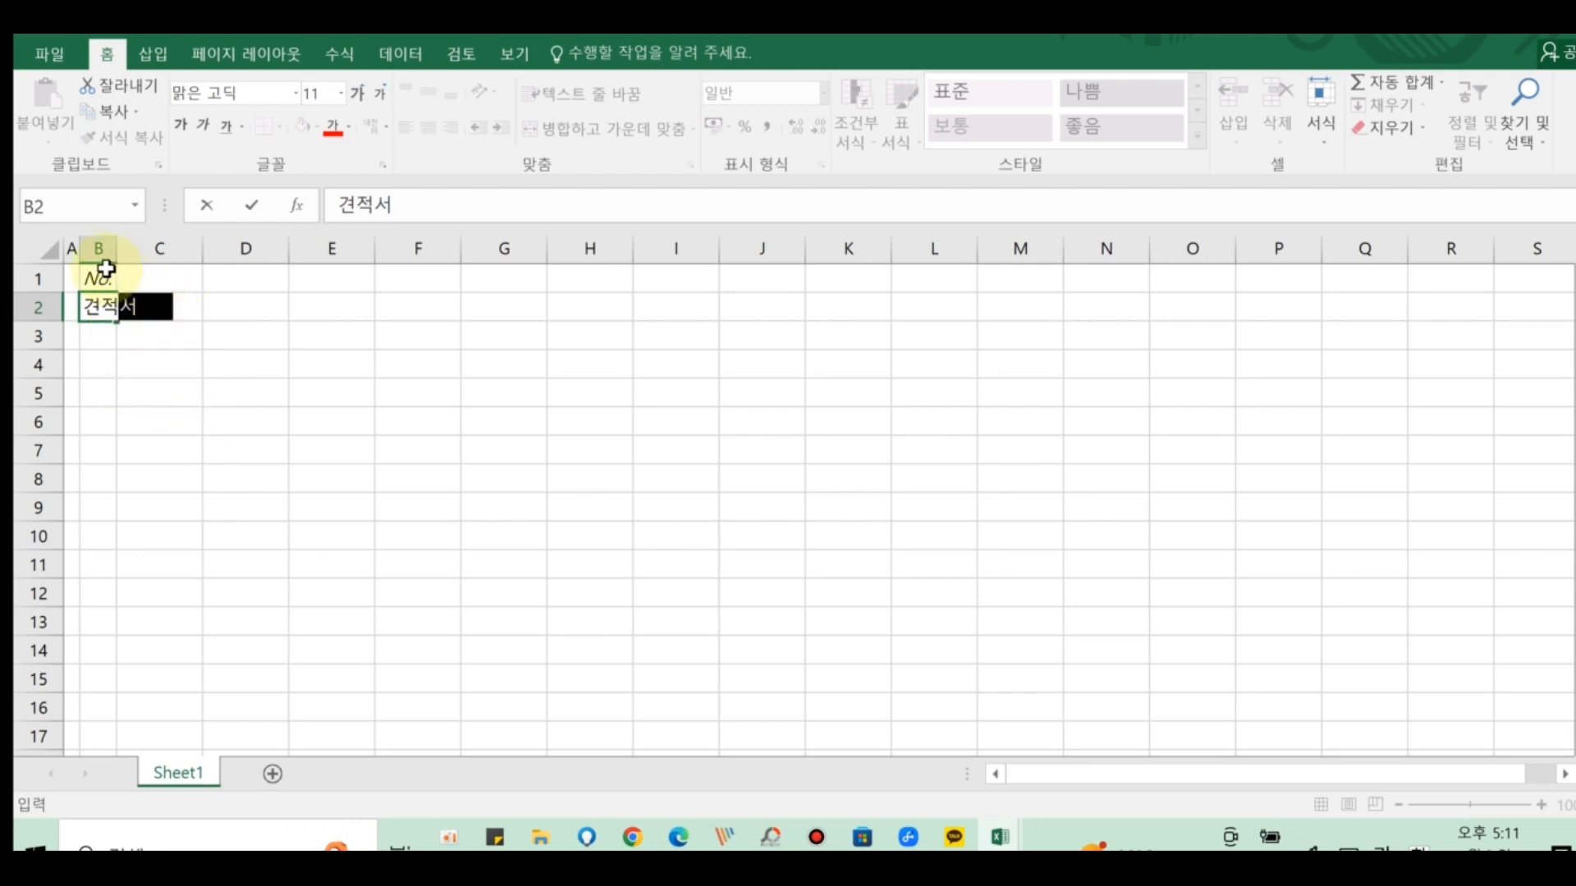
- Enter the date "2023년 5월 9일" in cell B4
{"action": "left_click", "coordinate": [104, 367]}
{"action": "type", "text": "2023"}
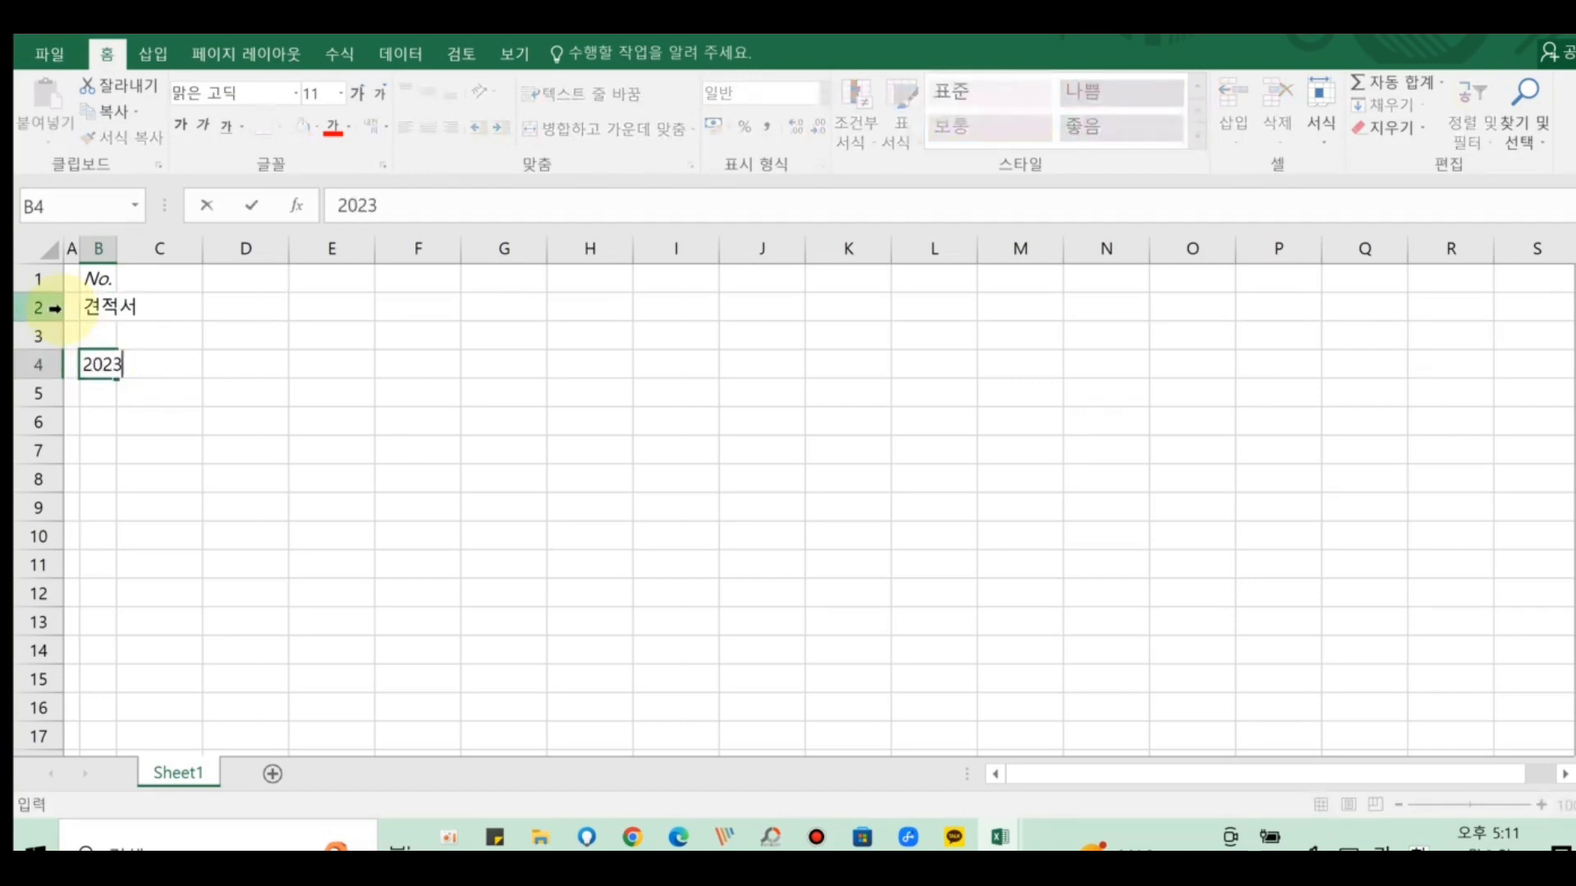
{"action": "type", "text": "년"}
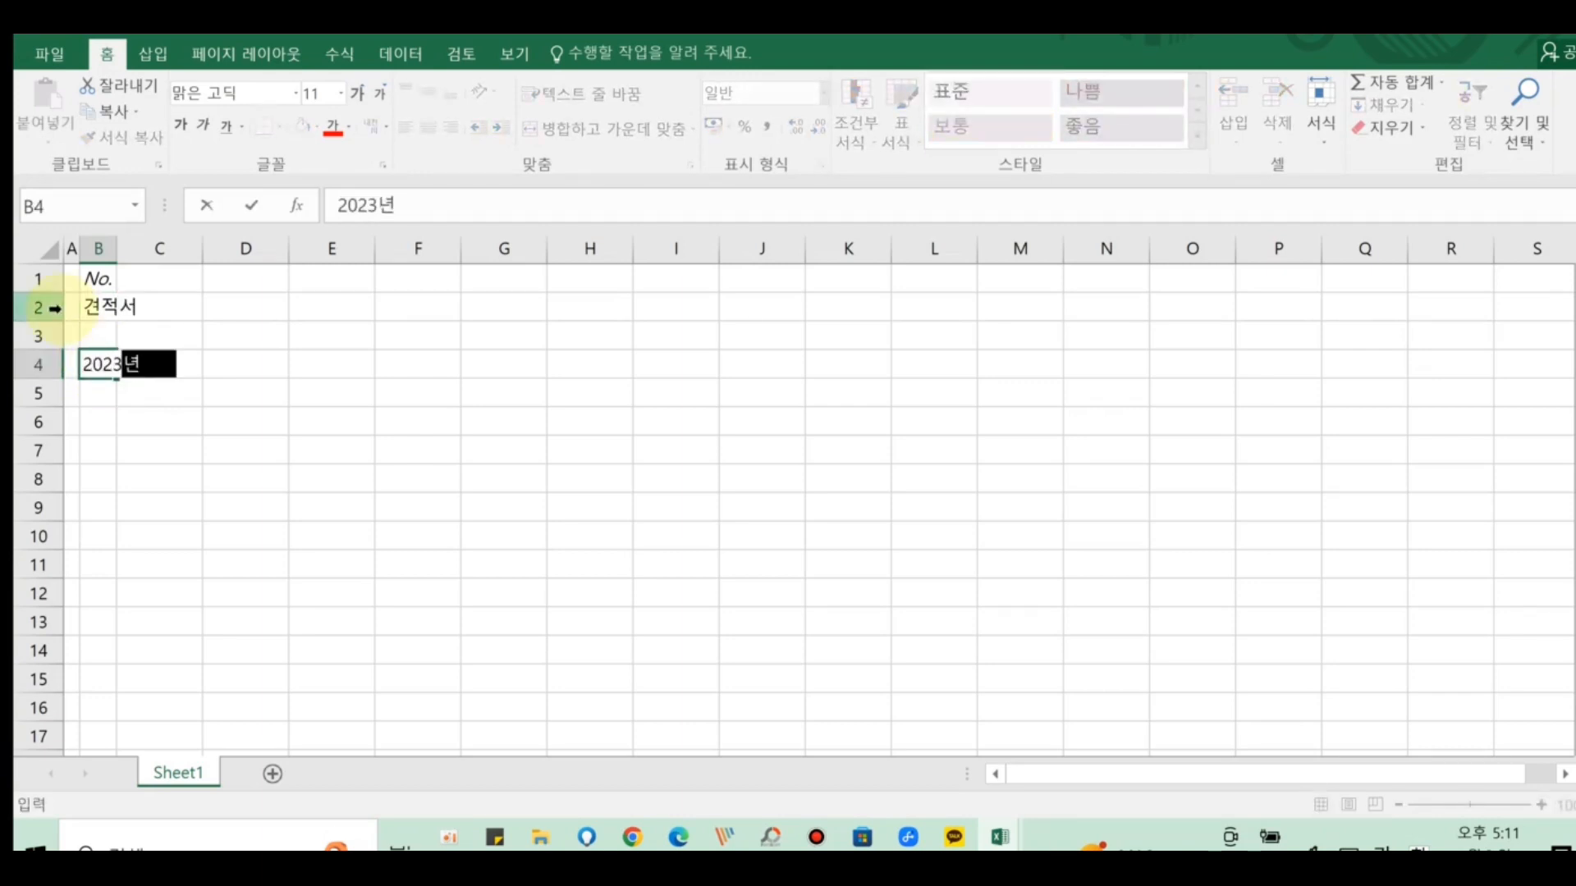
{"action": "type", "text": " 5"}
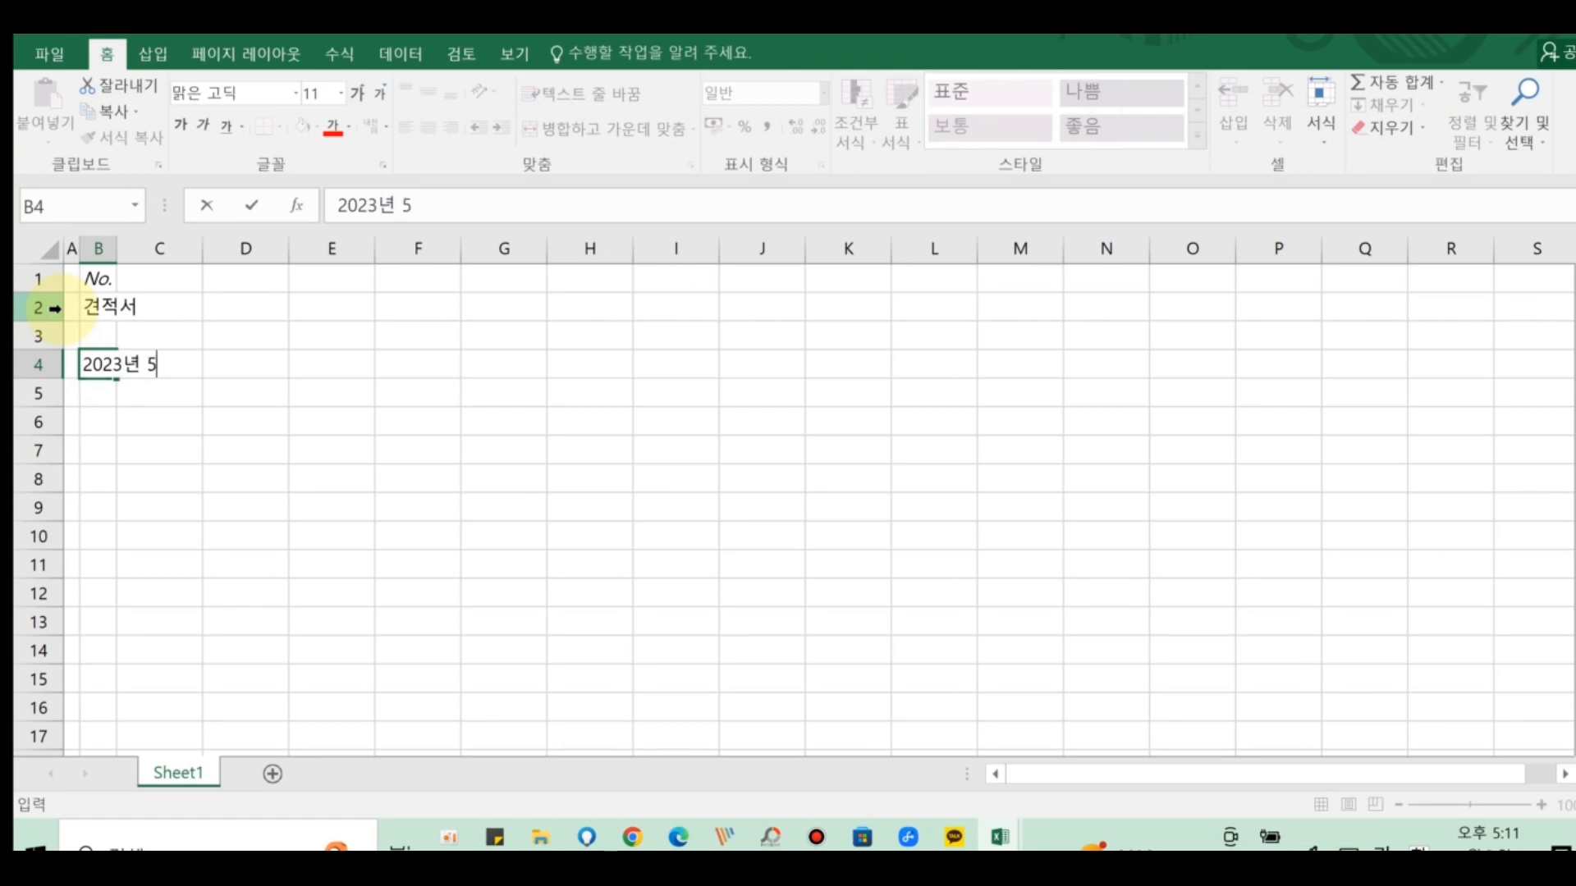
{"action": "type", "text": "월 9일"}
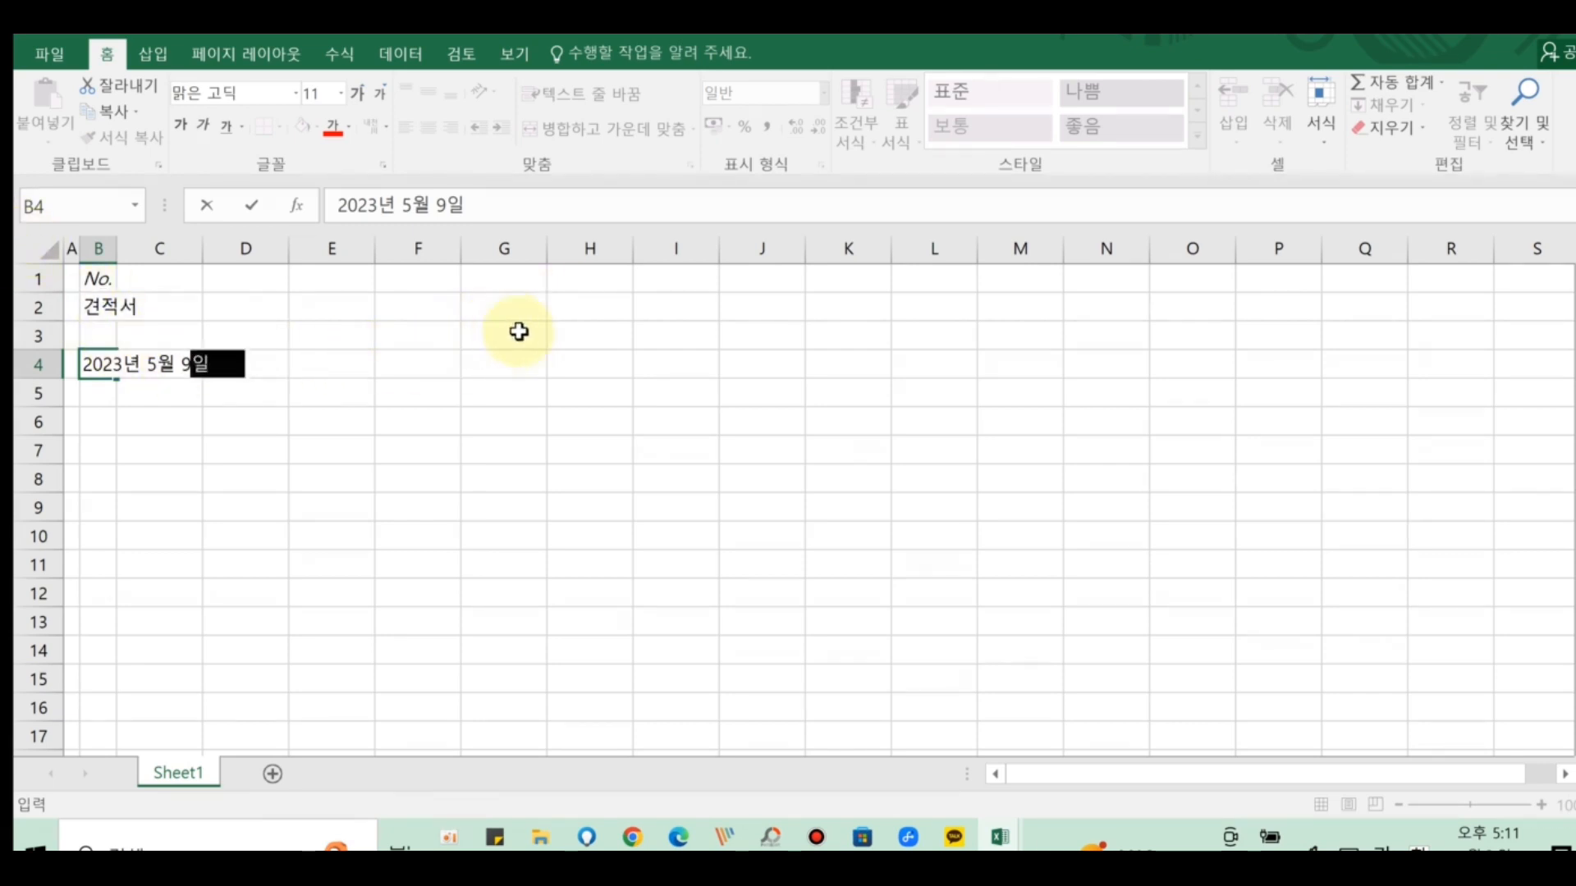
{"action": "left_click", "coordinate": [595, 366]}
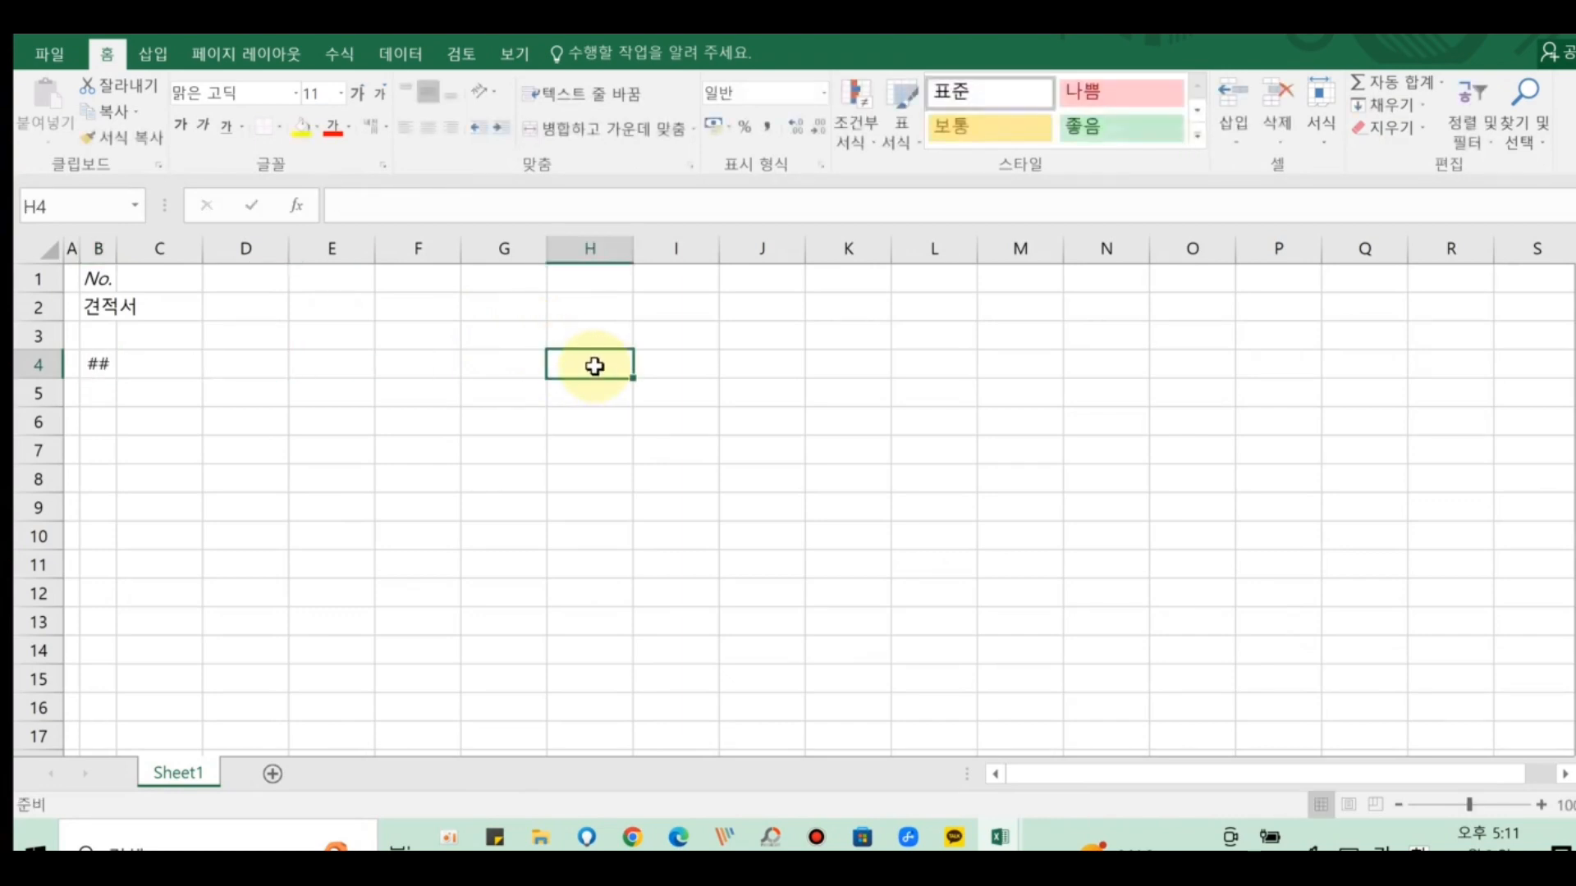
{"action": "type", "text": "공급"}
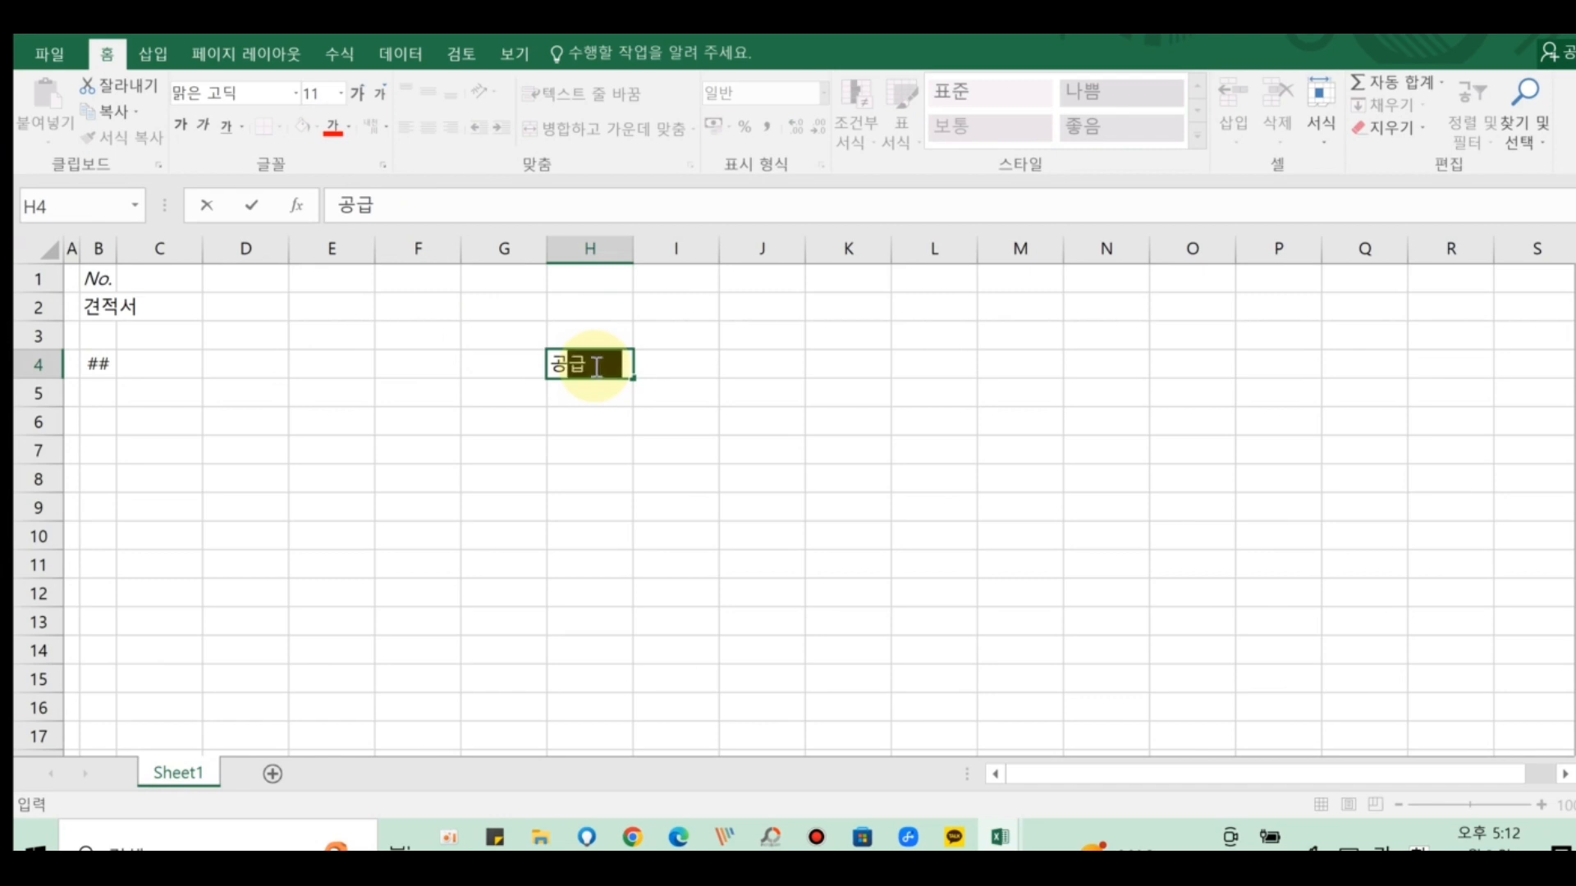
{"action": "type", "text": "자"}
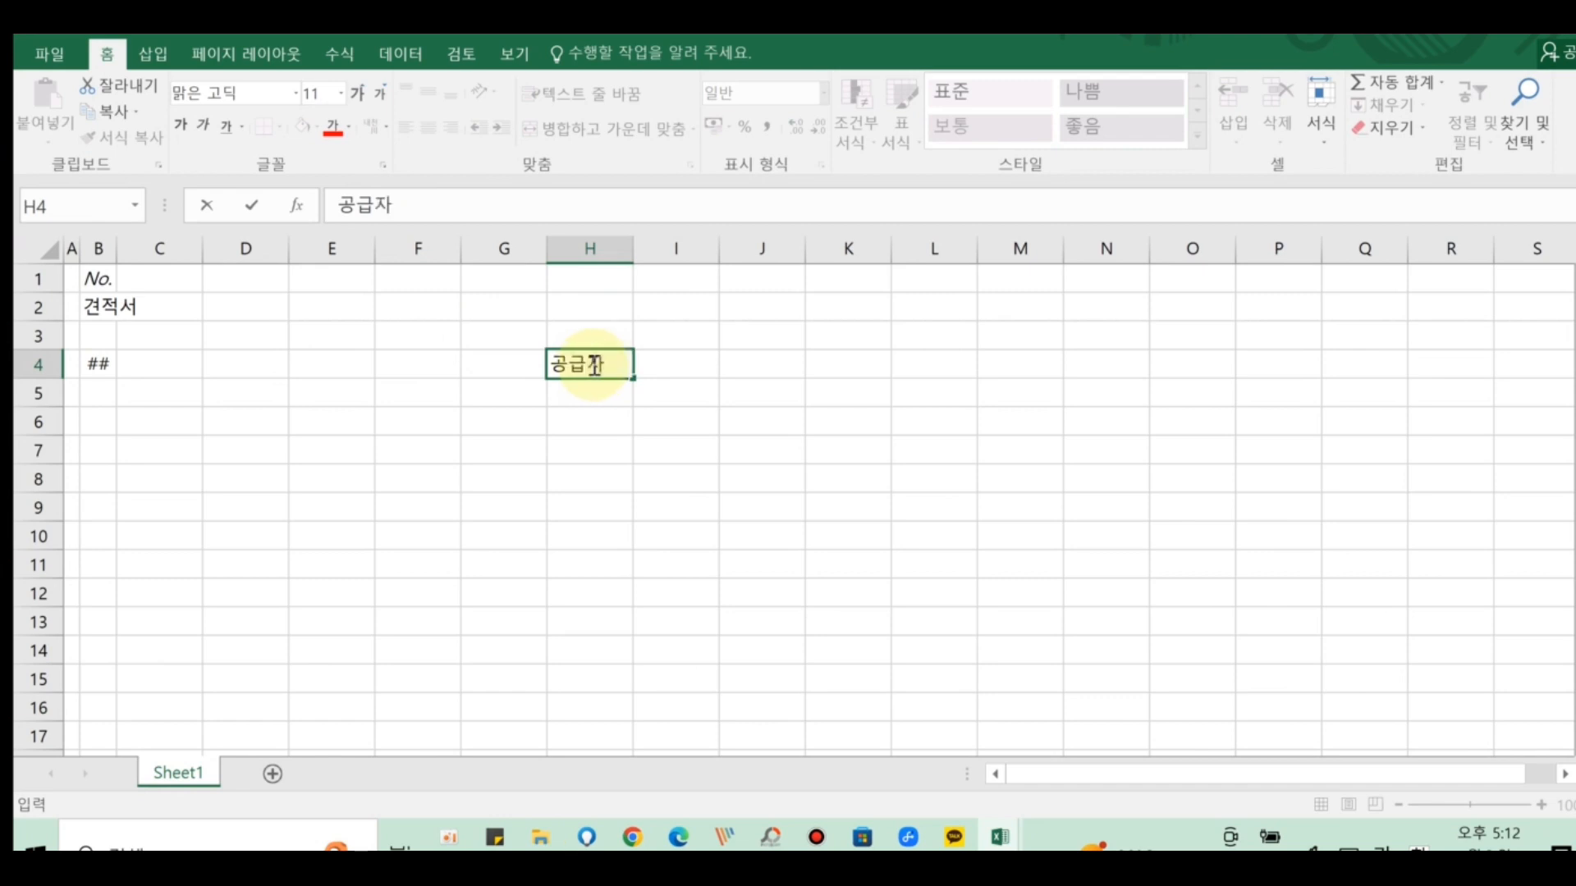
- Enter the labels "공급자" in cell G4 and "등록번호" in cell H4
{"action": "left_click", "coordinate": [489, 364]}
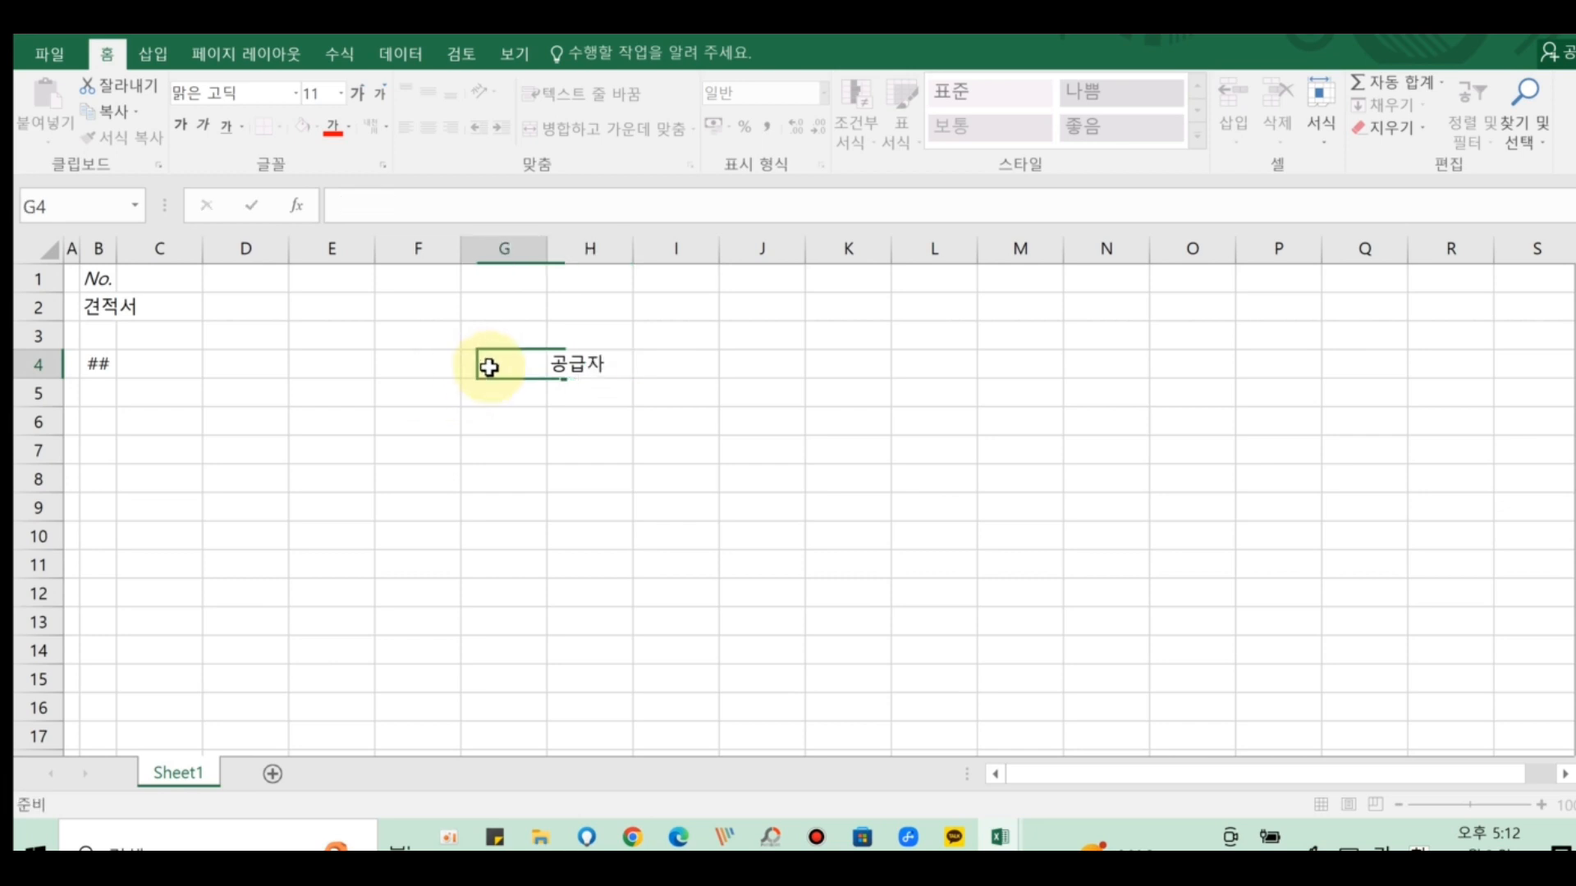
{"action": "type", "text": "공급"}
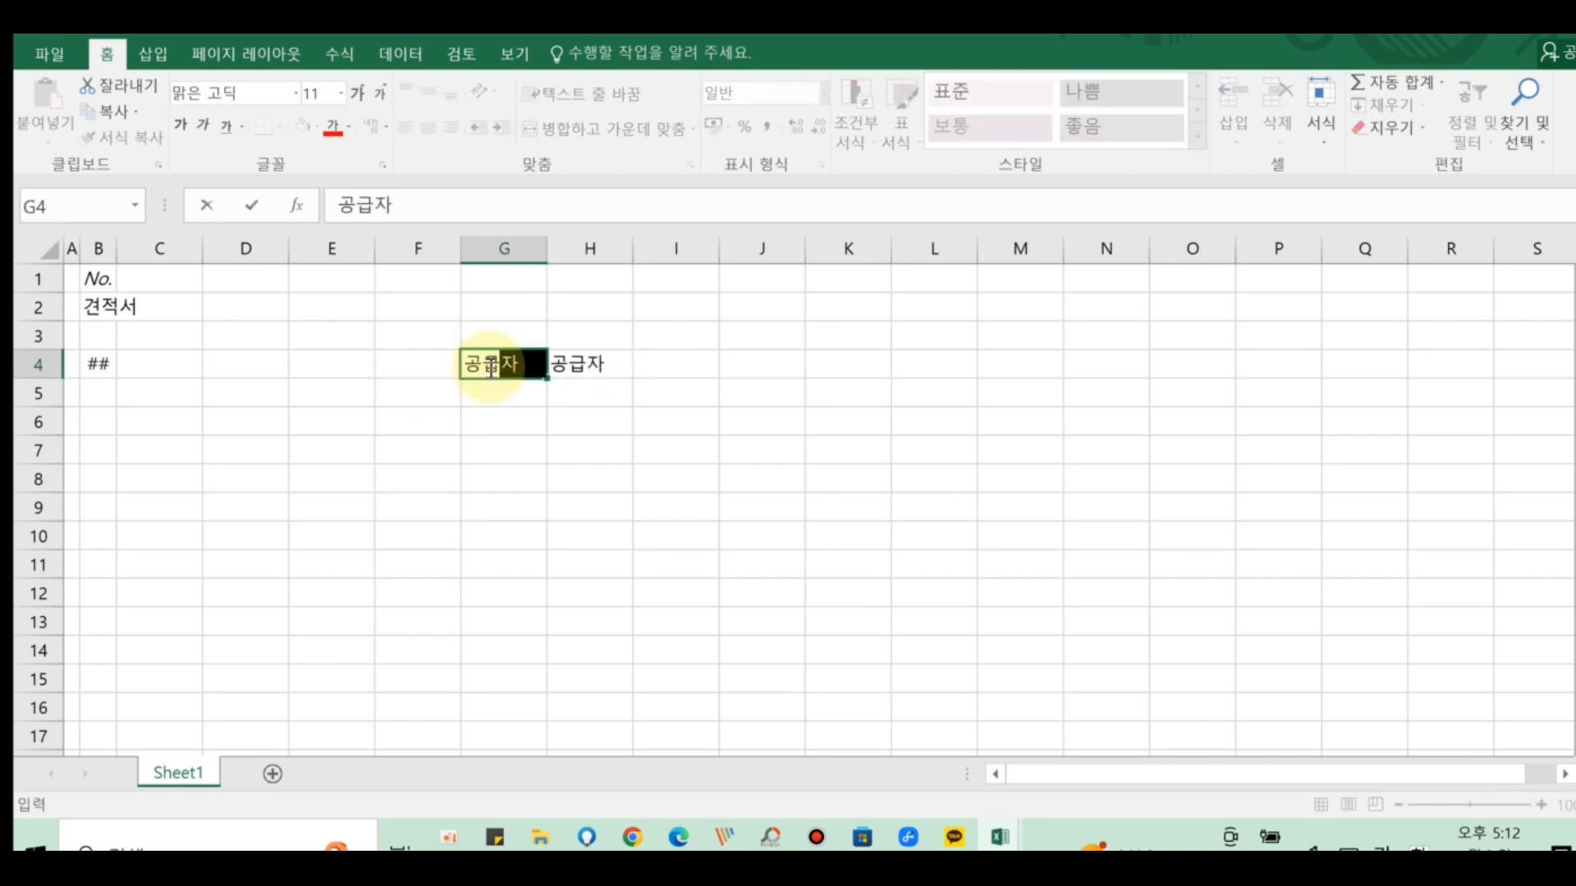
{"action": "type", "text": "자"}
{"action": "left_click", "coordinate": [572, 366]}
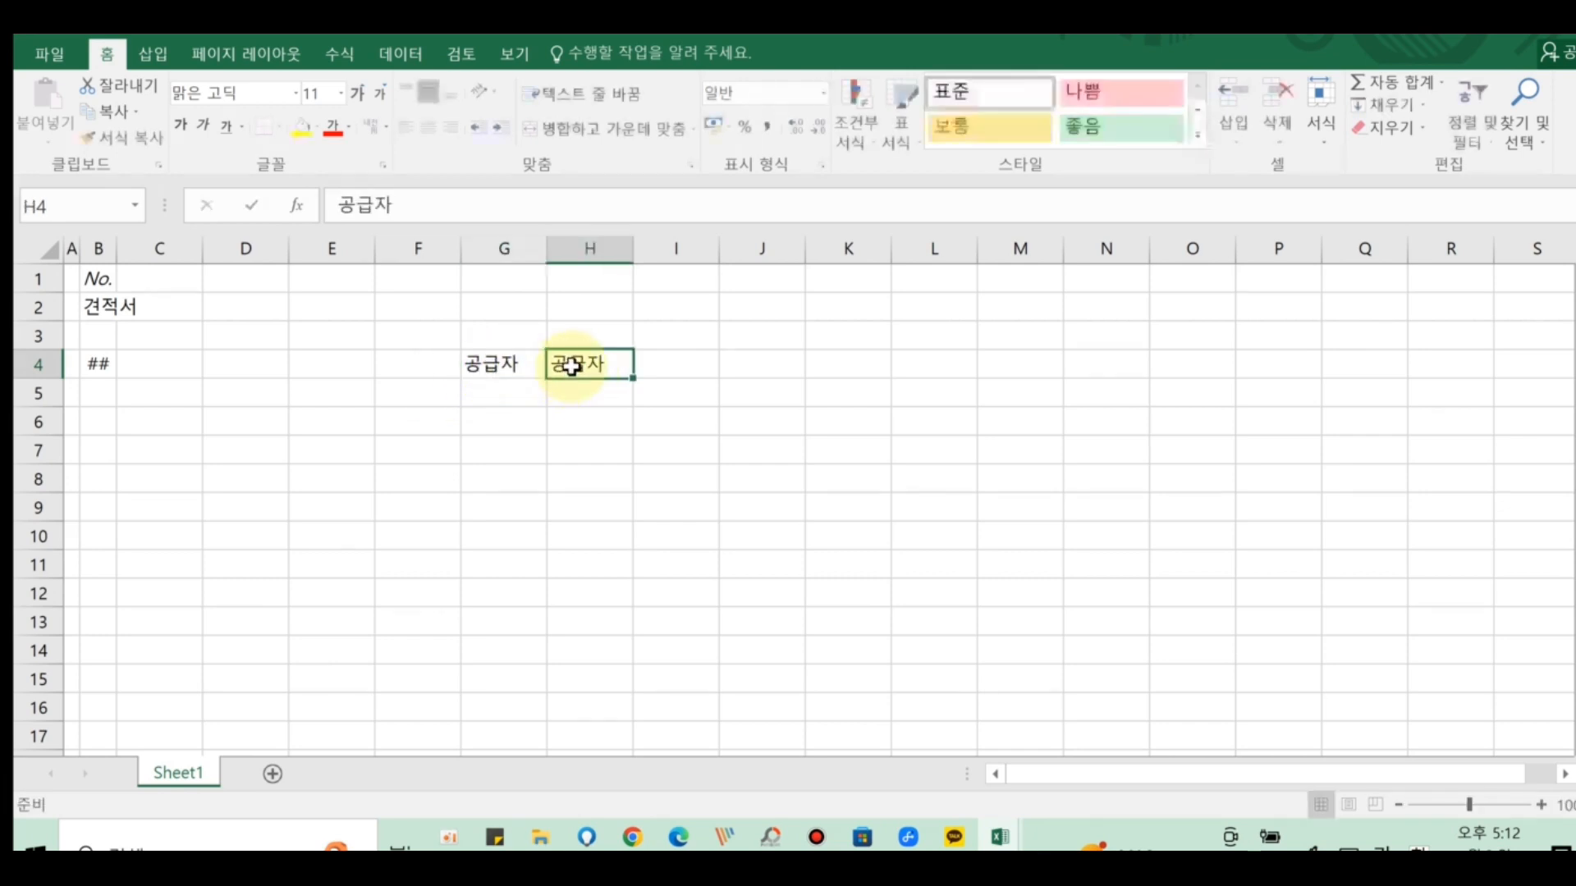
{"action": "type", "text": "등록번호"}
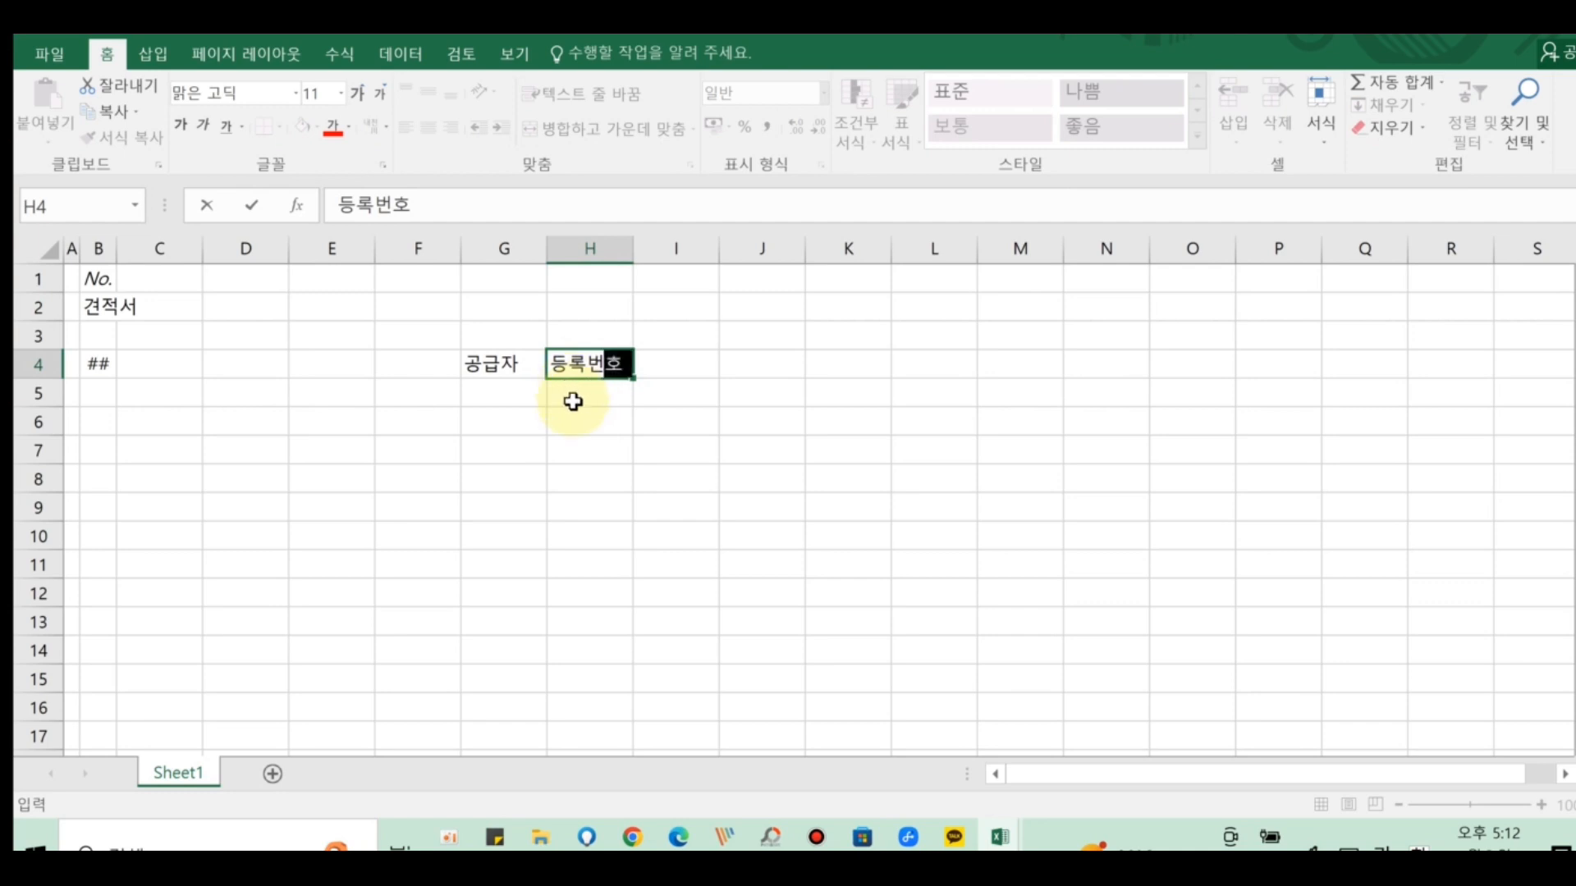
{"action": "key", "text": "Return"}
- Enter the label "상호(법인명)" in cell H5 and auto-fit column H's width to its contents
{"action": "type", "text": "상호"}
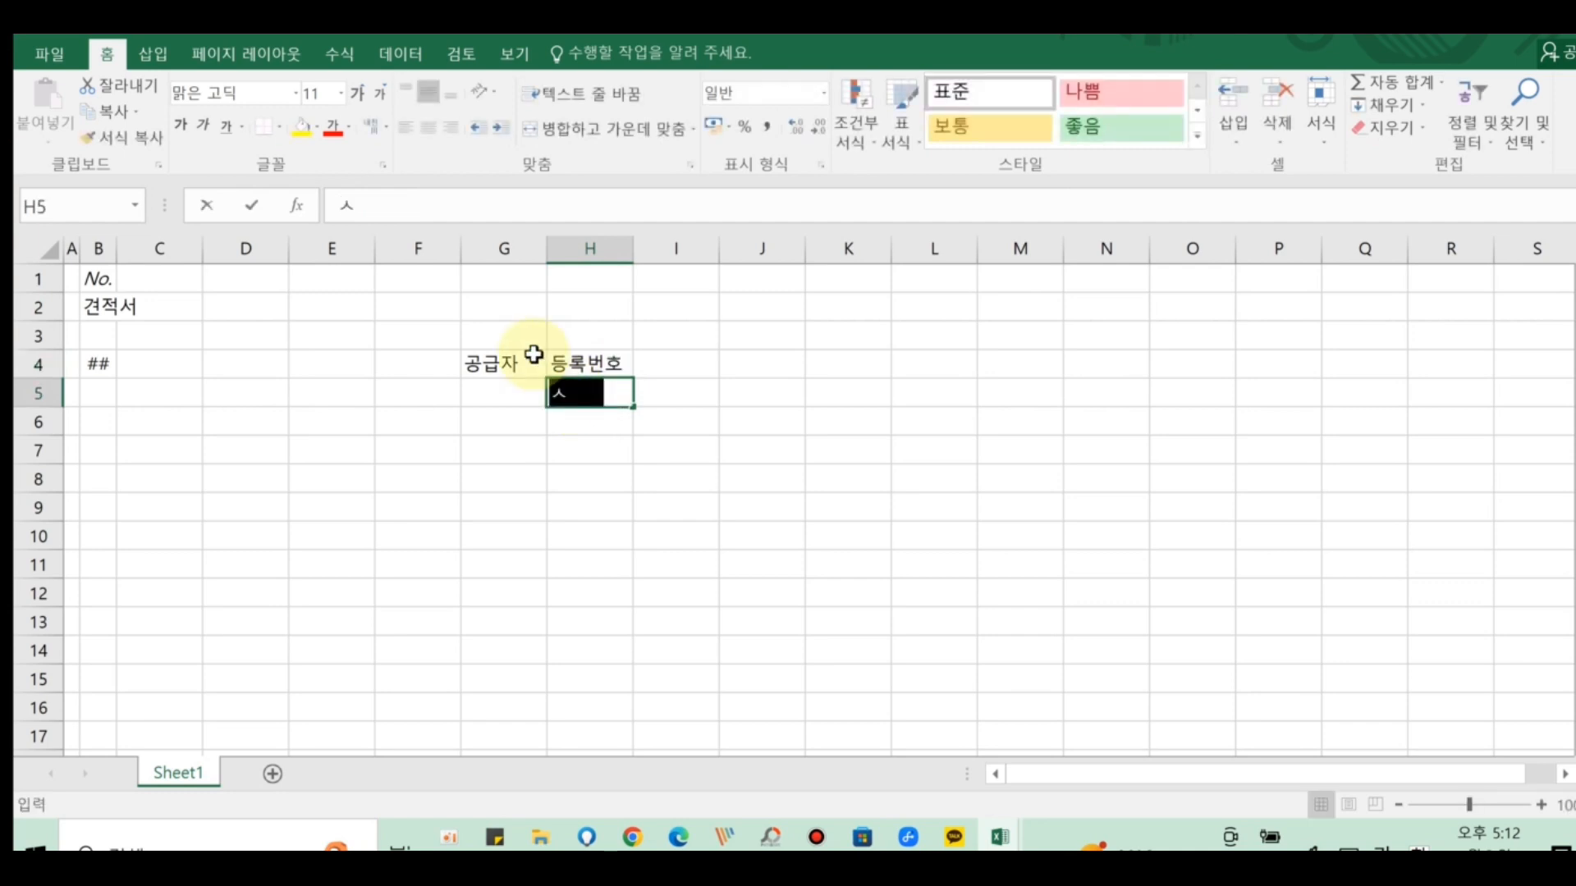
{"action": "type", "text": "(법인명"}
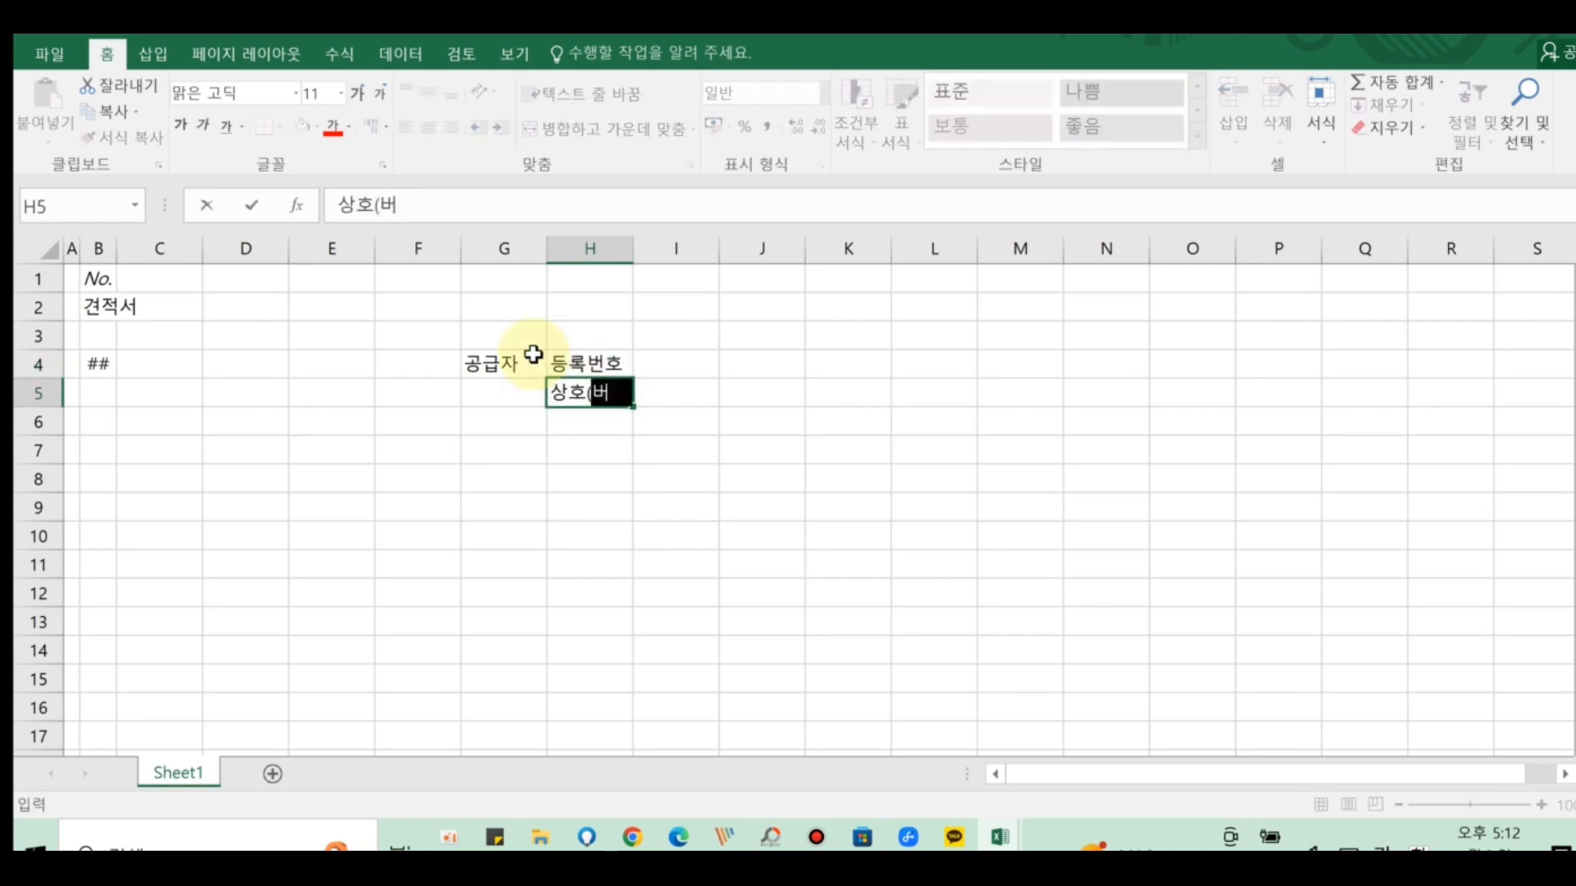
{"action": "type", "text": ")"}
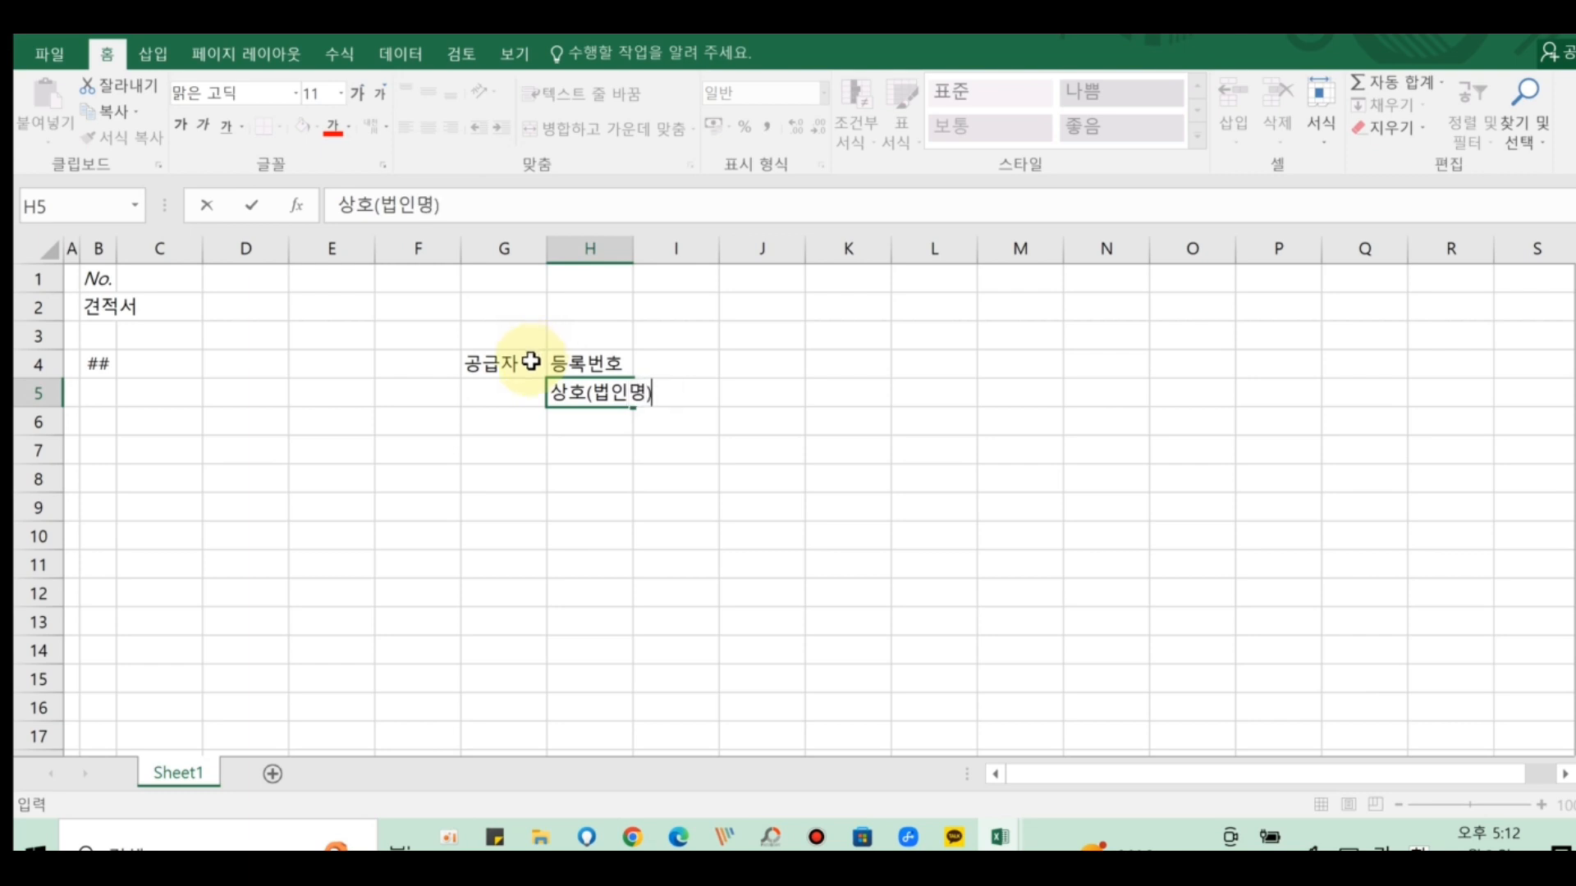
{"action": "key", "text": "Tab"}
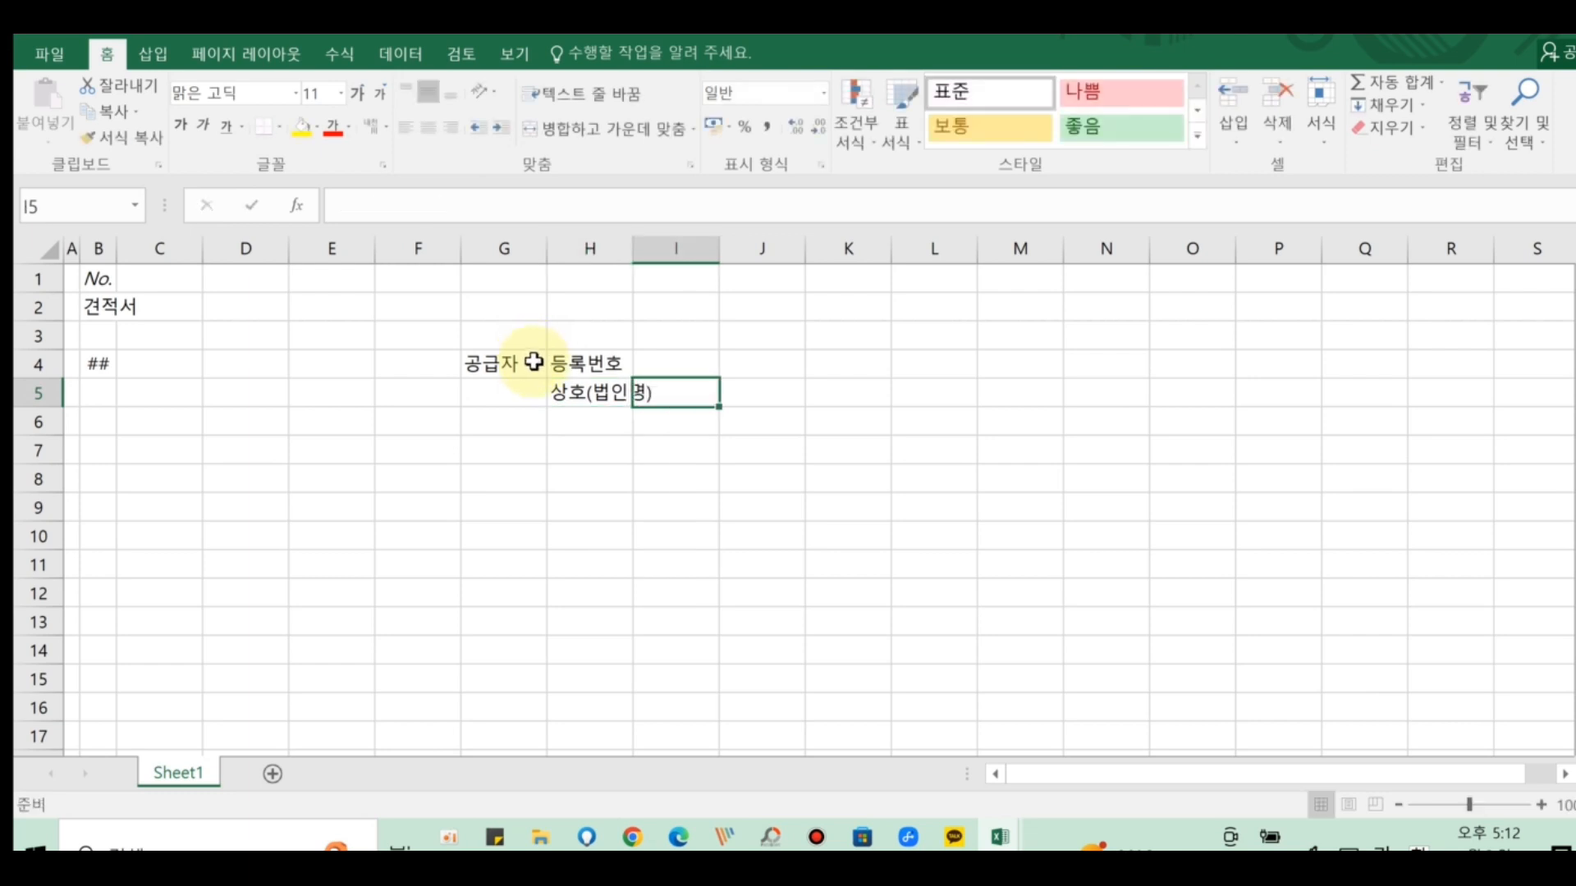
{"action": "left_click_drag", "start_coordinate": [634, 254], "coordinate": [634, 254]}
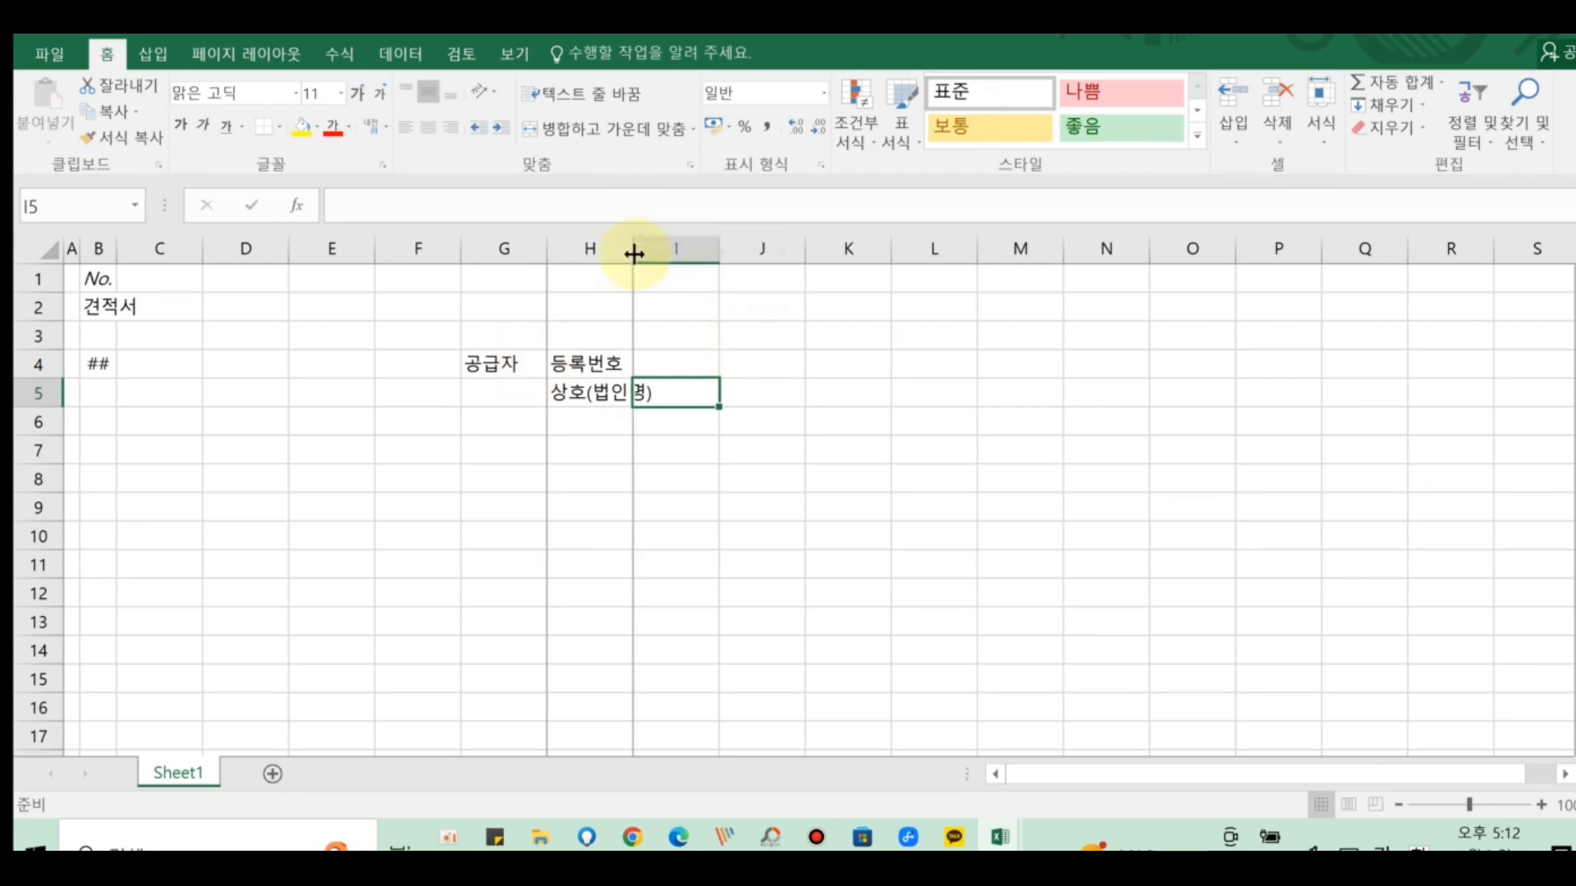
{"action": "left_click", "coordinate": [622, 247]}
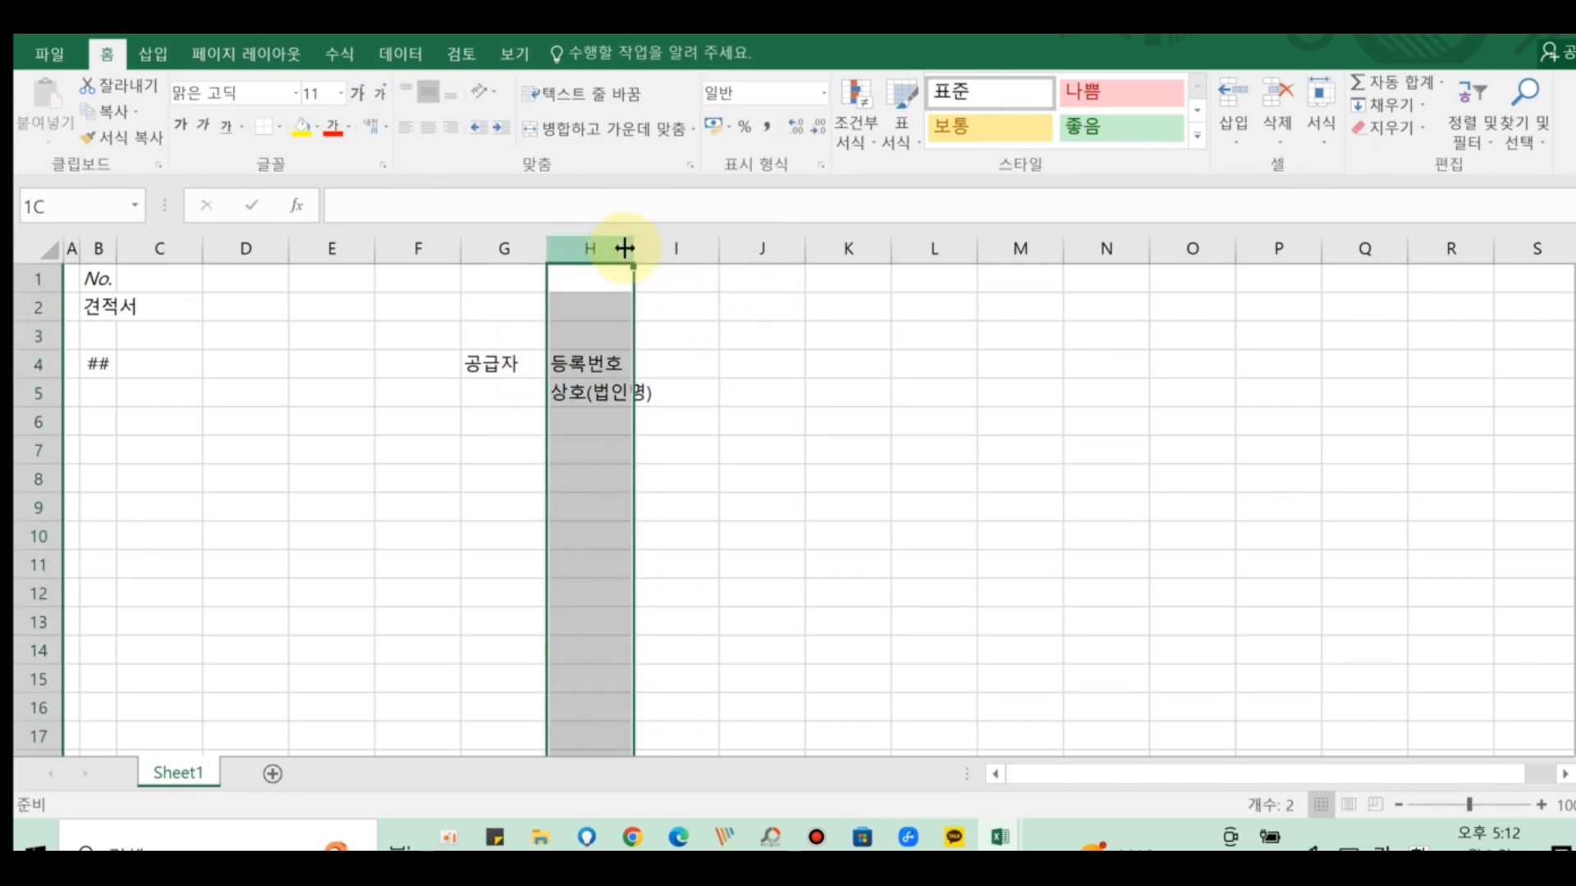
{"action": "double_click", "coordinate": [633, 248]}
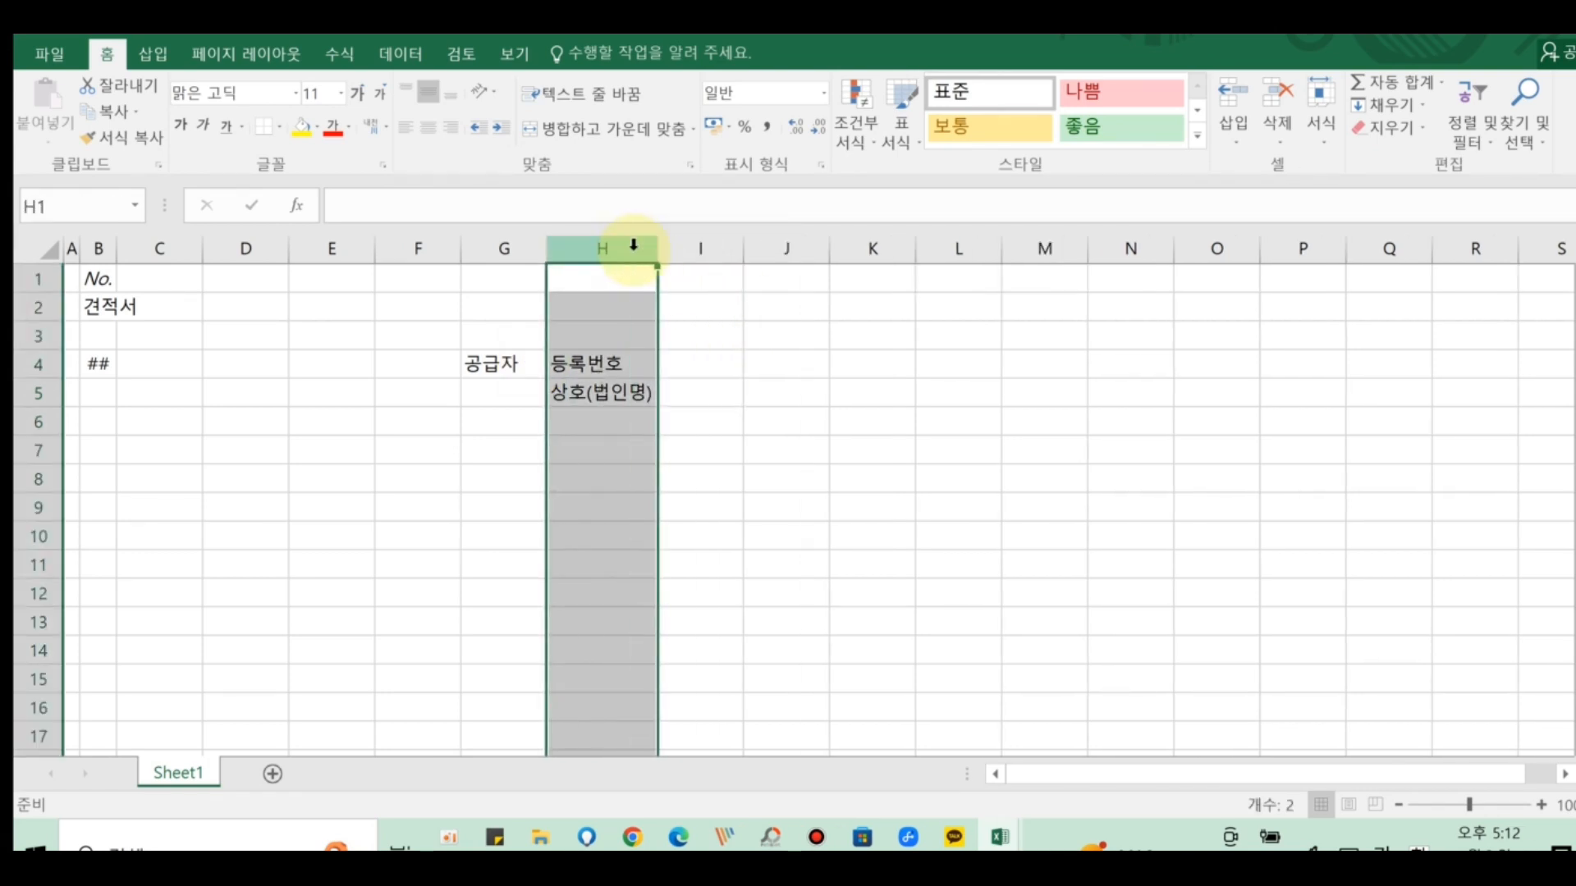
- Enter the labels "성명" in cell J5 and "사업장주소" in cell H6
{"action": "left_click", "coordinate": [704, 394]}
{"action": "left_click", "coordinate": [776, 397]}
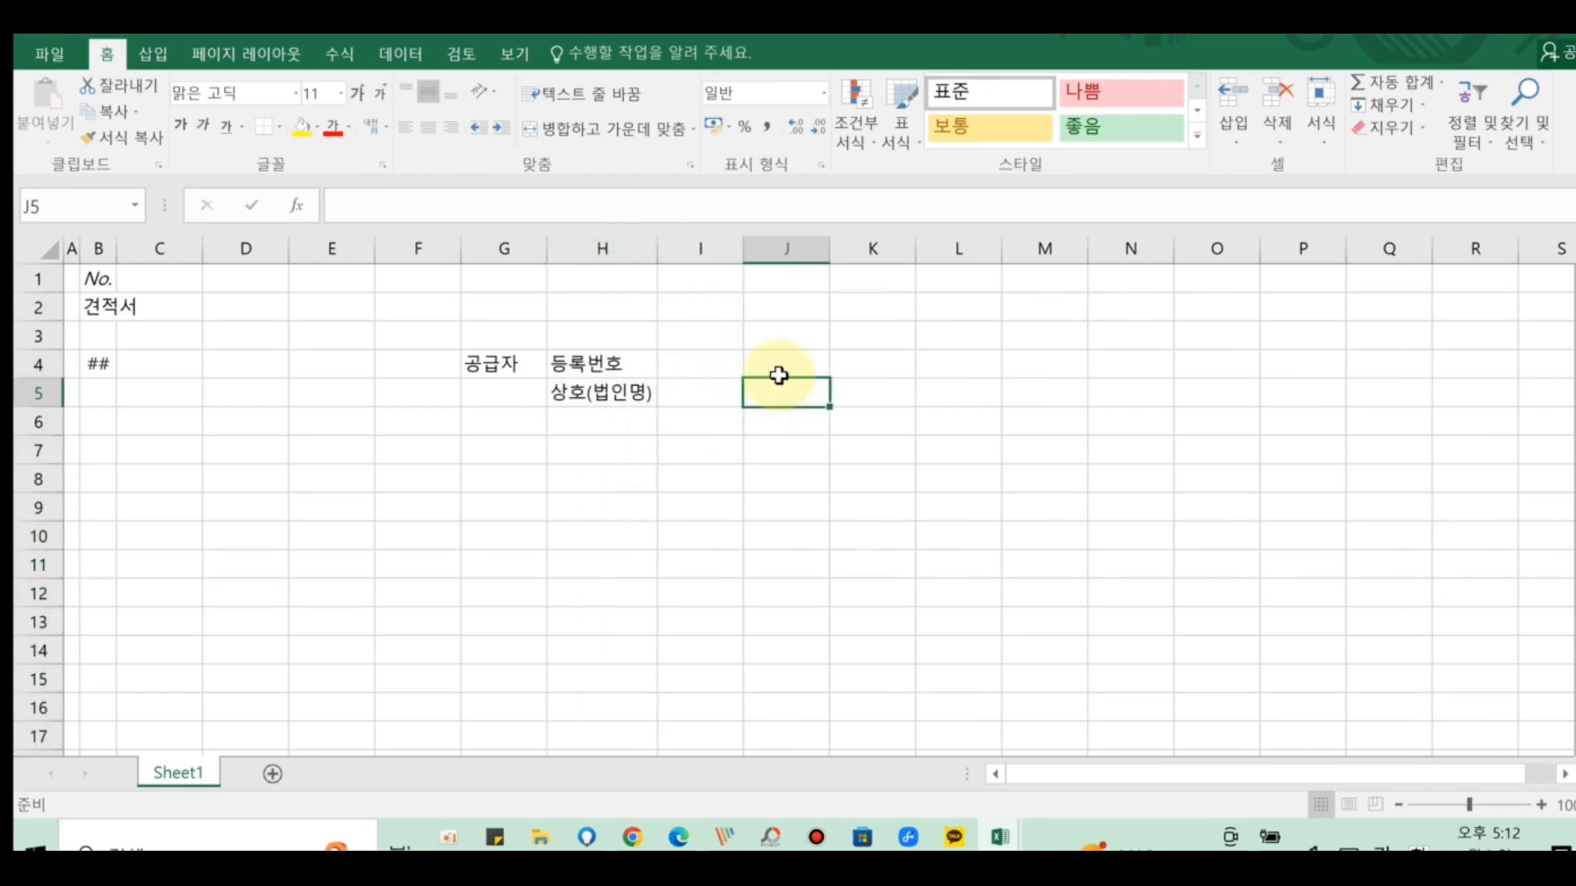
{"action": "type", "text": "성ㅁ"}
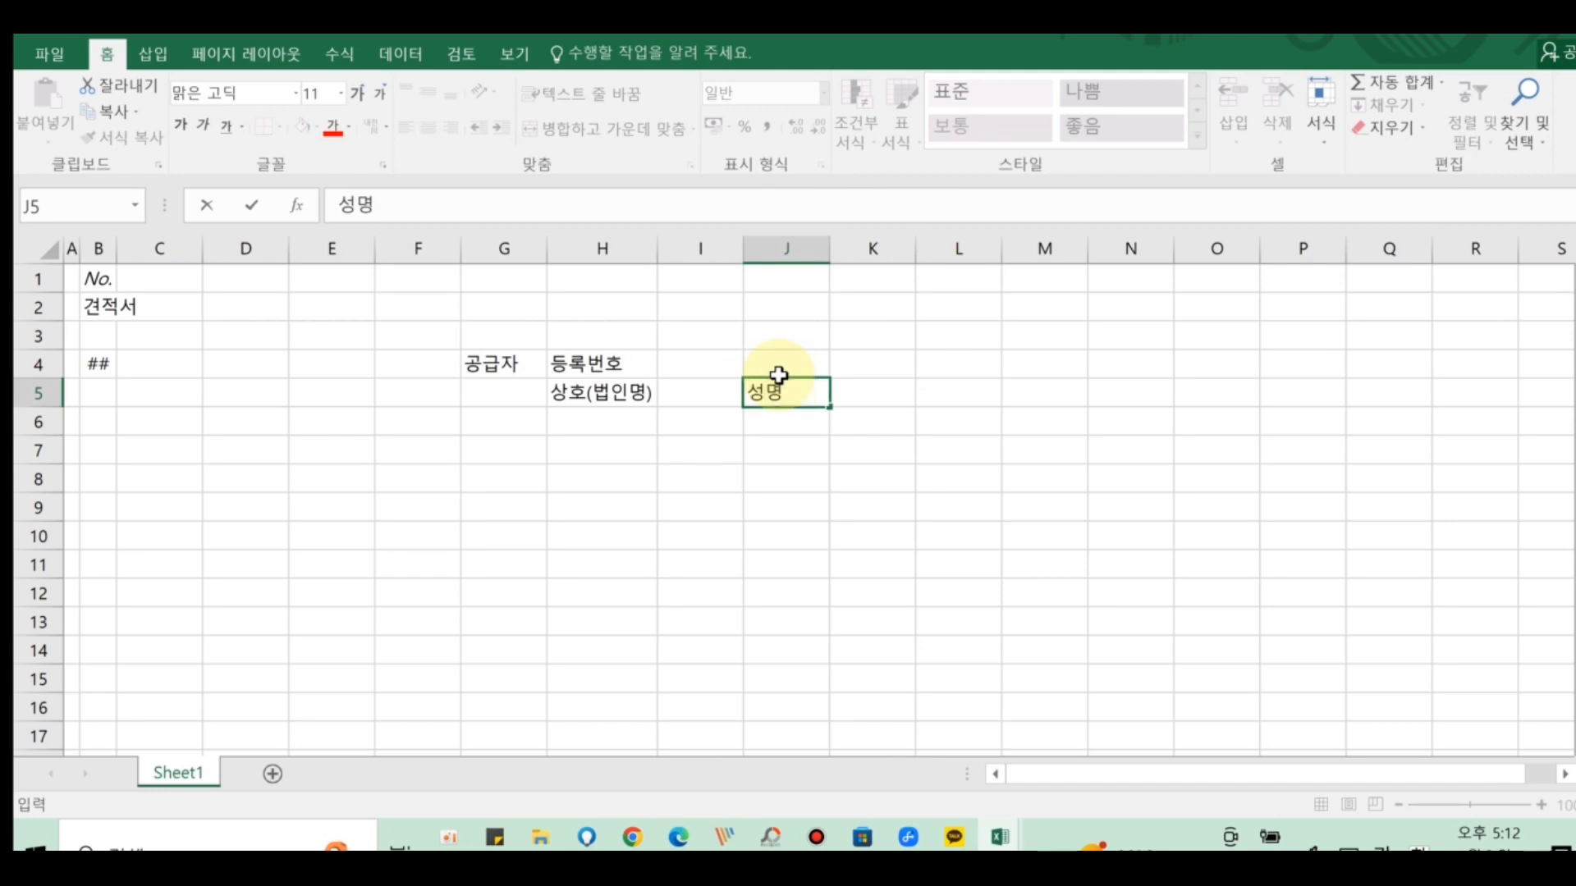
{"action": "left_click", "coordinate": [572, 416]}
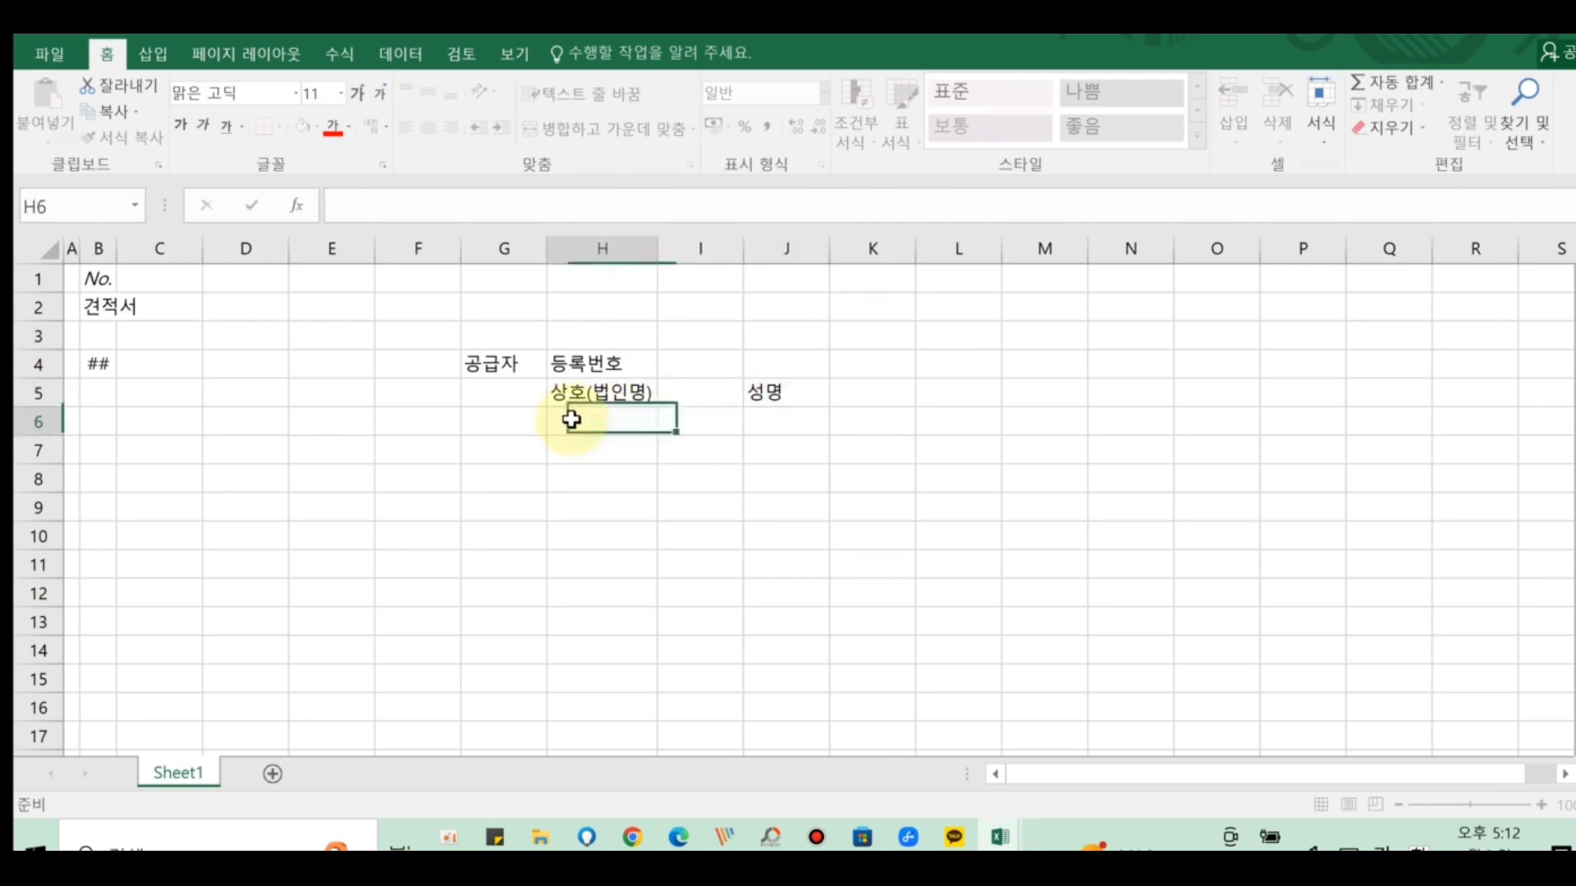
{"action": "type", "text": "사업장줏"}
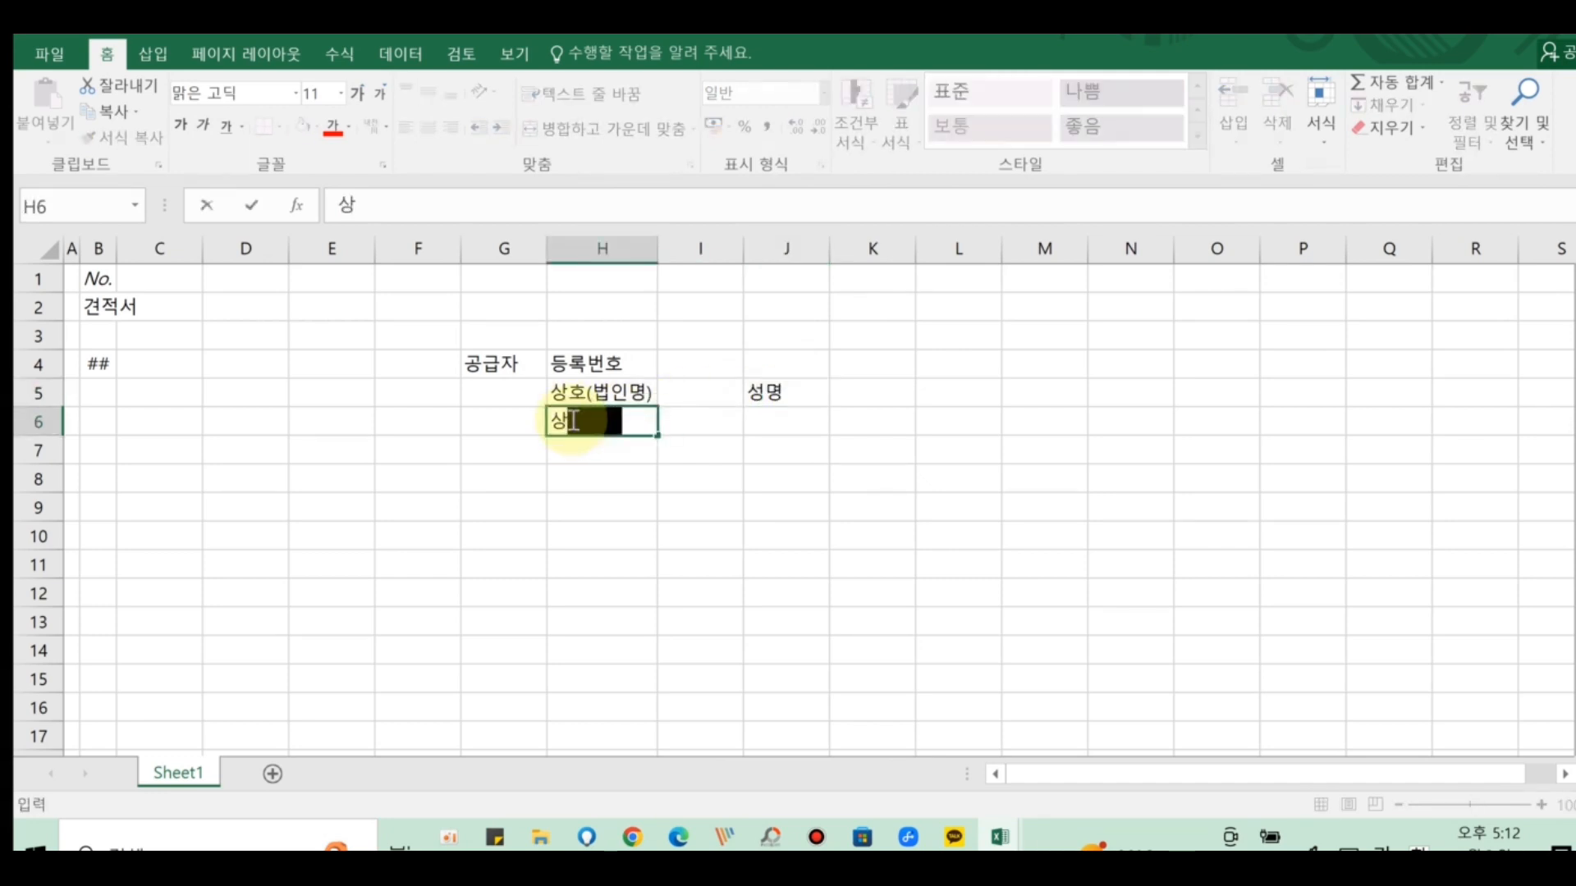
{"action": "type", "text": "소"}
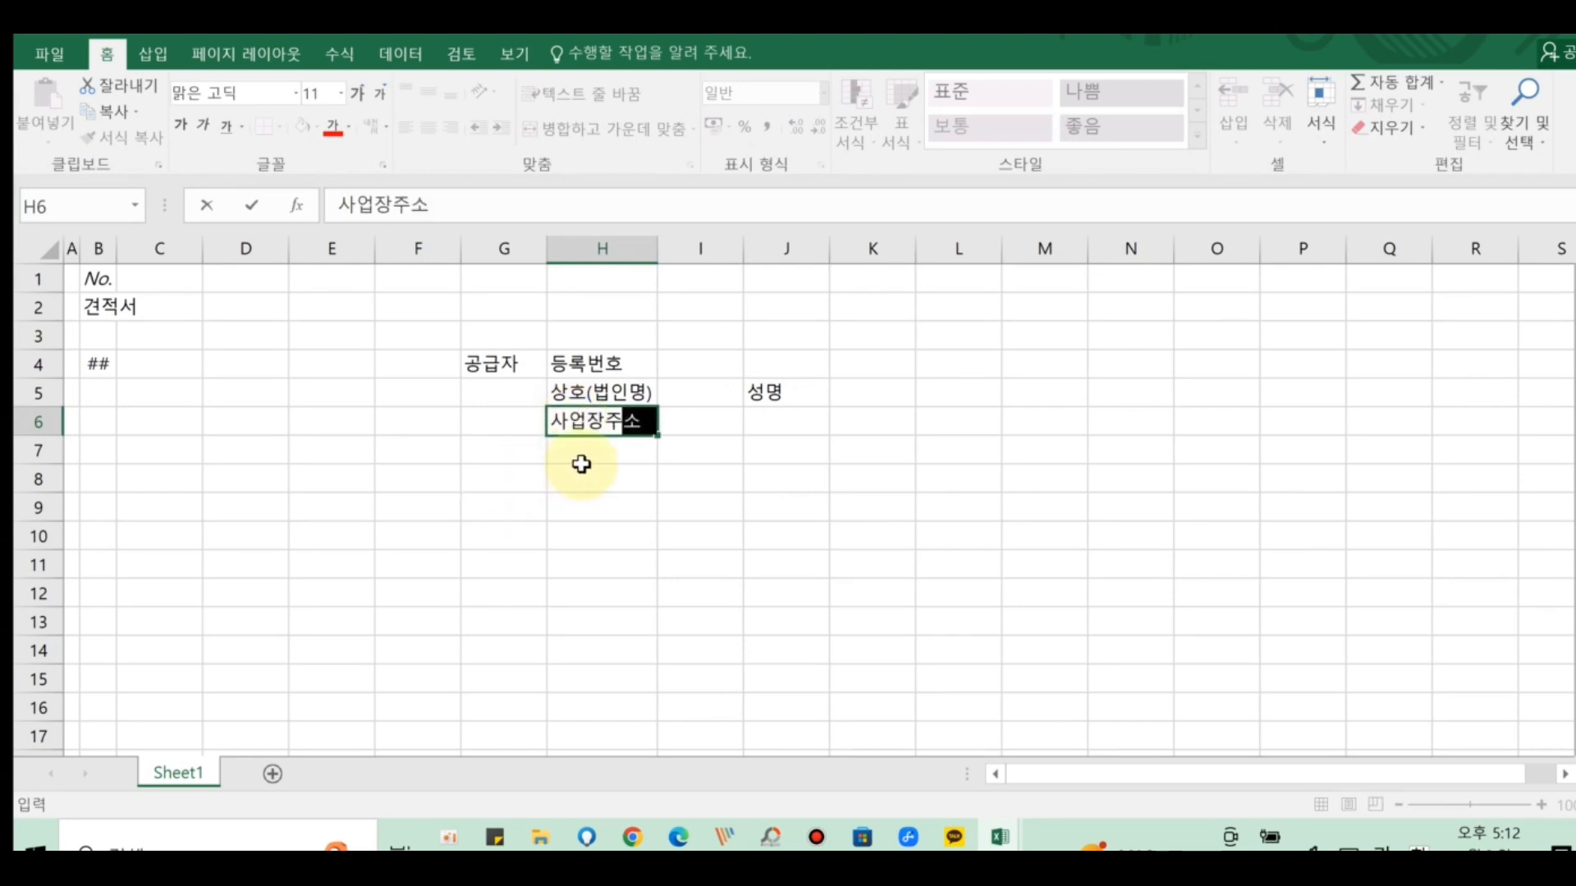
- Enter the labels "업태" in cell H7 and "종목" in cell J7
{"action": "left_click", "coordinate": [580, 452]}
{"action": "type", "text": "업태"}
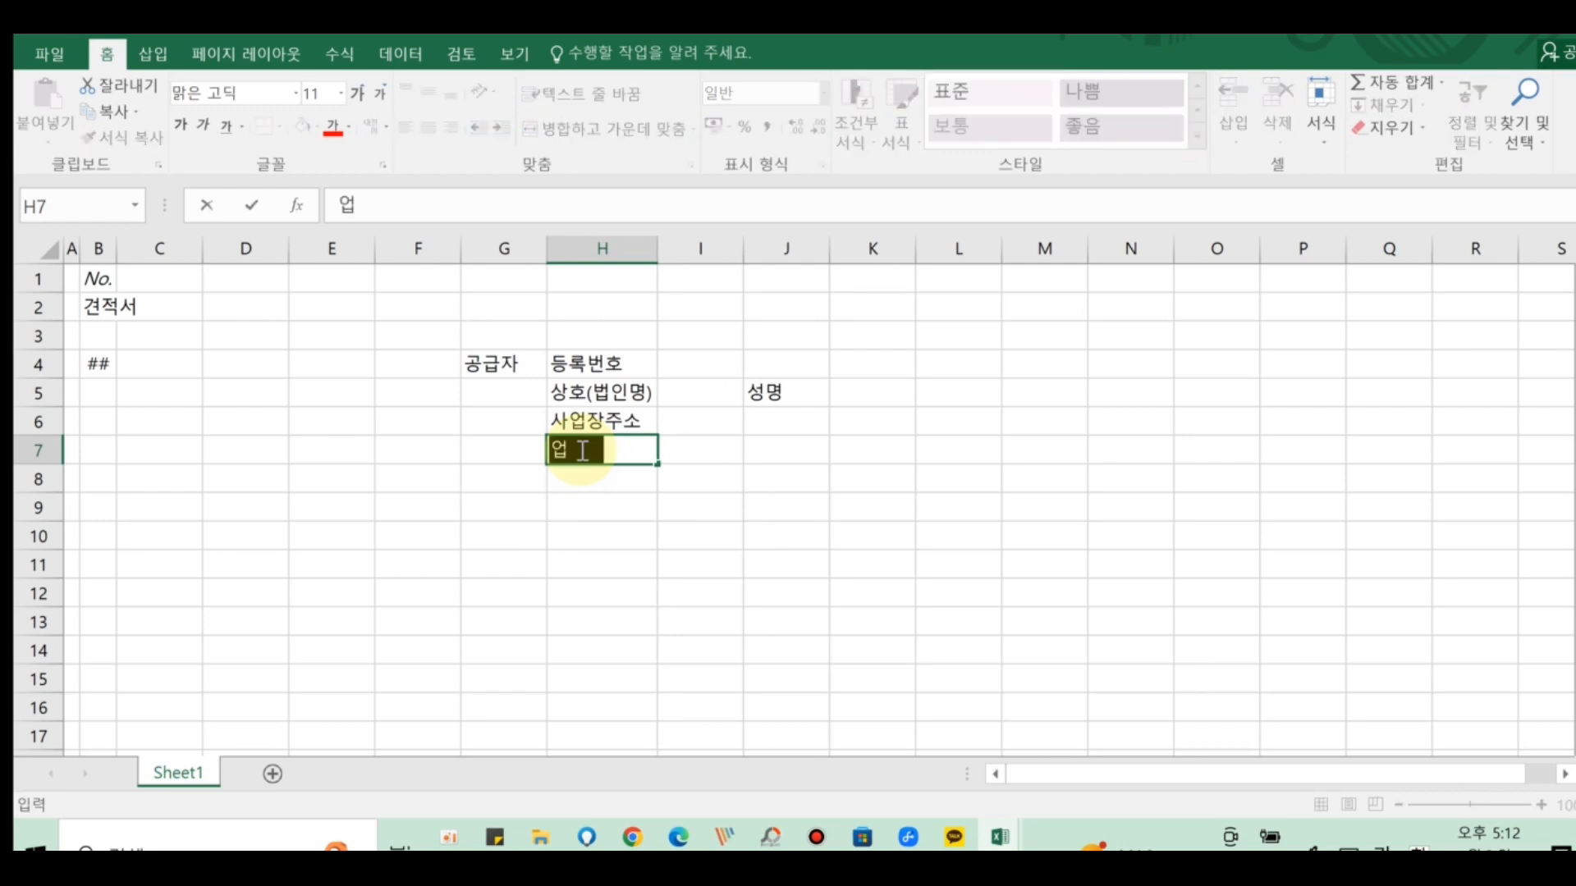
{"action": "left_click", "coordinate": [723, 451]}
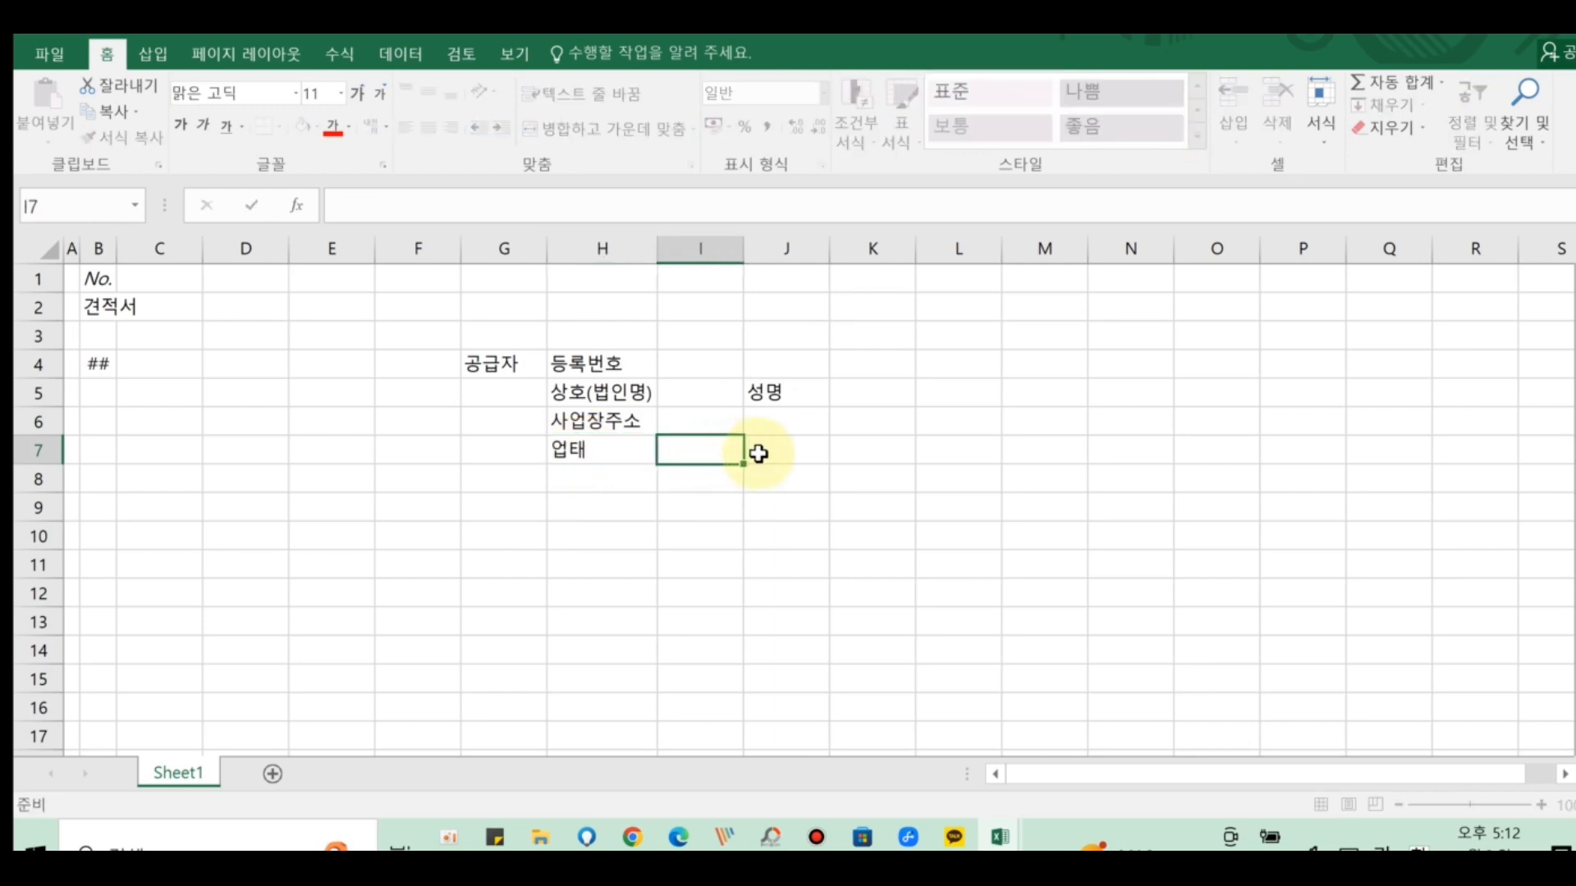
{"action": "left_click", "coordinate": [779, 453]}
{"action": "type", "text": "종목"}
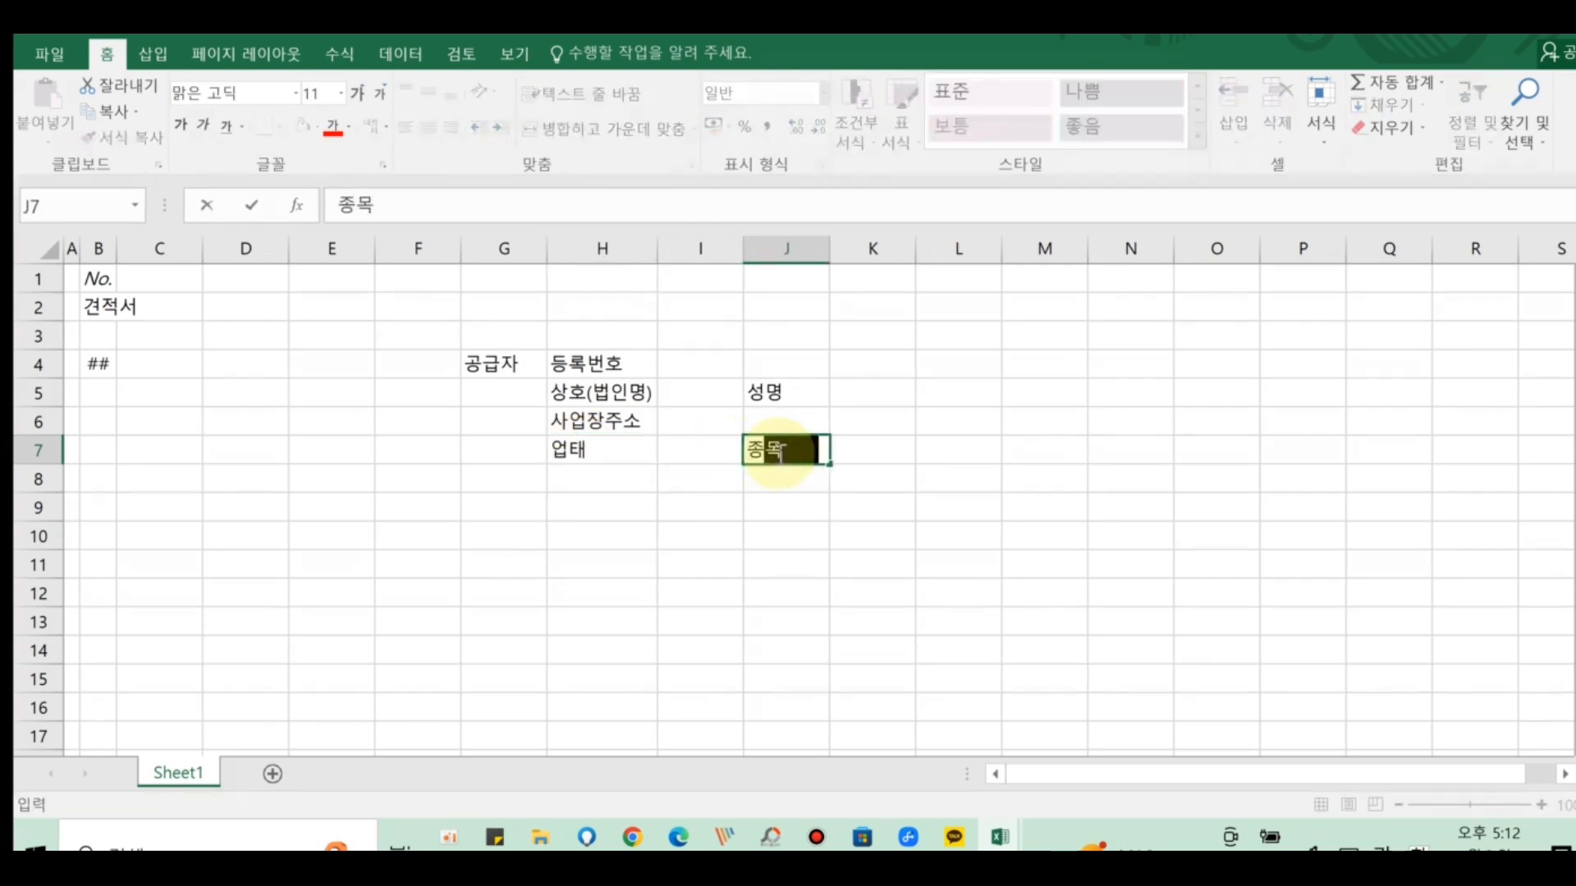
- Enter the label "연락처" in cell H8 of the supplier block
{"action": "left_click", "coordinate": [574, 478]}
{"action": "type", "text": "연ㄹ"}
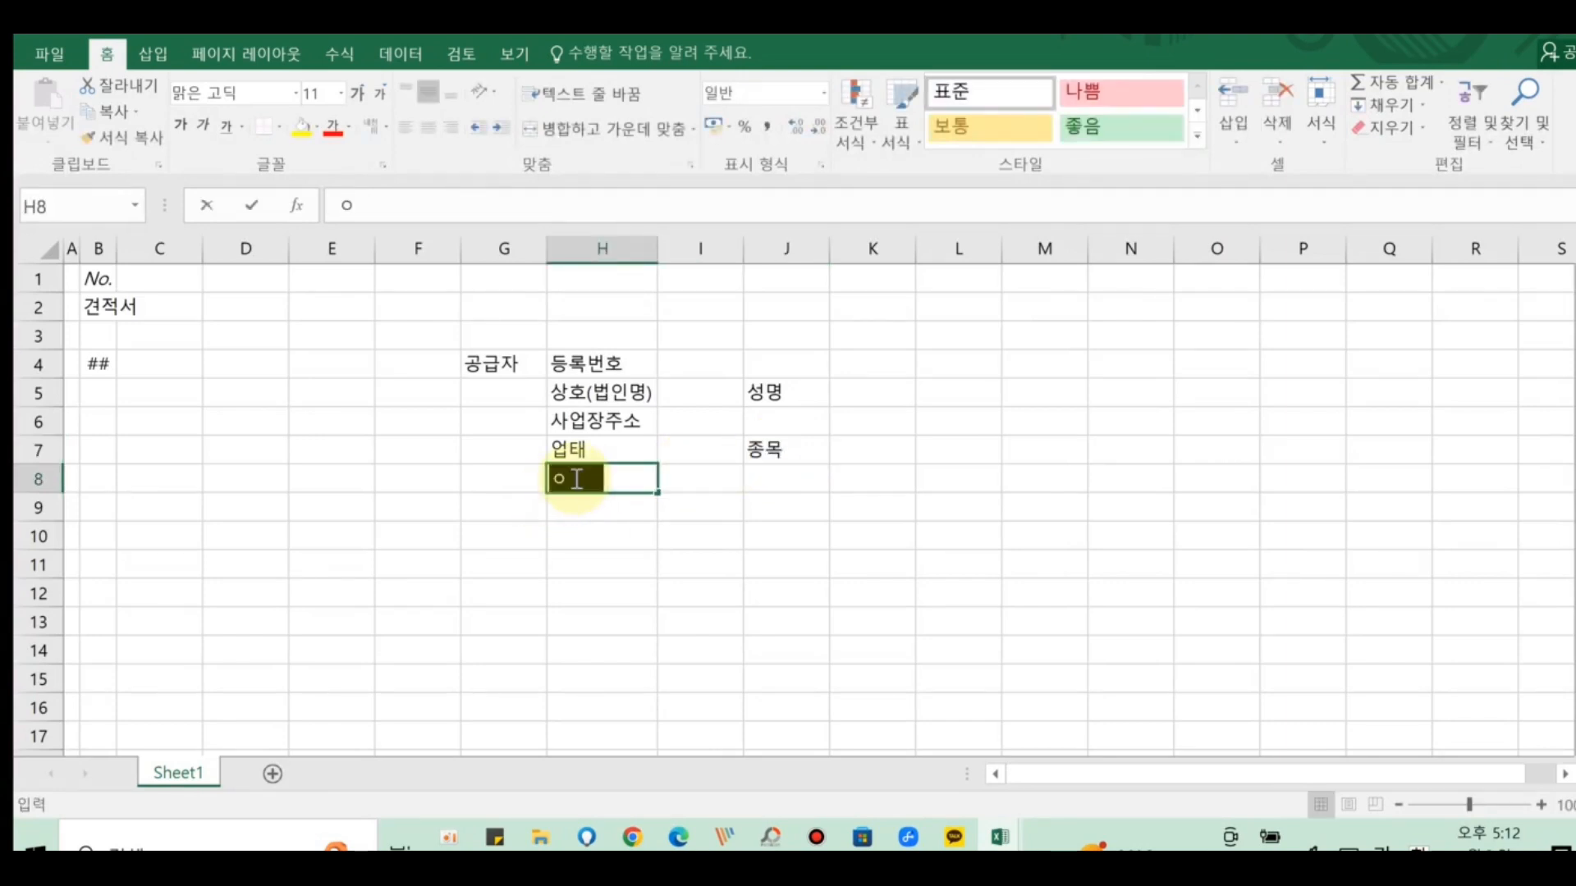
{"action": "type", "text": "처"}
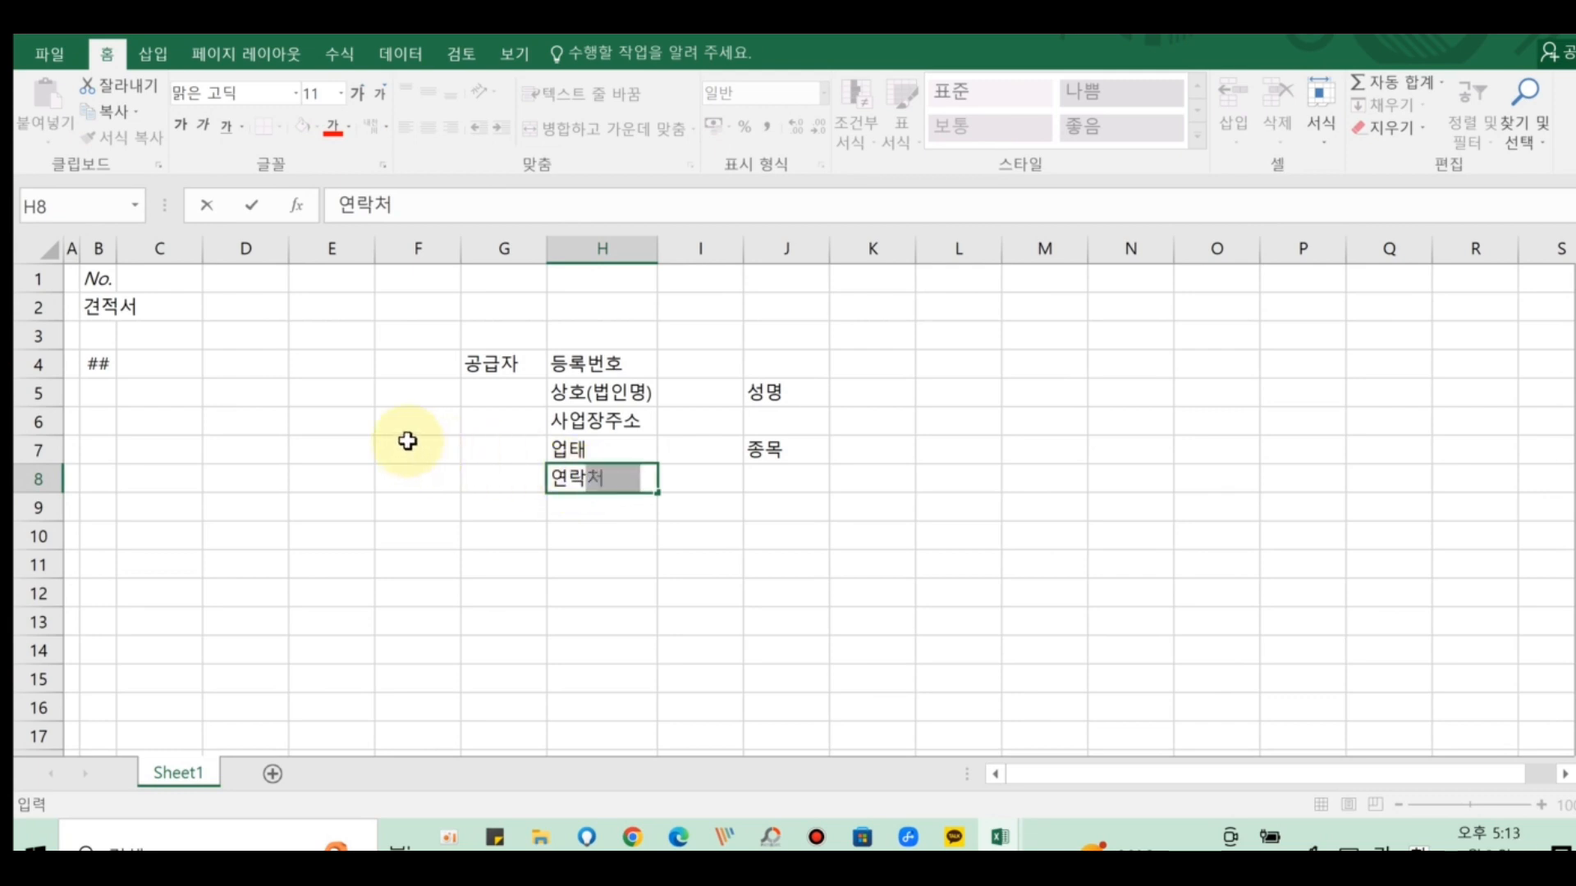
- Enter the recipient's full name followed by "사장님" in cell B6 and the honorific "귀하" in cell D6
{"action": "left_click", "coordinate": [96, 429]}
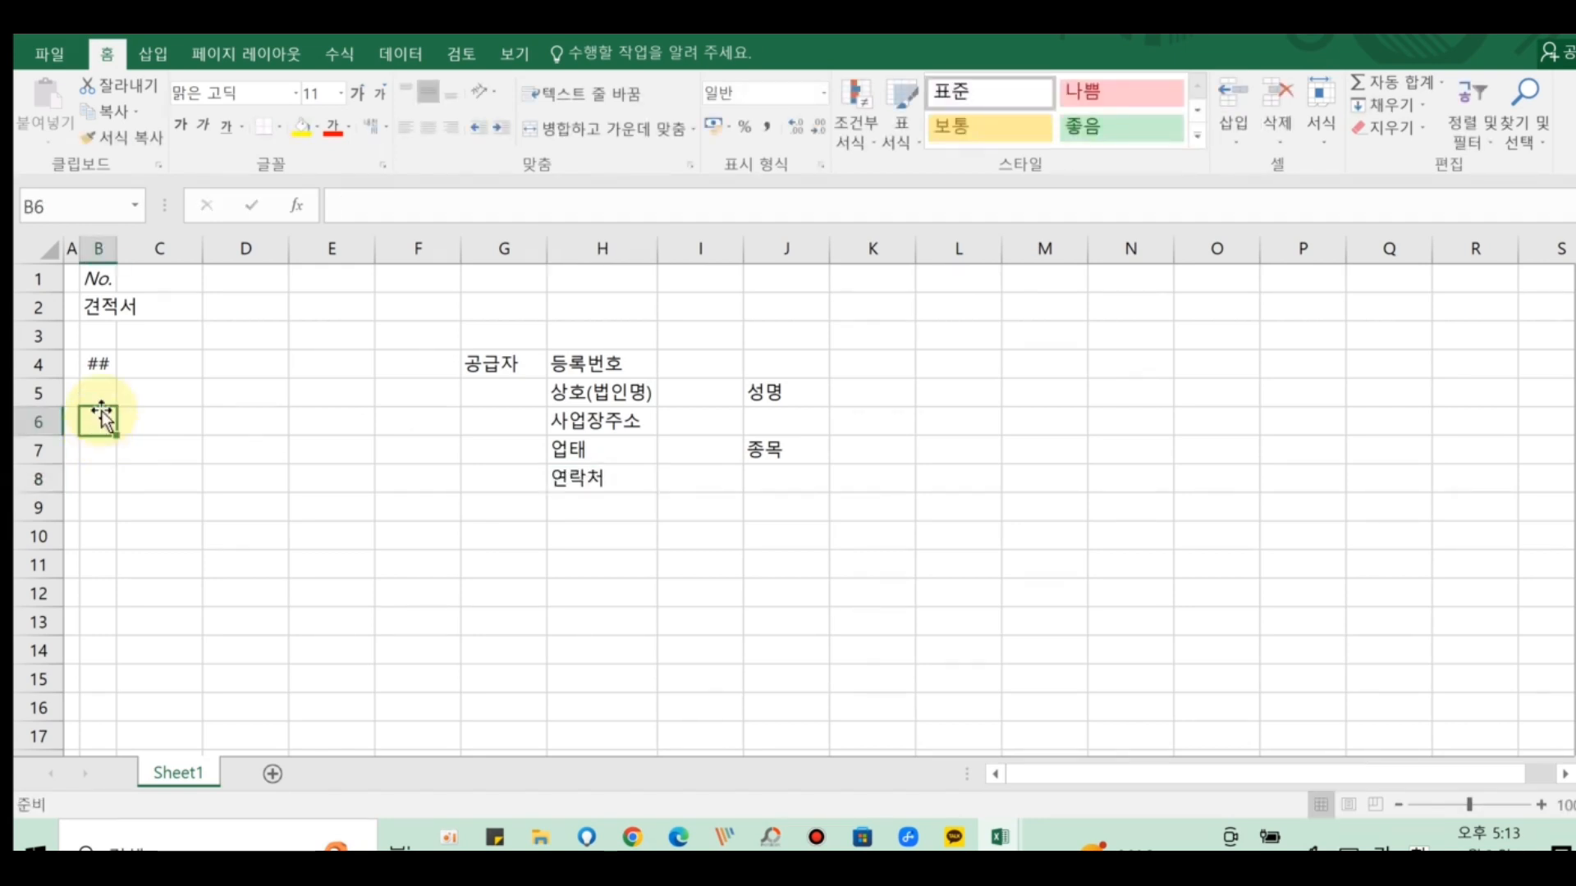
{"action": "type", "text": "홍길동 사"}
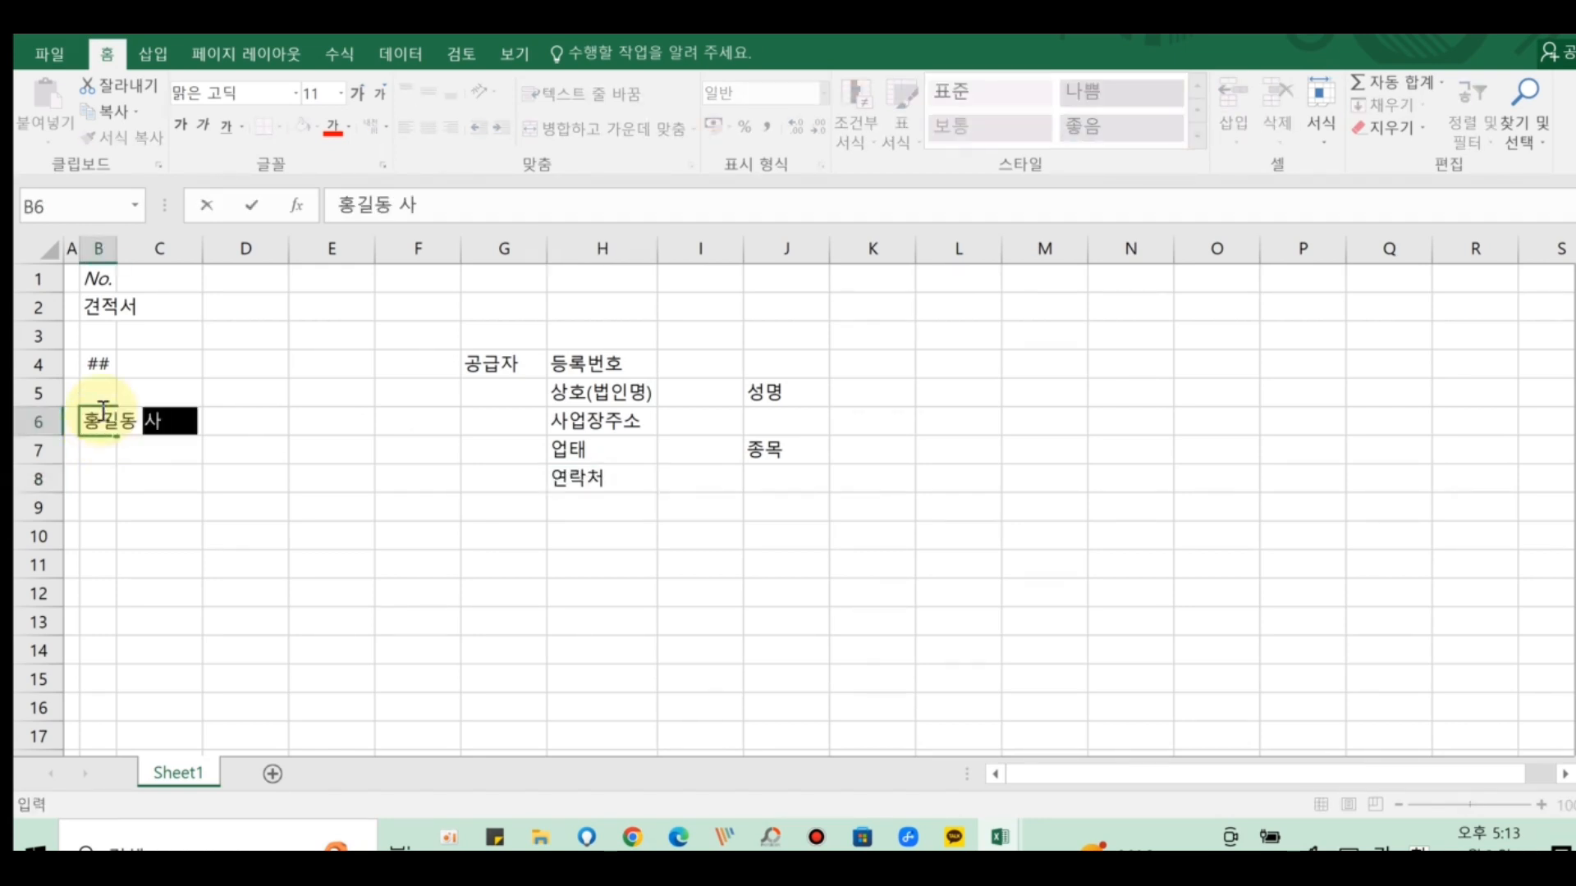
{"action": "type", "text": "장님"}
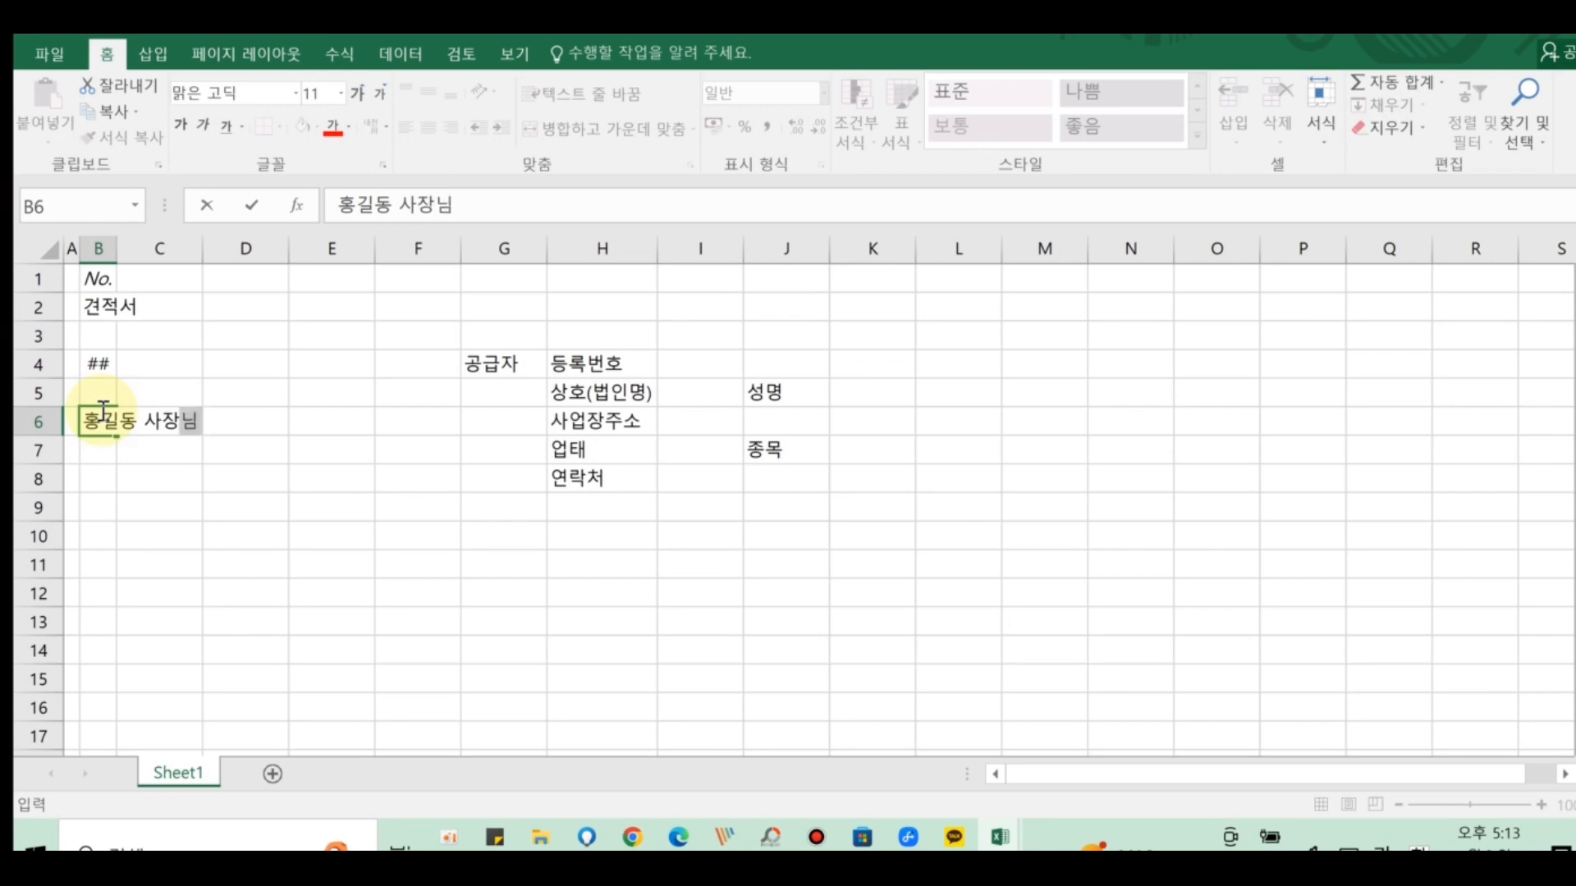
{"action": "left_click", "coordinate": [249, 423]}
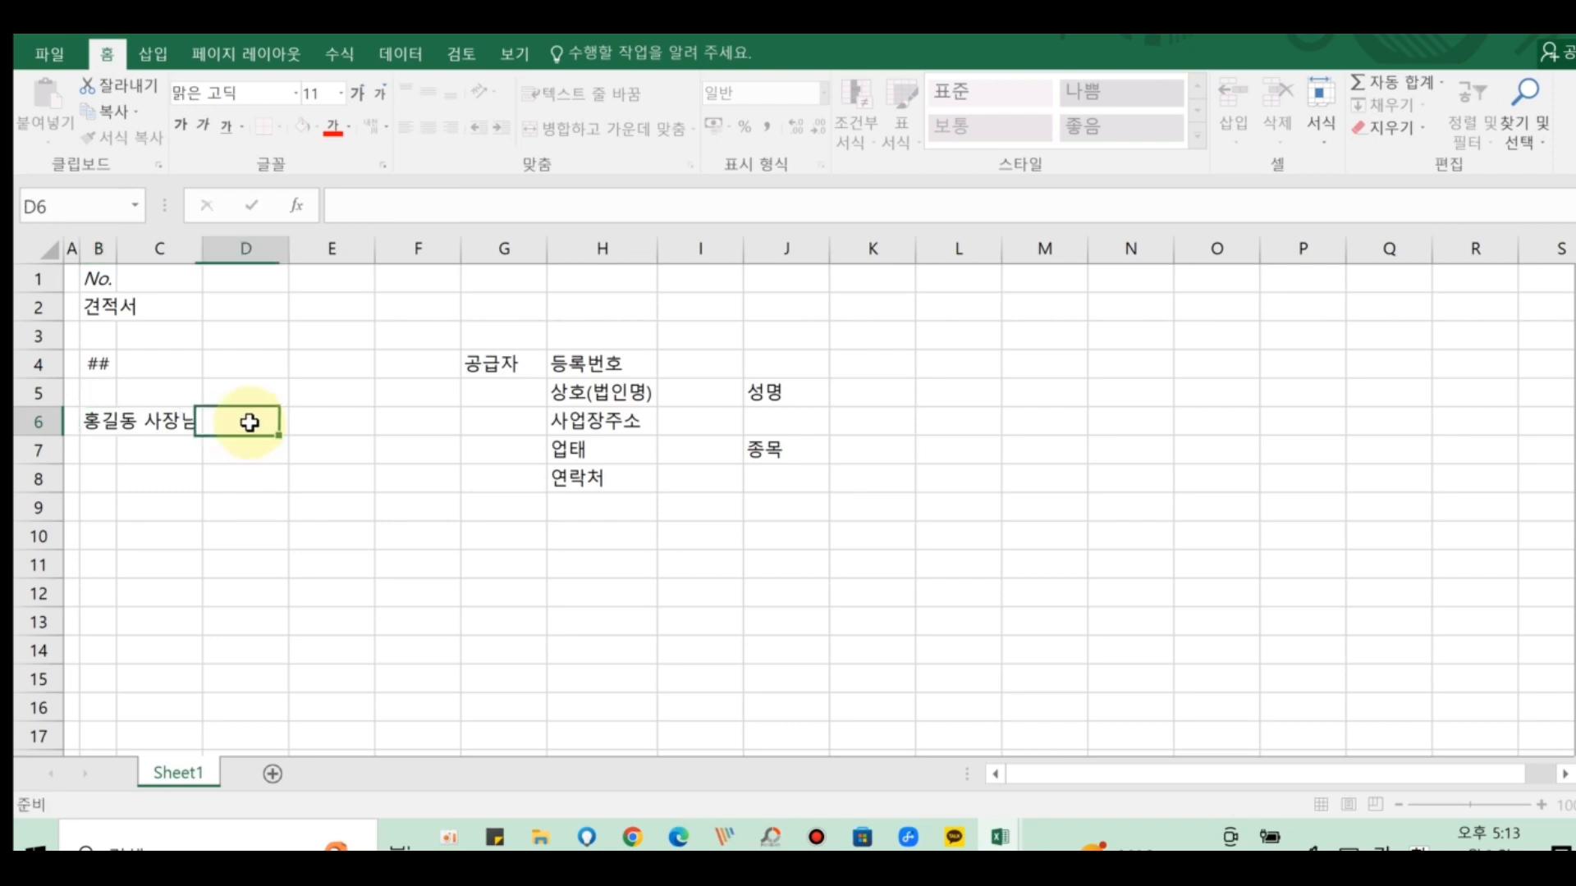
{"action": "type", "text": "귀하"}
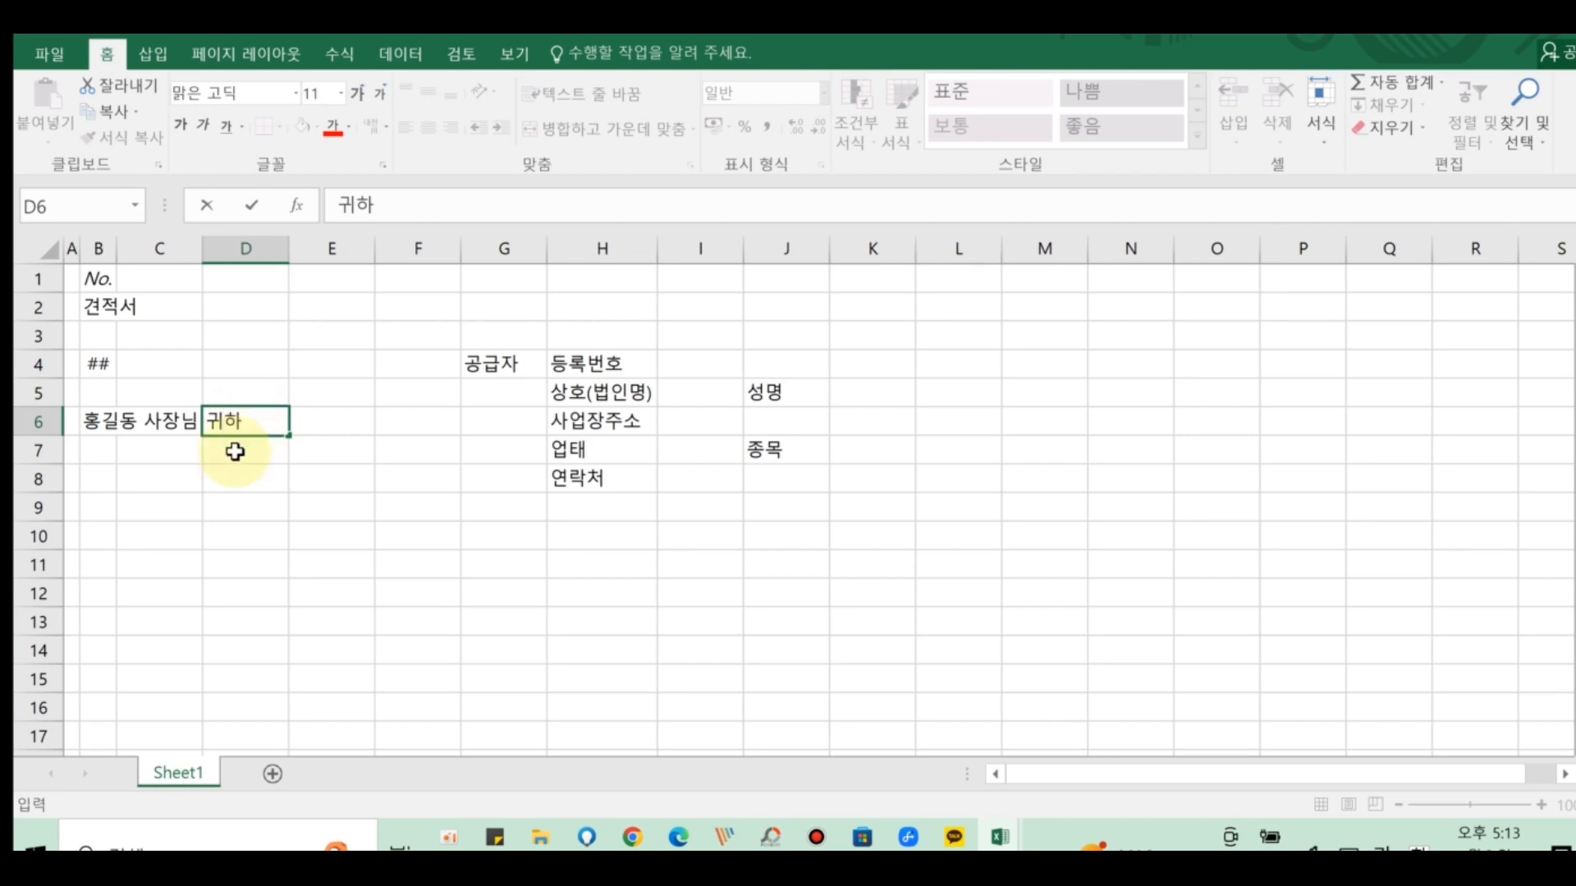
- Enter the sentence "아래와 같이 견적합니다." in cell B8
{"action": "left_click", "coordinate": [98, 483]}
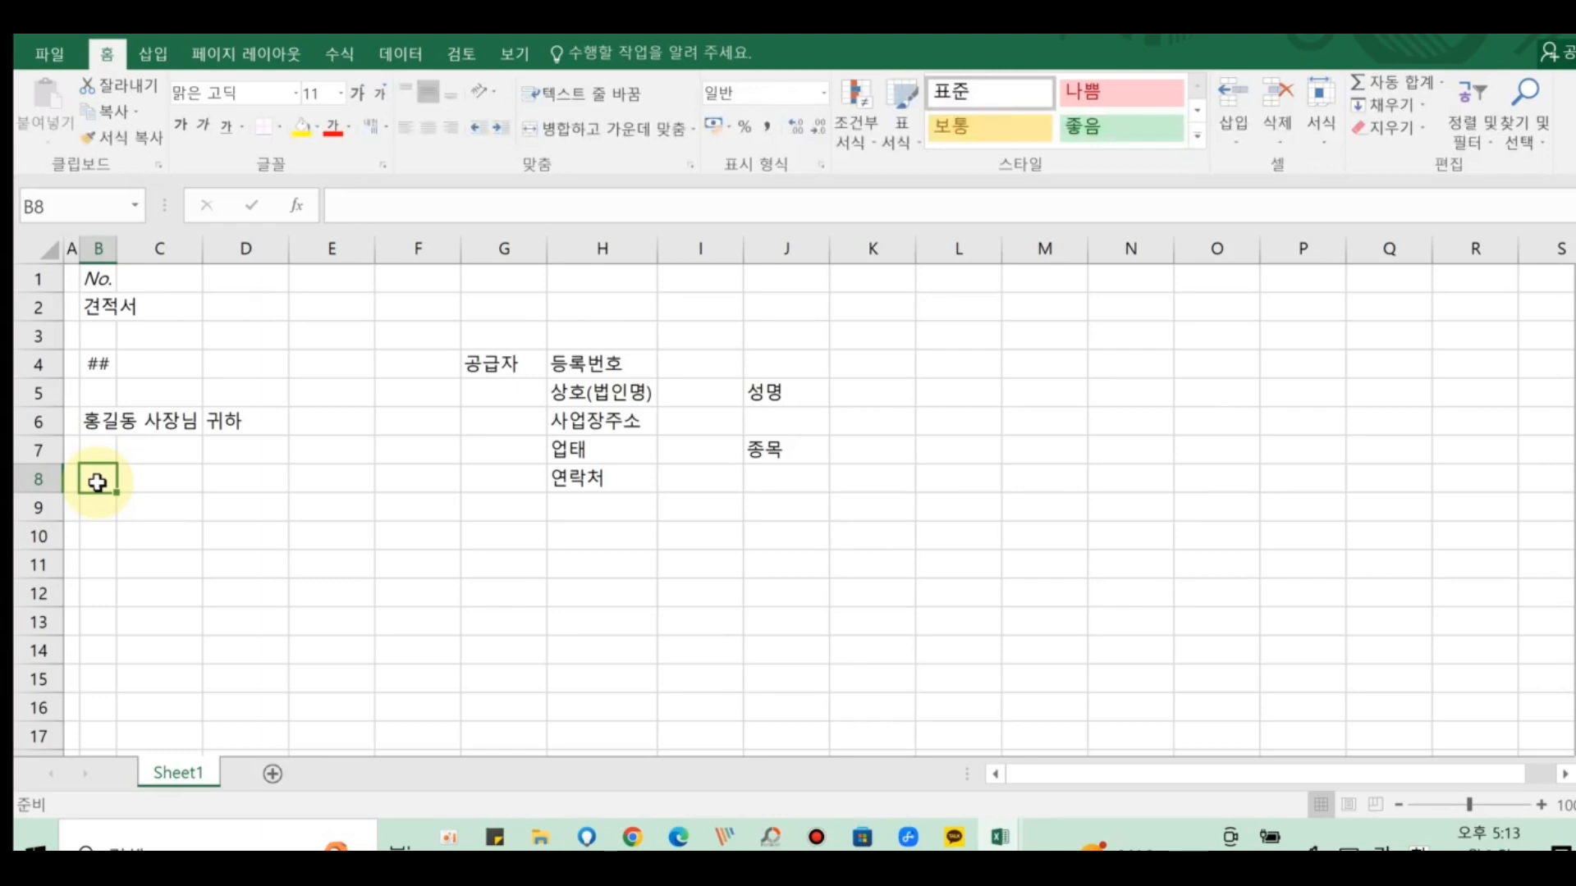
{"action": "type", "text": "아래아"}
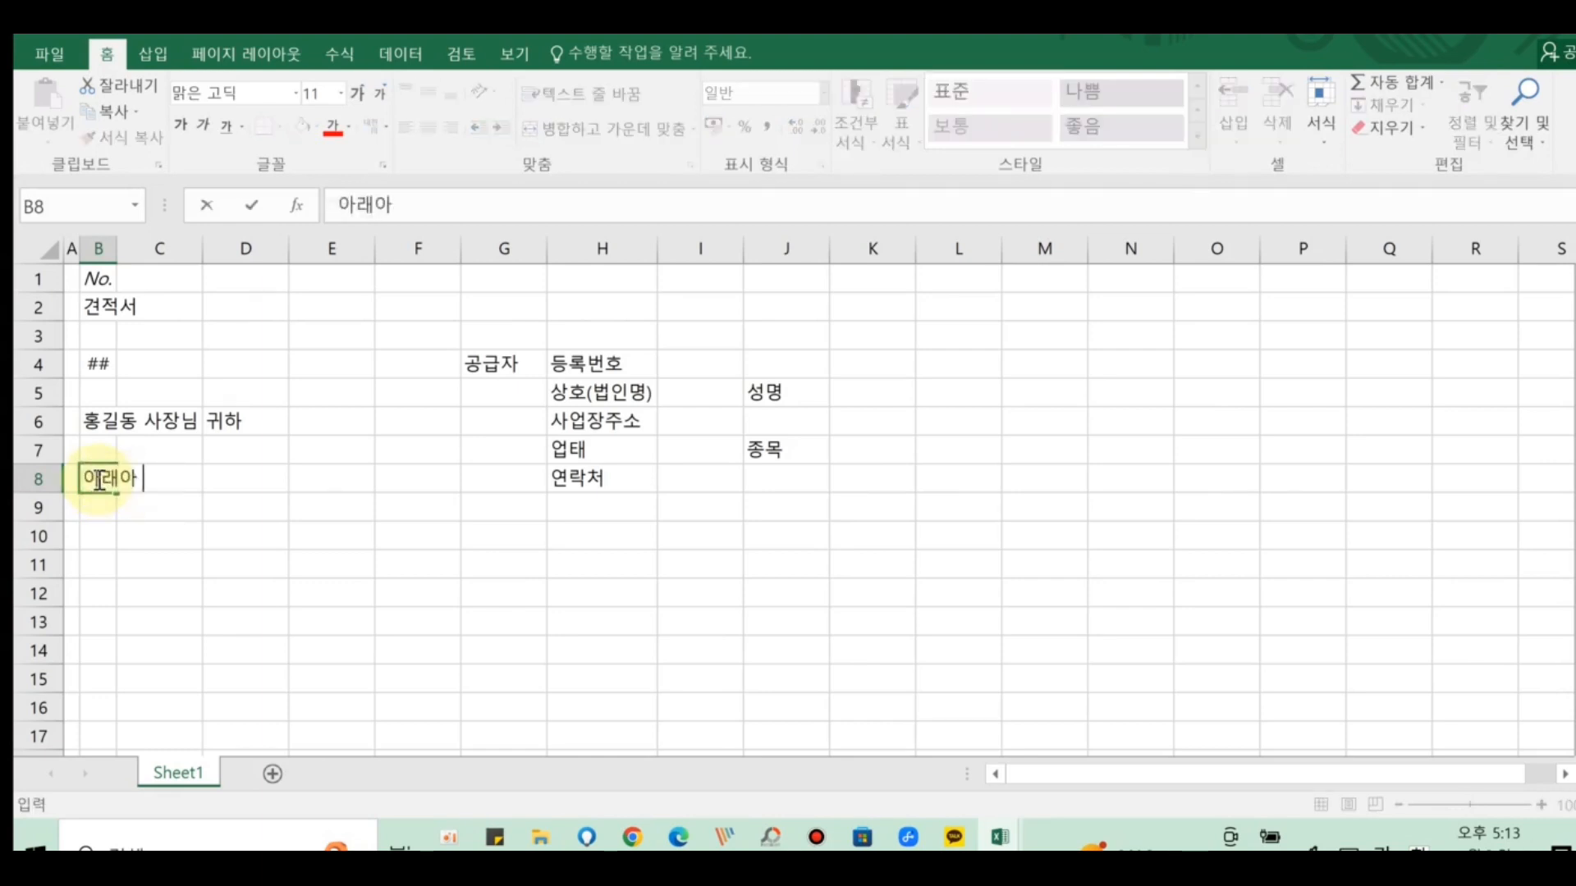
{"action": "key", "text": "BackSpace"}
{"action": "type", "text": "와 같이 "}
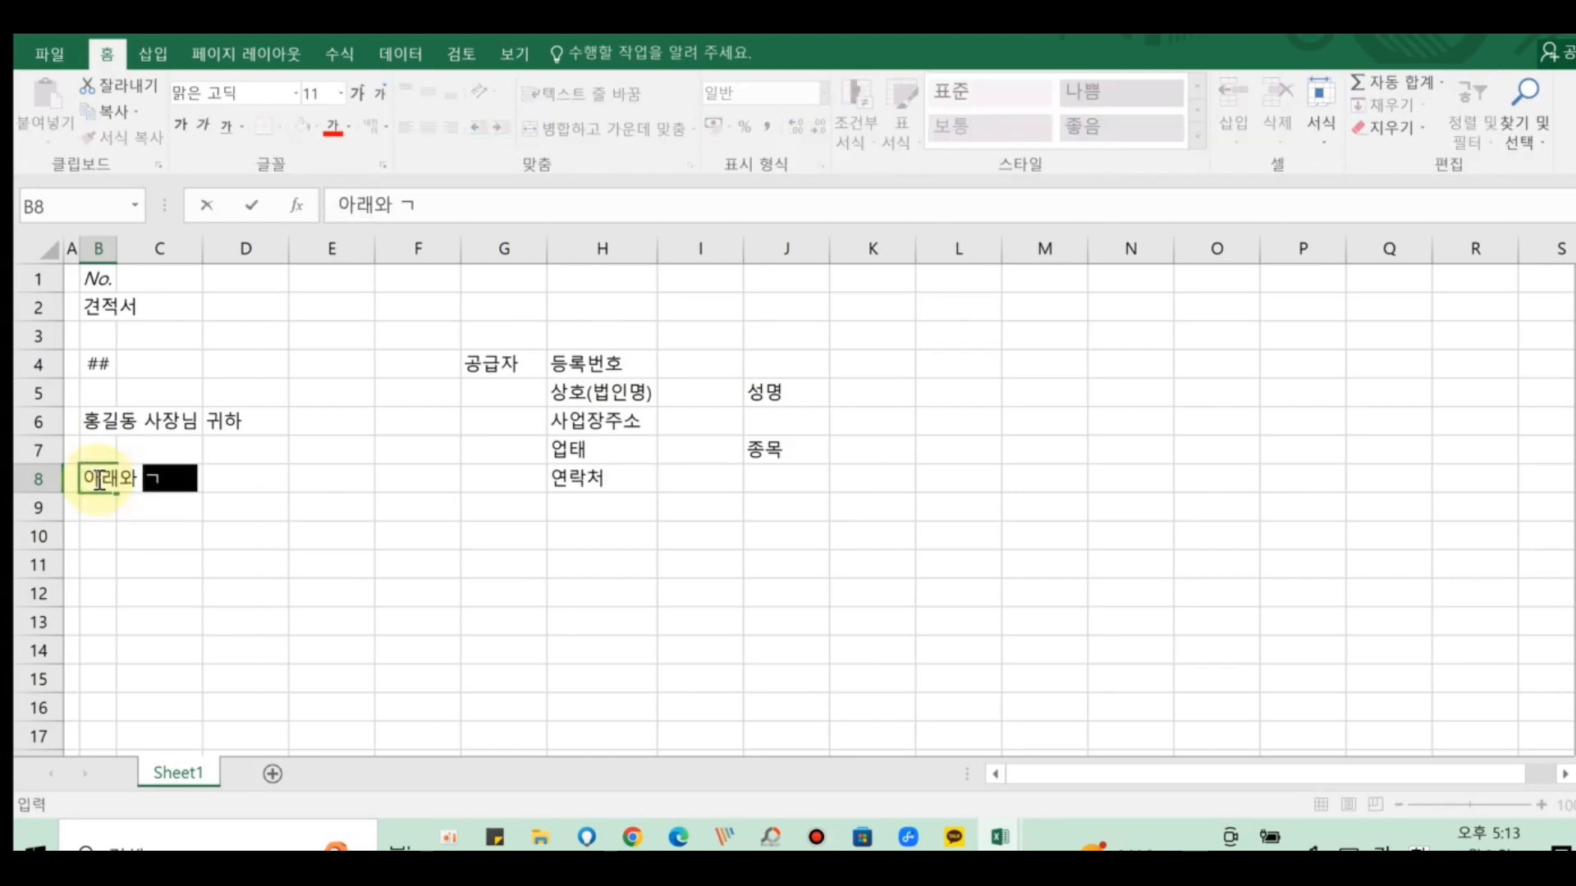
{"action": "type", "text": "견적"}
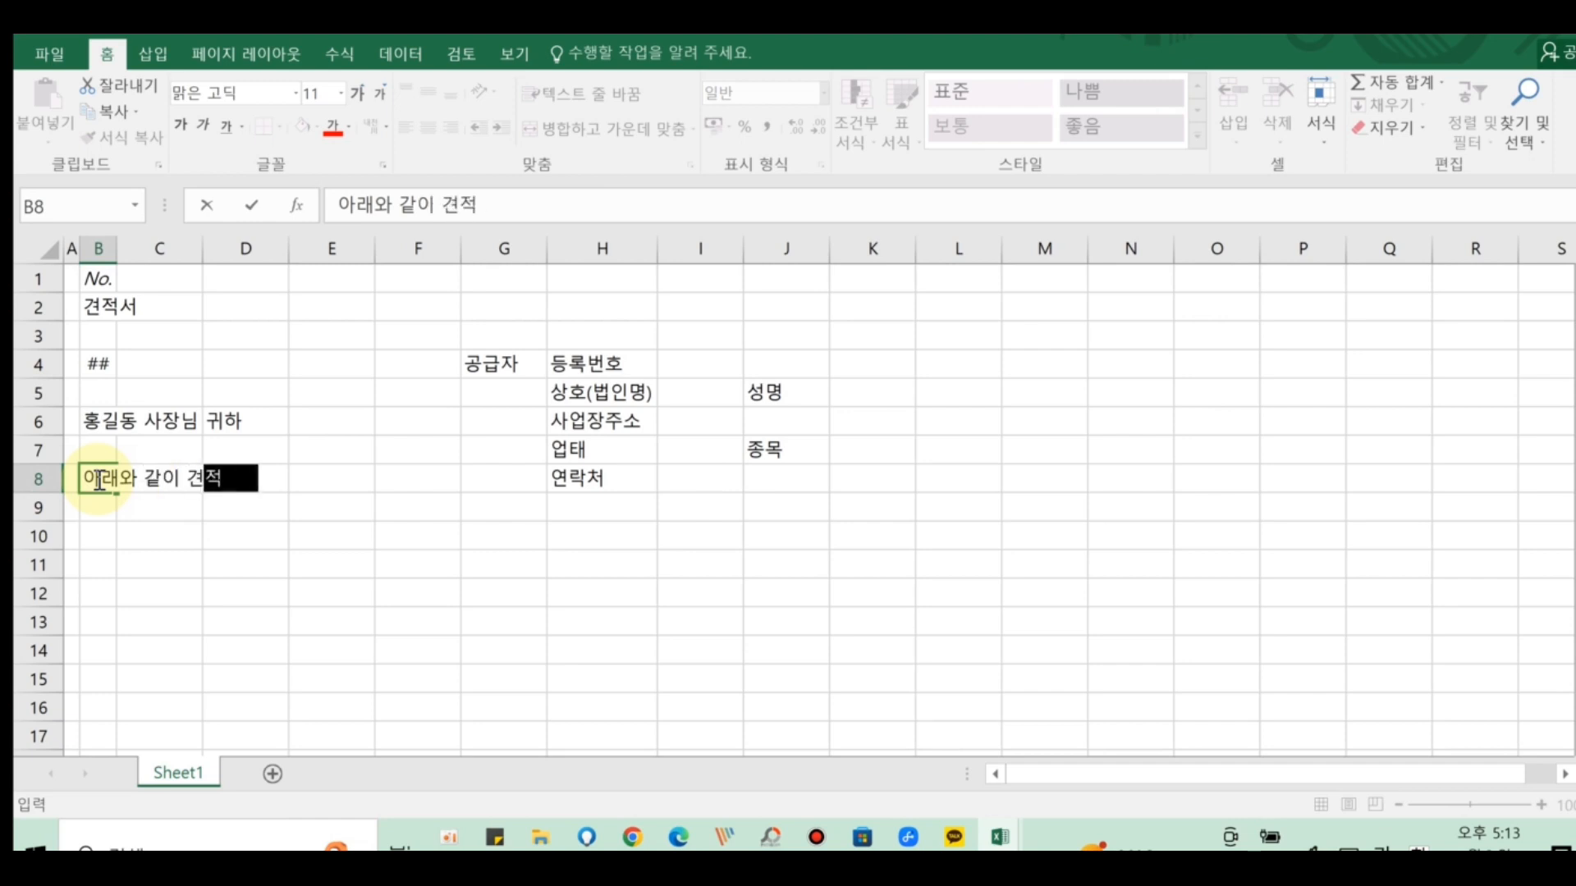
{"action": "type", "text": "합닏다."}
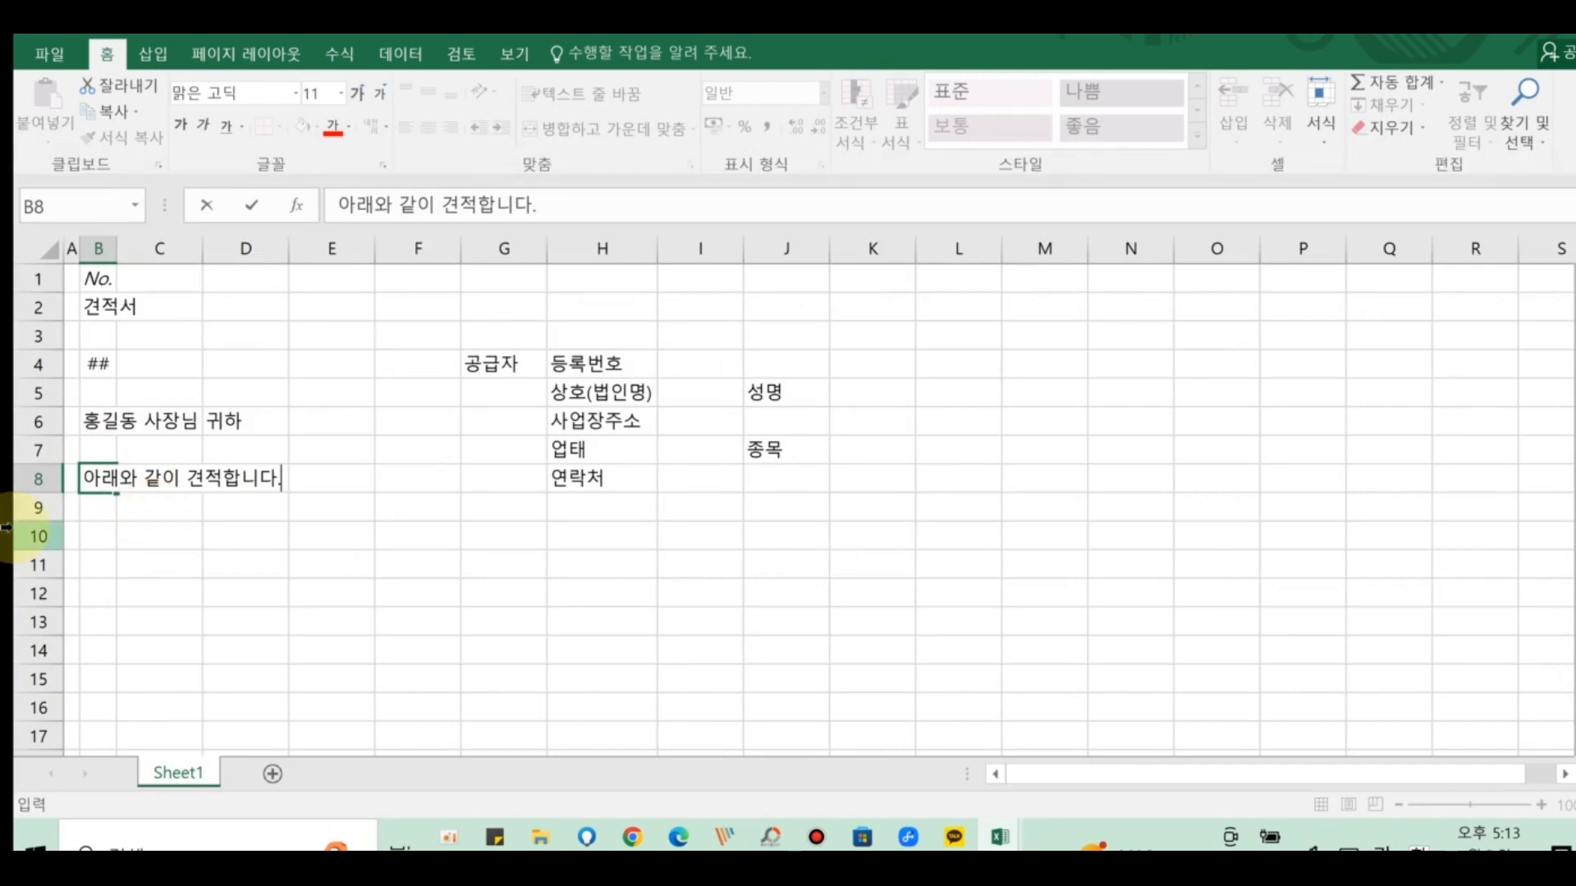
- Enter a two-line label in cell B9, with "합계 금액" on the first line and "(공급가액 + 세액)" on the second
{"action": "left_click", "coordinate": [96, 515]}
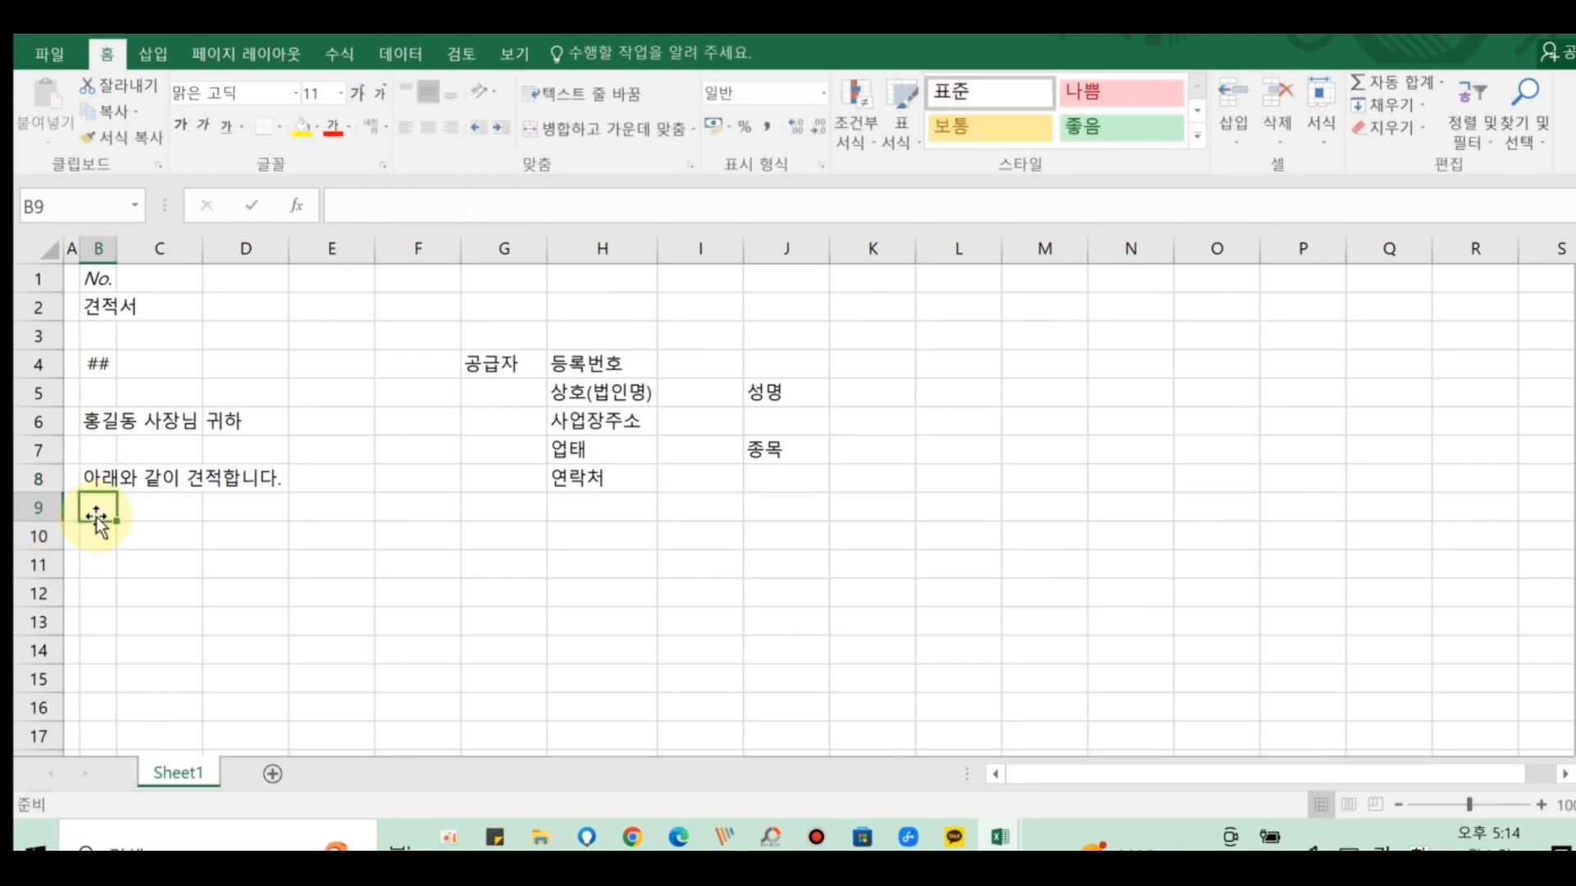
{"action": "type", "text": "합"}
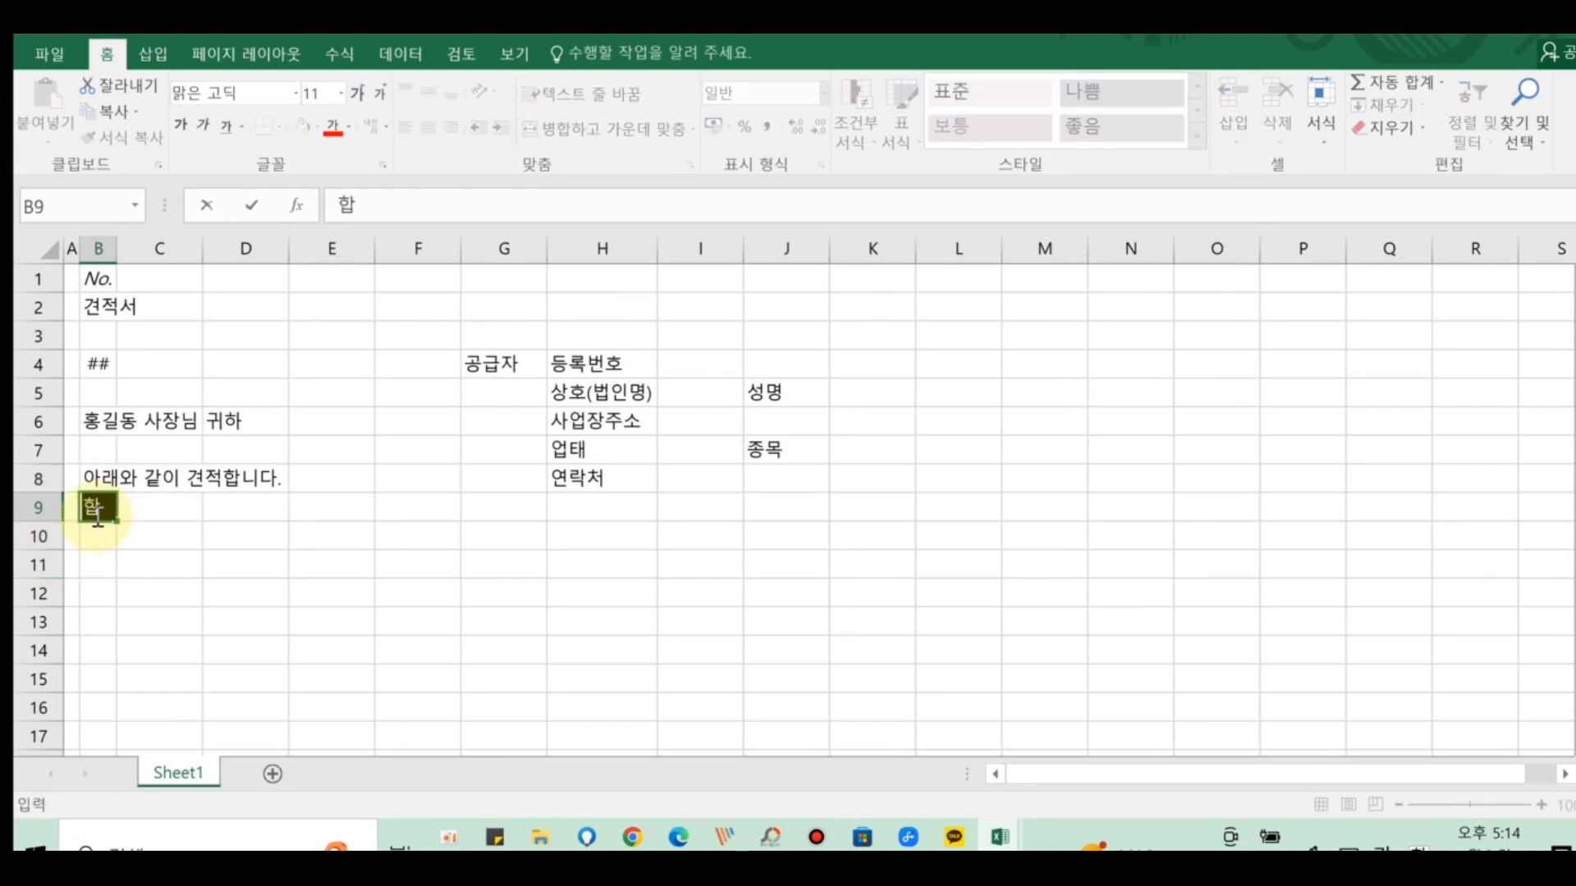
{"action": "type", "text": "계 금애"}
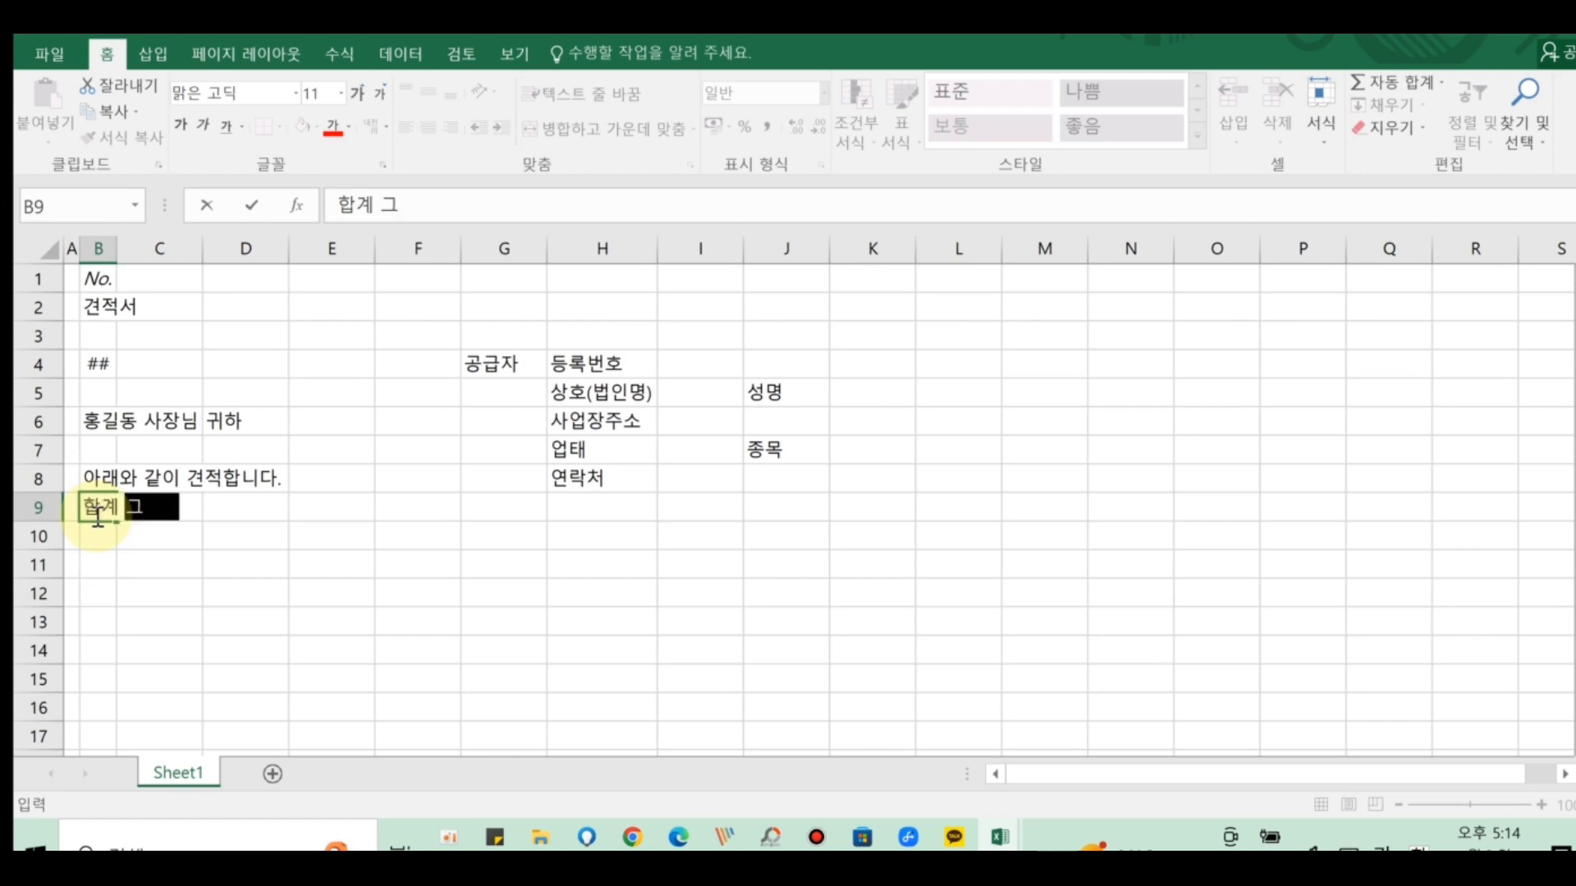
{"action": "type", "text": "ㄱ"}
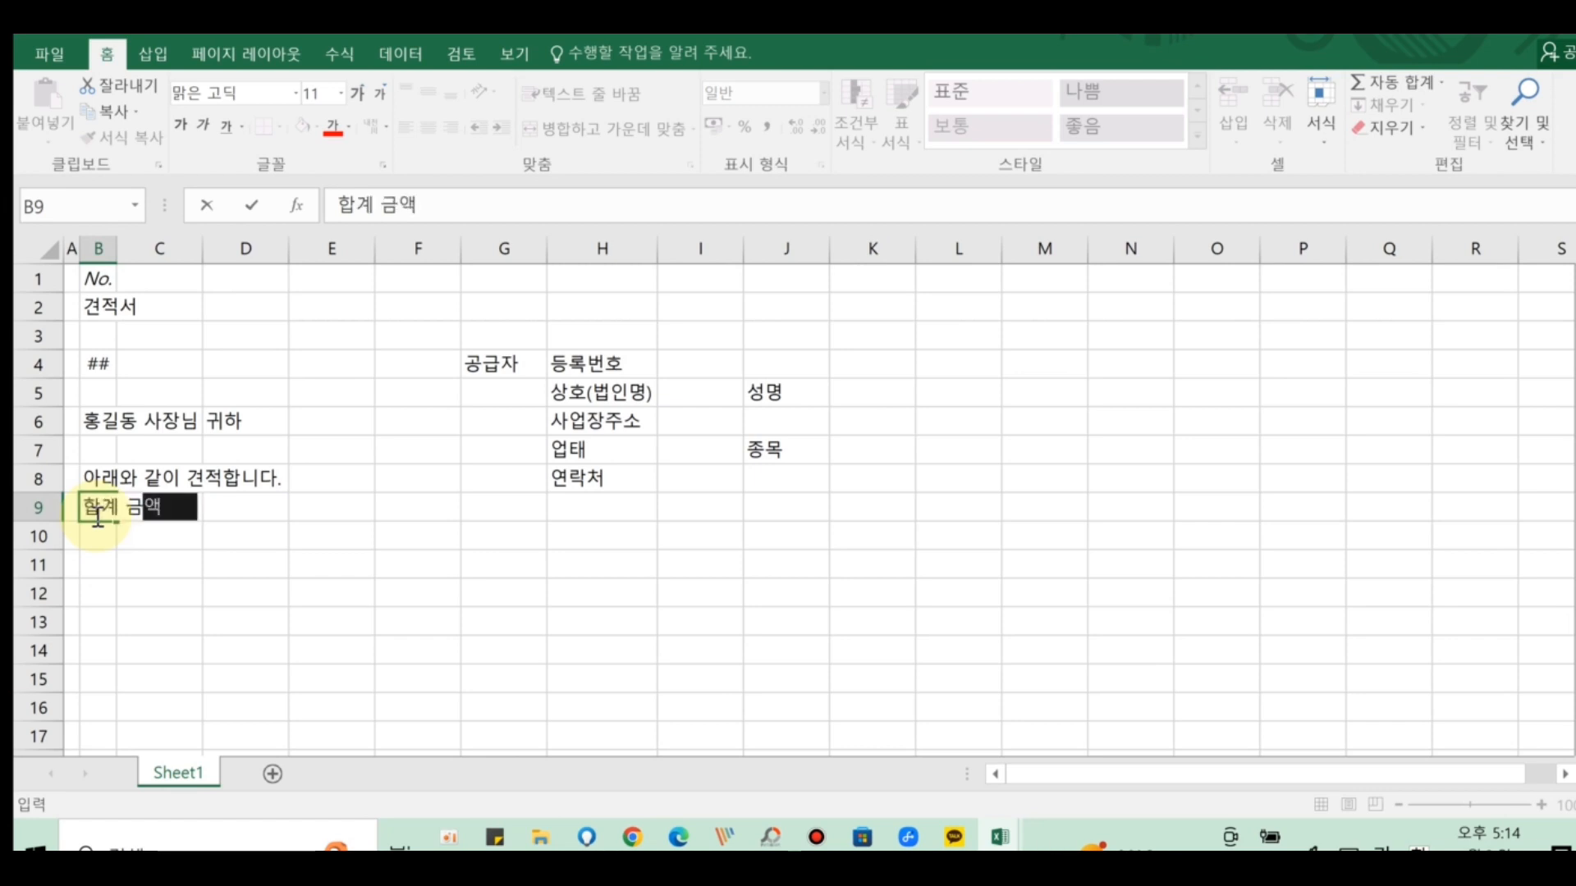
{"action": "key", "text": "Return"}
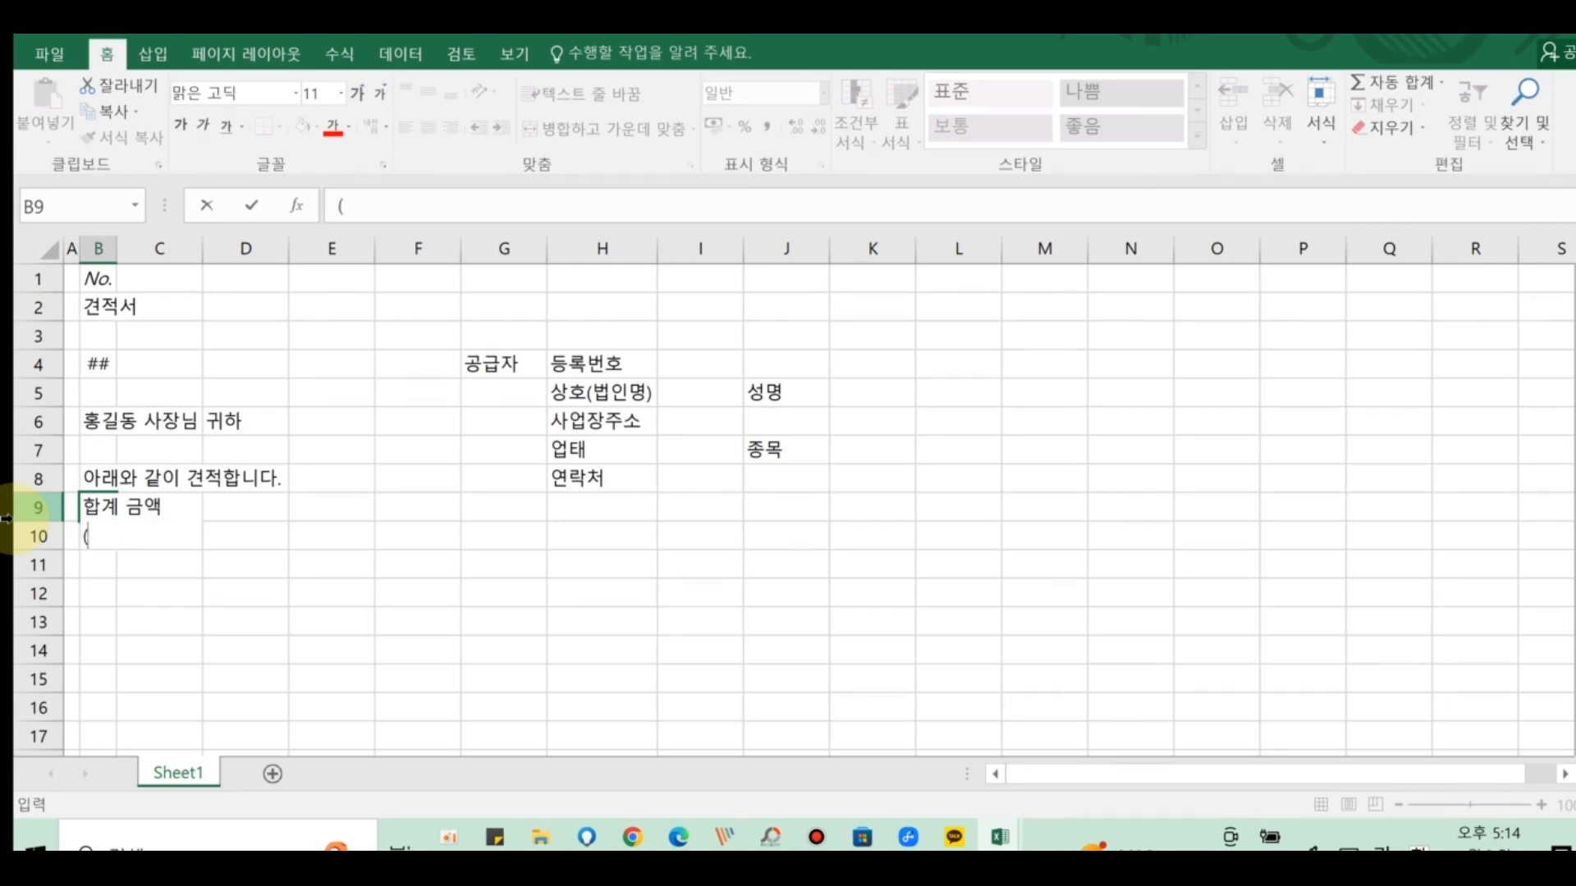
{"action": "type", "text": "(공급가애"}
{"action": "type", "text": "ㄱ "}
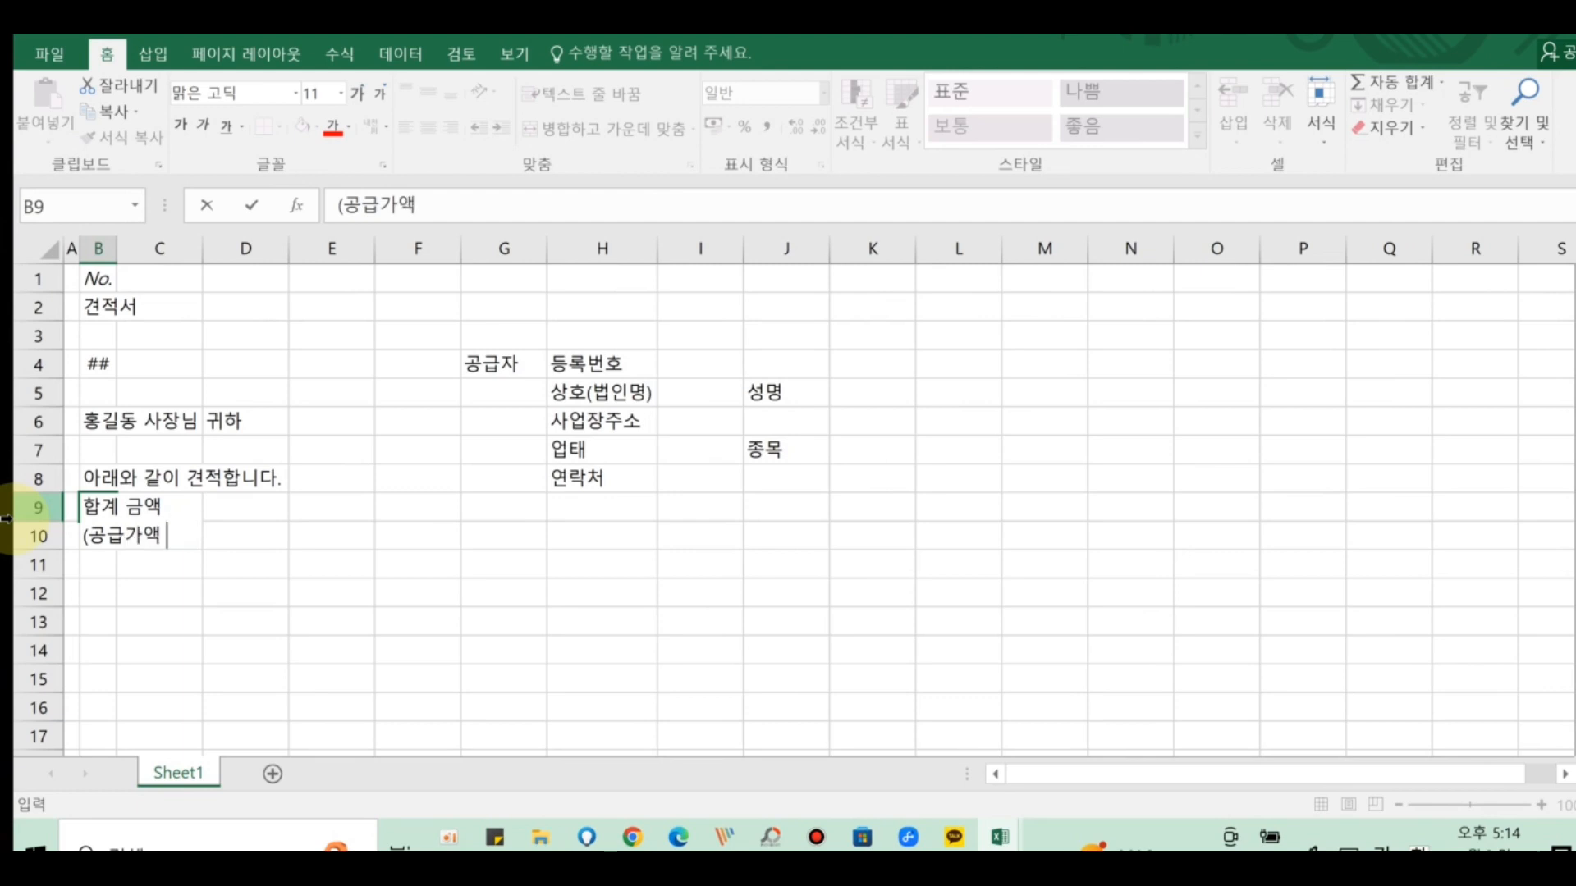
{"action": "type", "text": "+ 세애"}
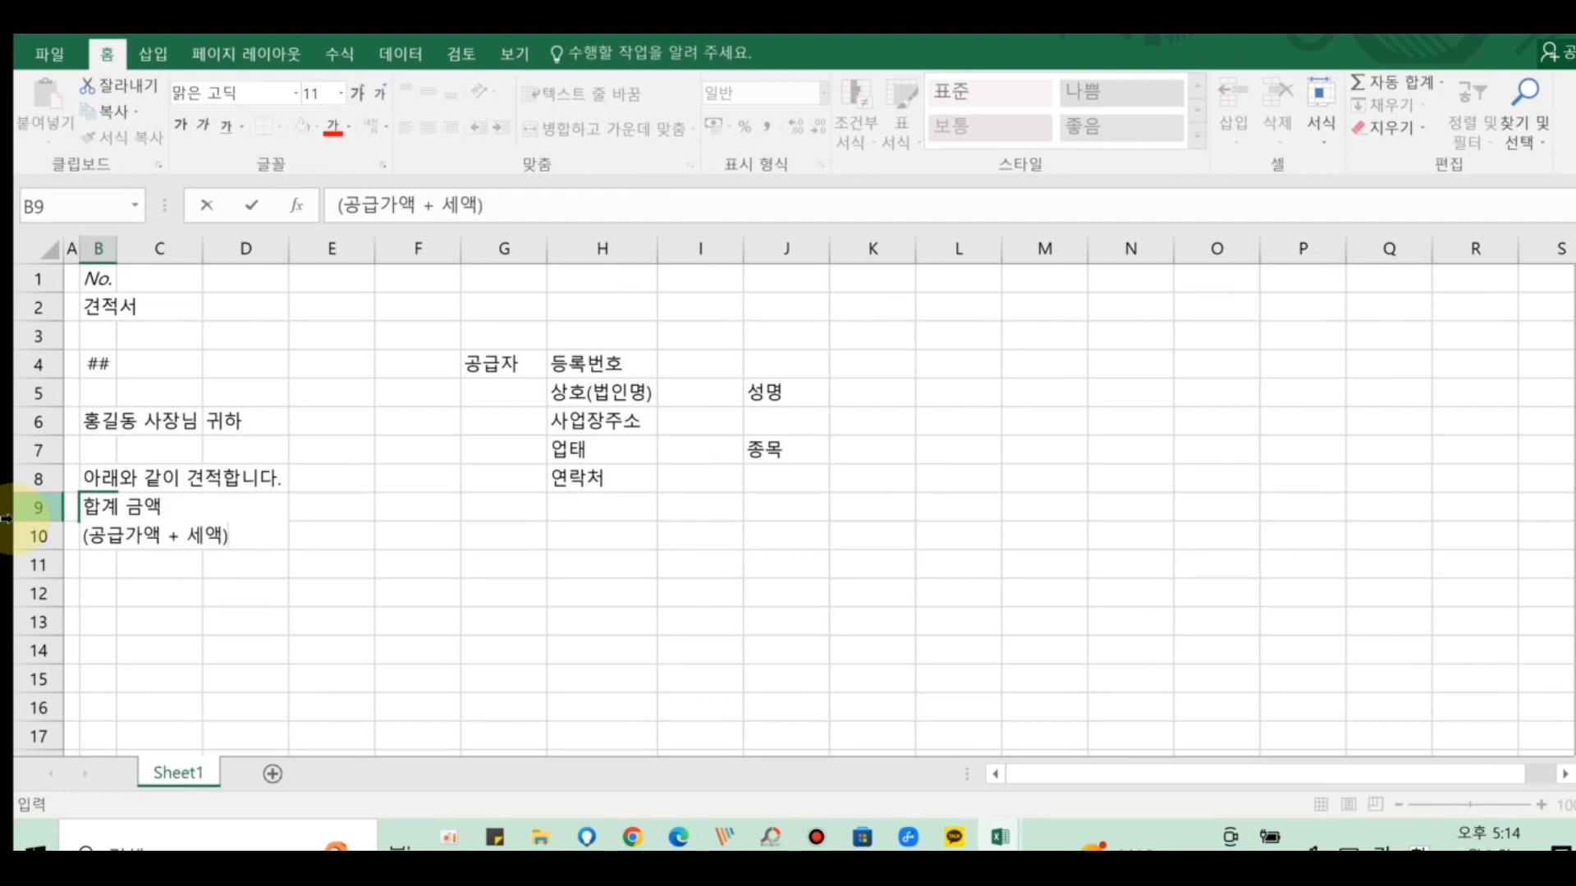
{"action": "key", "text": "Return"}
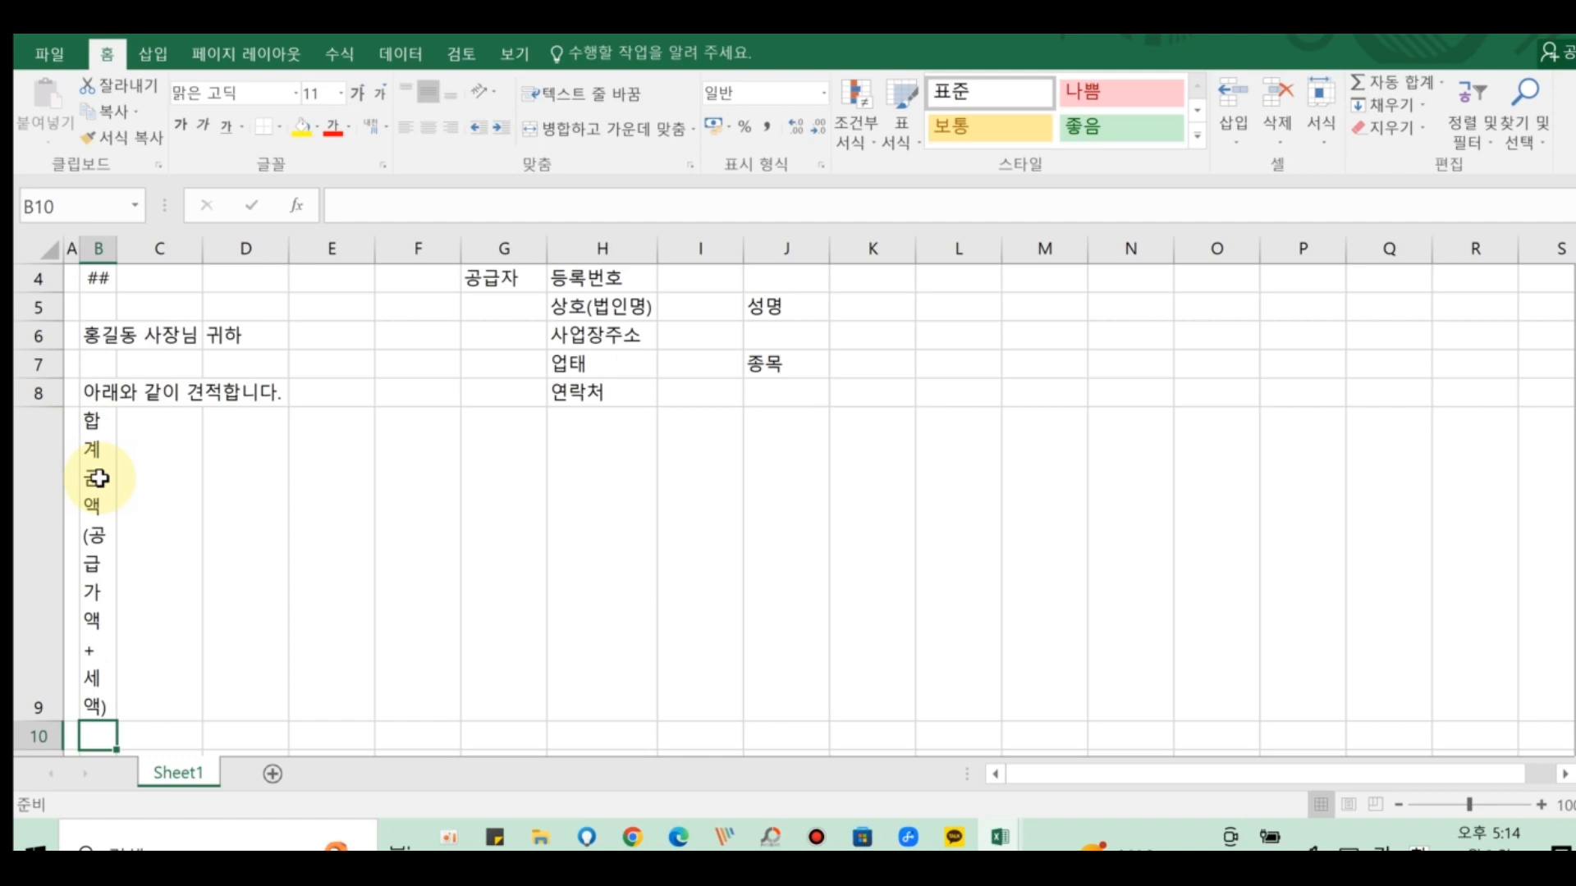
- Widen column B and auto-fit it so the date in B4 fits in full
{"action": "left_click_drag", "start_coordinate": [116, 248], "coordinate": [157, 249]}
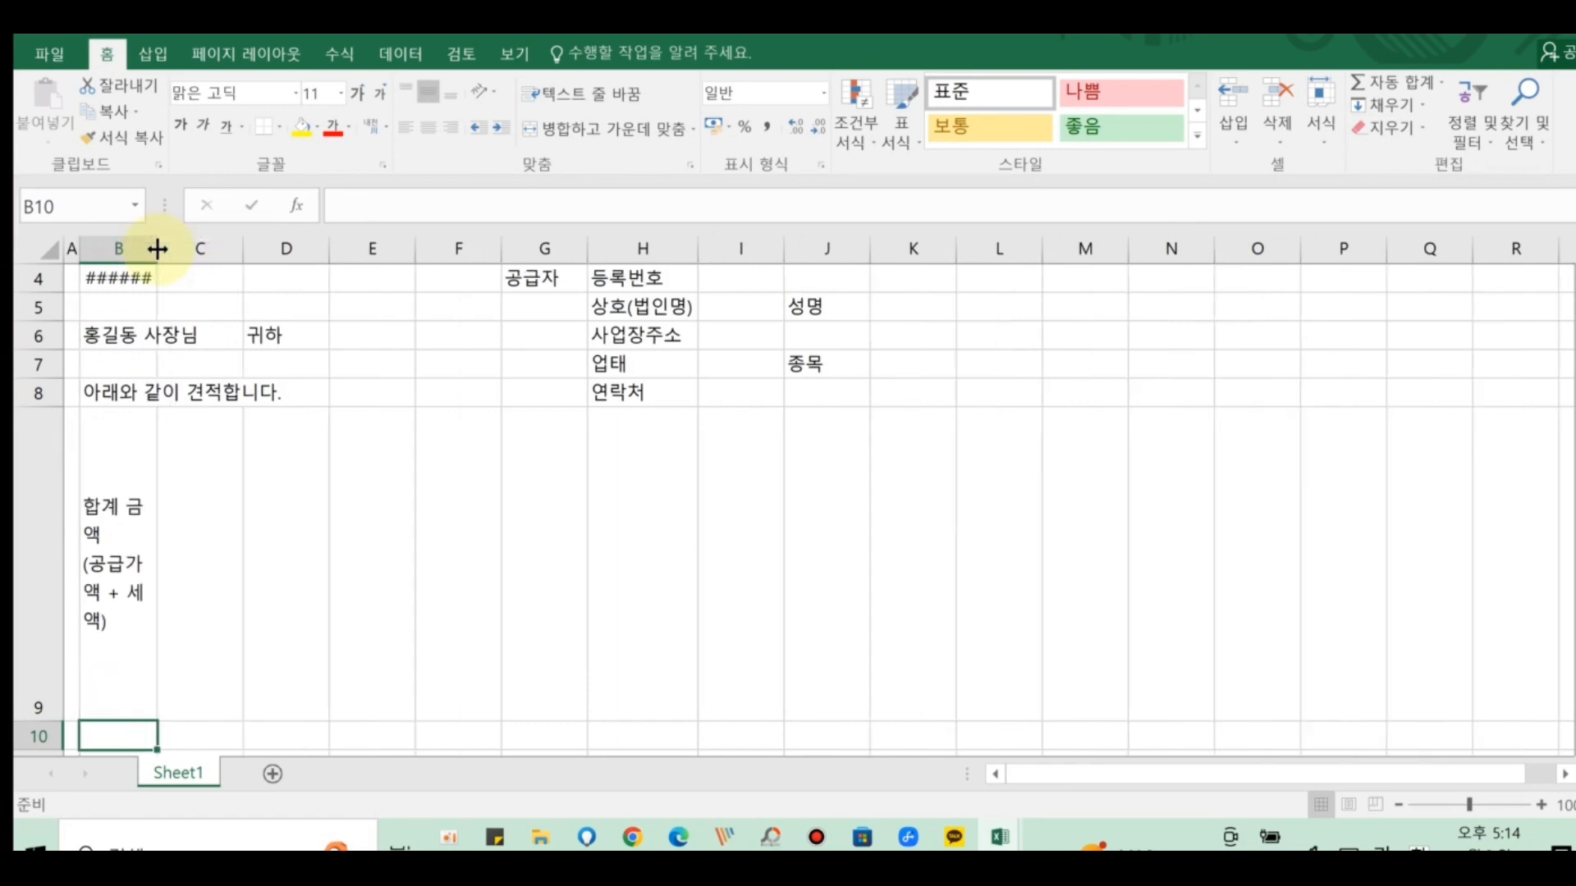
{"action": "left_click_drag", "start_coordinate": [158, 249], "coordinate": [198, 251]}
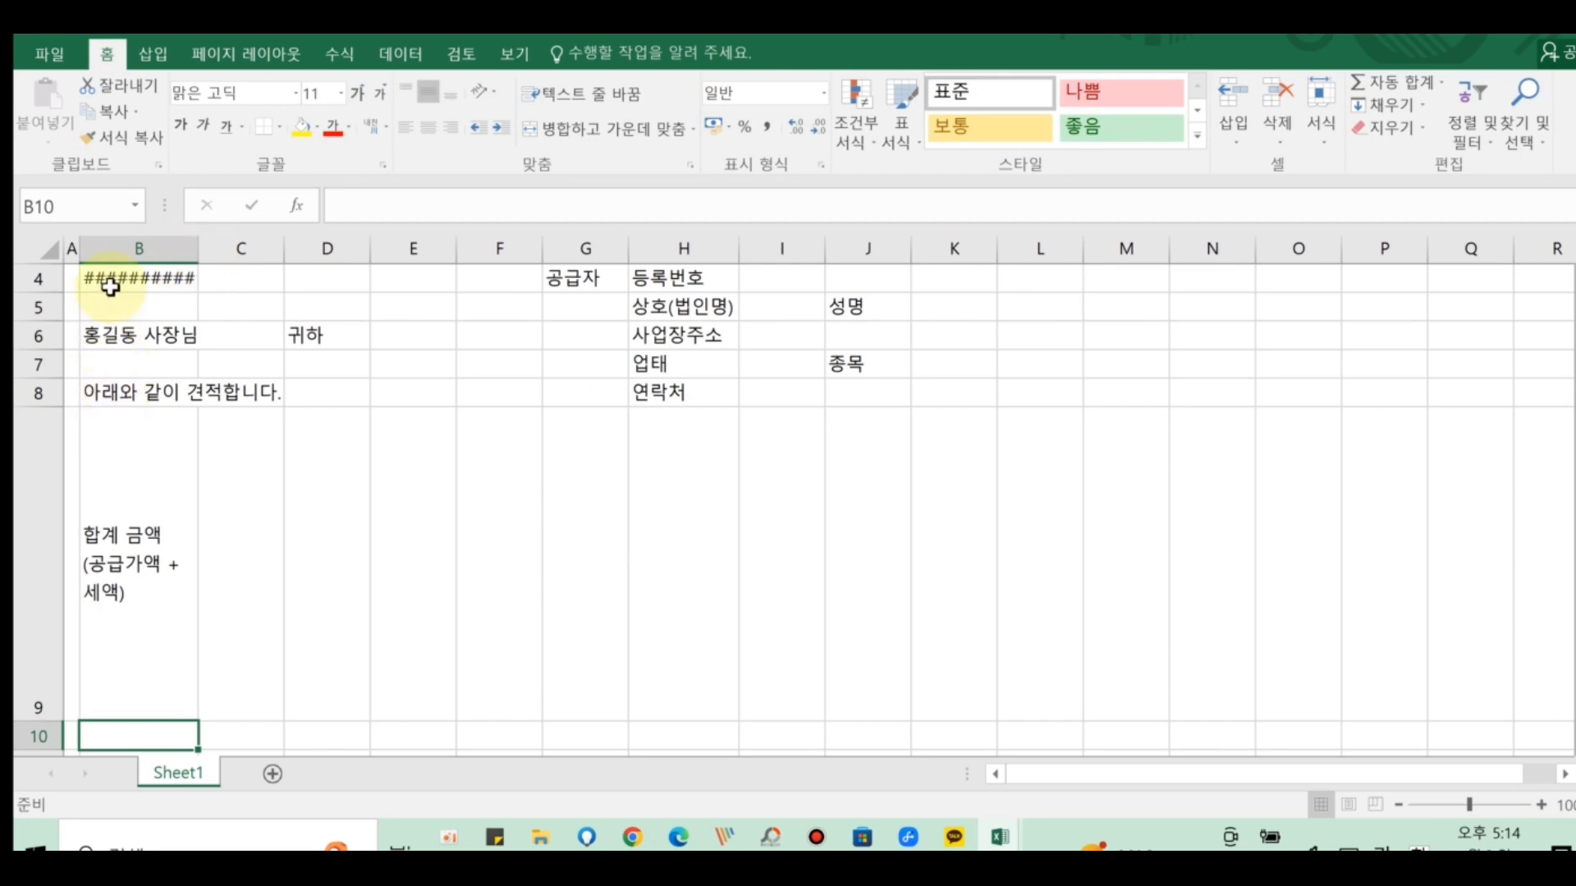
{"action": "scroll", "coordinate": [149, 367], "scroll_direction": "up", "scroll_amount": 1}
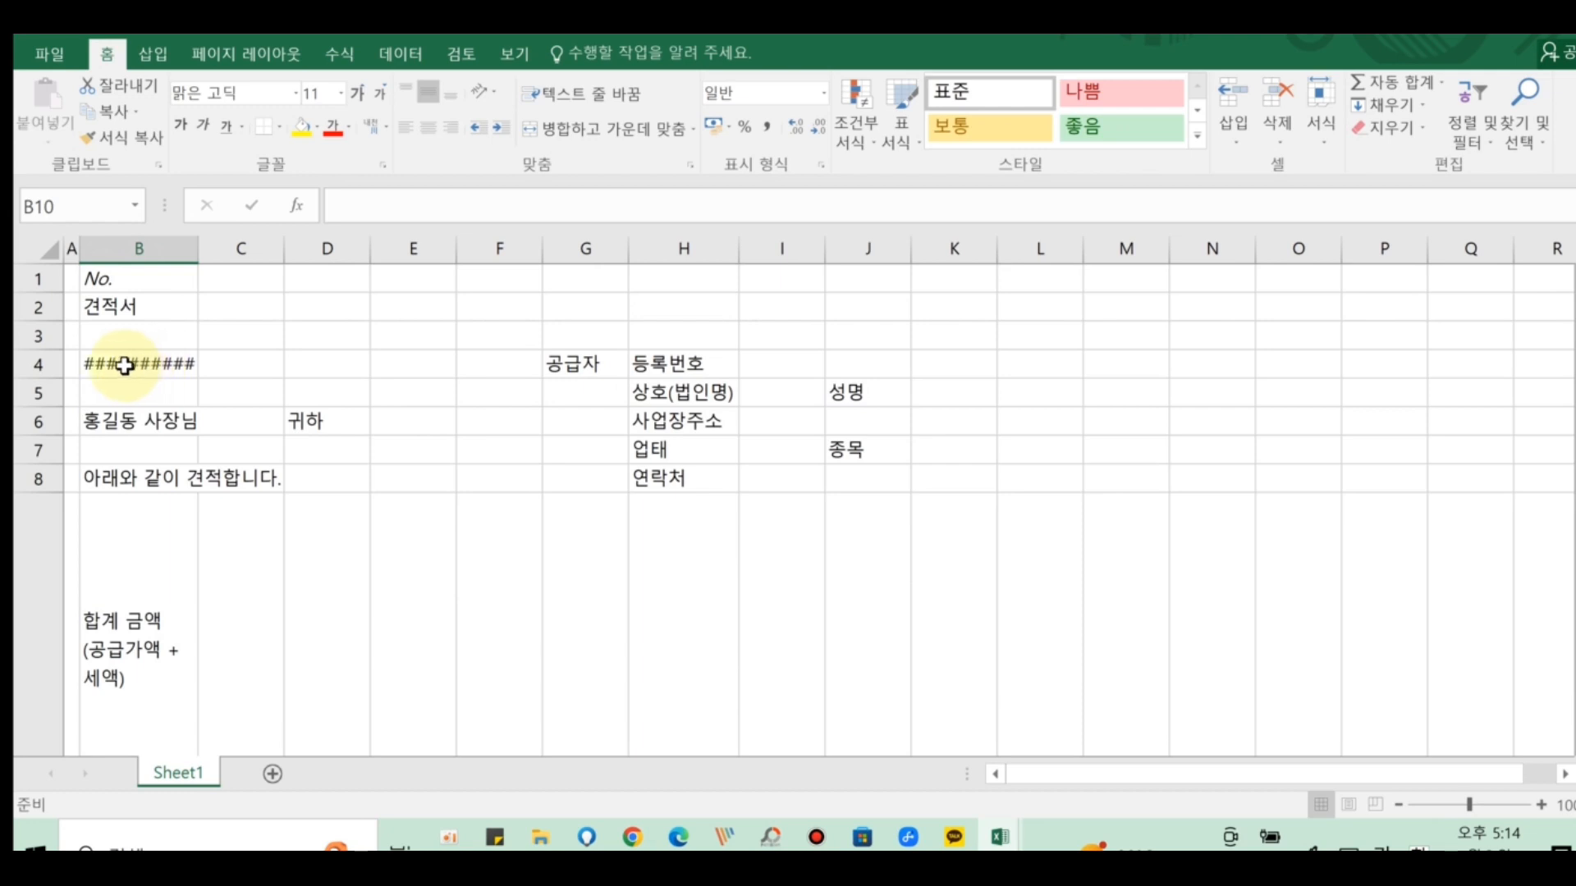
{"action": "left_click", "coordinate": [124, 367]}
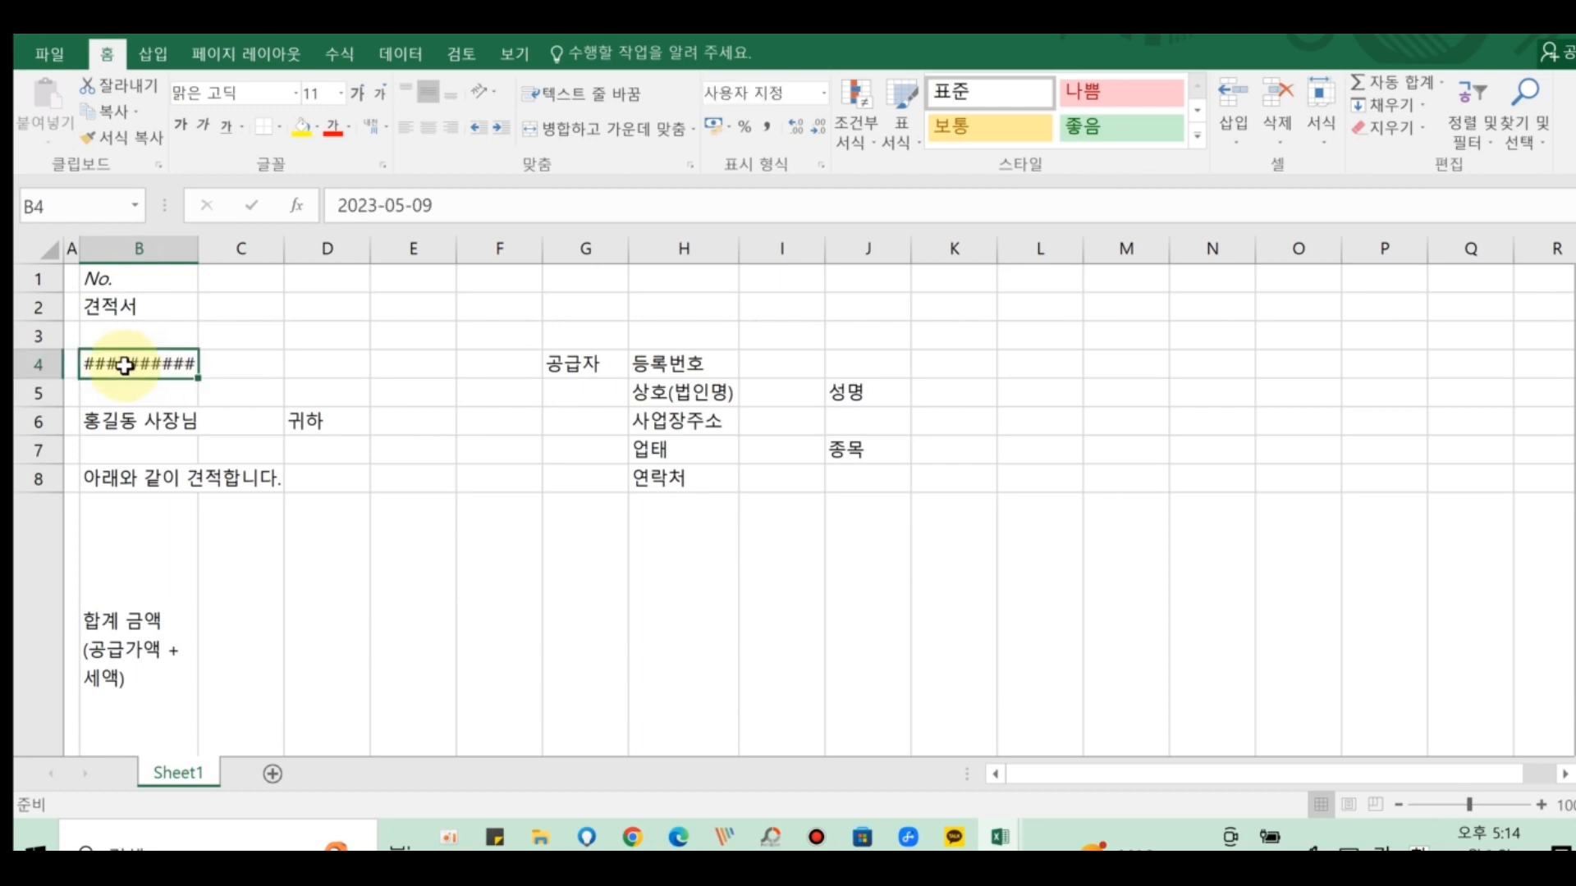
{"action": "double_click", "coordinate": [198, 248]}
- Reduce row 9's height to fit the two-line total amount label
{"action": "scroll", "coordinate": [288, 587], "scroll_direction": "down", "scroll_amount": 1}
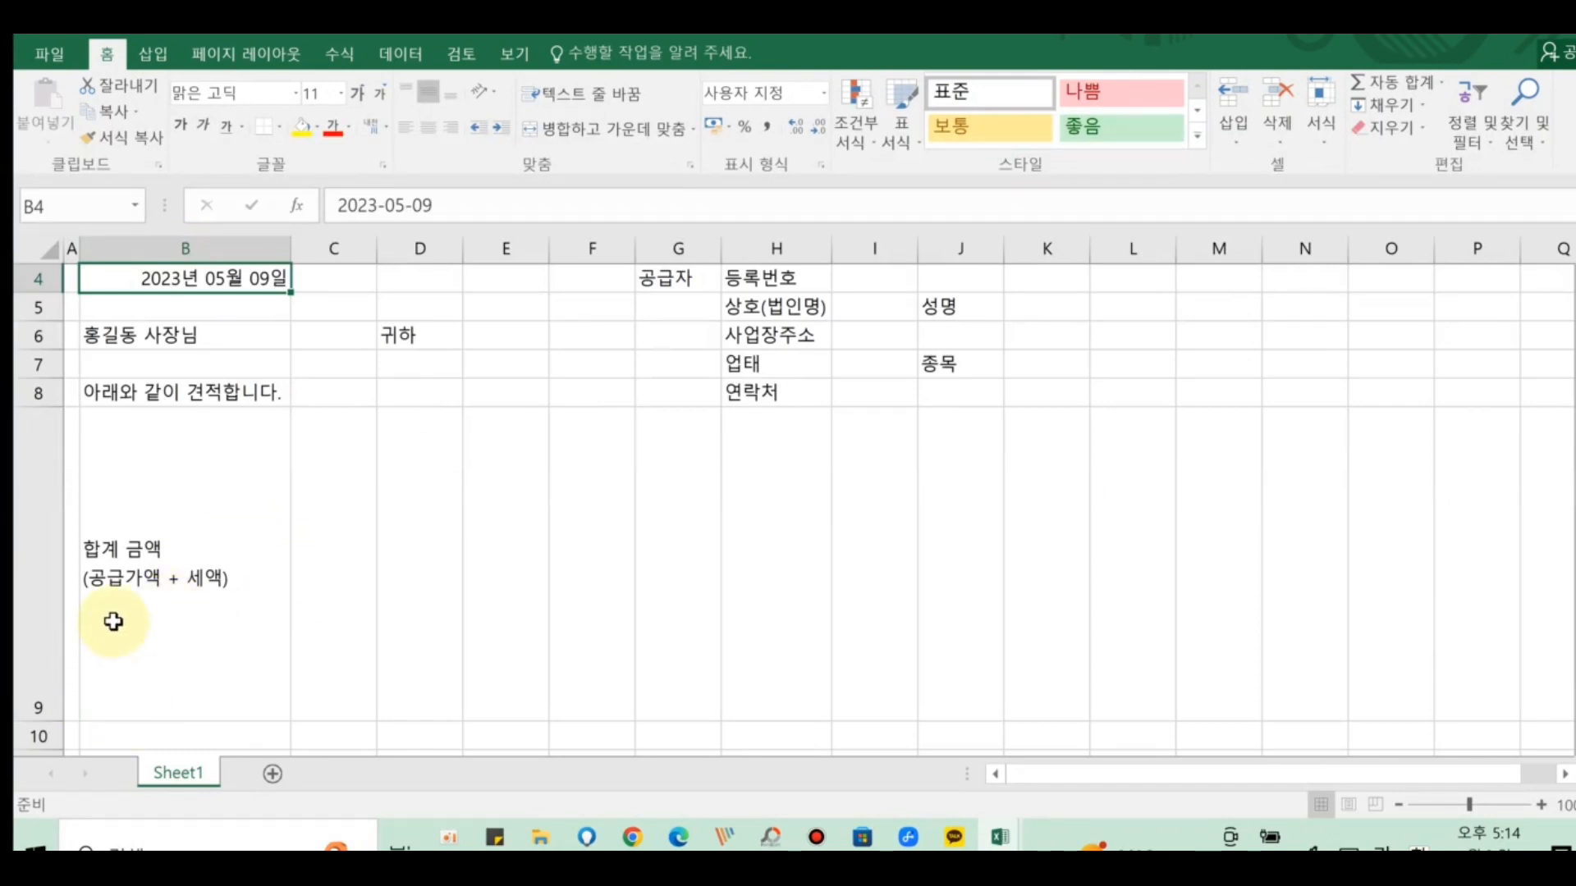
{"action": "left_click", "coordinate": [52, 506]}
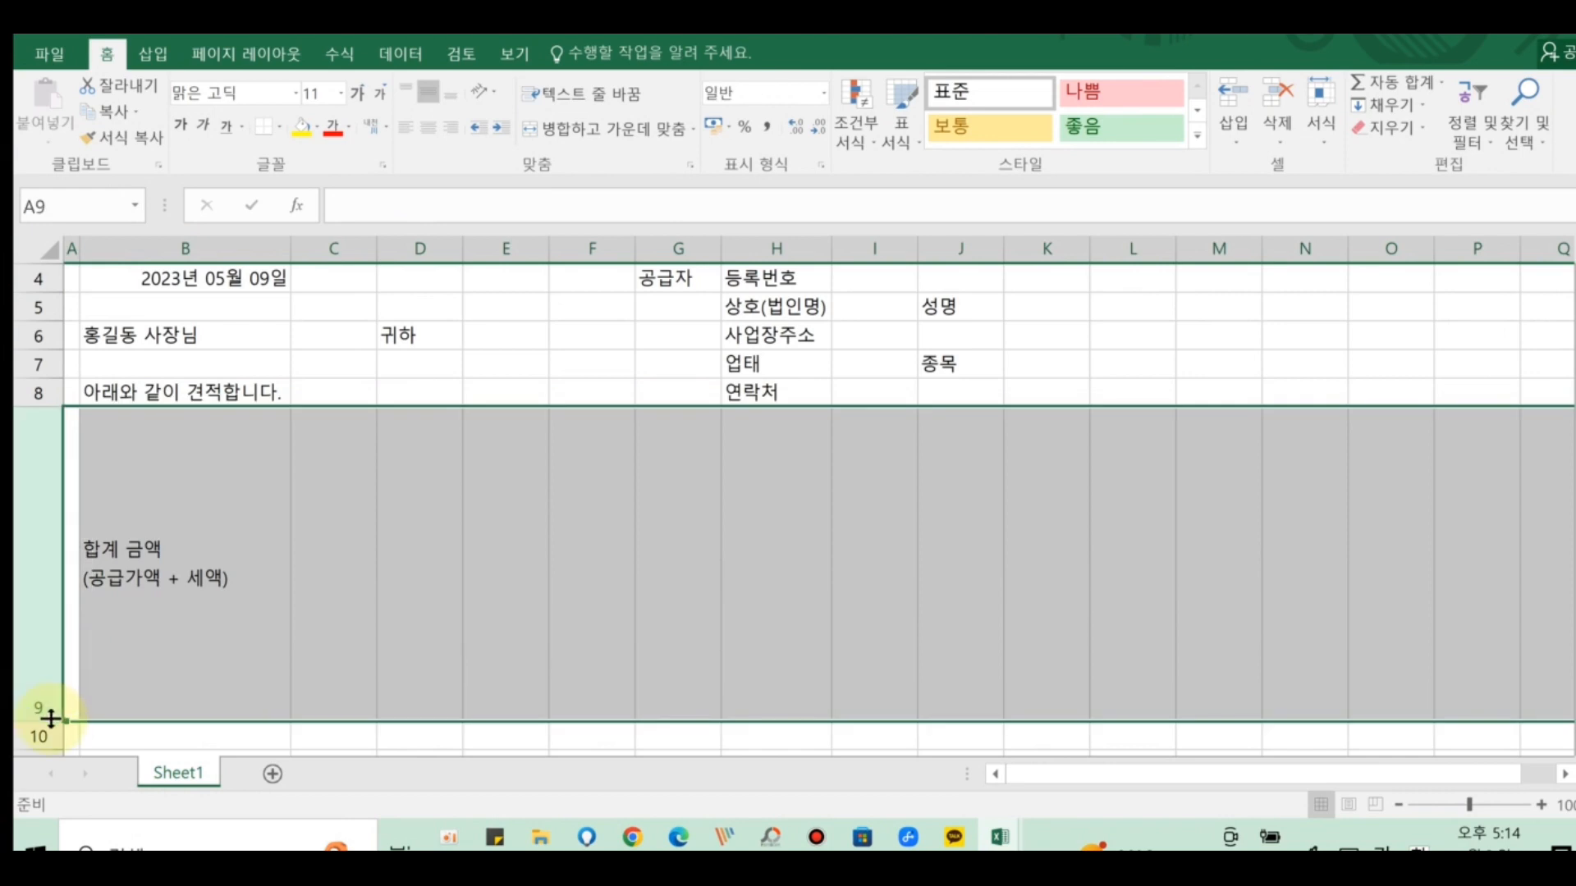
{"action": "left_click_drag", "start_coordinate": [50, 717], "coordinate": [55, 485]}
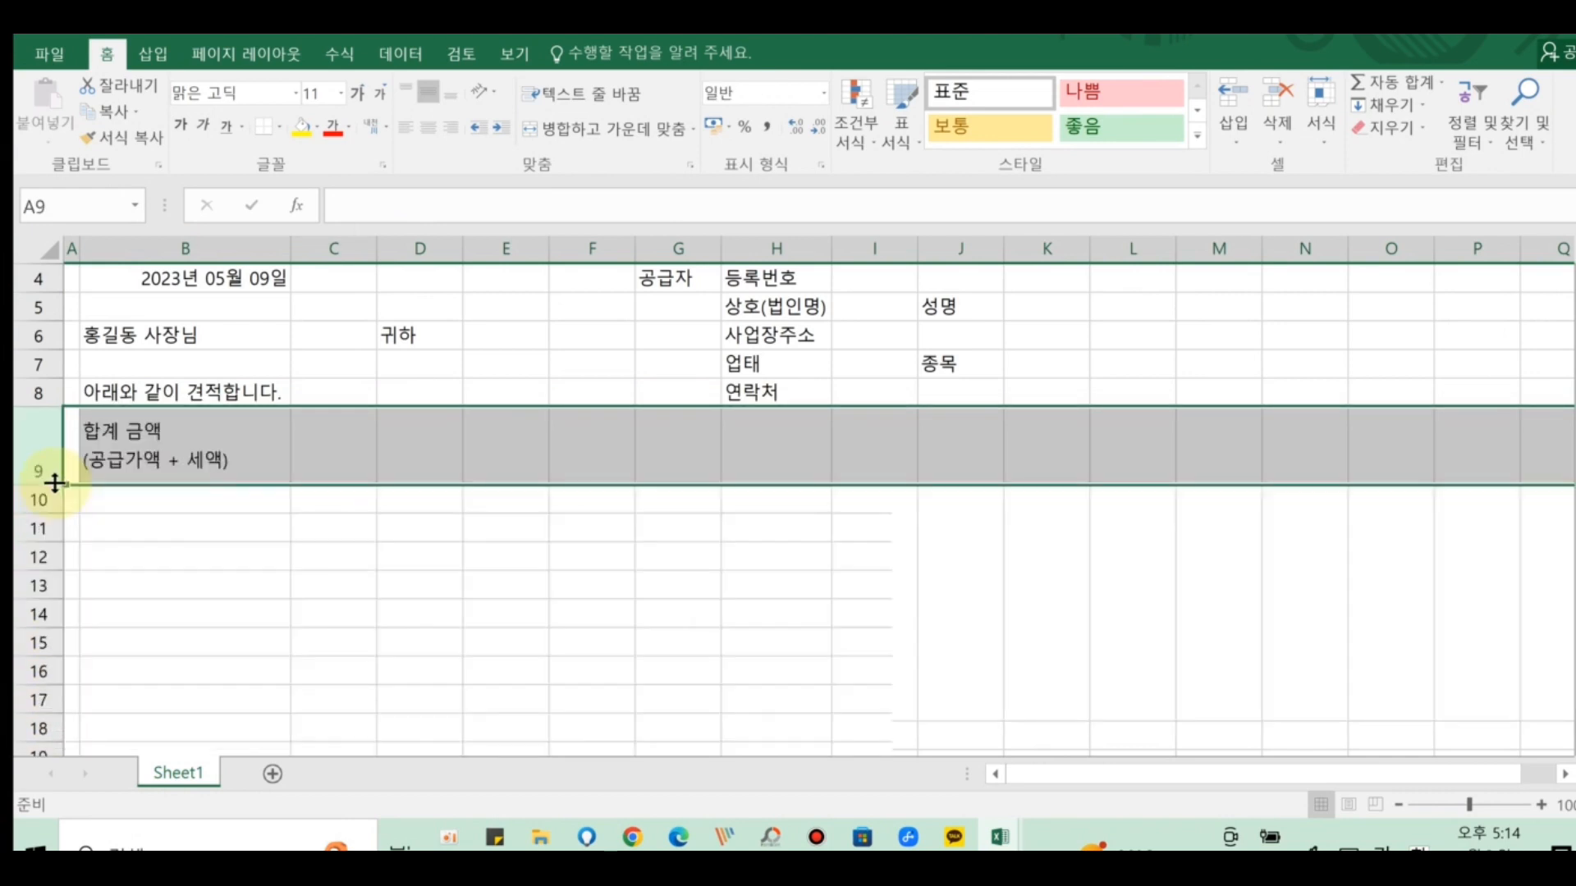
- Enter the column header "품명" in cell B10 and select cell J10 in the same row
{"action": "left_click", "coordinate": [120, 496]}
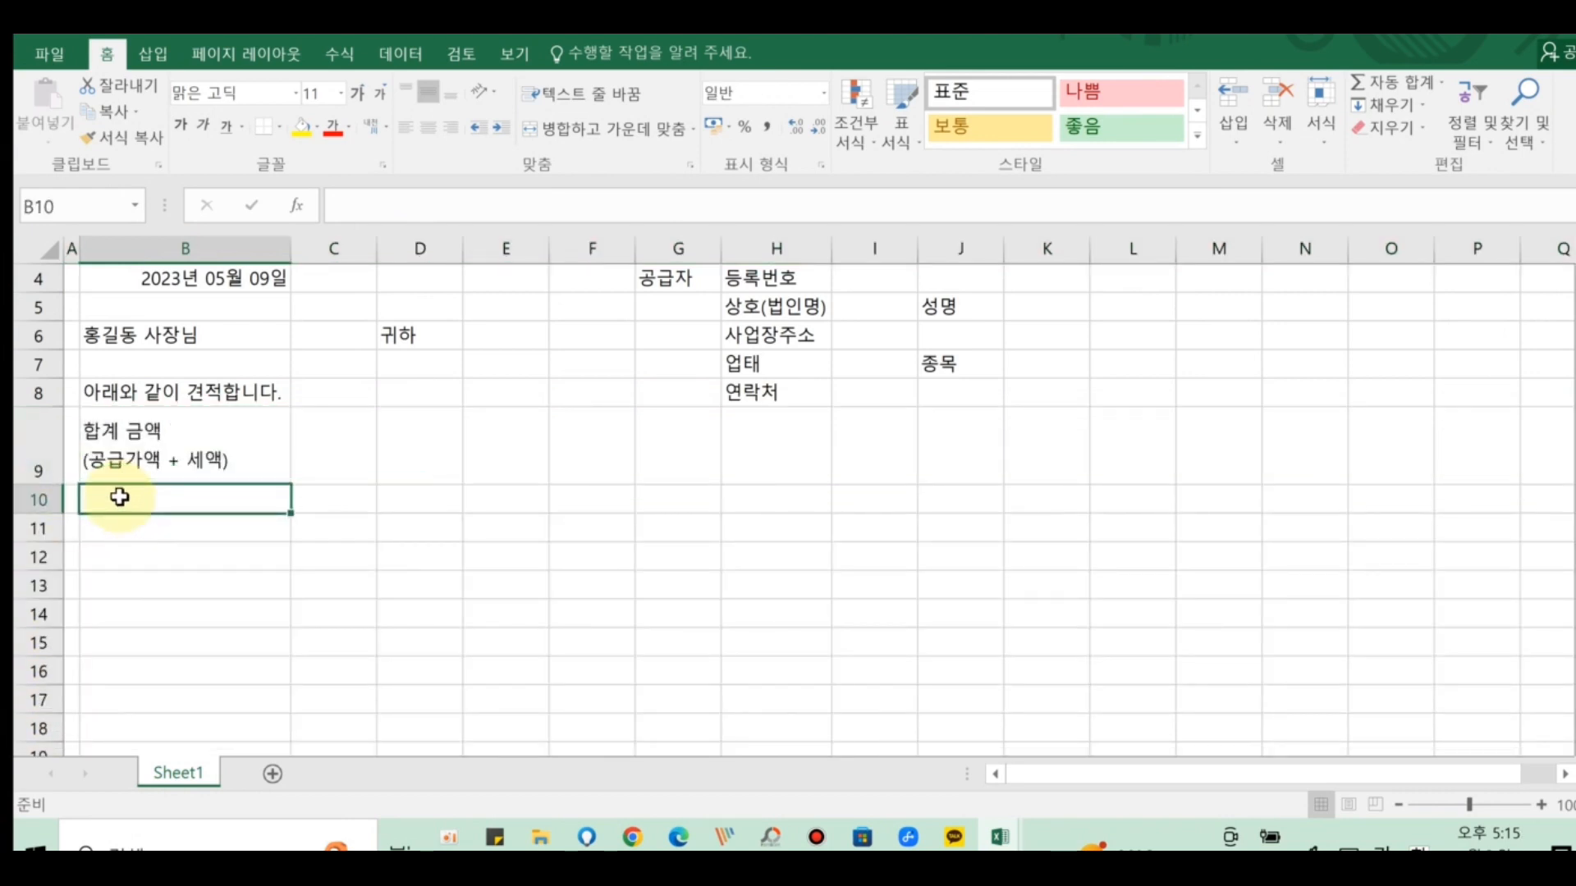
{"action": "type", "text": "품명"}
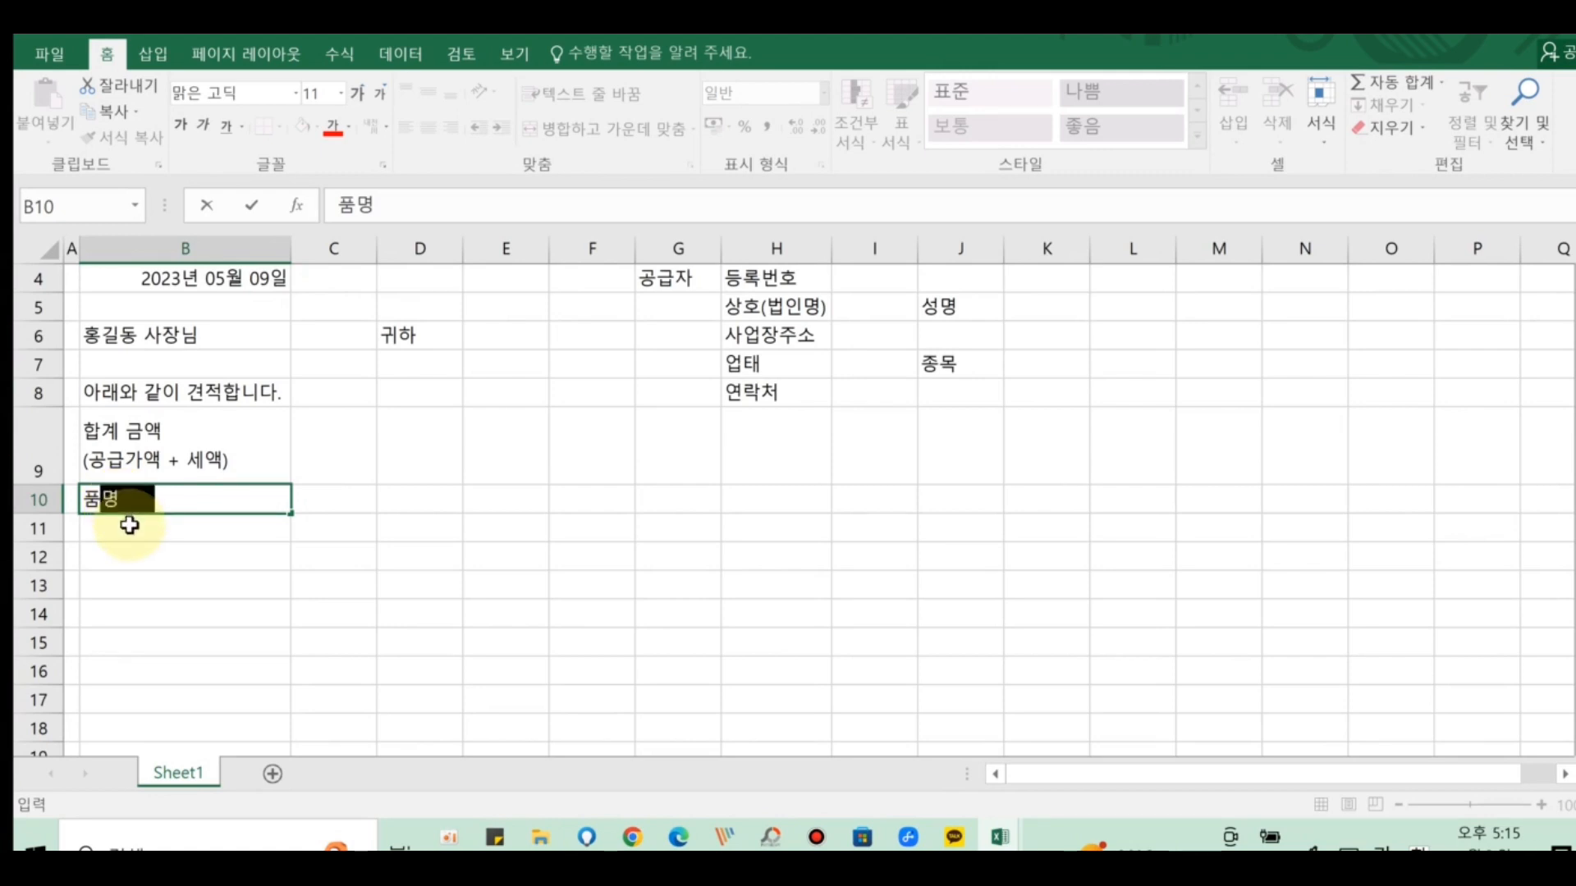
{"action": "key", "text": "Right"}
{"action": "key", "text": "Right"}
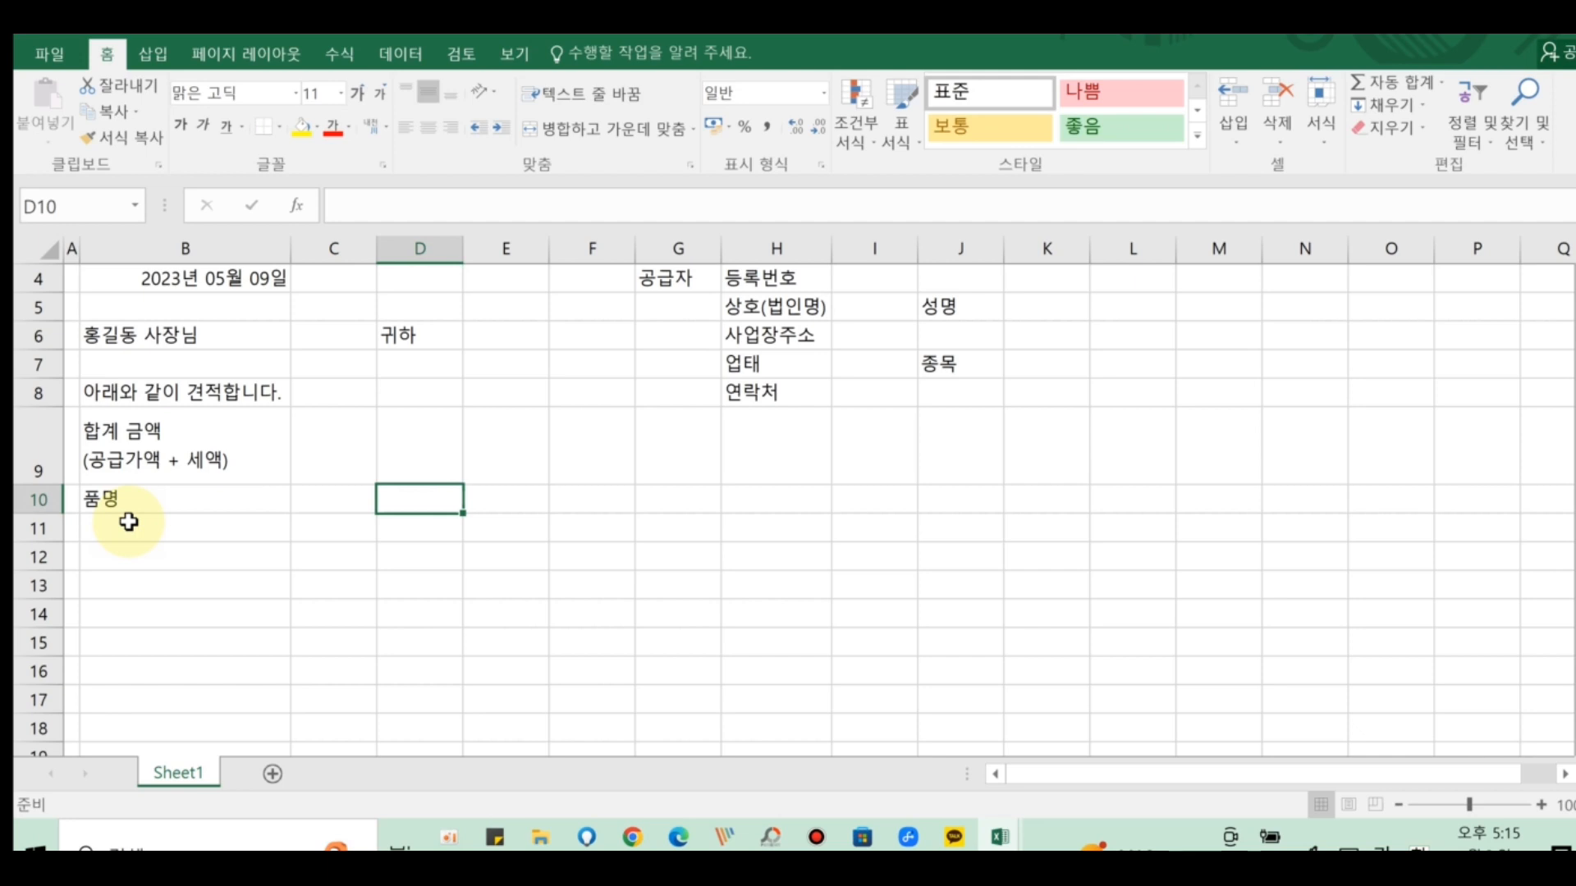
{"action": "key", "text": "Right"}
{"action": "key", "text": "Right"}
{"action": "key", "text": "Right"}
{"action": "key", "text": "Right"}
{"action": "key", "text": "Right"}
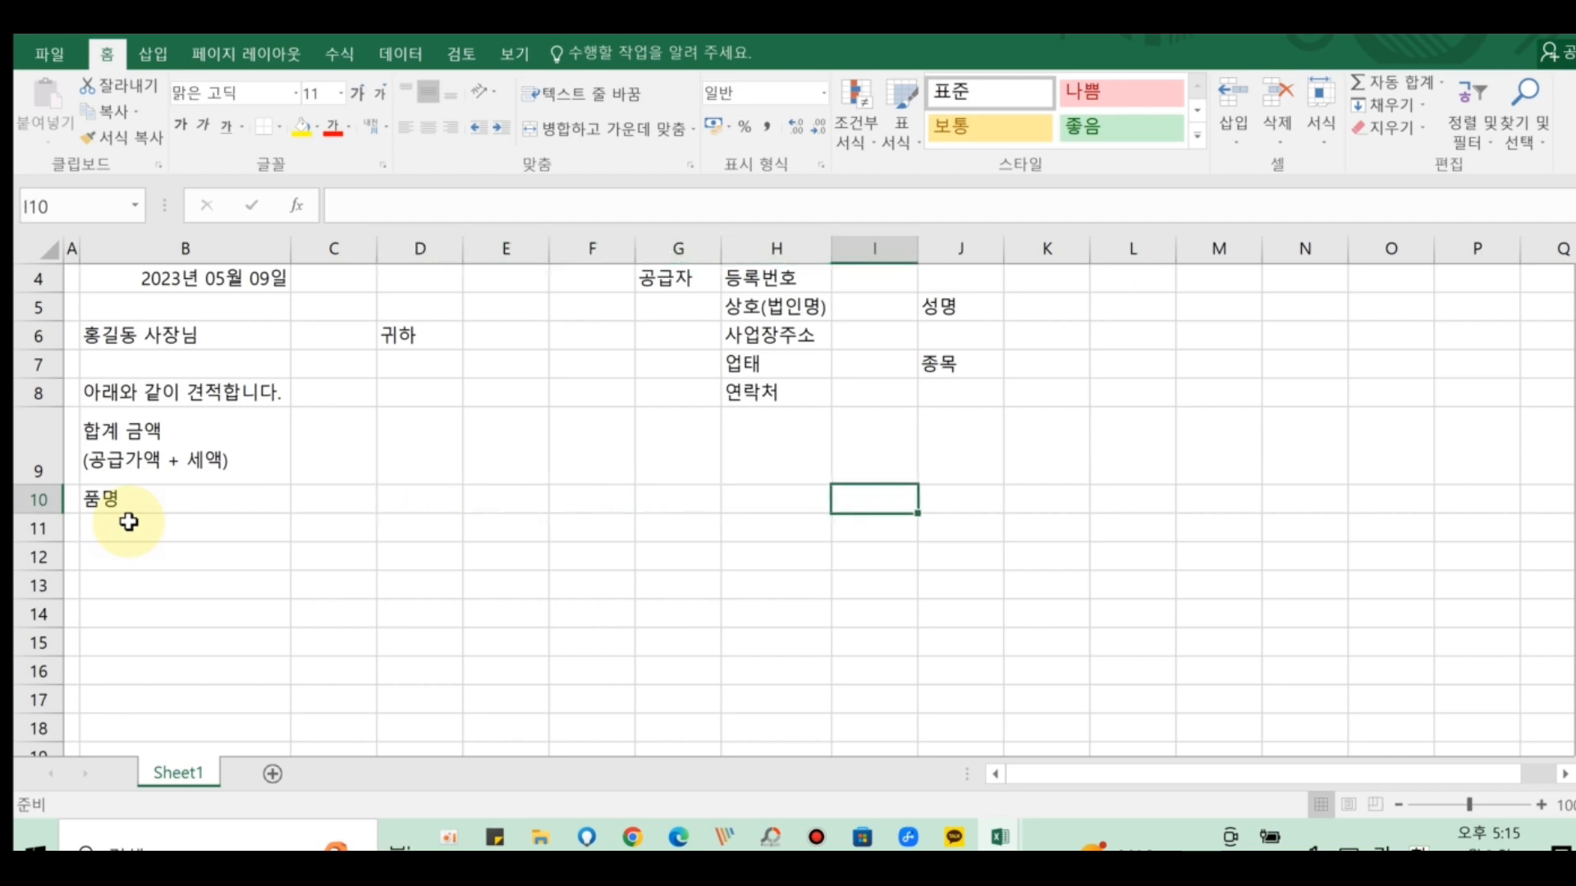
{"action": "key", "text": "Right"}
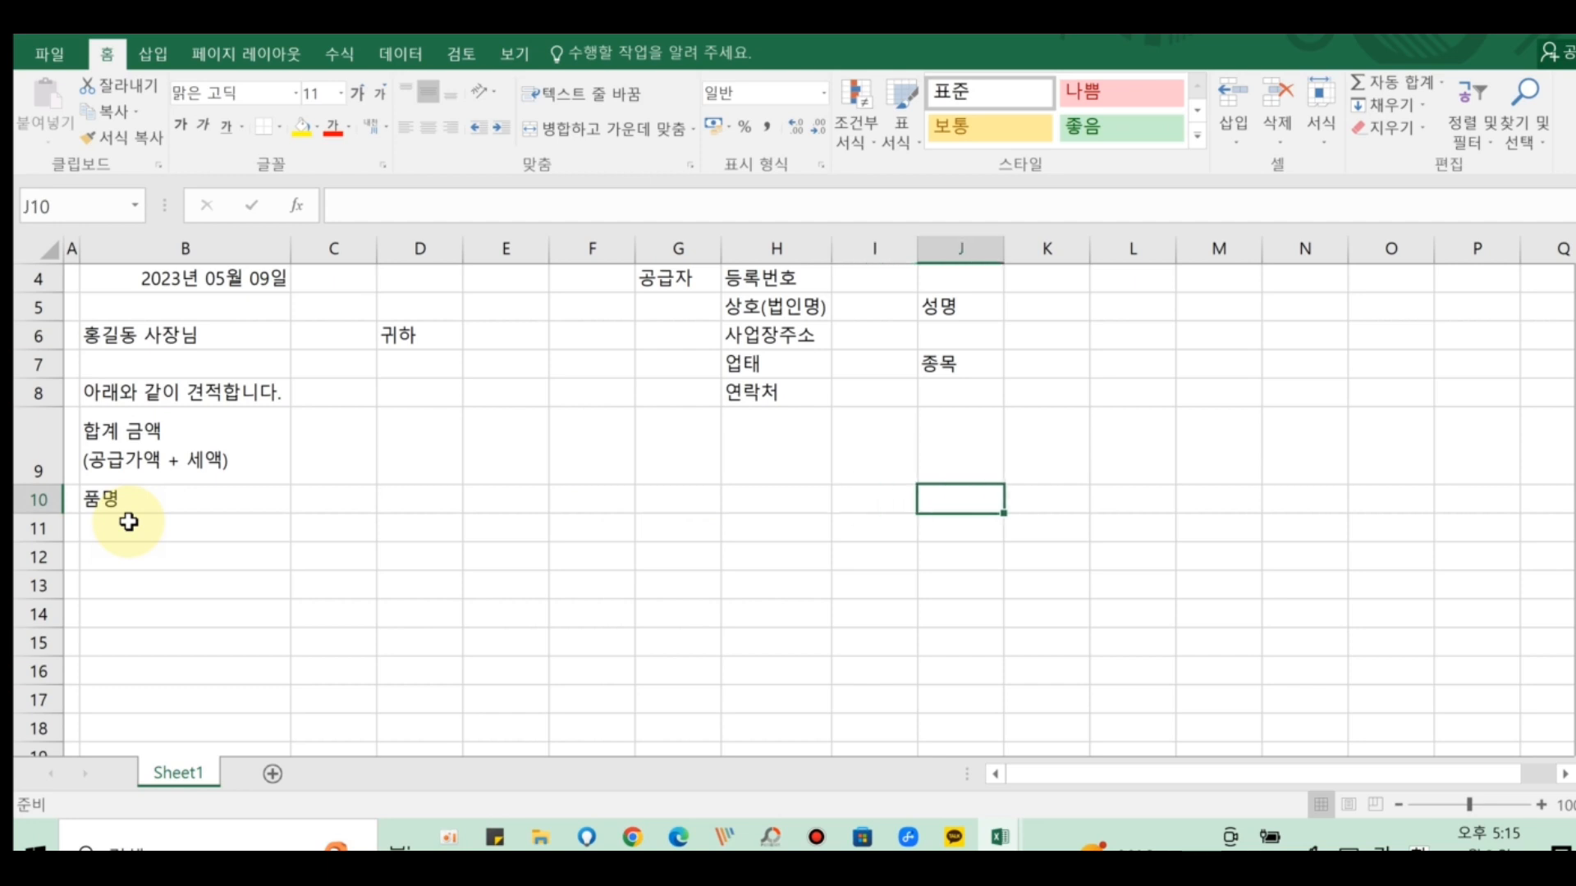
- Enter the column headers "비고" in K10, "세액" in J10 and "공급가액" in I10
{"action": "key", "text": "Right"}
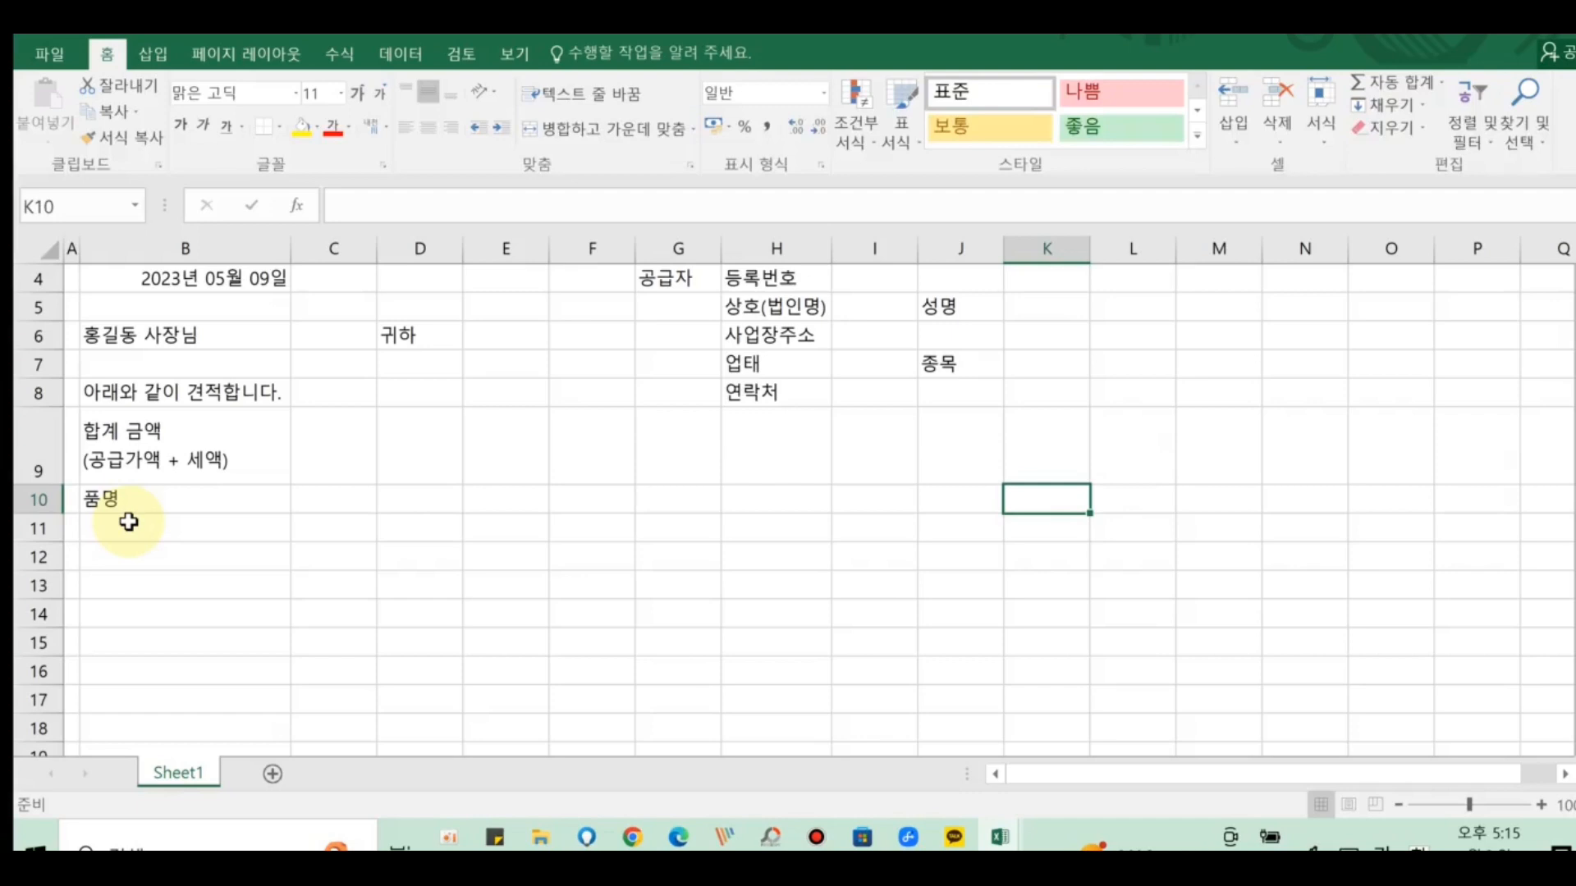
{"action": "type", "text": "비고"}
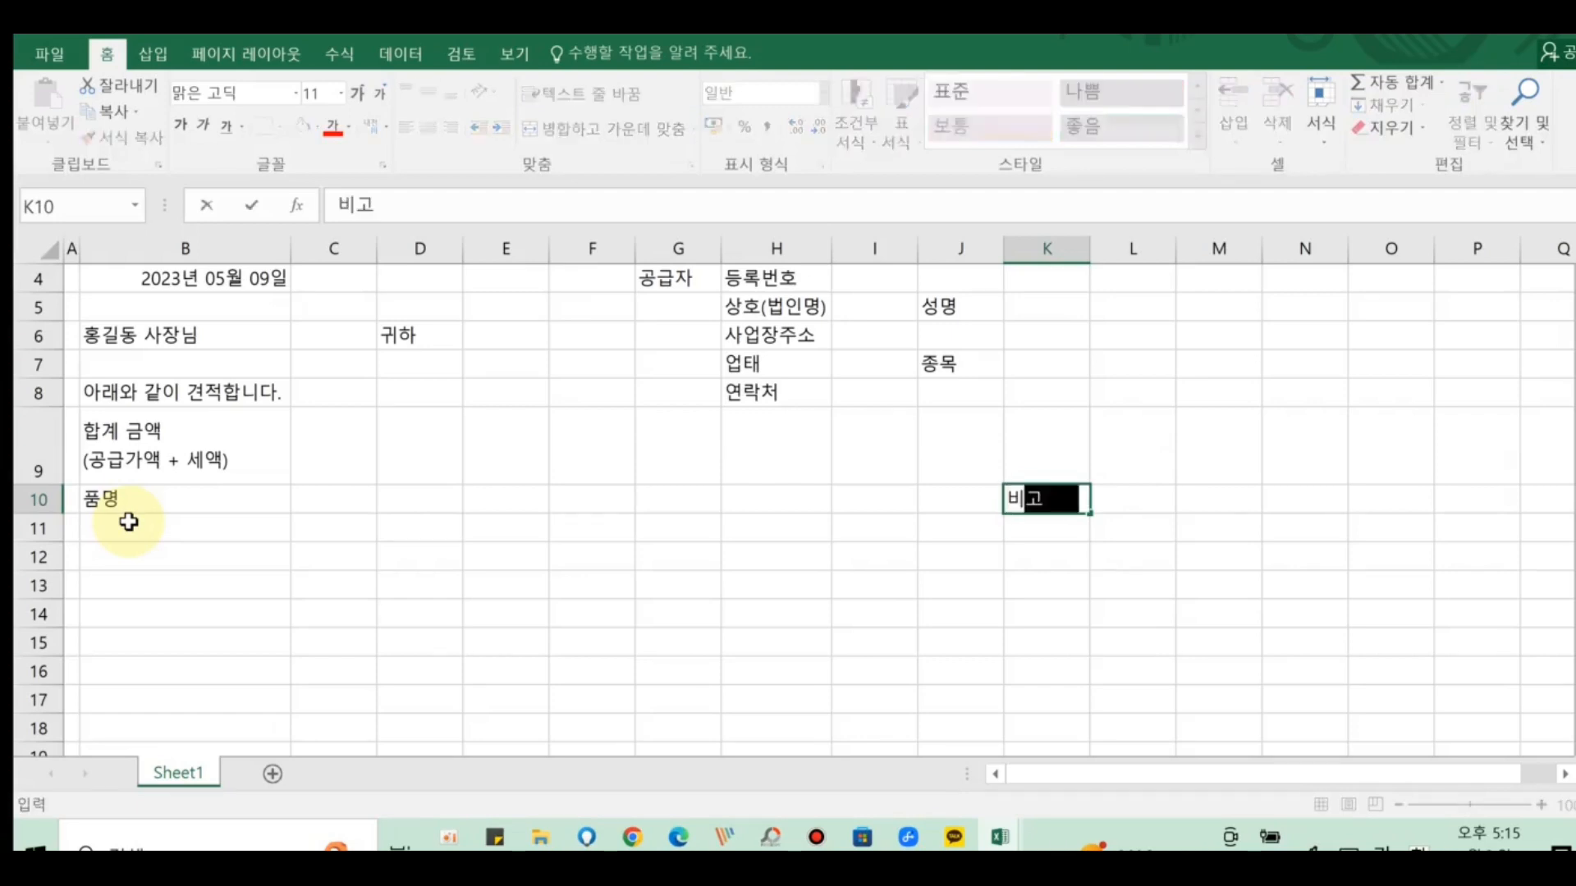
{"action": "key", "text": "Left"}
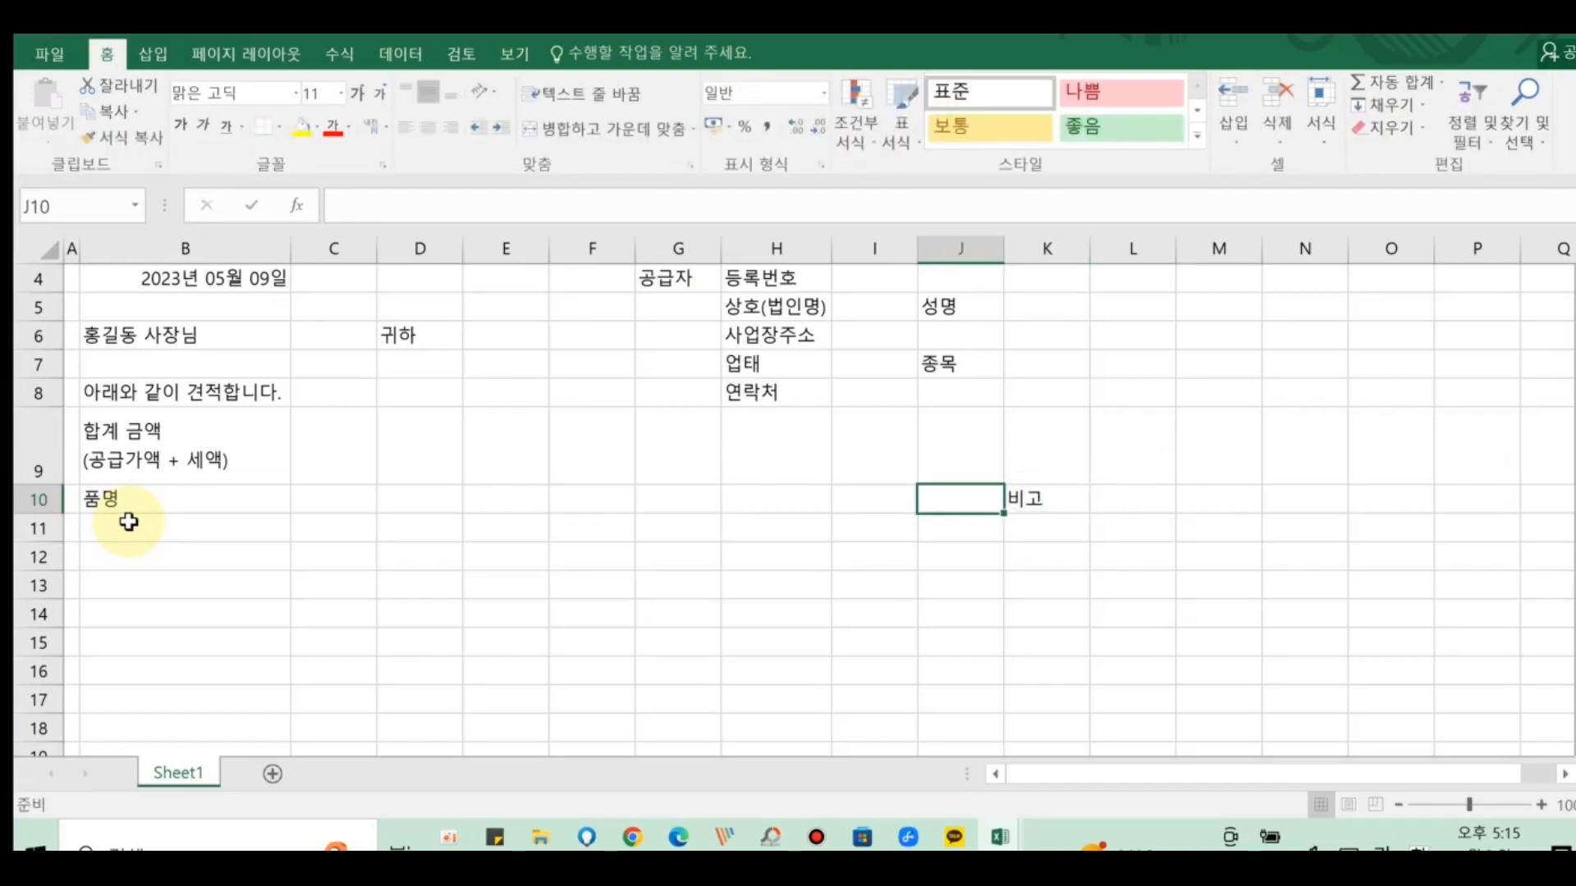
{"action": "type", "text": "세액"}
{"action": "key", "text": "Left"}
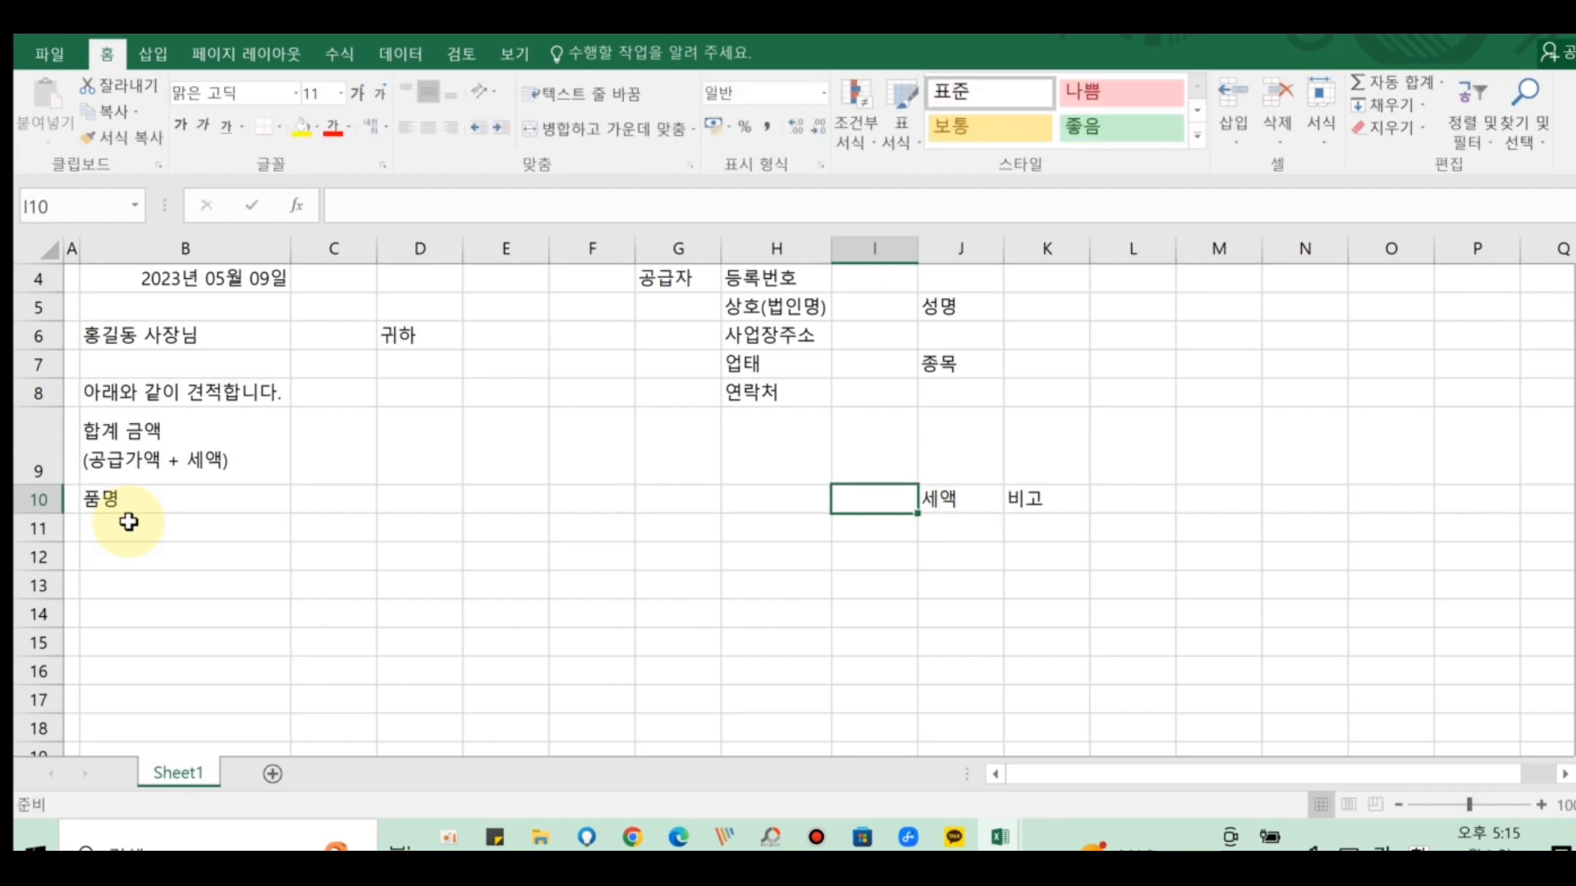
{"action": "type", "text": "공그"}
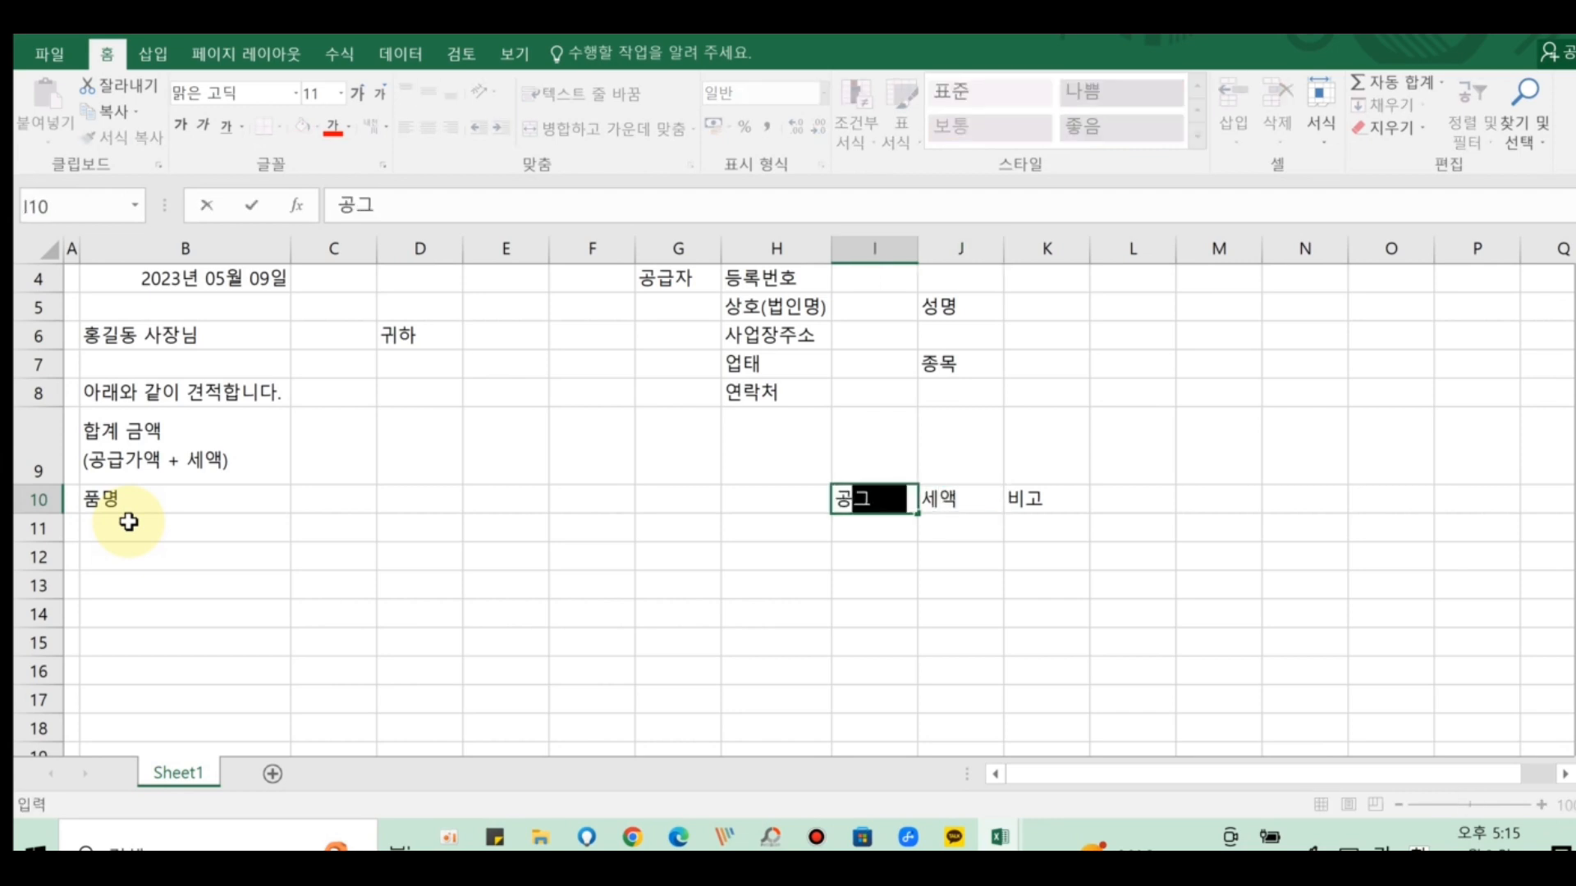
{"action": "type", "text": "급가액"}
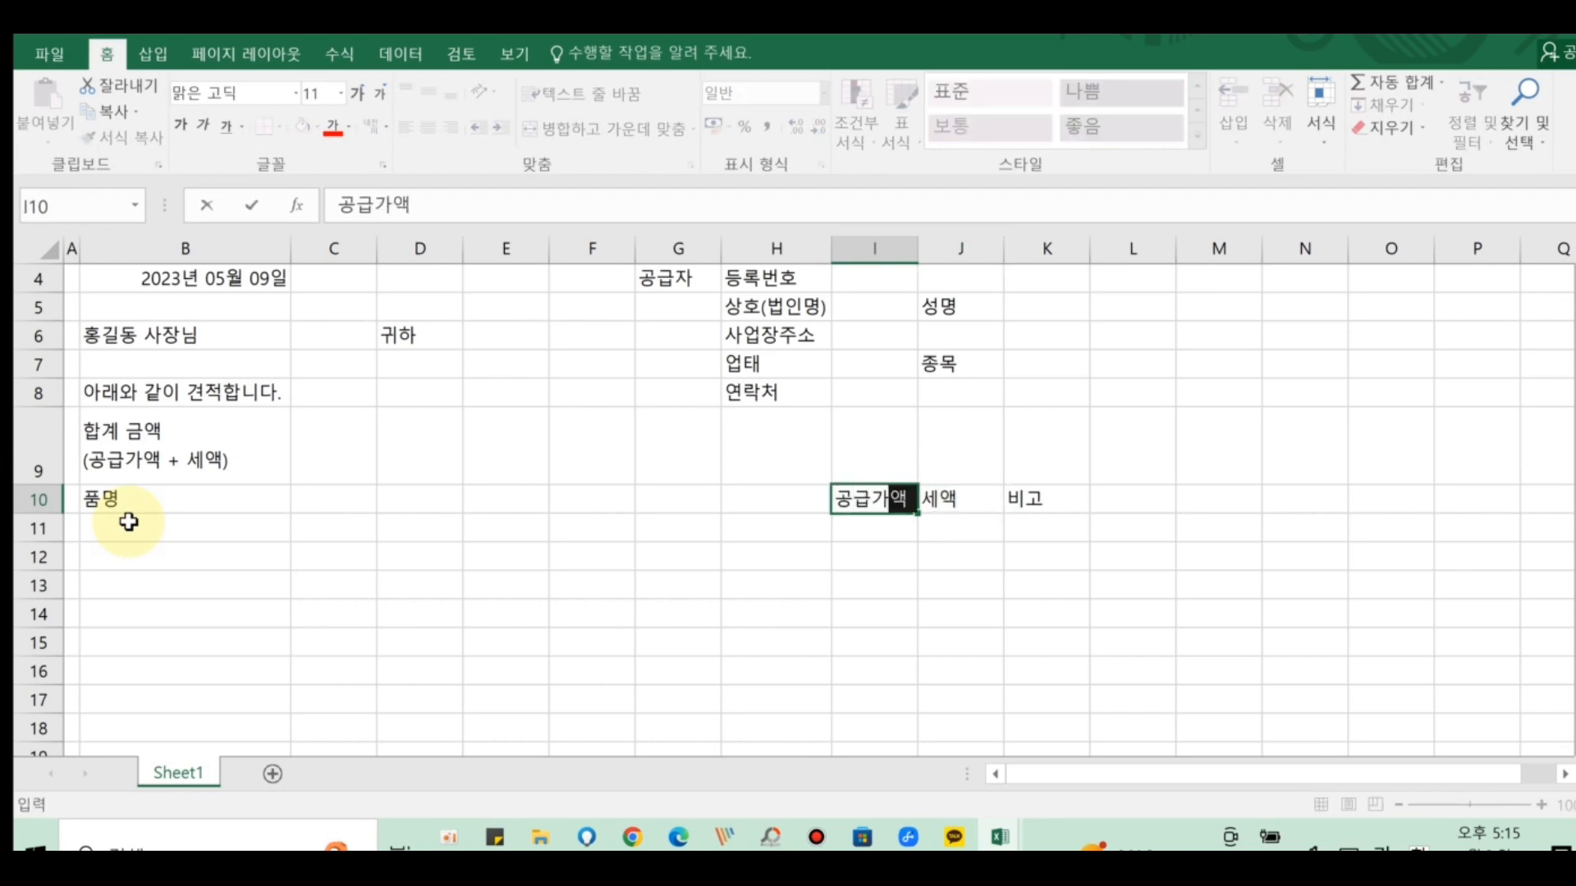
{"action": "key", "text": "Left"}
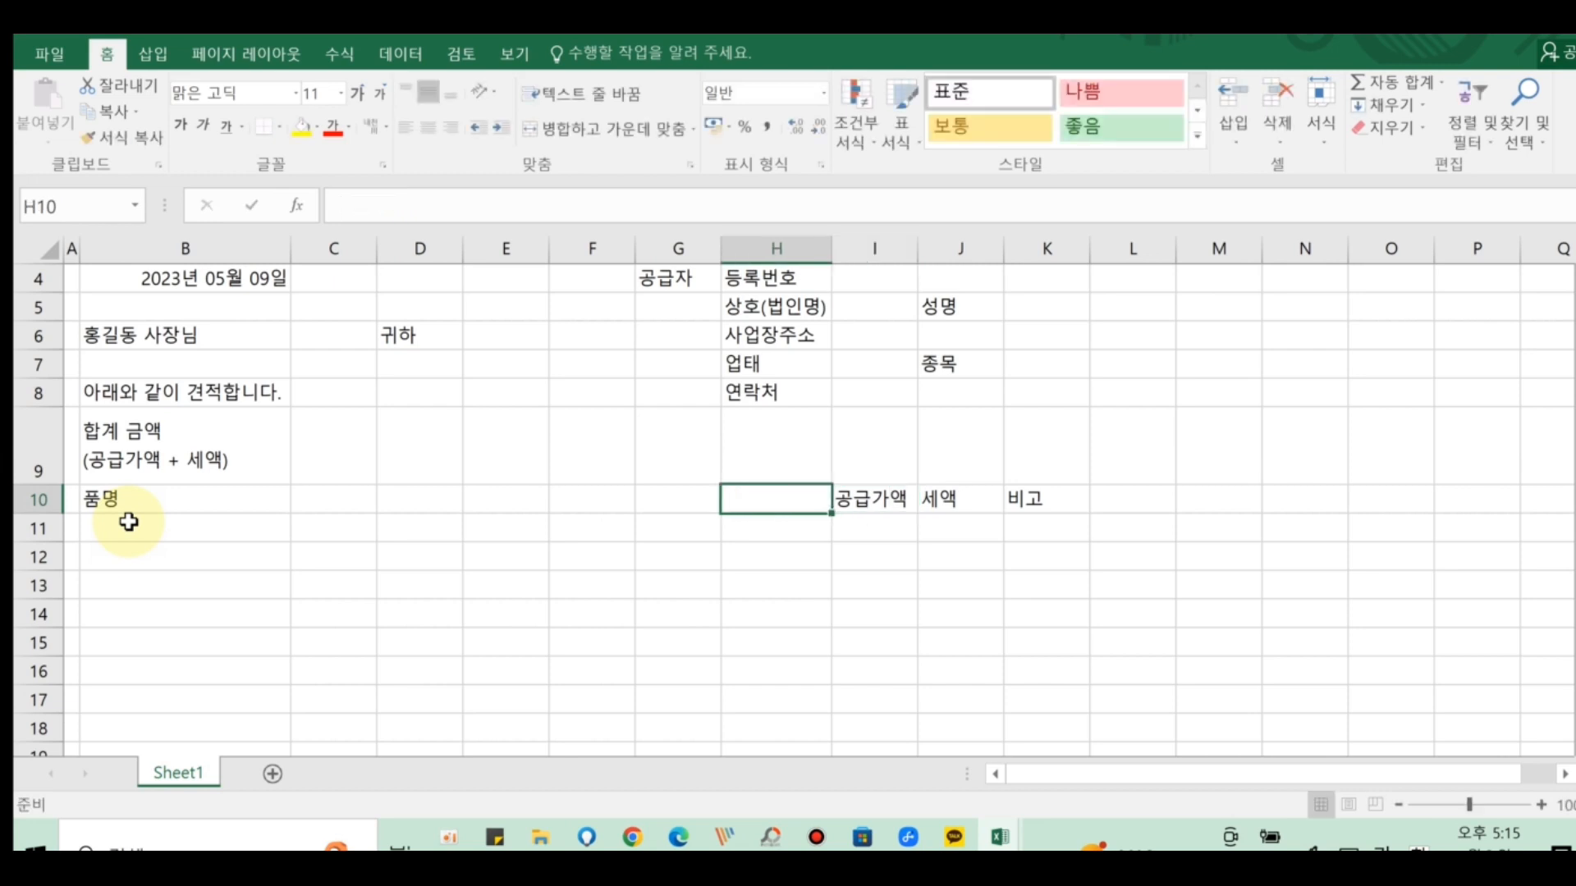
- Enter the column header "합계" in cell H10, keeping it in Hangul, and select cell G10
{"action": "type", "text": "합계"}
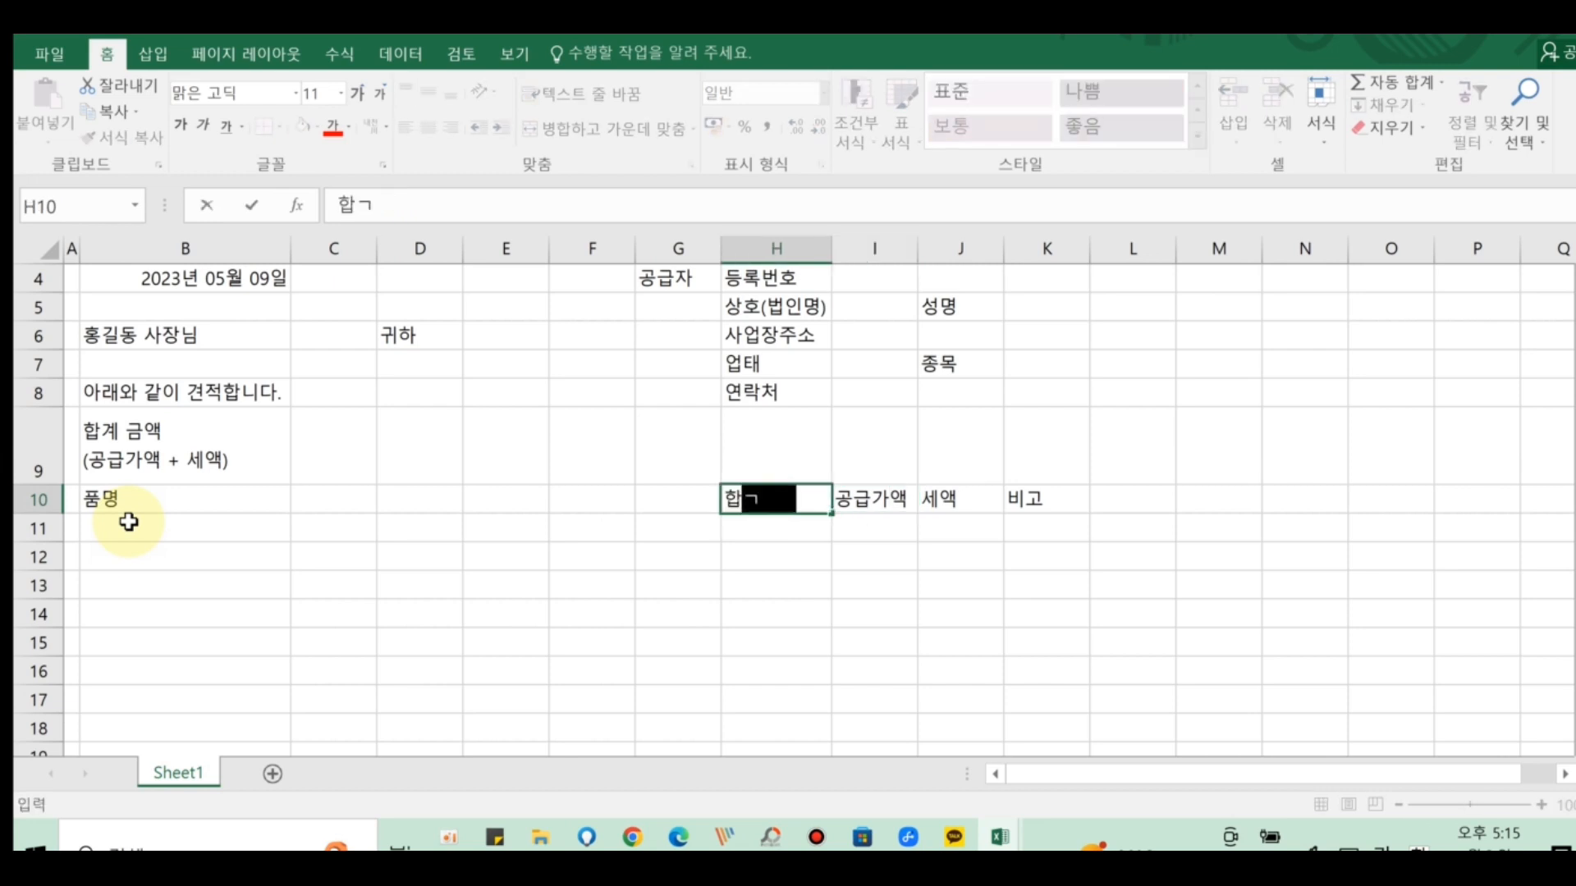
{"action": "key", "text": "Hangul_Hanja"}
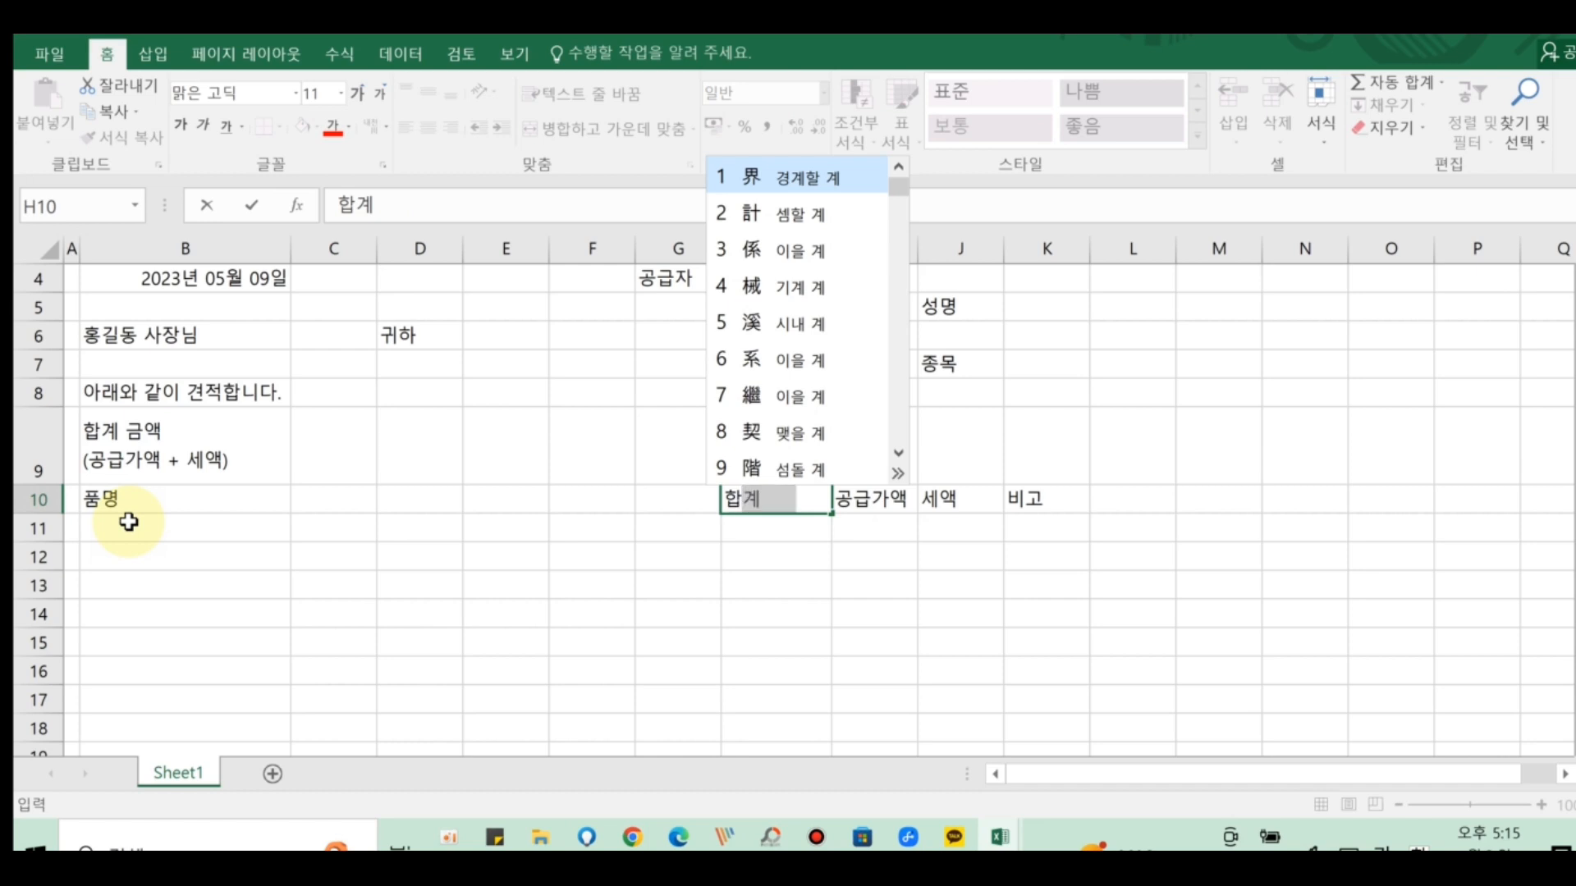
{"action": "key", "text": "Escape"}
{"action": "left_click", "coordinate": [129, 522]}
{"action": "left_click", "coordinate": [687, 497]}
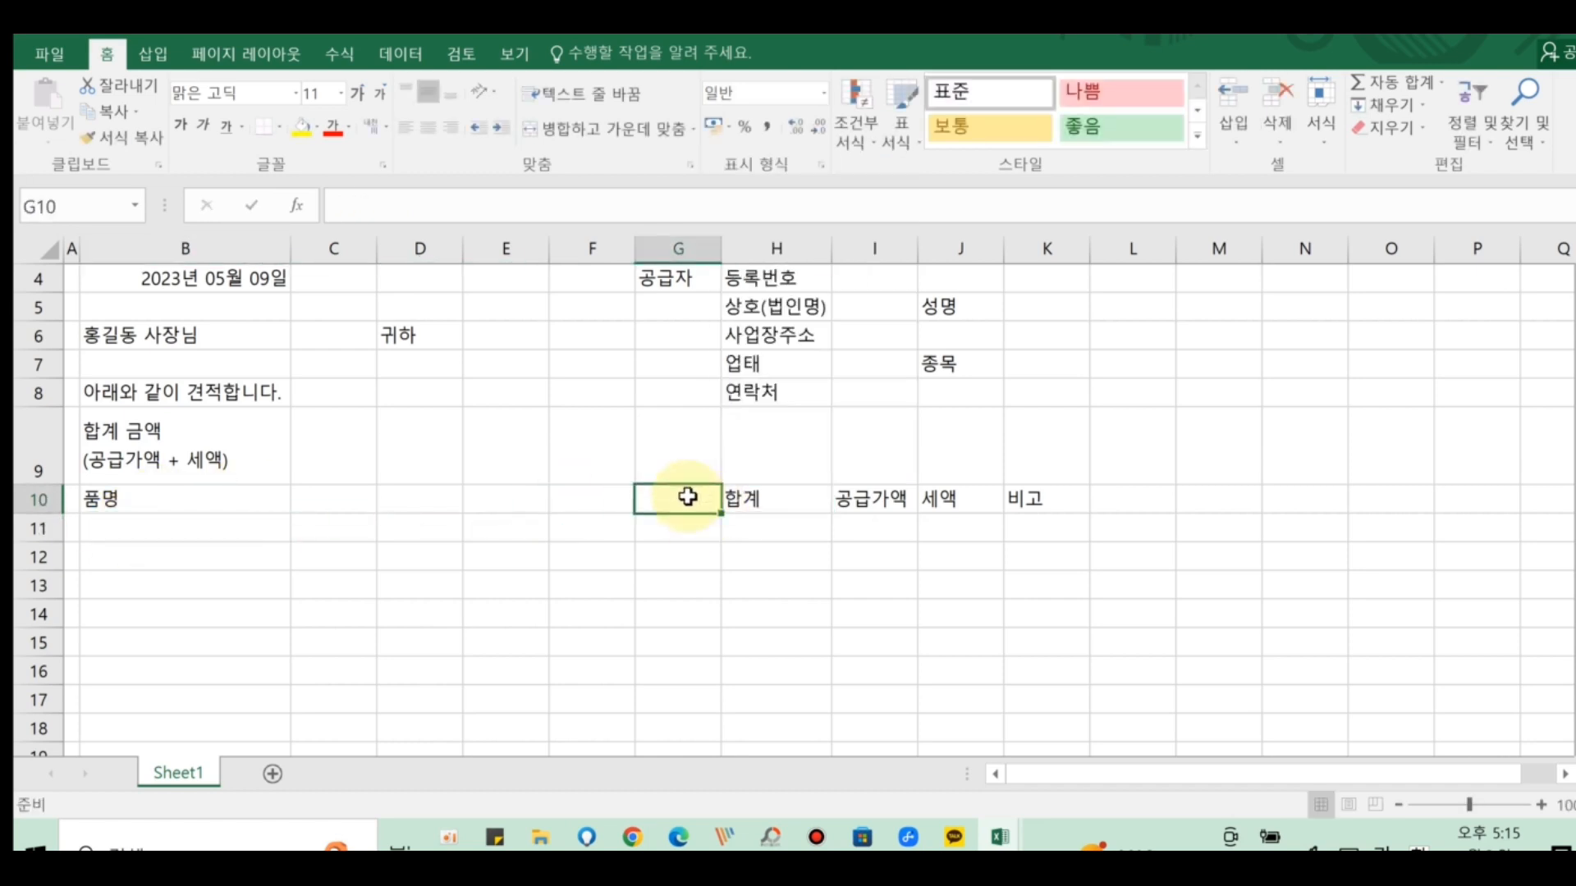
- Enter the column headers "단가" in G10, "수량" in F10 and "규격" in E10
{"action": "type", "text": "단가"}
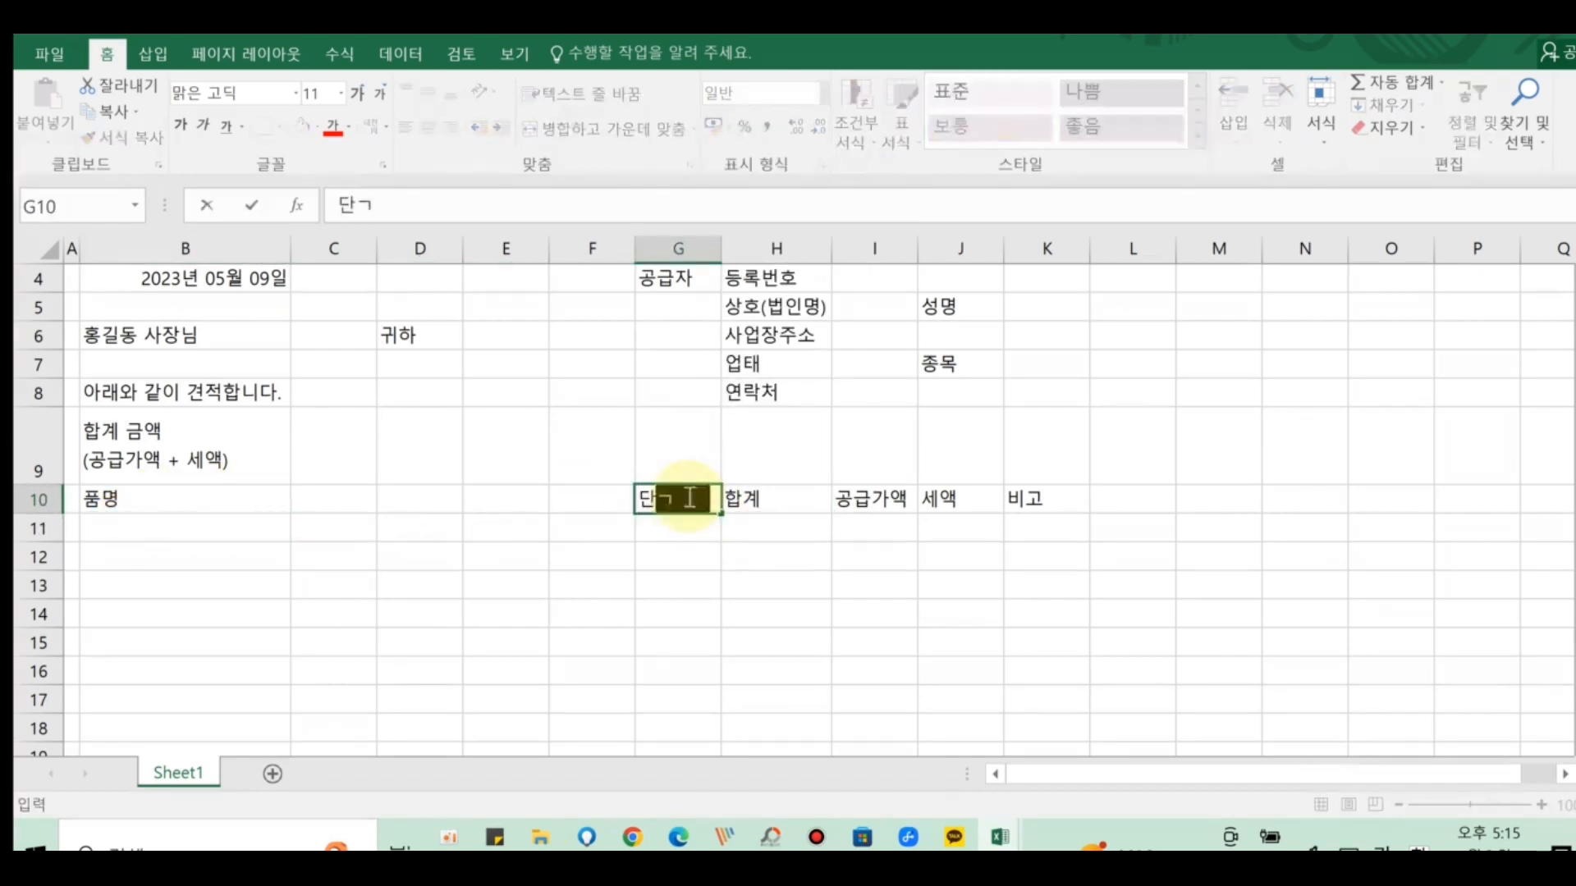
{"action": "key", "text": "Left"}
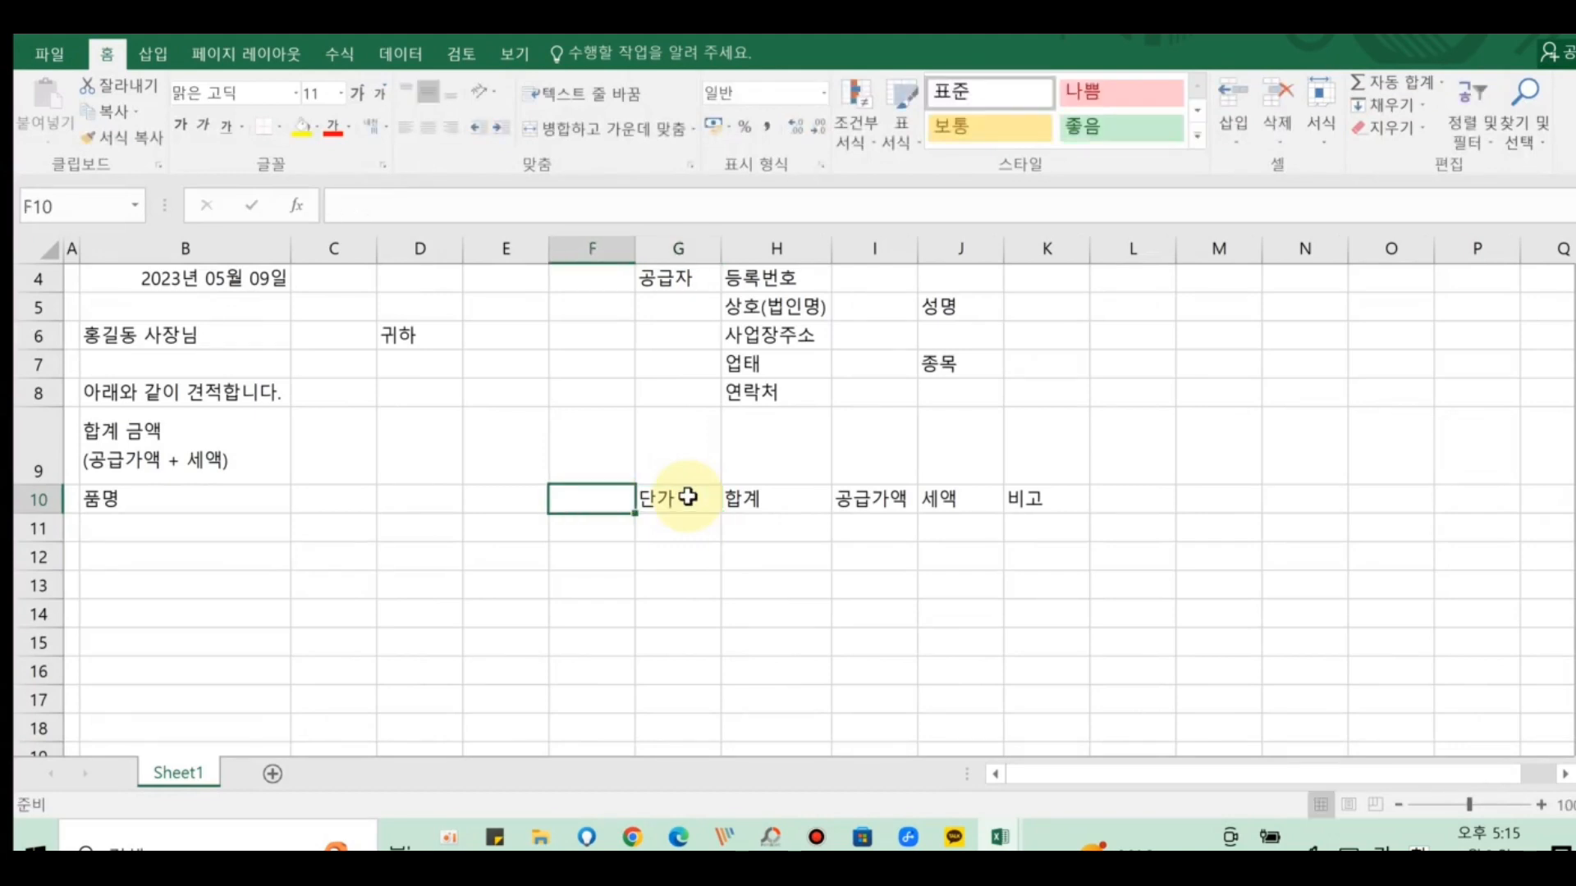
{"action": "type", "text": "수량"}
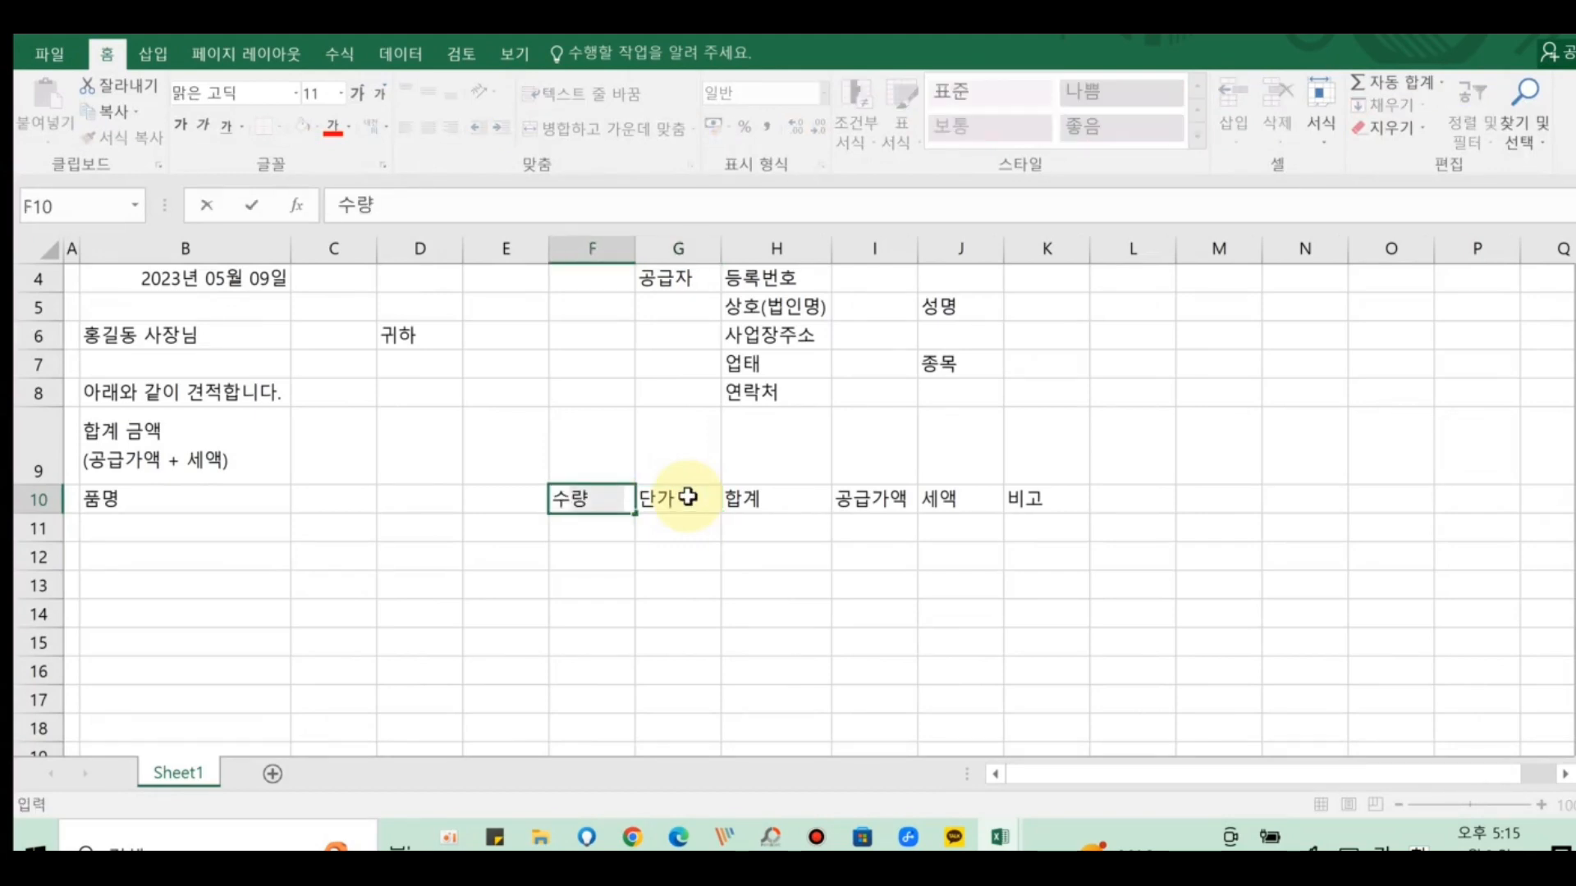
{"action": "key", "text": "Left"}
{"action": "type", "text": "규격"}
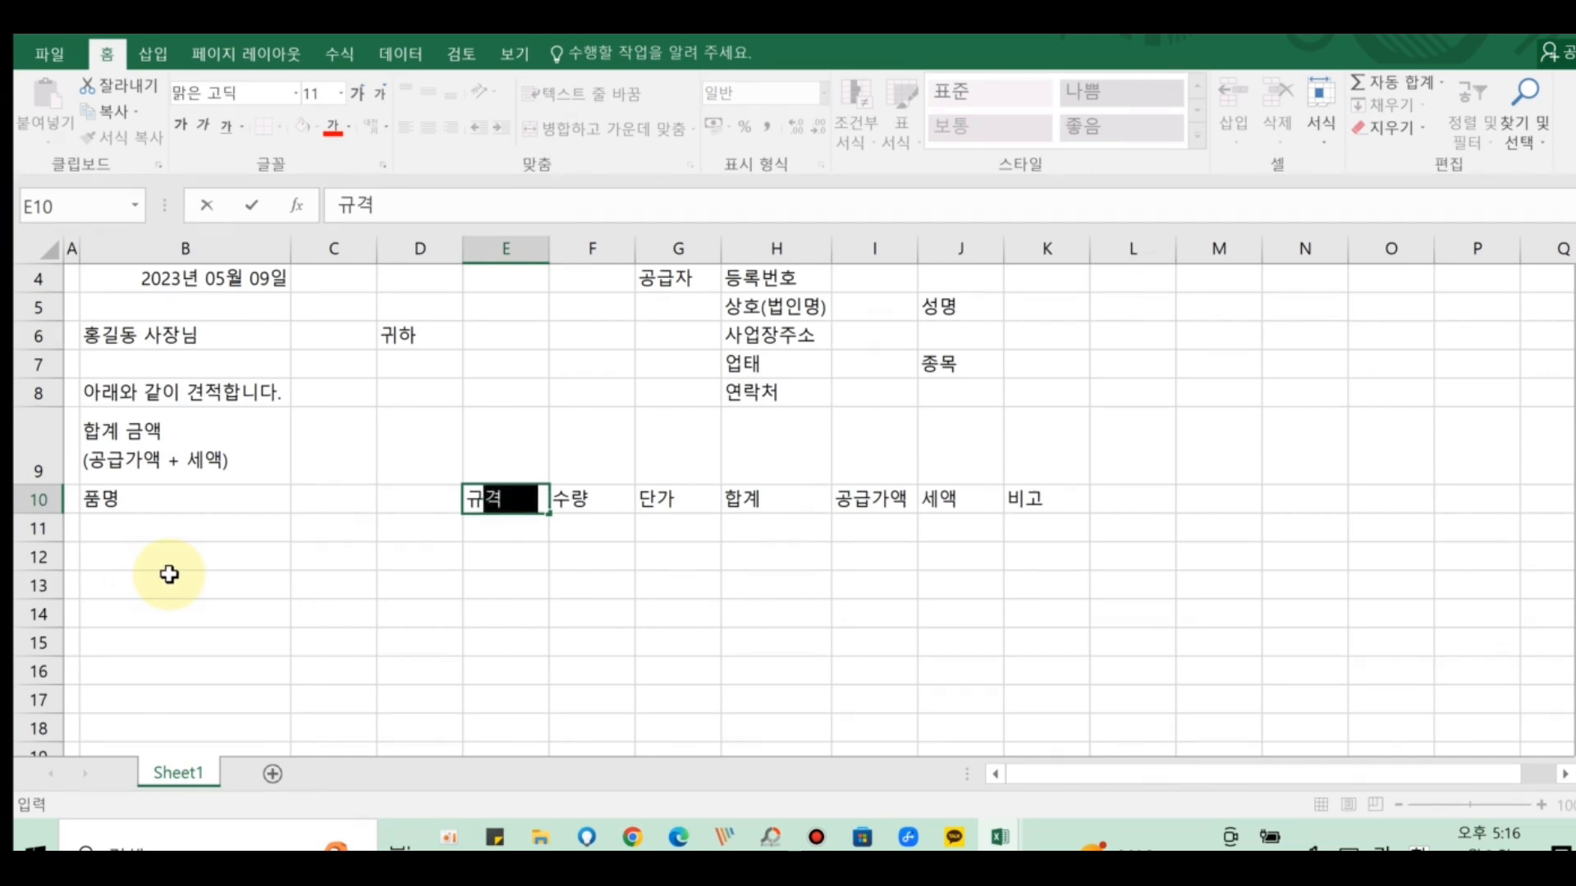
- Enter the total row label "계" in cell B31, below the item table headers
{"action": "scroll", "coordinate": [169, 575], "scroll_direction": "down", "scroll_amount": 1}
{"action": "scroll", "coordinate": [169, 575], "scroll_direction": "down", "scroll_amount": 5}
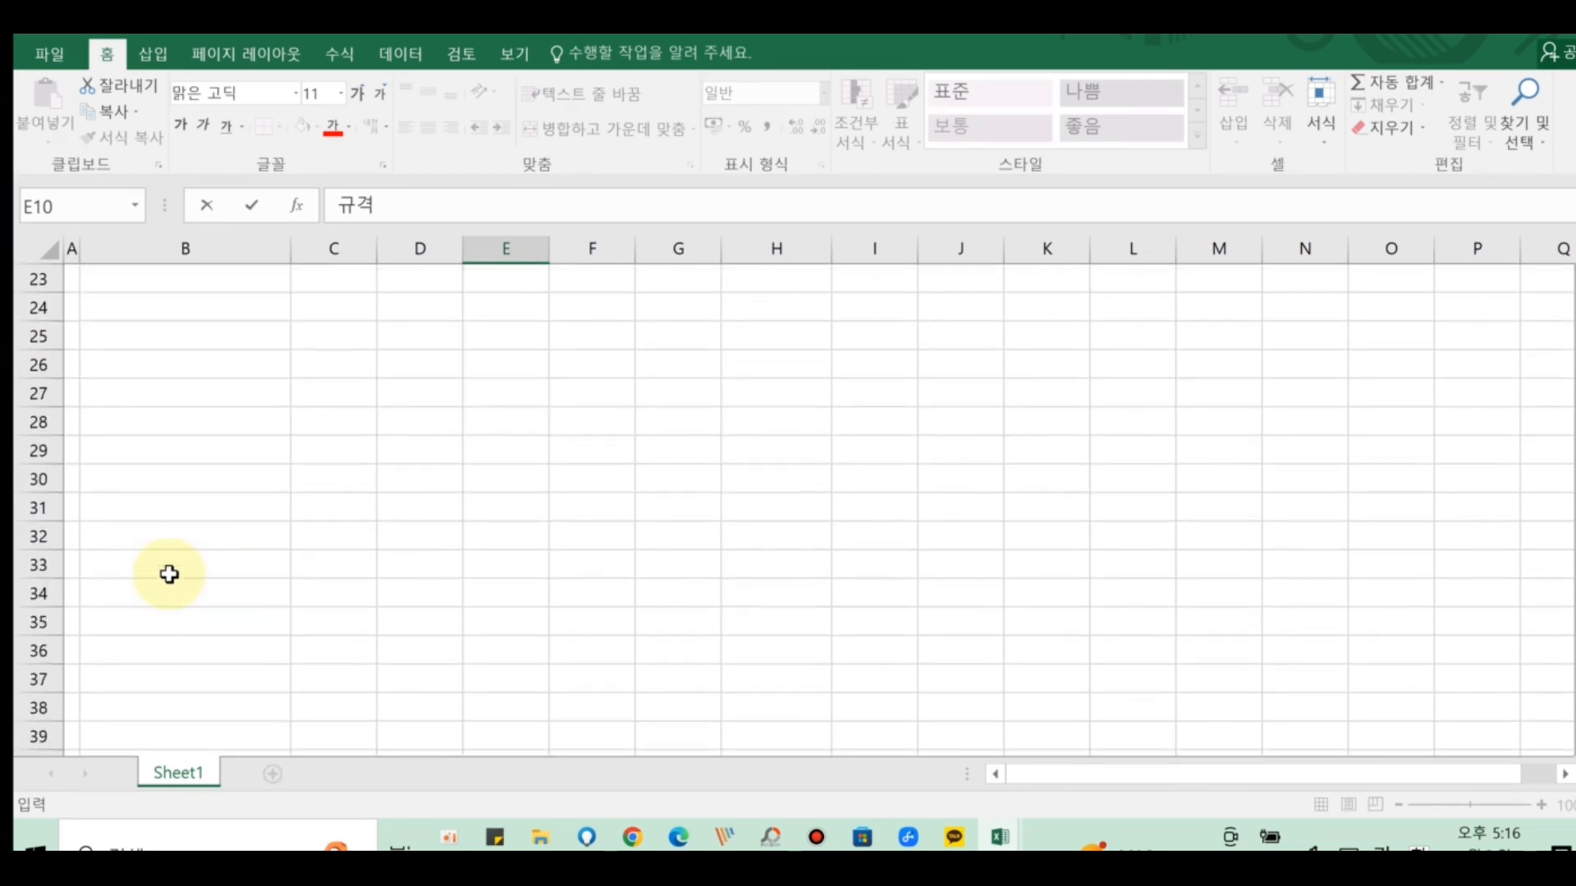
{"action": "left_click", "coordinate": [104, 508]}
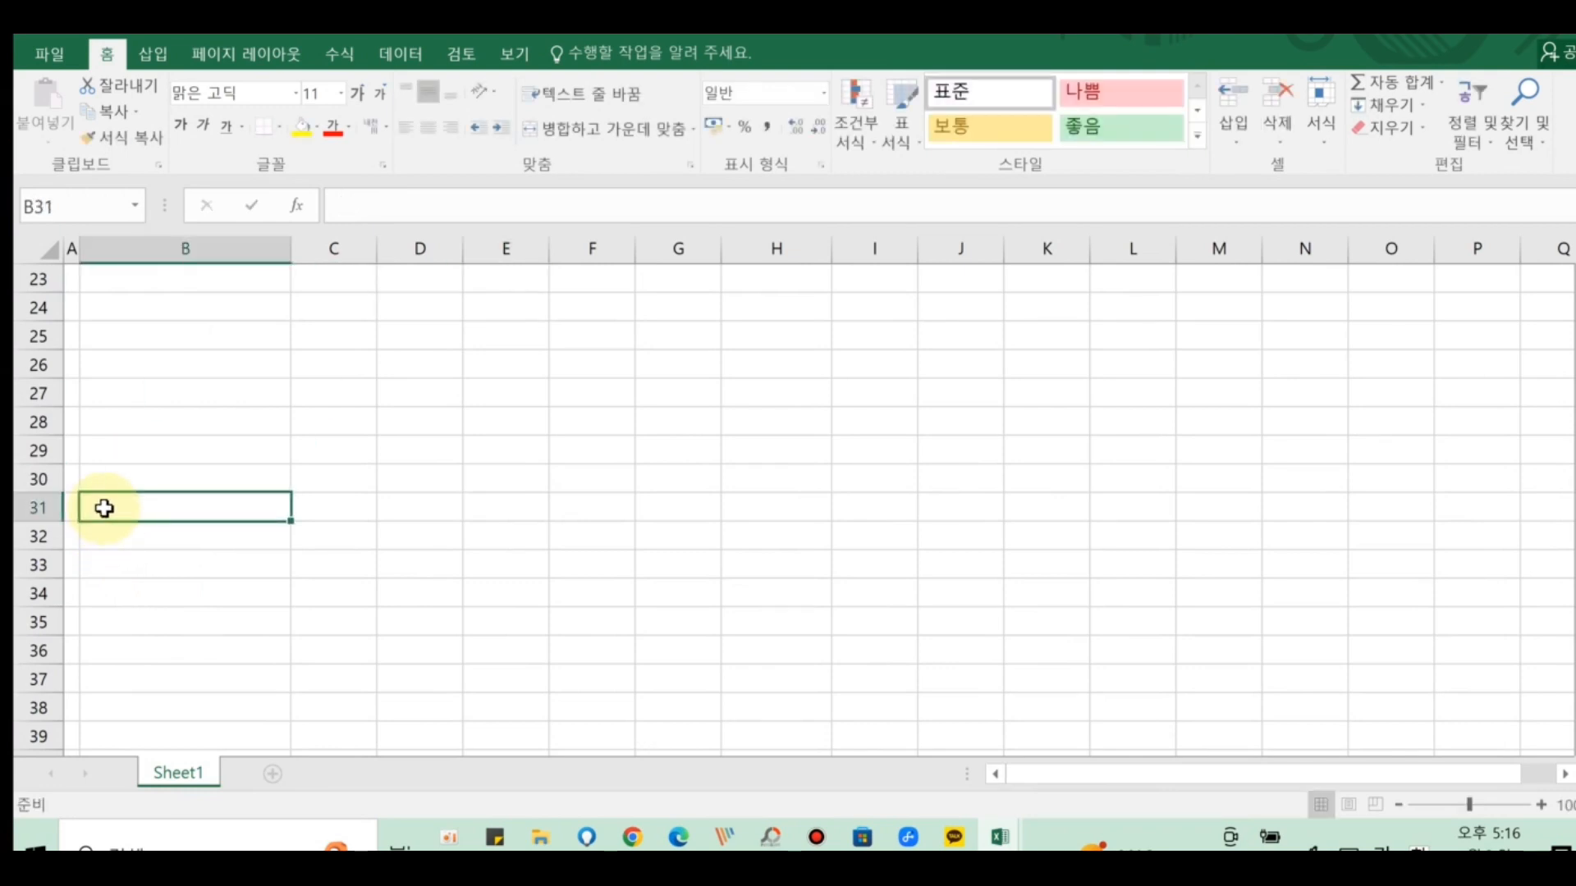
{"action": "type", "text": "계"}
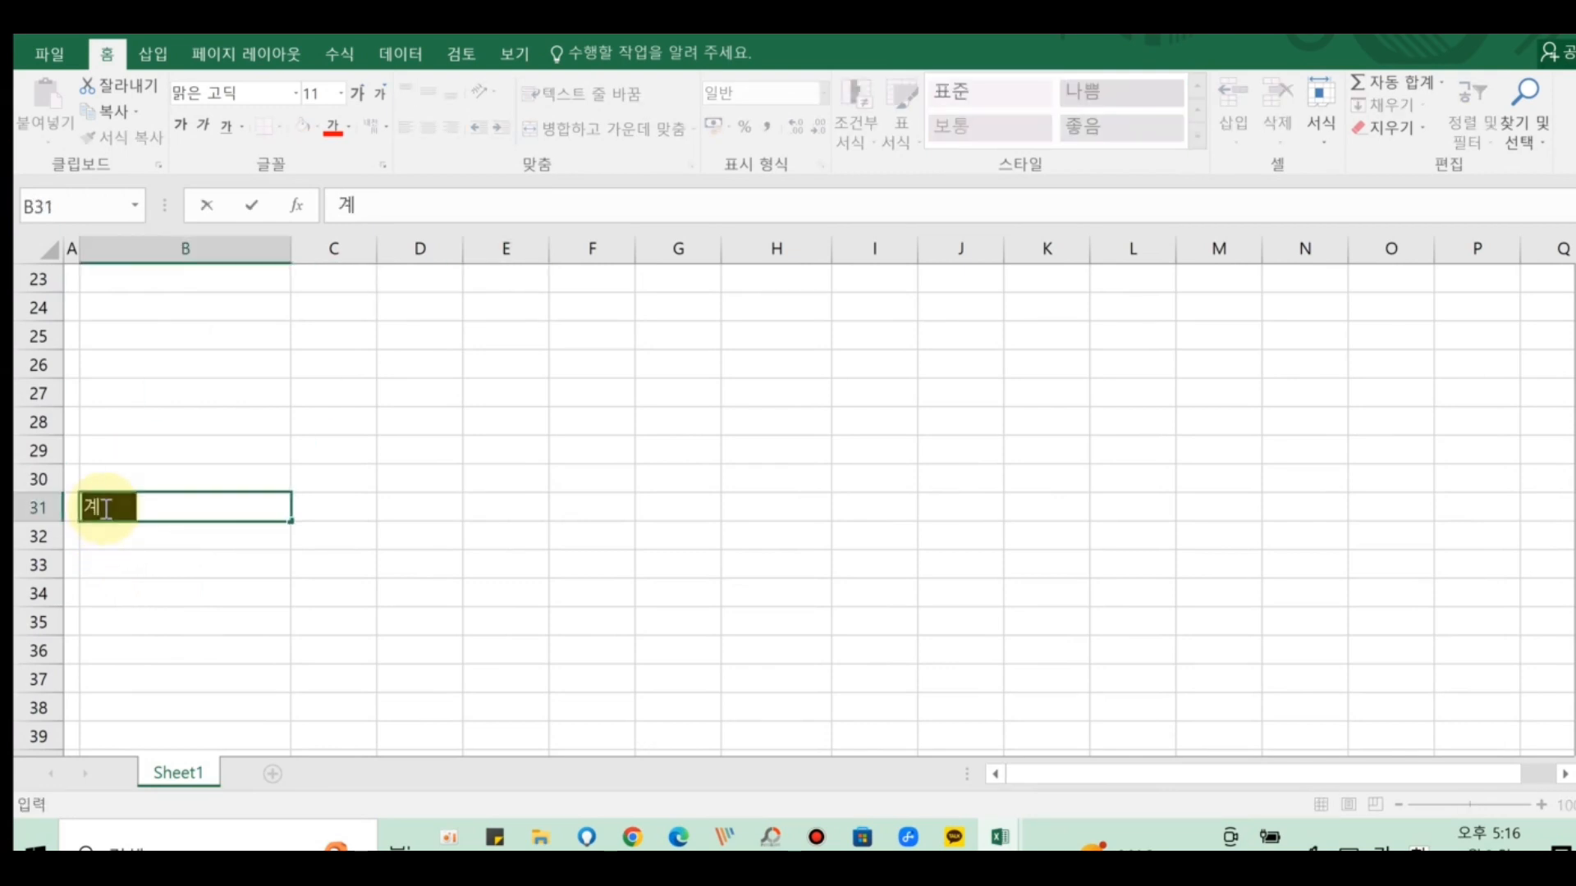
{"action": "left_click", "coordinate": [243, 569]}
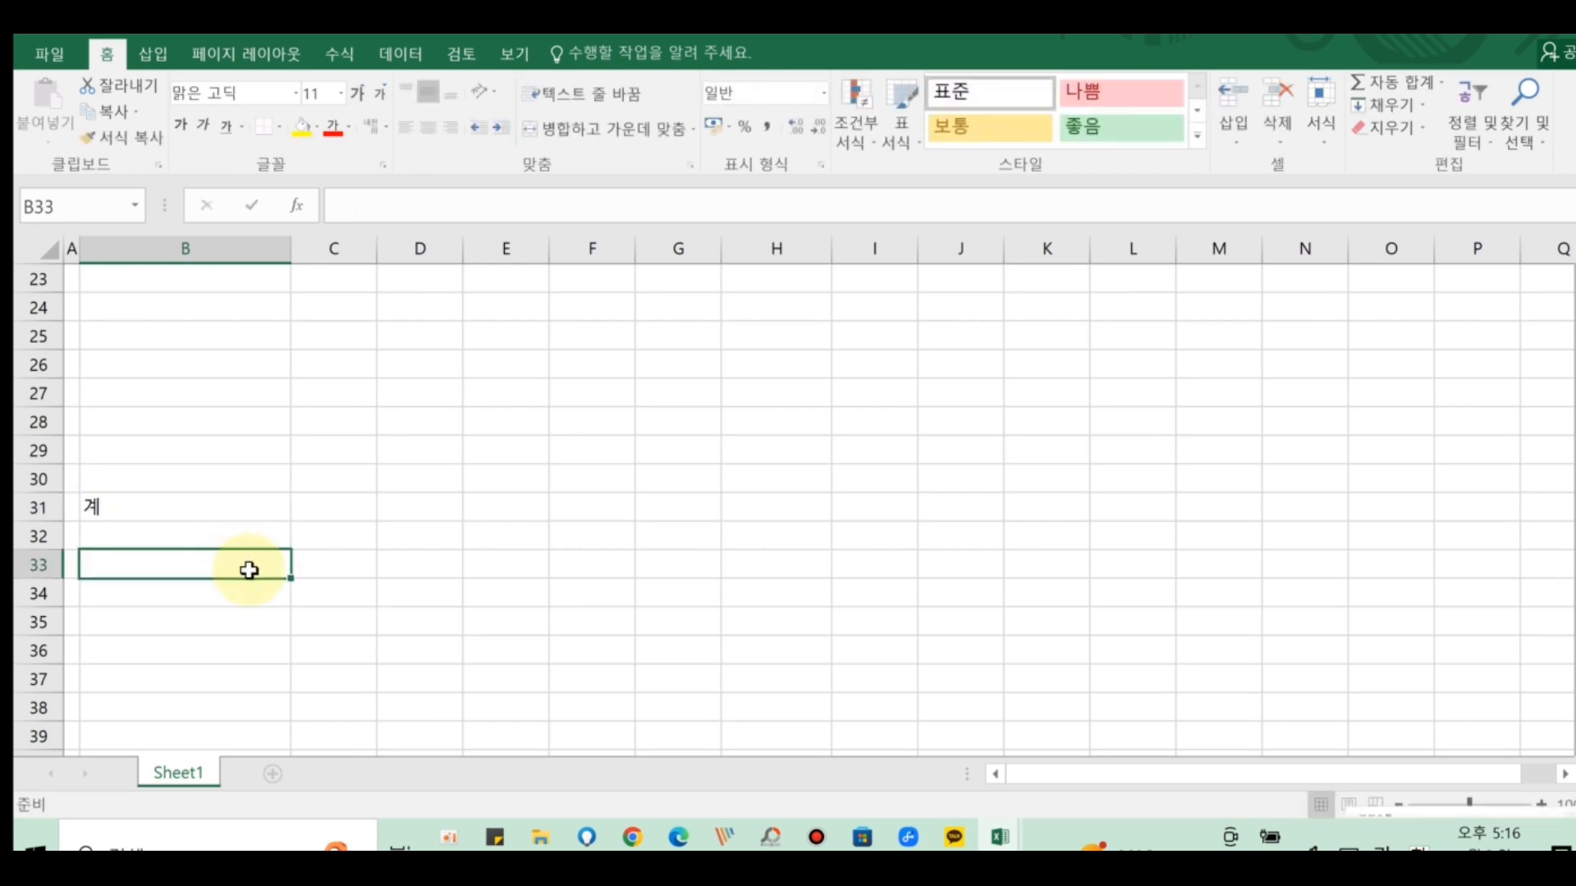
- Try to apply all borders to the range B1:J32
{"action": "scroll", "coordinate": [246, 573], "scroll_direction": "up", "scroll_amount": 3}
{"action": "scroll", "coordinate": [249, 577], "scroll_direction": "up", "scroll_amount": 2}
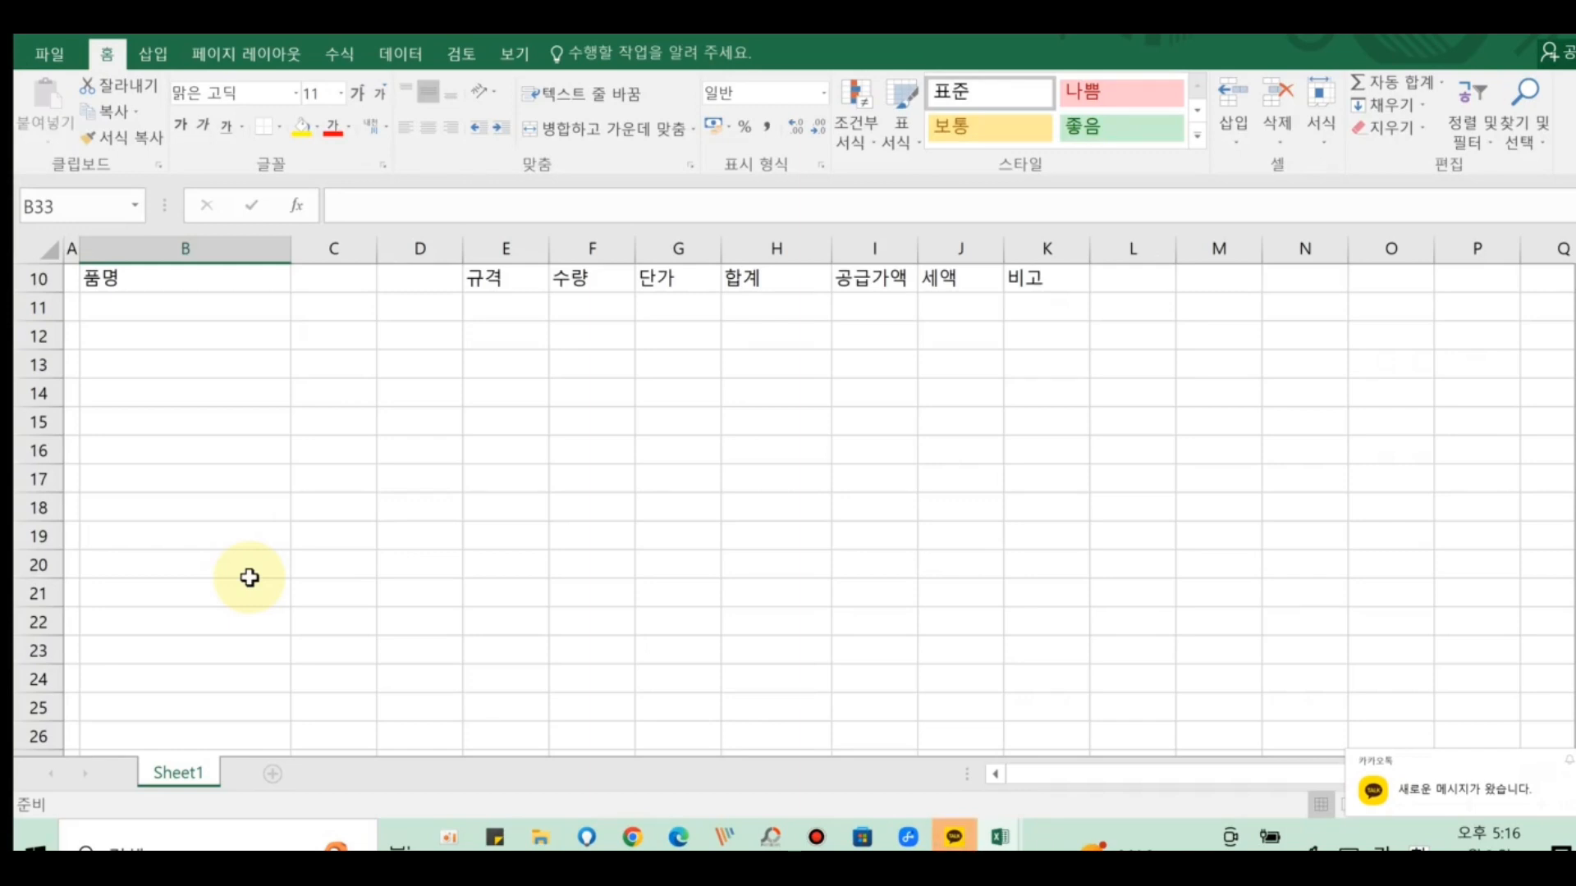
{"action": "scroll", "coordinate": [470, 436], "scroll_direction": "up", "scroll_amount": 3}
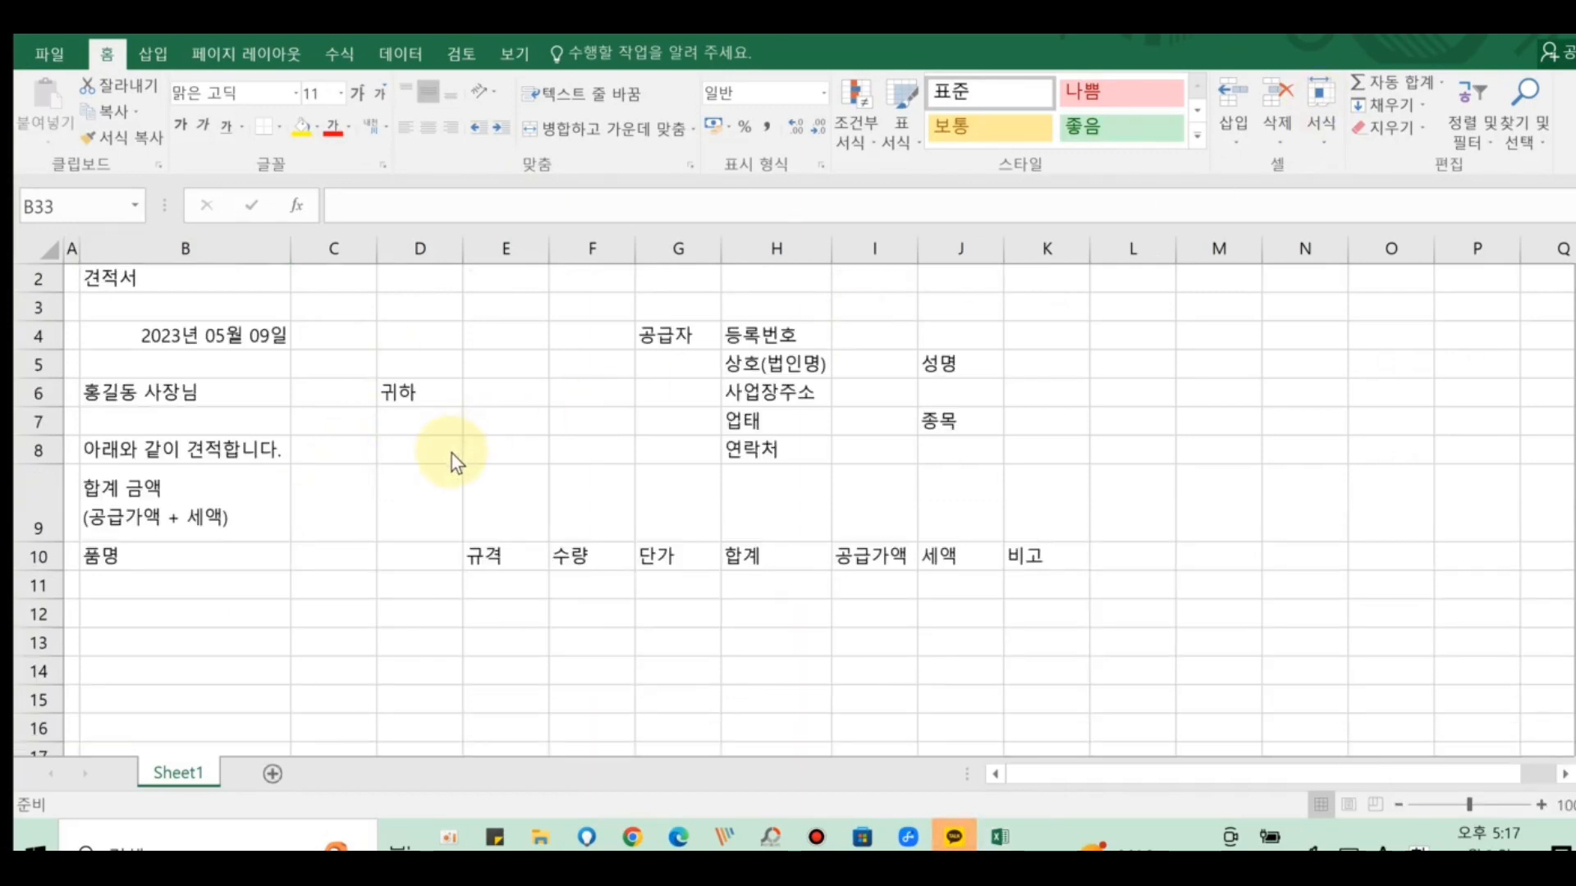
{"action": "left_click", "coordinate": [1573, 615]}
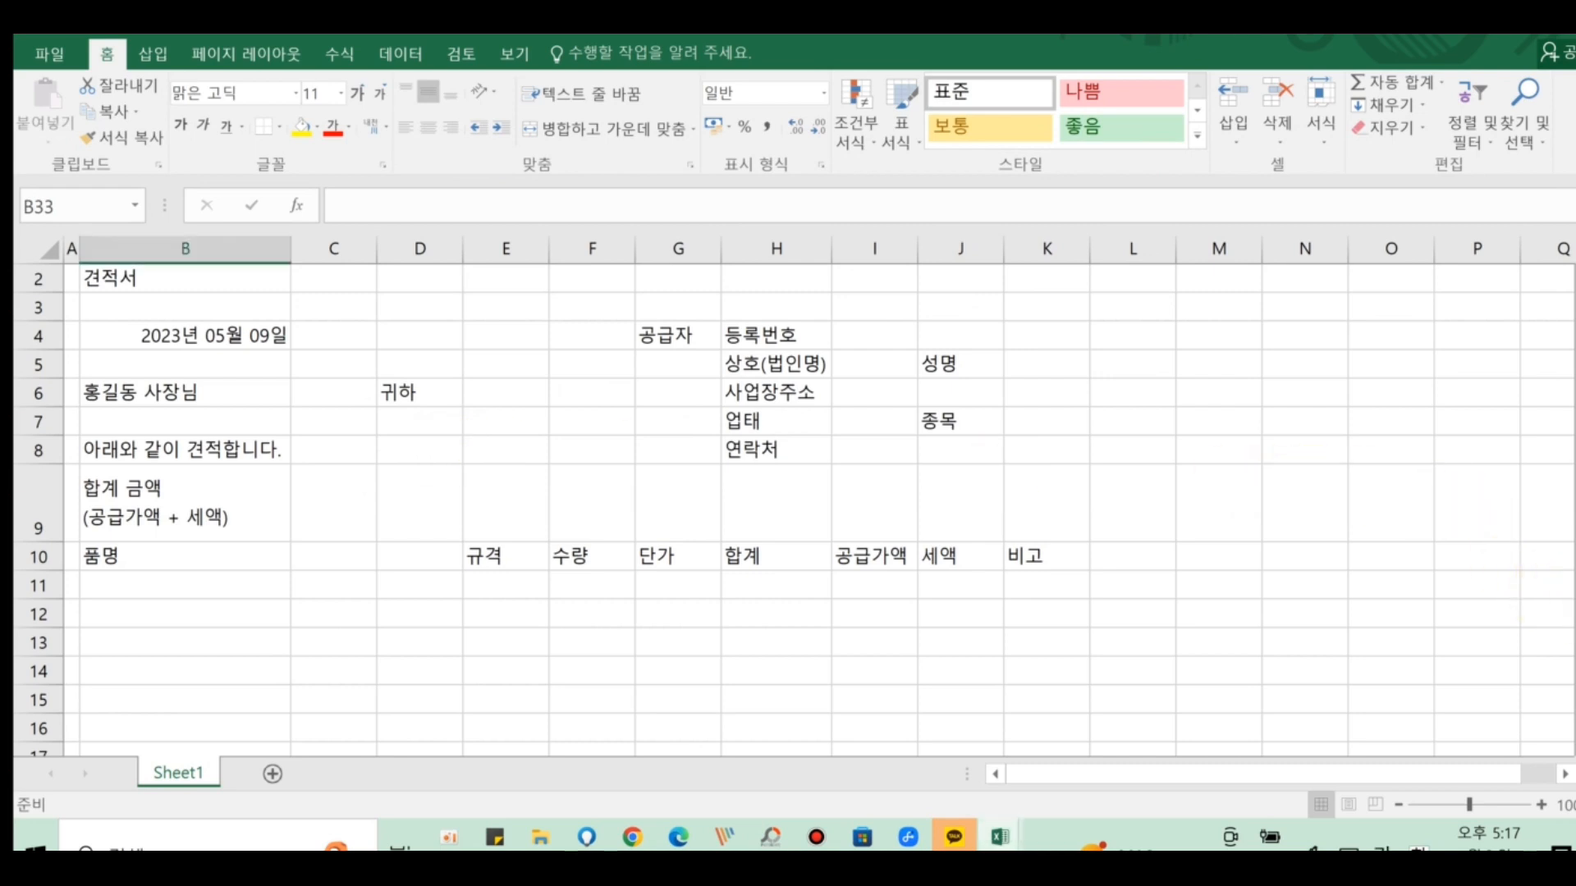
{"action": "left_click_drag", "start_coordinate": [1574, 462], "coordinate": [1574, 452]}
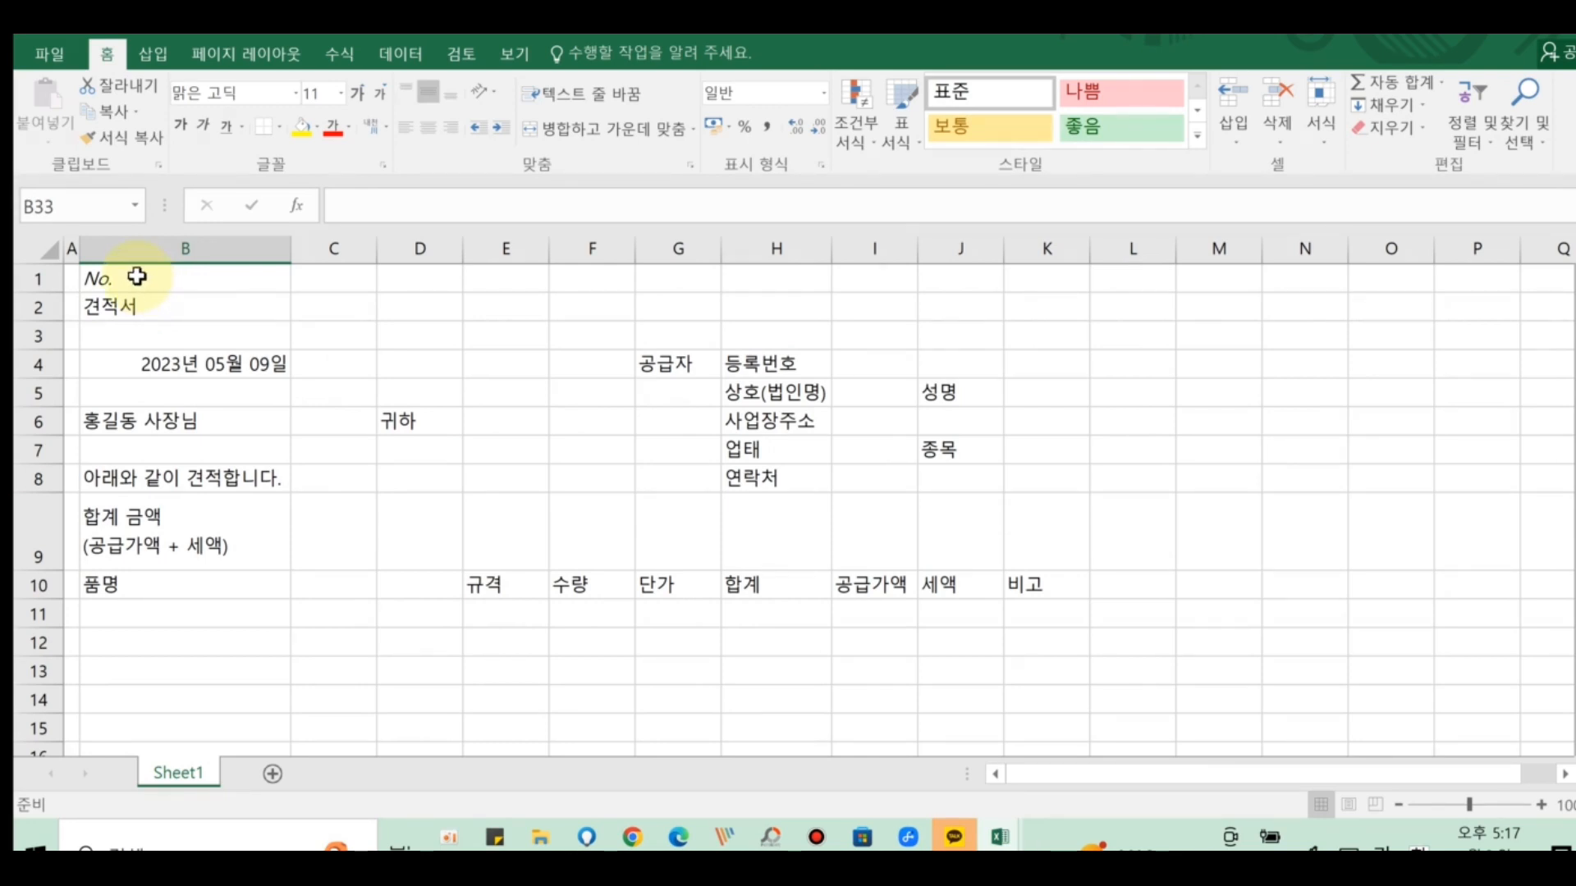
{"action": "left_click_drag", "start_coordinate": [136, 277], "coordinate": [1032, 547]}
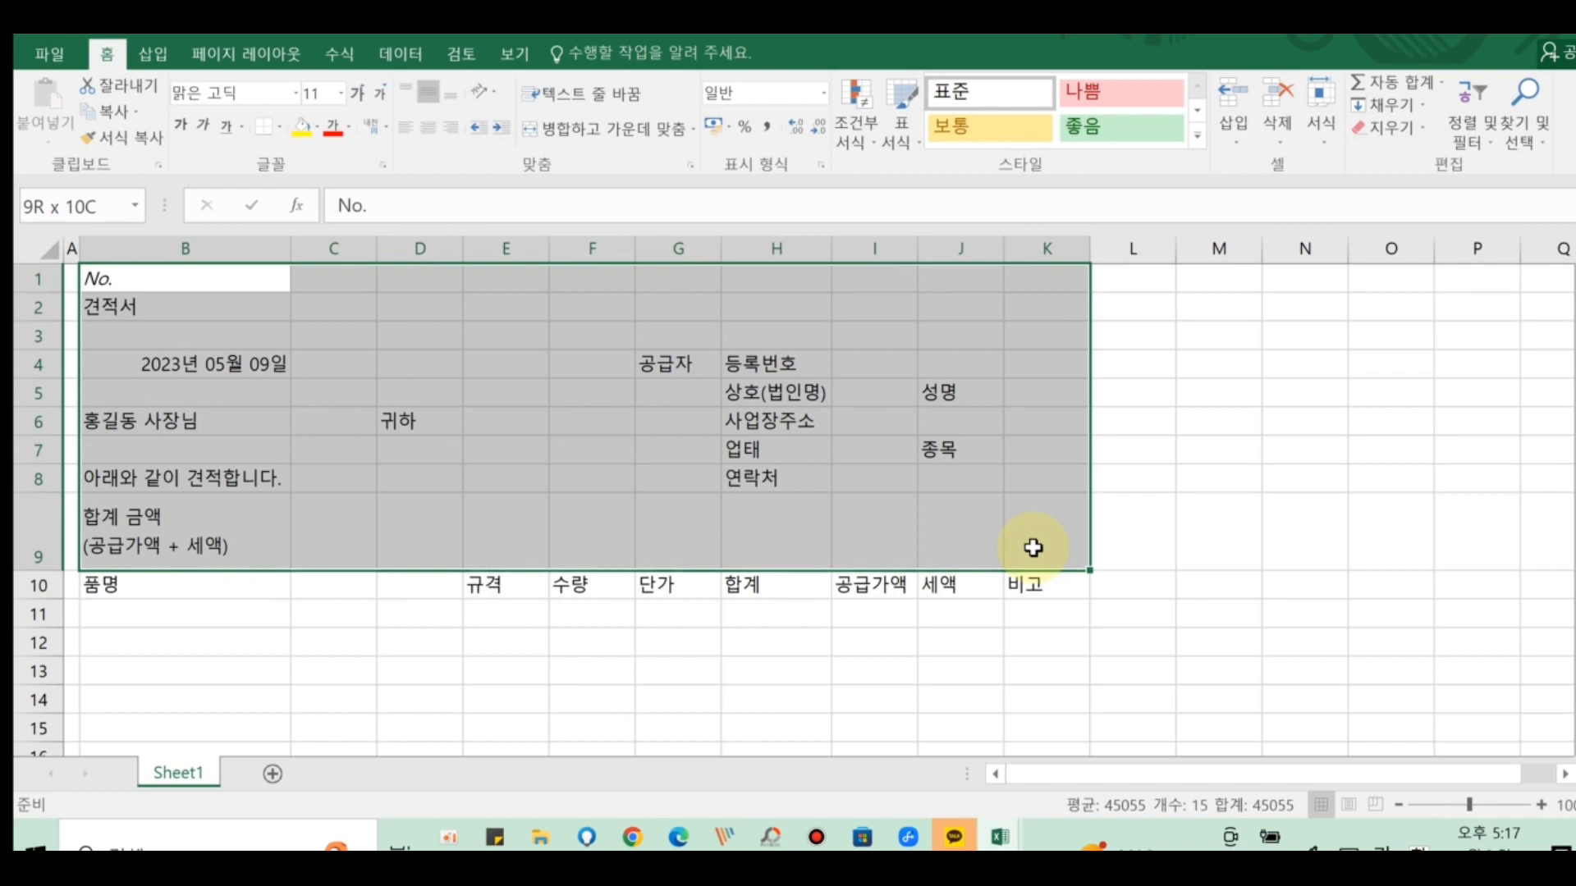
{"action": "left_click_drag", "start_coordinate": [1032, 548], "coordinate": [1022, 833]}
{"action": "left_click_drag", "start_coordinate": [1092, 764], "coordinate": [967, 323]}
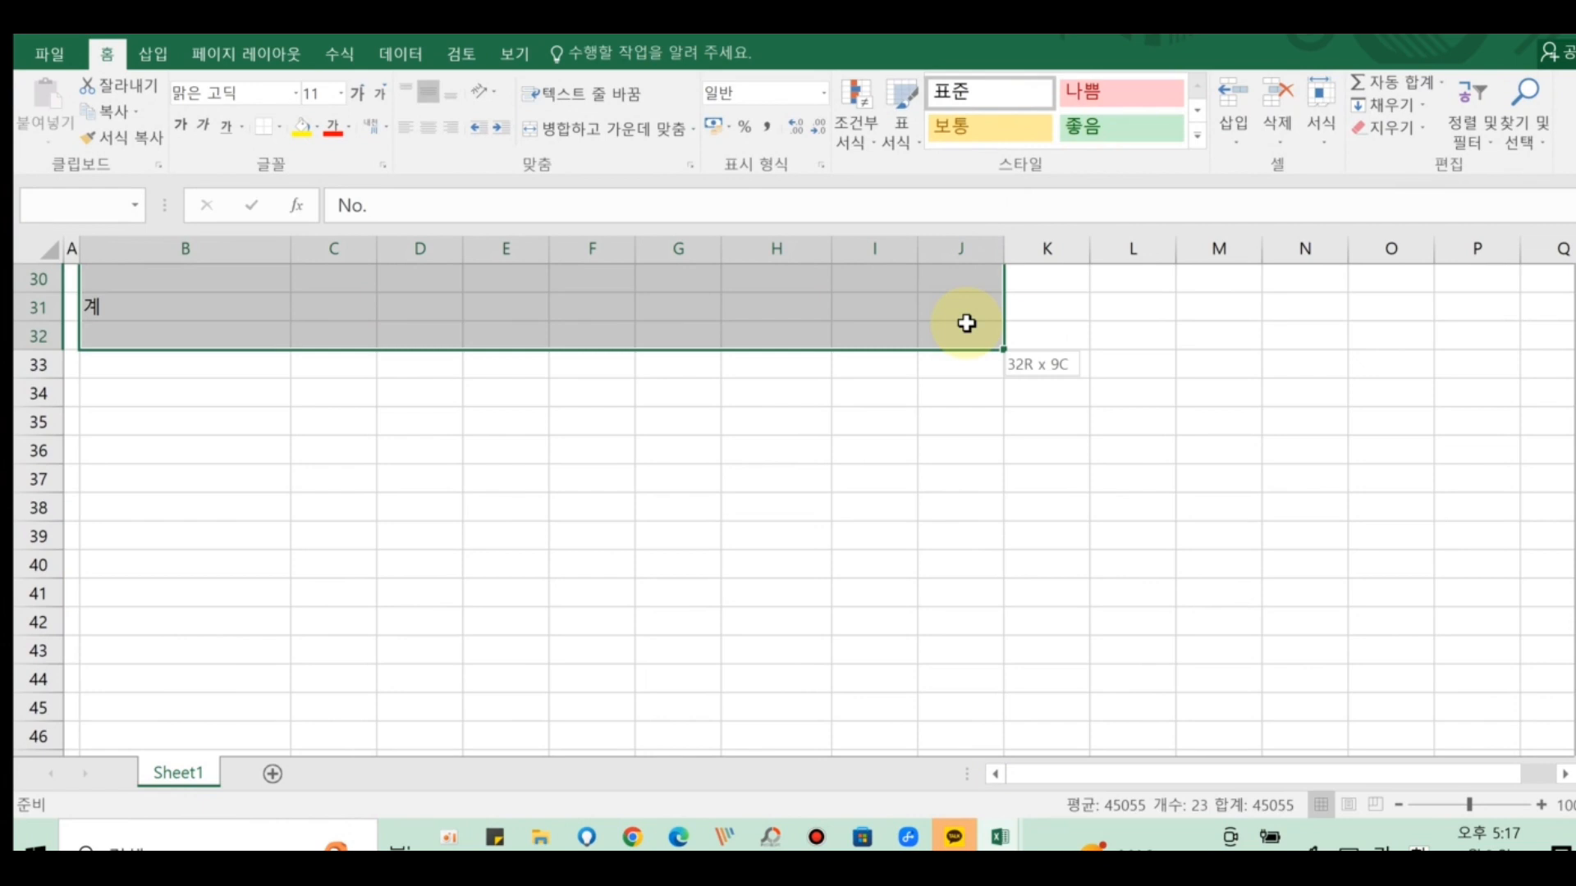
{"action": "left_click_drag", "start_coordinate": [967, 323], "coordinate": [967, 324]}
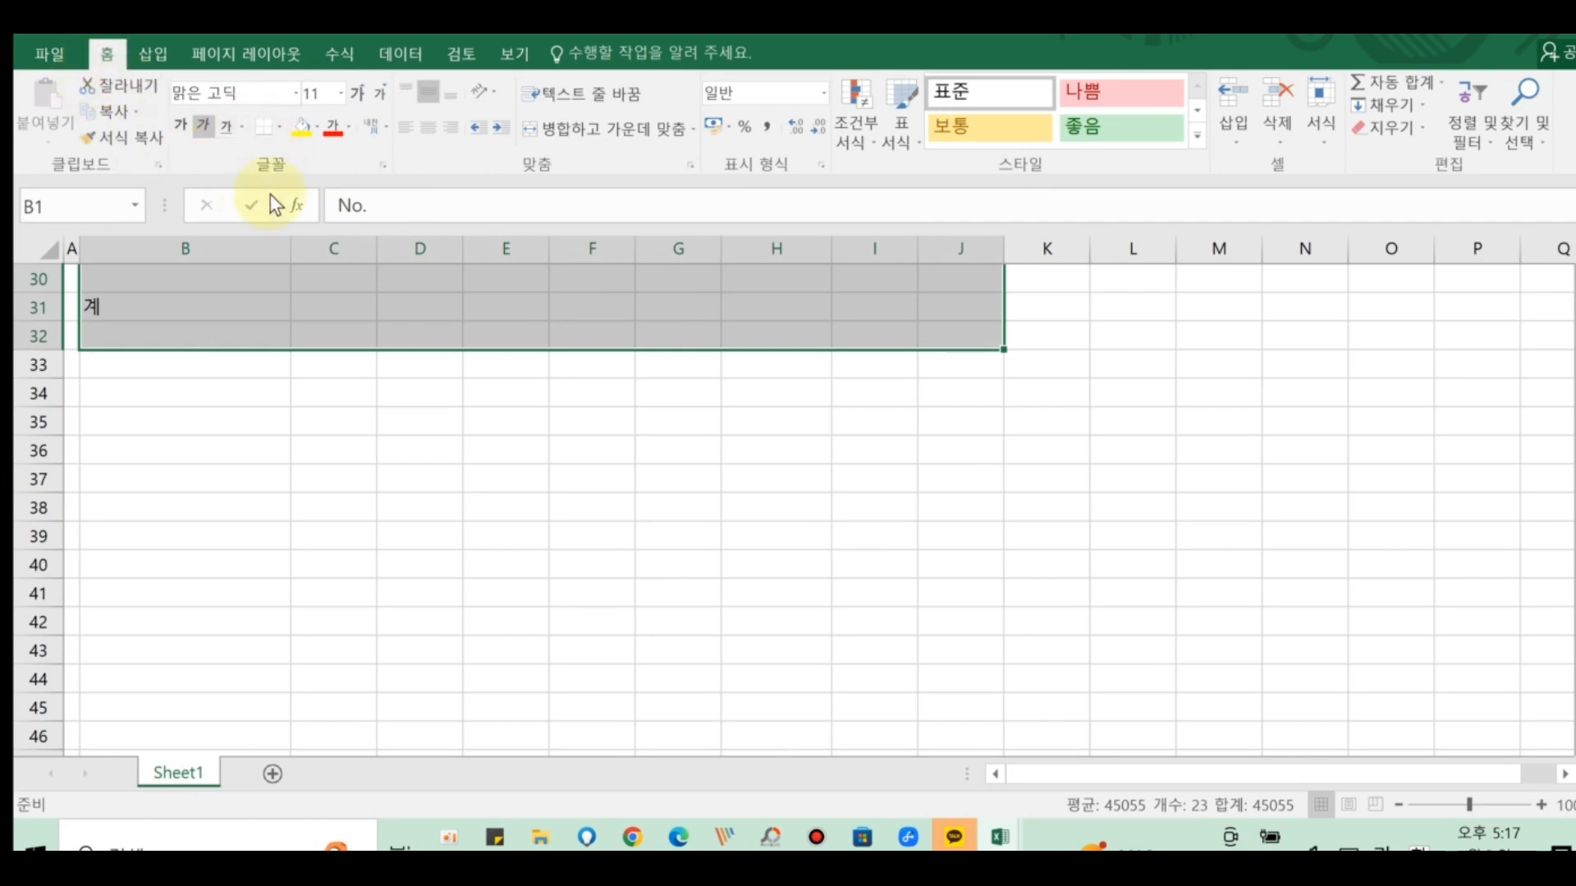
{"action": "left_click", "coordinate": [279, 126]}
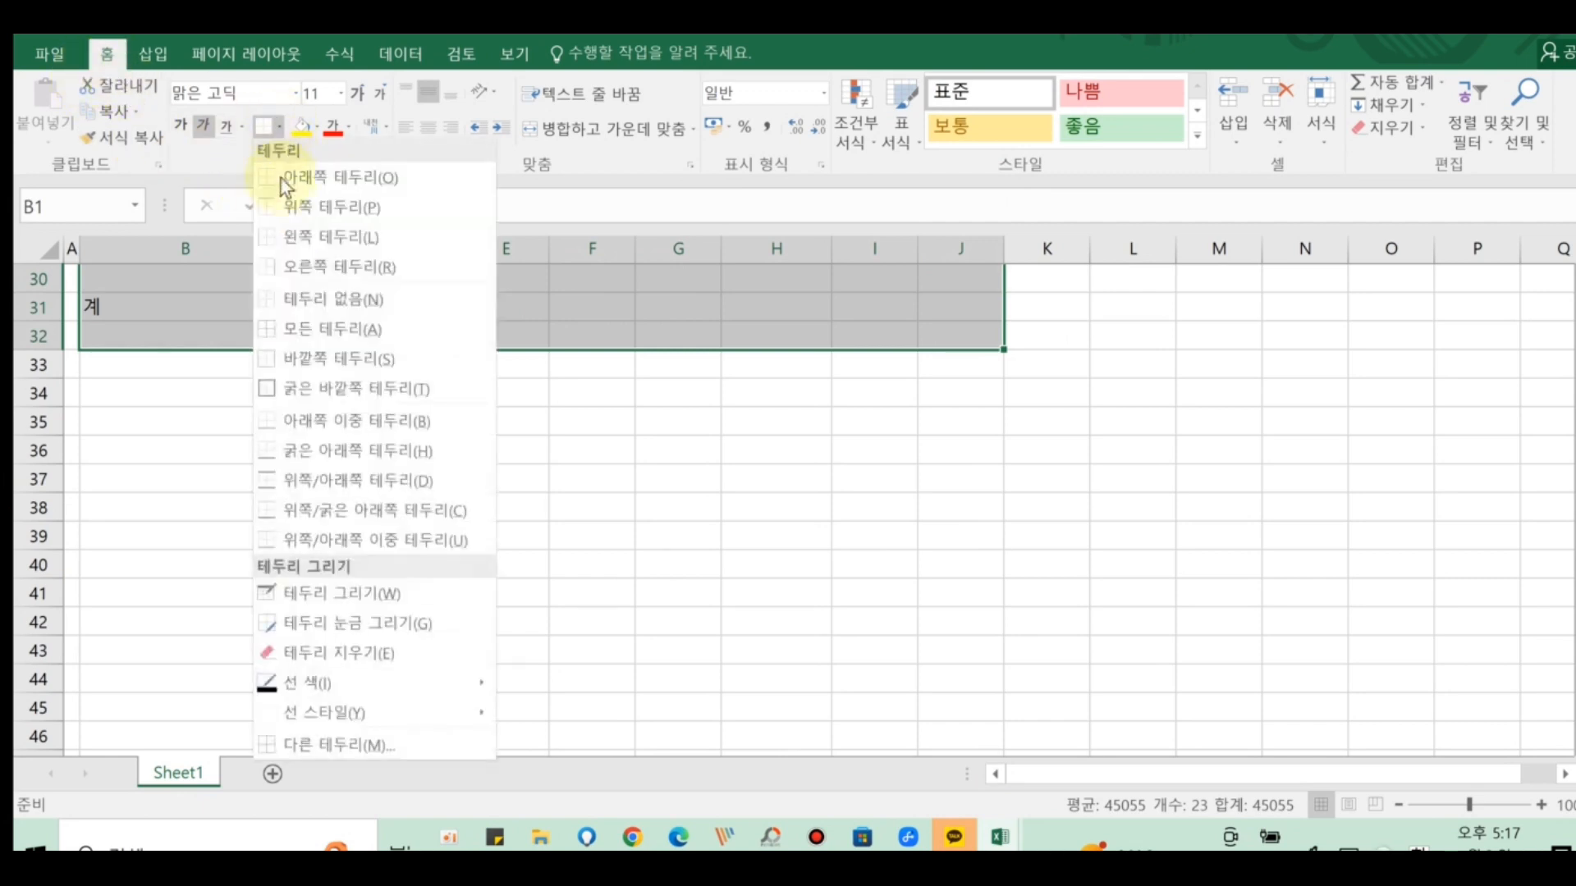
{"action": "left_click", "coordinate": [293, 329]}
{"action": "scroll", "coordinate": [294, 328], "scroll_direction": "up", "scroll_amount": 10}
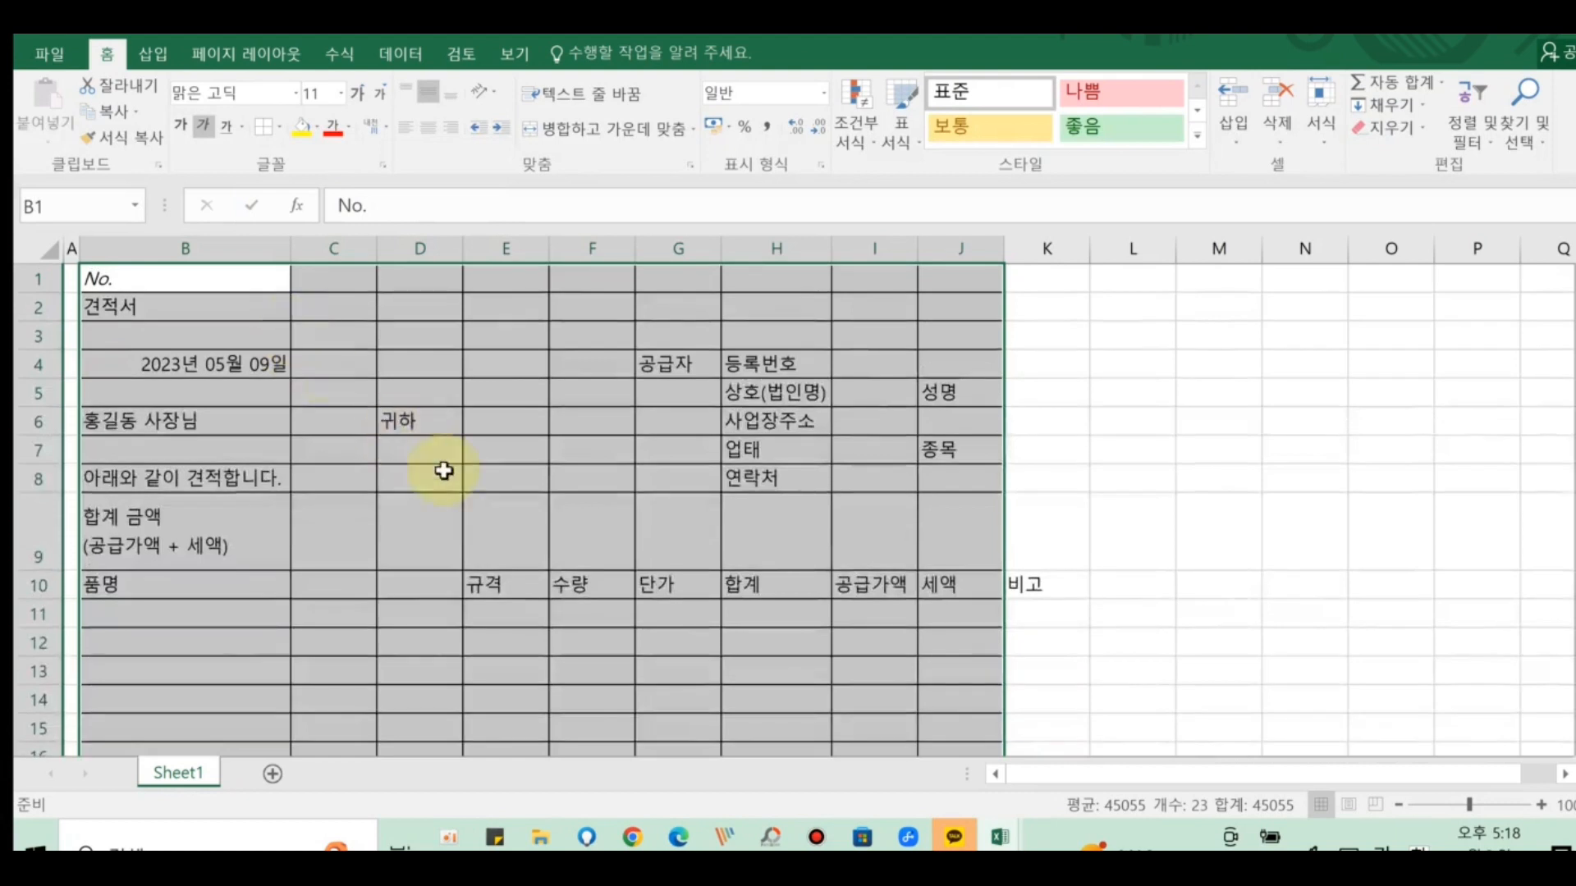
{"action": "left_click", "coordinate": [443, 470]}
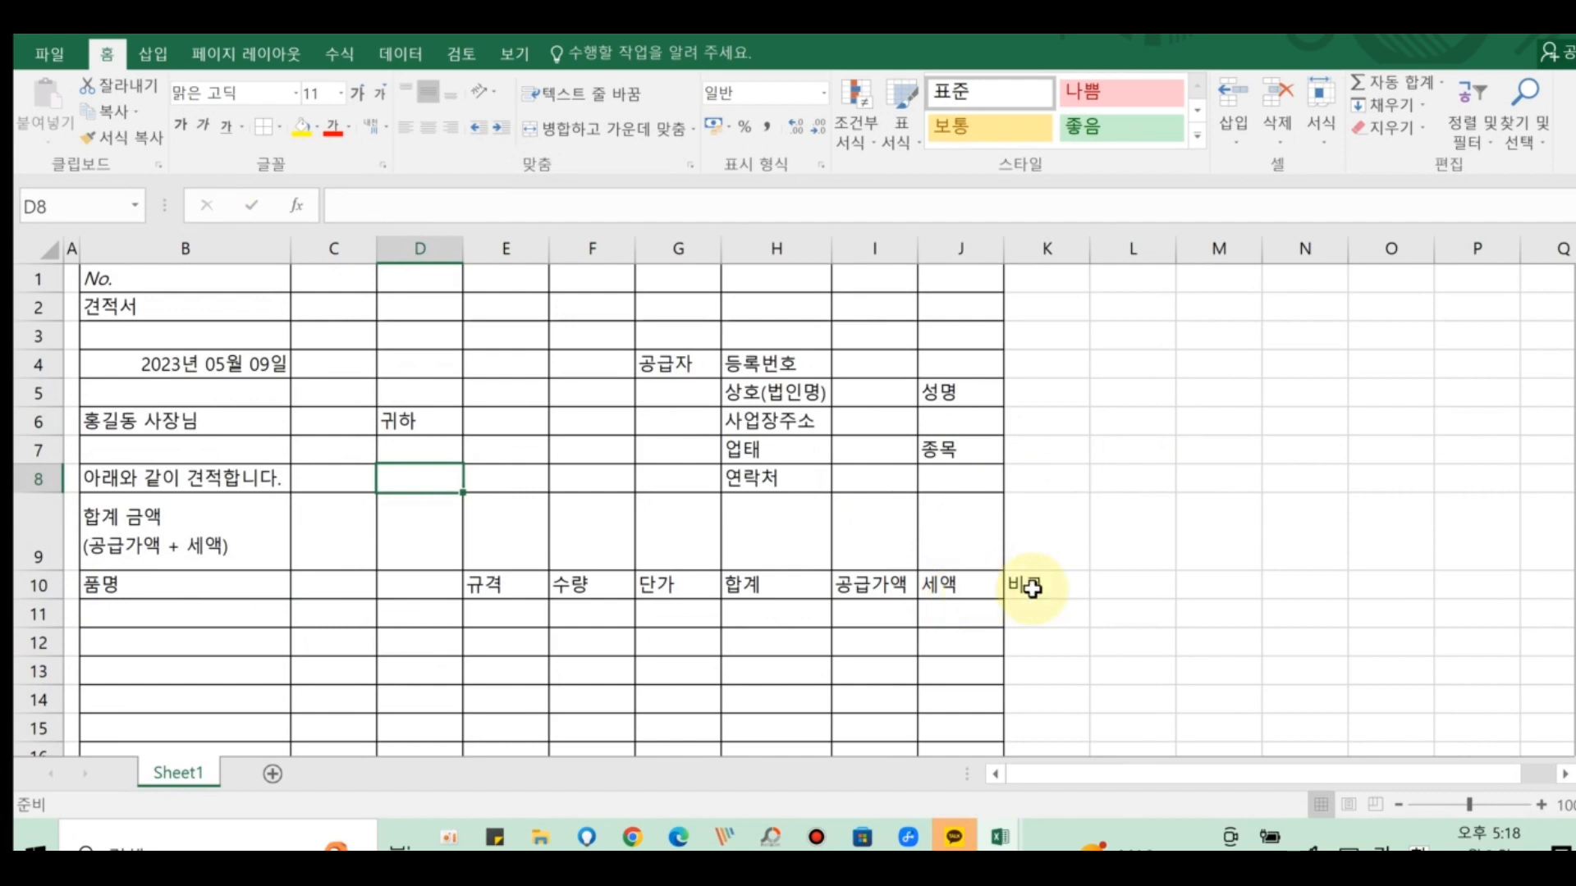
{"action": "key", "text": "ctrl+z"}
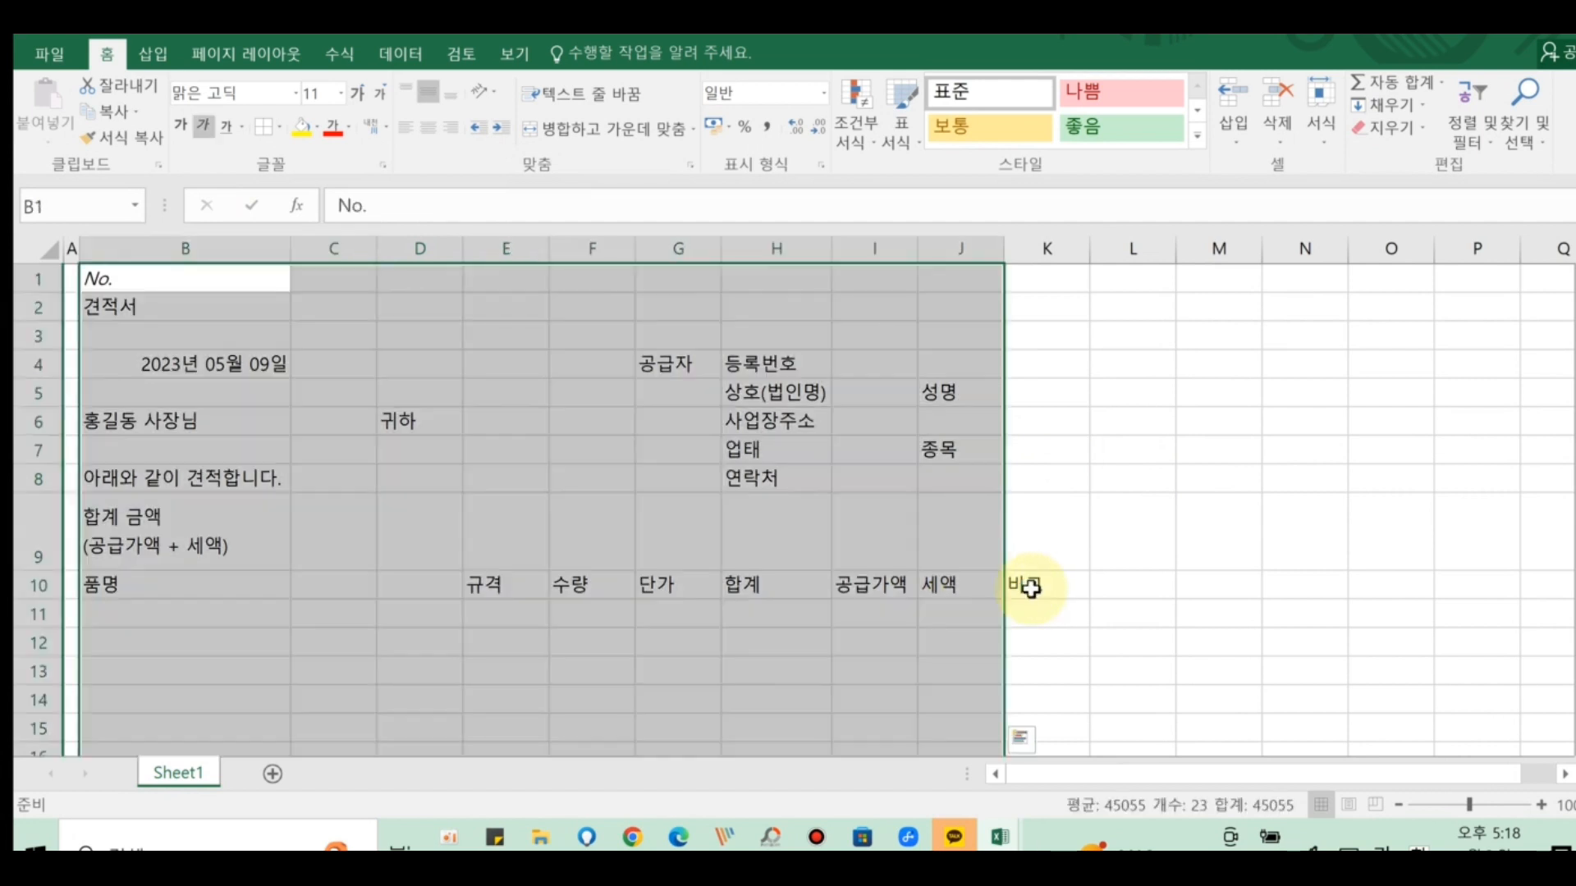
- Apply all borders to the whole quotation form, range B1:K31
{"action": "left_click", "coordinate": [114, 271]}
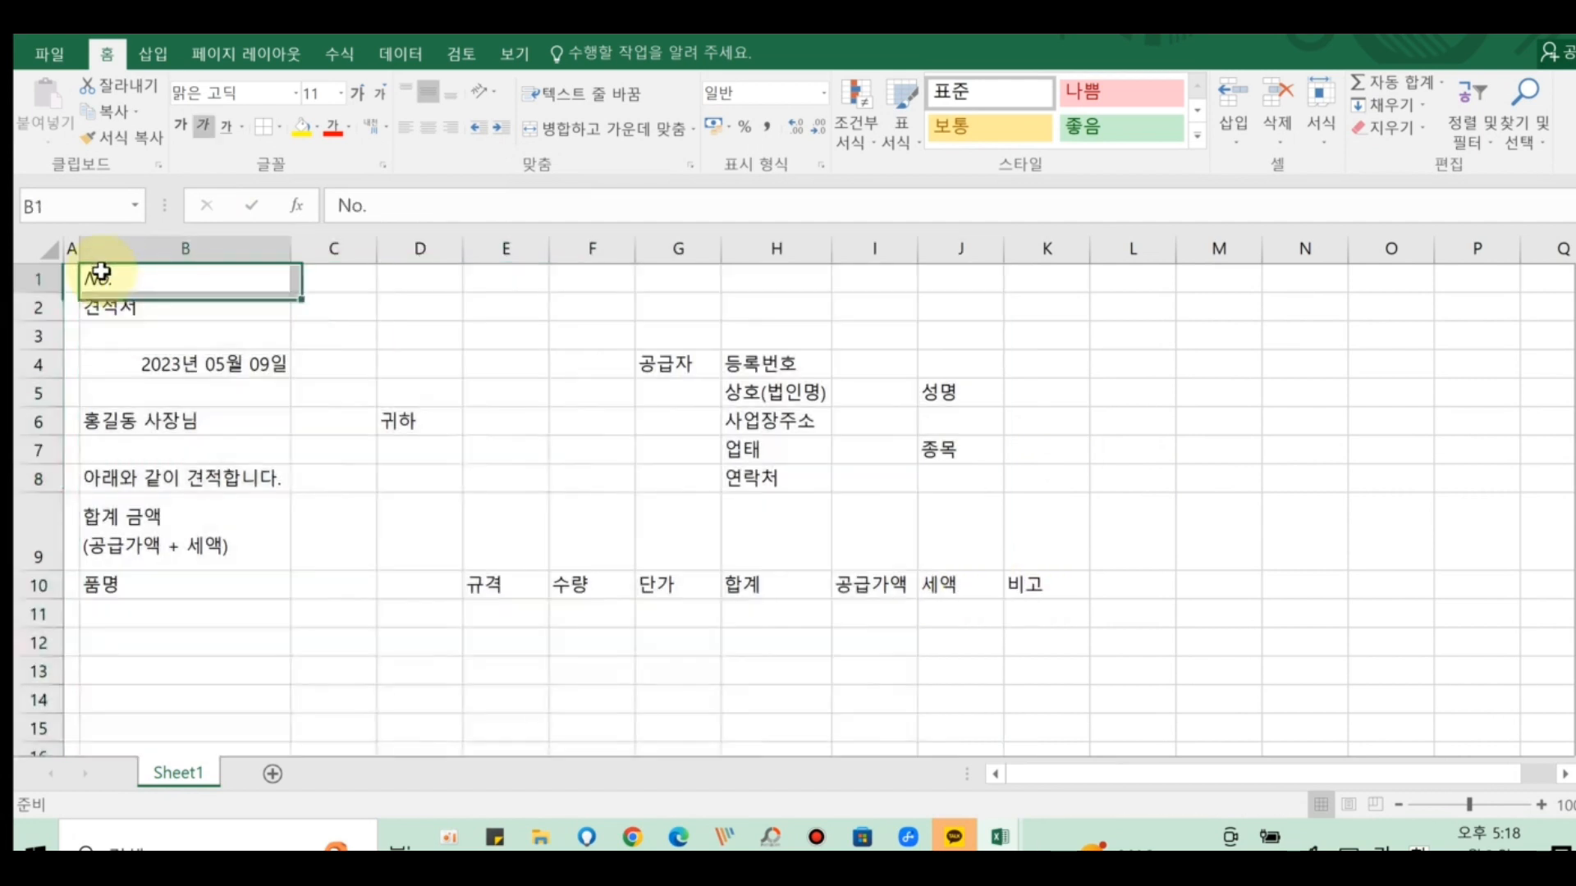
{"action": "left_click_drag", "start_coordinate": [113, 271], "coordinate": [1026, 743]}
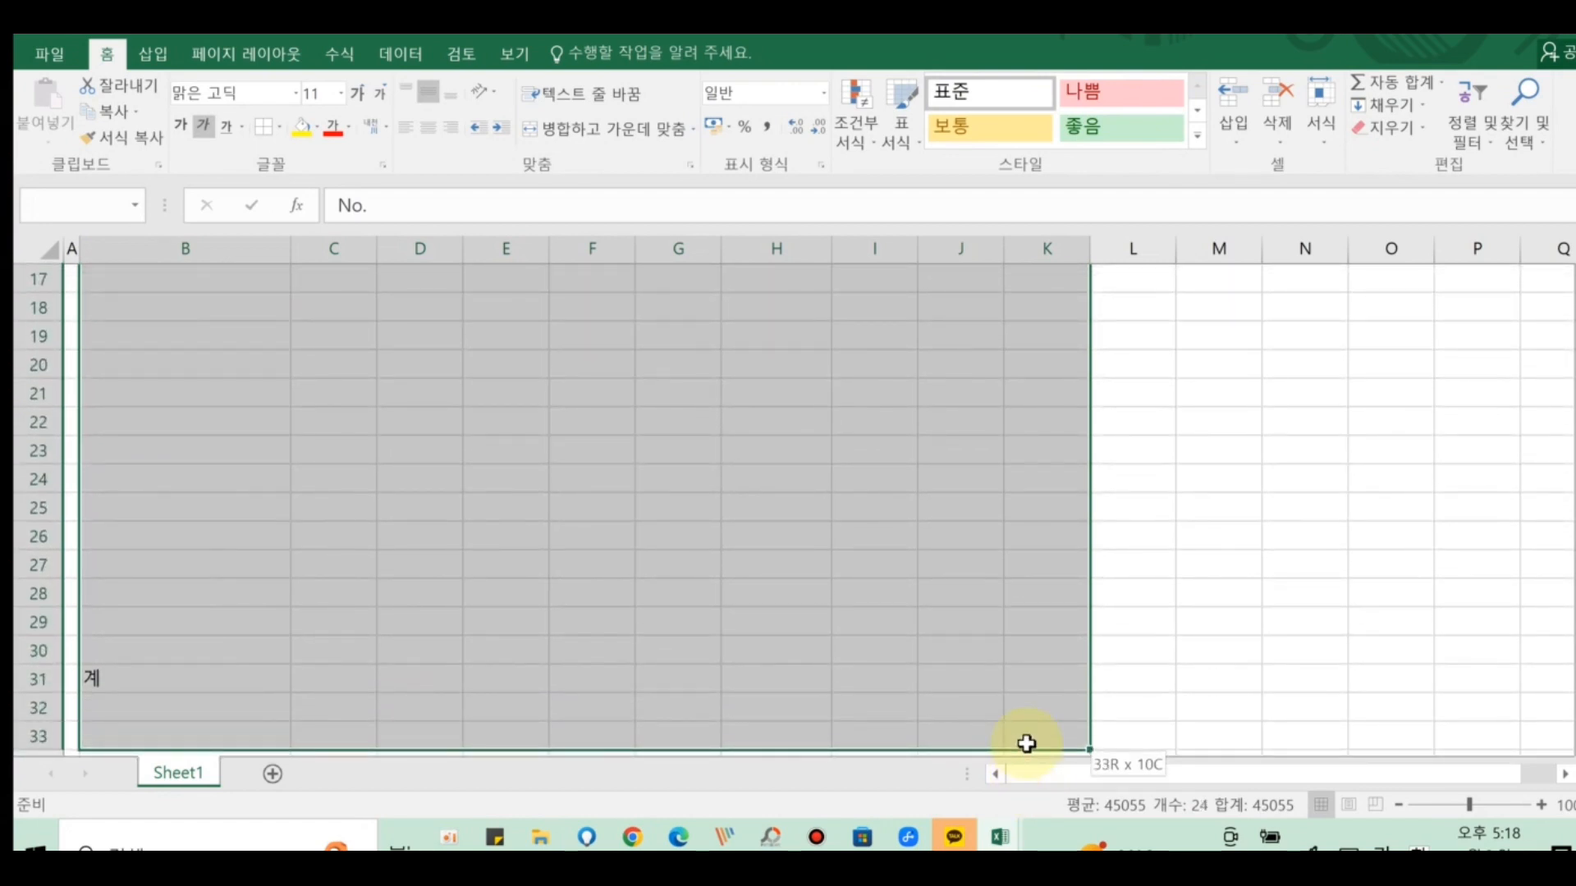
{"action": "left_click_drag", "start_coordinate": [1026, 744], "coordinate": [1040, 671]}
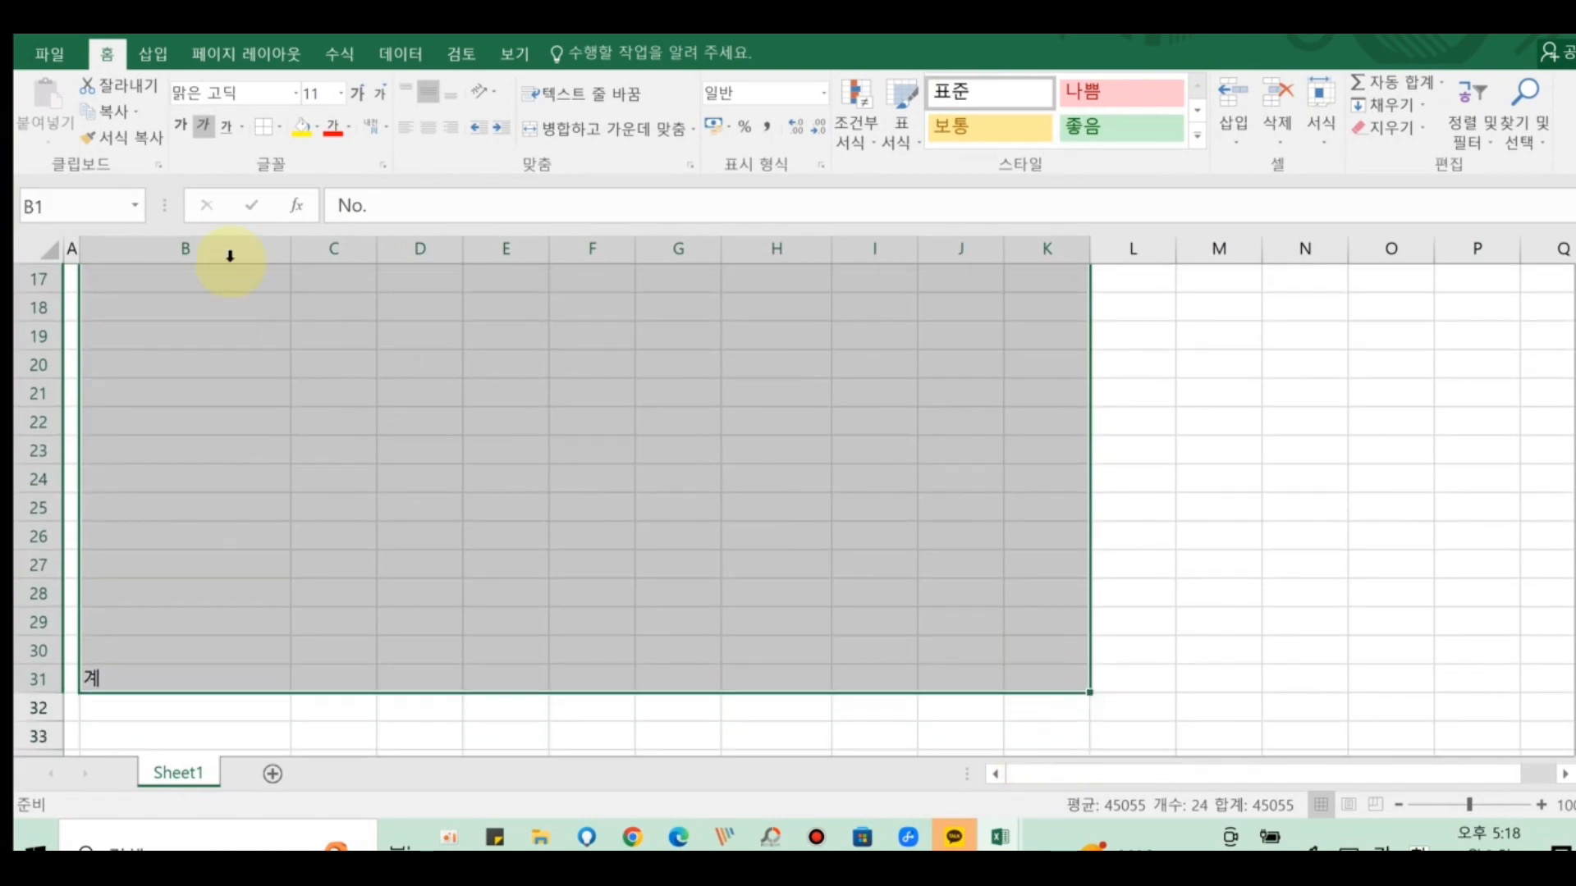
{"action": "left_click", "coordinate": [280, 129]}
{"action": "left_click", "coordinate": [304, 326]}
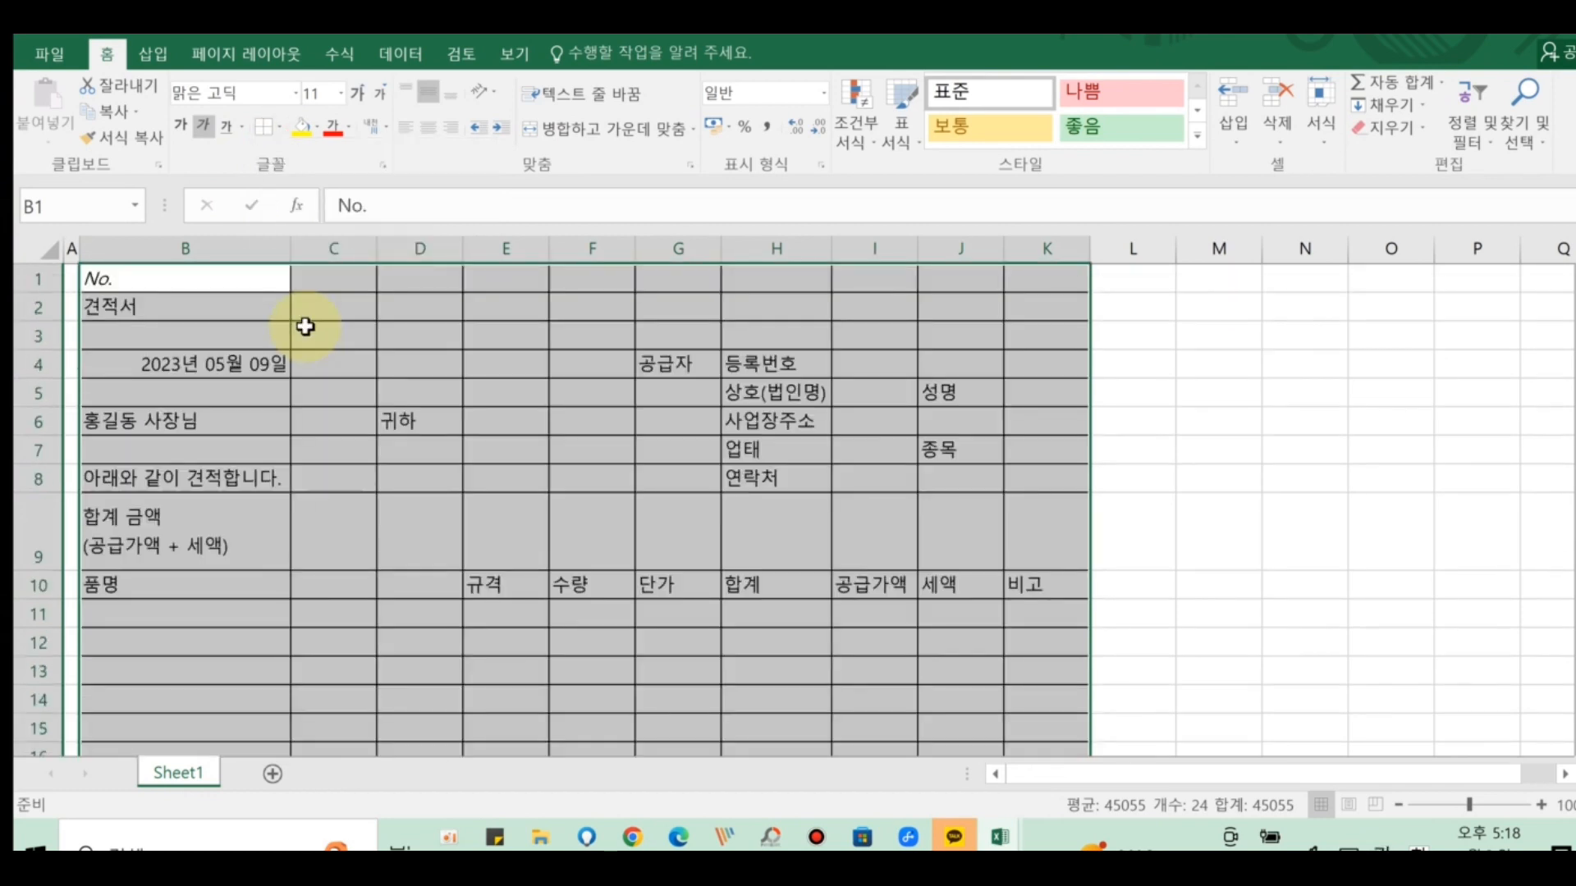
{"action": "left_click", "coordinate": [230, 524]}
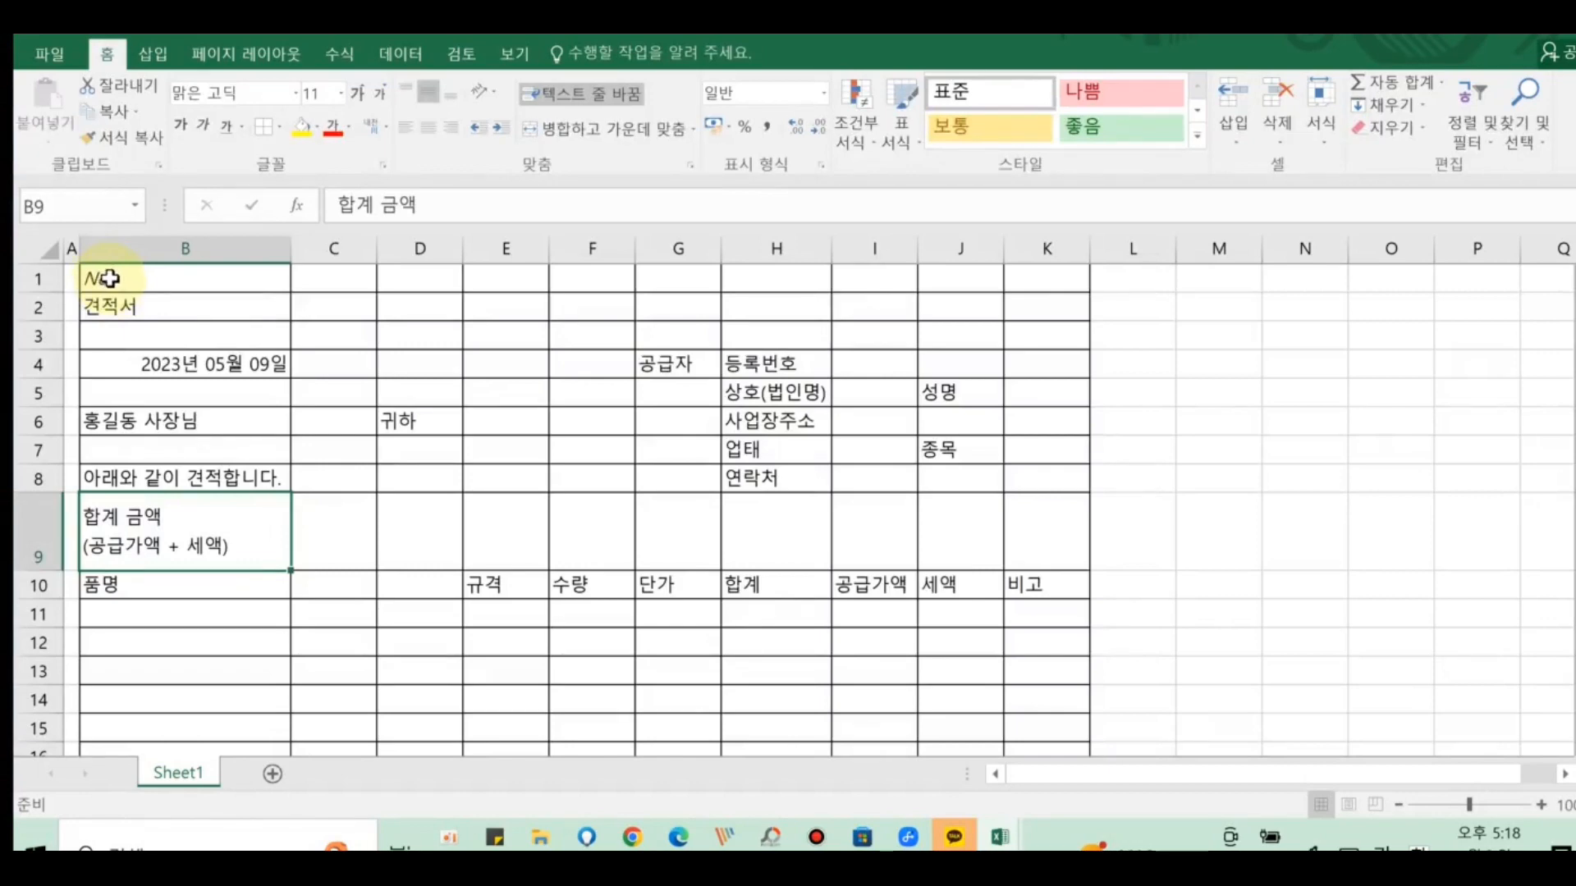
- Apply a thick outside border around the whole quotation form, range B1:K31
{"action": "left_click_drag", "start_coordinate": [109, 278], "coordinate": [1049, 391]}
{"action": "left_click", "coordinate": [277, 125]}
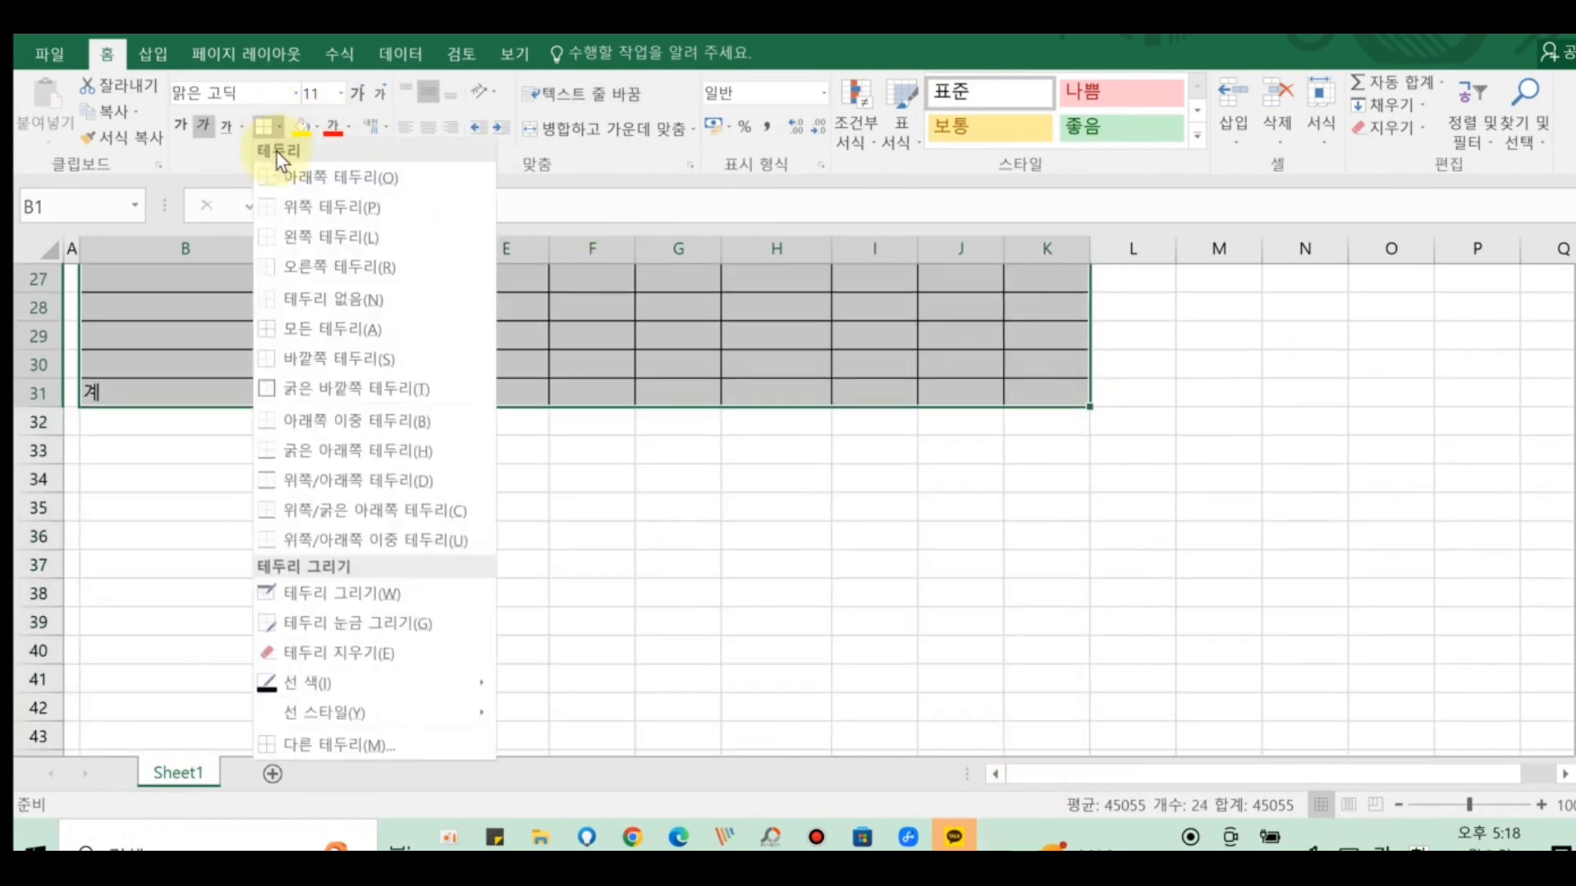
{"action": "left_click", "coordinate": [308, 389]}
{"action": "scroll", "coordinate": [309, 390], "scroll_direction": "up", "scroll_amount": 9}
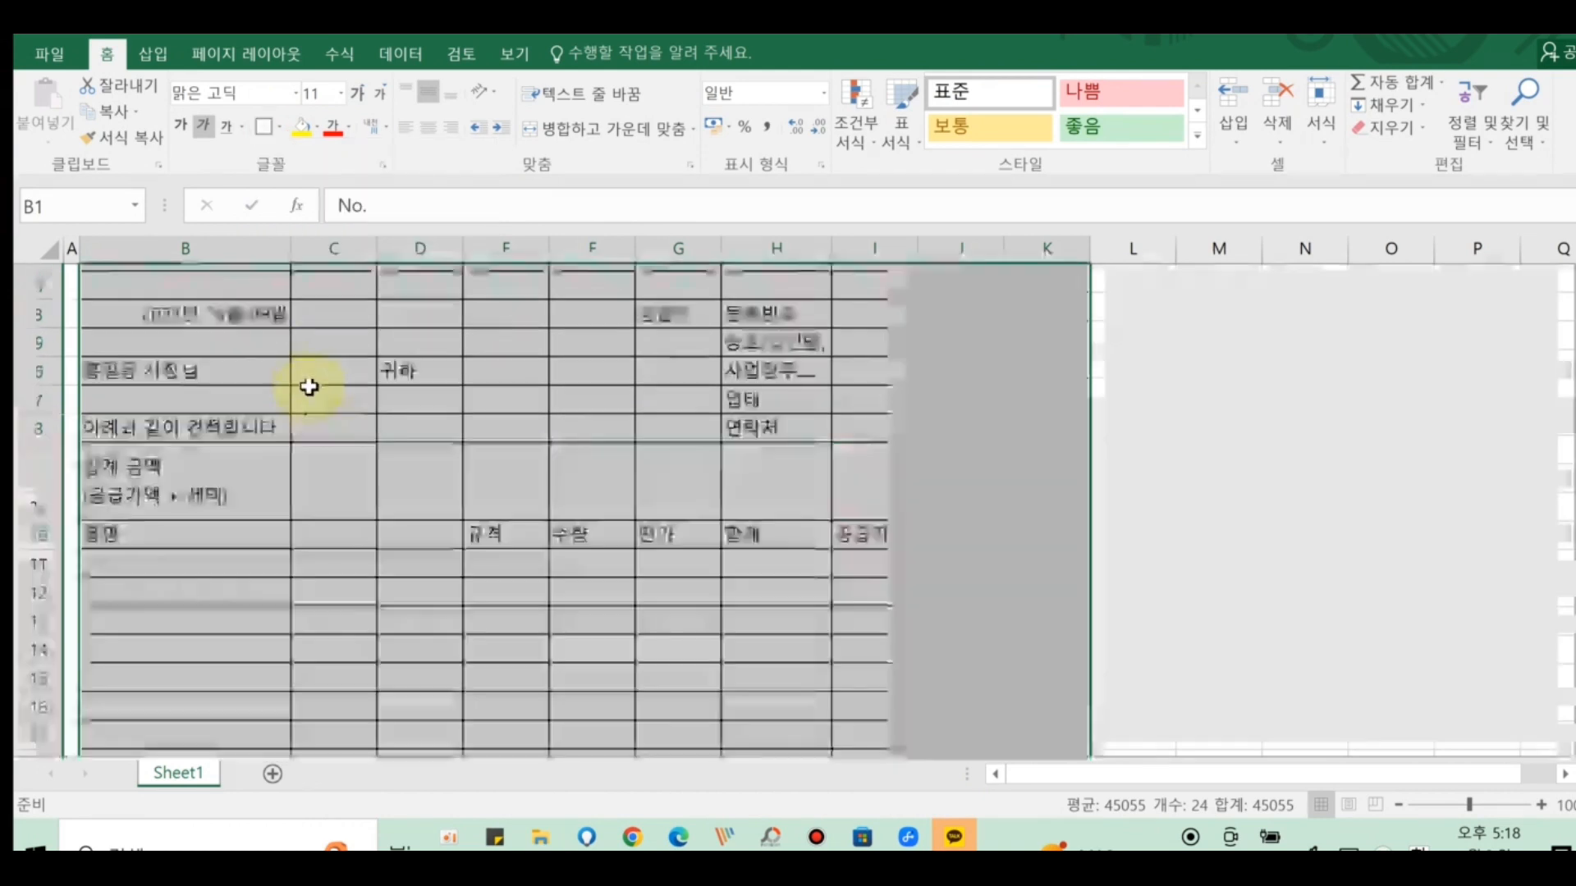
{"action": "left_click", "coordinate": [340, 505]}
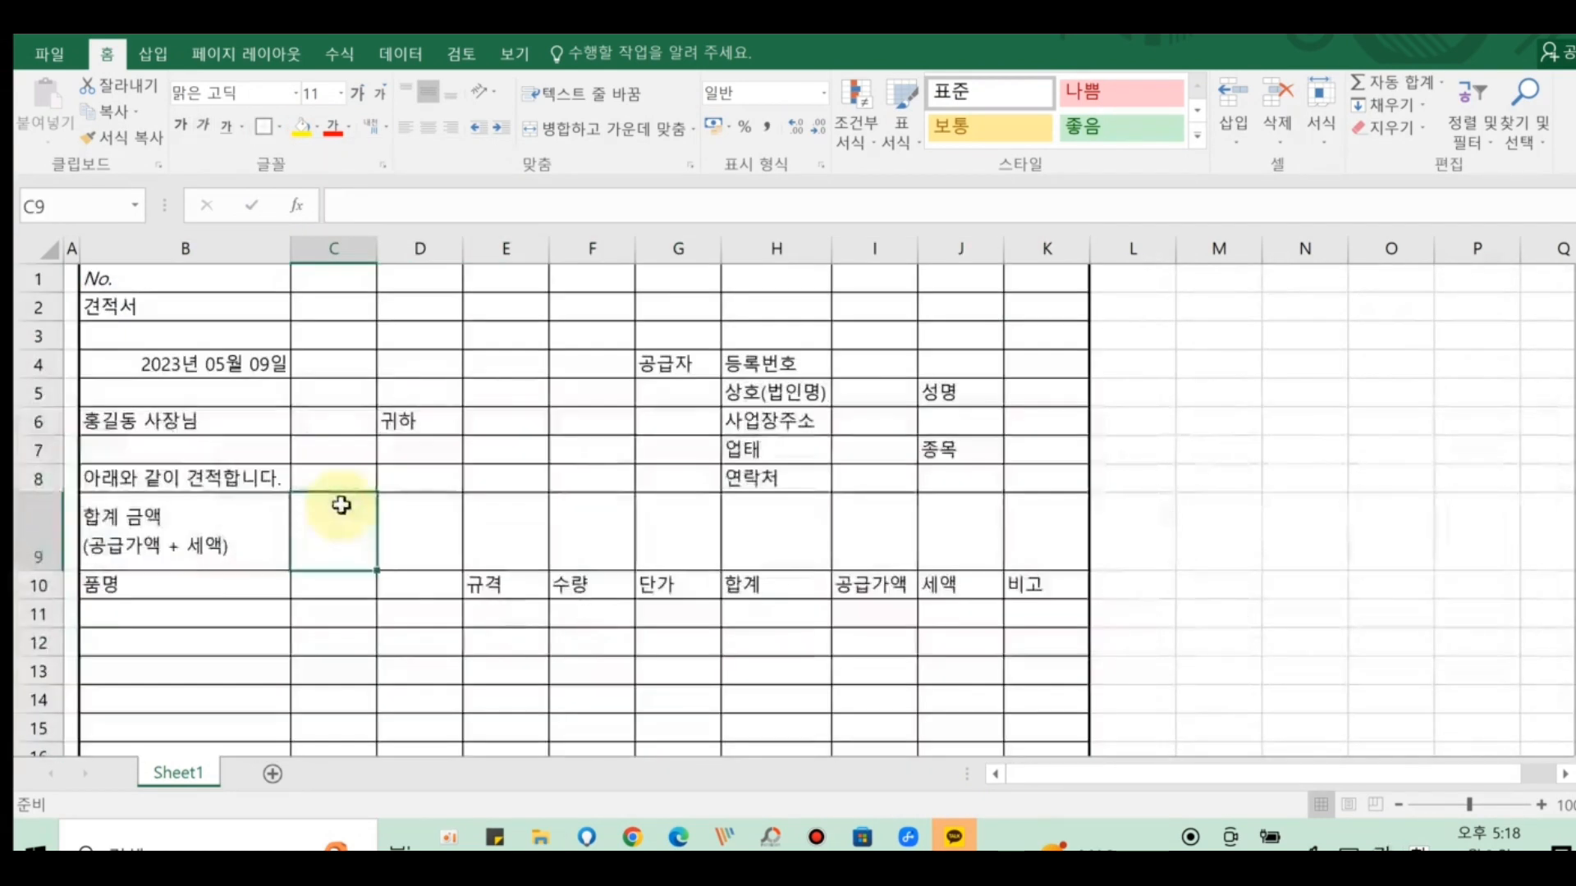
{"action": "left_click", "coordinate": [168, 419]}
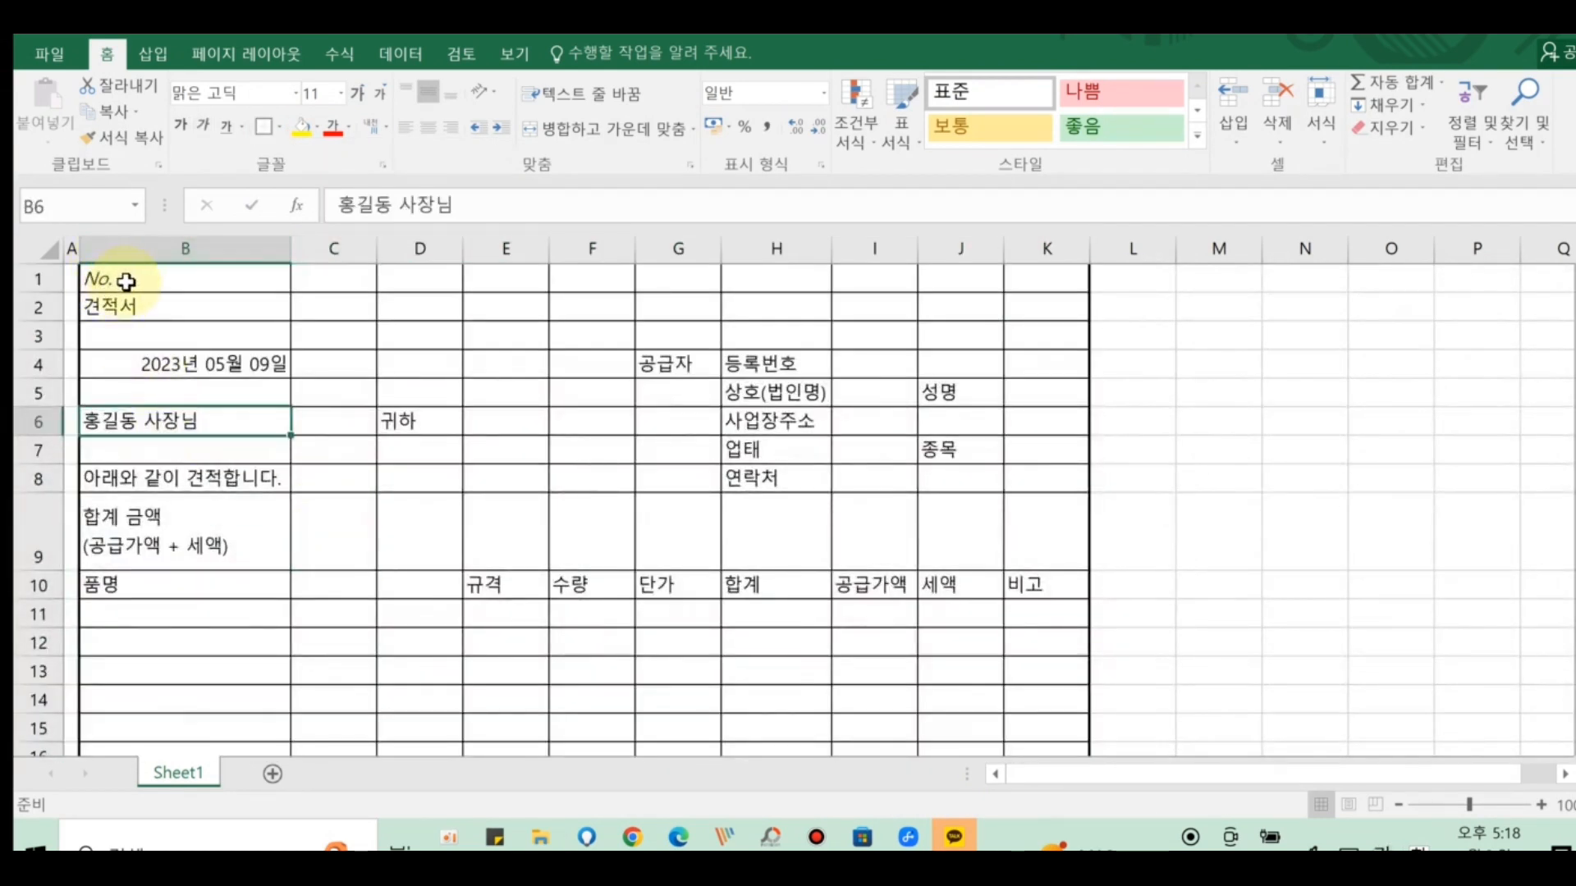
- Merge B1:K1 into one cell and left-align the "No." label in it
{"action": "left_click_drag", "start_coordinate": [123, 282], "coordinate": [1010, 283]}
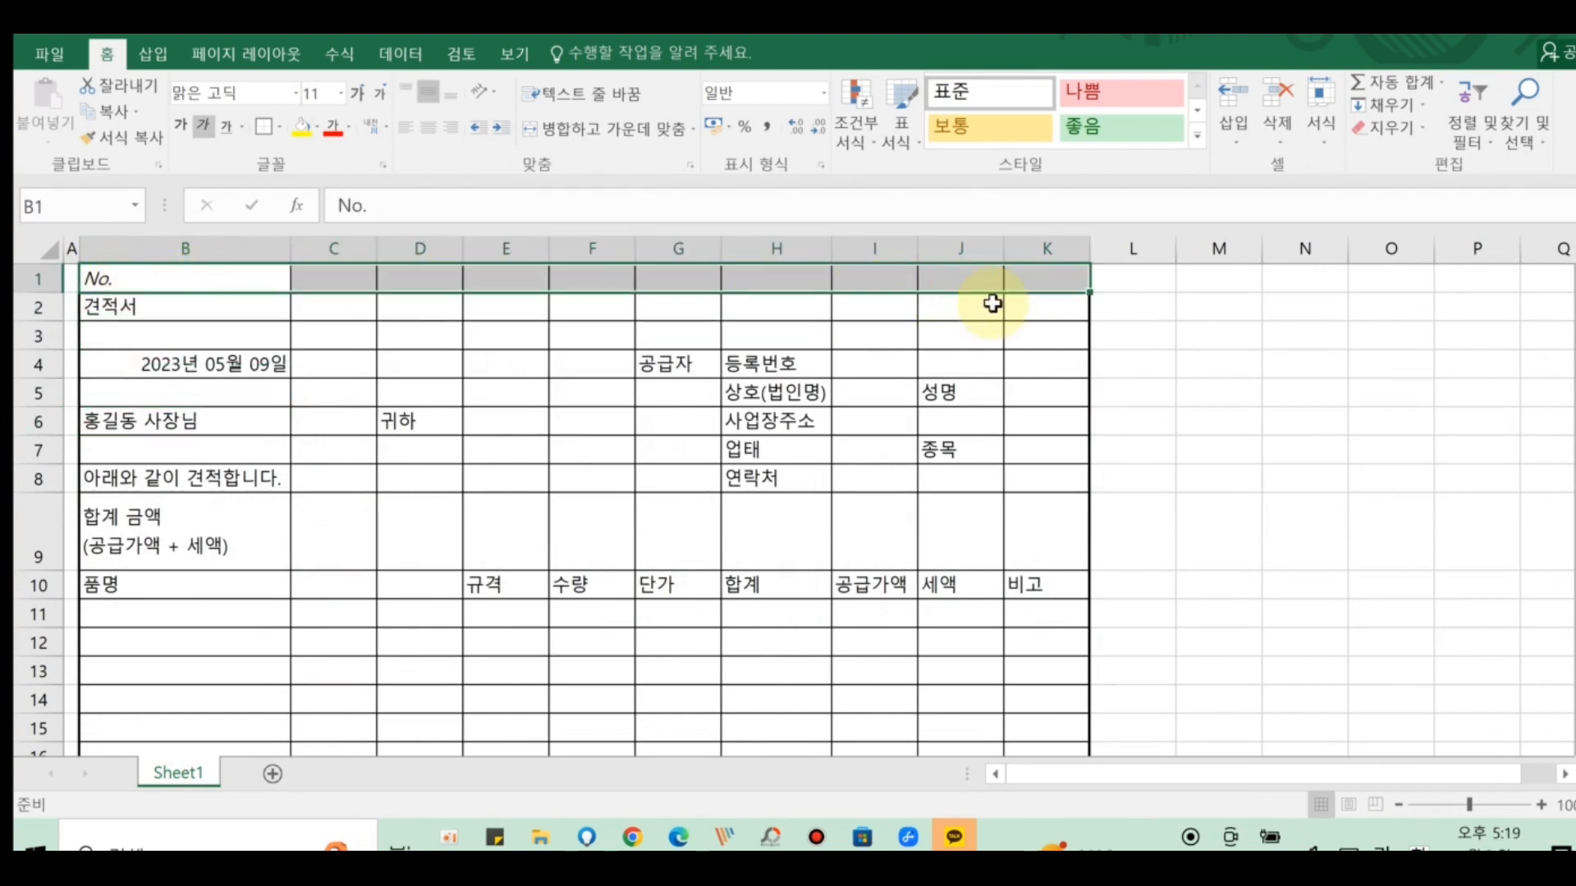
{"action": "left_click", "coordinate": [617, 130]}
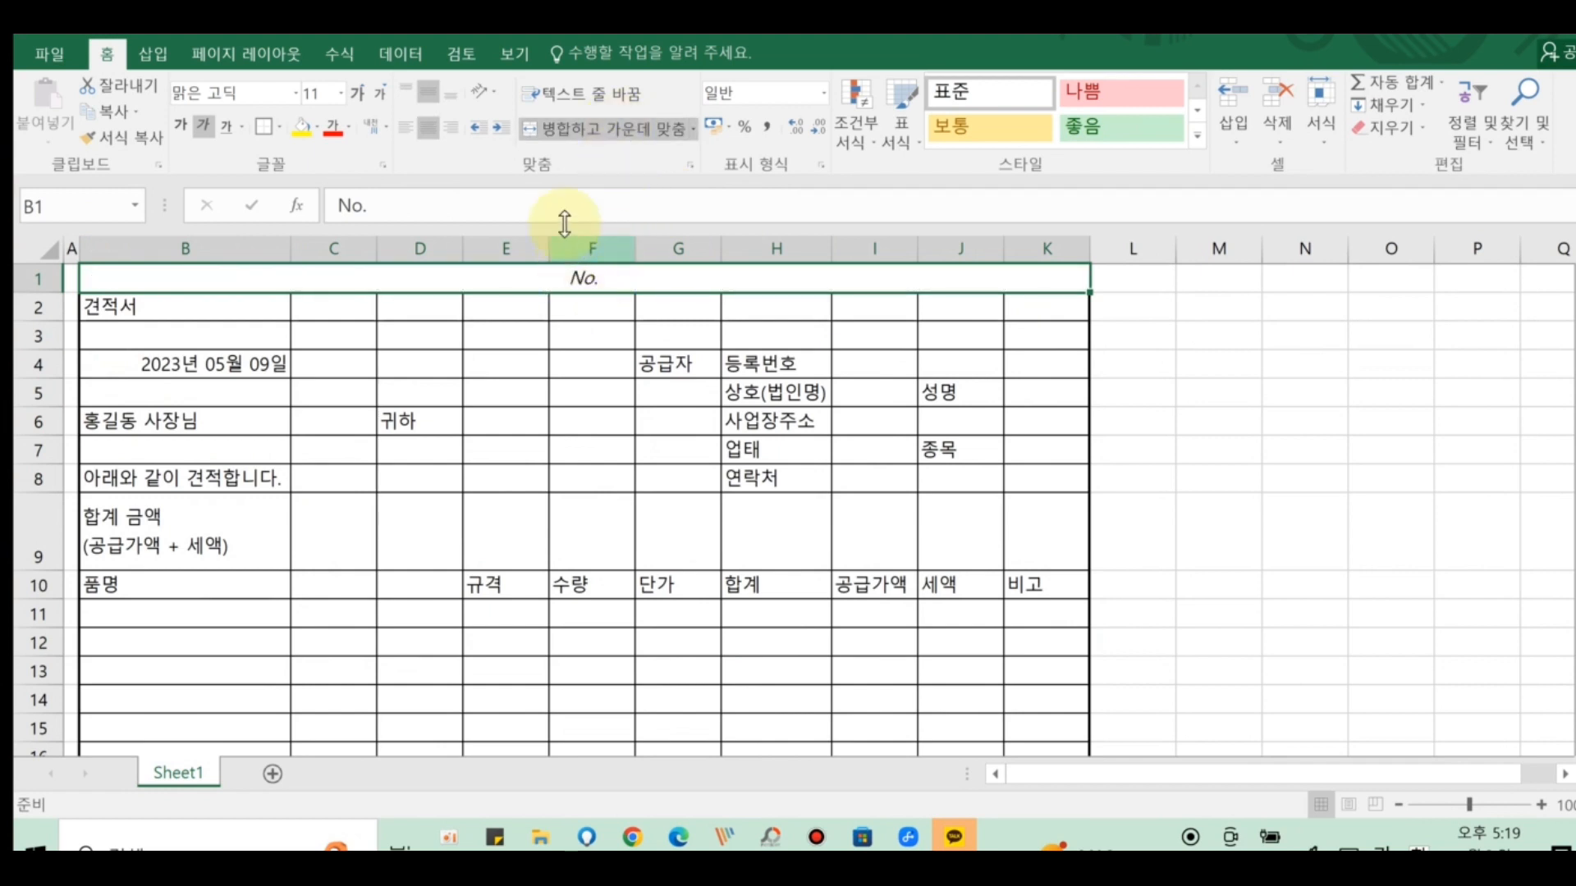
{"action": "left_click", "coordinate": [404, 127]}
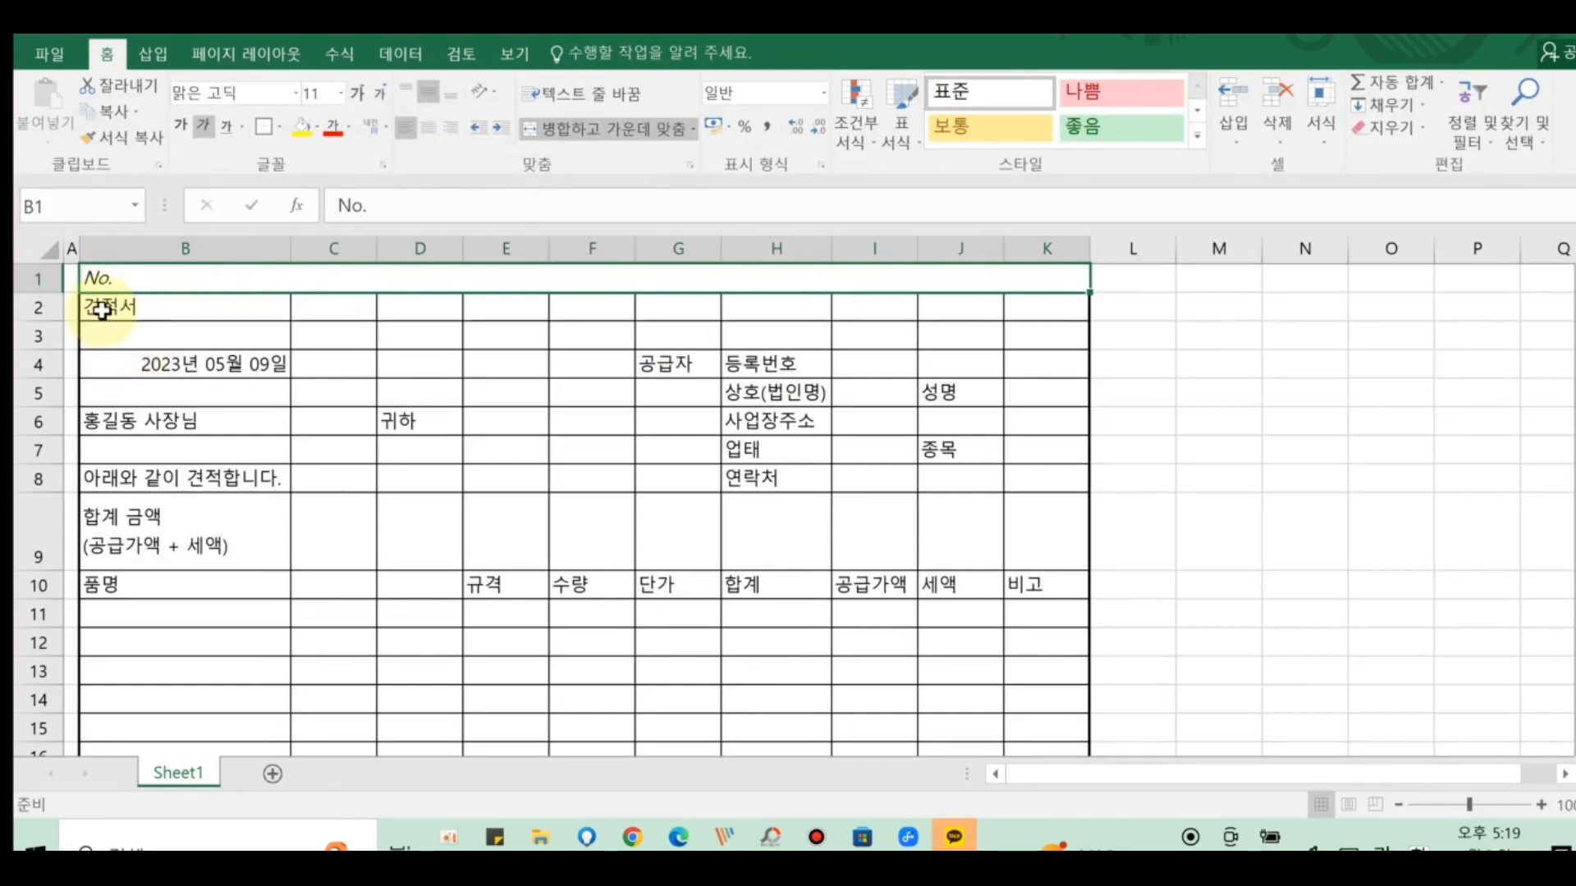
- Merge and center the title "견적서" across the range B2:K3
{"action": "left_click_drag", "start_coordinate": [102, 311], "coordinate": [983, 329]}
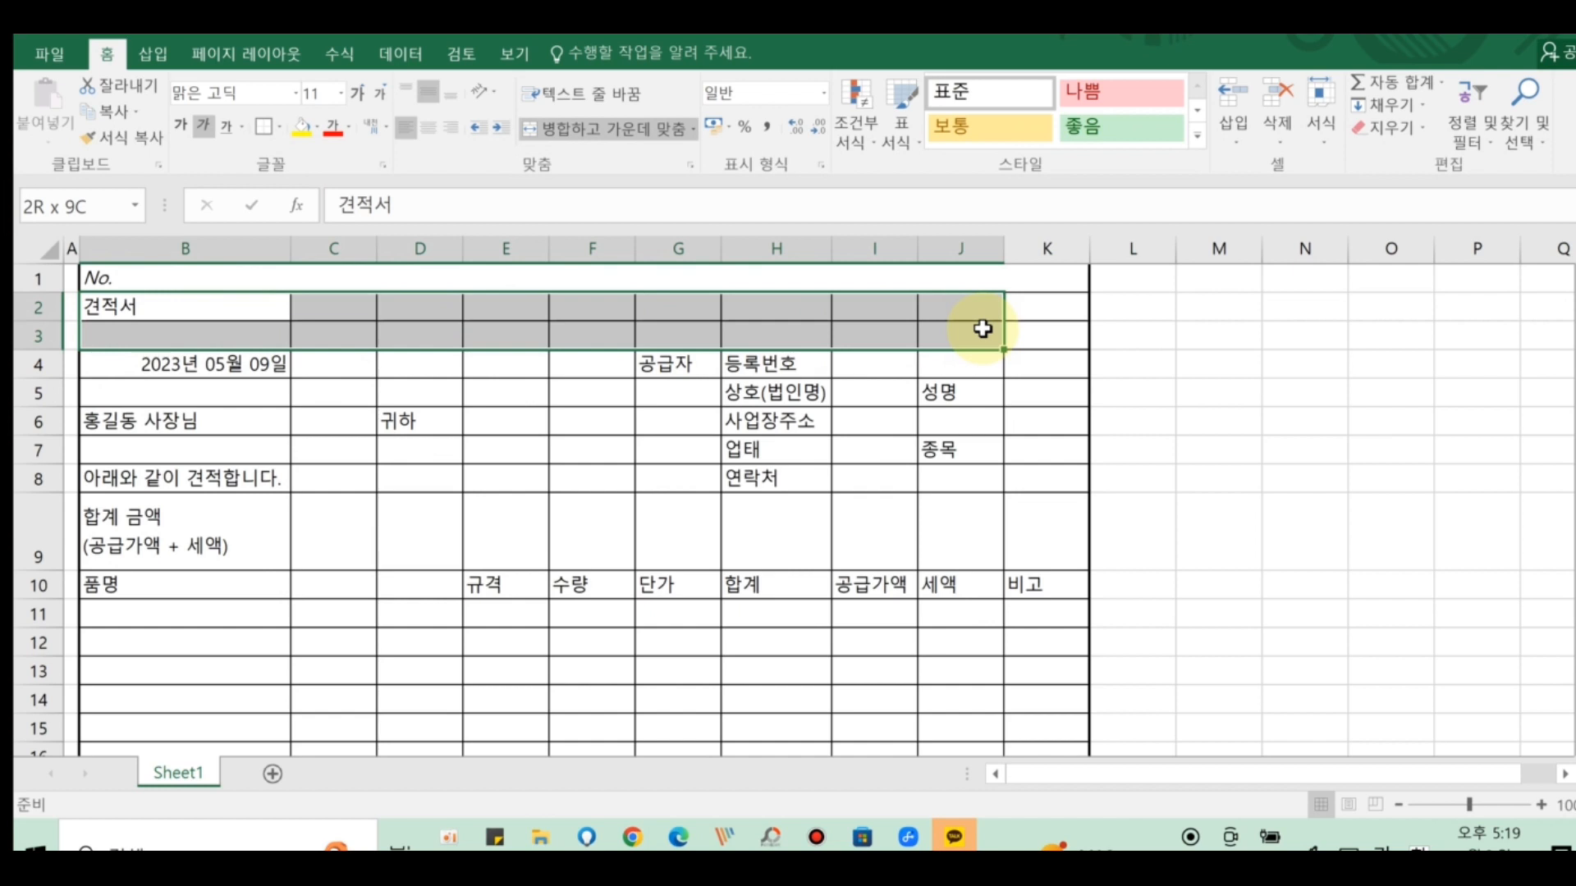
{"action": "left_click_drag", "start_coordinate": [991, 328], "coordinate": [1026, 329]}
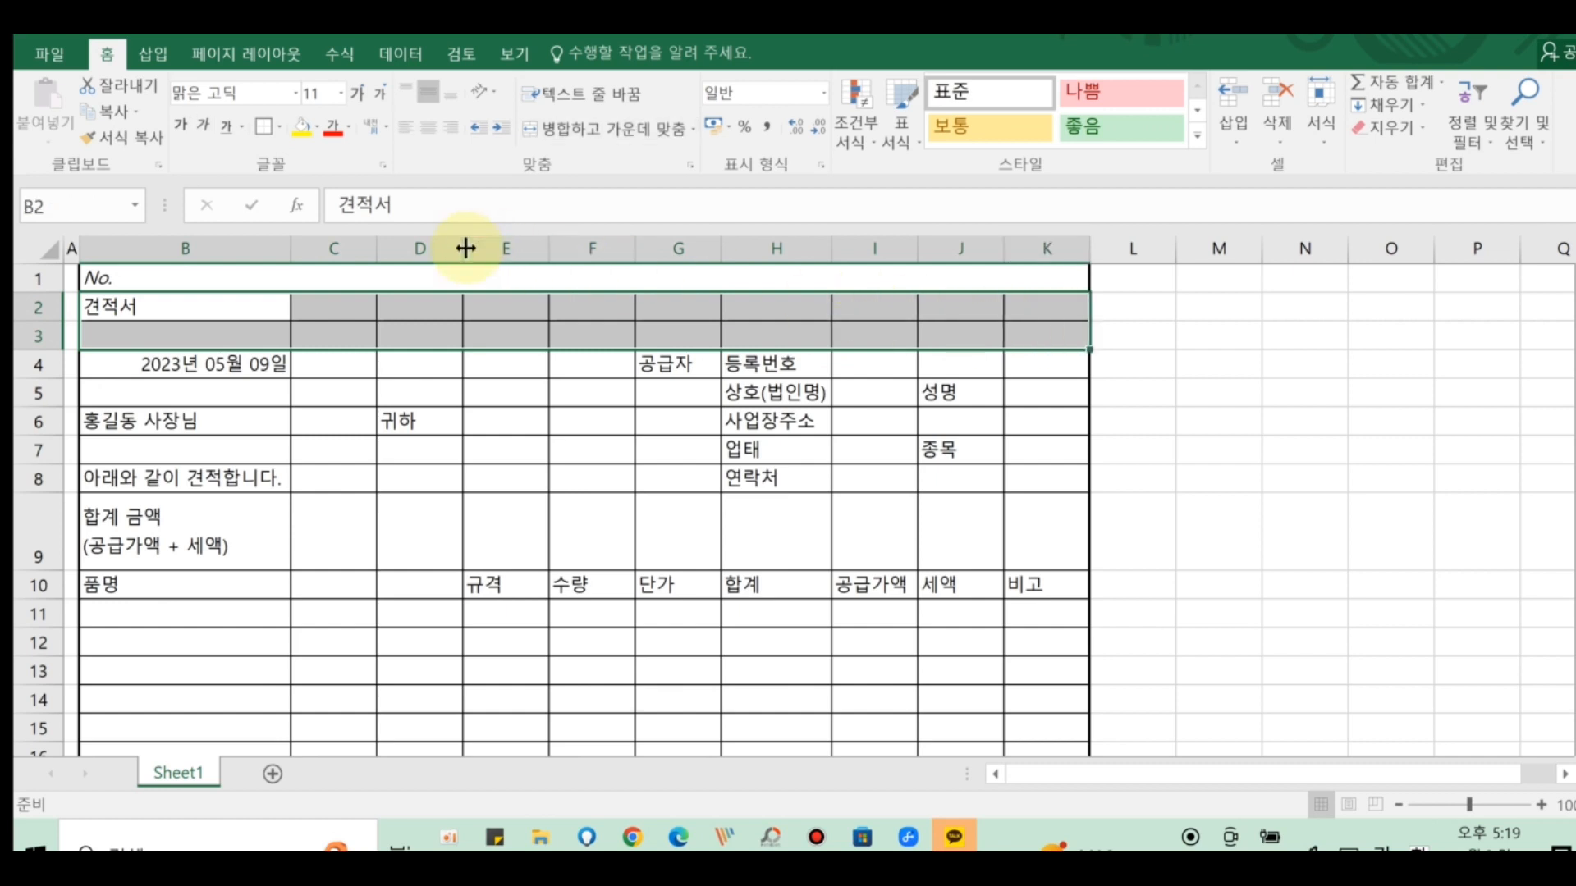
{"action": "left_click", "coordinate": [598, 132]}
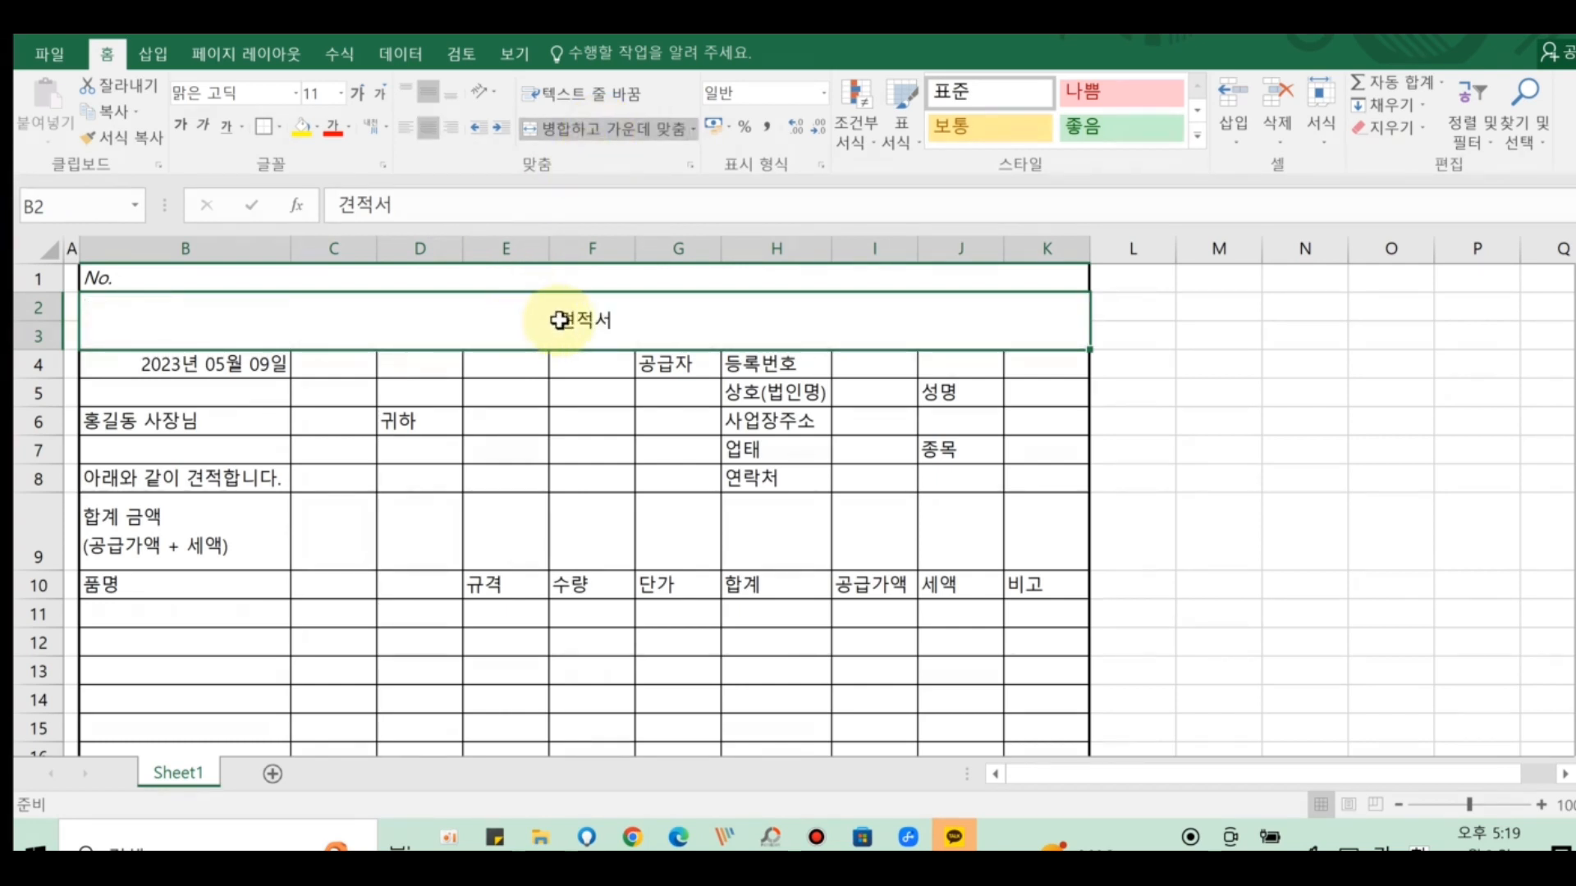
- Make the title text "견적서" in B2 bold and set its font size to 24
{"action": "double_click", "coordinate": [564, 321]}
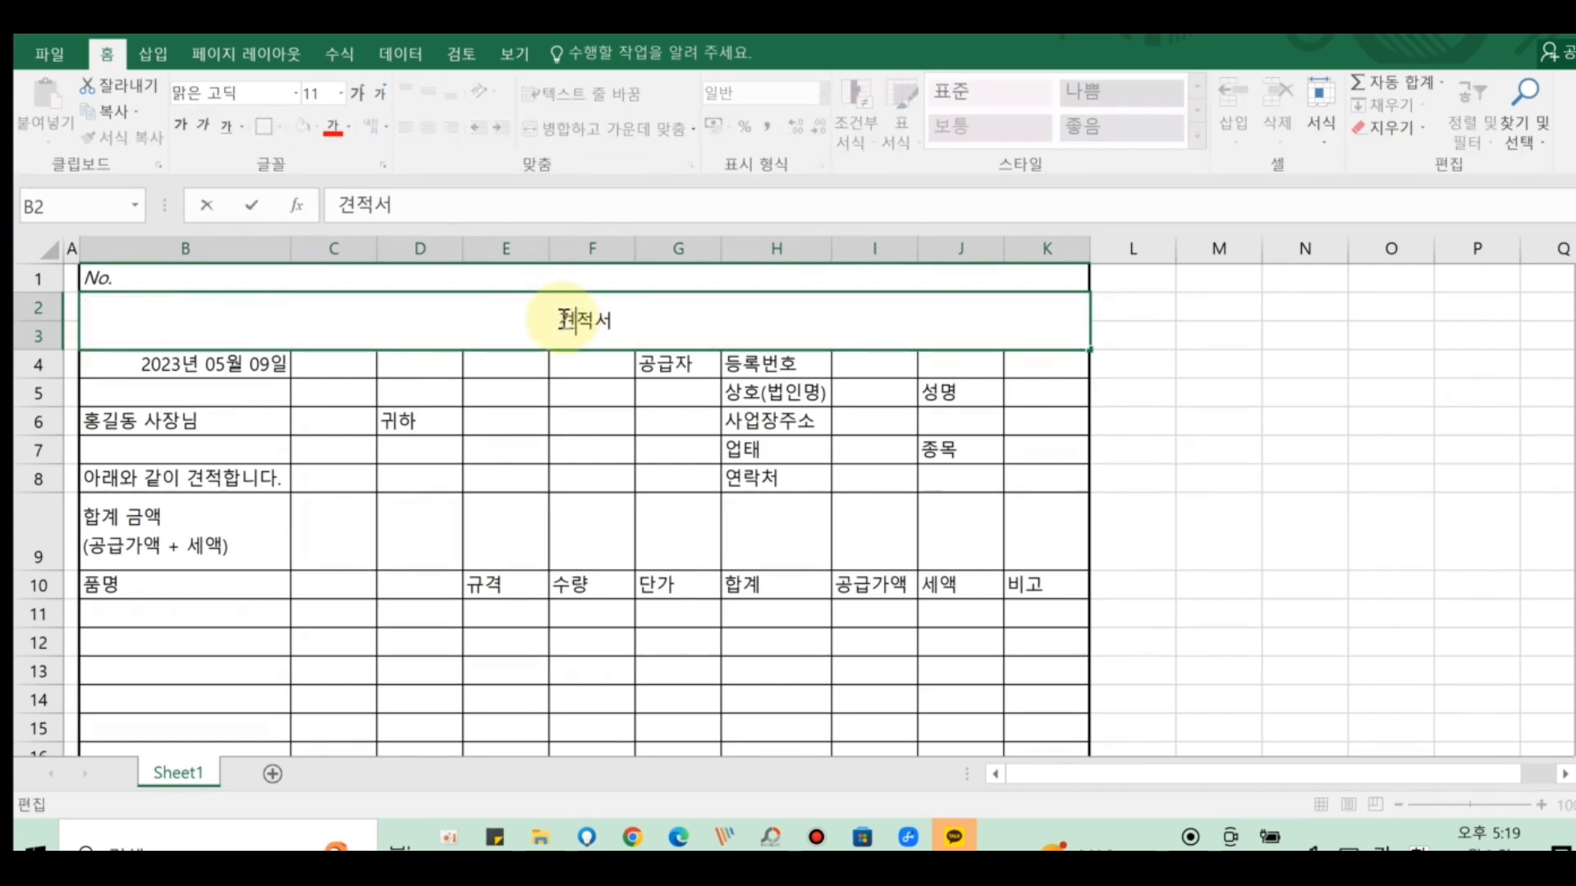
{"action": "left_click_drag", "start_coordinate": [563, 321], "coordinate": [650, 326]}
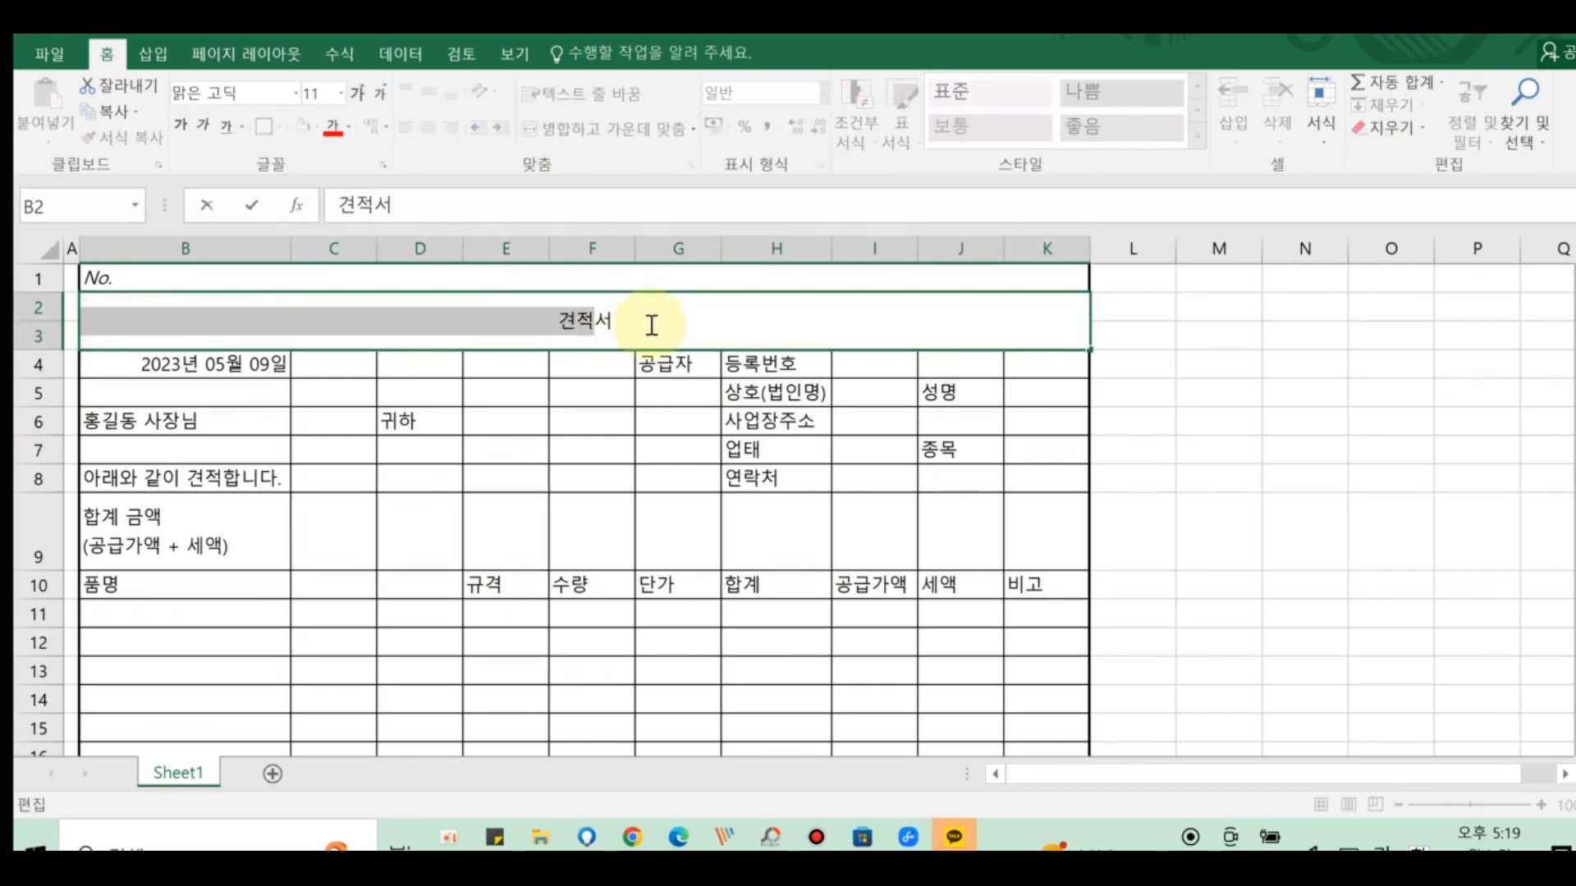
{"action": "left_click", "coordinate": [179, 124]}
{"action": "left_click", "coordinate": [342, 95]}
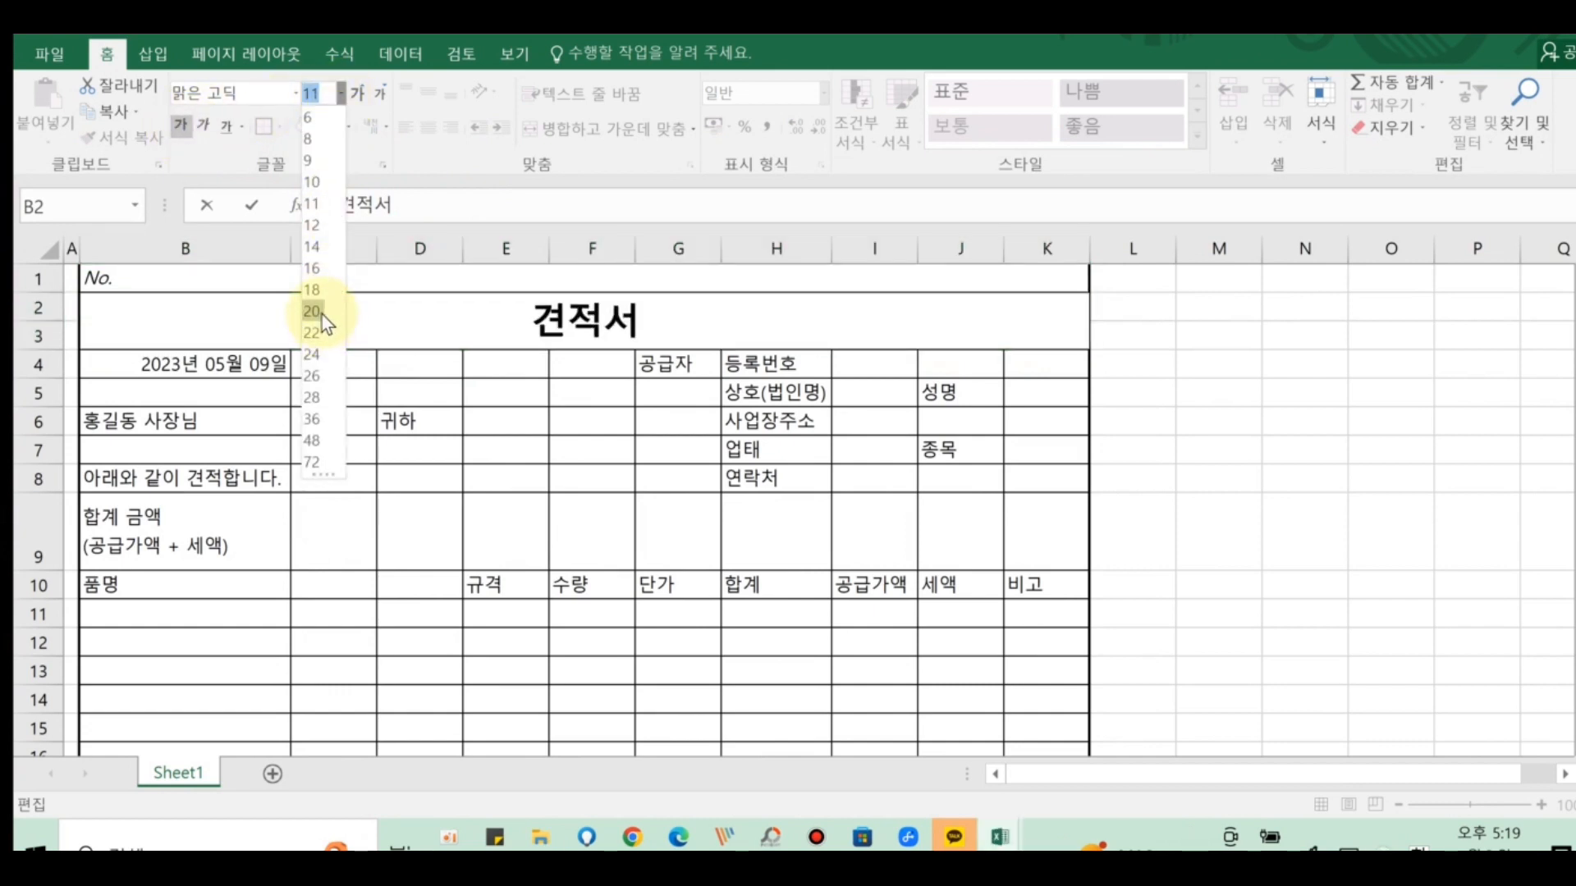
{"action": "left_click", "coordinate": [313, 355]}
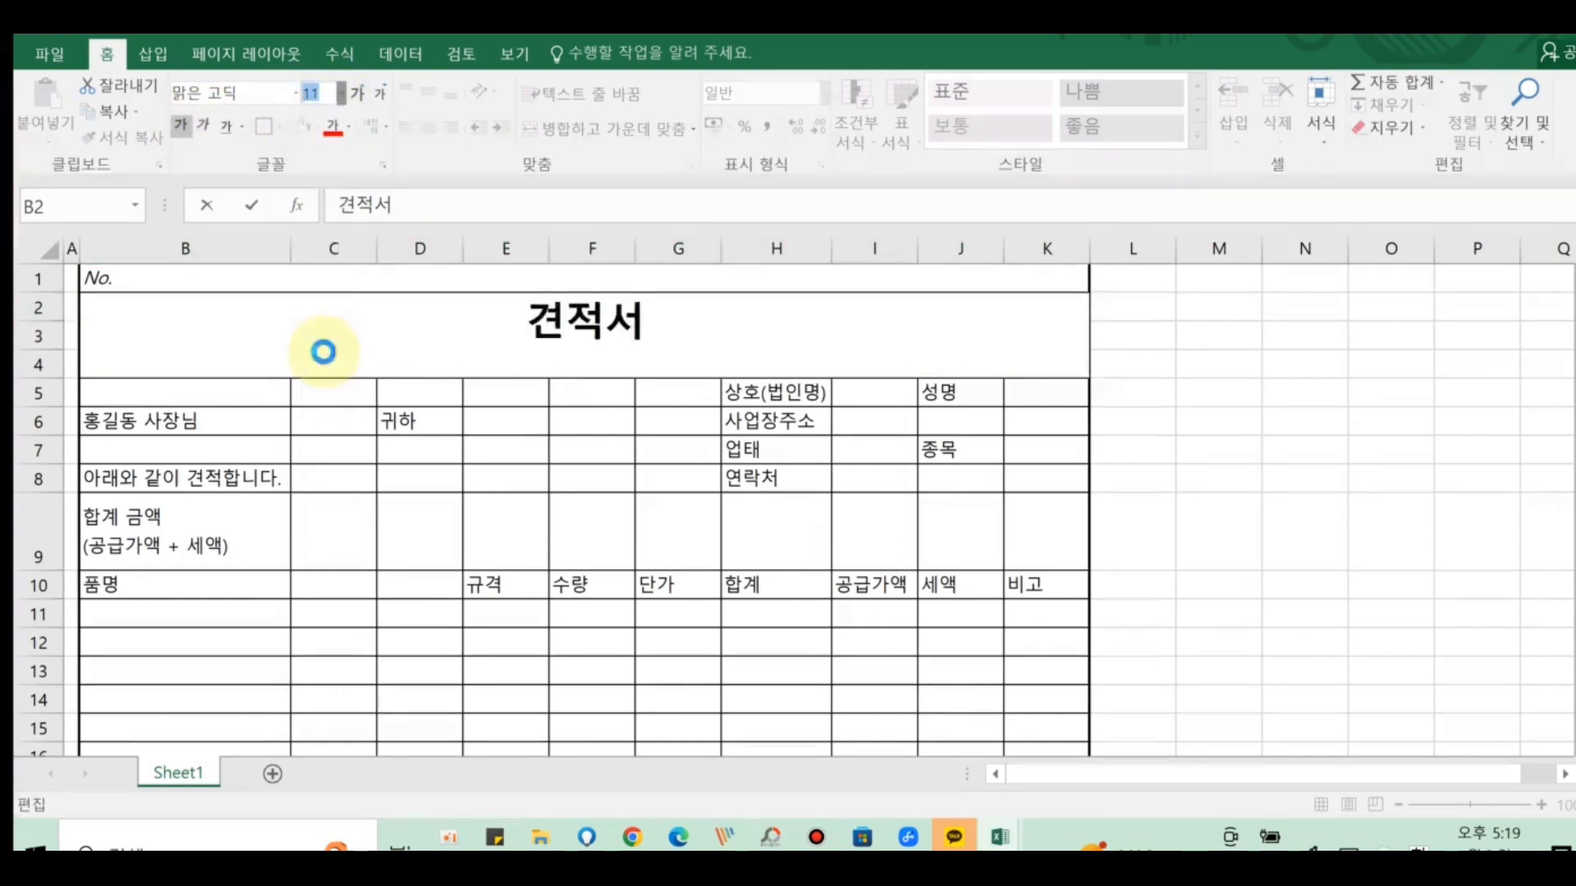
- Insert spaces between the title's characters in B2 so it reads "견 적 서"
{"action": "left_click", "coordinate": [566, 334]}
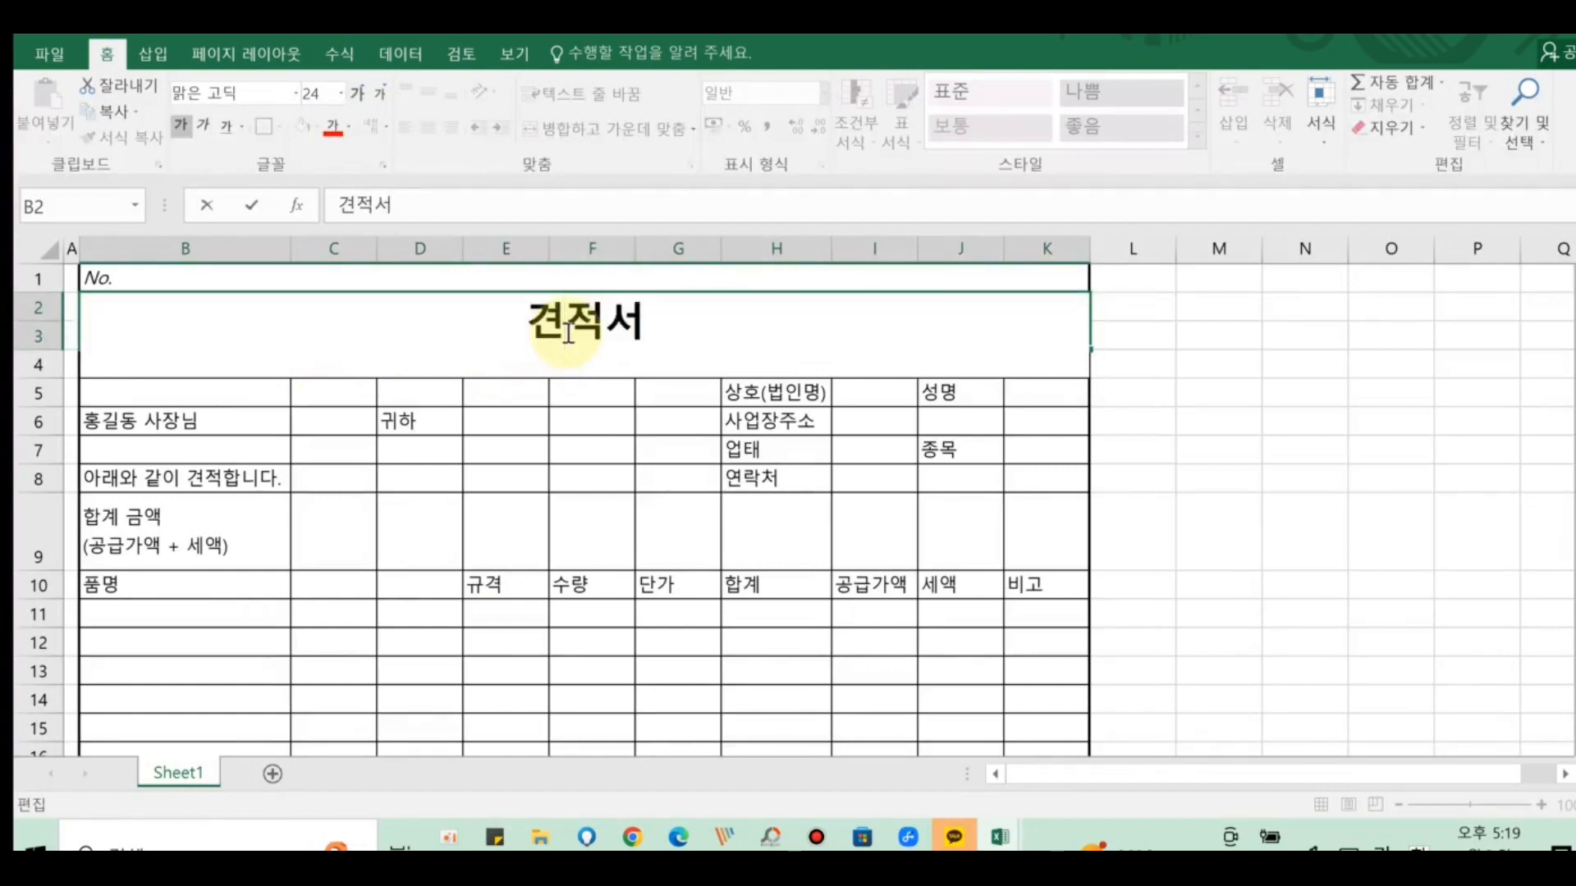
{"action": "left_click", "coordinate": [628, 330]}
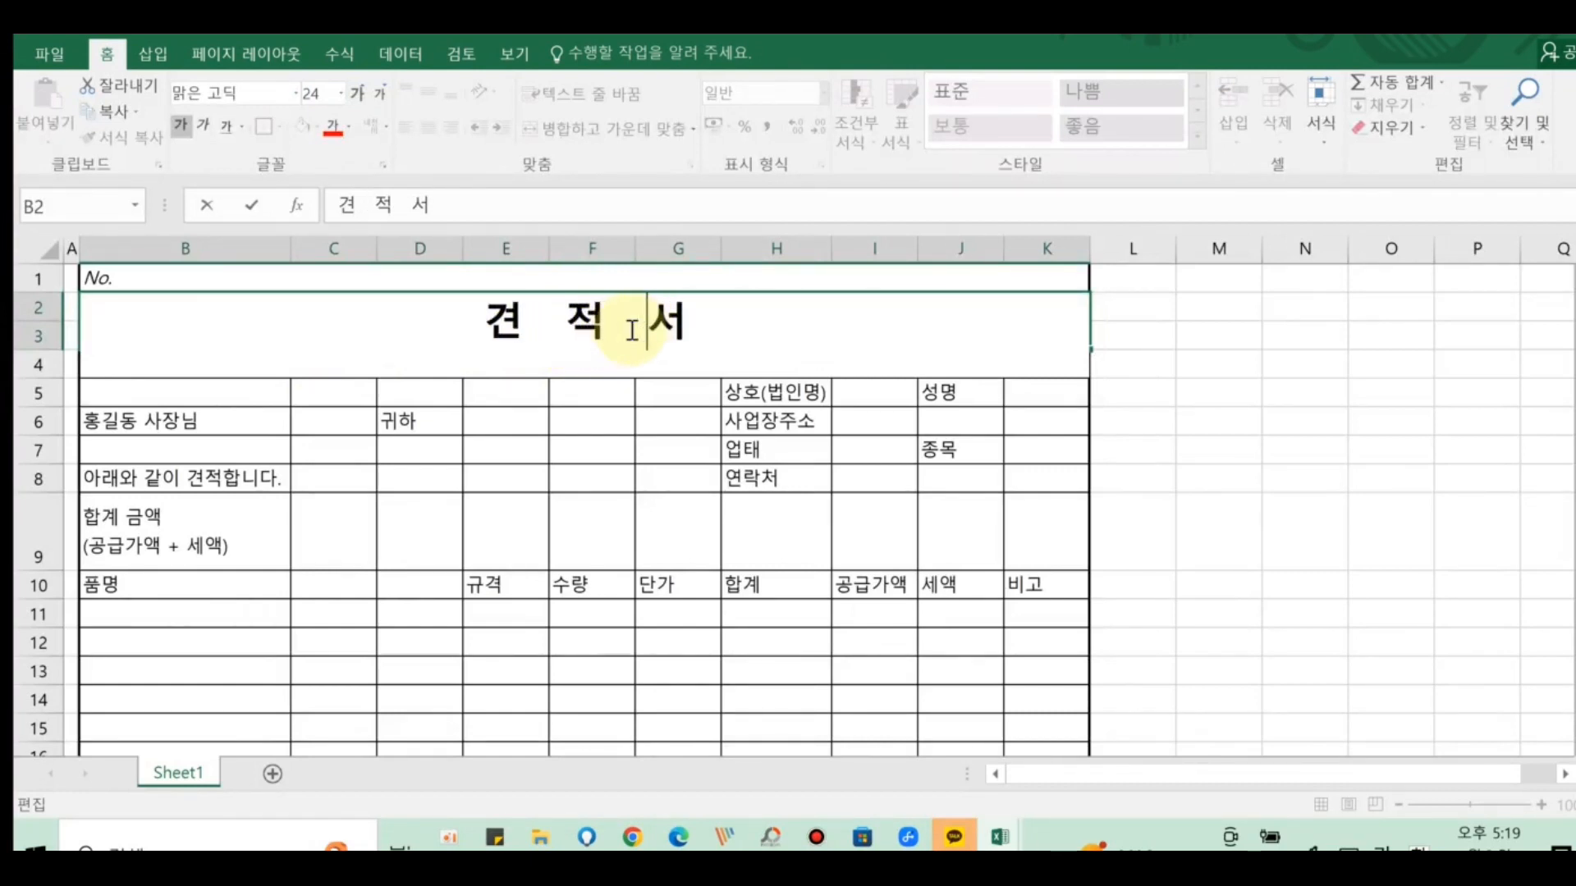
{"action": "left_click", "coordinate": [698, 324]}
{"action": "left_click", "coordinate": [468, 329]}
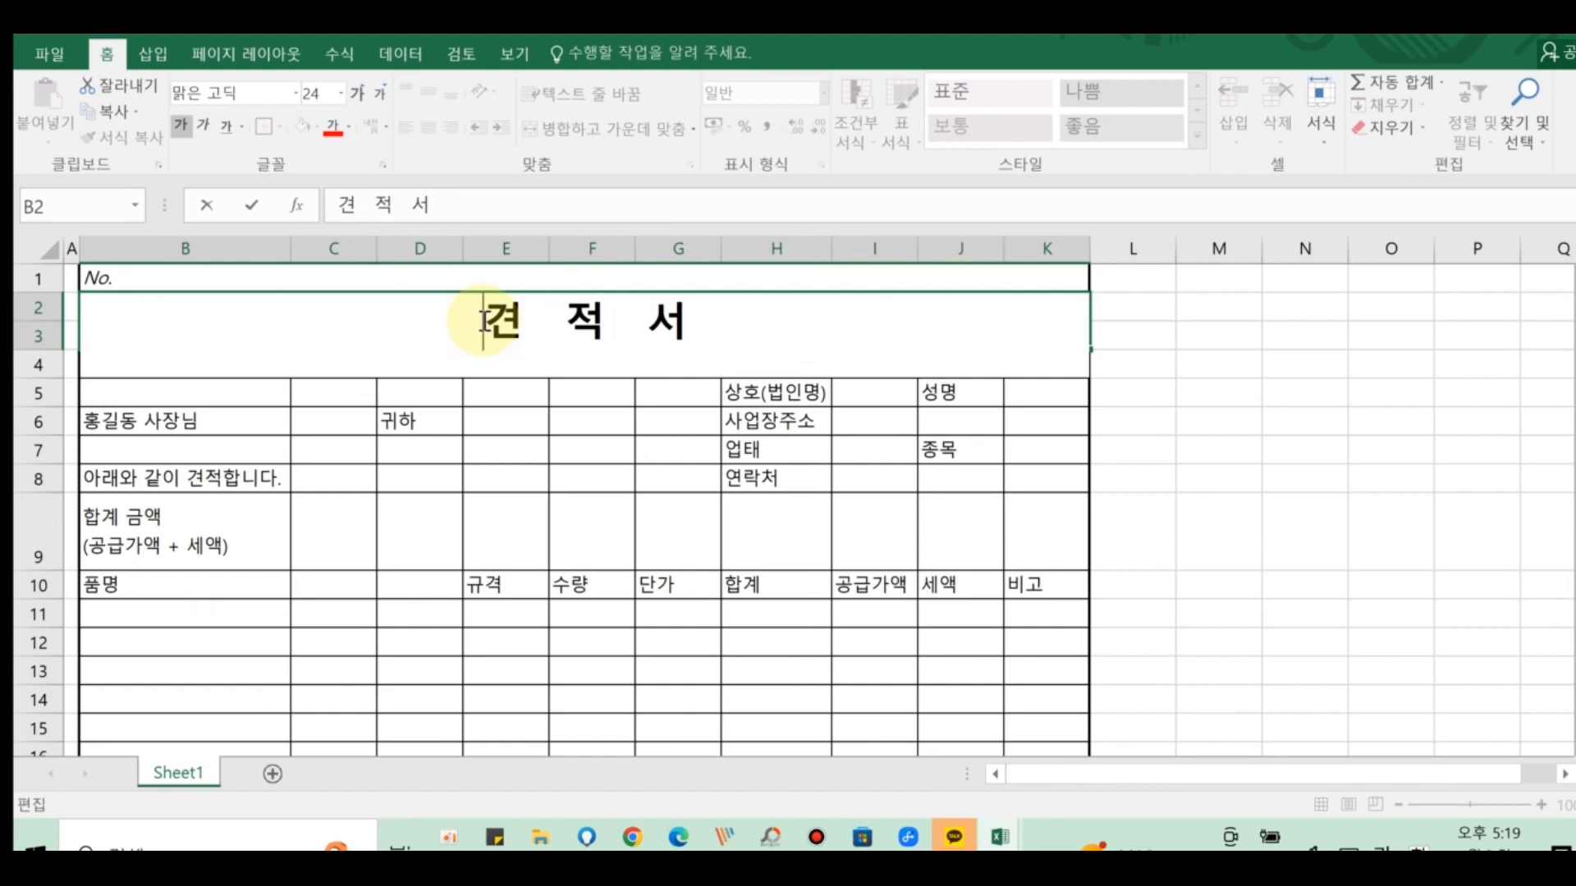
{"action": "left_click_drag", "start_coordinate": [485, 321], "coordinate": [755, 340]}
{"action": "left_click", "coordinate": [622, 341]}
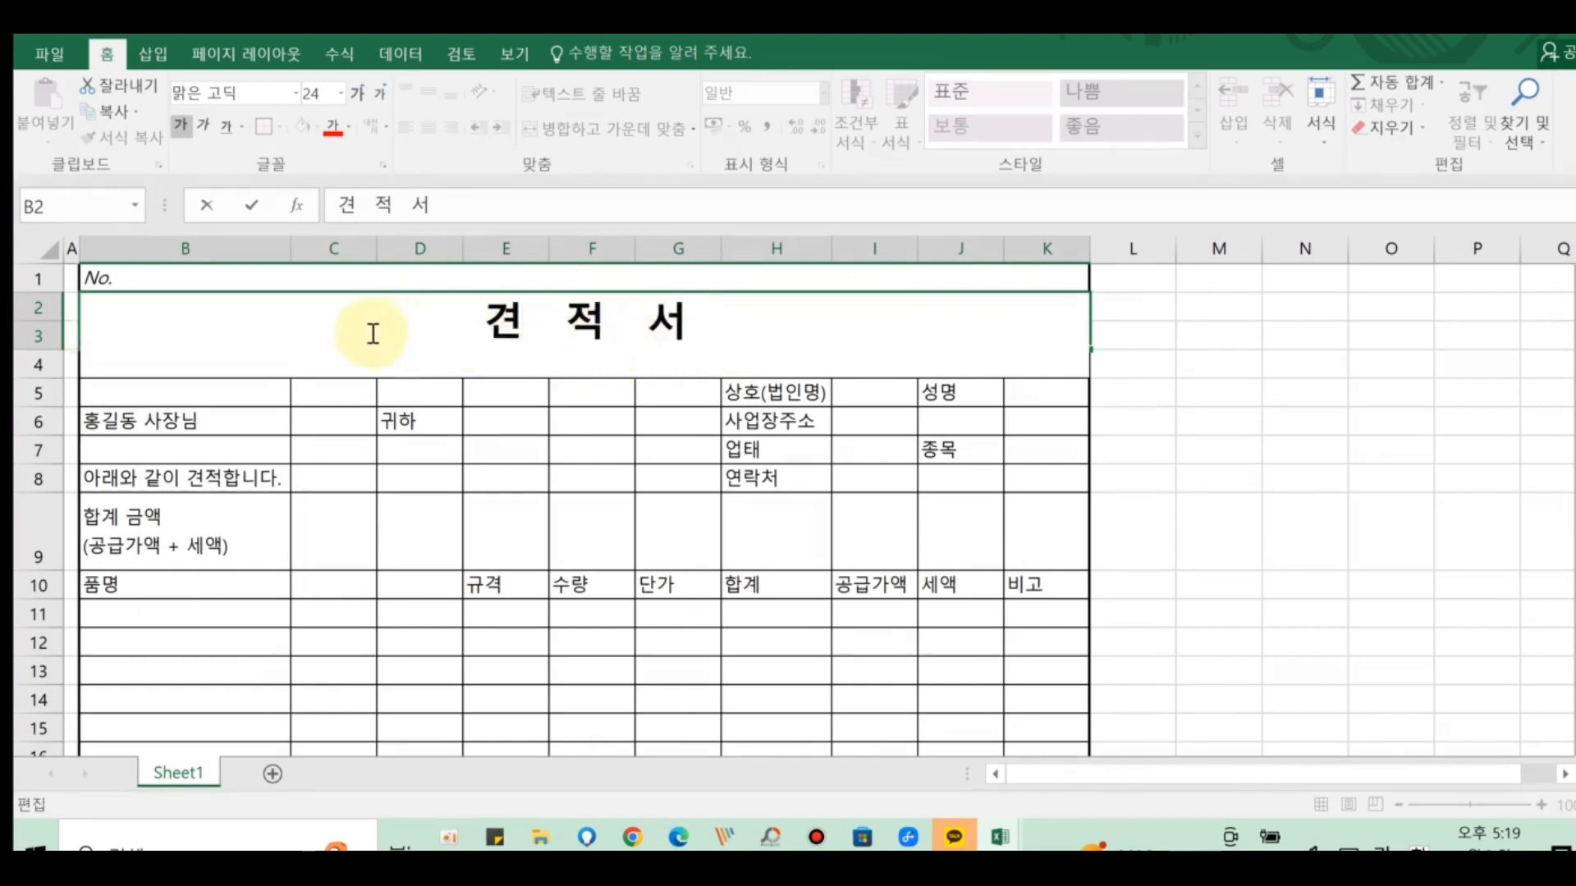
{"action": "left_click_drag", "start_coordinate": [411, 323], "coordinate": [725, 326]}
{"action": "right_click", "coordinate": [724, 326]}
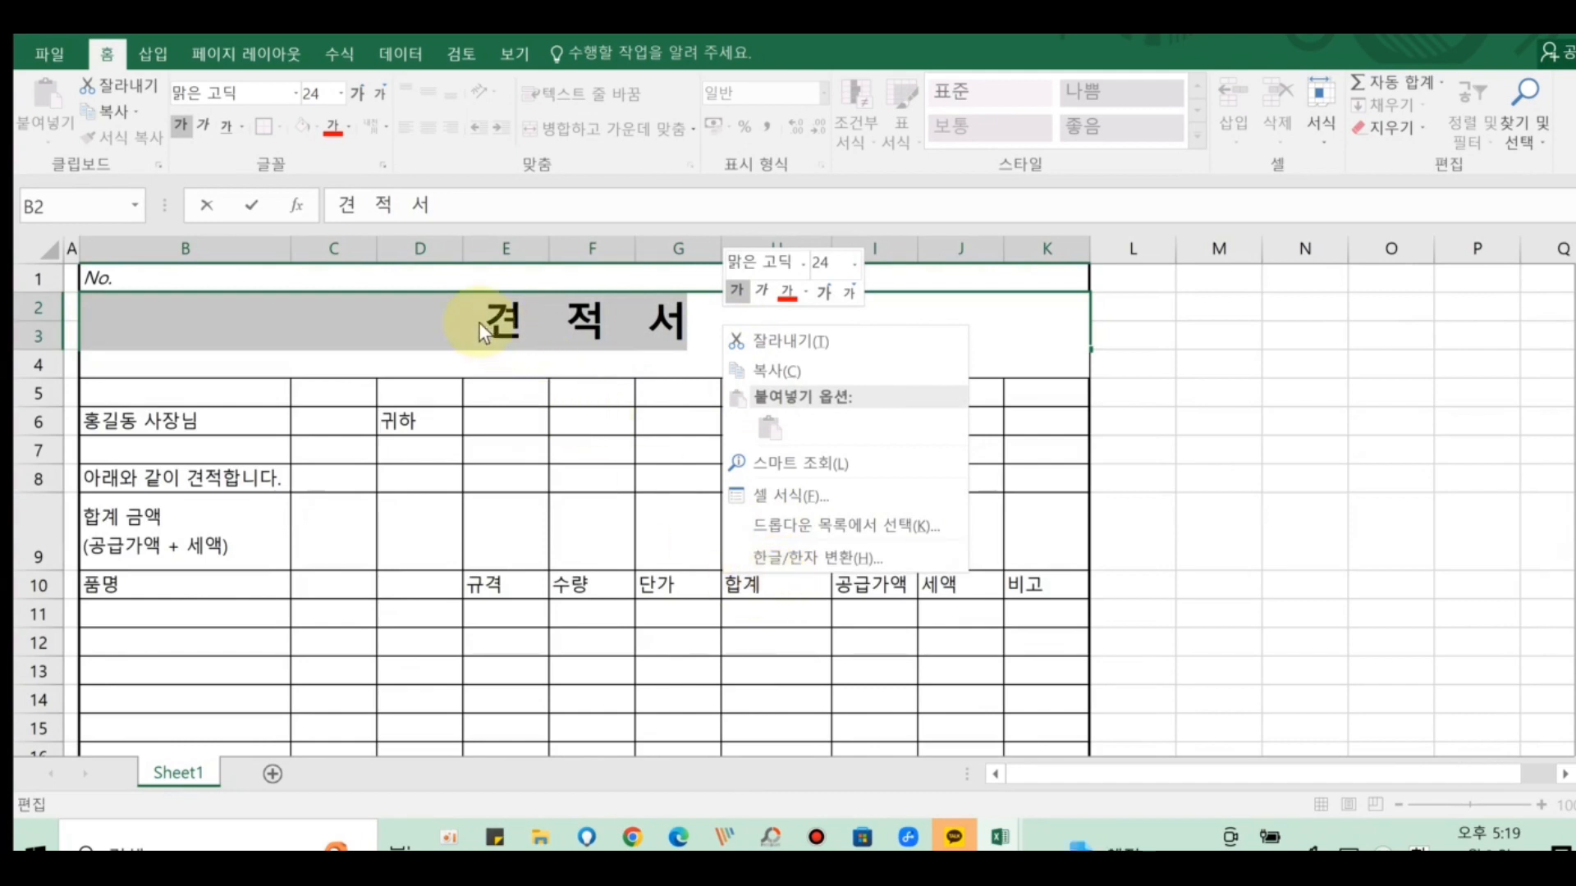
{"action": "key", "text": "Escape"}
{"action": "left_click", "coordinate": [369, 327]}
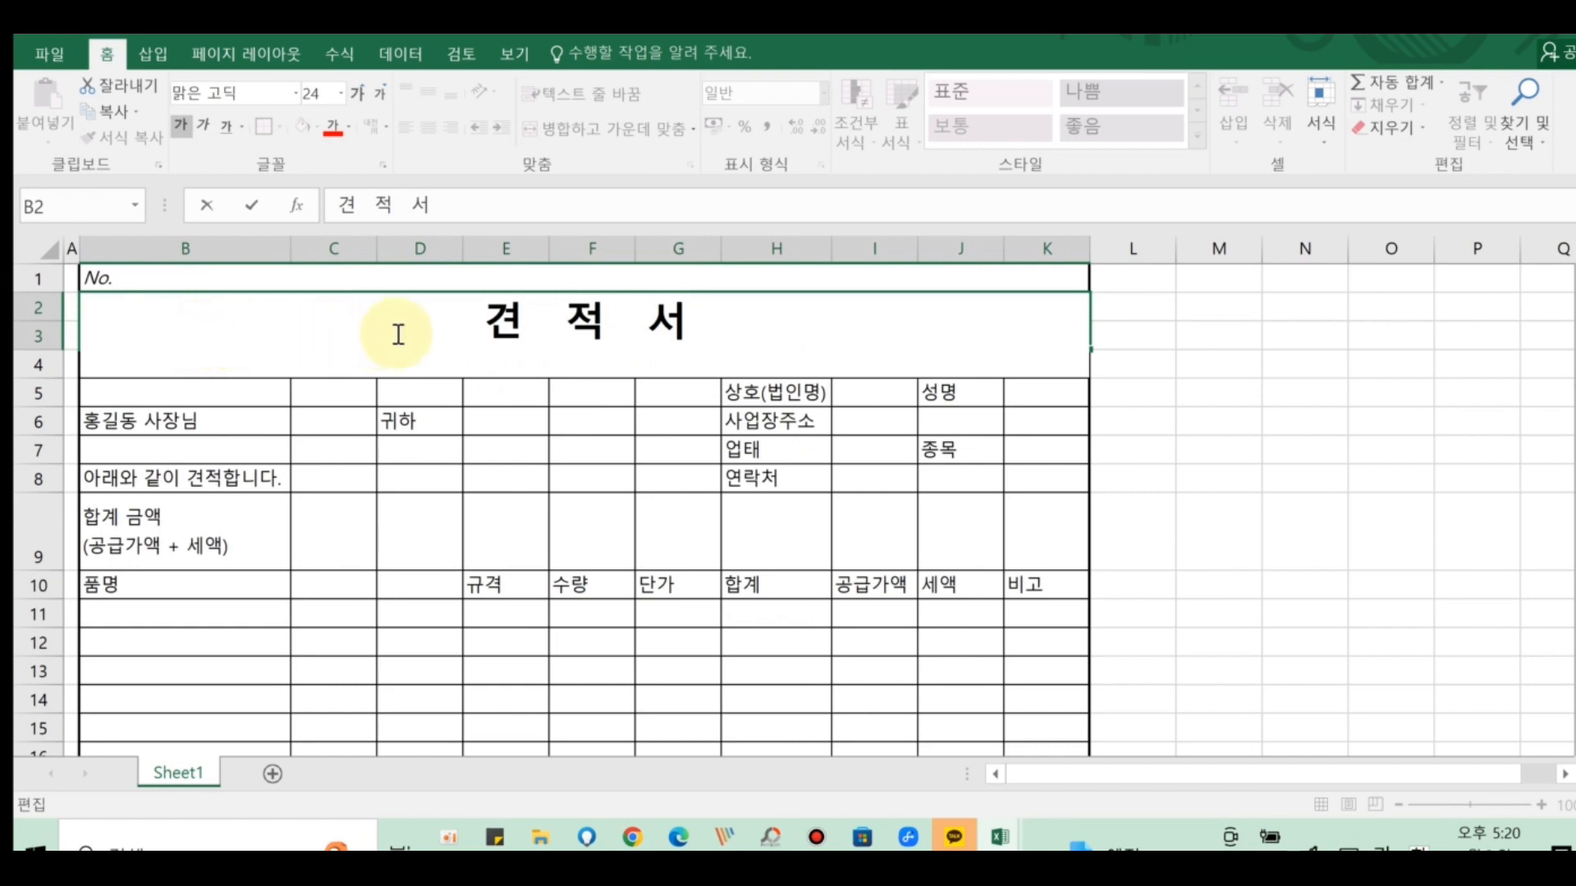
- Finish the title edit, and merge the date row across B4:F4 with the date left-aligned
{"action": "left_click", "coordinate": [488, 495]}
{"action": "left_click", "coordinate": [436, 309]}
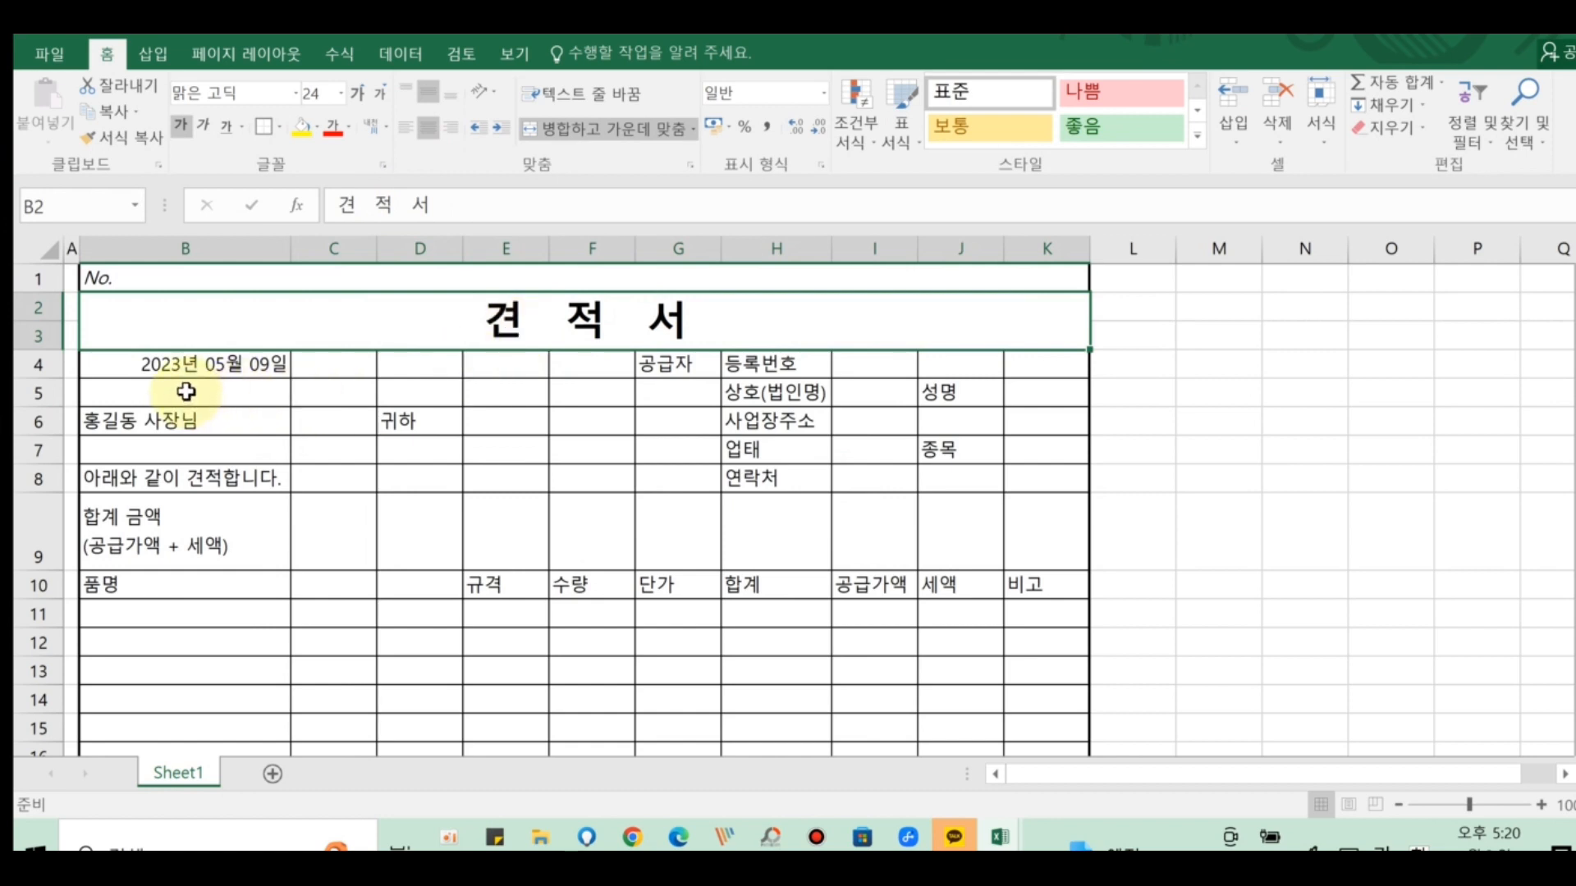
{"action": "left_click", "coordinate": [134, 366]}
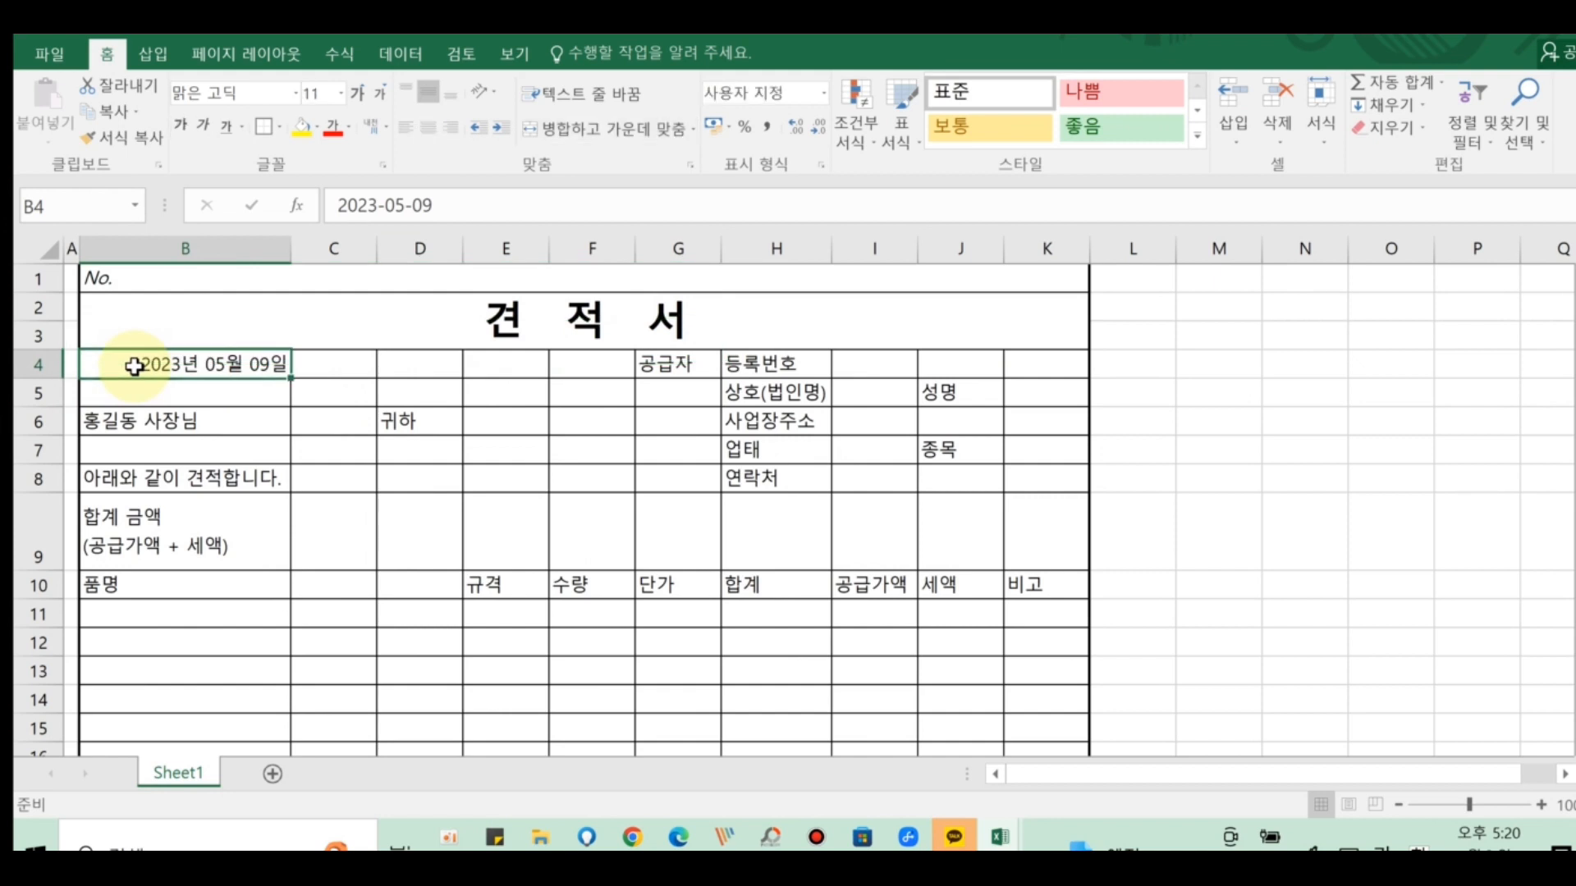
{"action": "left_click_drag", "start_coordinate": [133, 366], "coordinate": [565, 372]}
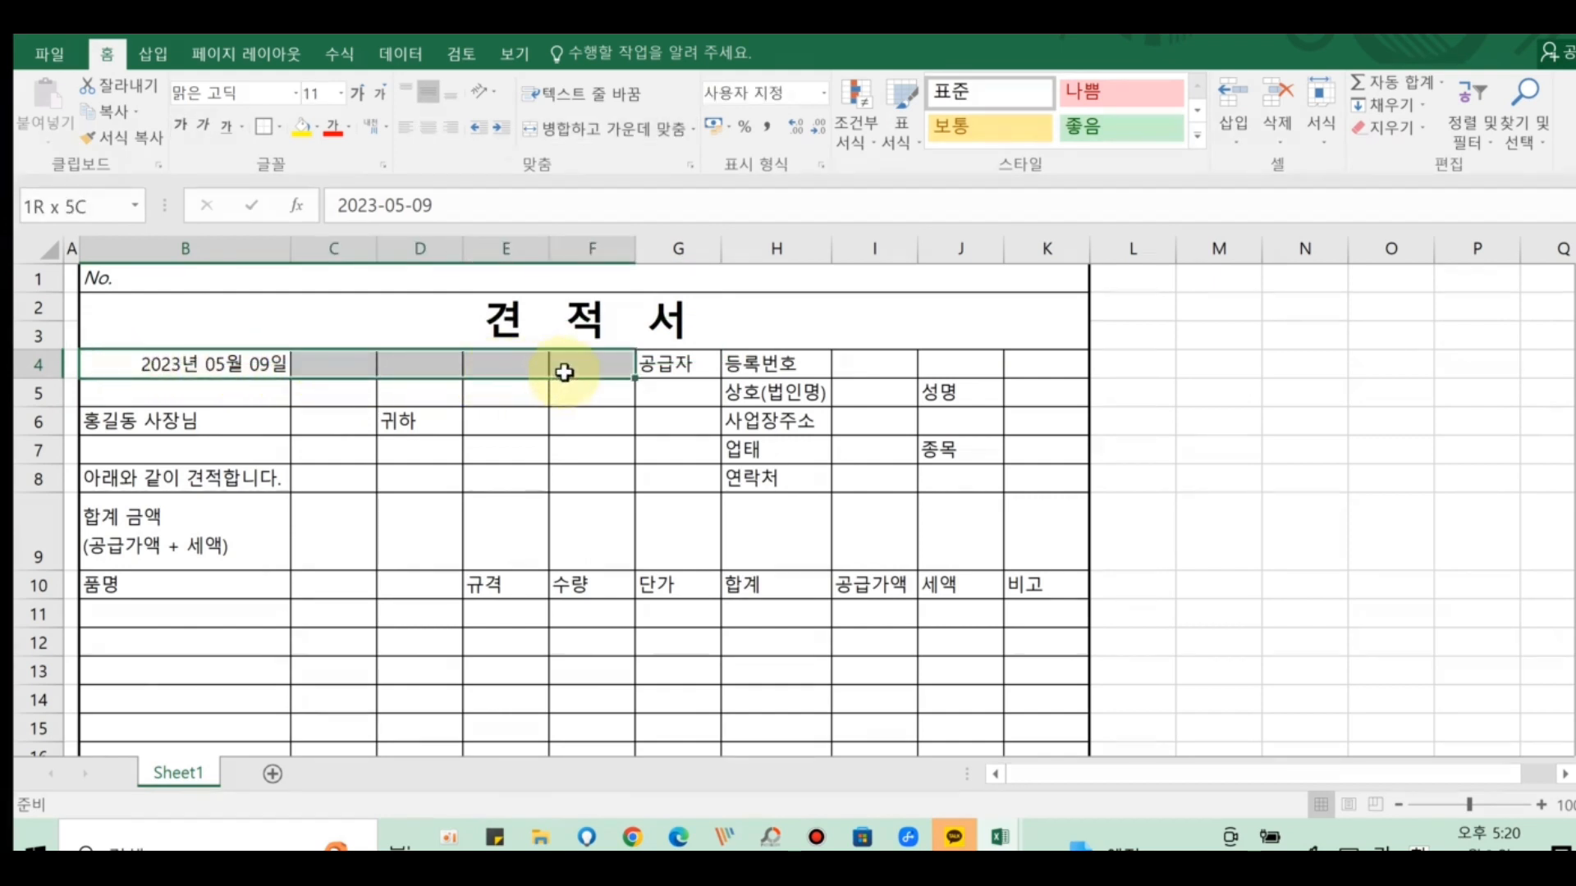
{"action": "left_click", "coordinate": [607, 128]}
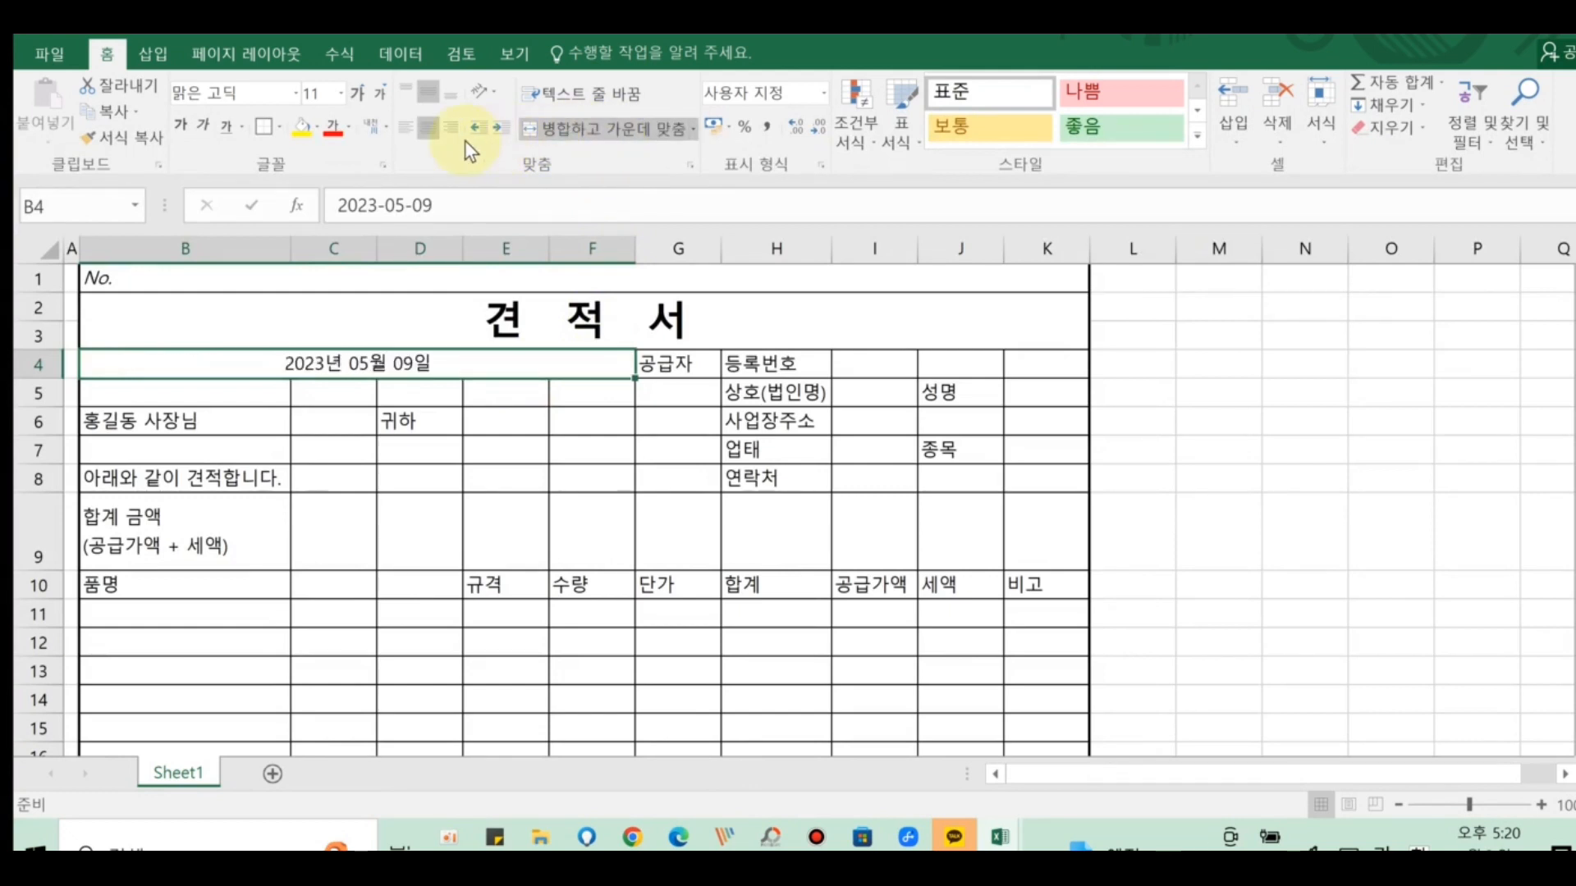
{"action": "left_click", "coordinate": [406, 129]}
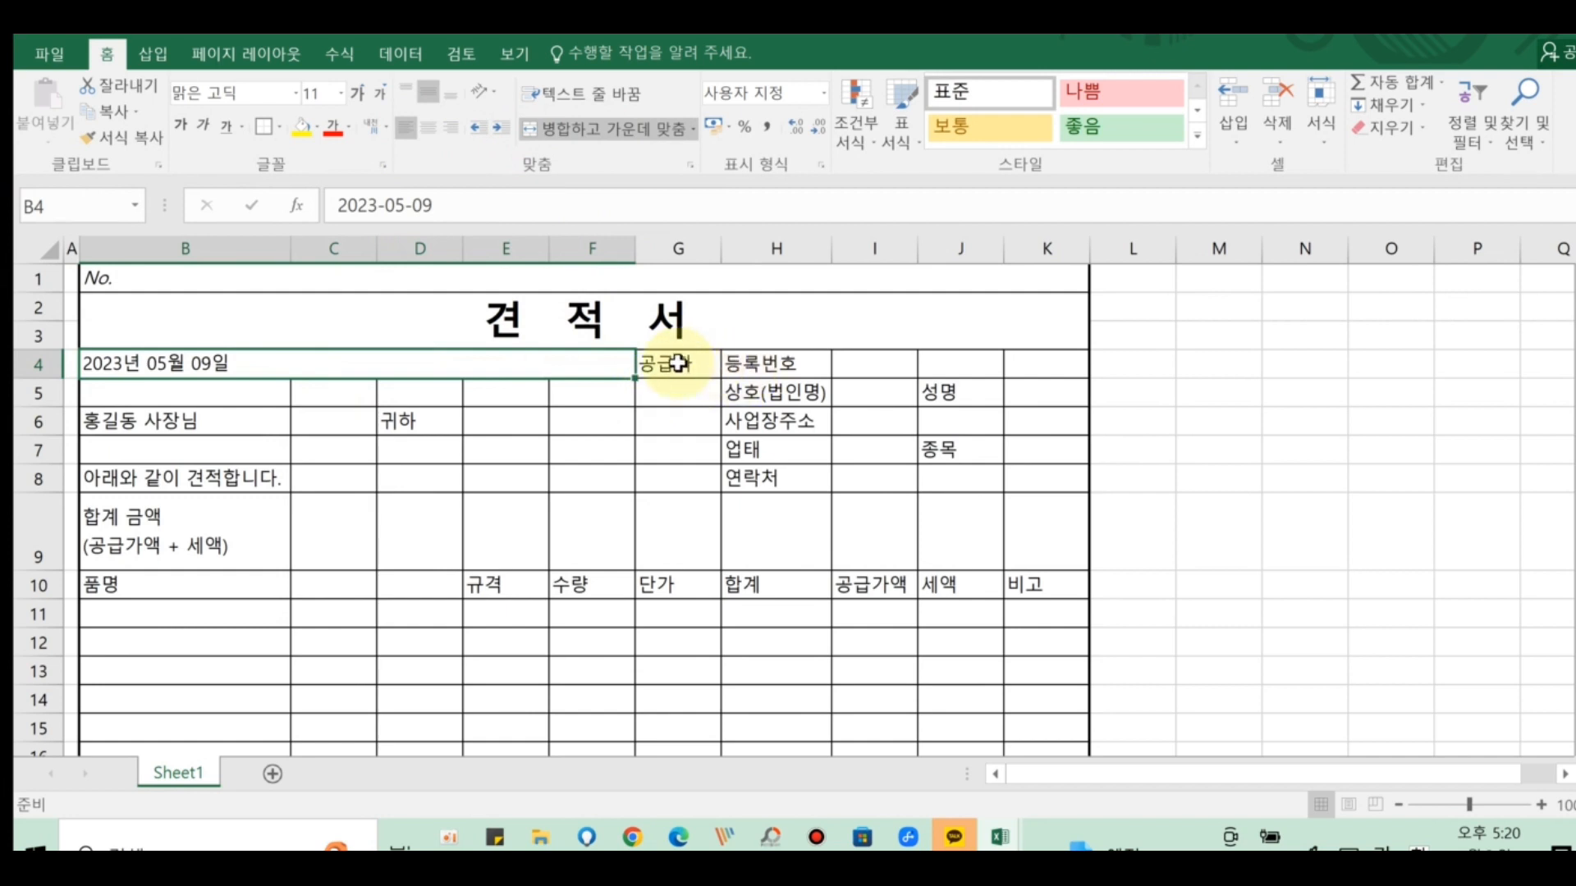
- Apply all borders to the supplier block, range G4:K8
{"action": "left_click_drag", "start_coordinate": [678, 363], "coordinate": [1026, 486]}
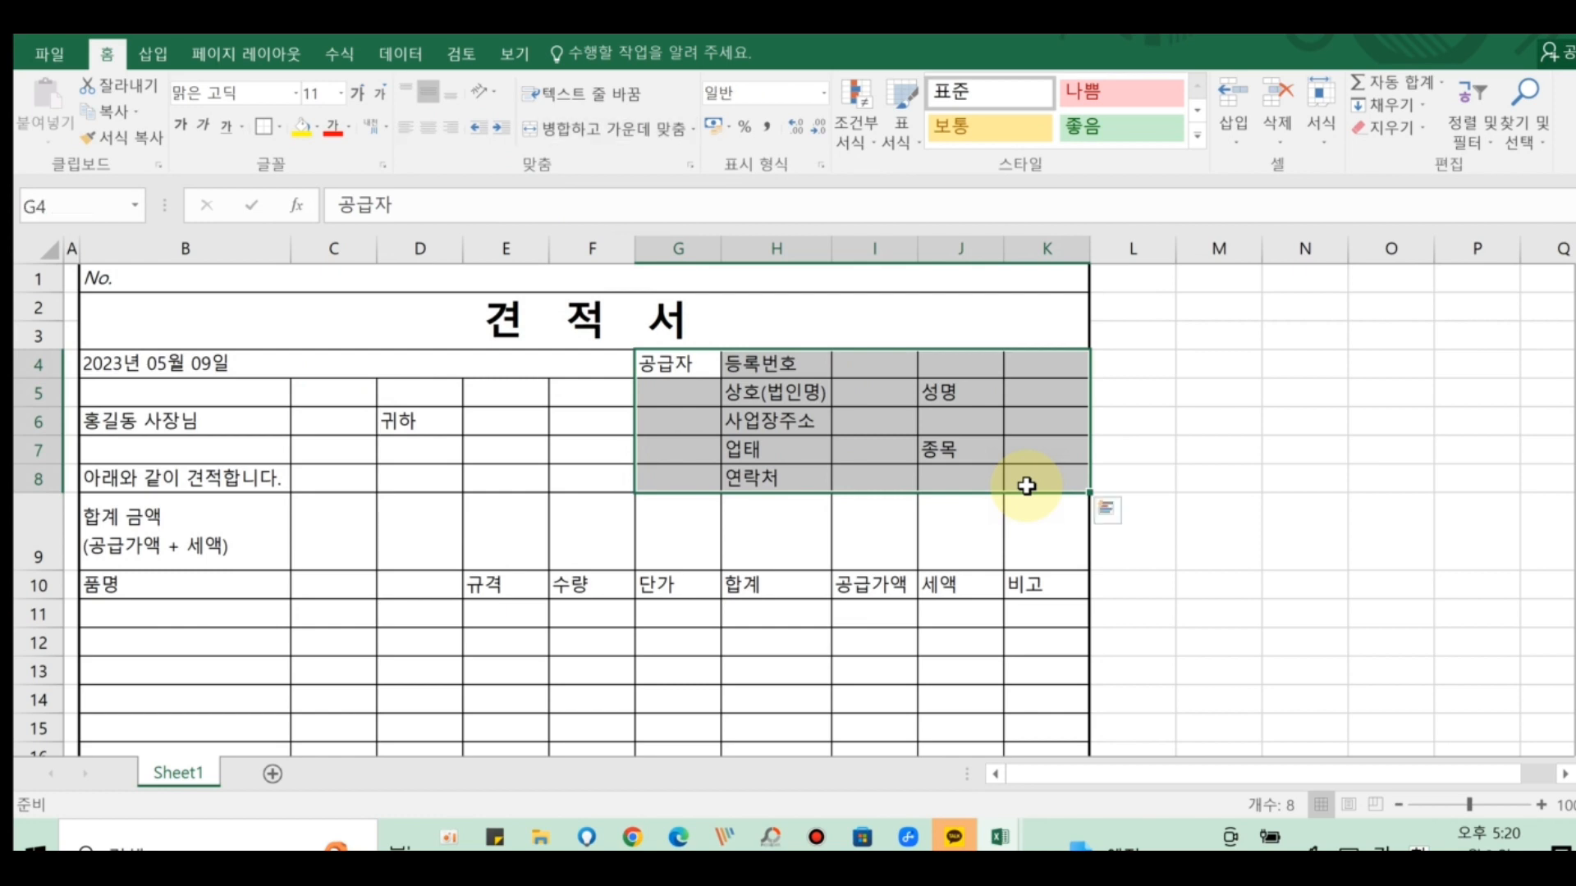
{"action": "left_click", "coordinate": [279, 128]}
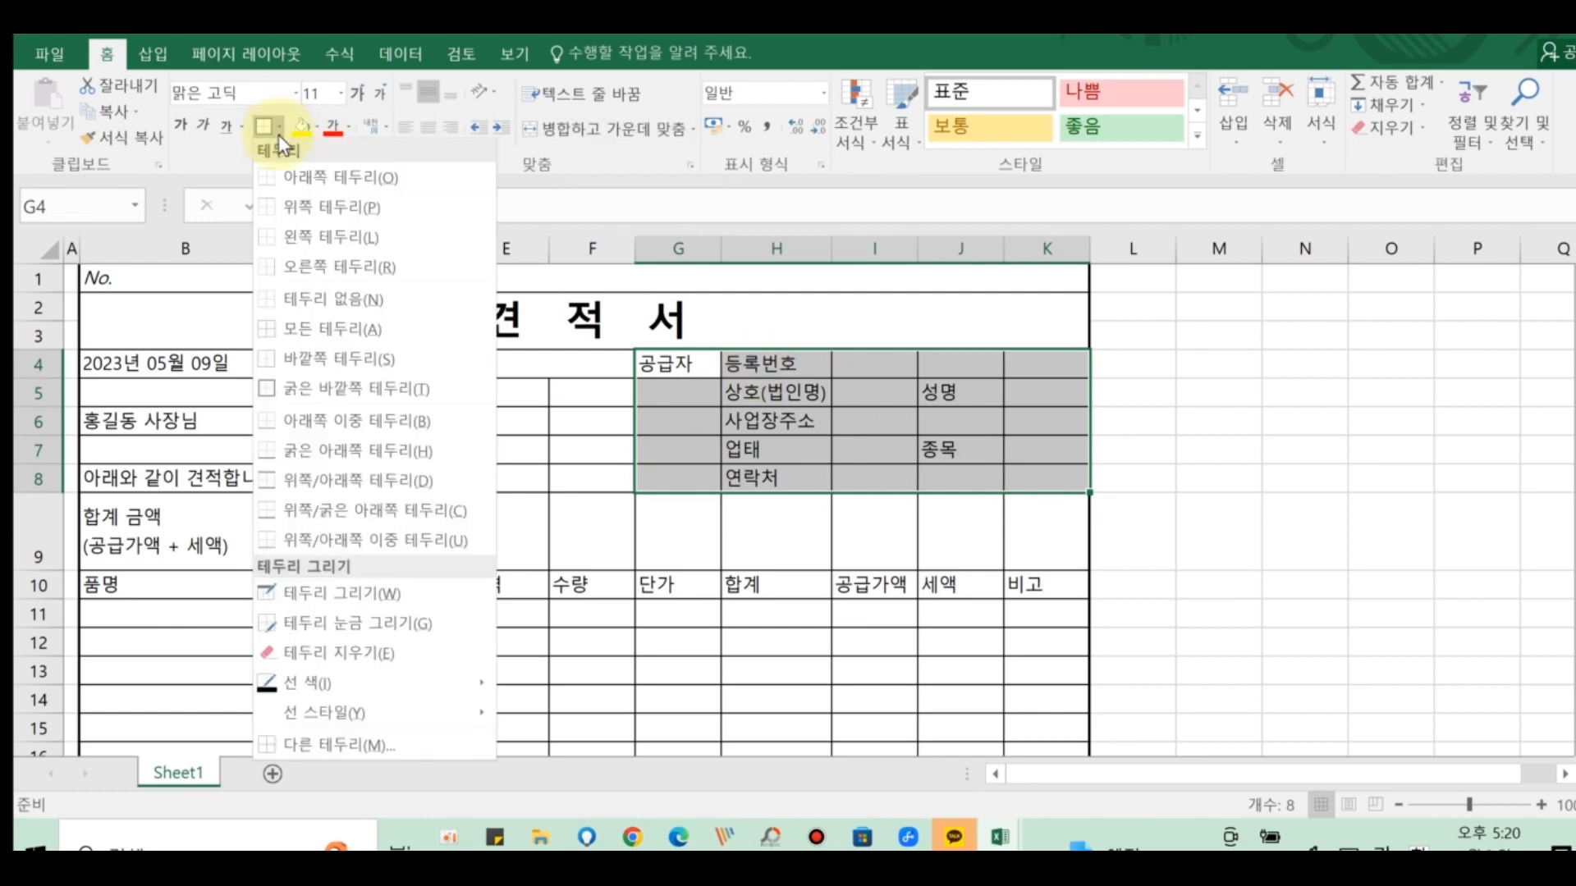
{"action": "left_click", "coordinate": [310, 333]}
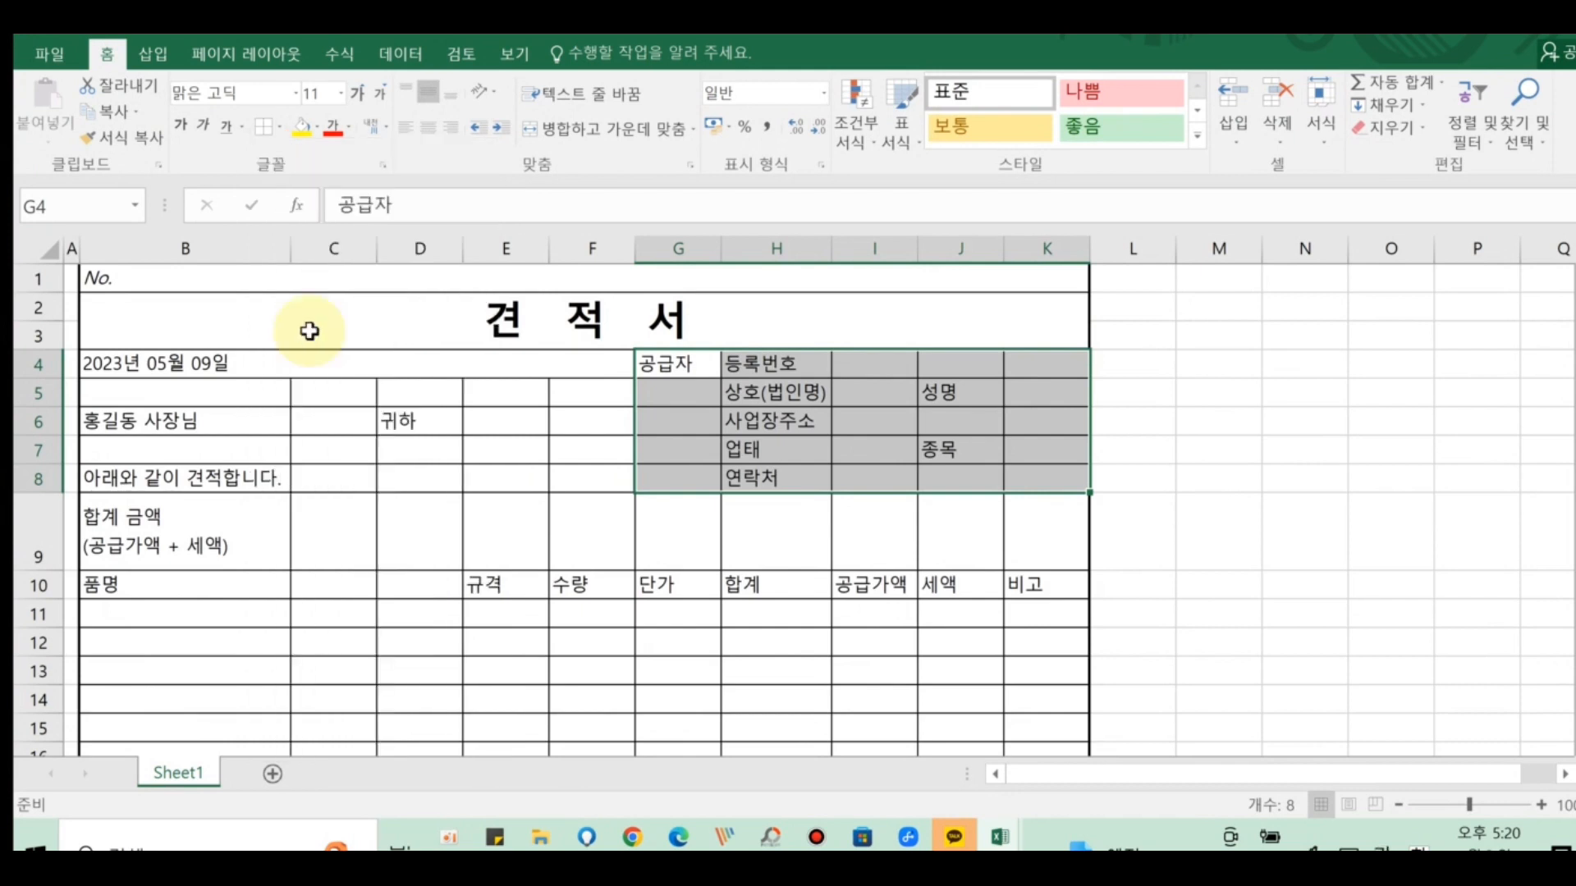
- Give the supplier block G4:K8 thick solid lines for both its outline and its inside borders
{"action": "left_click", "coordinate": [279, 127]}
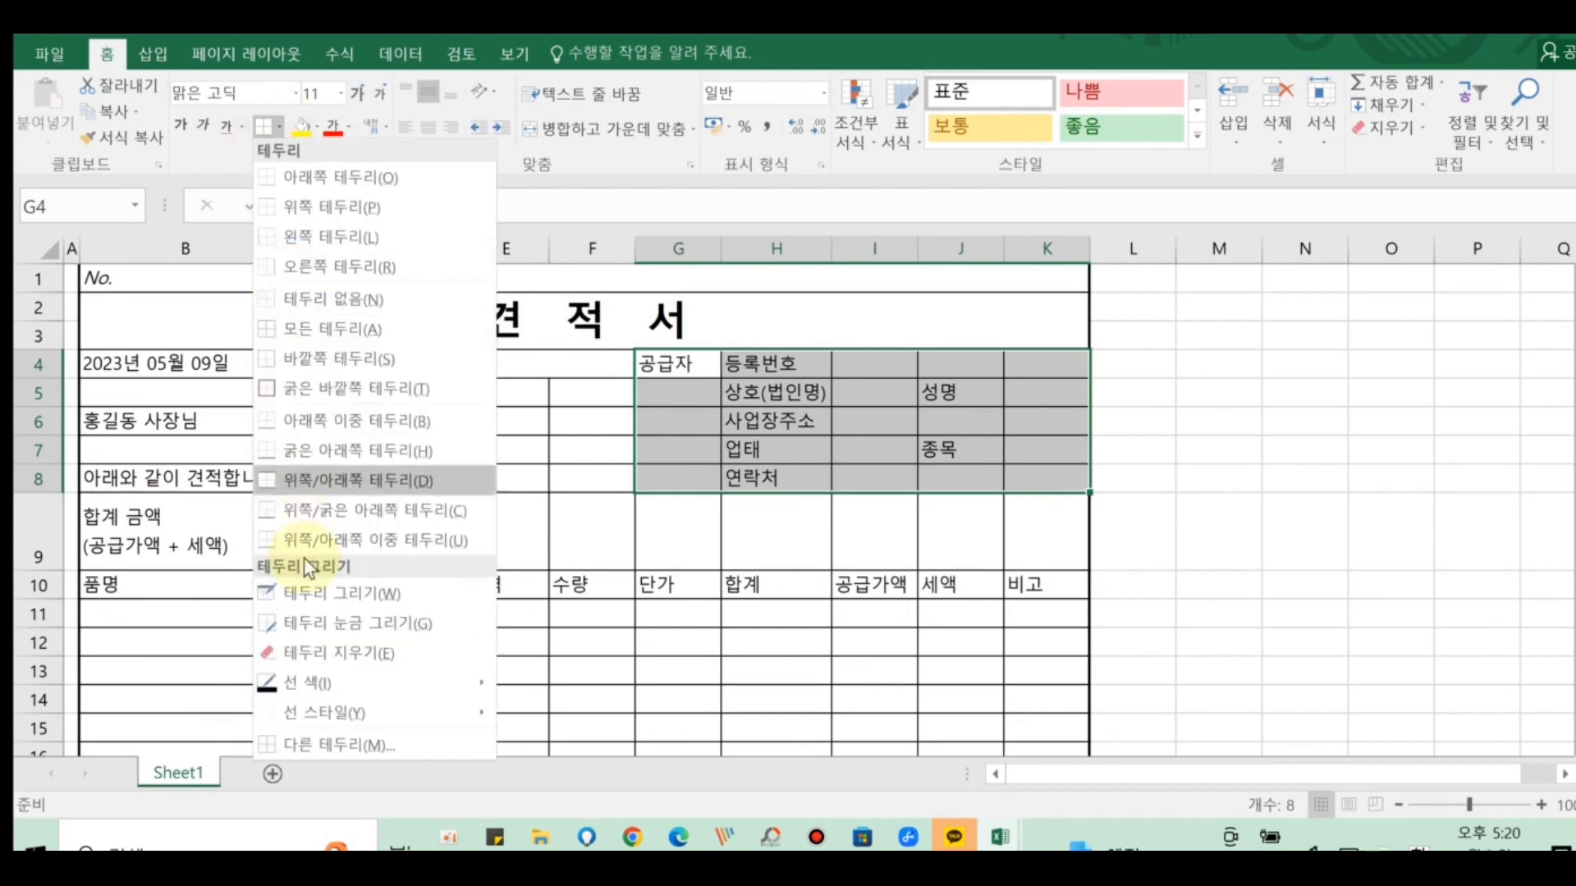
{"action": "left_click", "coordinate": [312, 745]}
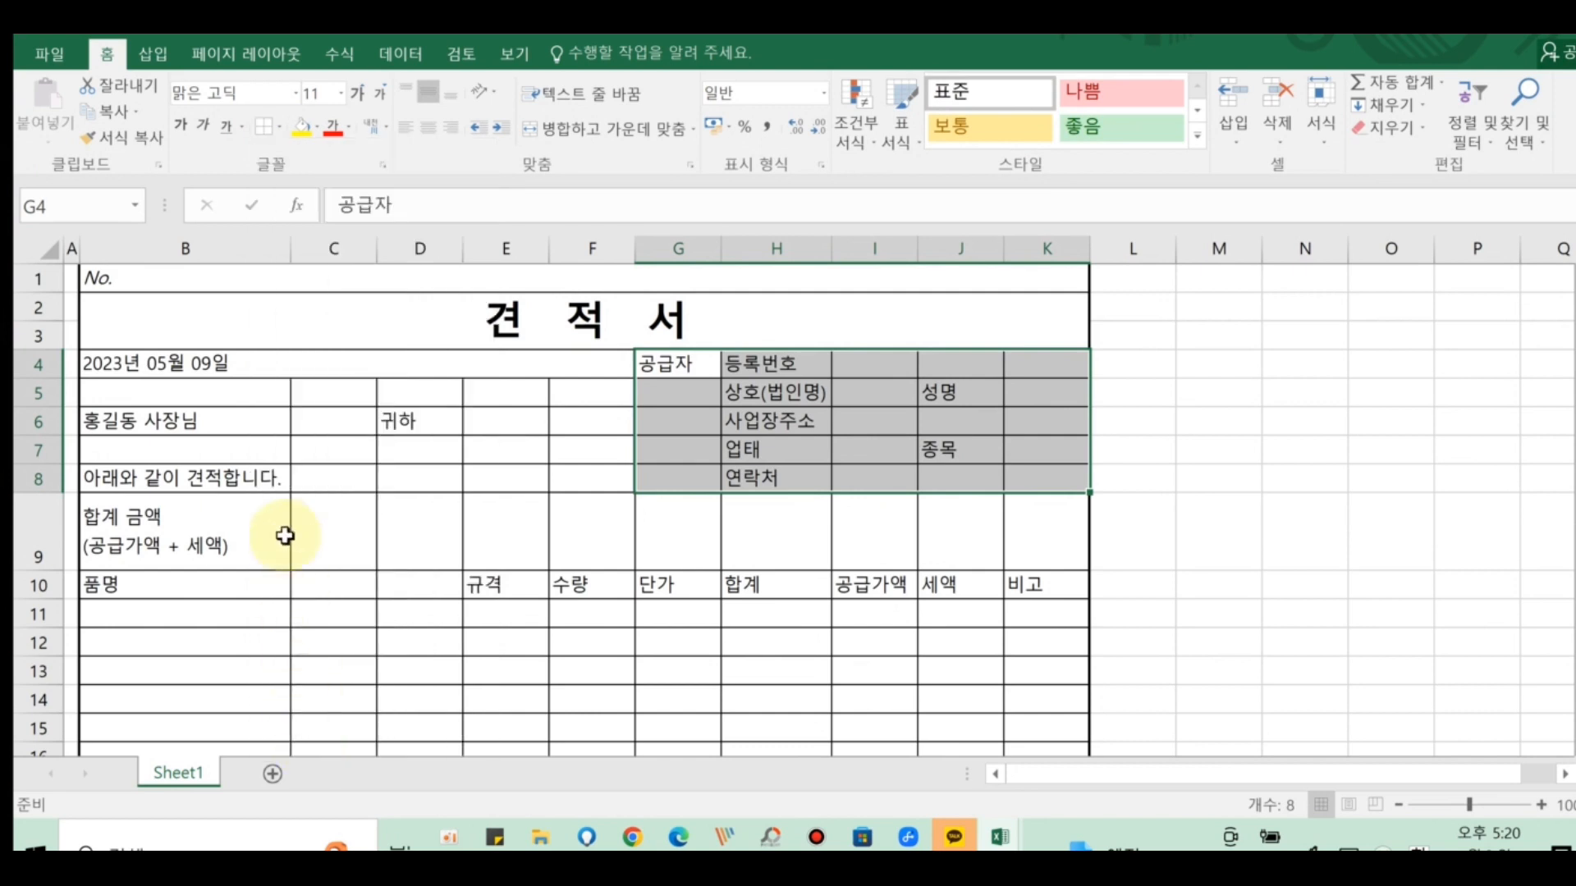
{"action": "left_click", "coordinate": [877, 390]}
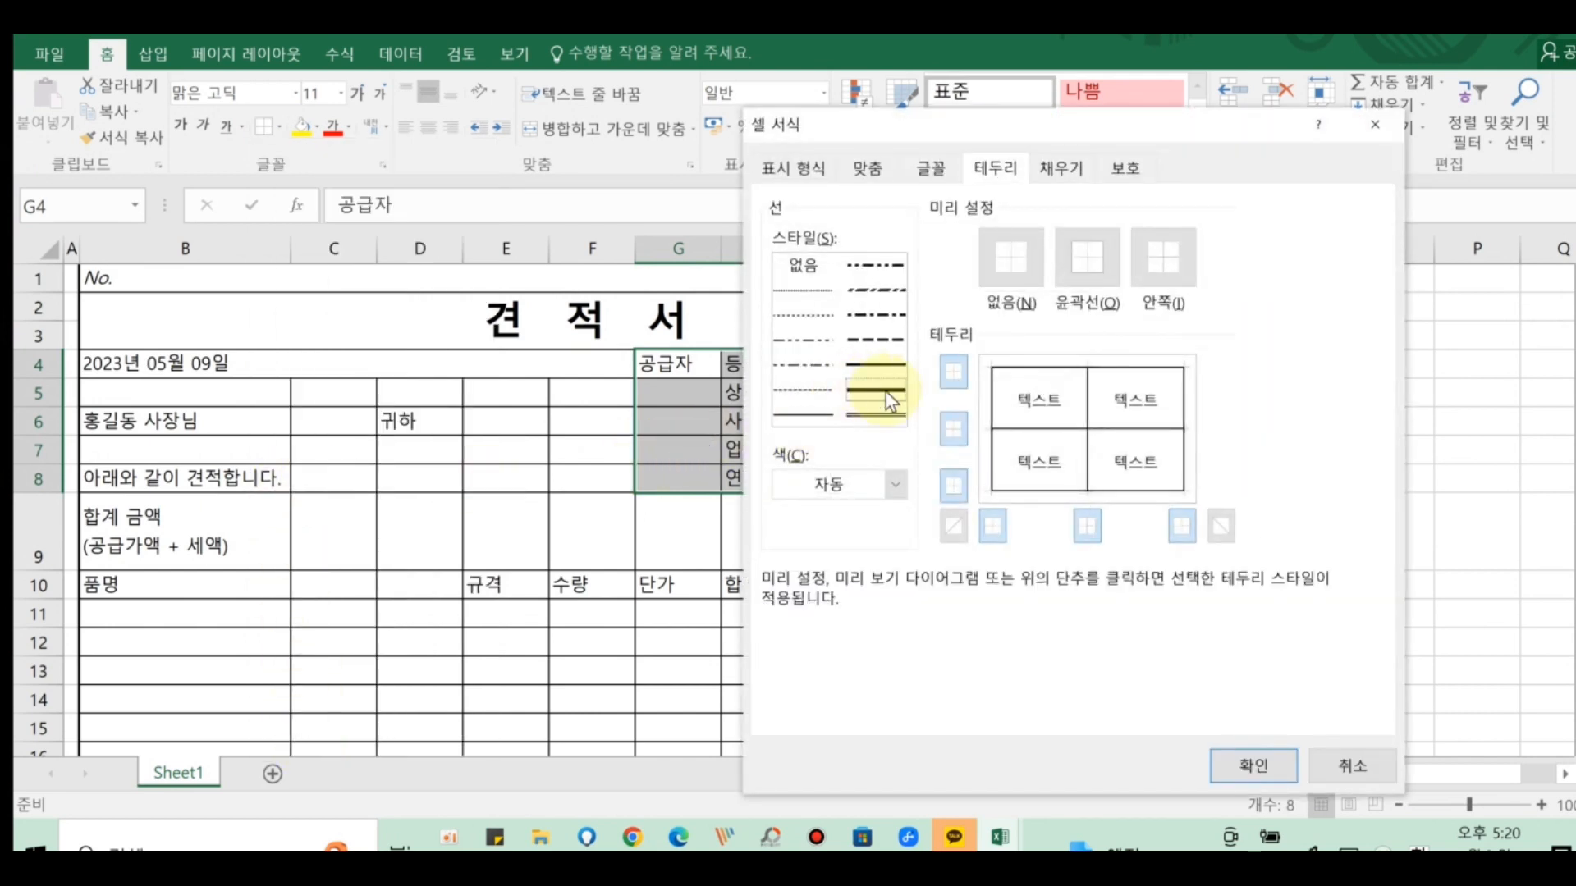
{"action": "left_click", "coordinate": [1096, 269]}
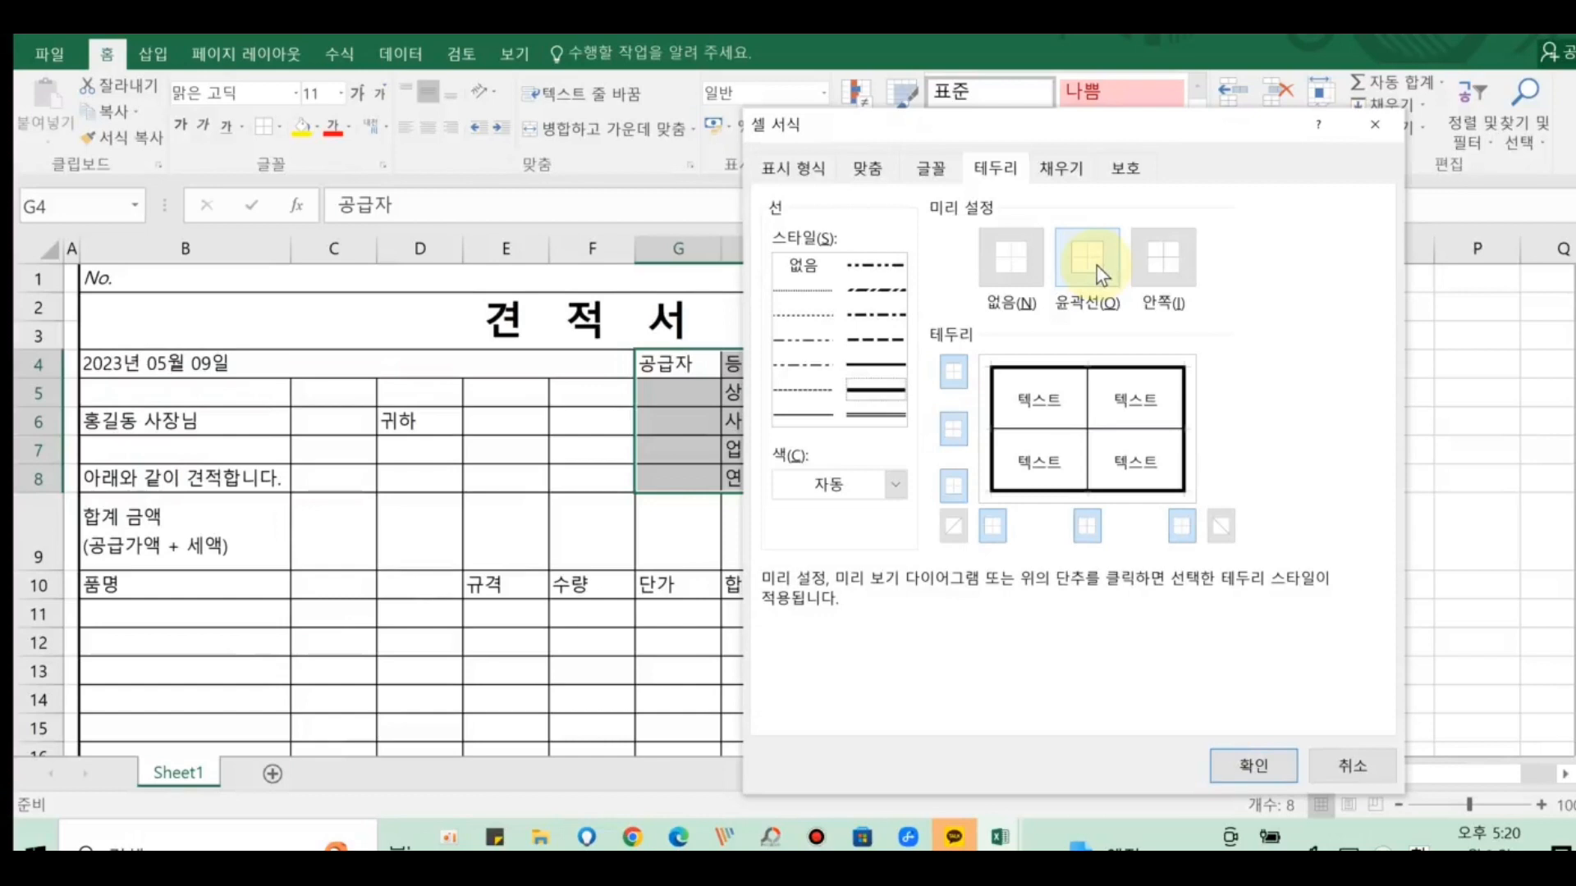
{"action": "left_click", "coordinate": [1158, 263]}
{"action": "left_click", "coordinate": [1231, 757]}
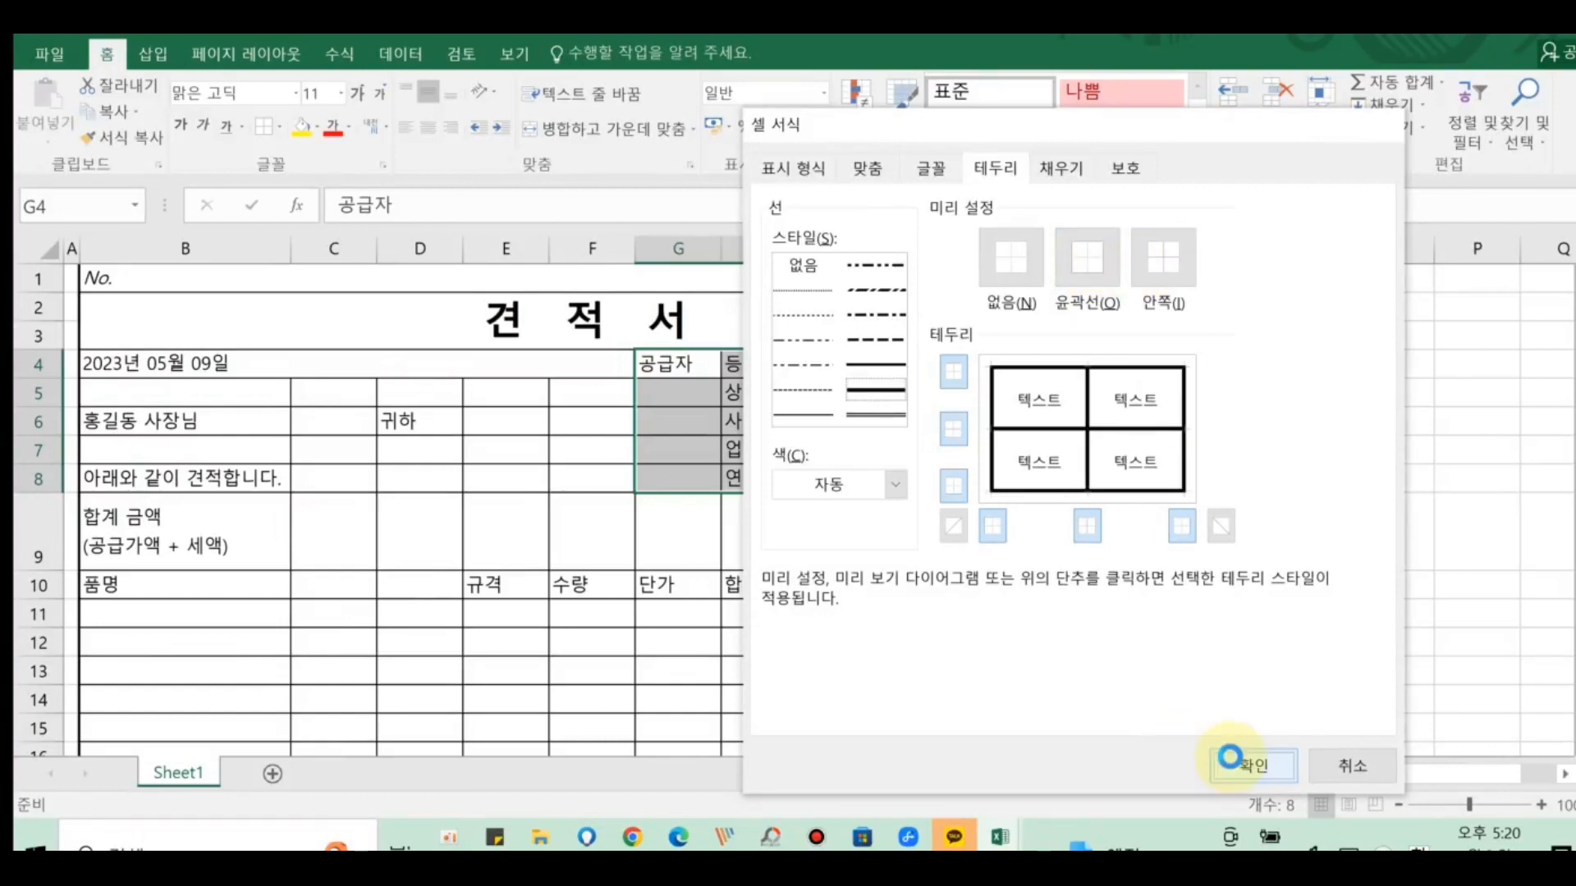
{"action": "left_click", "coordinate": [804, 328]}
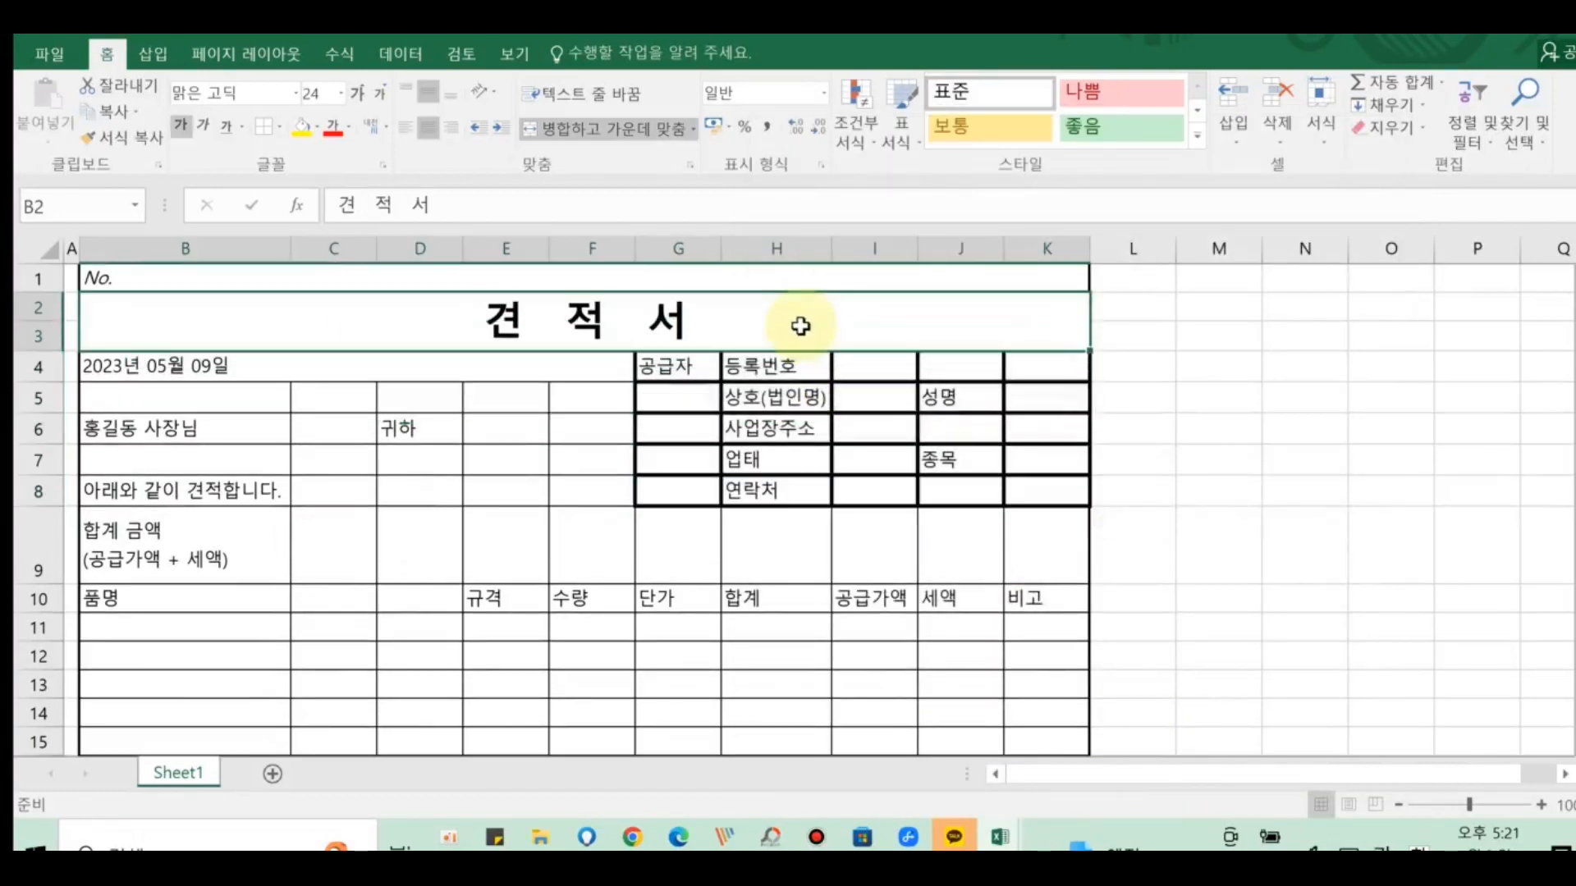
{"action": "left_click", "coordinate": [493, 516]}
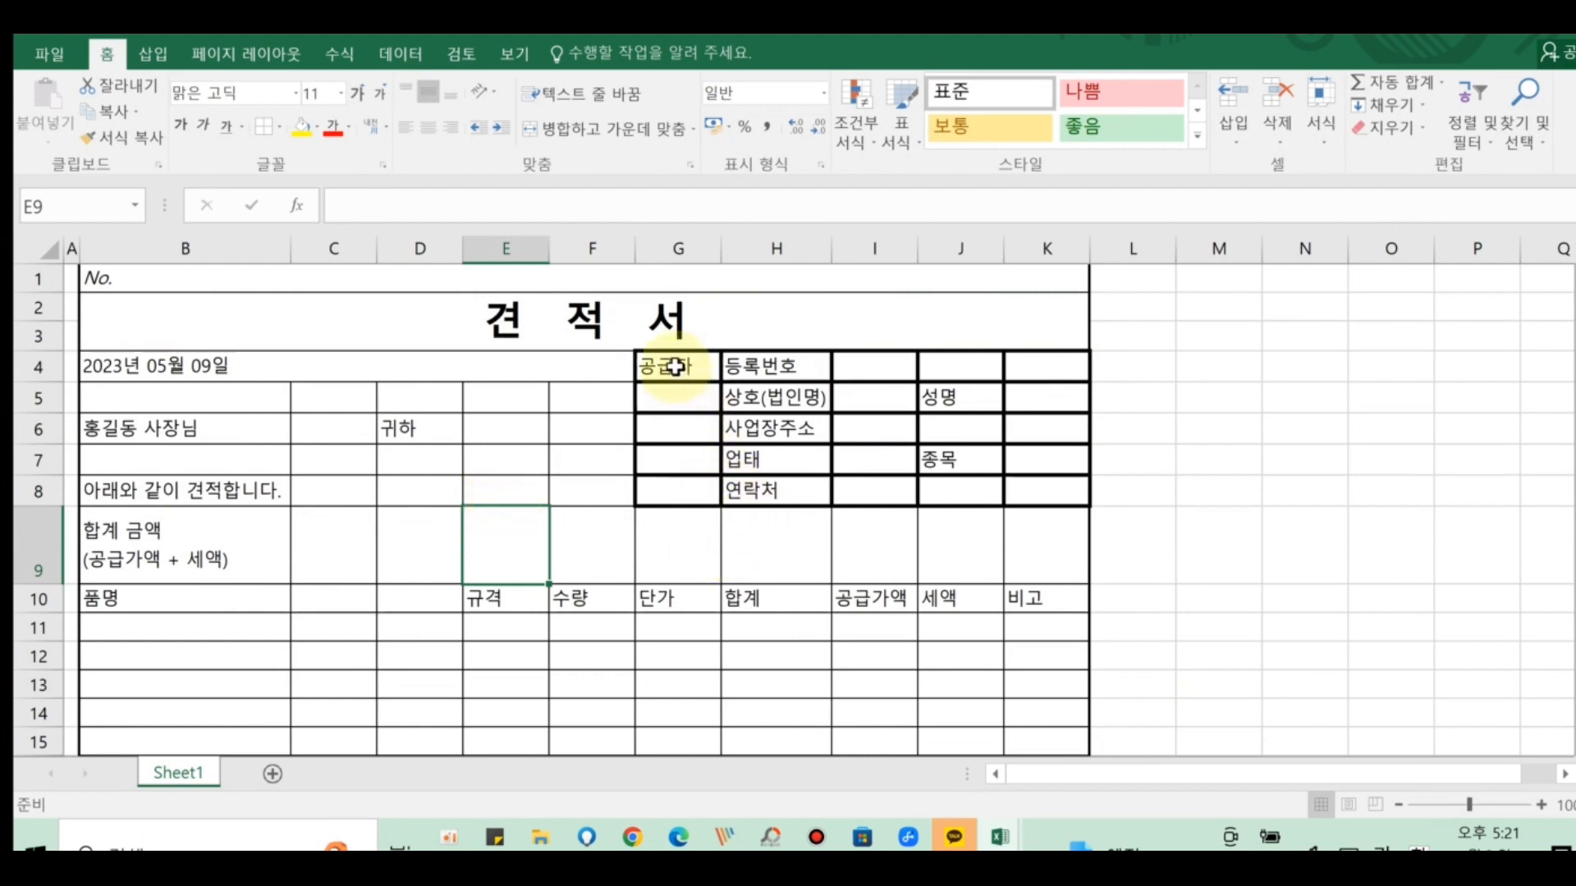
- Merge and center the supplier heading across G4:G8, and narrow column G slightly
{"action": "left_click_drag", "start_coordinate": [672, 364], "coordinate": [679, 489]}
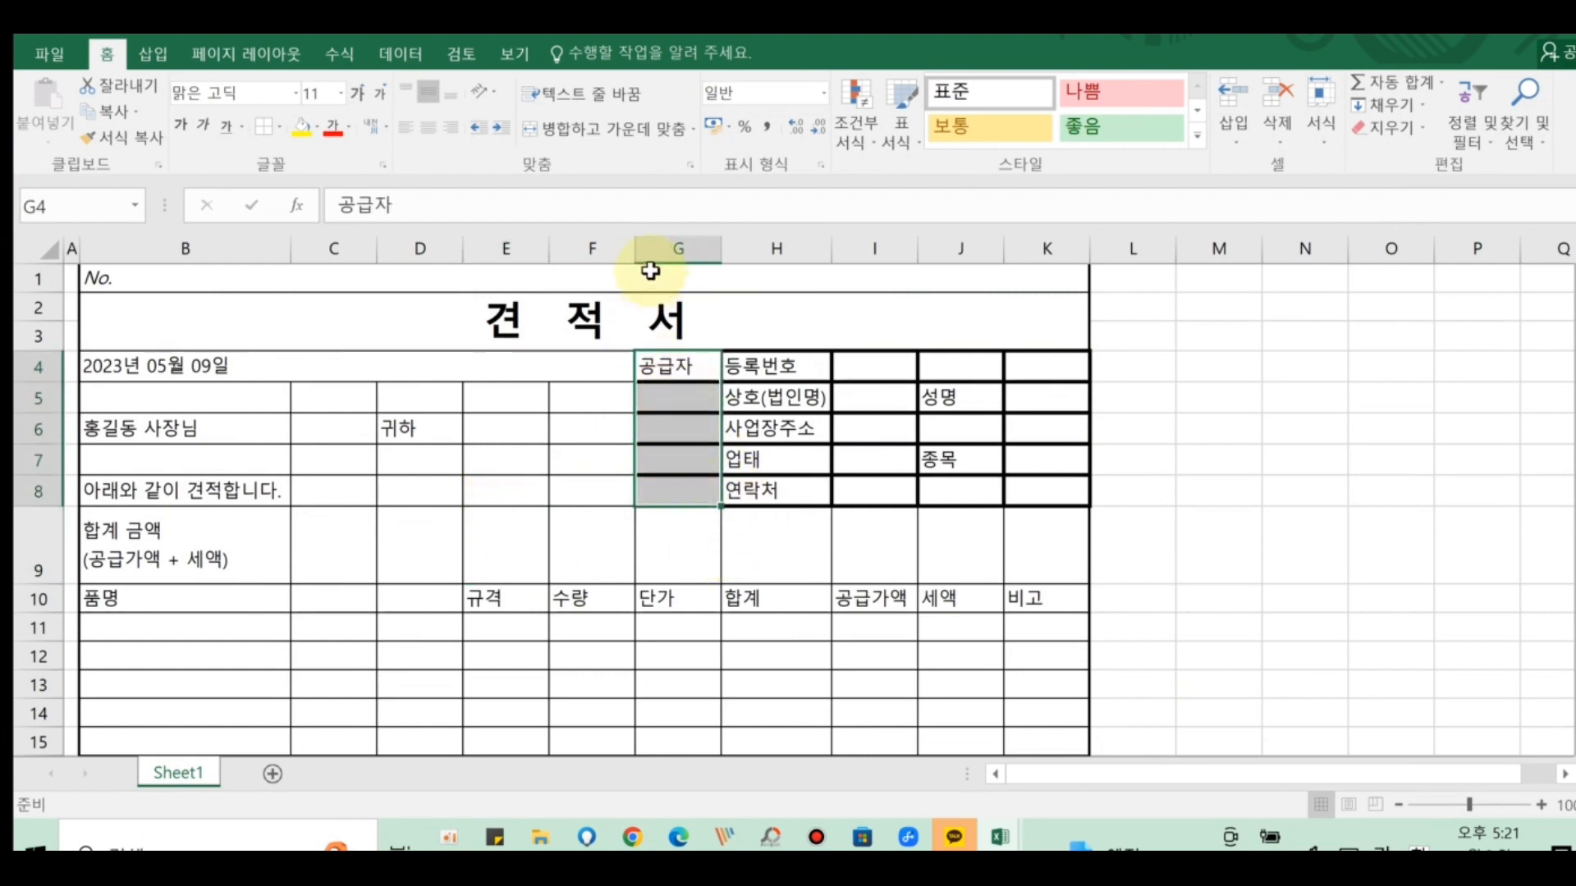
{"action": "left_click", "coordinate": [601, 131]}
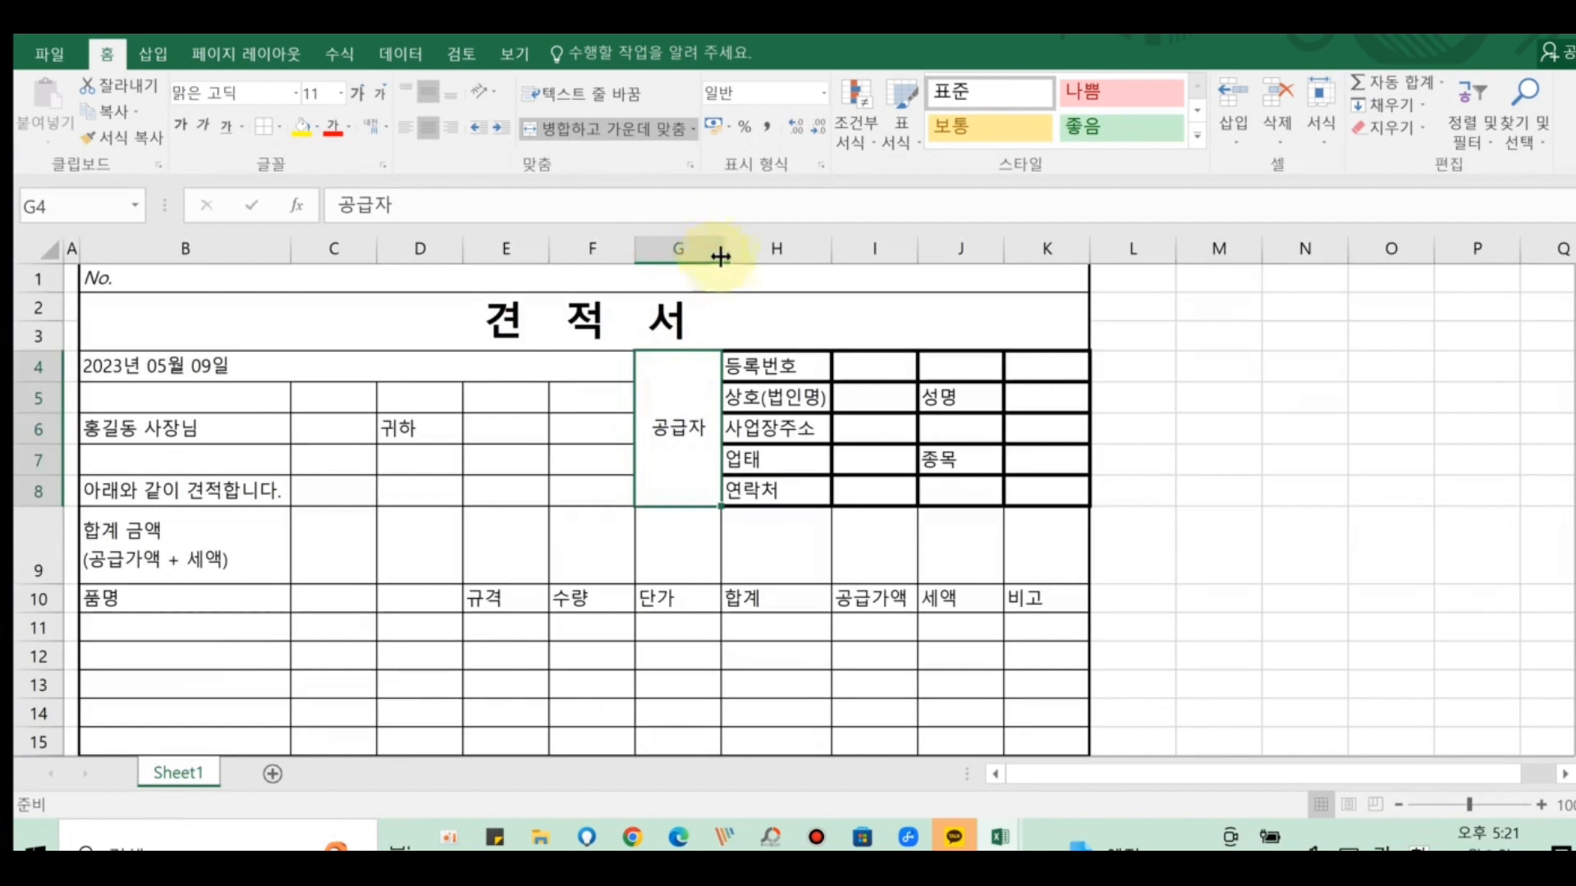
{"action": "left_click_drag", "start_coordinate": [721, 254], "coordinate": [678, 254]}
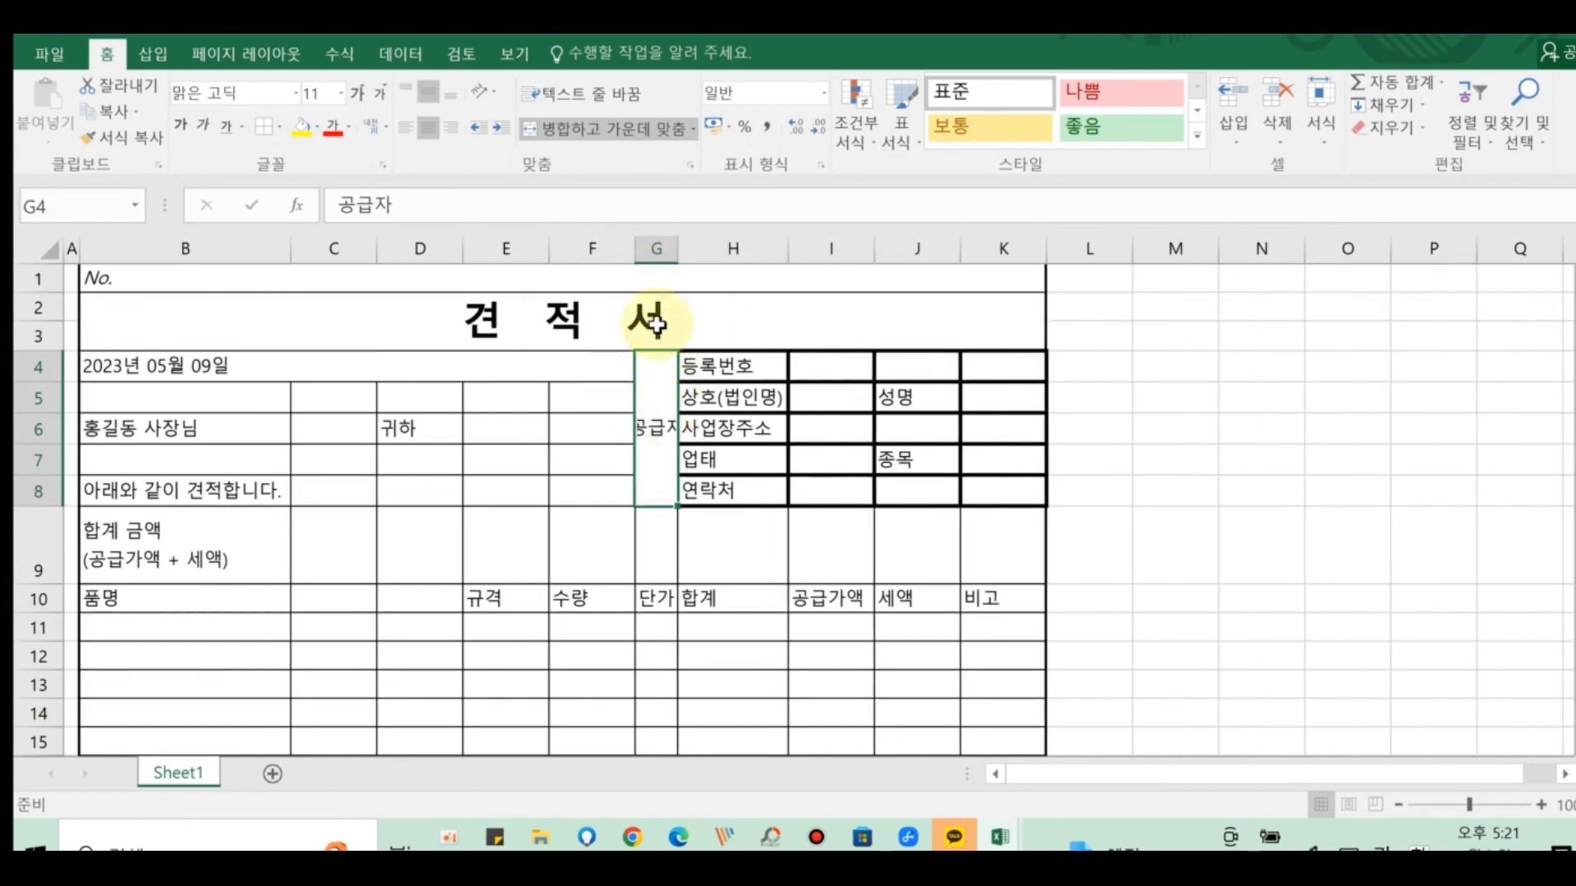
{"action": "left_click_drag", "start_coordinate": [676, 253], "coordinate": [708, 251]}
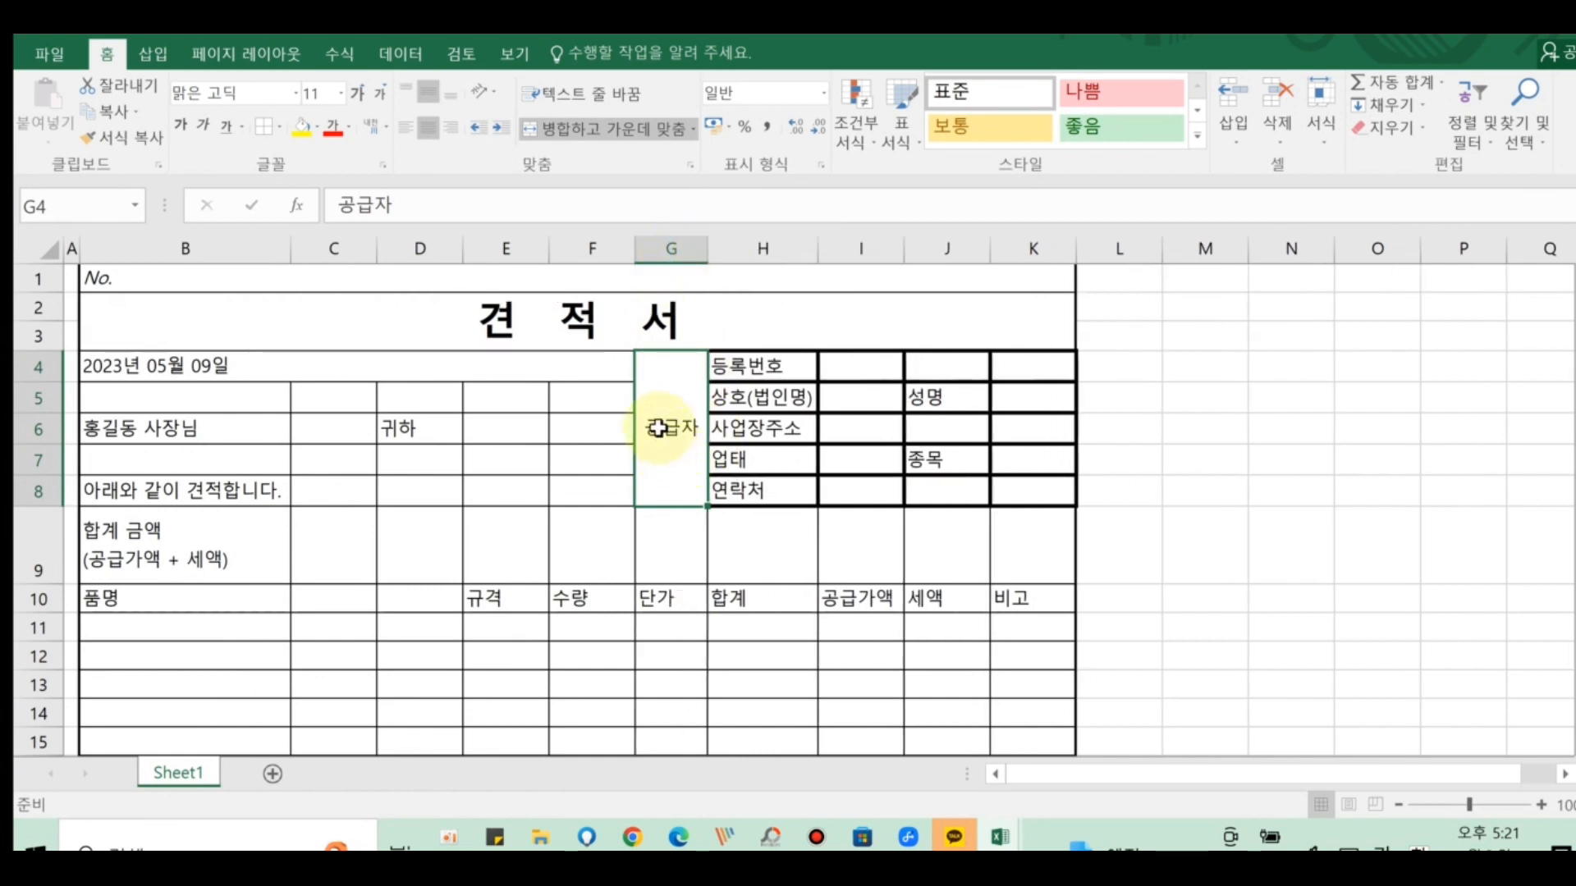
- Add line breaks in G4 so that 공급자 reads vertically with one character per line
{"action": "double_click", "coordinate": [662, 428]}
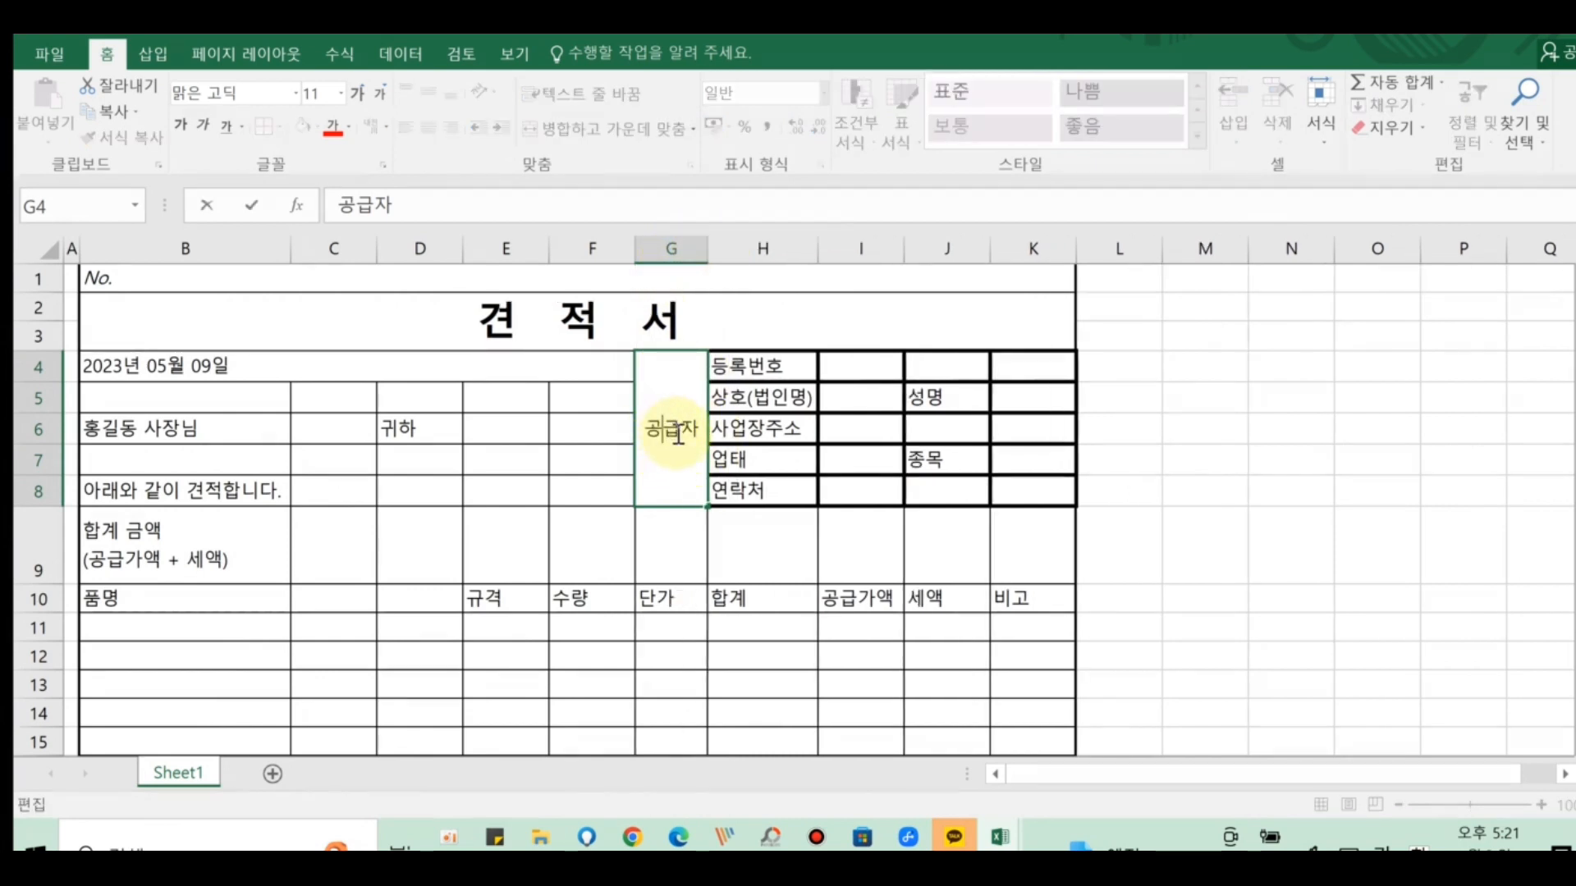
{"action": "key", "text": "alt+Return"}
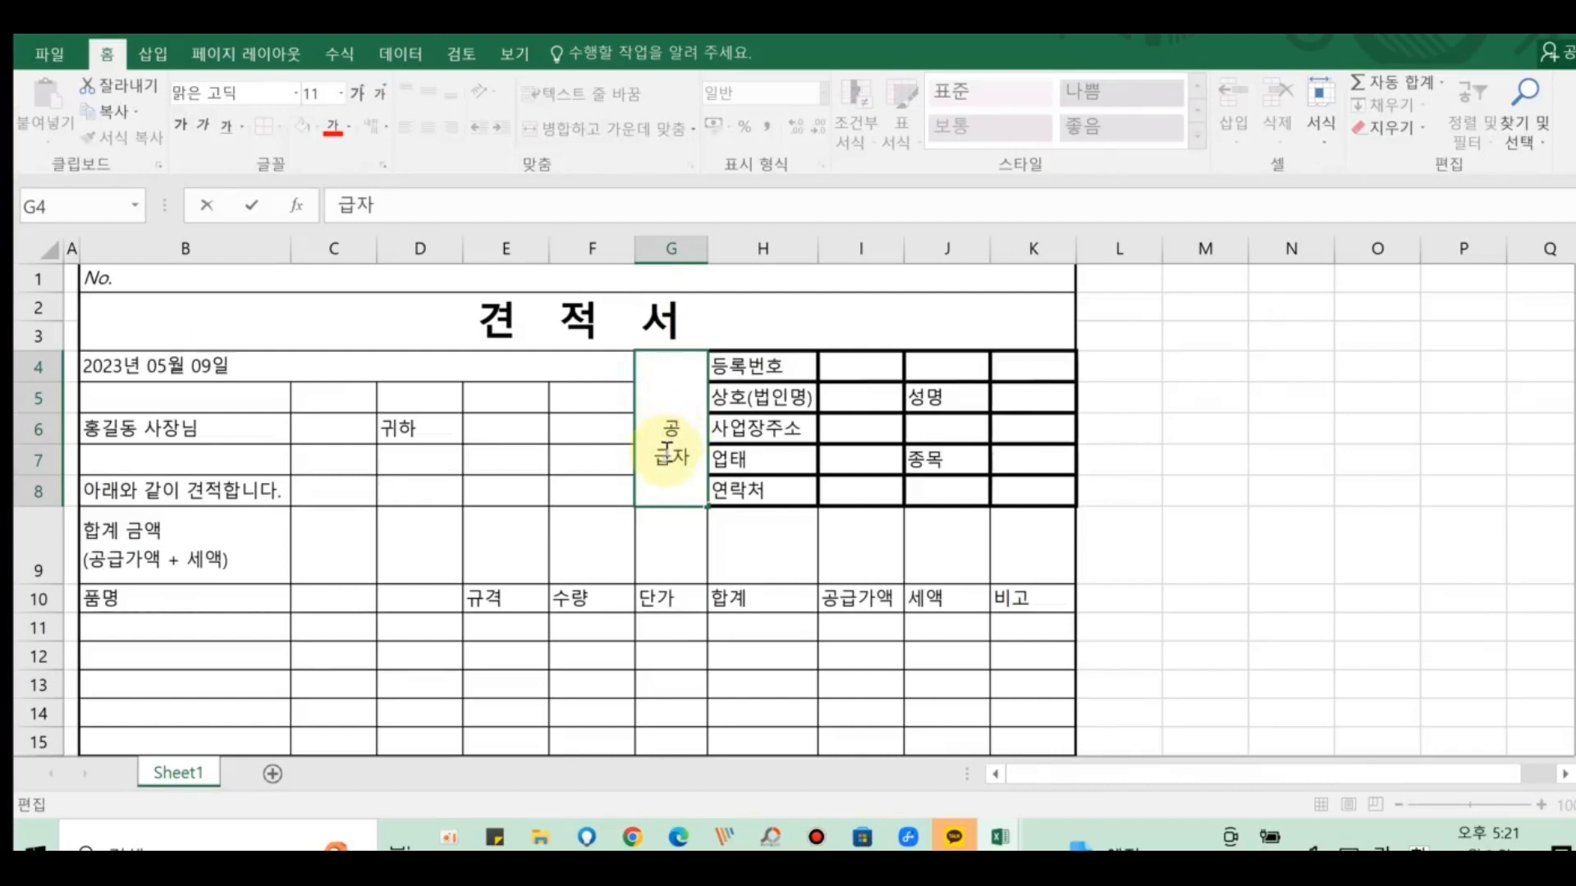
{"action": "left_click", "coordinate": [669, 456]}
{"action": "key", "text": "alt+Return"}
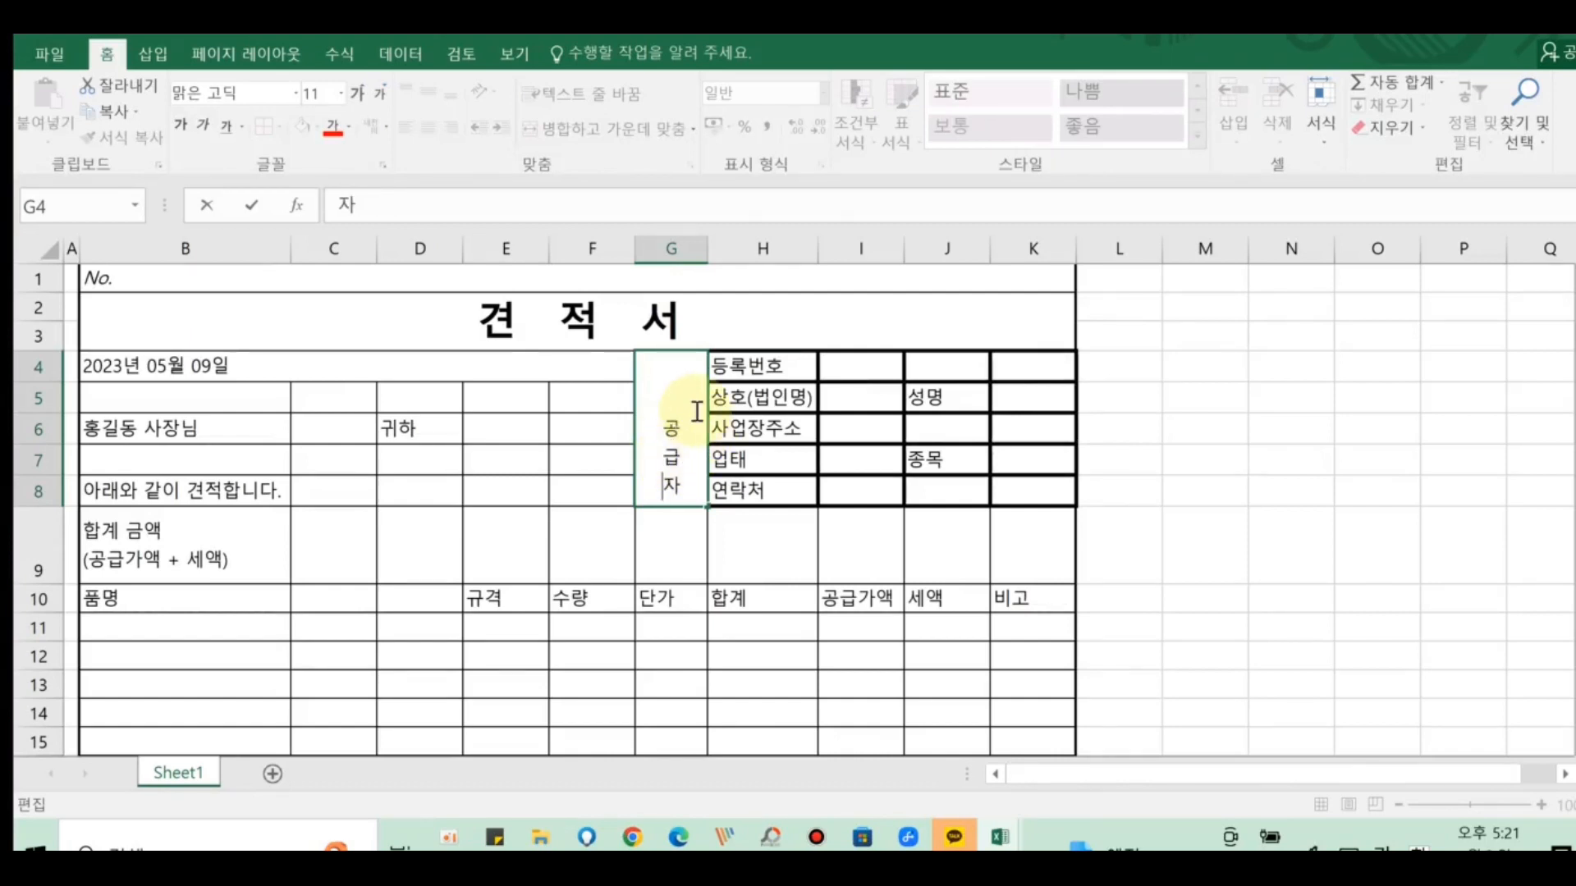
{"action": "left_click", "coordinate": [873, 567]}
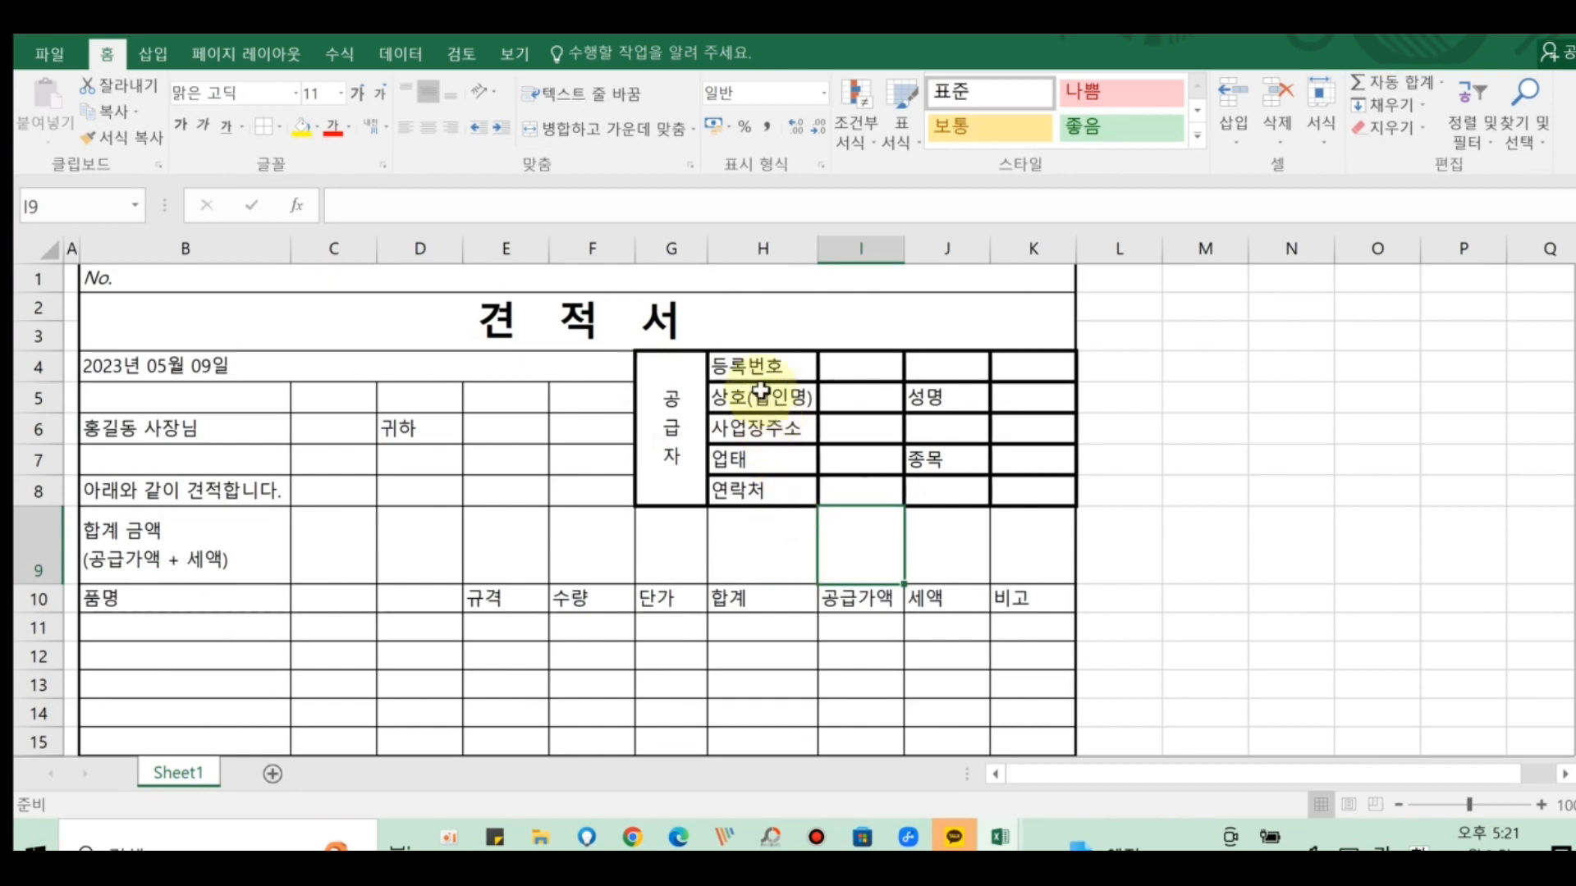
- Merge and center the supplier value cells I4:K4, I6:K6 and I8:K8, each as its own merged cell
{"action": "left_click", "coordinate": [870, 367]}
{"action": "left_click_drag", "start_coordinate": [870, 367], "coordinate": [988, 363]}
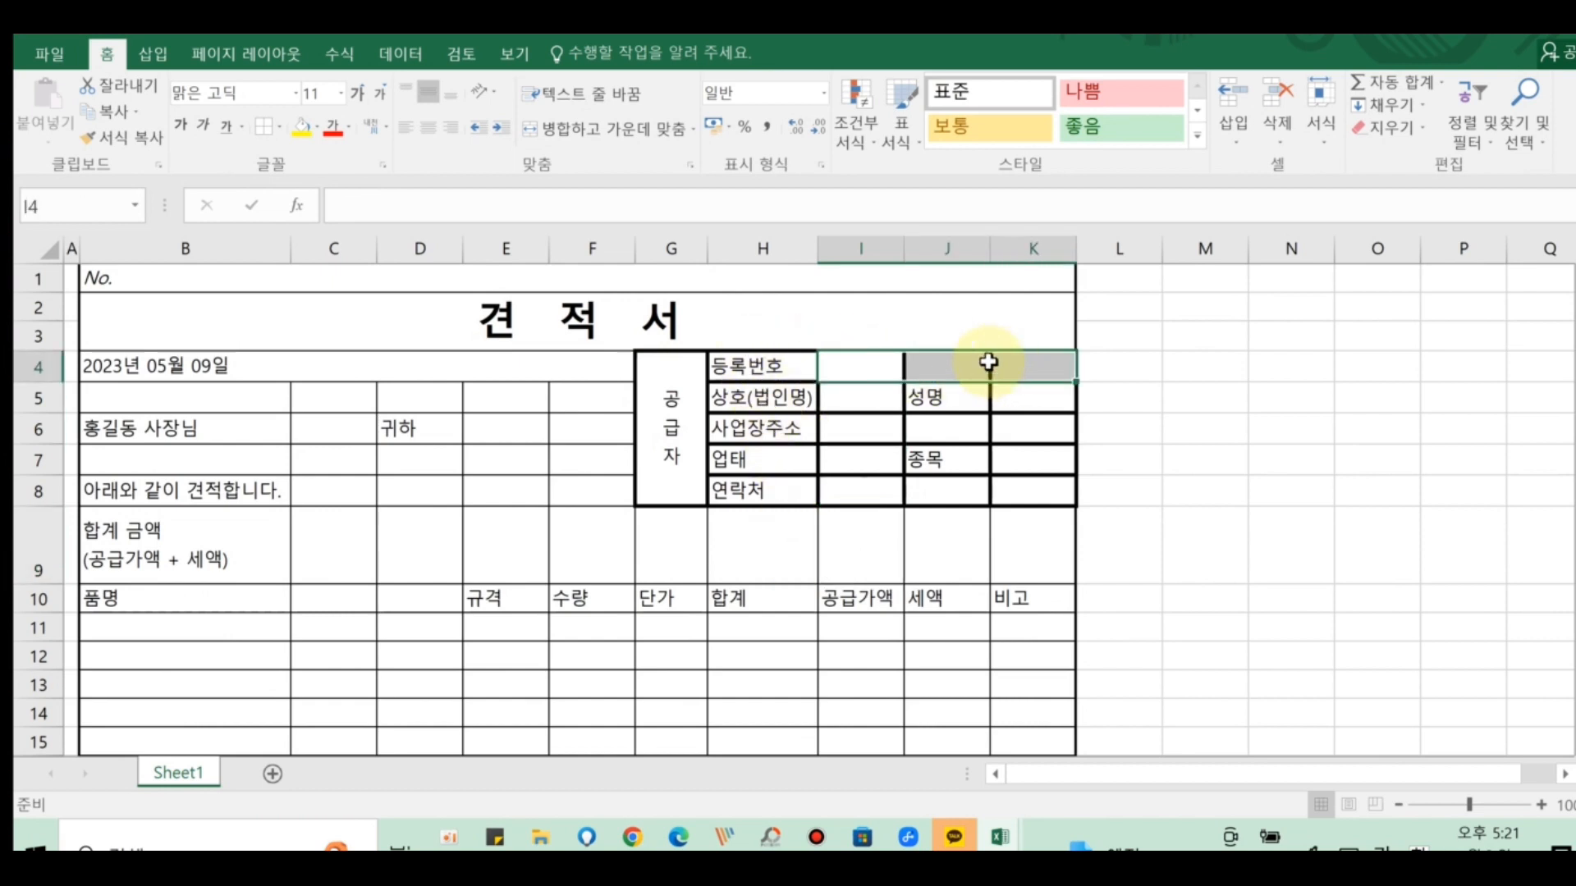
{"action": "left_click", "coordinate": [597, 129]}
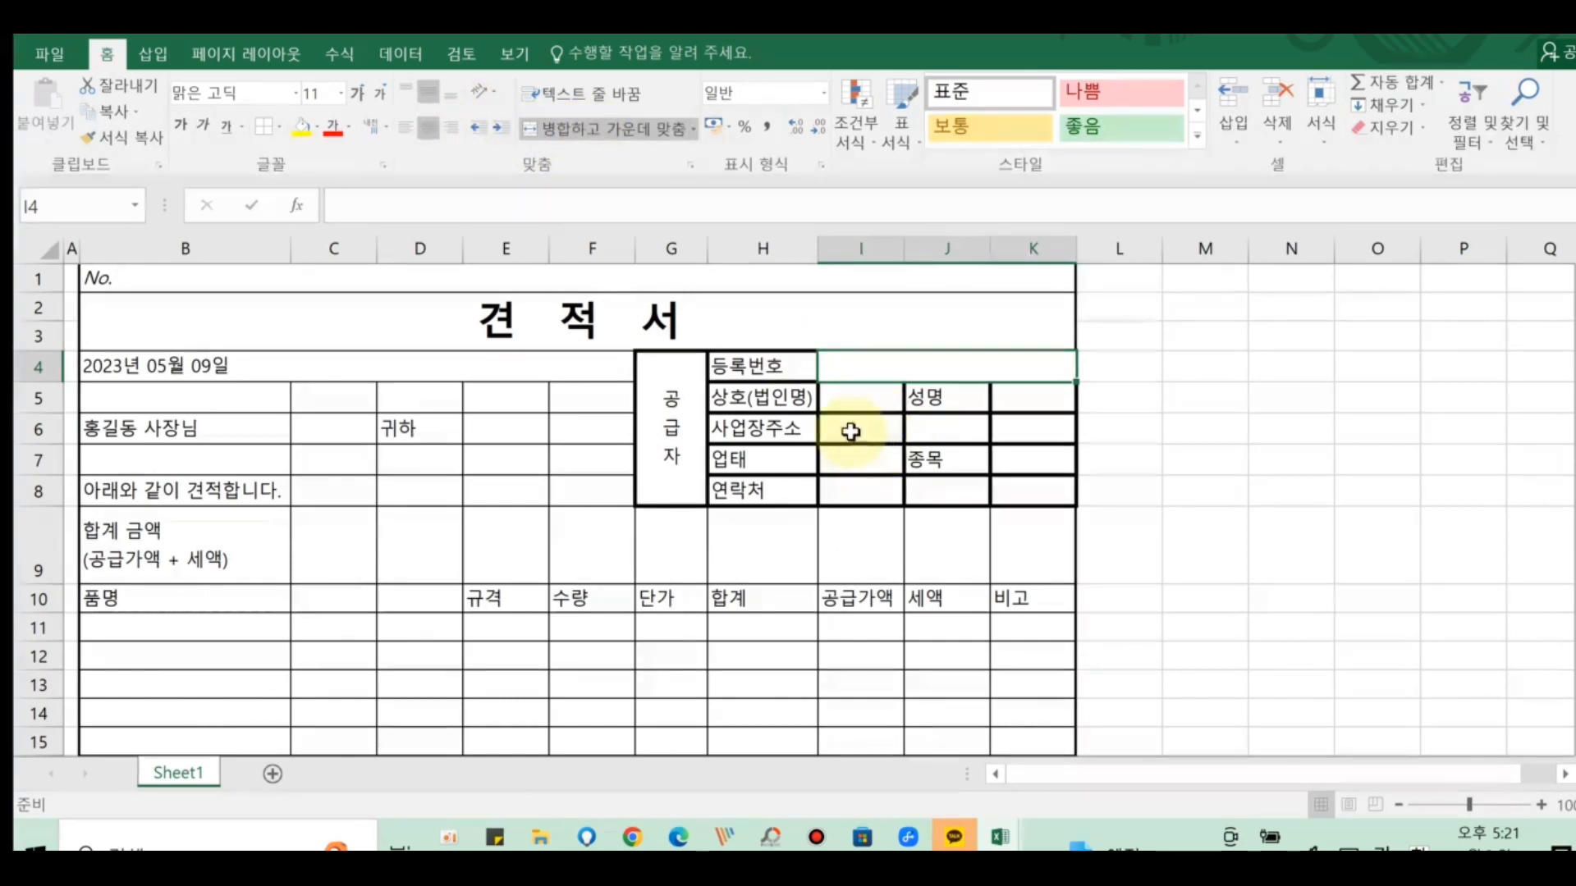
{"action": "left_click_drag", "start_coordinate": [851, 432], "coordinate": [1014, 427]}
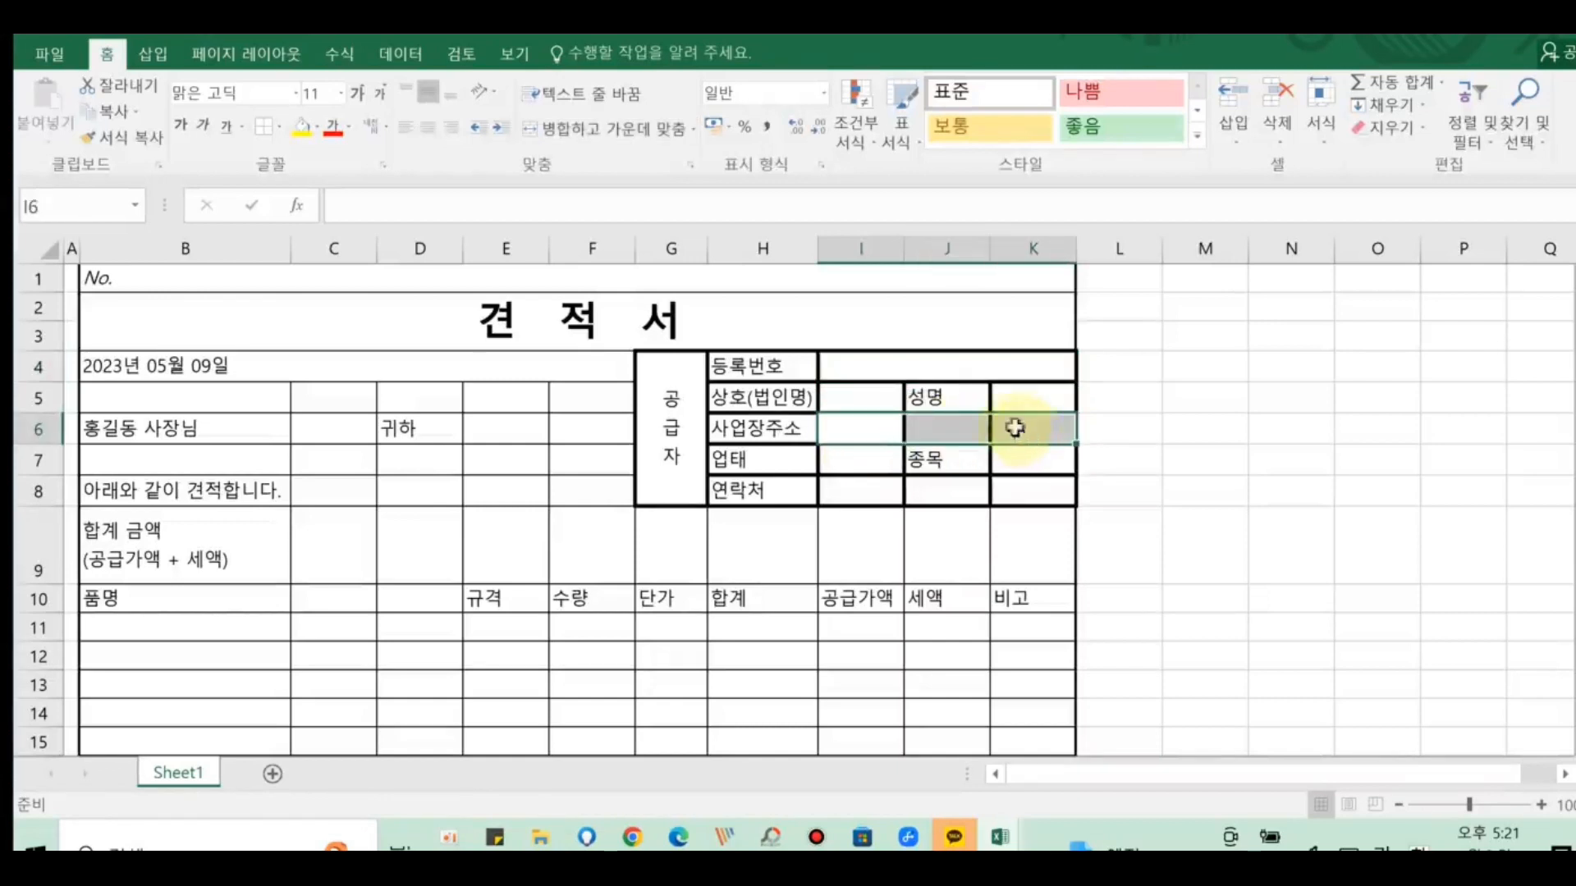
{"action": "left_click", "coordinate": [595, 133]}
{"action": "left_click_drag", "start_coordinate": [854, 492], "coordinate": [1030, 497]}
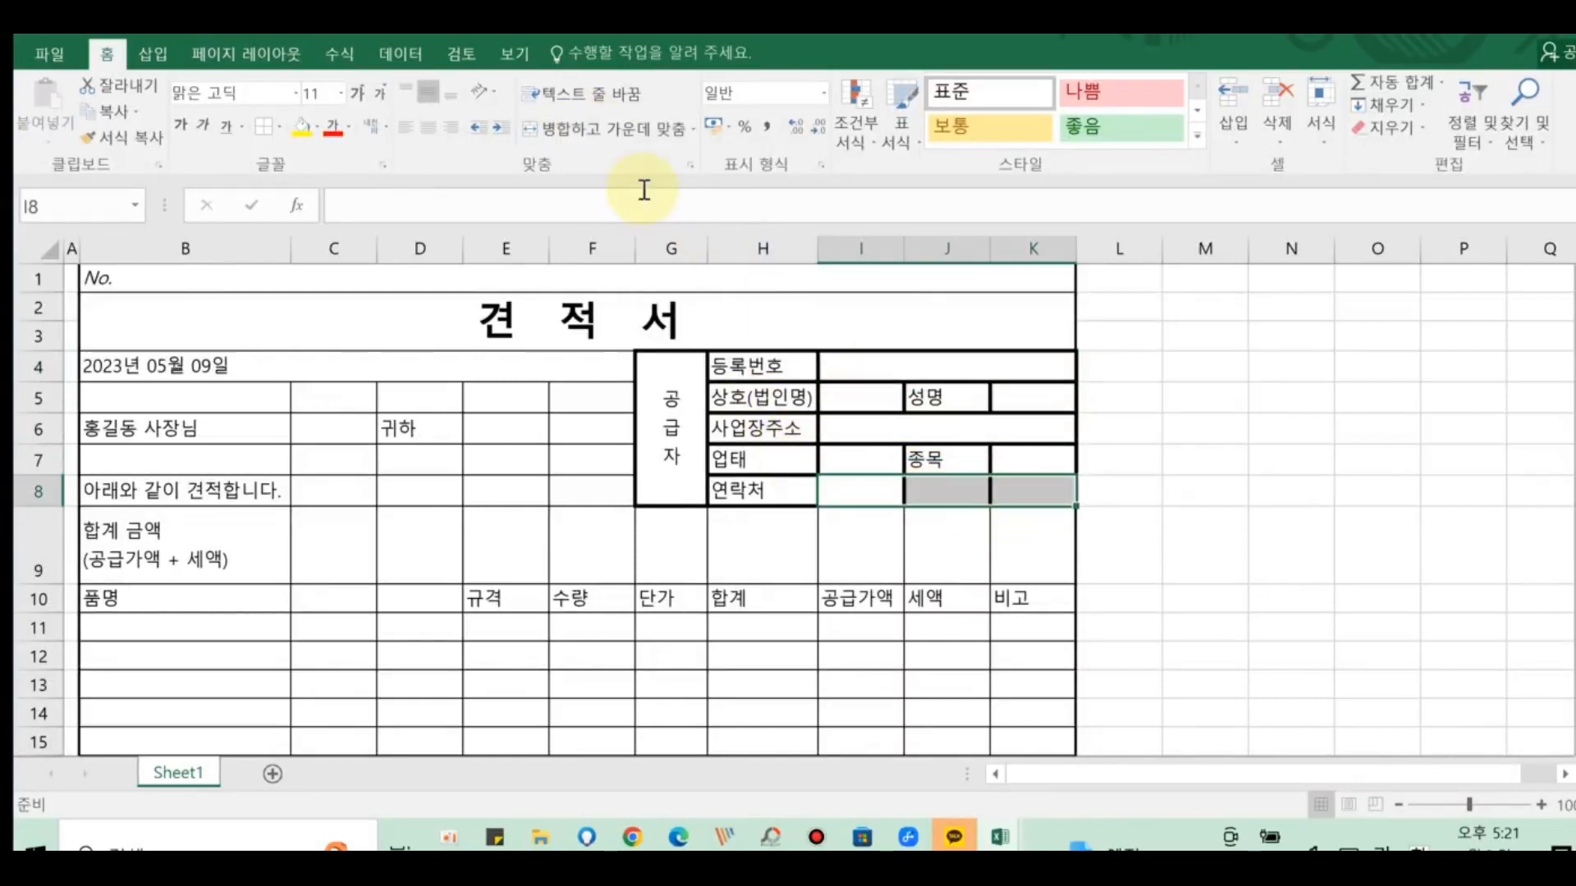
{"action": "left_click", "coordinate": [612, 131]}
{"action": "left_click", "coordinate": [597, 525]}
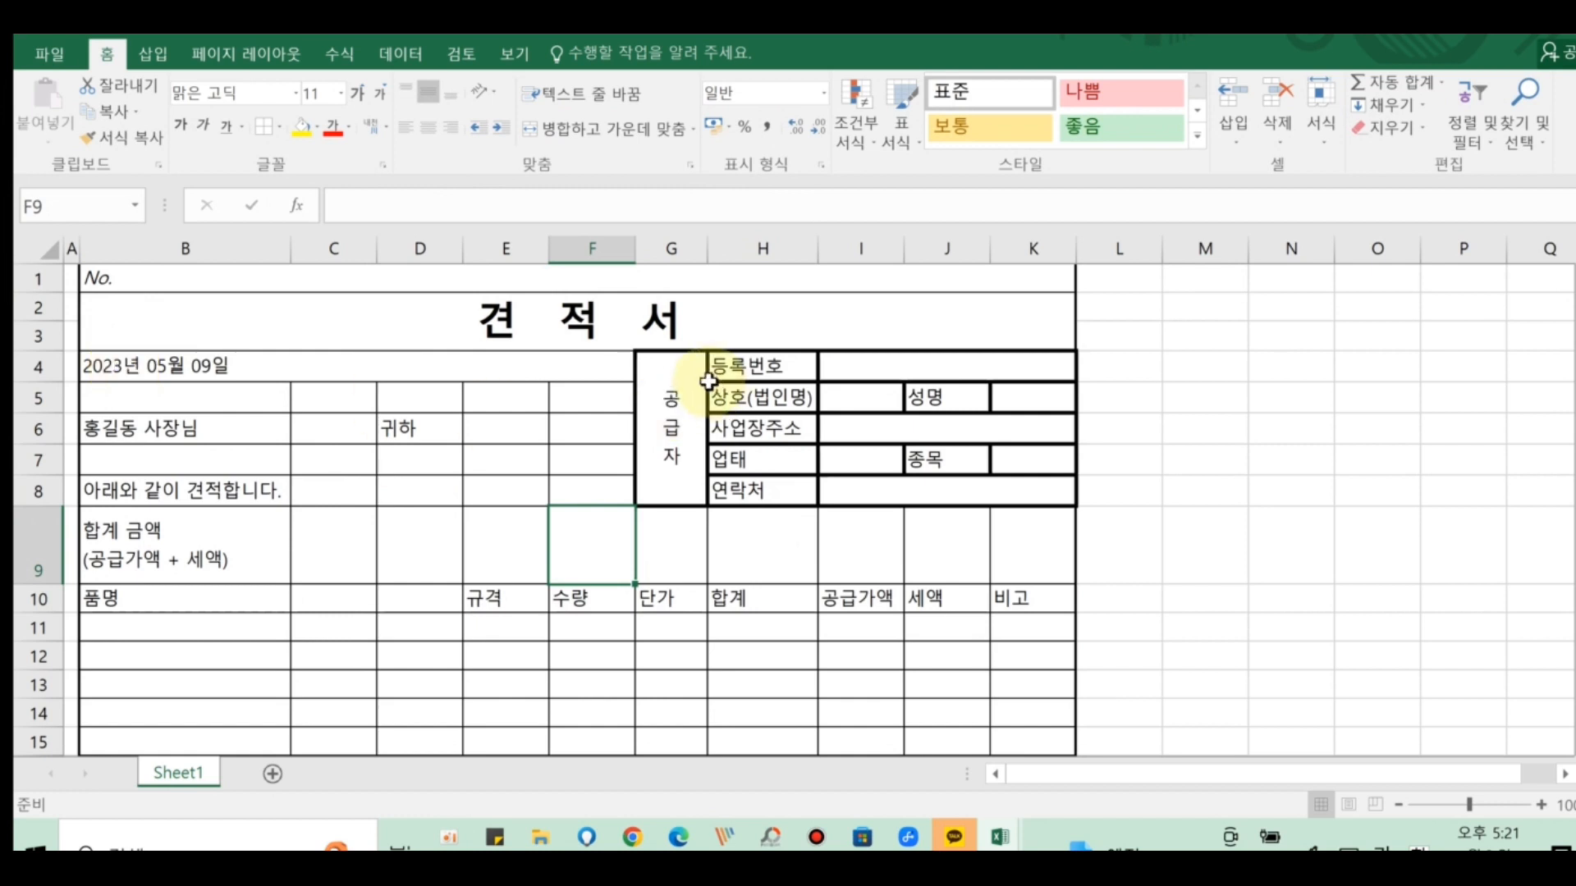
- Center the text horizontally throughout the supplier block G4:K8
{"action": "left_click_drag", "start_coordinate": [675, 394], "coordinate": [988, 503]}
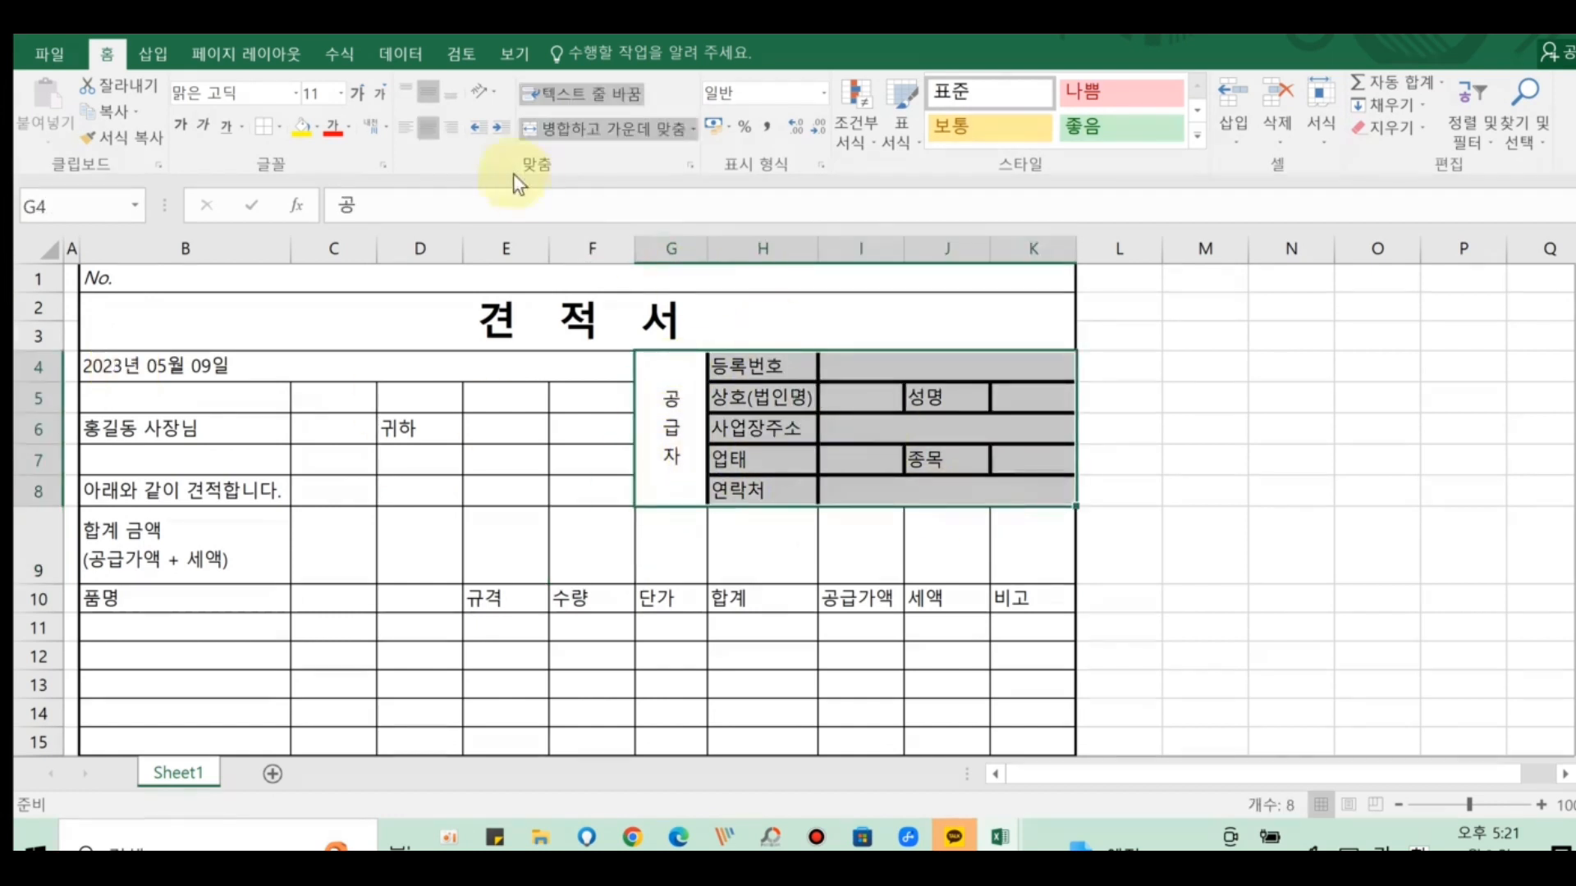
{"action": "left_click", "coordinate": [427, 135]}
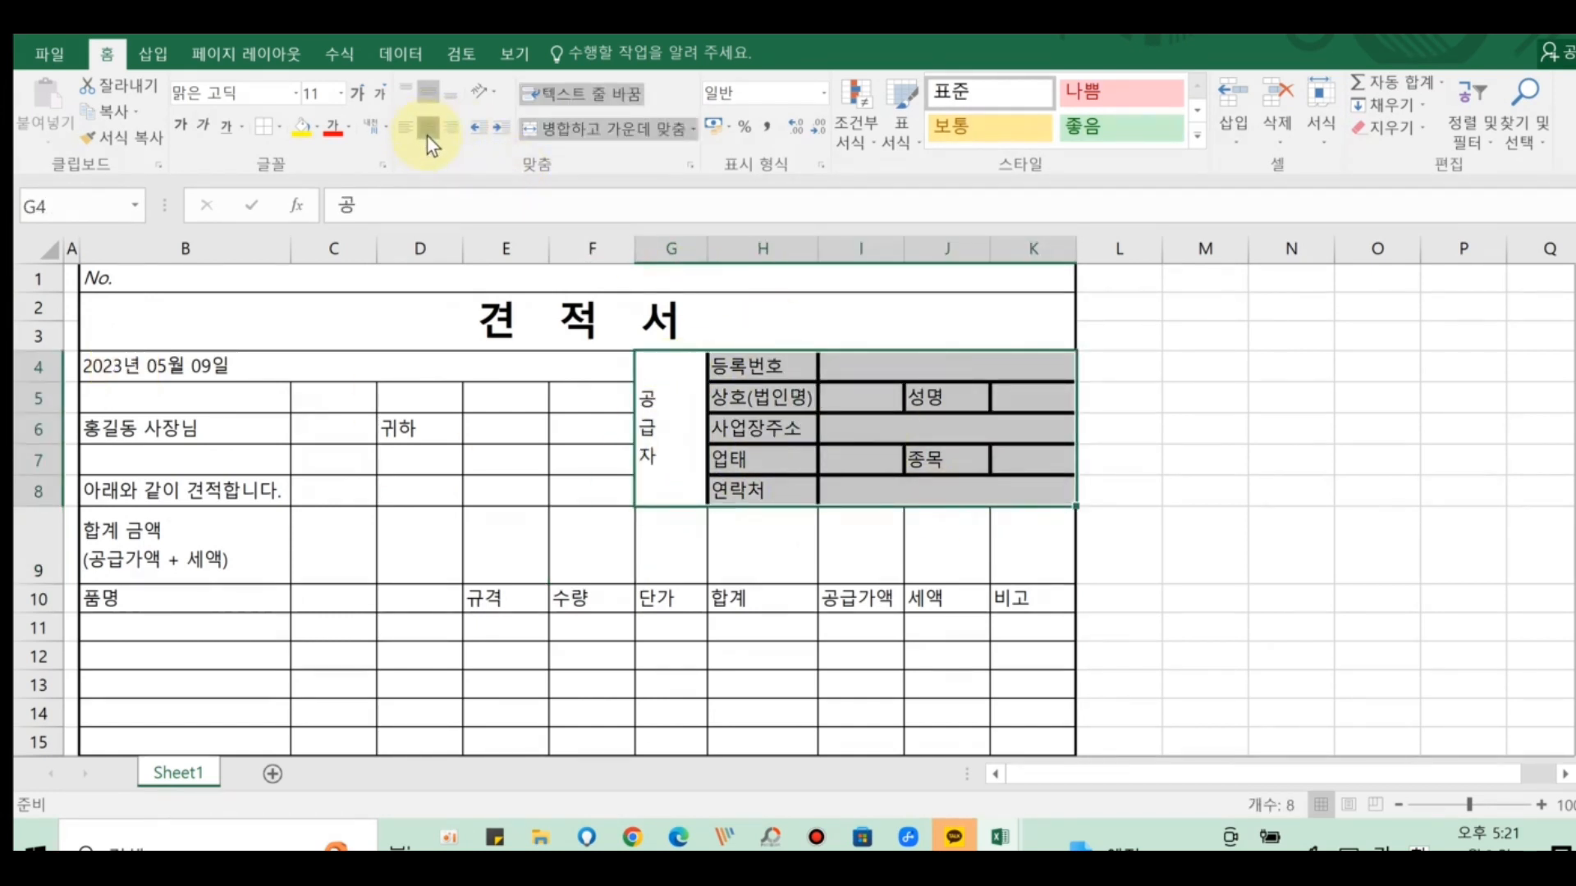
{"action": "left_click", "coordinate": [426, 134]}
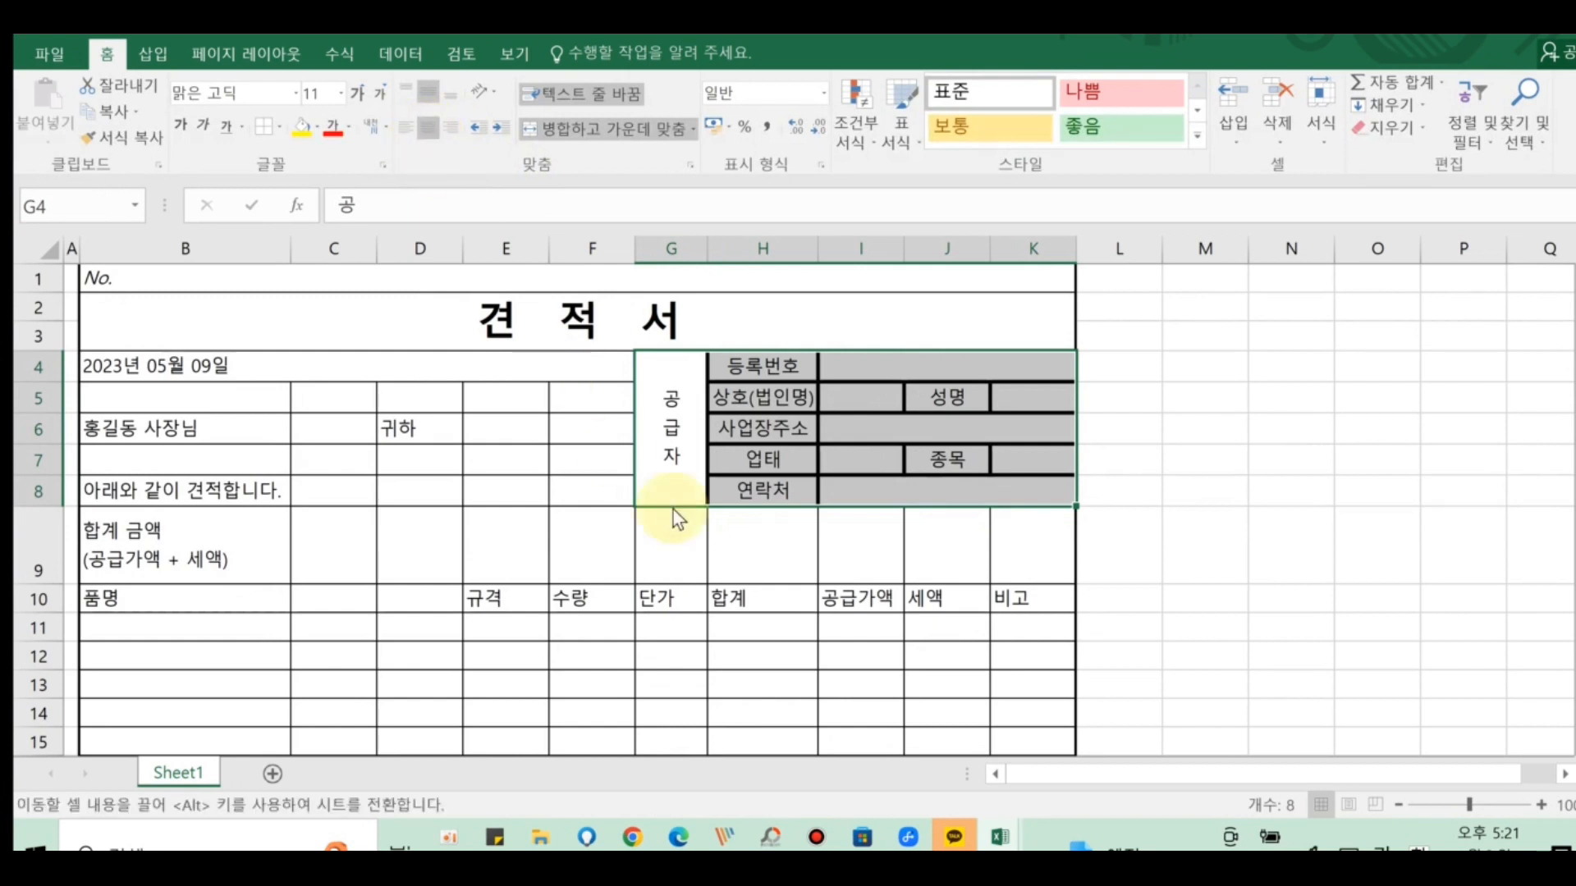
- Insert spaces between the characters of 업태 in H7 and 연락처 in H8 to spread them across the cell width
{"action": "left_click", "coordinate": [746, 474]}
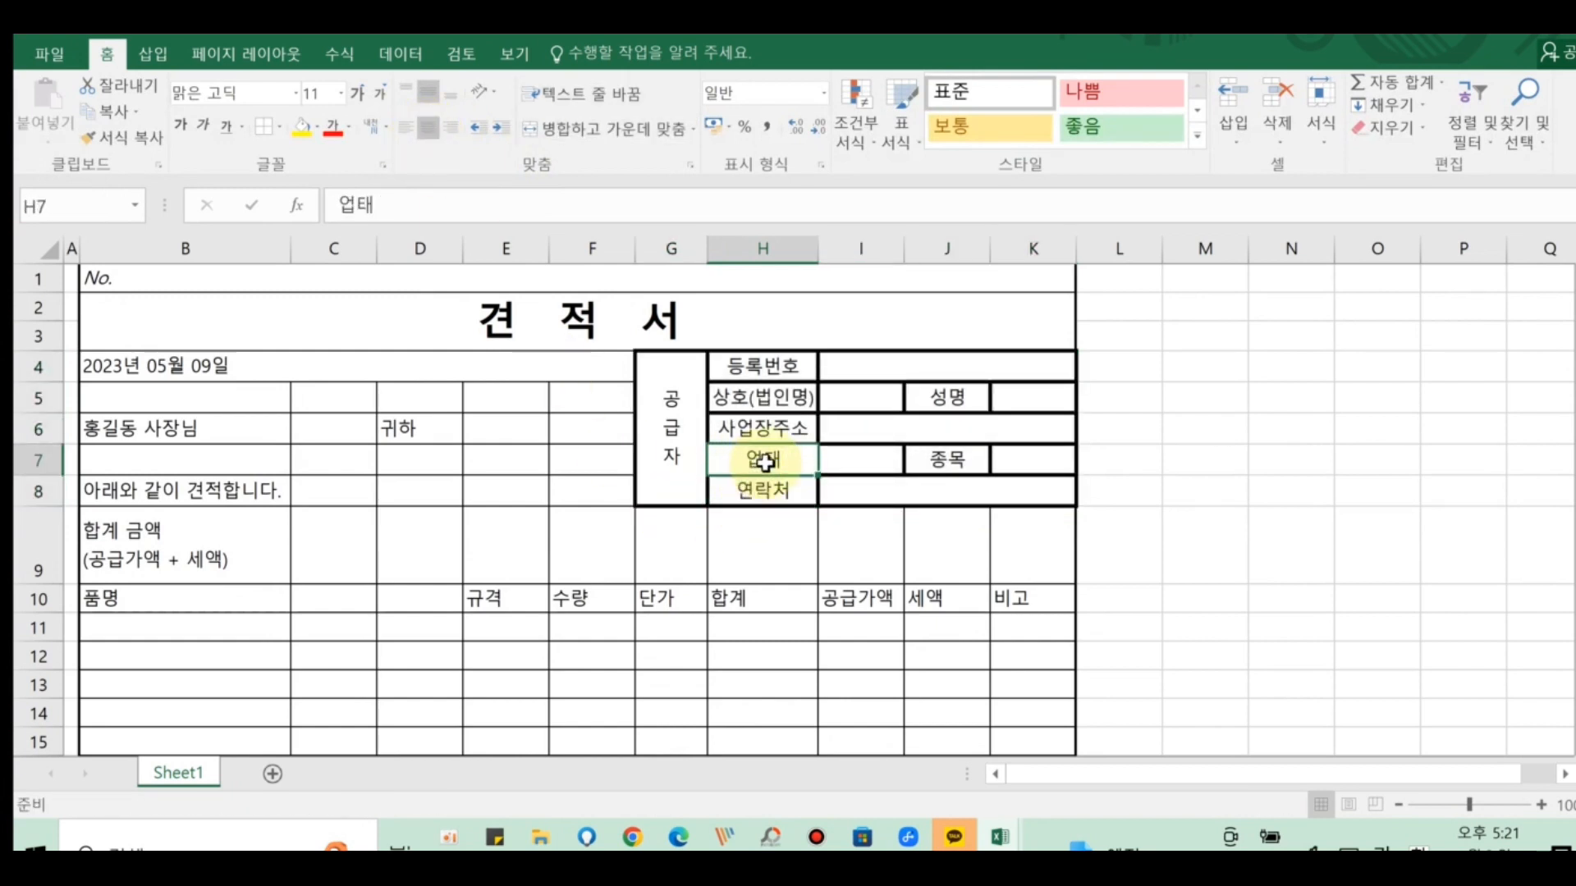
{"action": "double_click", "coordinate": [767, 461]}
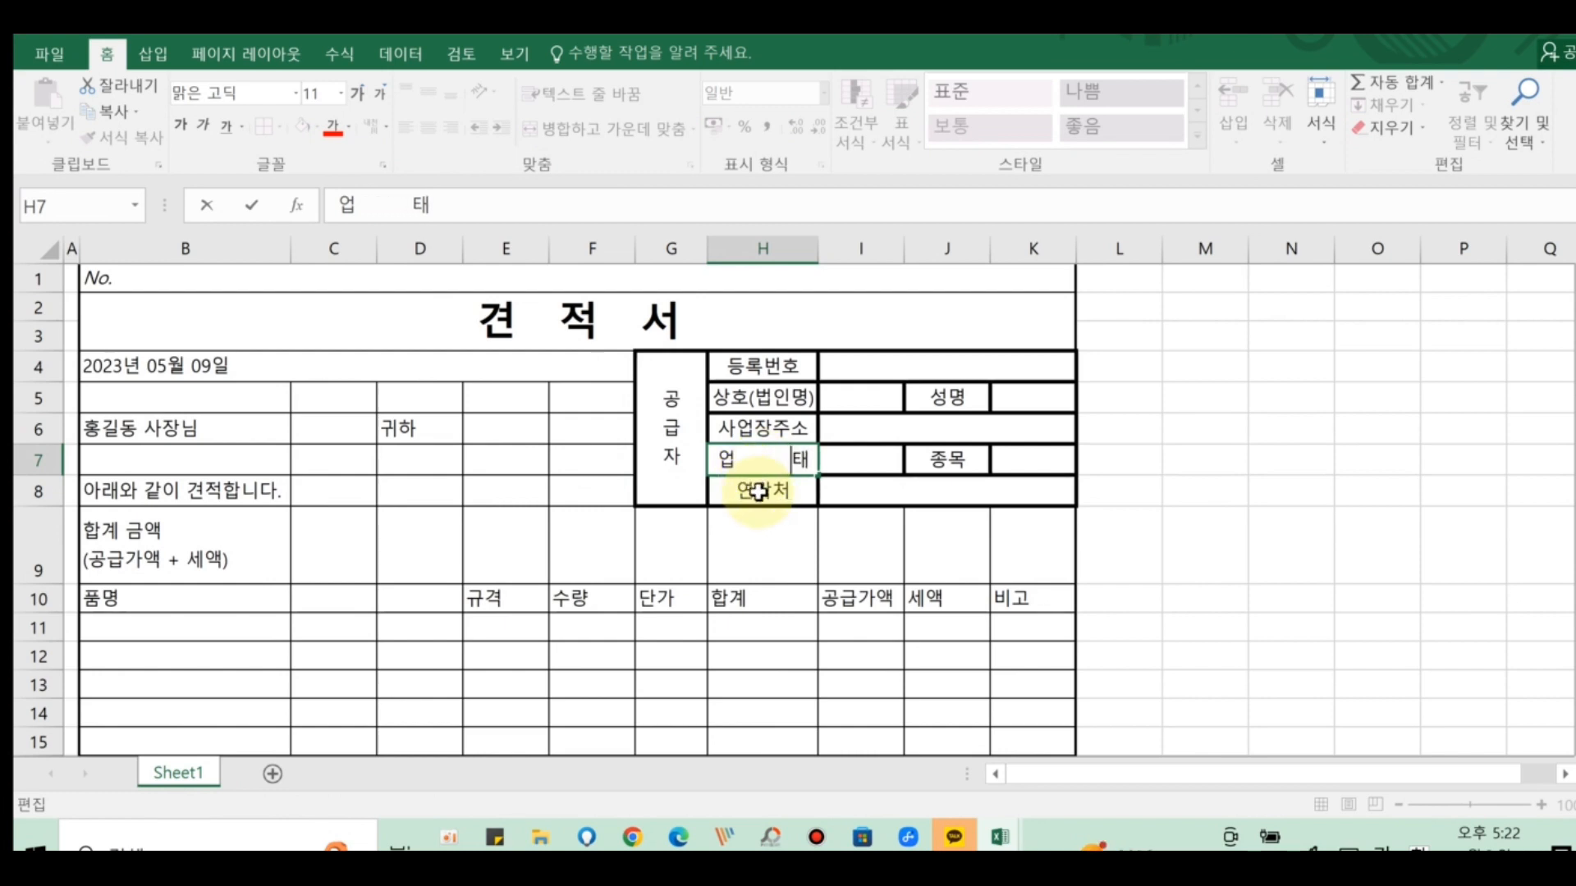
{"action": "left_click", "coordinate": [753, 489]}
{"action": "double_click", "coordinate": [756, 492]}
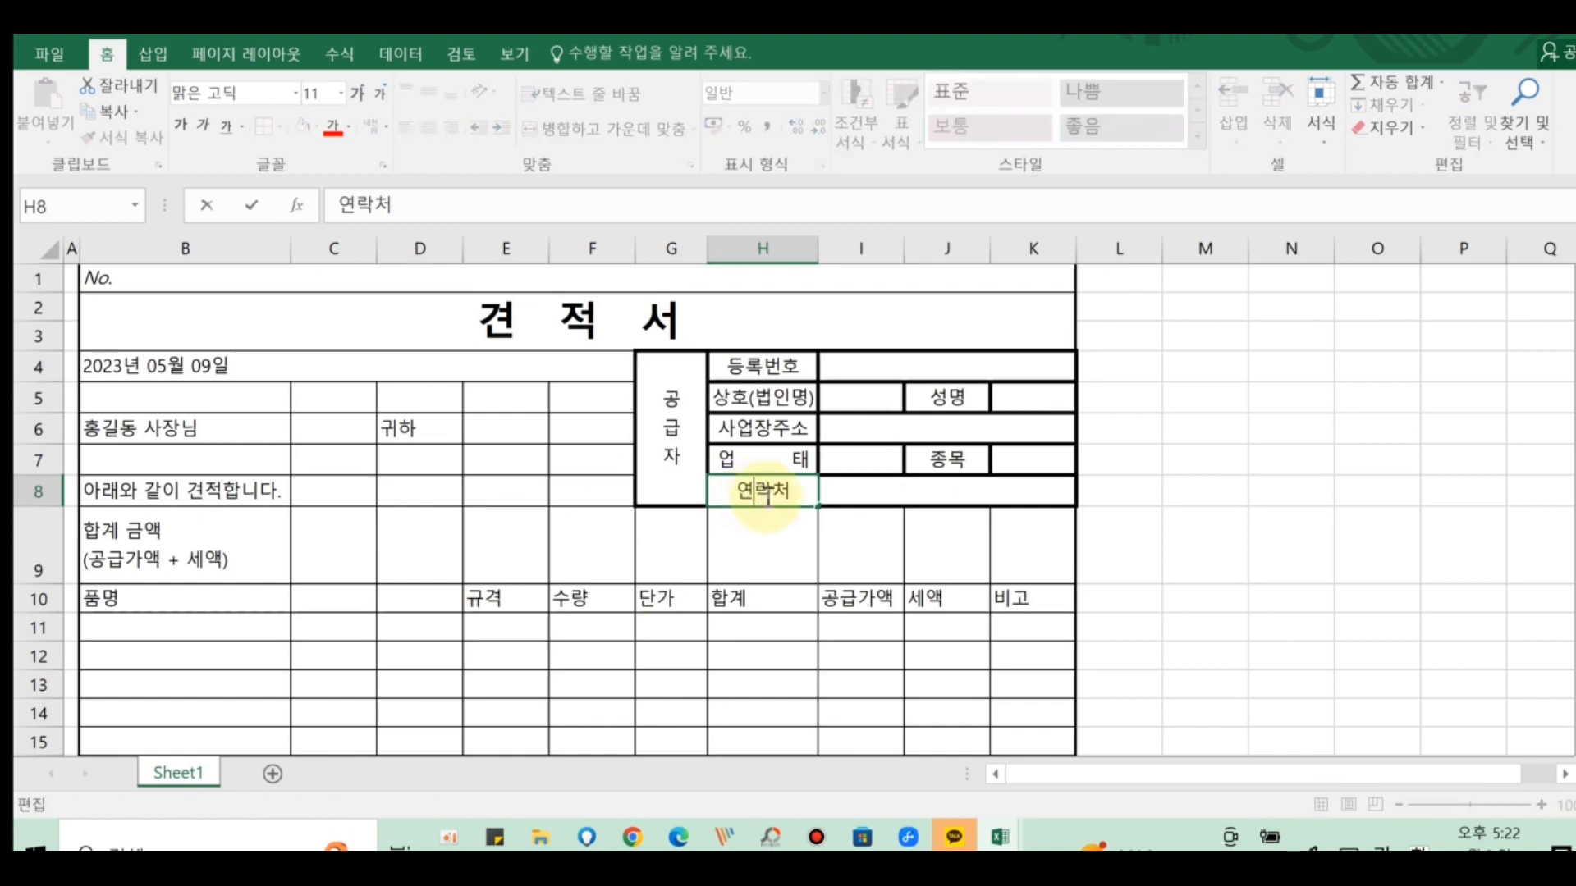
{"action": "left_click", "coordinate": [784, 492]}
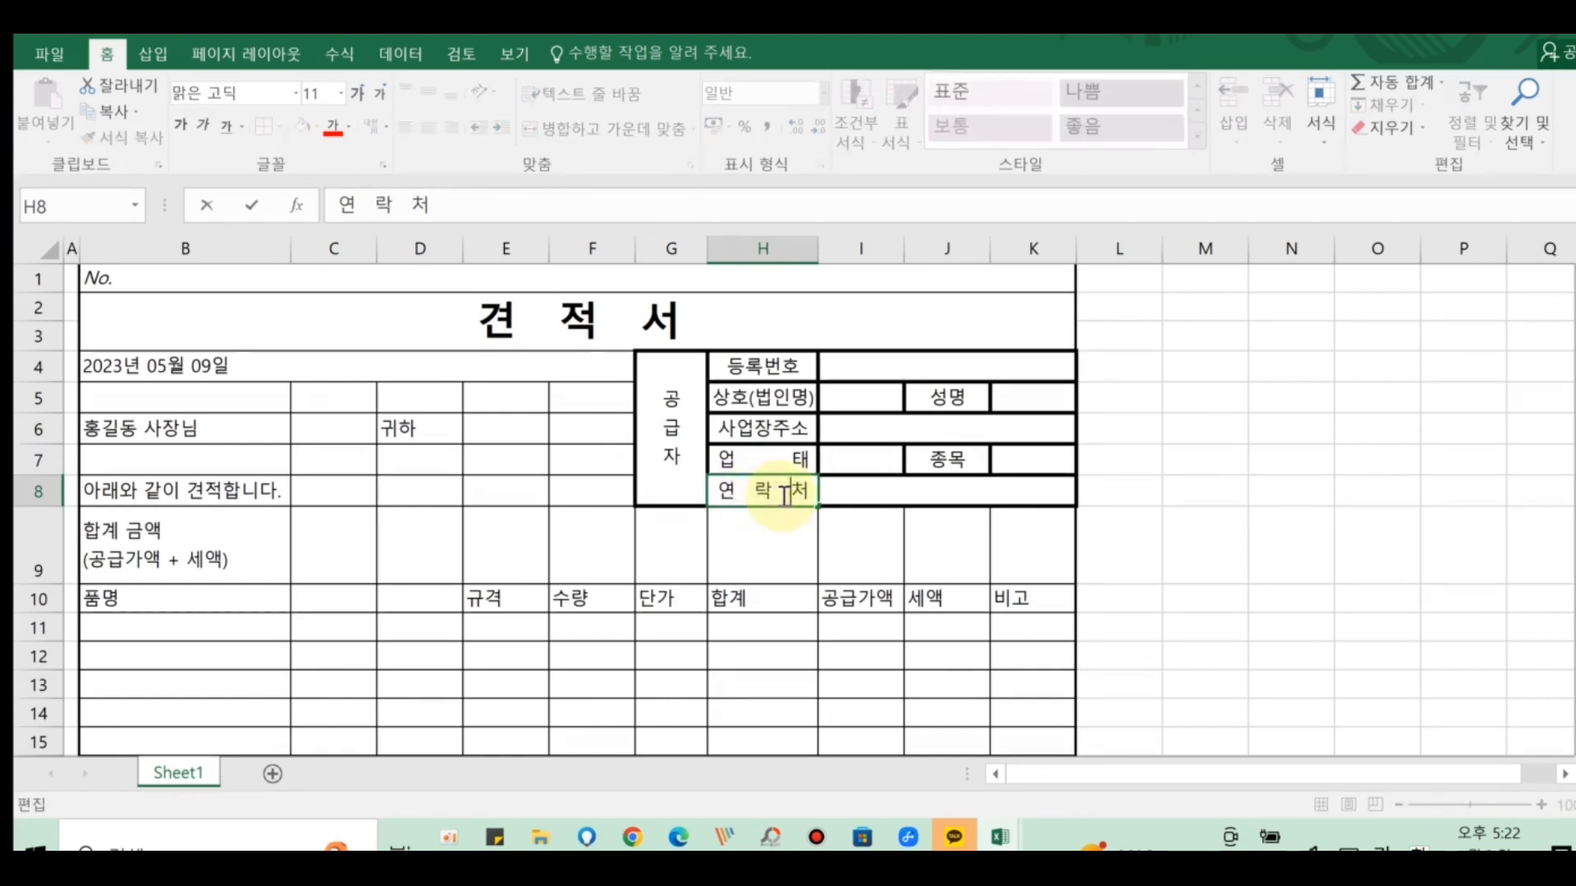
{"action": "left_click", "coordinate": [945, 397]}
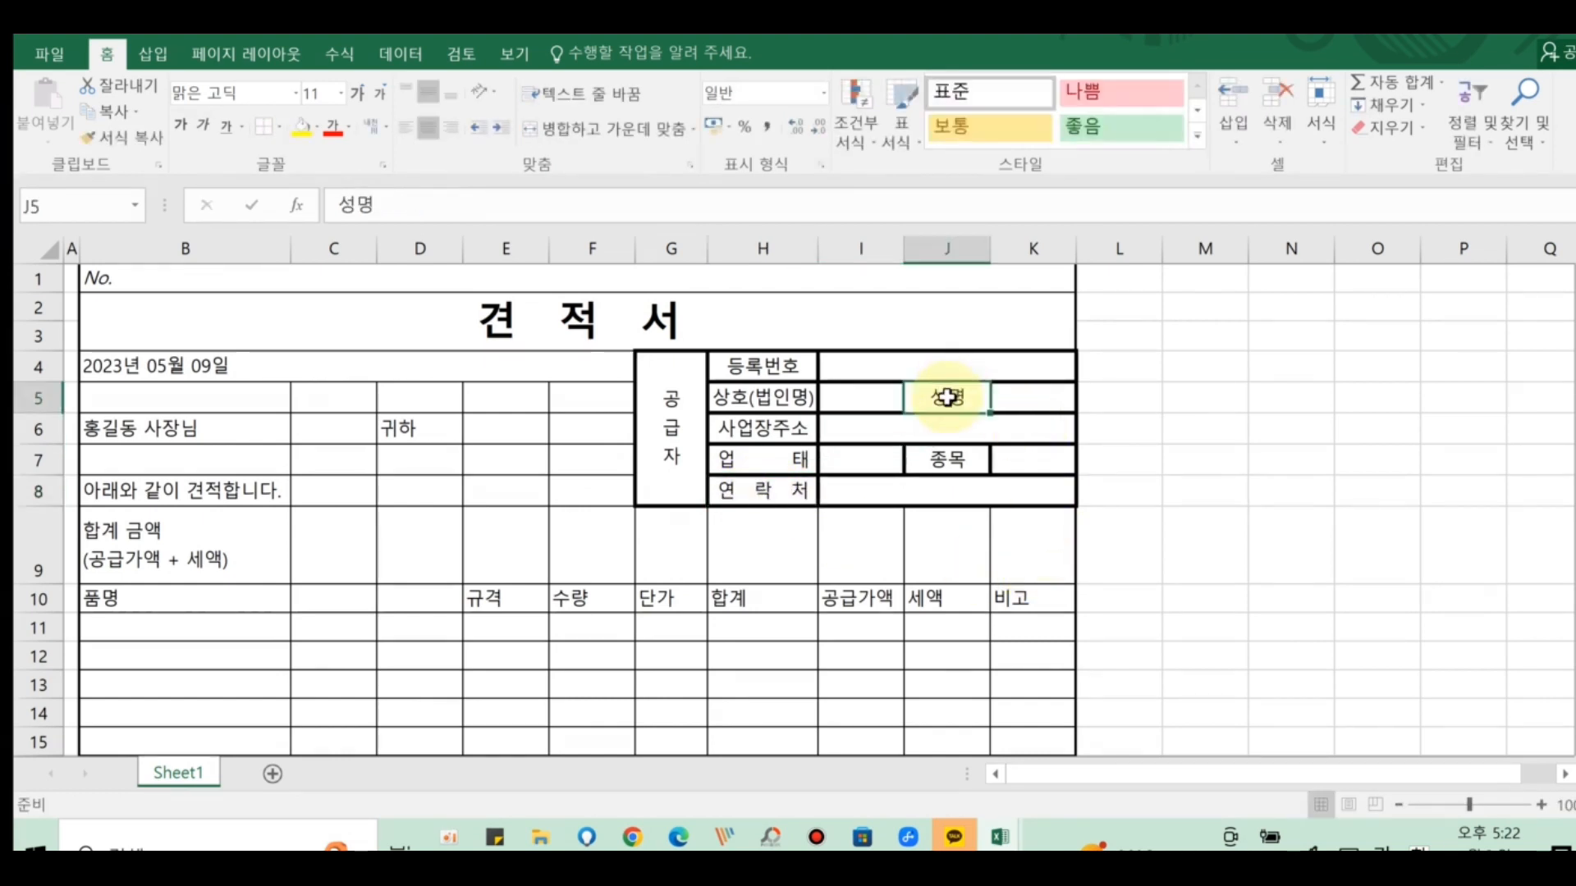
- Narrow column J to fit the 성명 and 종목 labels, and widen column K
{"action": "double_click", "coordinate": [950, 399]}
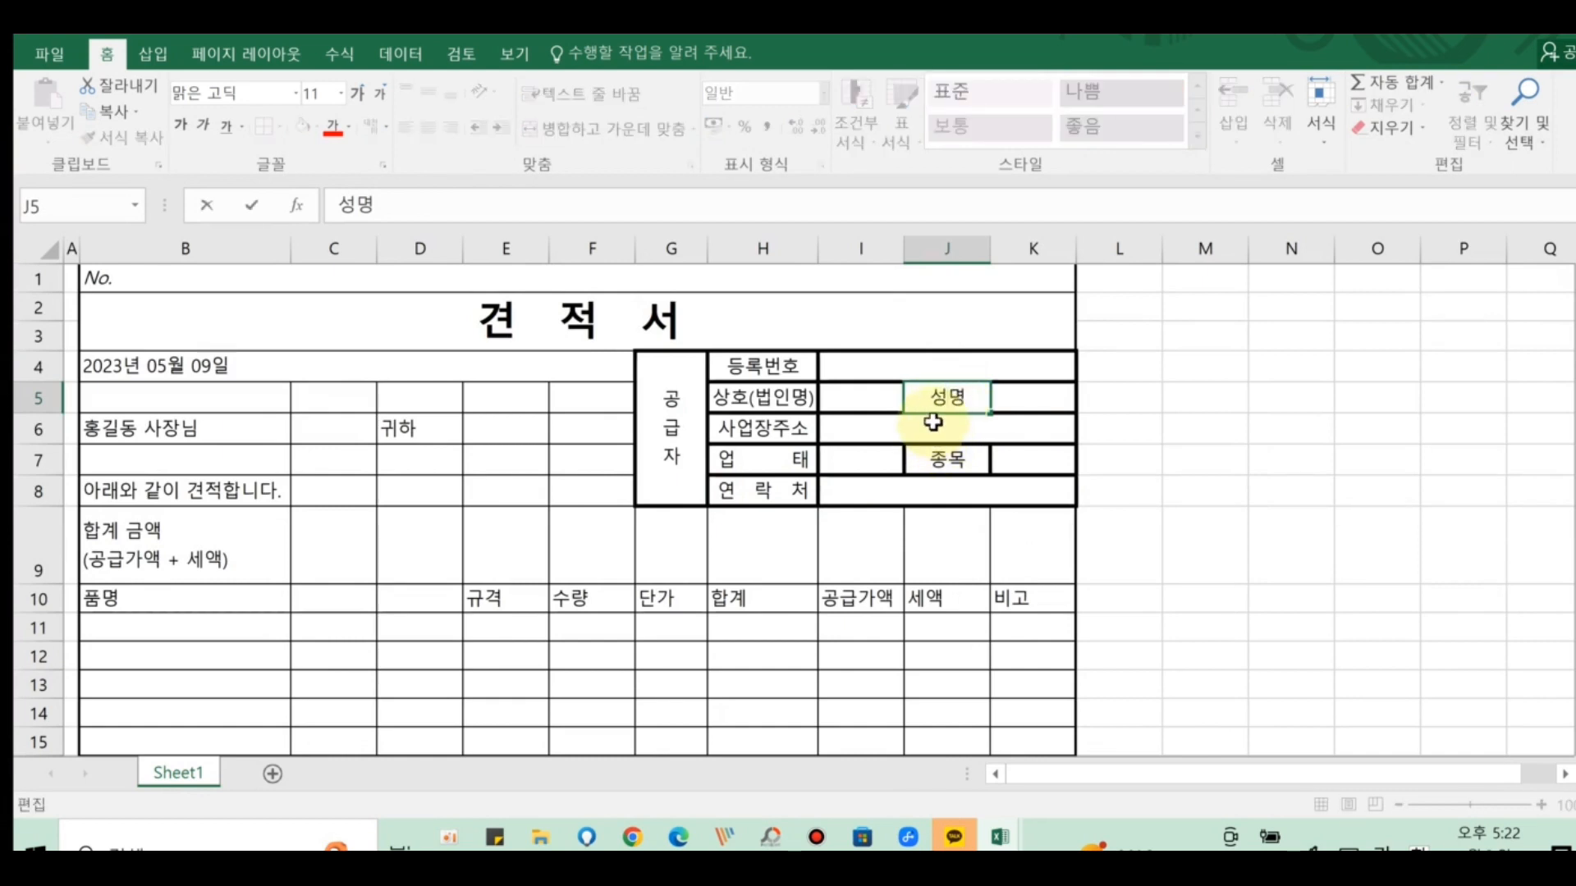
{"action": "left_click", "coordinate": [995, 249]}
{"action": "left_click", "coordinate": [969, 249]}
{"action": "left_click_drag", "start_coordinate": [991, 255], "coordinate": [1108, 253]}
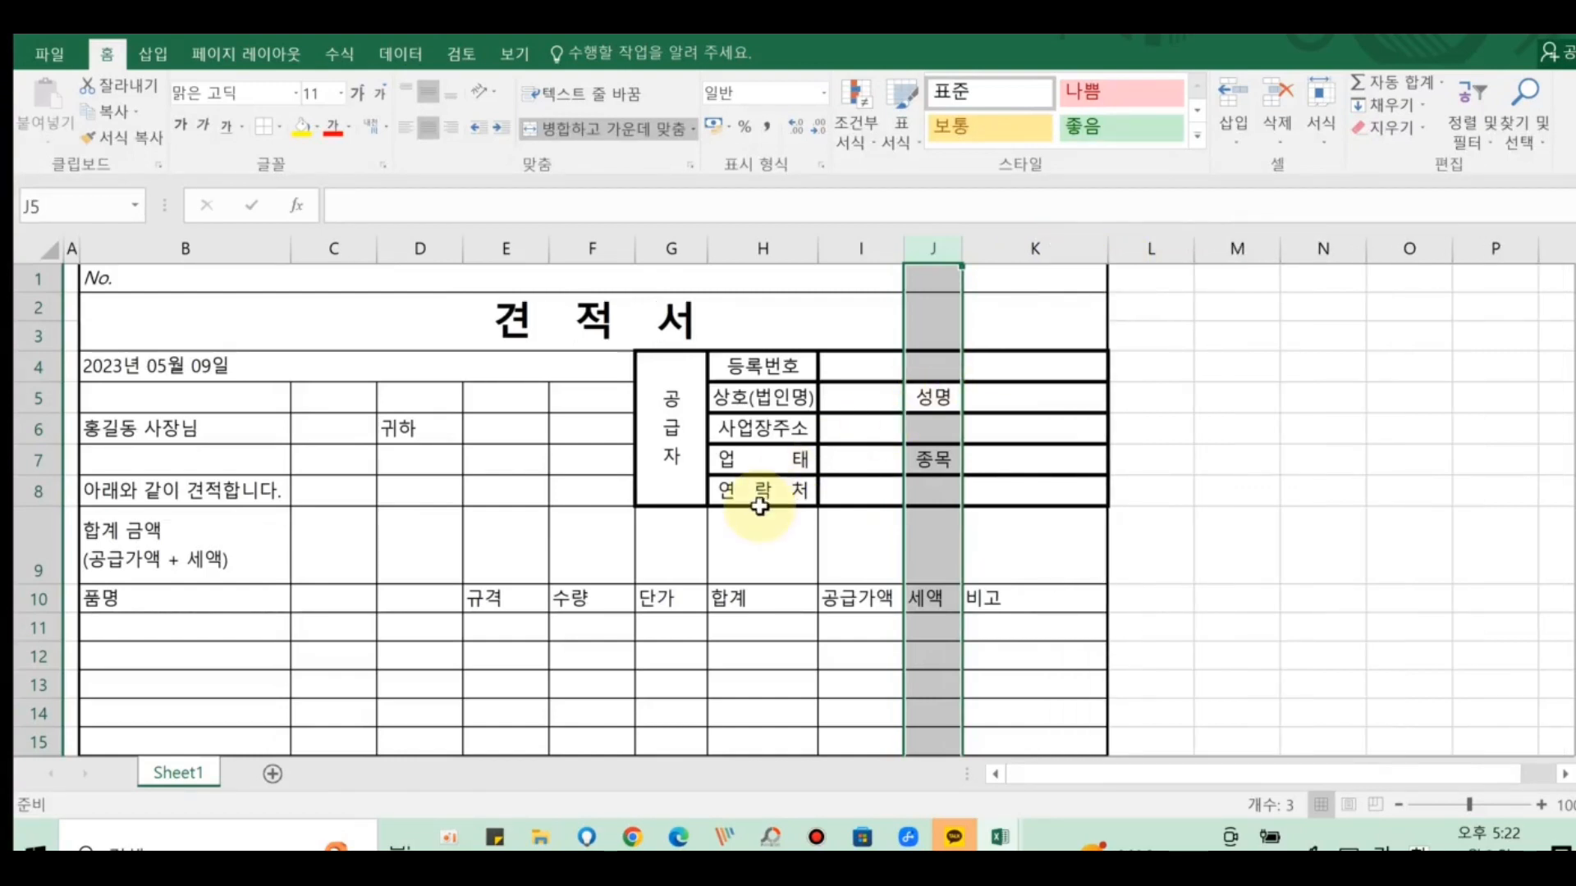
{"action": "left_click", "coordinate": [1300, 504]}
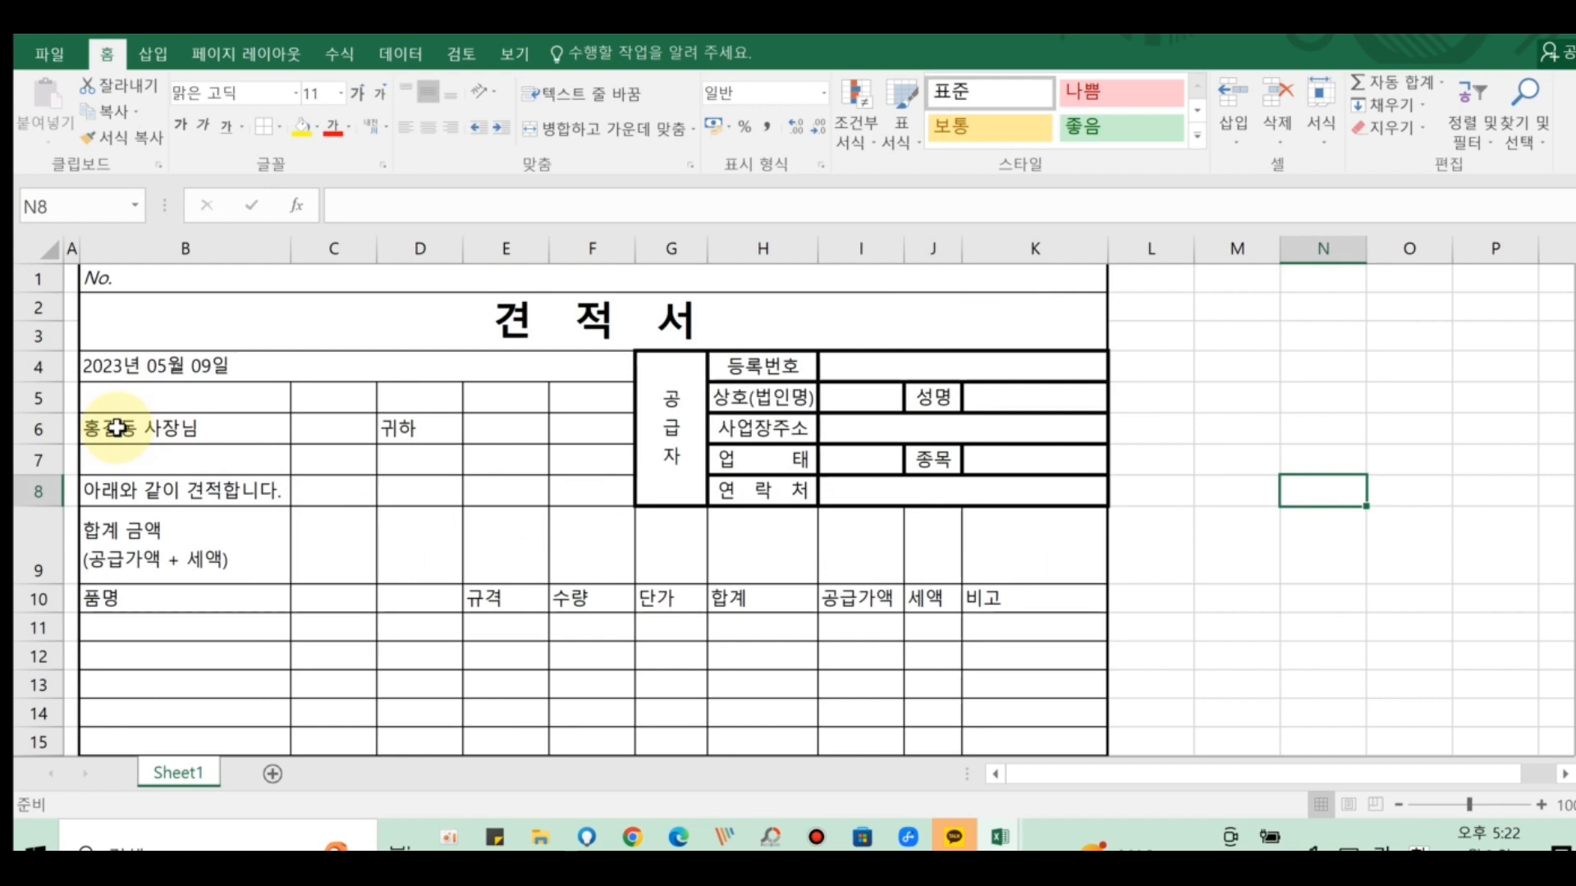
- Merge and center the recipient name across B6:C7, and merge D6:F7 with 귀하 left-aligned
{"action": "left_click_drag", "start_coordinate": [114, 429], "coordinate": [329, 445]}
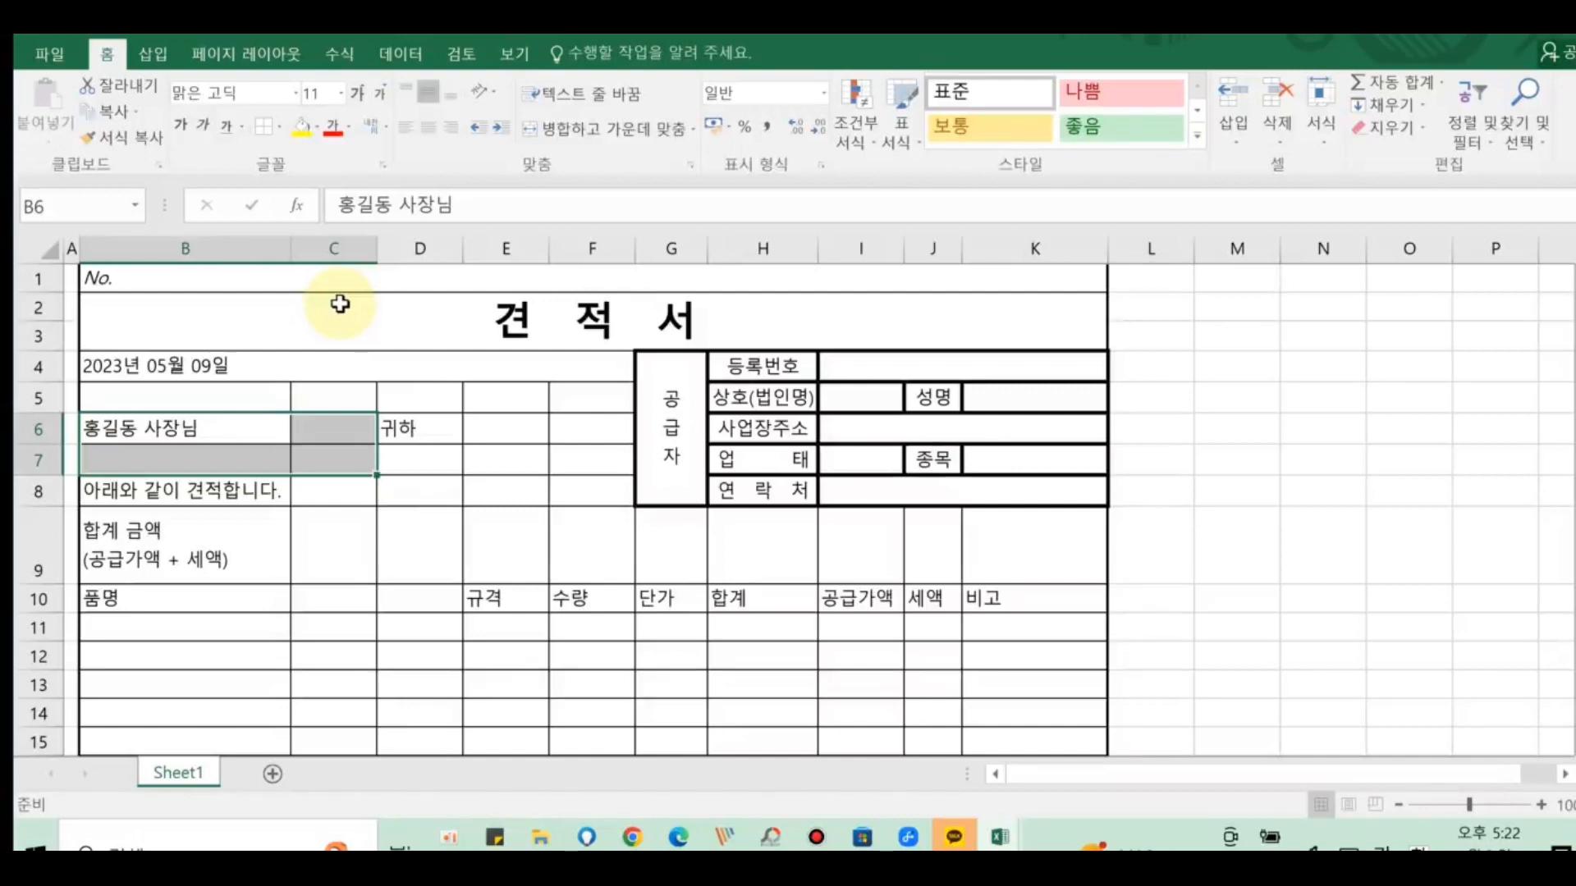
{"action": "left_click", "coordinate": [594, 131]}
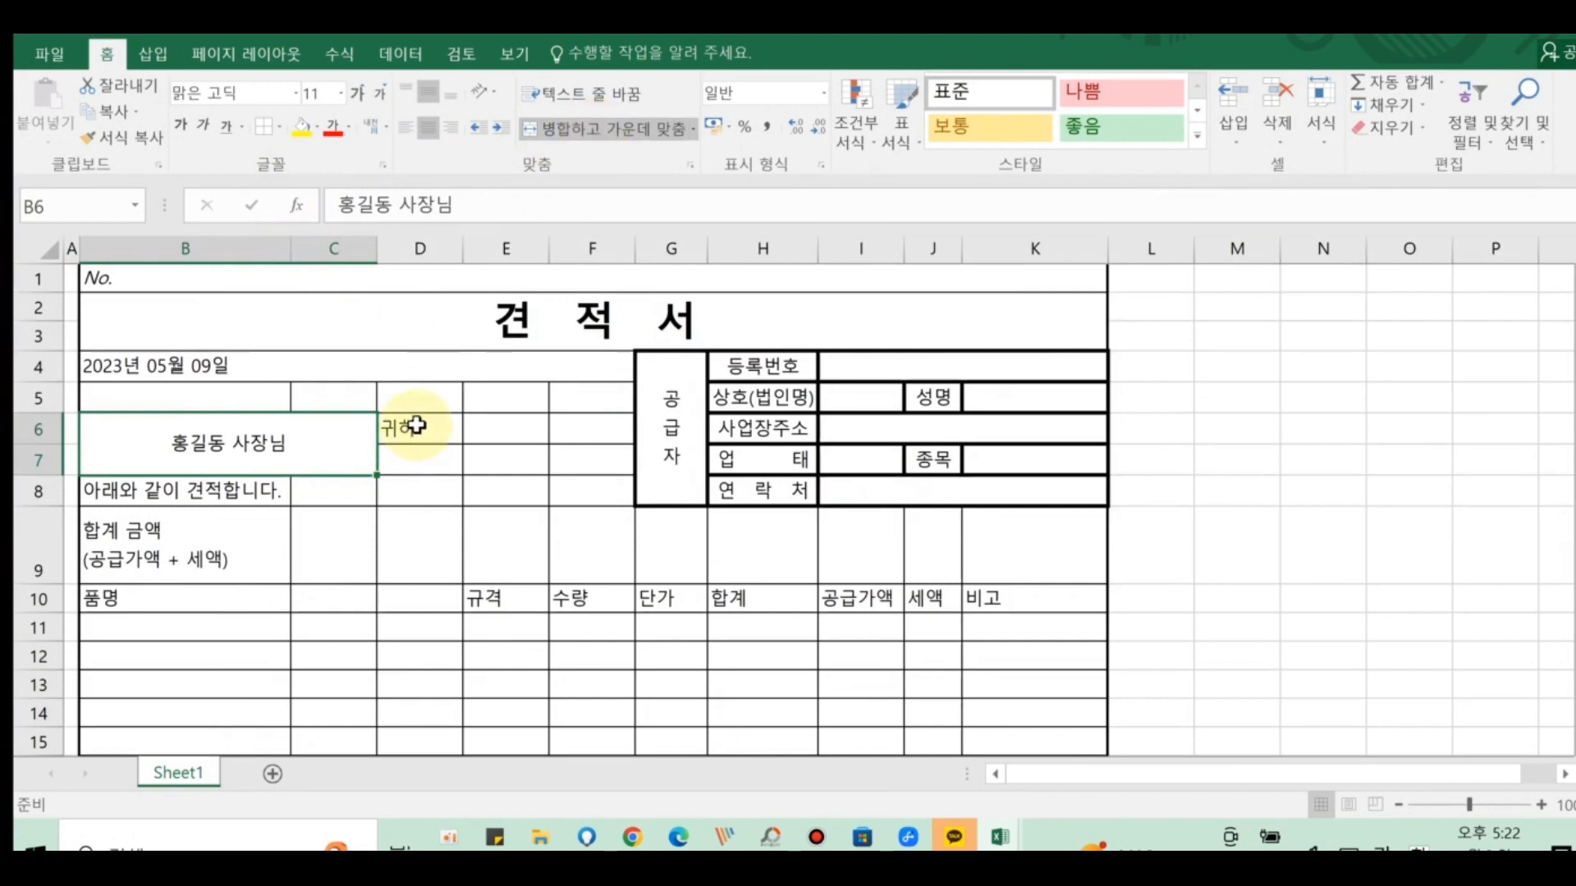
{"action": "left_click_drag", "start_coordinate": [417, 425], "coordinate": [592, 462]}
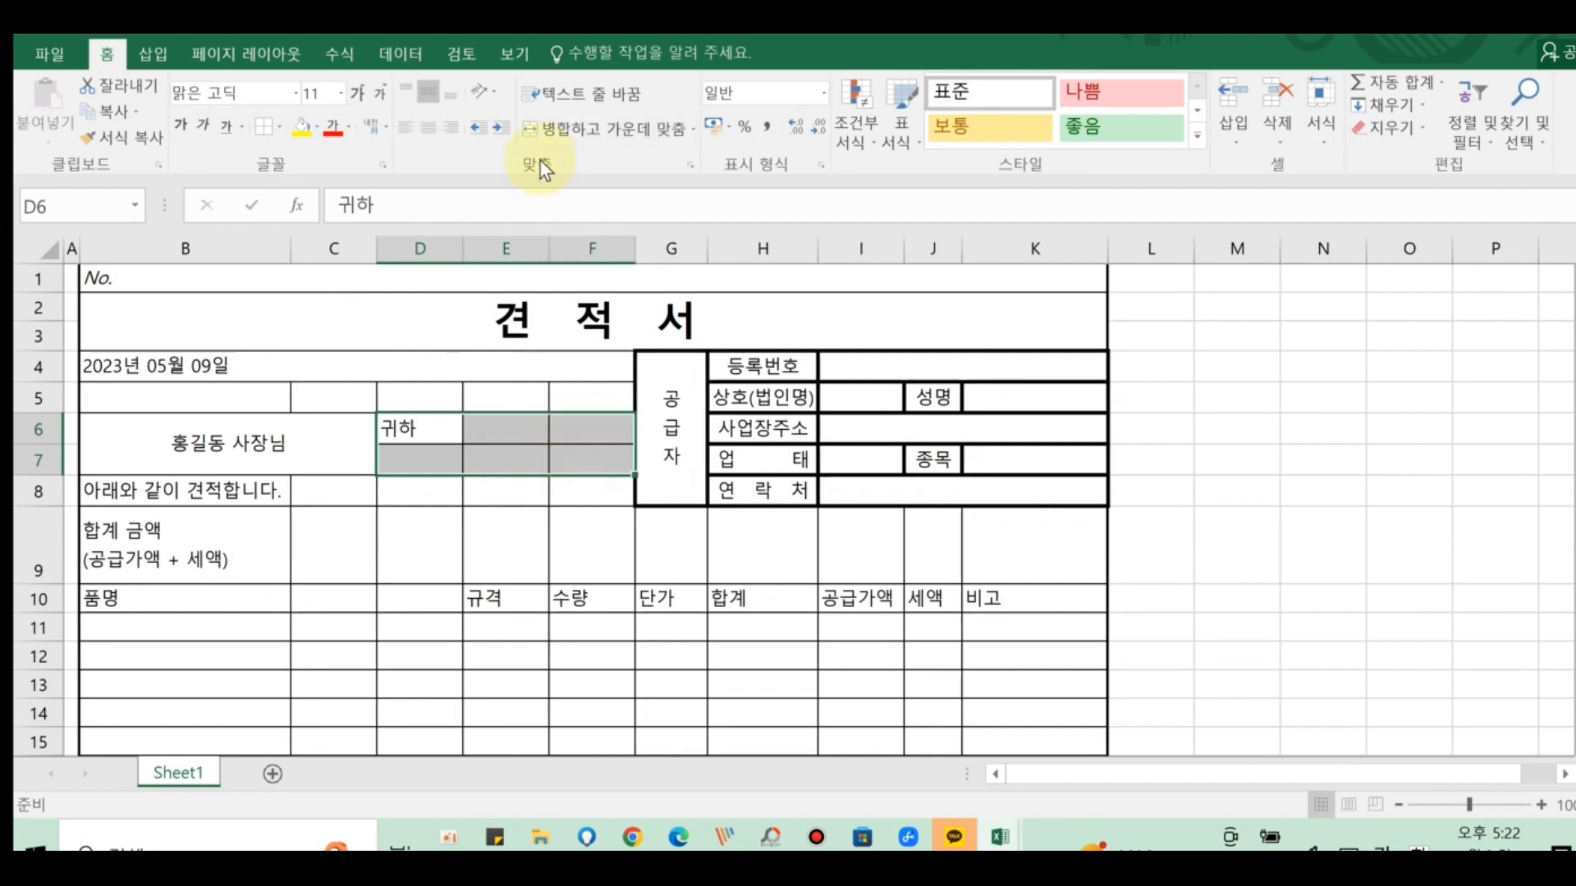
{"action": "left_click", "coordinate": [594, 130]}
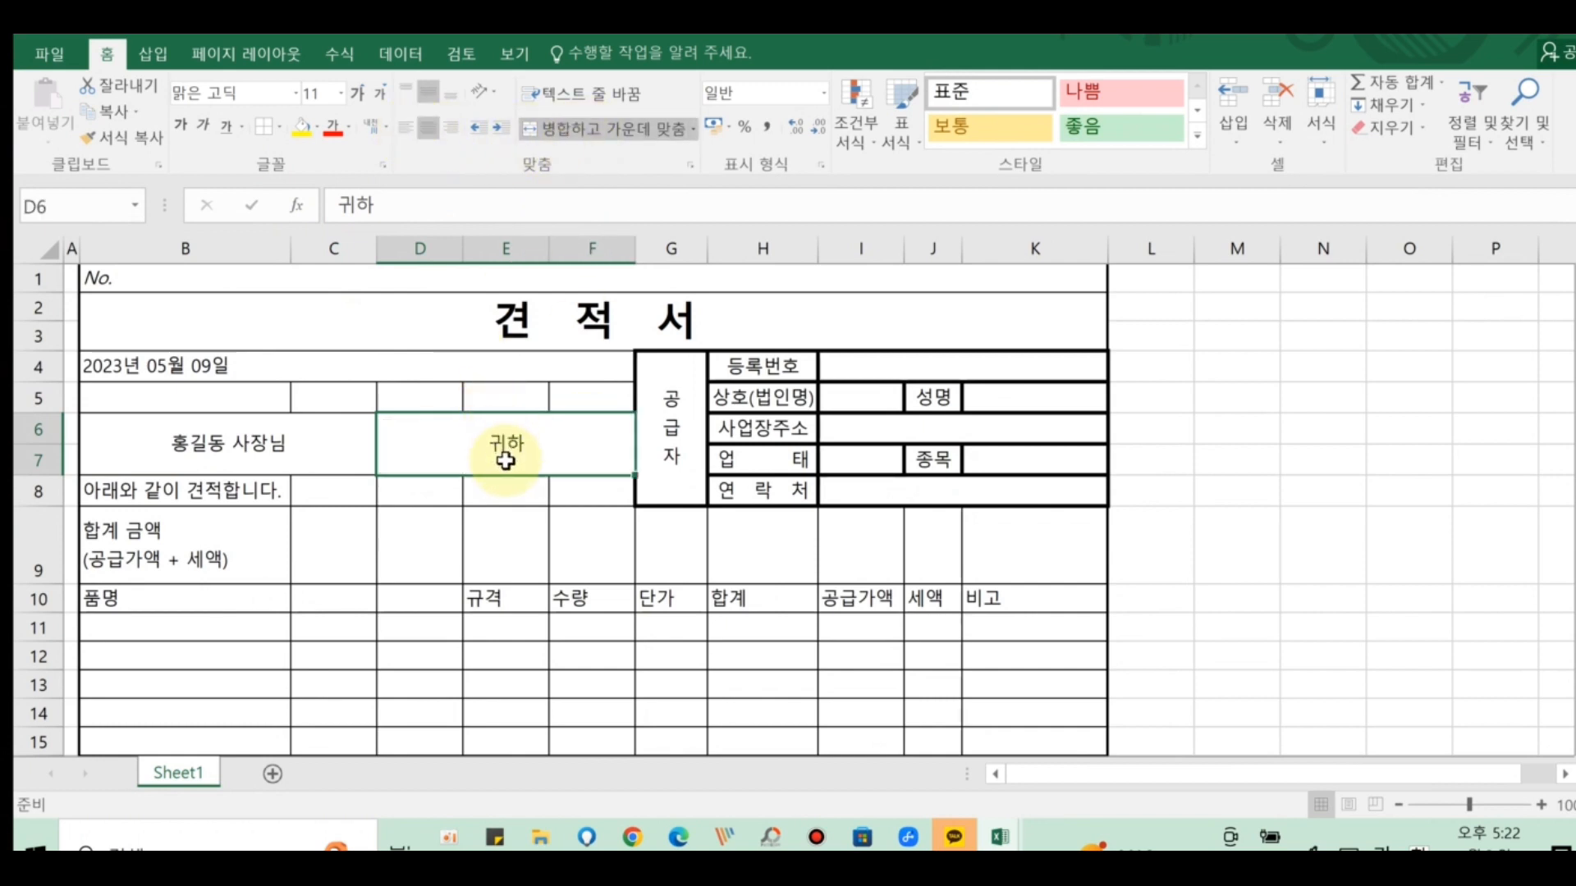
{"action": "left_click", "coordinate": [406, 128]}
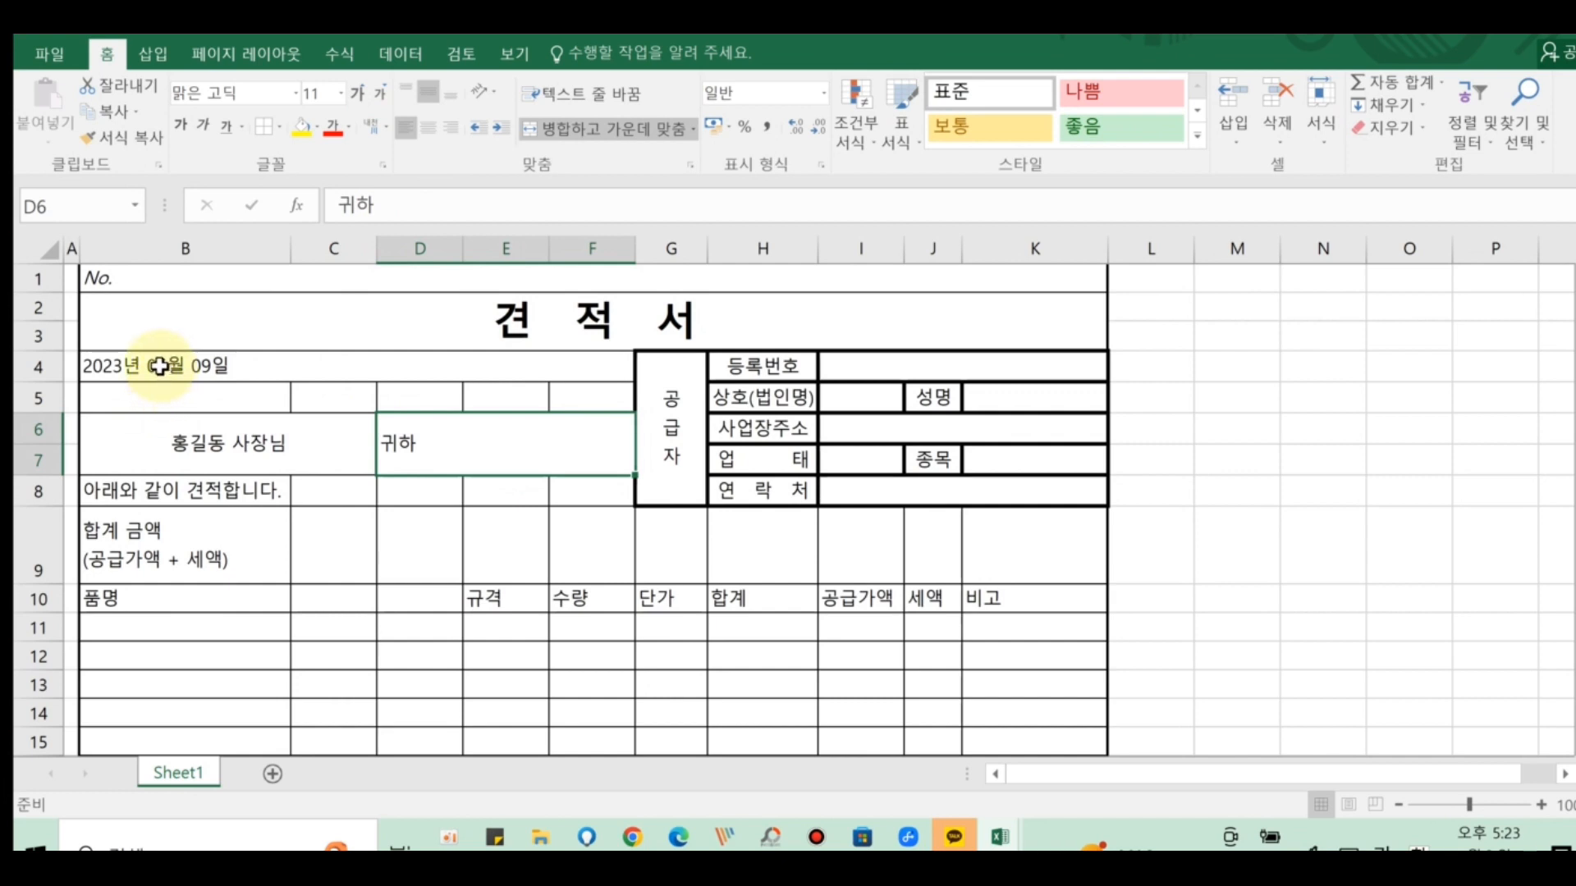
- Replace the merged date row with a merged B4:F5 block, with the date left-aligned
{"action": "left_click_drag", "start_coordinate": [157, 367], "coordinate": [429, 394]}
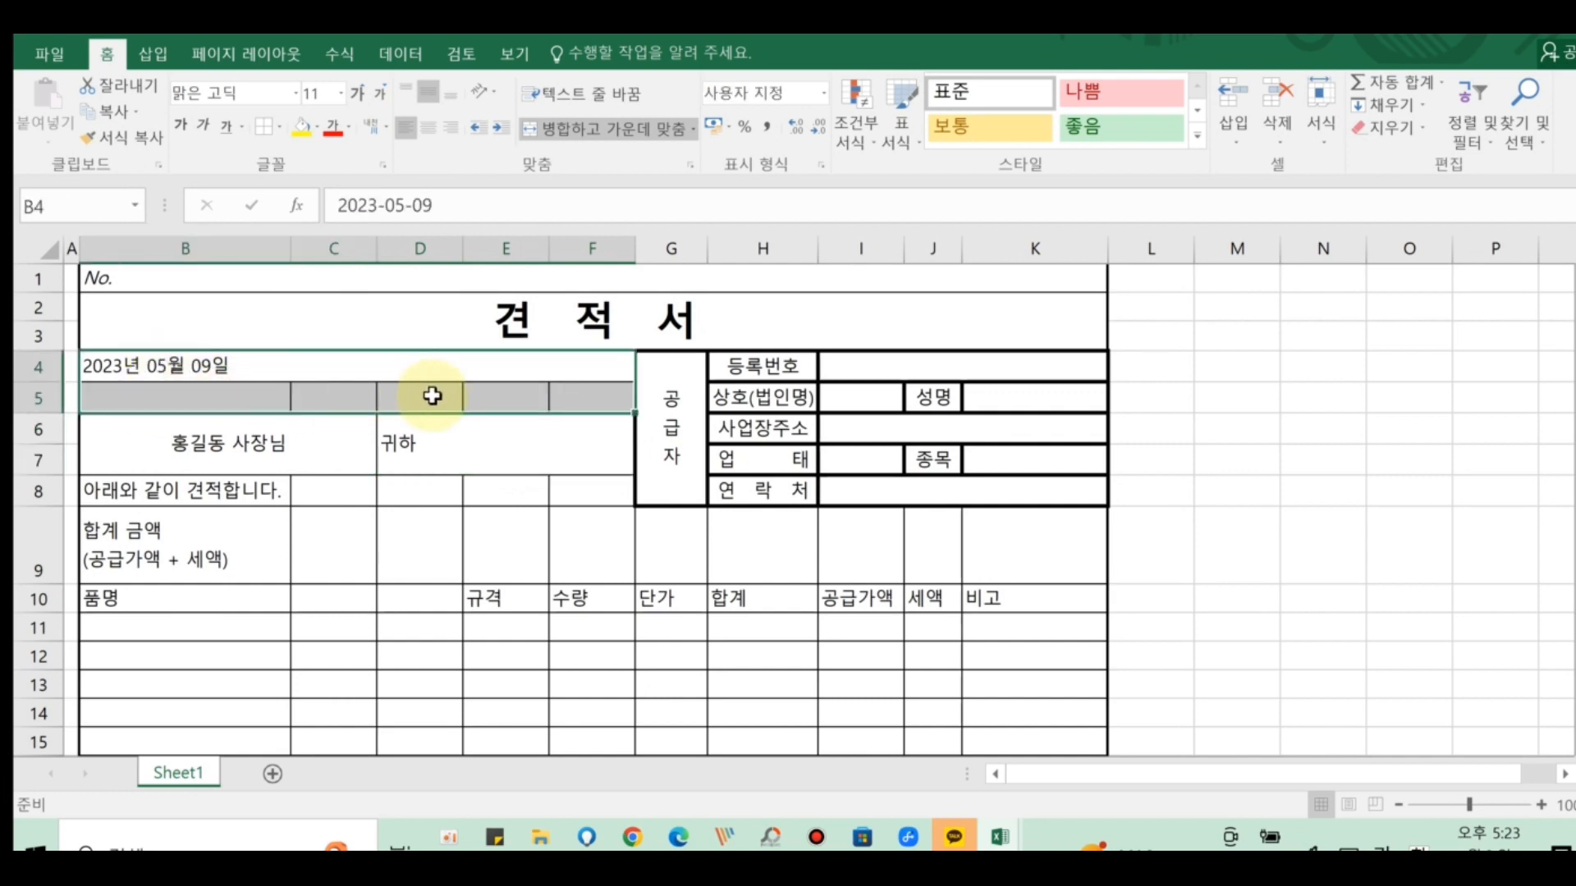
{"action": "left_click", "coordinate": [617, 136]}
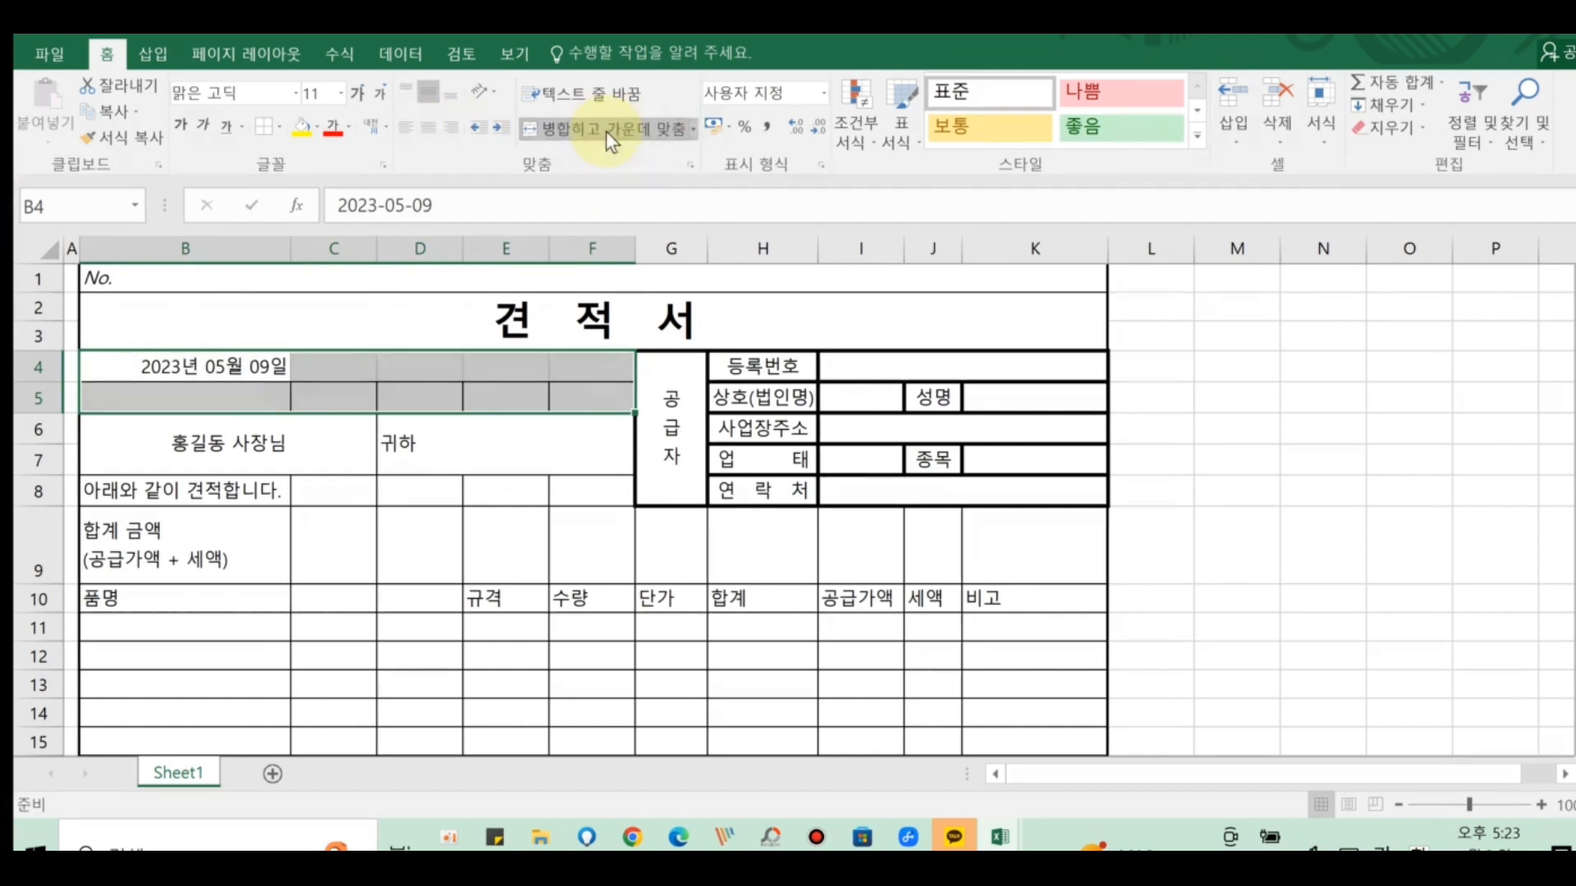
{"action": "left_click", "coordinate": [606, 131]}
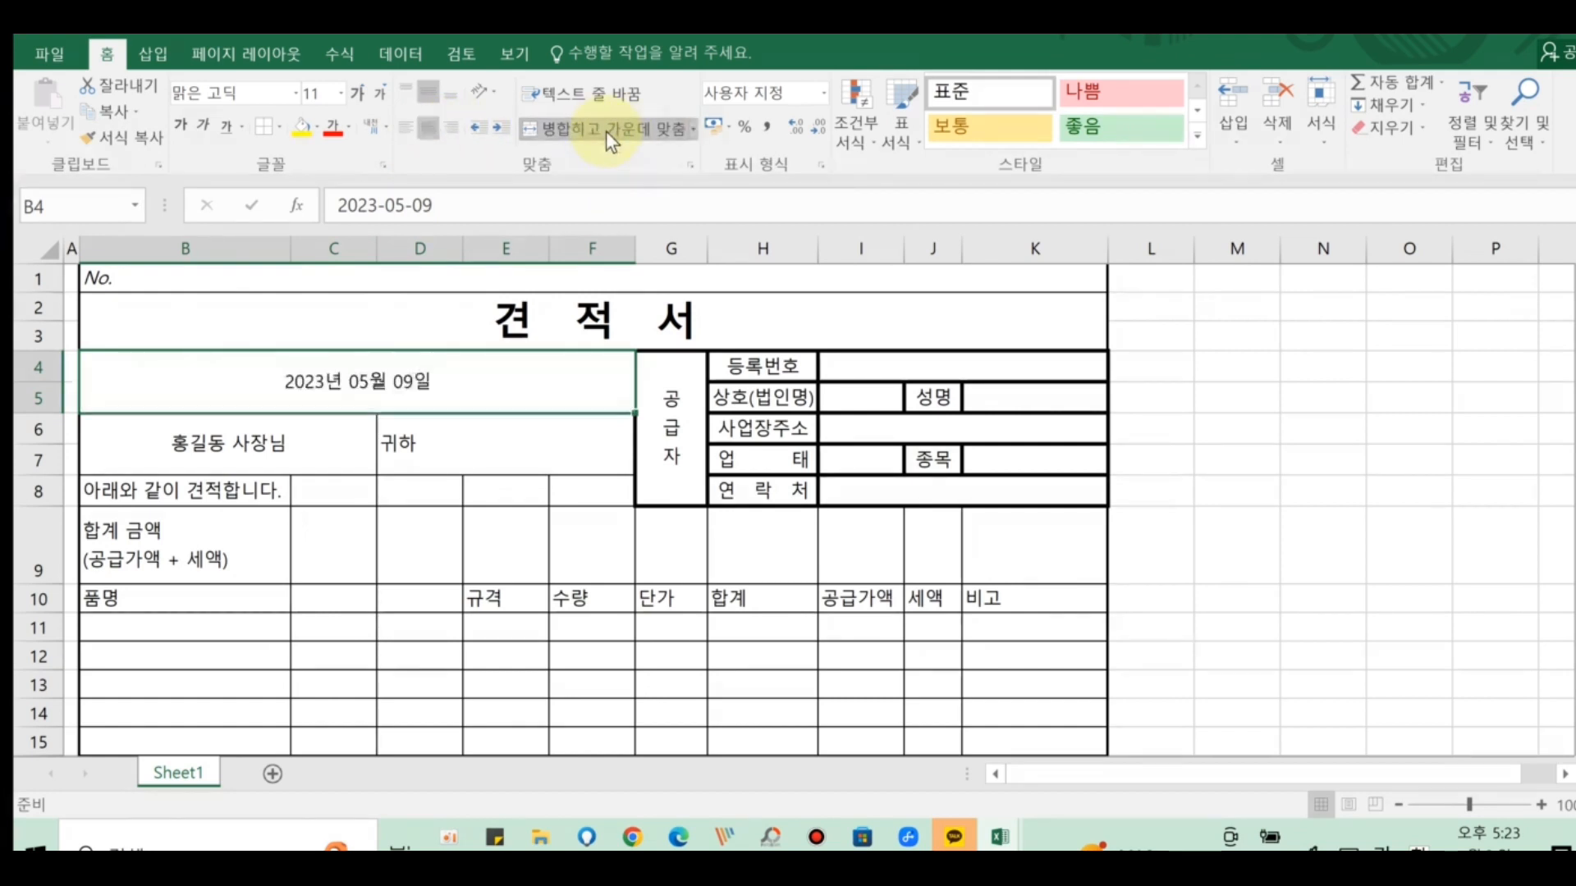
{"action": "left_click", "coordinate": [406, 131]}
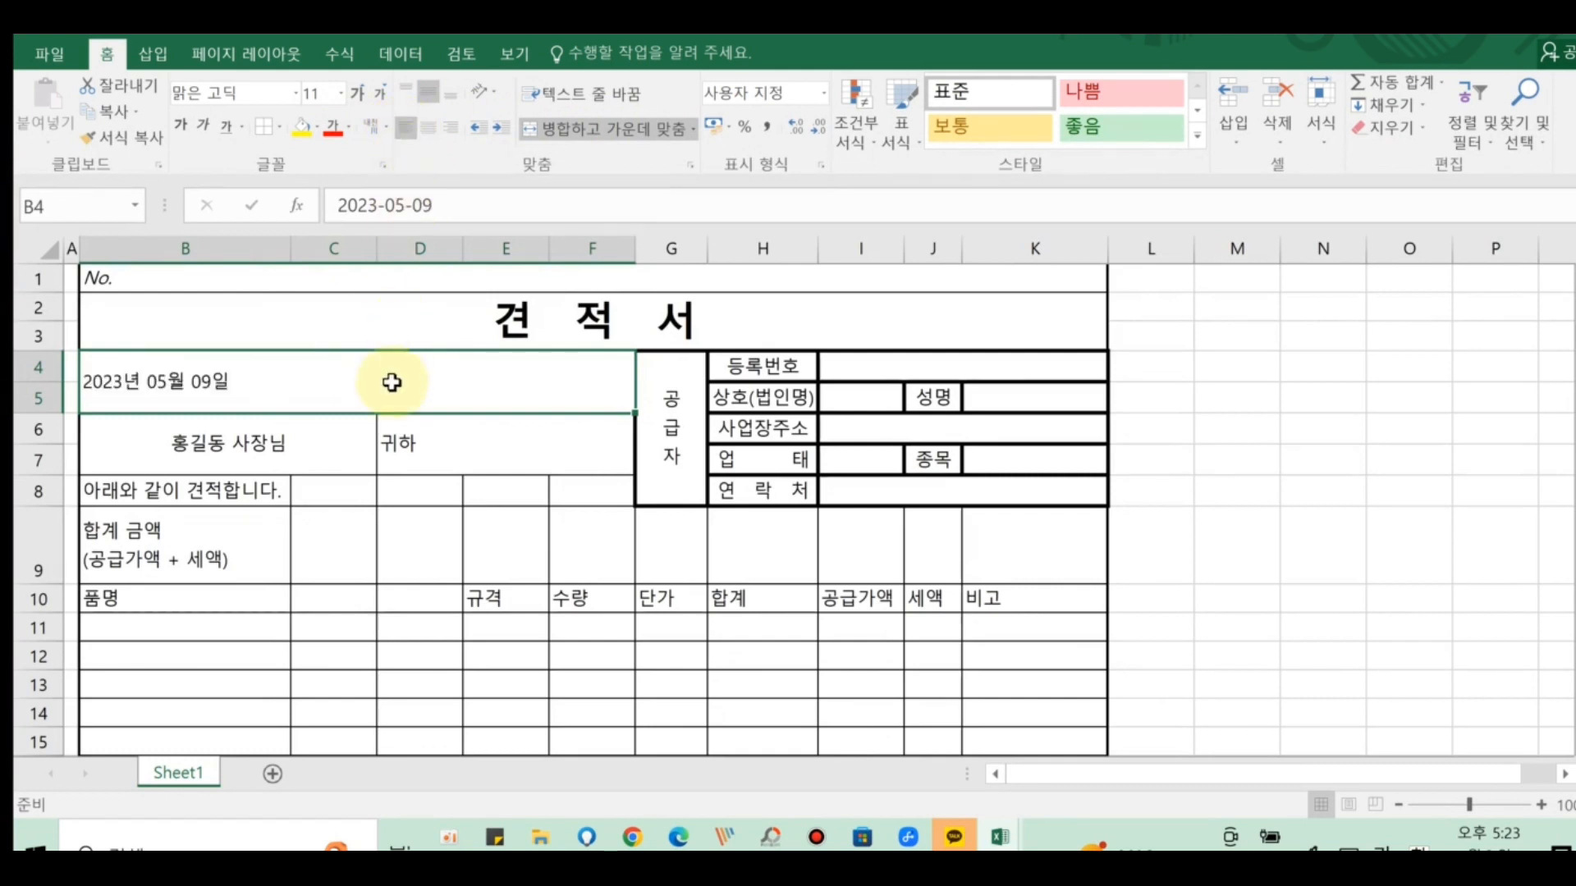
{"action": "left_click", "coordinate": [135, 438]}
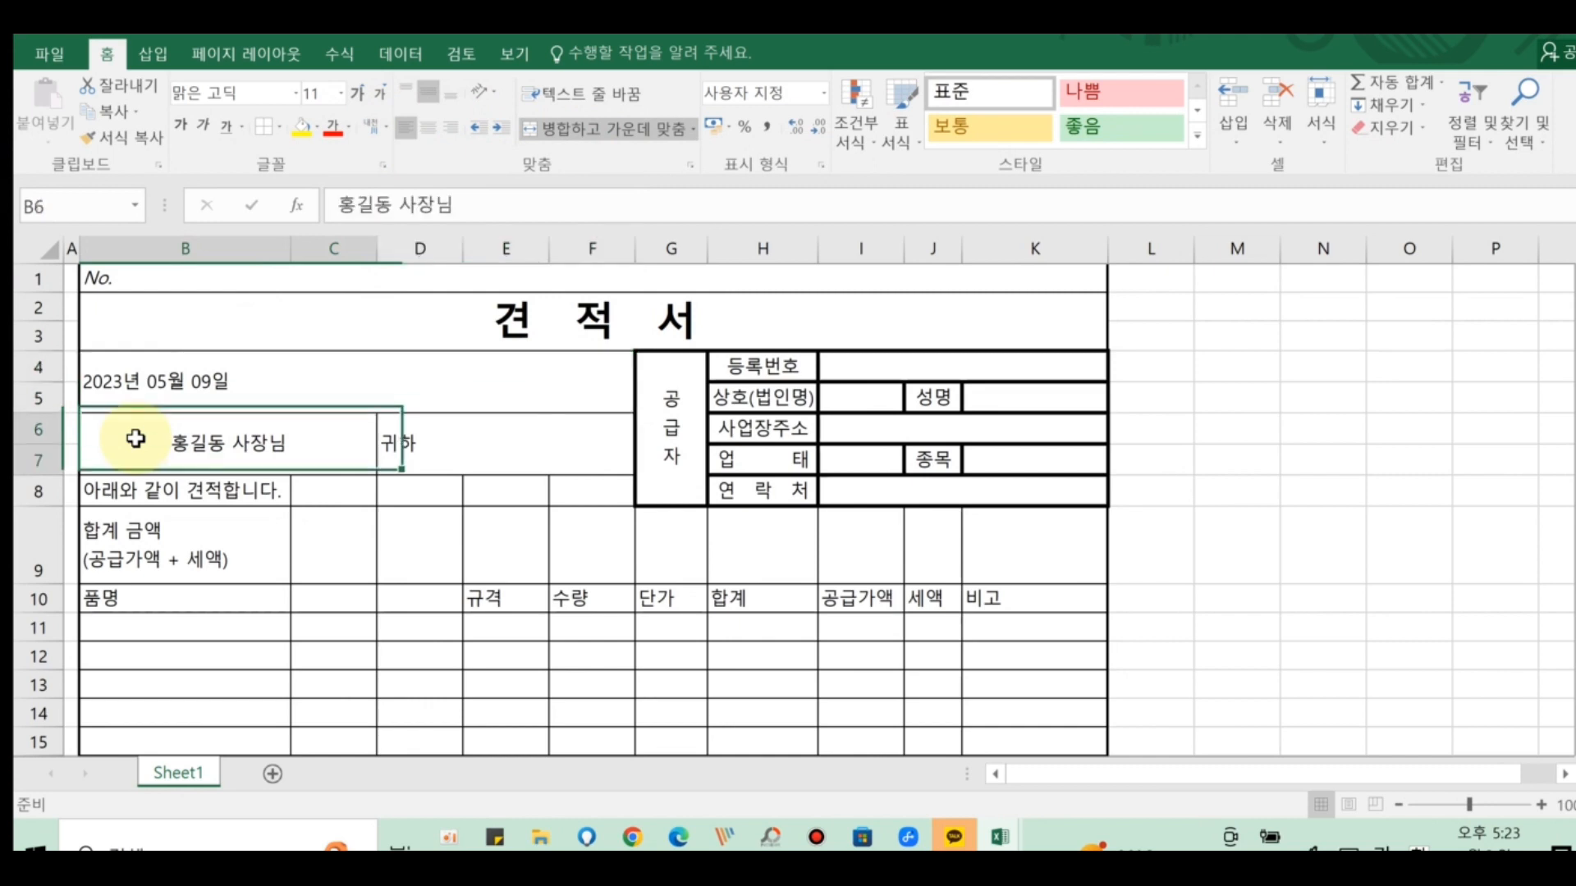
{"action": "right_click", "coordinate": [135, 438]}
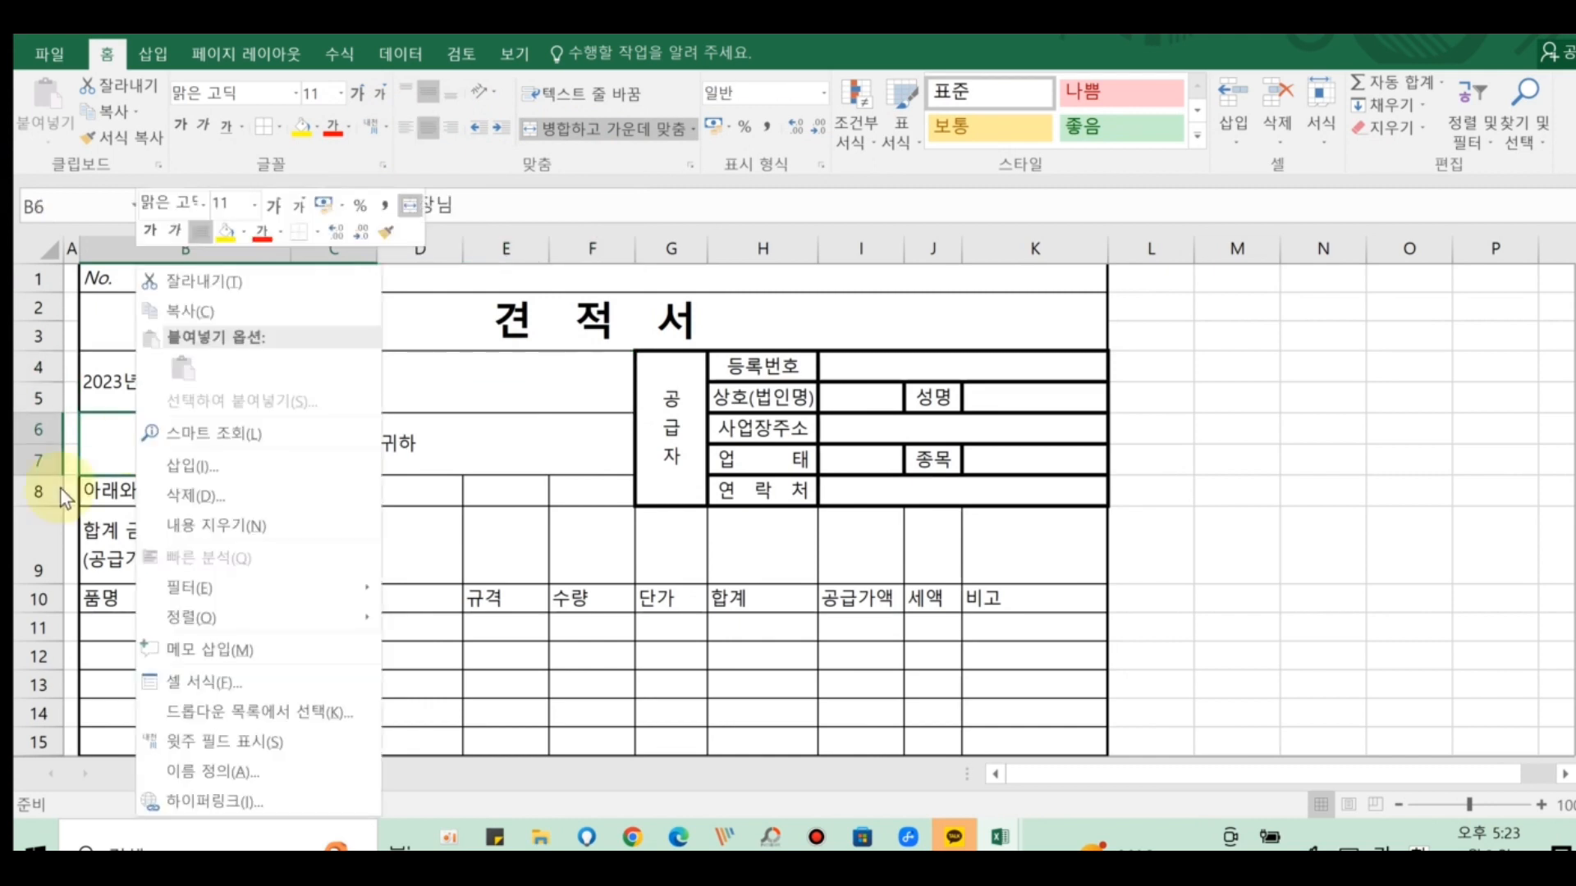
{"action": "key", "text": "Escape"}
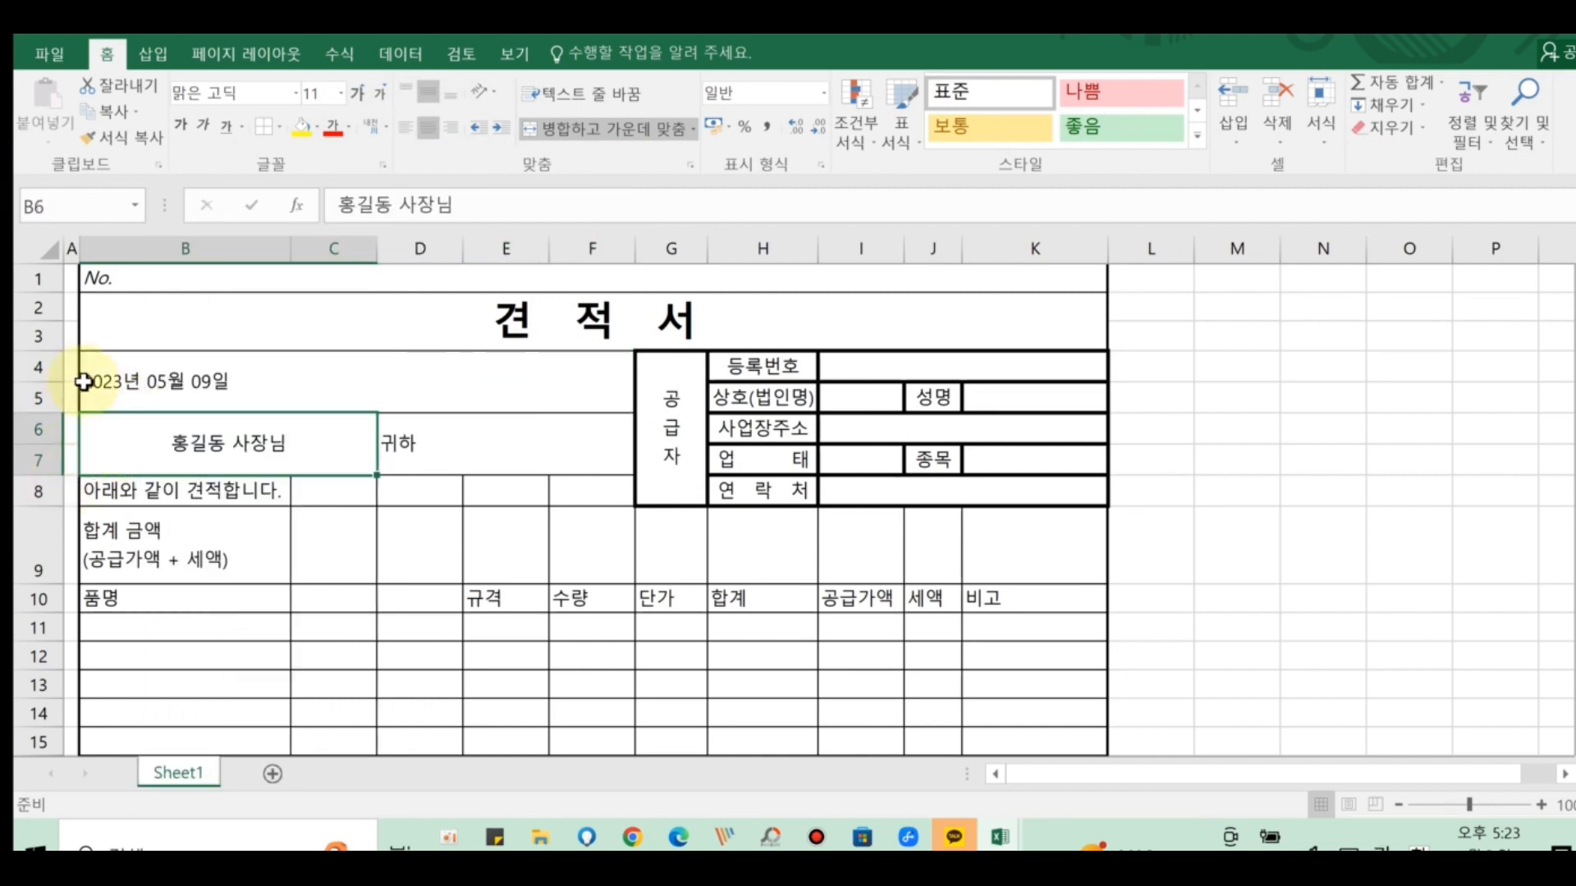
- Indent the date in the merged B4 cell by adding spaces in front of it
{"action": "left_click", "coordinate": [79, 382]}
{"action": "left_click", "coordinate": [74, 384]}
{"action": "left_click", "coordinate": [89, 383]}
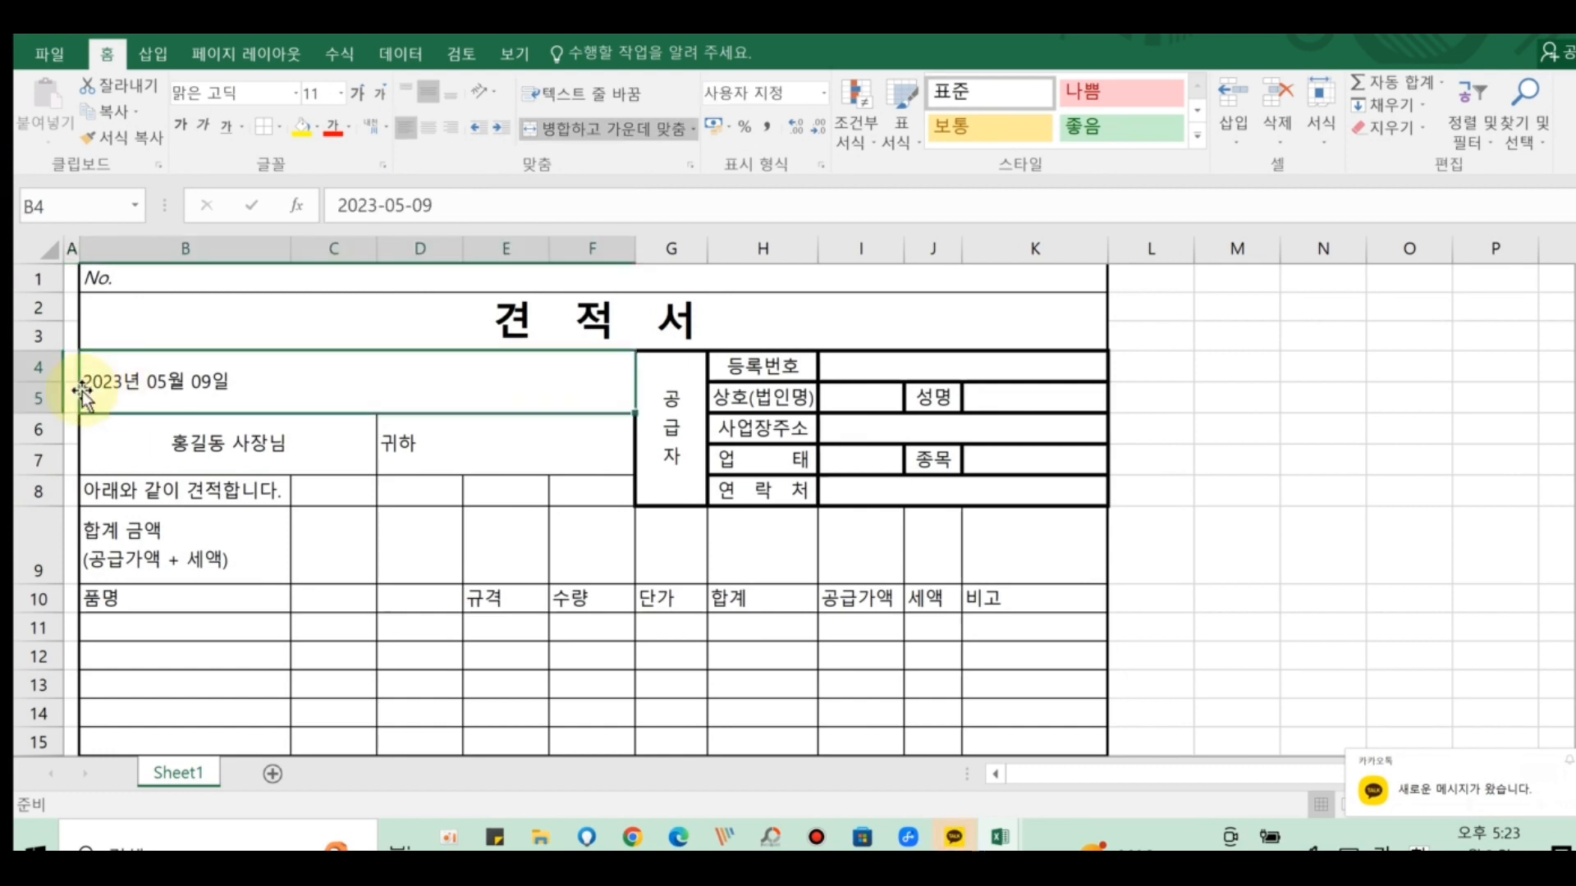
{"action": "left_click", "coordinate": [340, 203]}
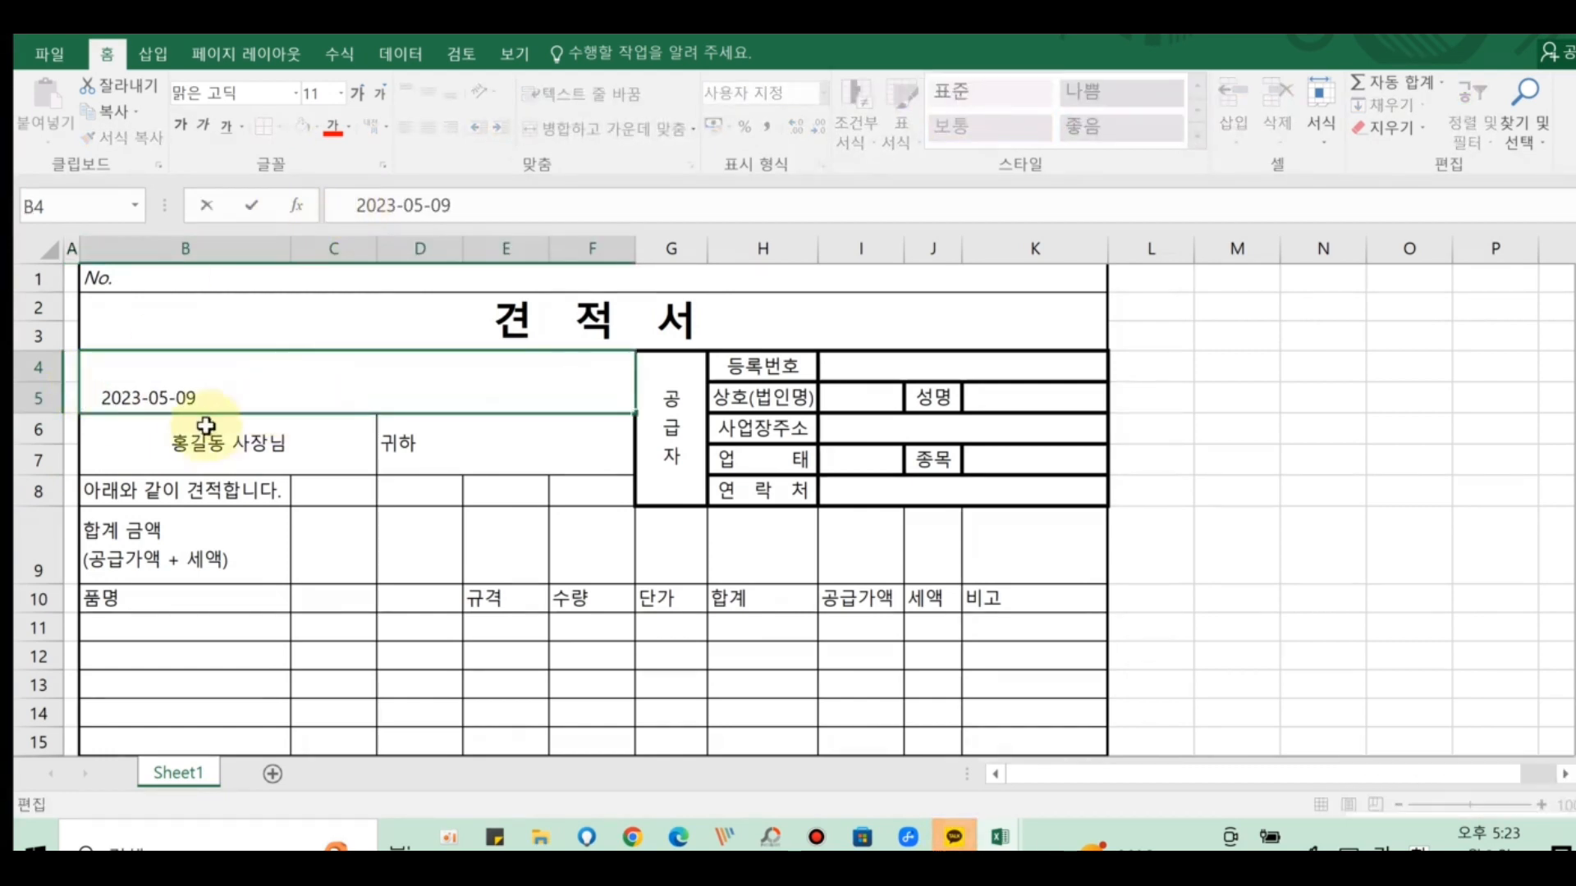
{"action": "left_click", "coordinate": [177, 443]}
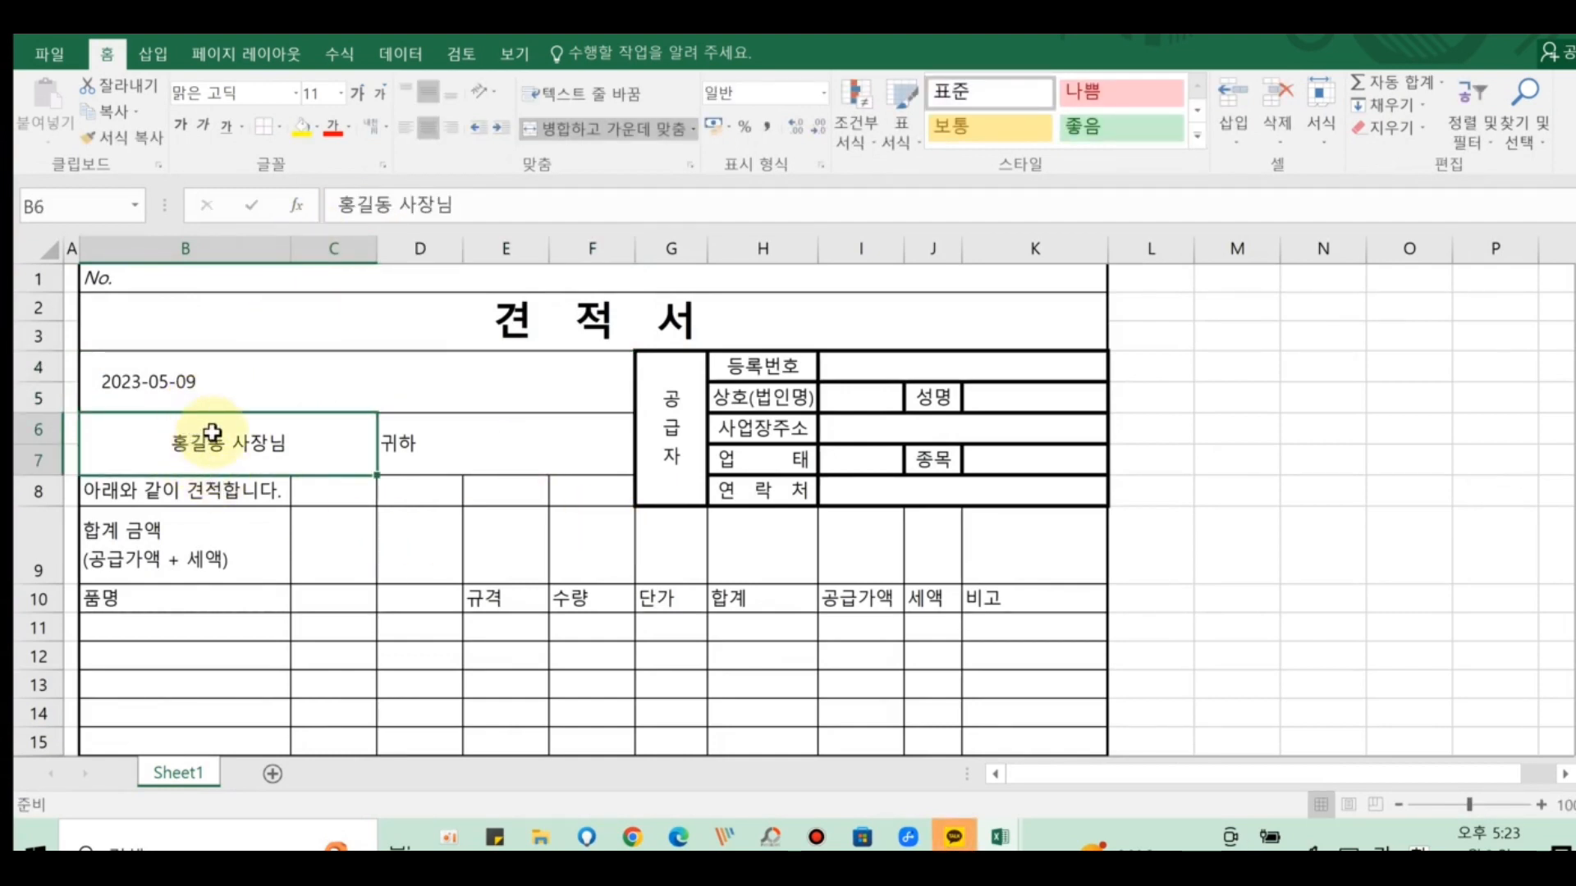
- Rewrite the date in B4 as 2023년 5월 9일, with wide spaces between the year, month and day
{"action": "double_click", "coordinate": [145, 385]}
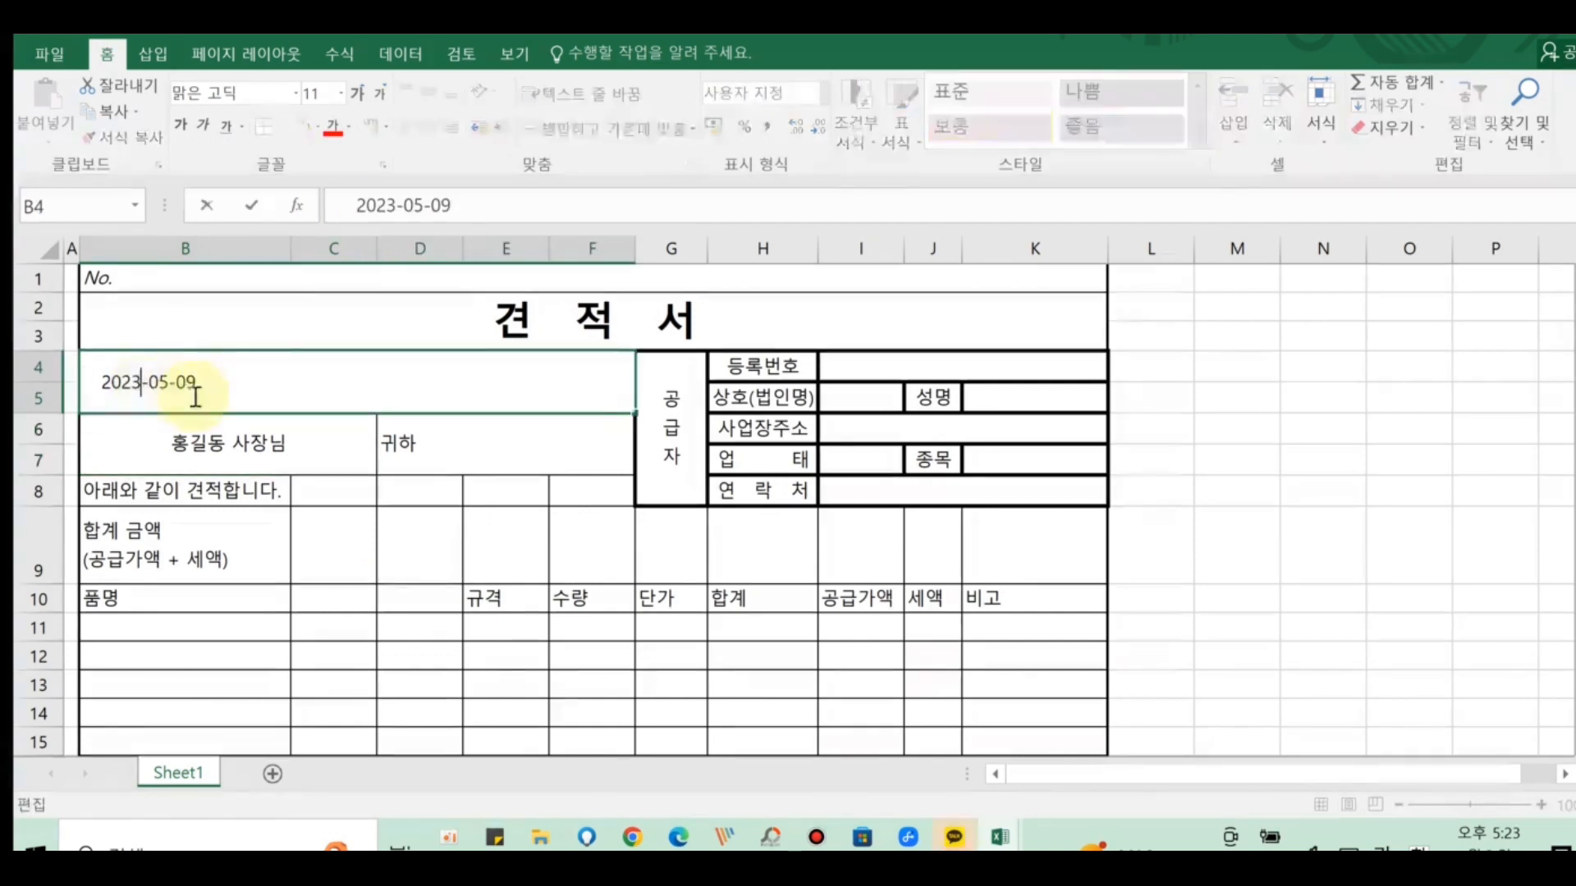
{"action": "type", "text": "년 "}
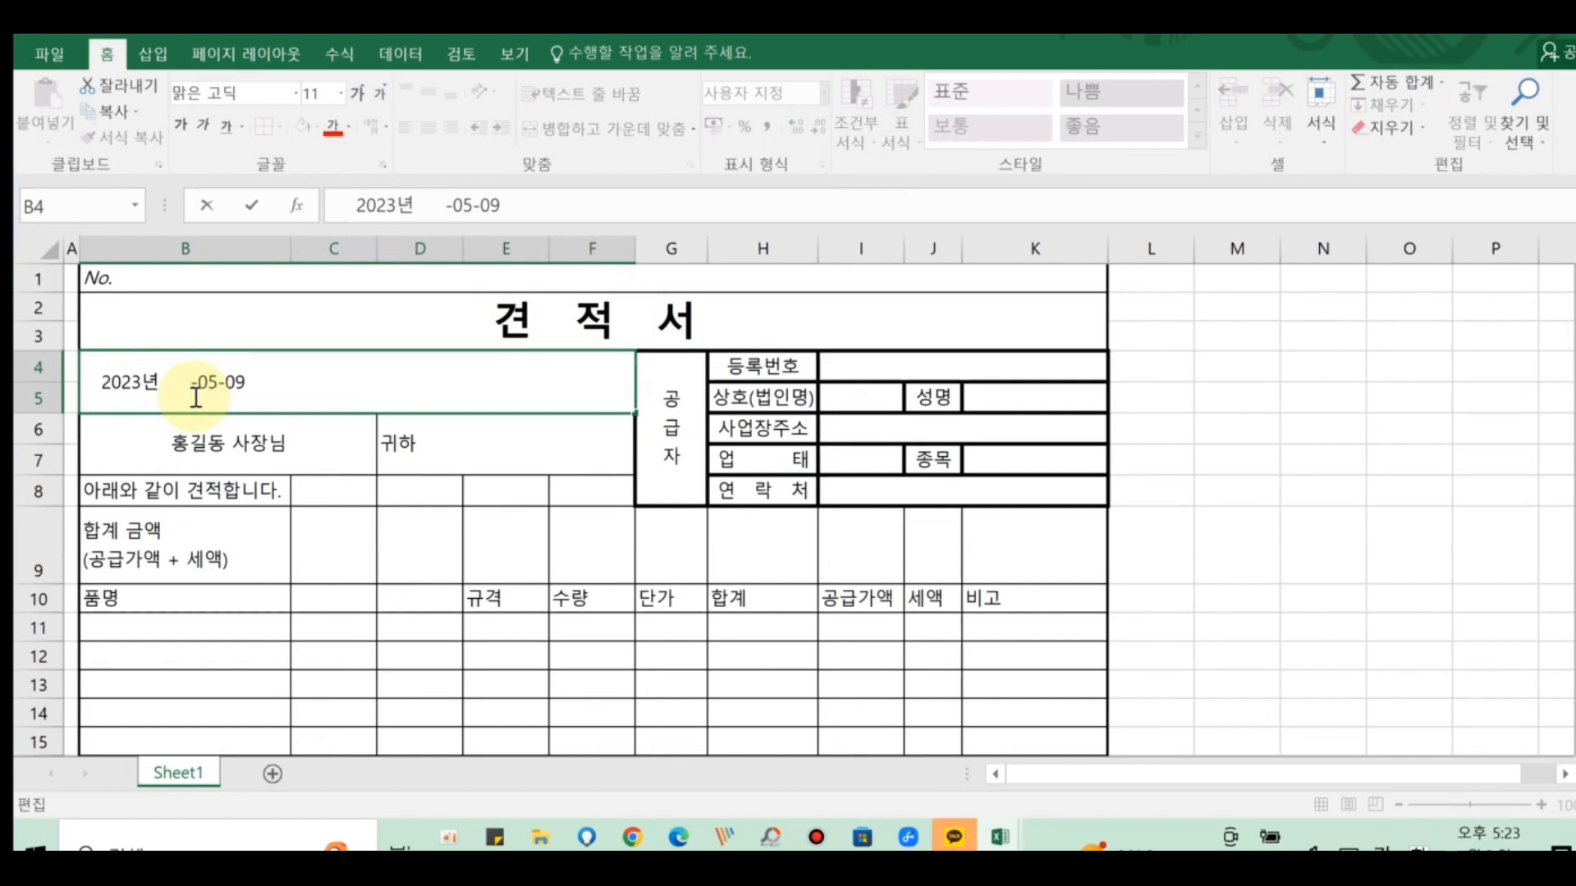
{"action": "type", "text": "     5월"}
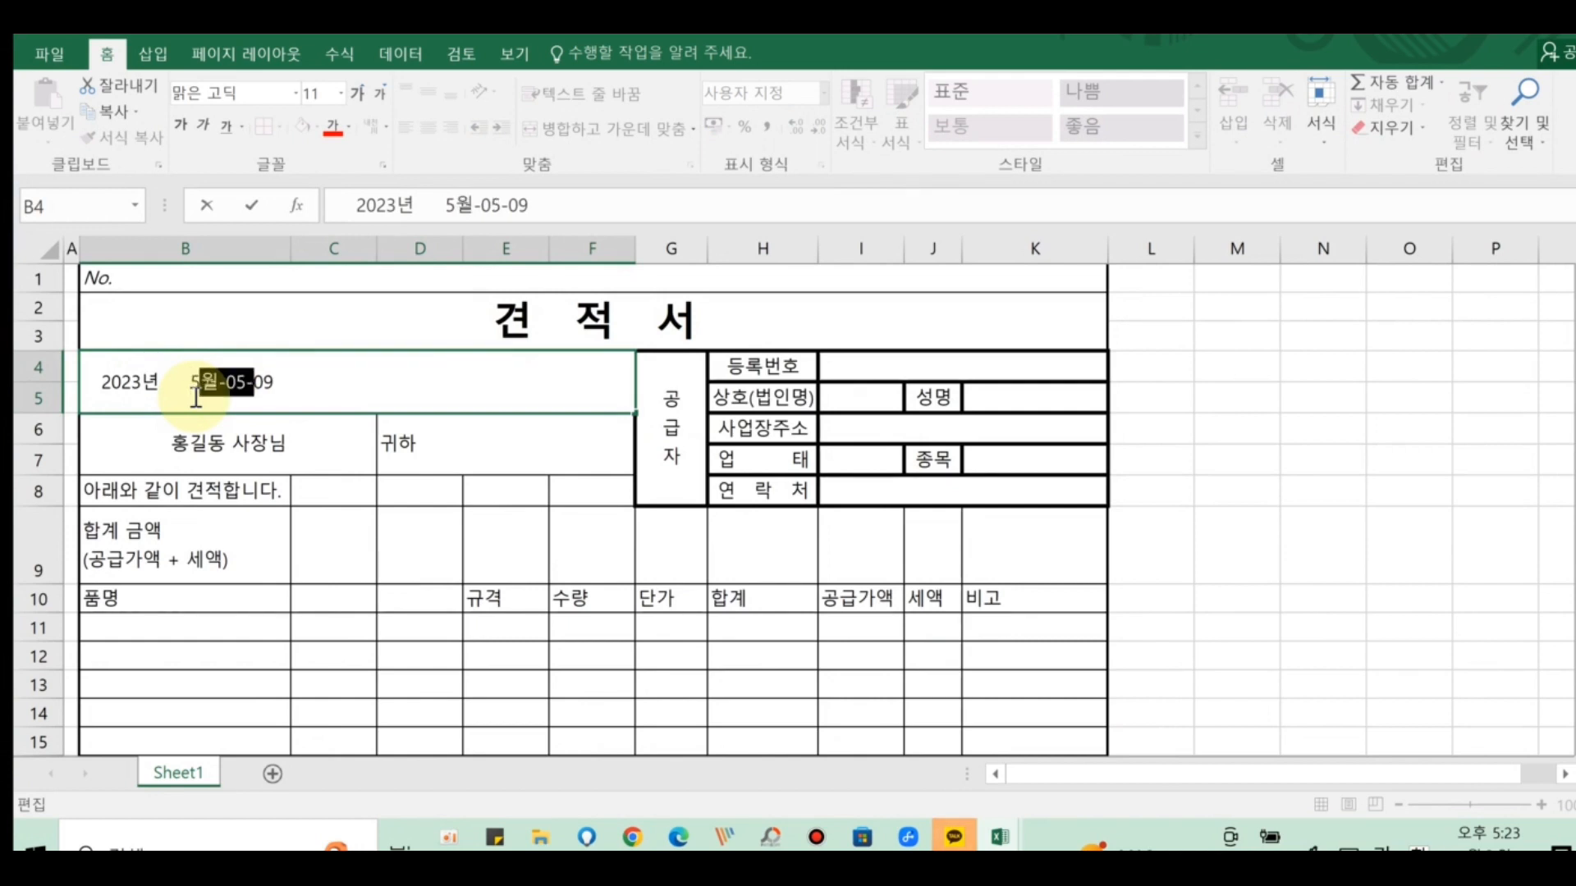
{"action": "type", "text": "       9"}
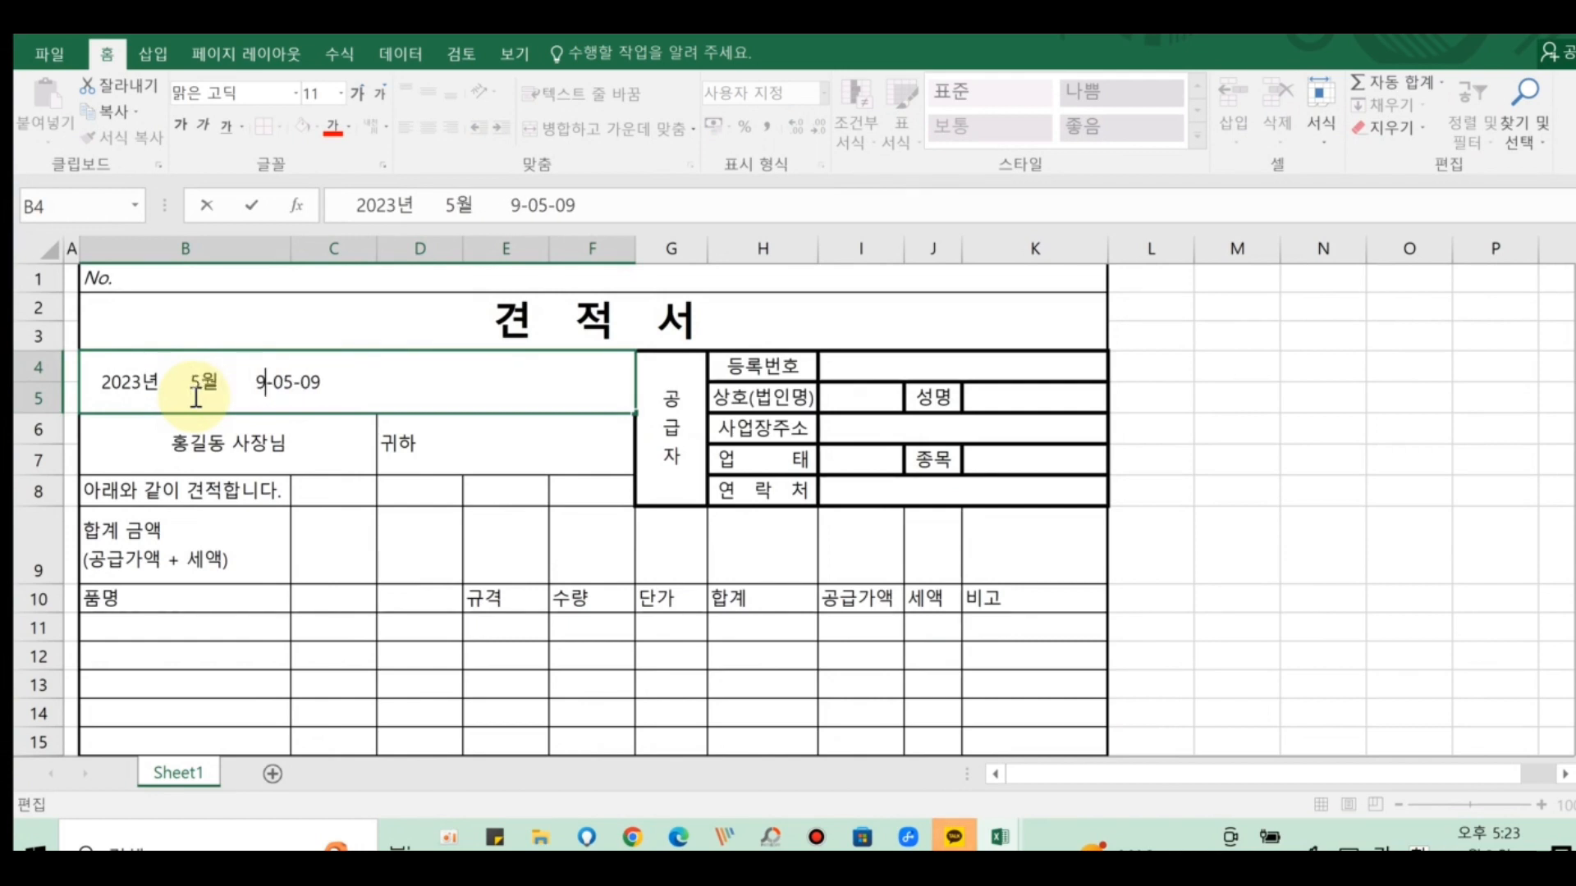
{"action": "key", "text": "shift+Right"}
{"action": "key", "text": "shift+Right"}
{"action": "key", "text": "shift+Right"}
{"action": "key", "text": "shift+Right"}
{"action": "key", "text": "shift+Right"}
{"action": "type", "text": "일"}
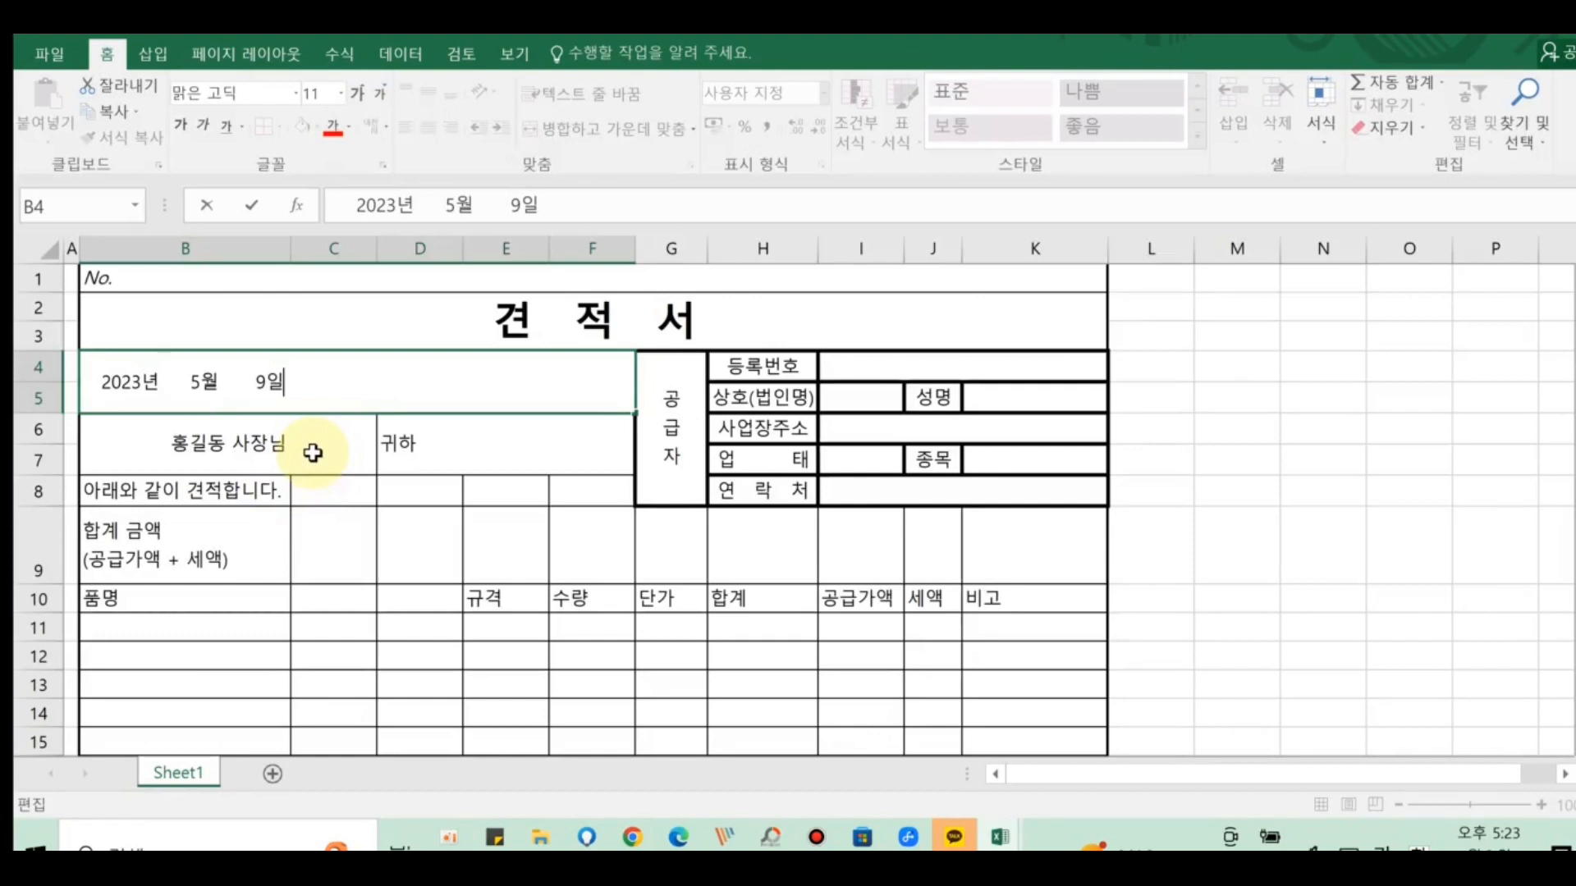
{"action": "left_click", "coordinate": [170, 448]}
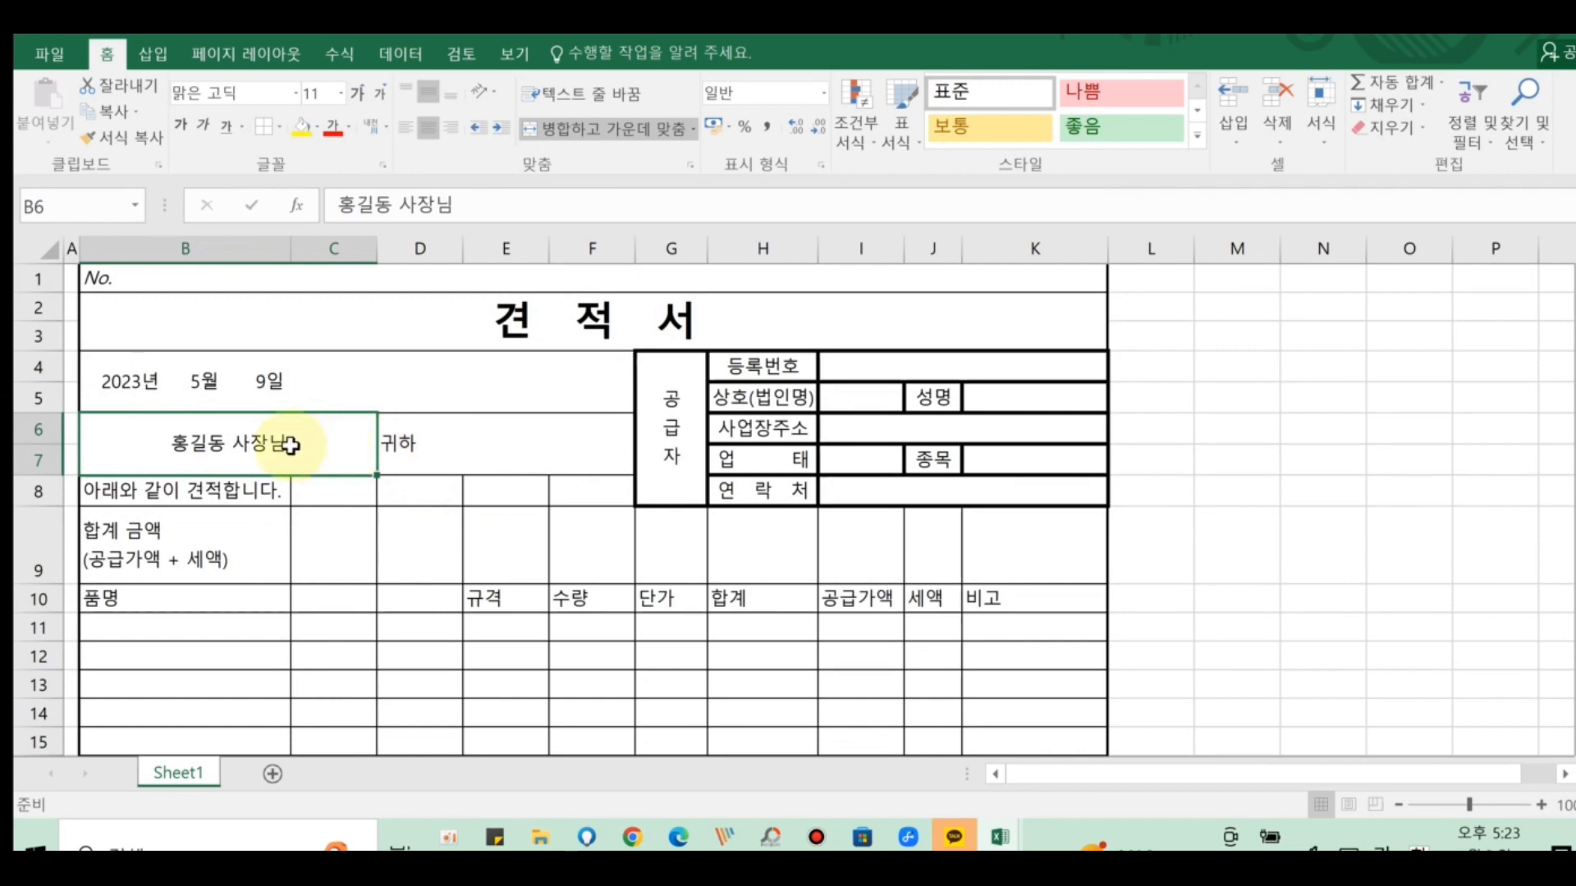
- Remove the right border of the merged recipient name cell B6, which separates it from 귀하
{"action": "left_click", "coordinate": [279, 127]}
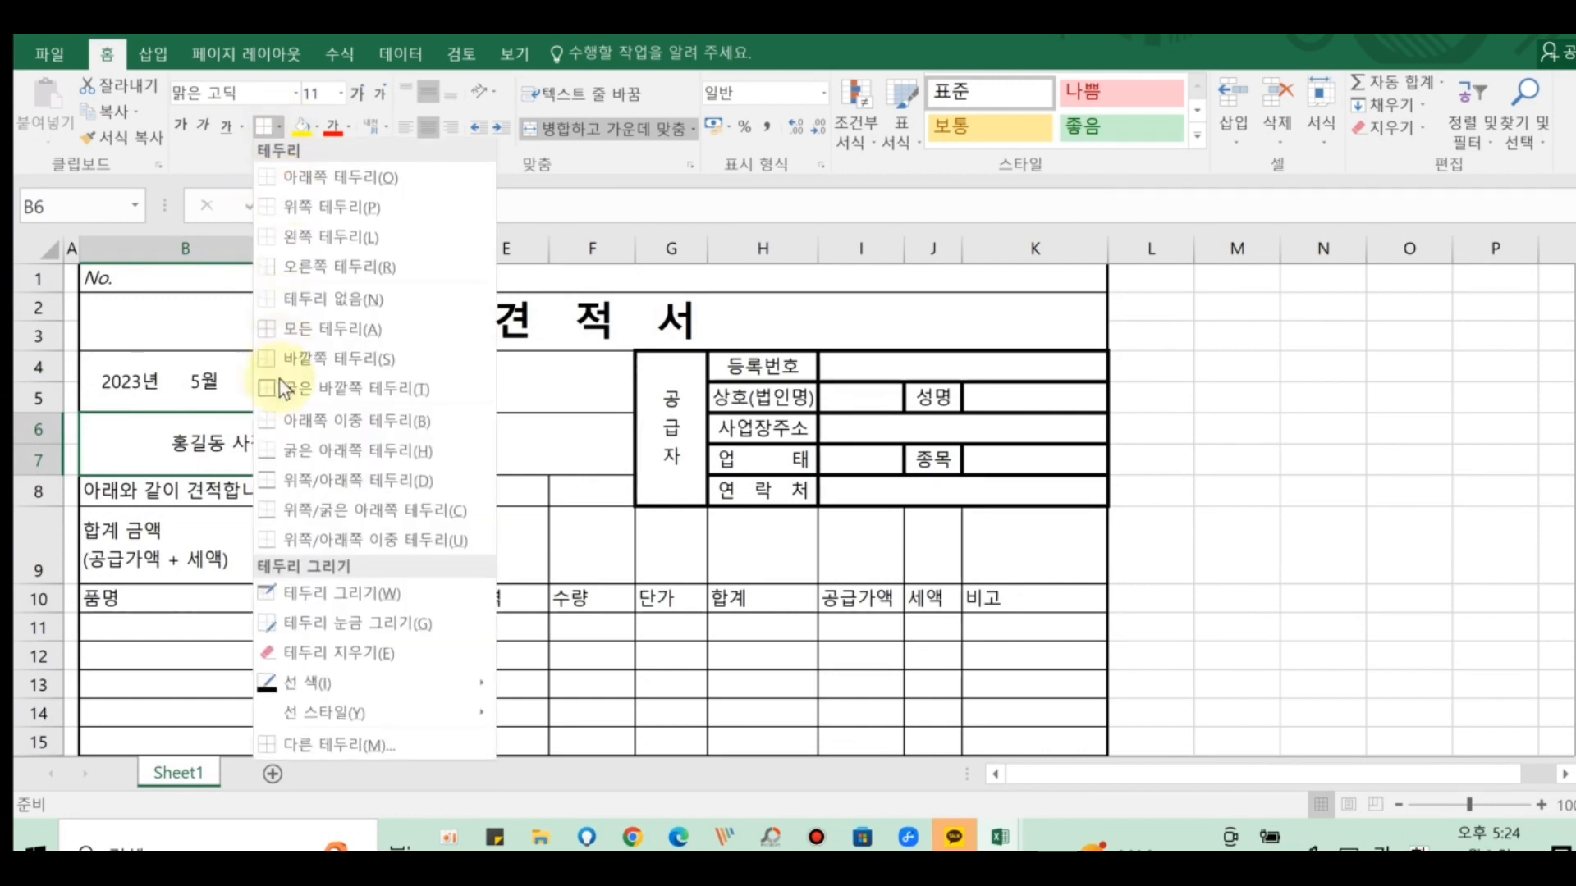
{"action": "left_click", "coordinate": [298, 747]}
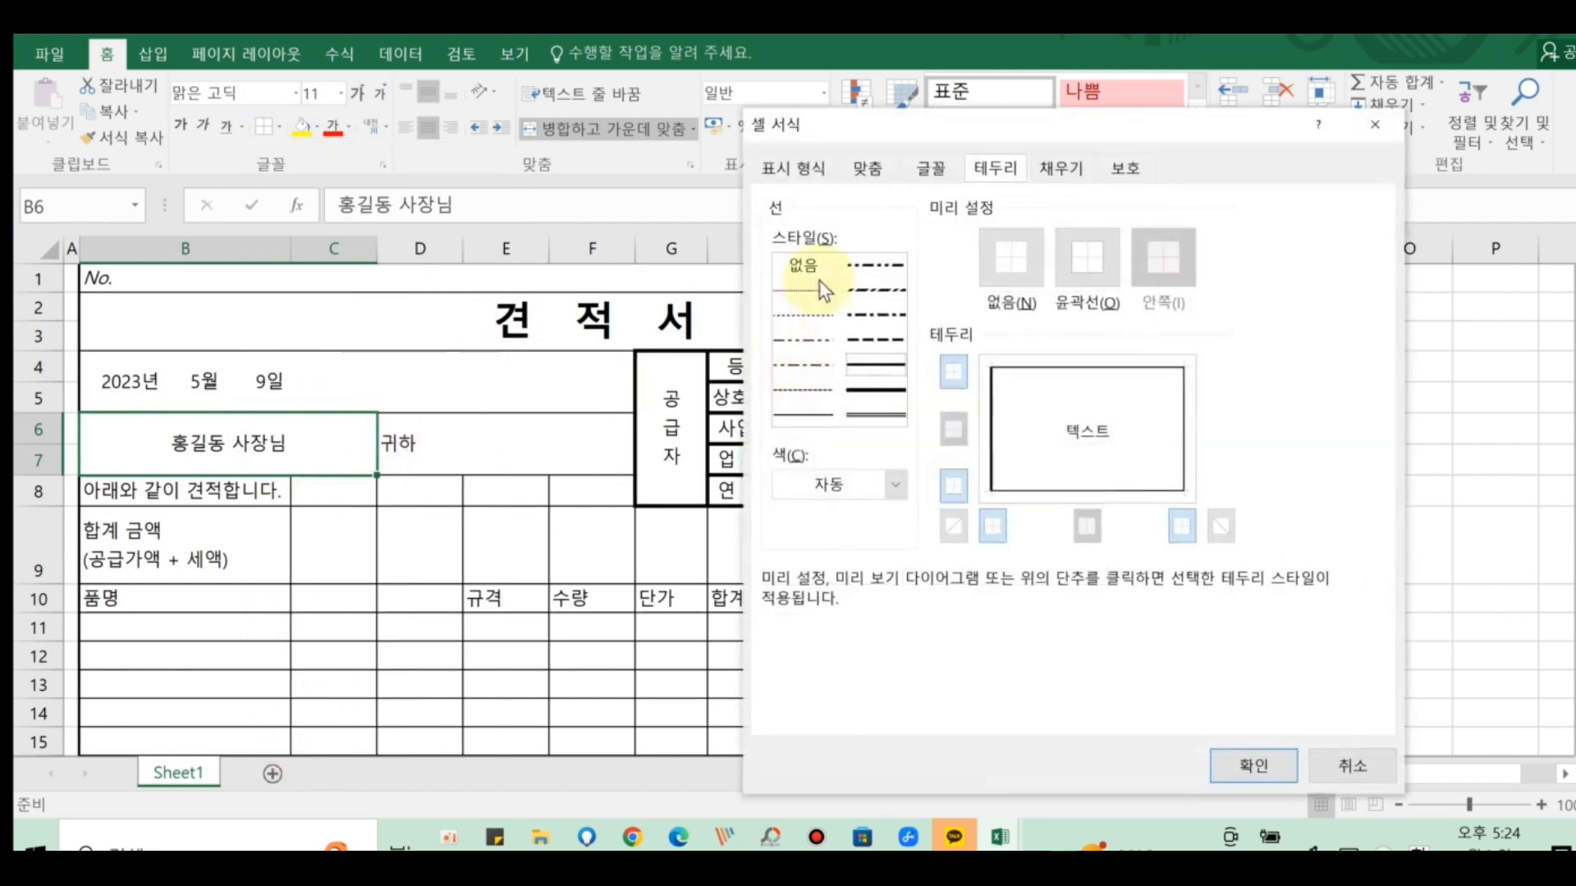
{"action": "left_click", "coordinate": [804, 271]}
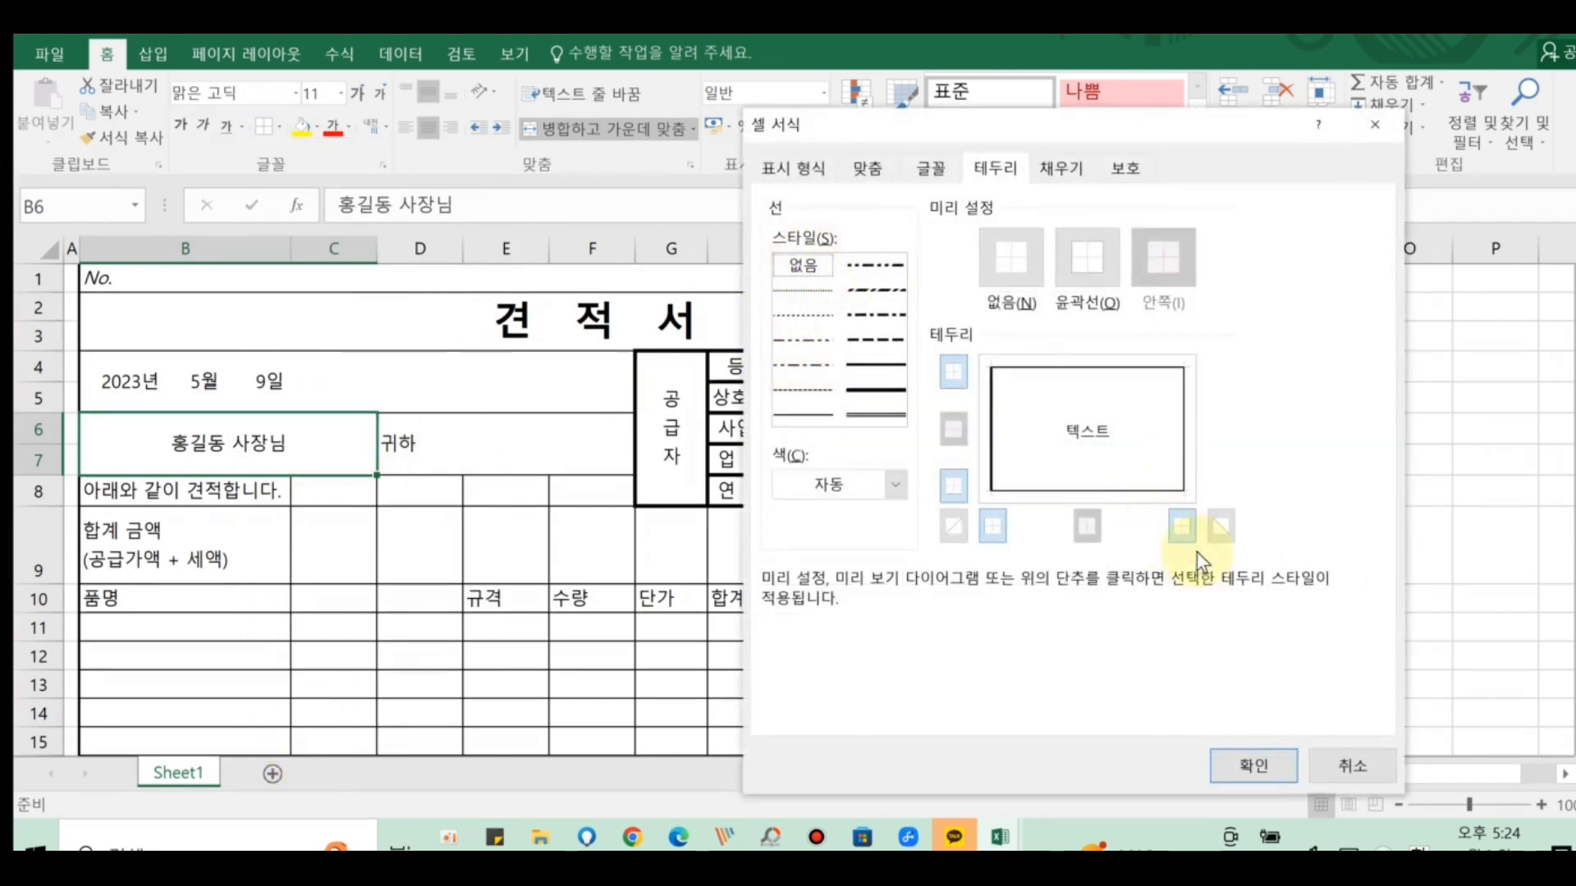
{"action": "left_click", "coordinate": [1253, 765]}
{"action": "left_click", "coordinate": [538, 443]}
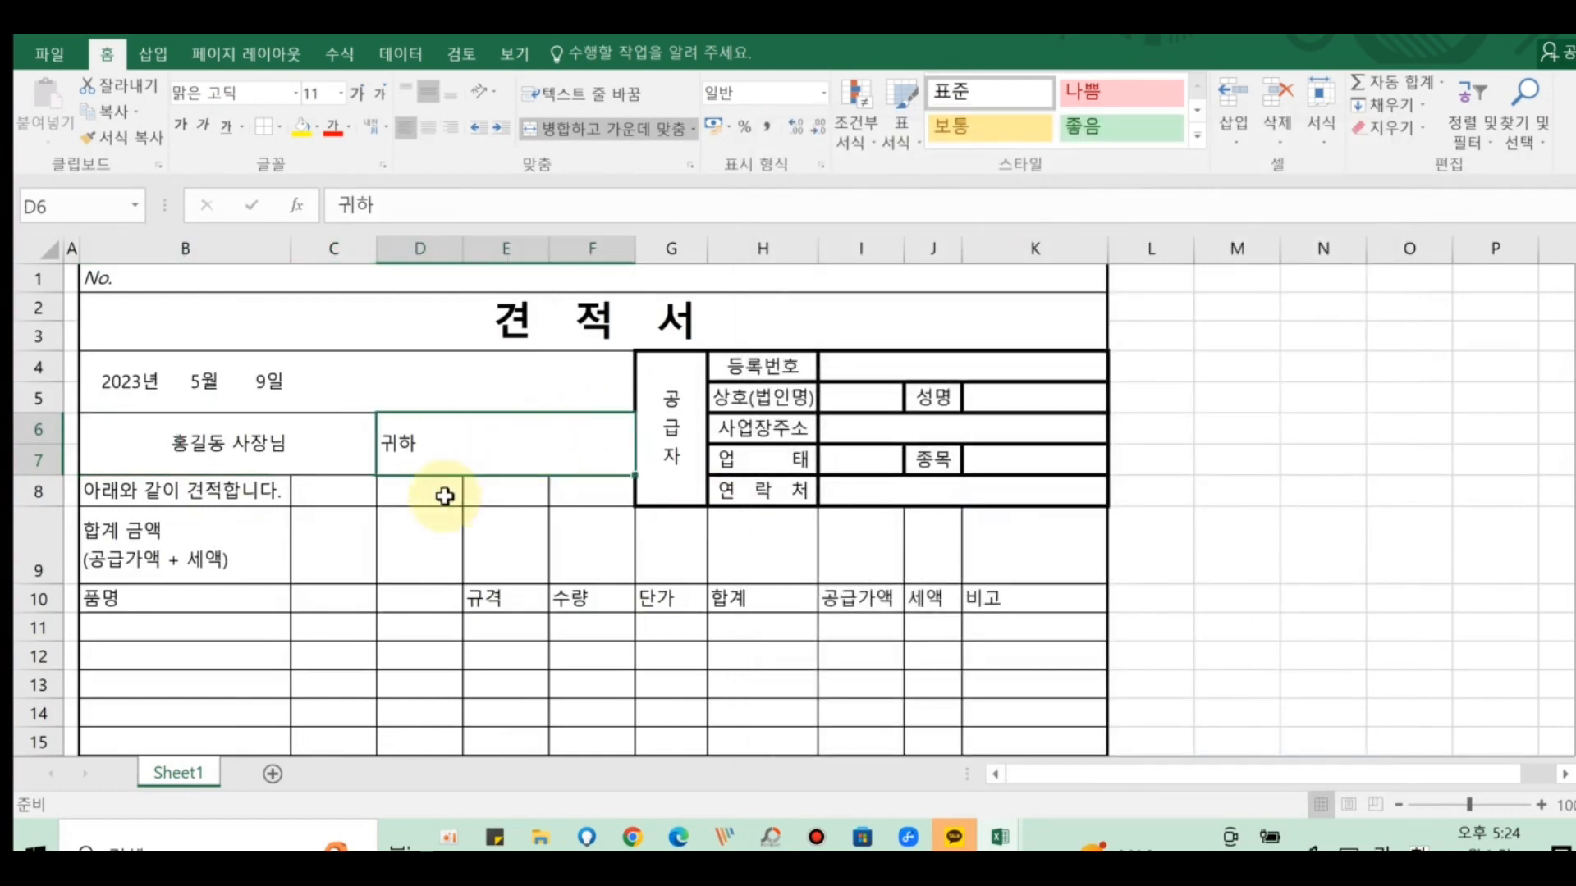
{"action": "left_click", "coordinate": [420, 524]}
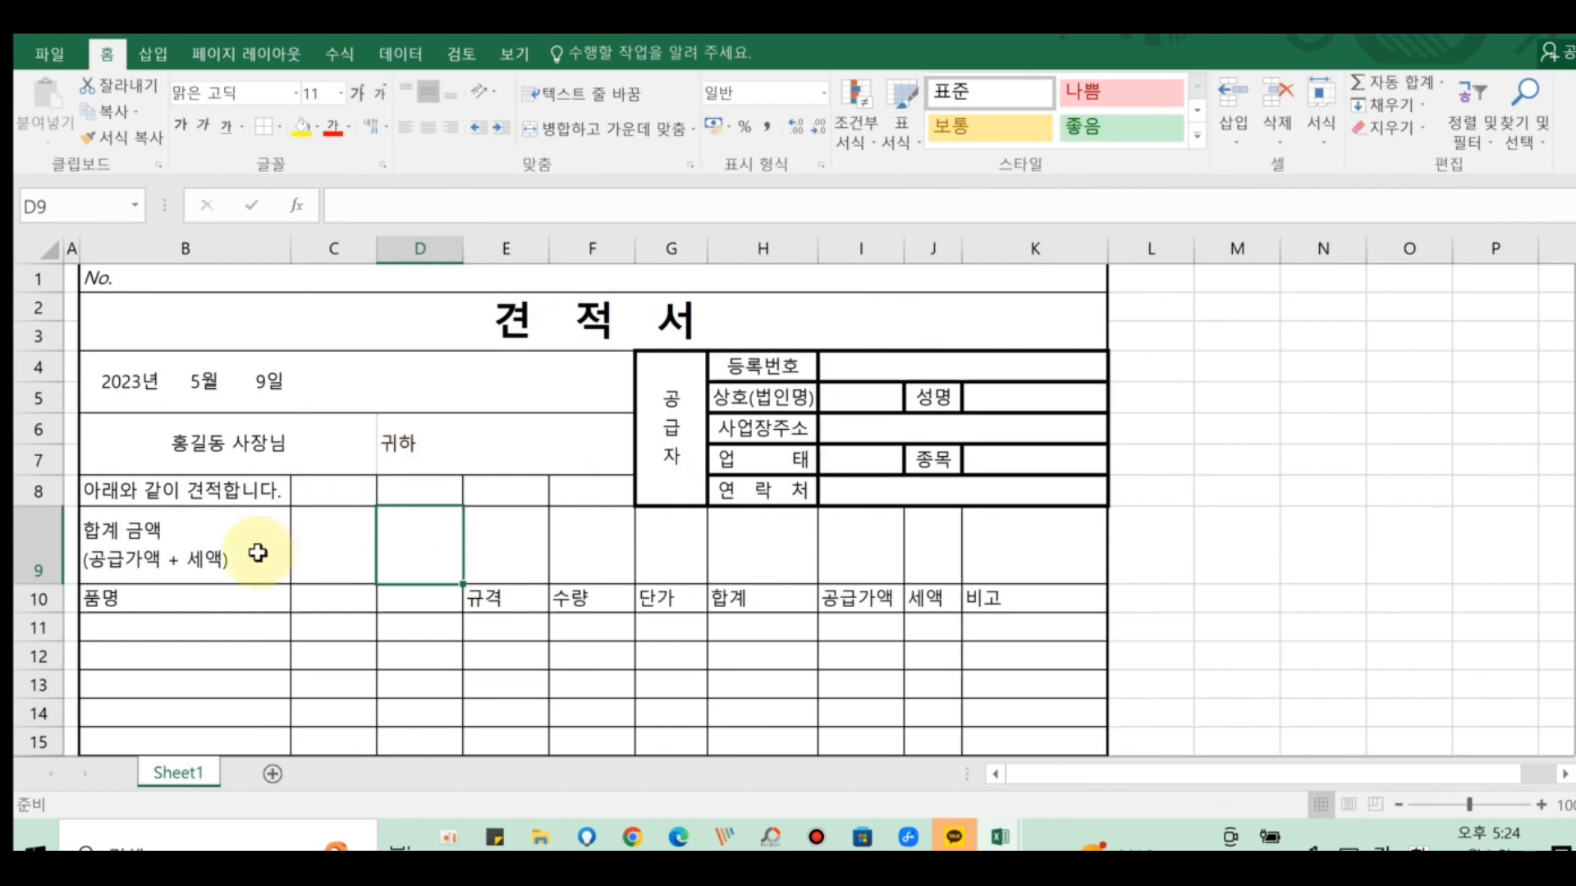
- Merge B8:F8, left-align the sentence 아래와 같이 견적합니다. and indent it with leading spaces
{"action": "left_click_drag", "start_coordinate": [140, 491], "coordinate": [597, 496]}
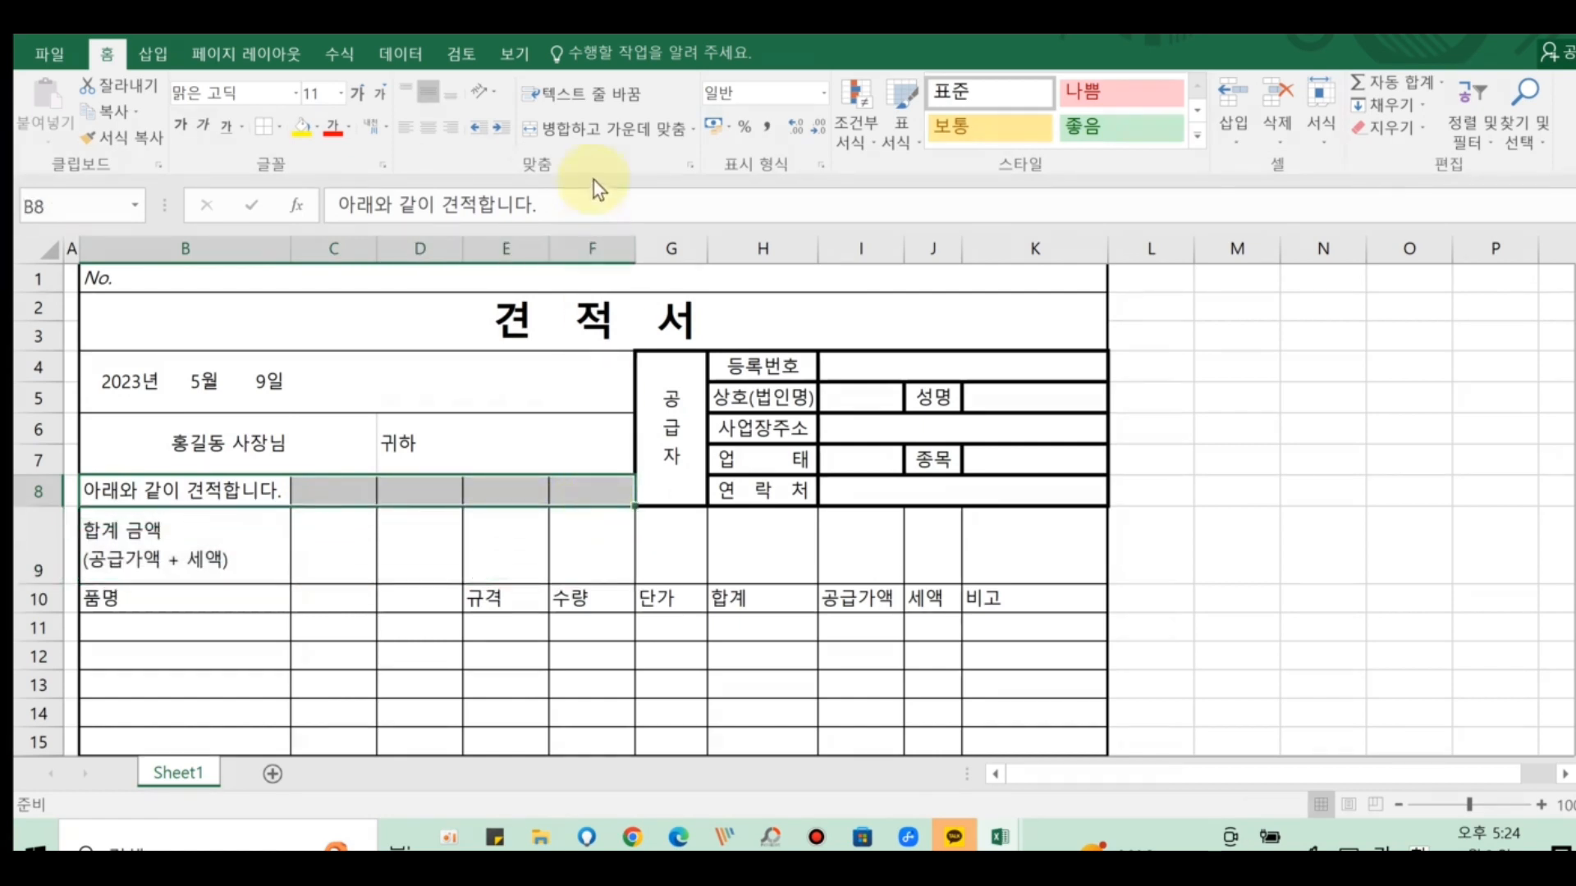
{"action": "left_click", "coordinate": [607, 129]}
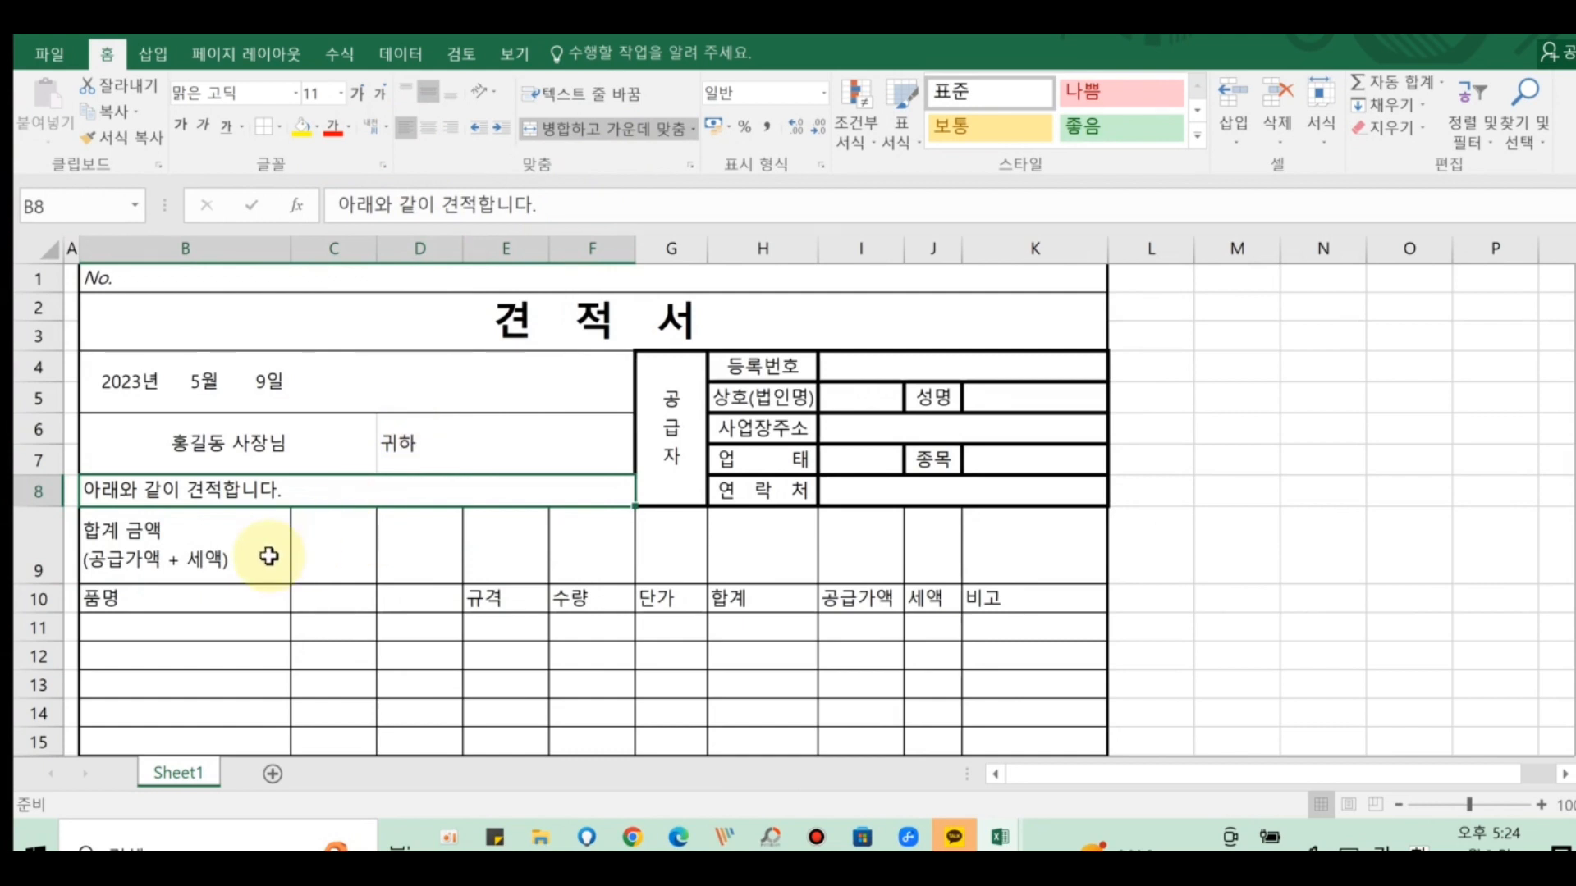
{"action": "double_click", "coordinate": [83, 488]}
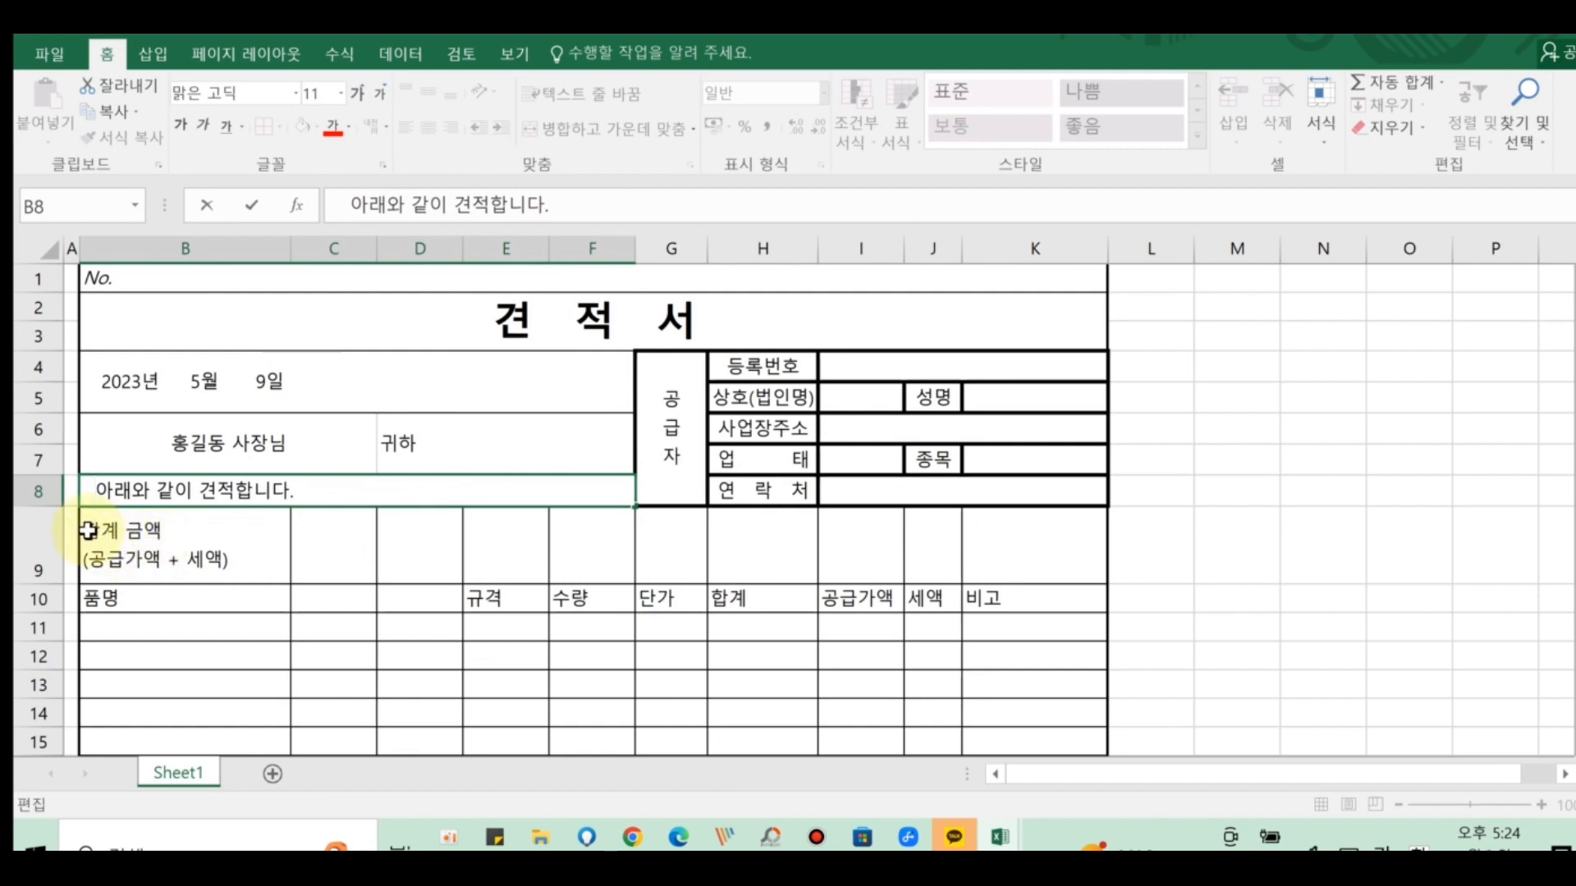
- Center the text of B9:K11 horizontally, and merge and center C9:F9 as the total amount cell
{"action": "left_click_drag", "start_coordinate": [92, 534], "coordinate": [1064, 642]}
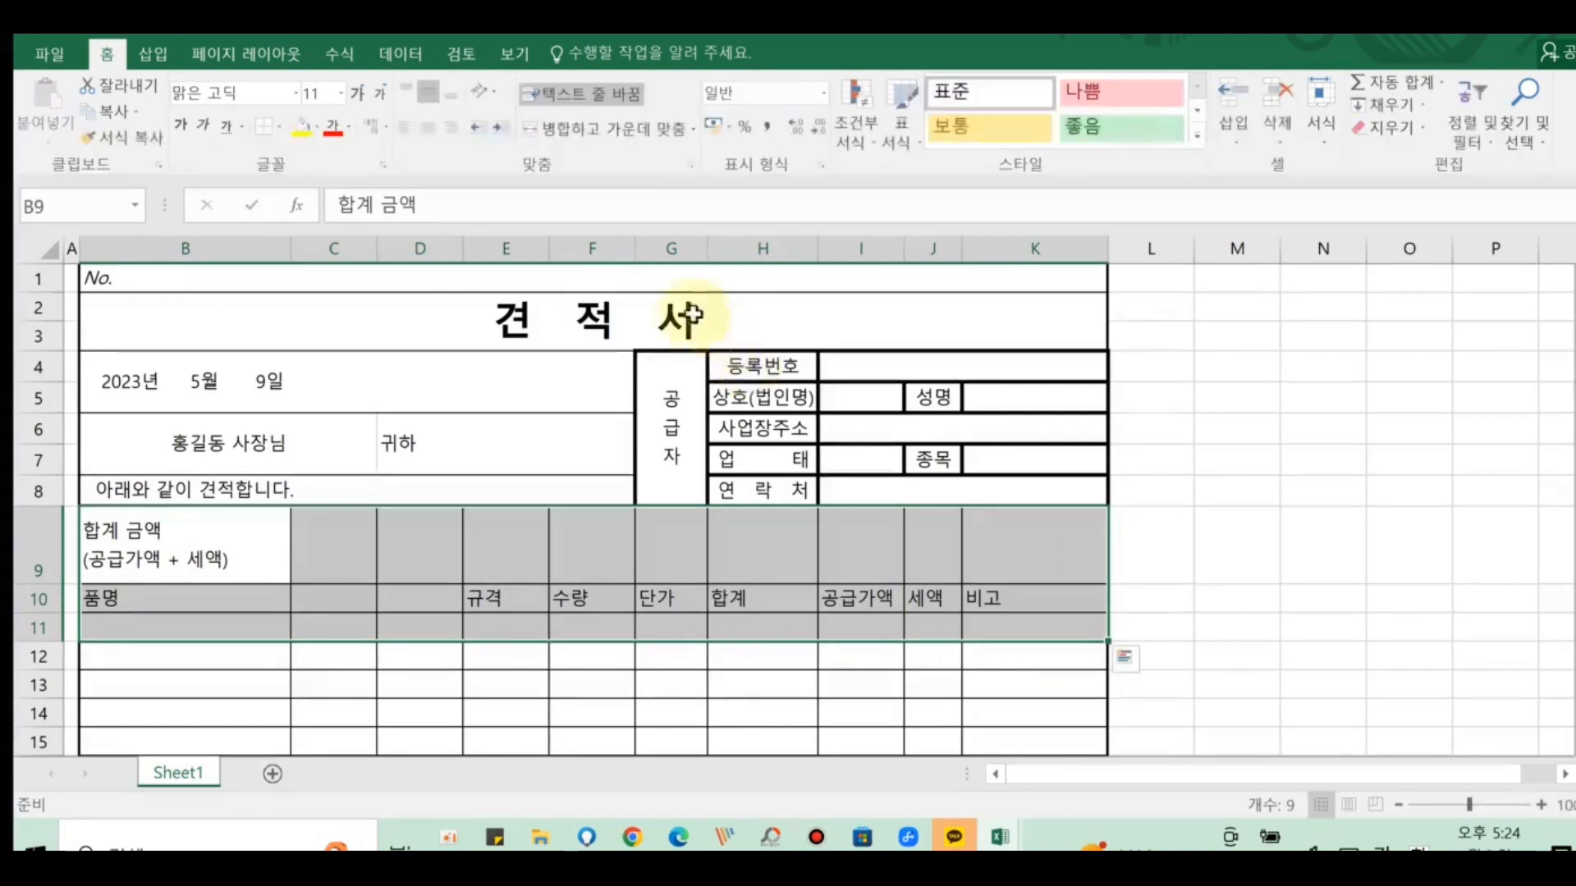
{"action": "left_click", "coordinate": [426, 134]}
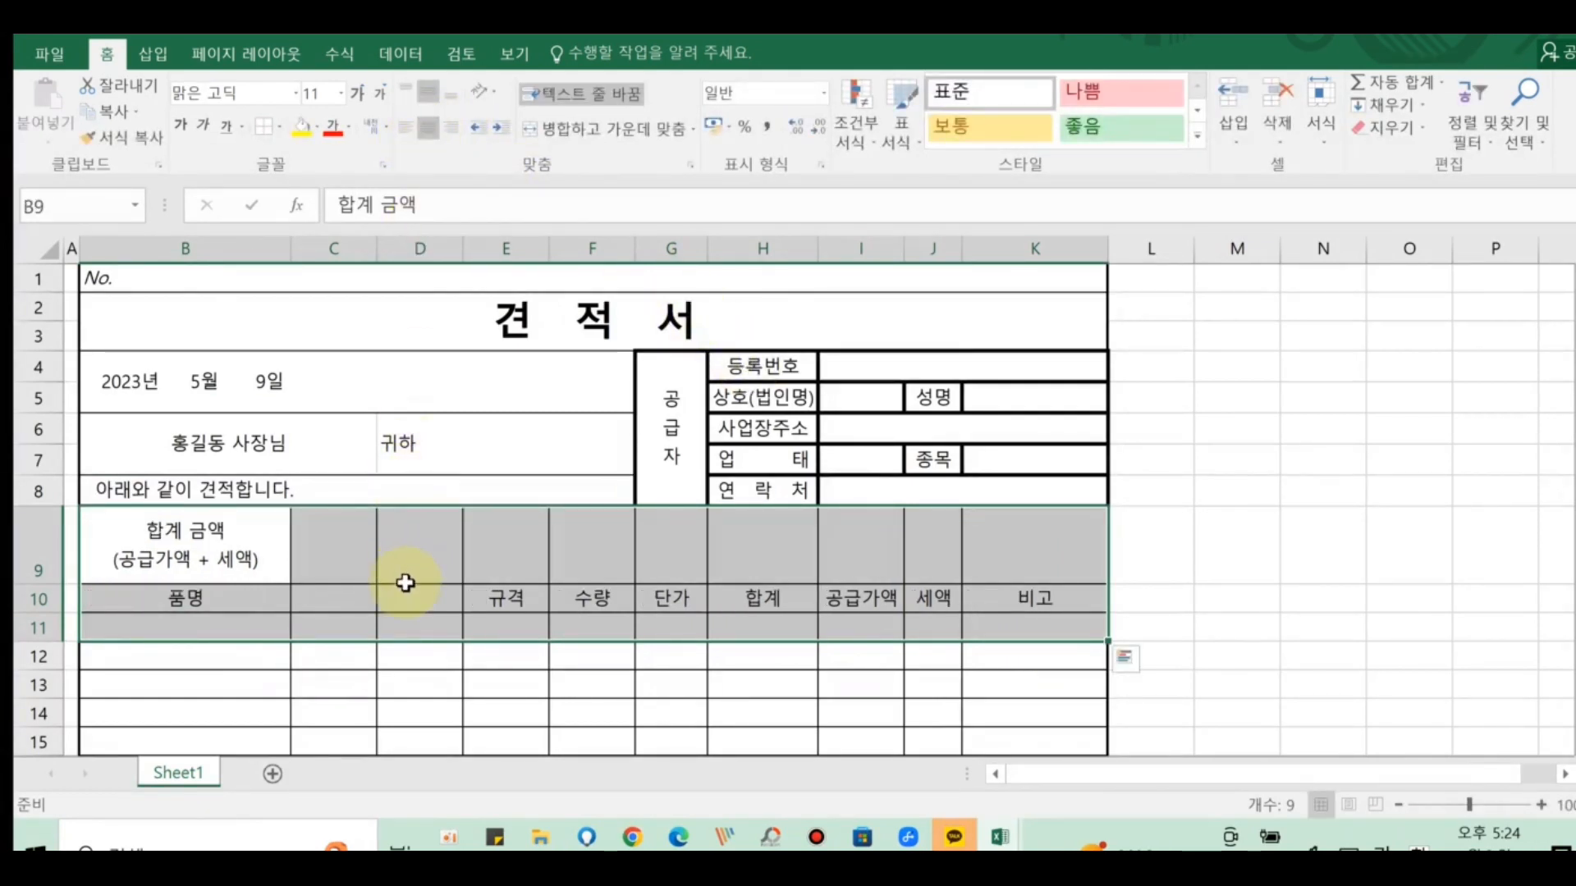
{"action": "left_click", "coordinate": [332, 688]}
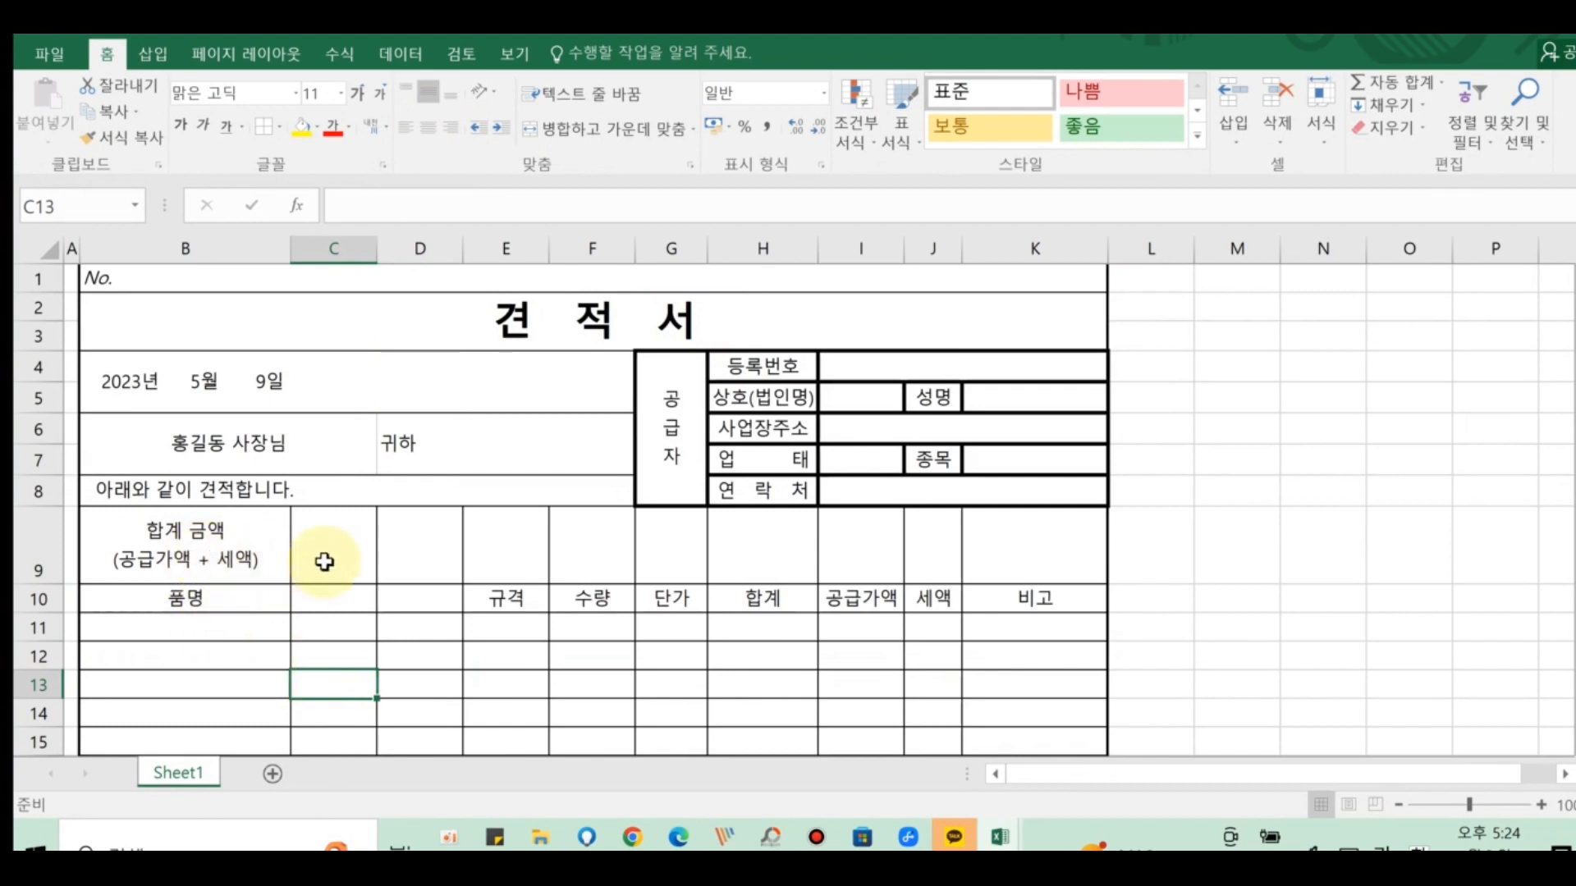
{"action": "left_click_drag", "start_coordinate": [337, 552], "coordinate": [572, 552]}
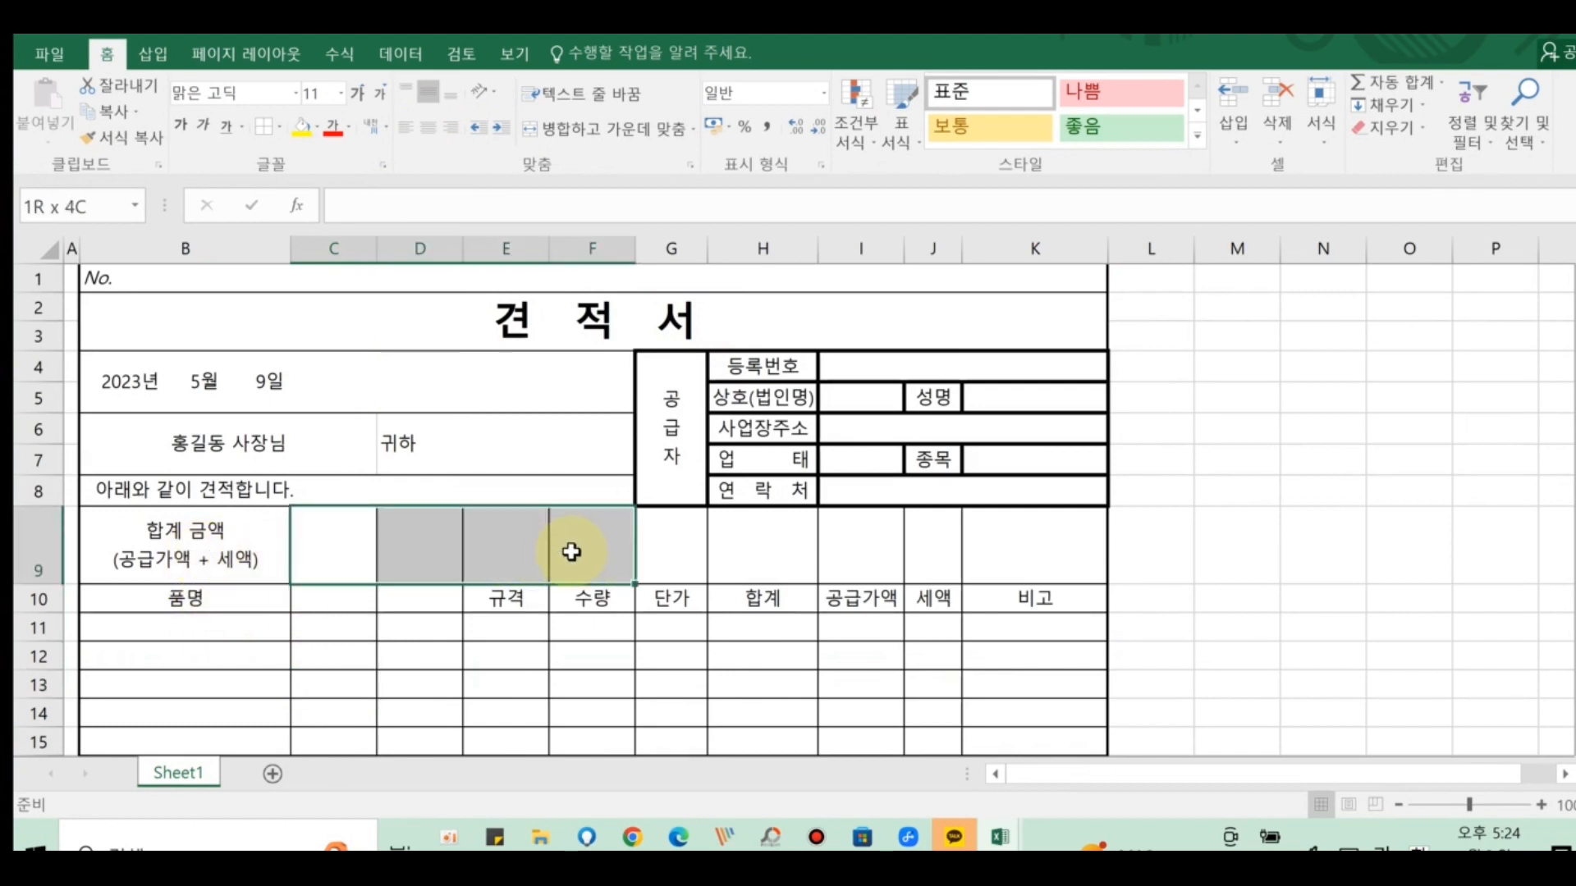
{"action": "left_click", "coordinate": [578, 130]}
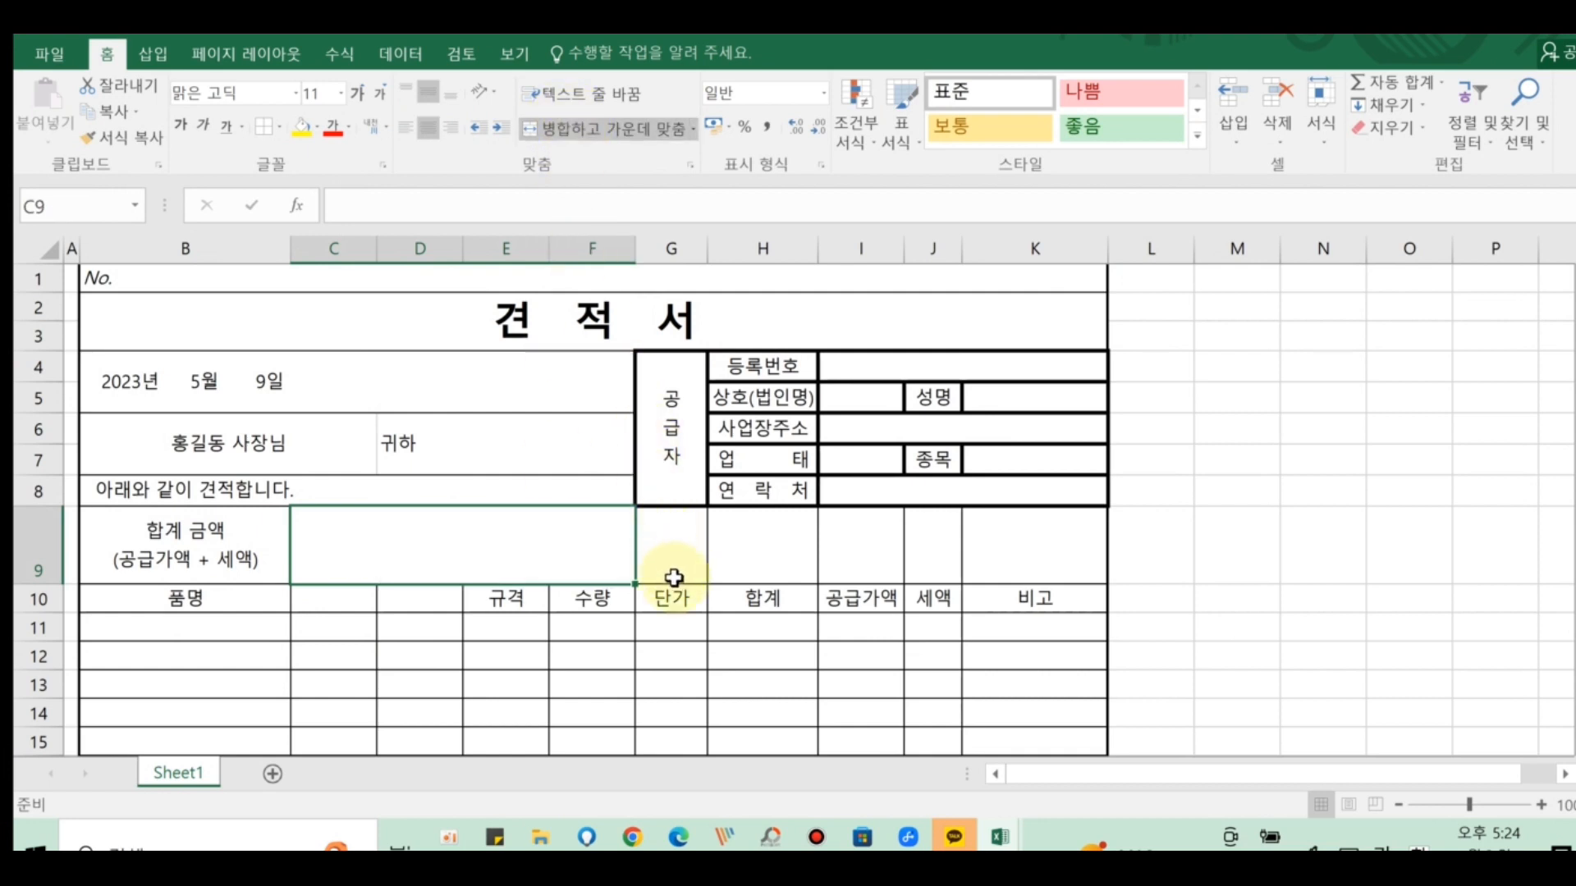
- Enter 원정 in G9 and look through the Hanja candidates for the character 정
{"action": "left_click", "coordinate": [666, 548]}
{"action": "type", "text": "원정"}
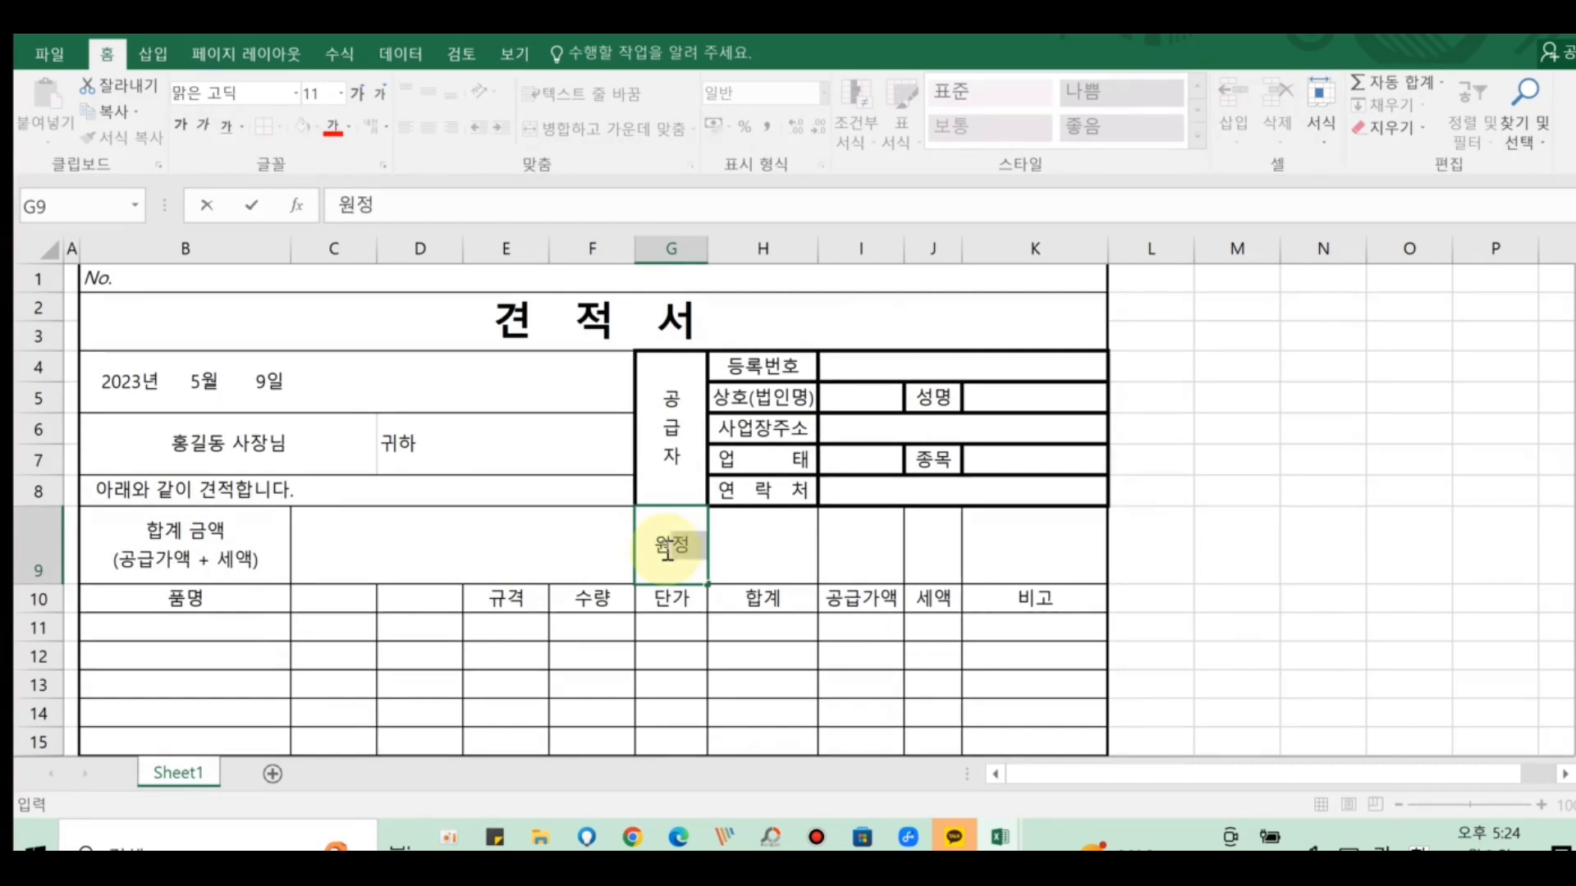
{"action": "key", "text": "Hangul_Hanja"}
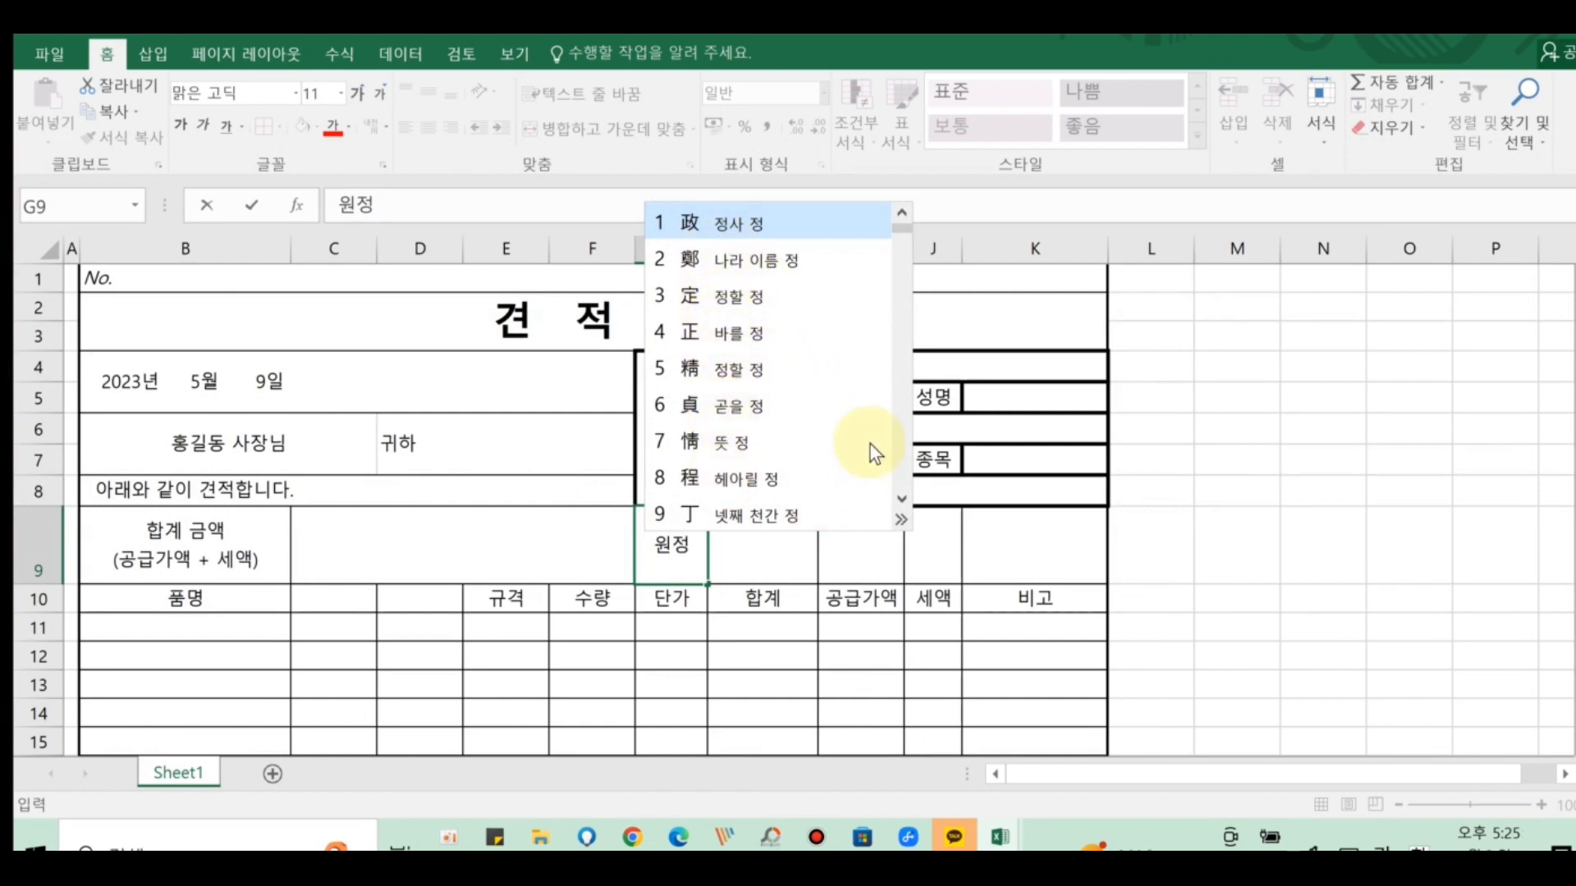
{"action": "left_click", "coordinate": [902, 498]}
{"action": "left_click", "coordinate": [903, 497]}
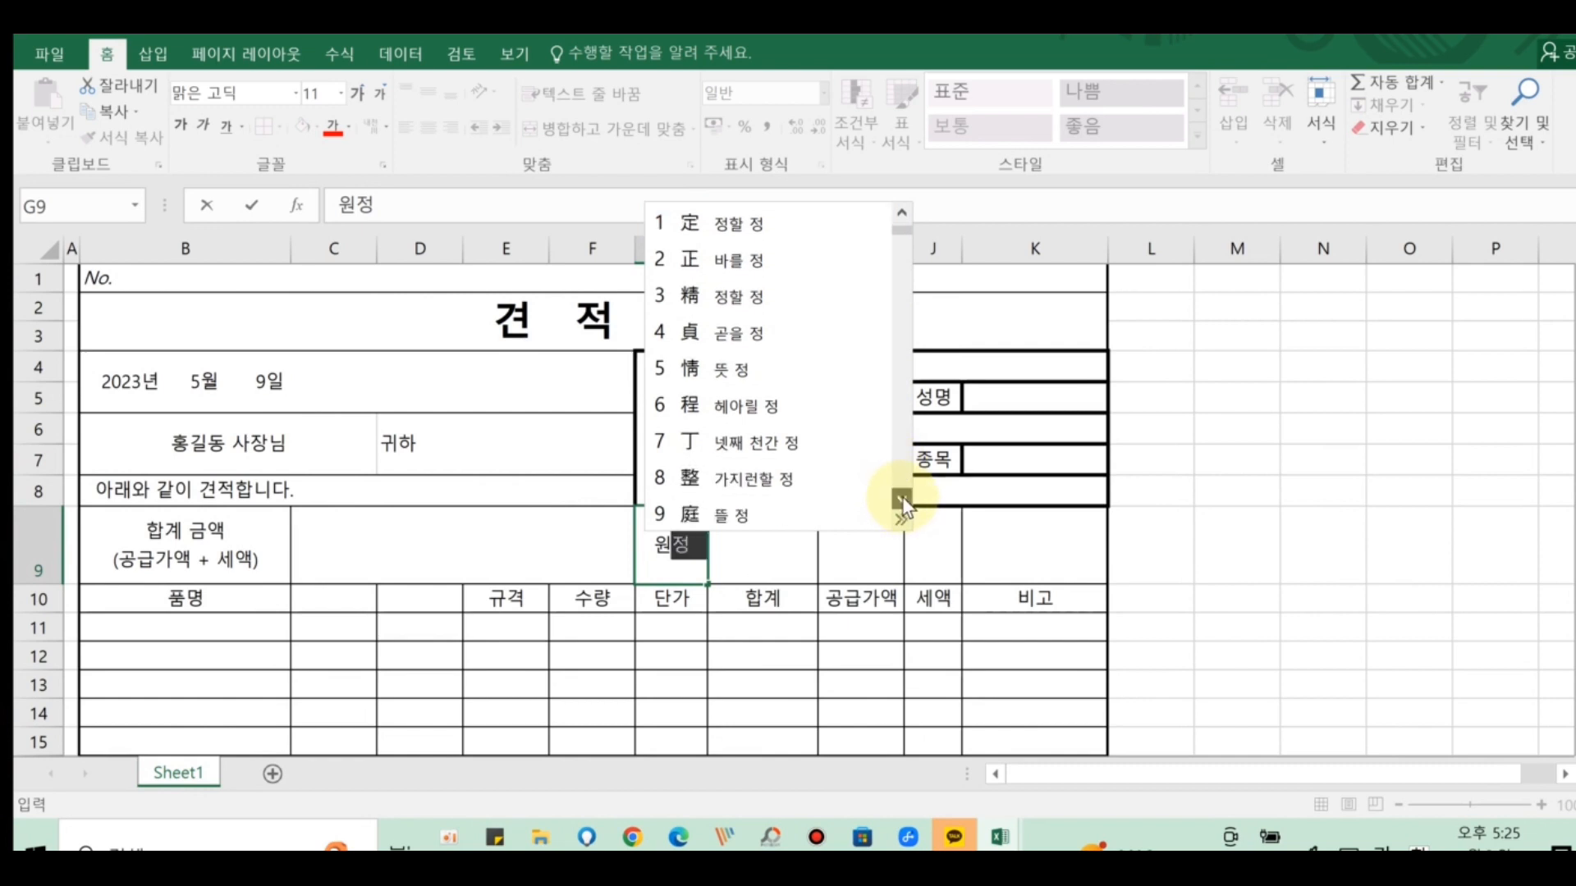
{"action": "left_click", "coordinate": [903, 497]}
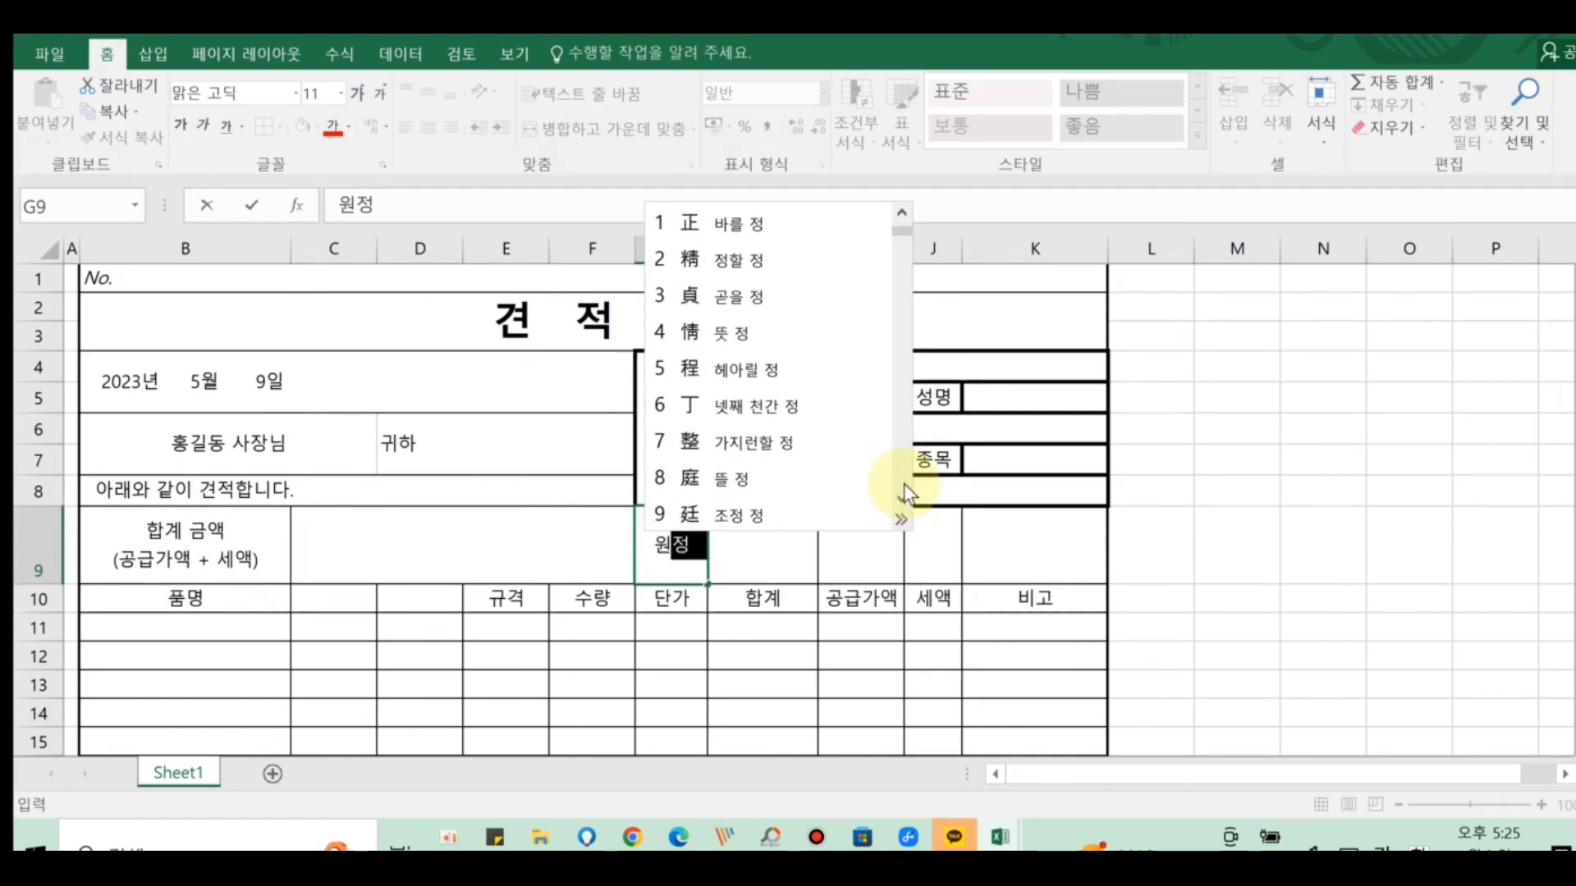
{"action": "left_click", "coordinate": [904, 481]}
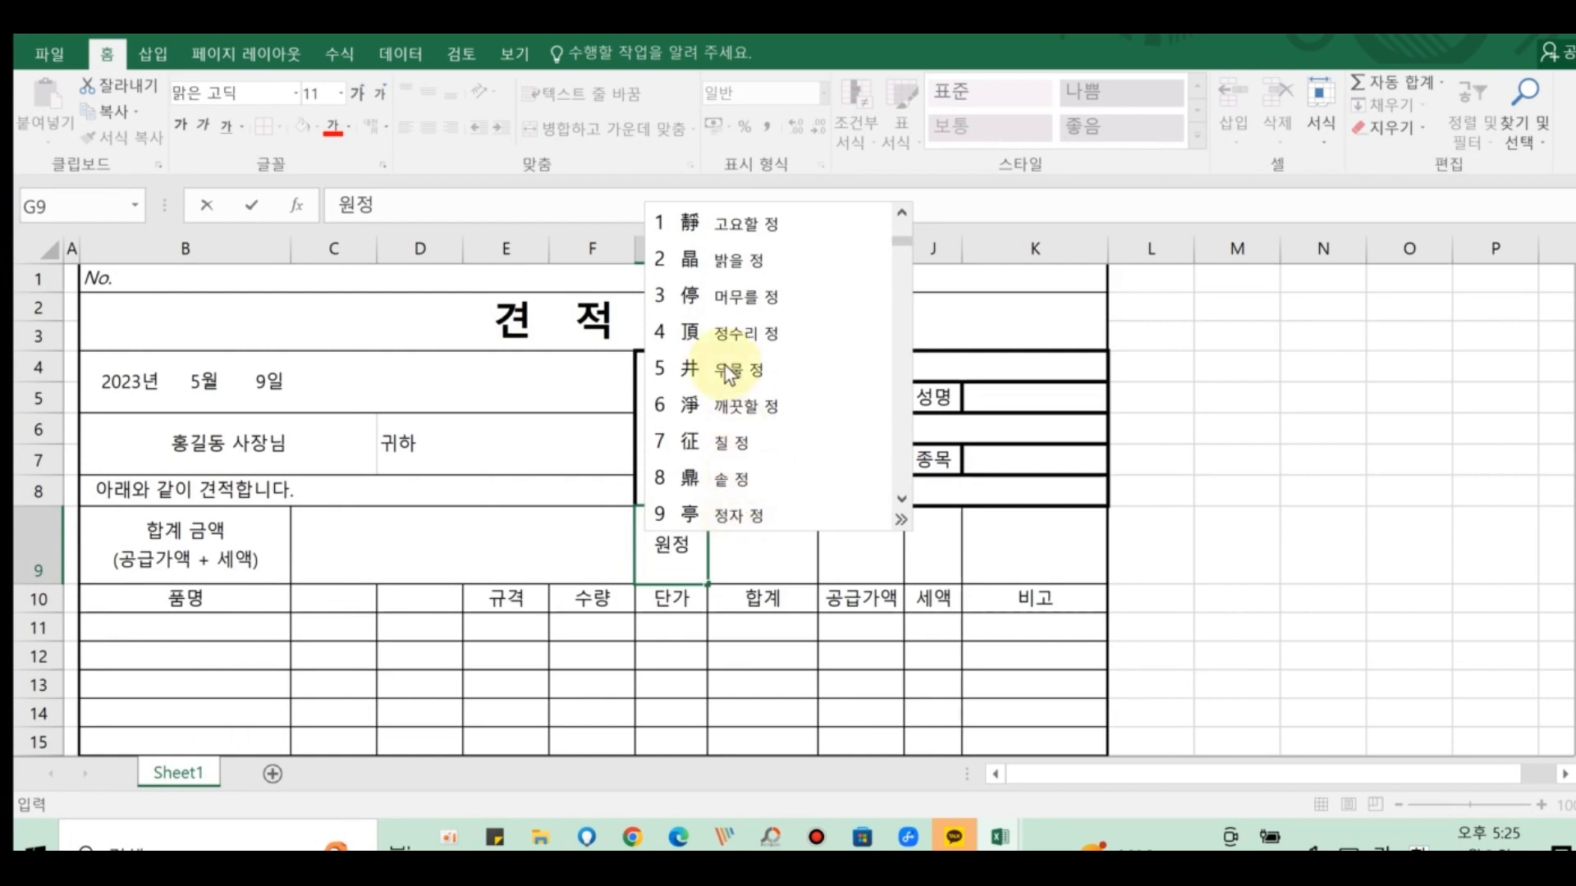
{"action": "left_click", "coordinate": [901, 498]}
{"action": "left_click", "coordinate": [902, 499]}
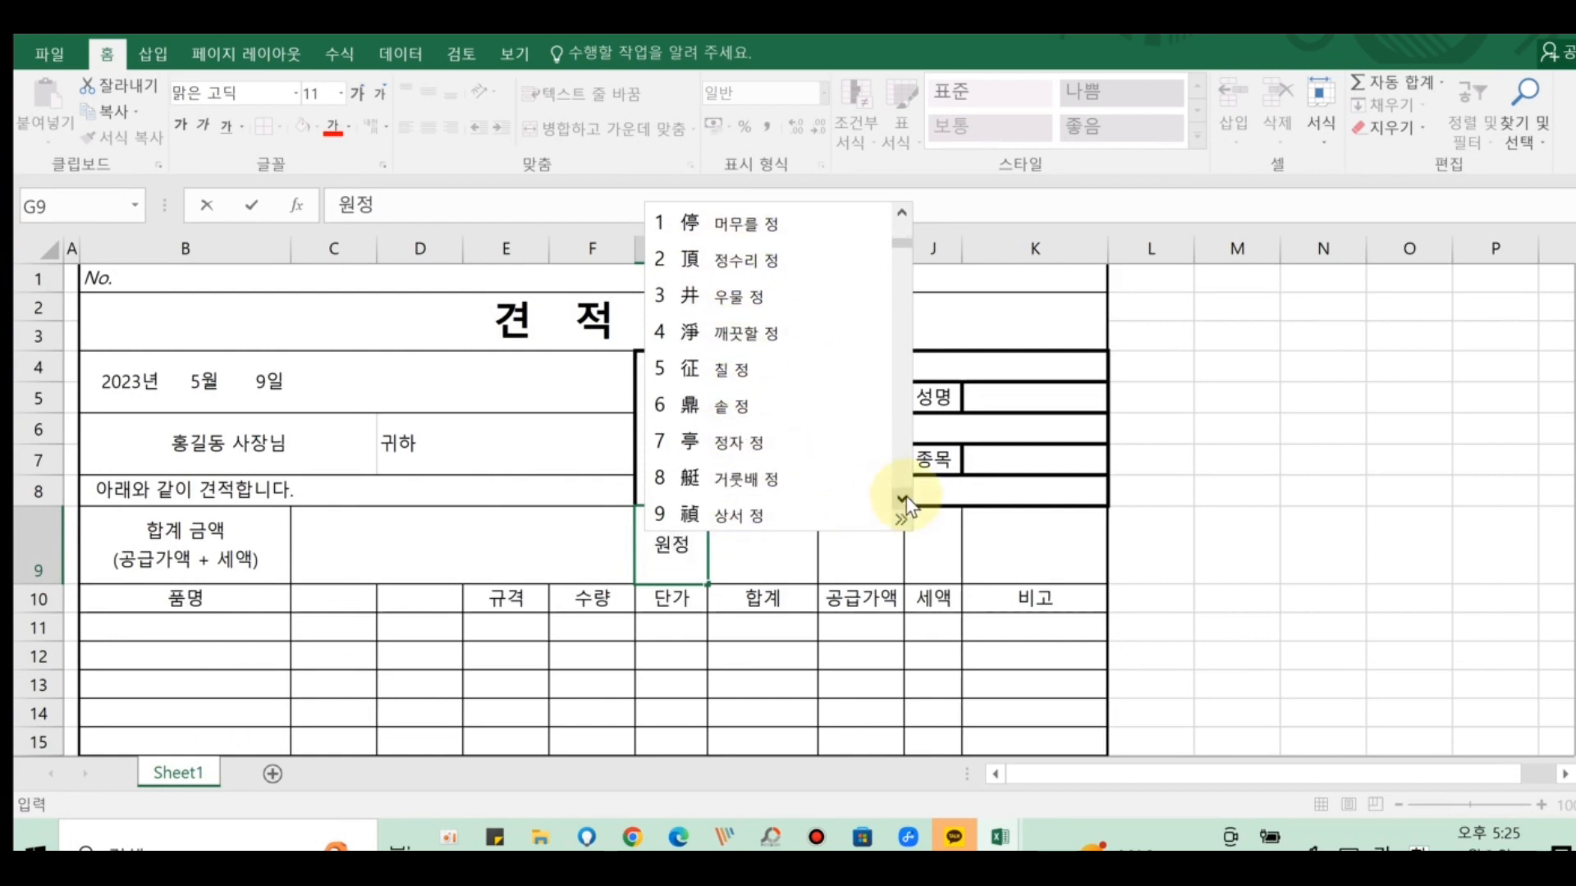
{"action": "left_click", "coordinate": [902, 498]}
{"action": "left_click", "coordinate": [902, 498]}
{"action": "left_click", "coordinate": [902, 499]}
{"action": "left_click", "coordinate": [902, 498]}
{"action": "left_click", "coordinate": [902, 498]}
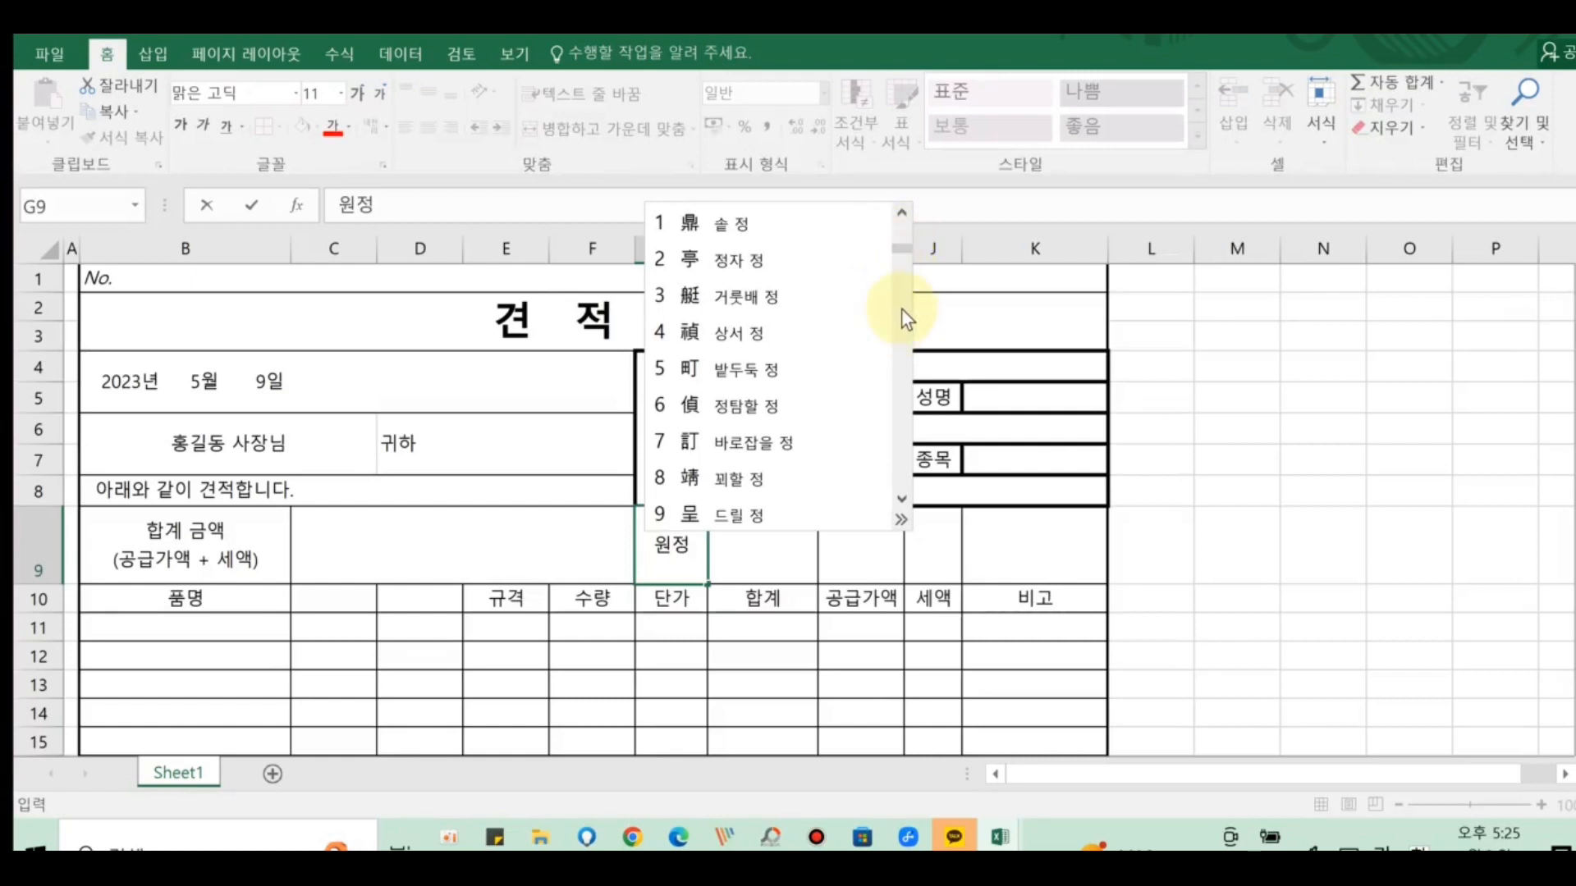
- Look through the Hanja candidates for the syllable 정 in cell G9
{"action": "left_click", "coordinate": [901, 212]}
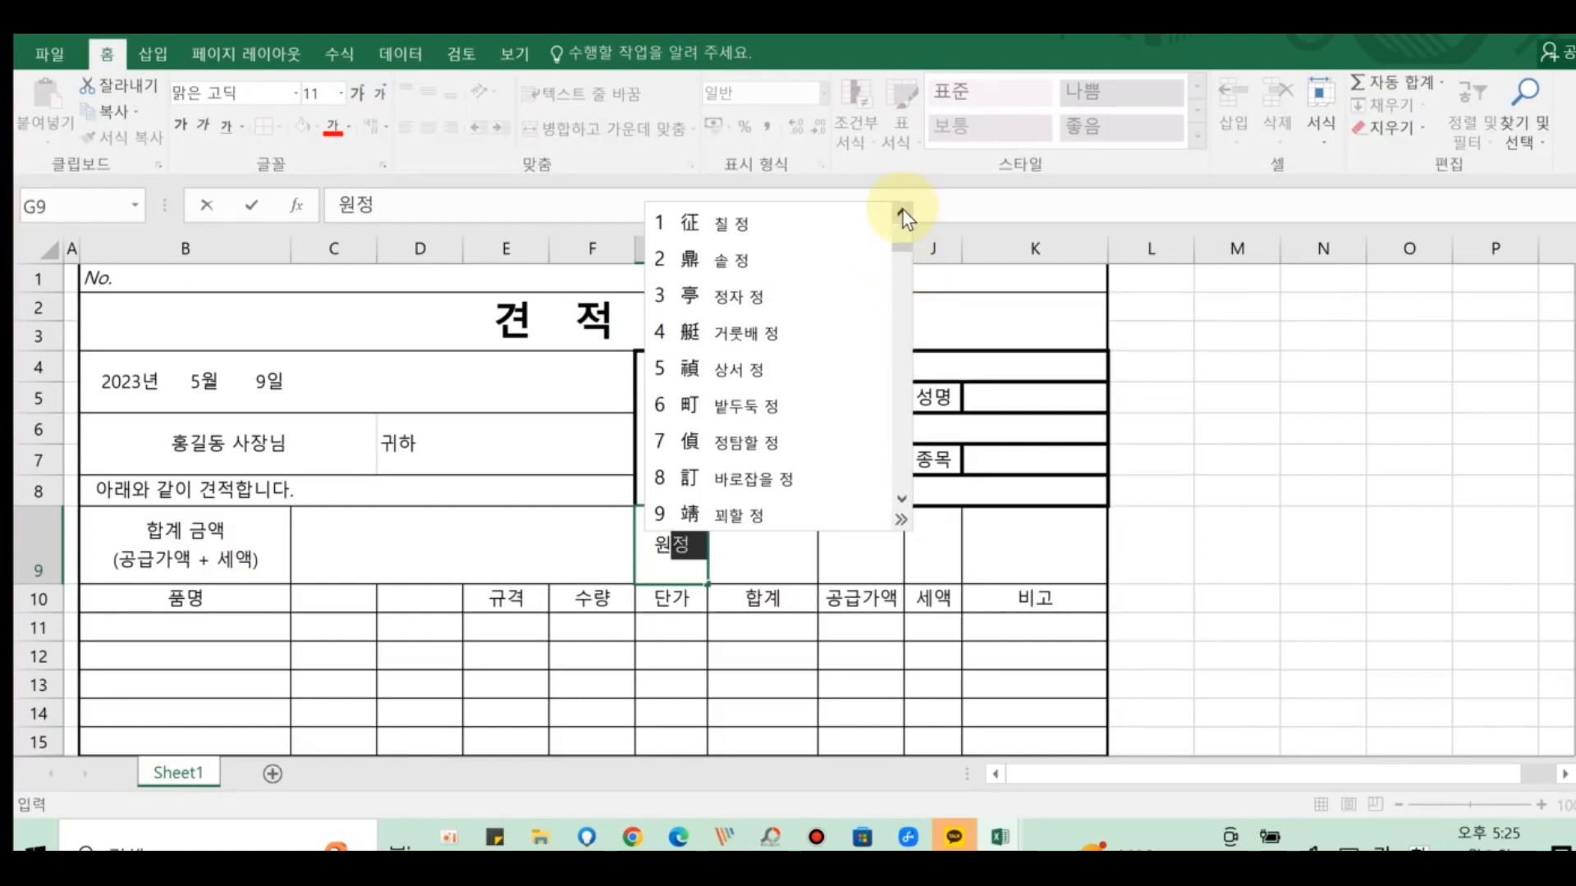
{"action": "left_click", "coordinate": [903, 209]}
{"action": "left_click", "coordinate": [903, 208]}
{"action": "left_click", "coordinate": [903, 207]}
{"action": "left_click", "coordinate": [903, 206]}
{"action": "left_click", "coordinate": [903, 204]}
{"action": "left_click", "coordinate": [903, 204]}
{"action": "left_click", "coordinate": [903, 203]}
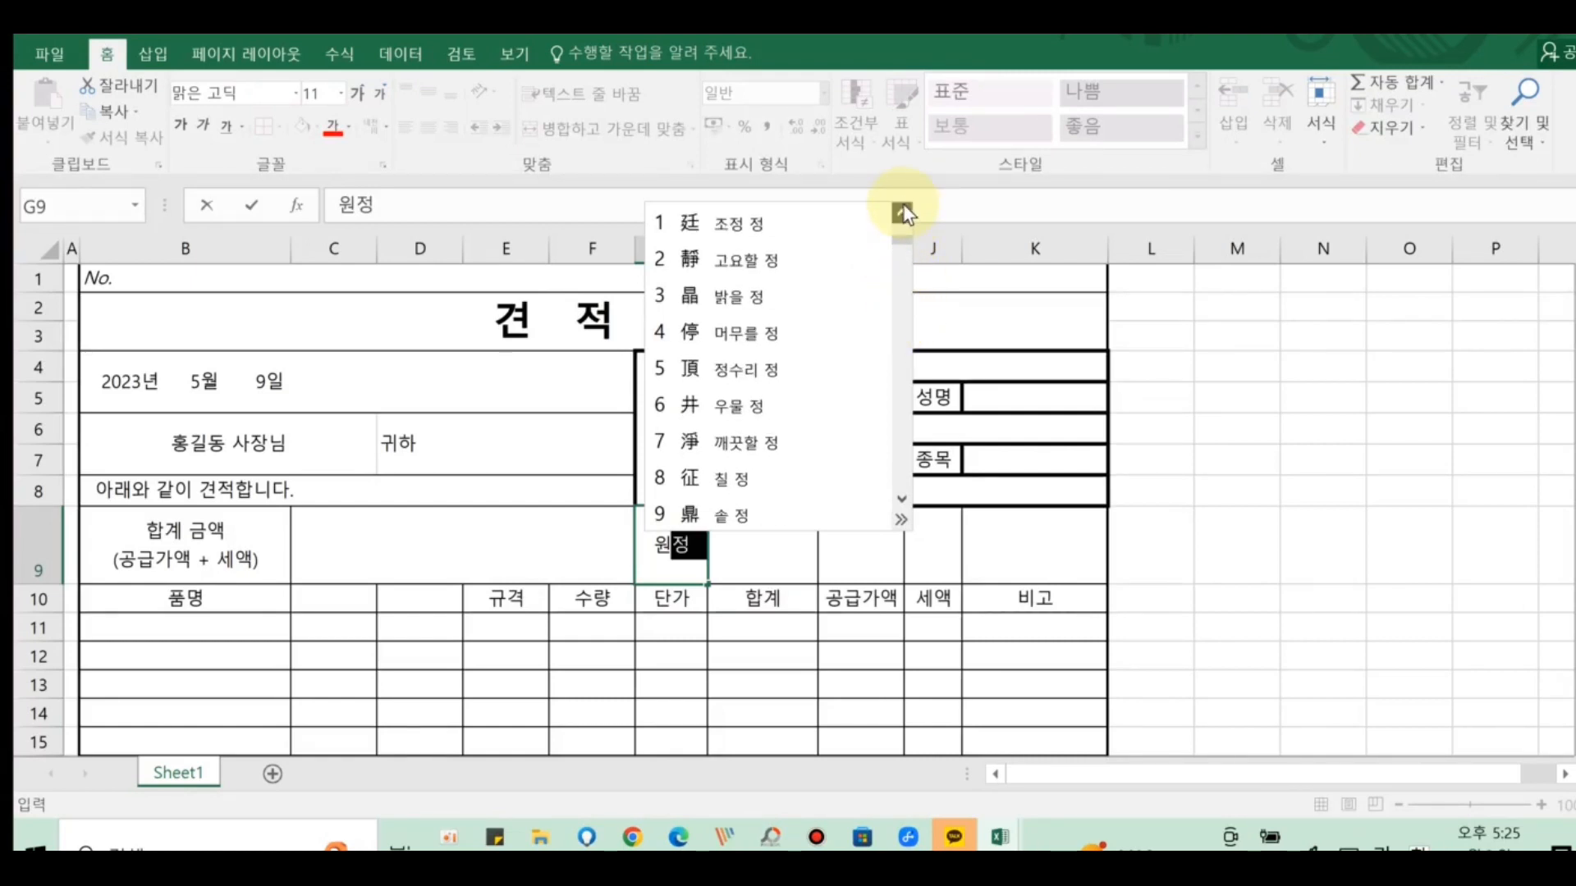
{"action": "left_click", "coordinate": [906, 201]}
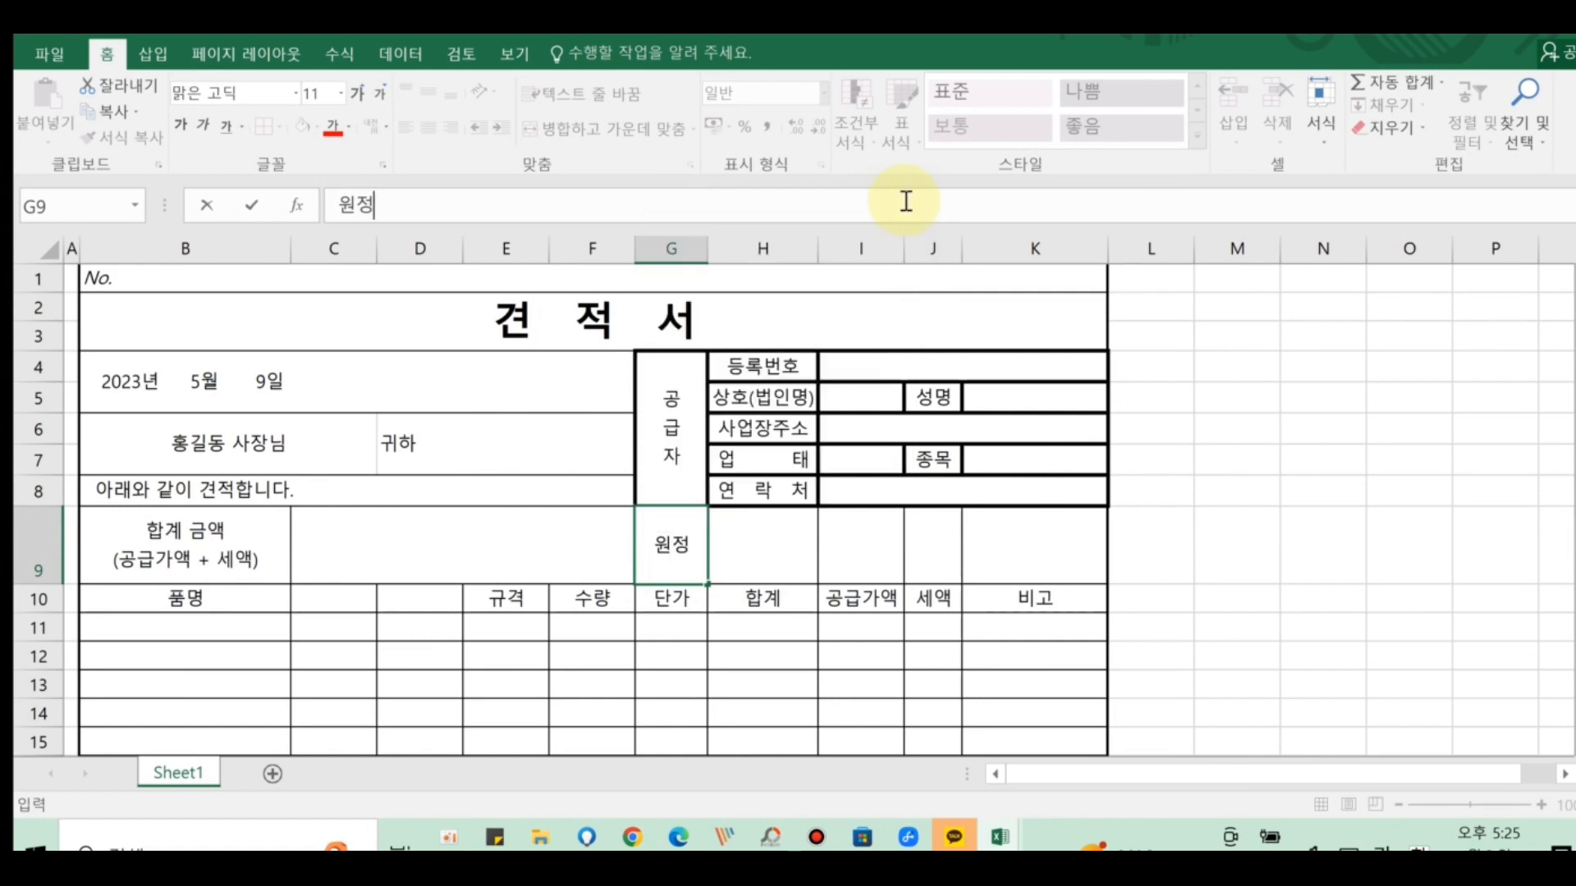
{"action": "double_click", "coordinate": [680, 547]}
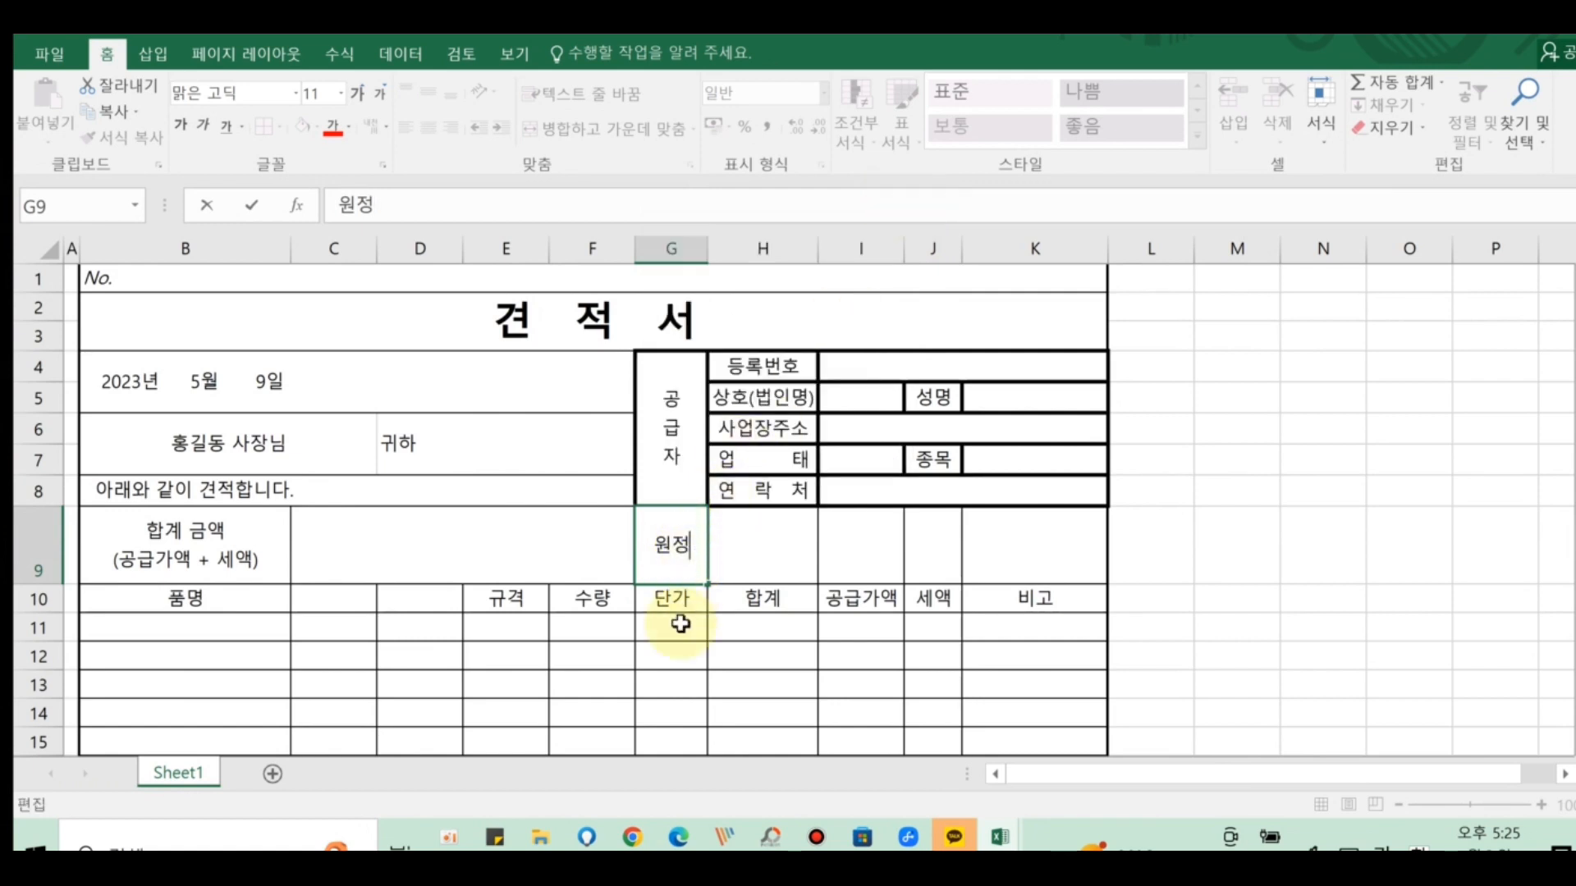
{"action": "key", "text": "Hangul_Hanja"}
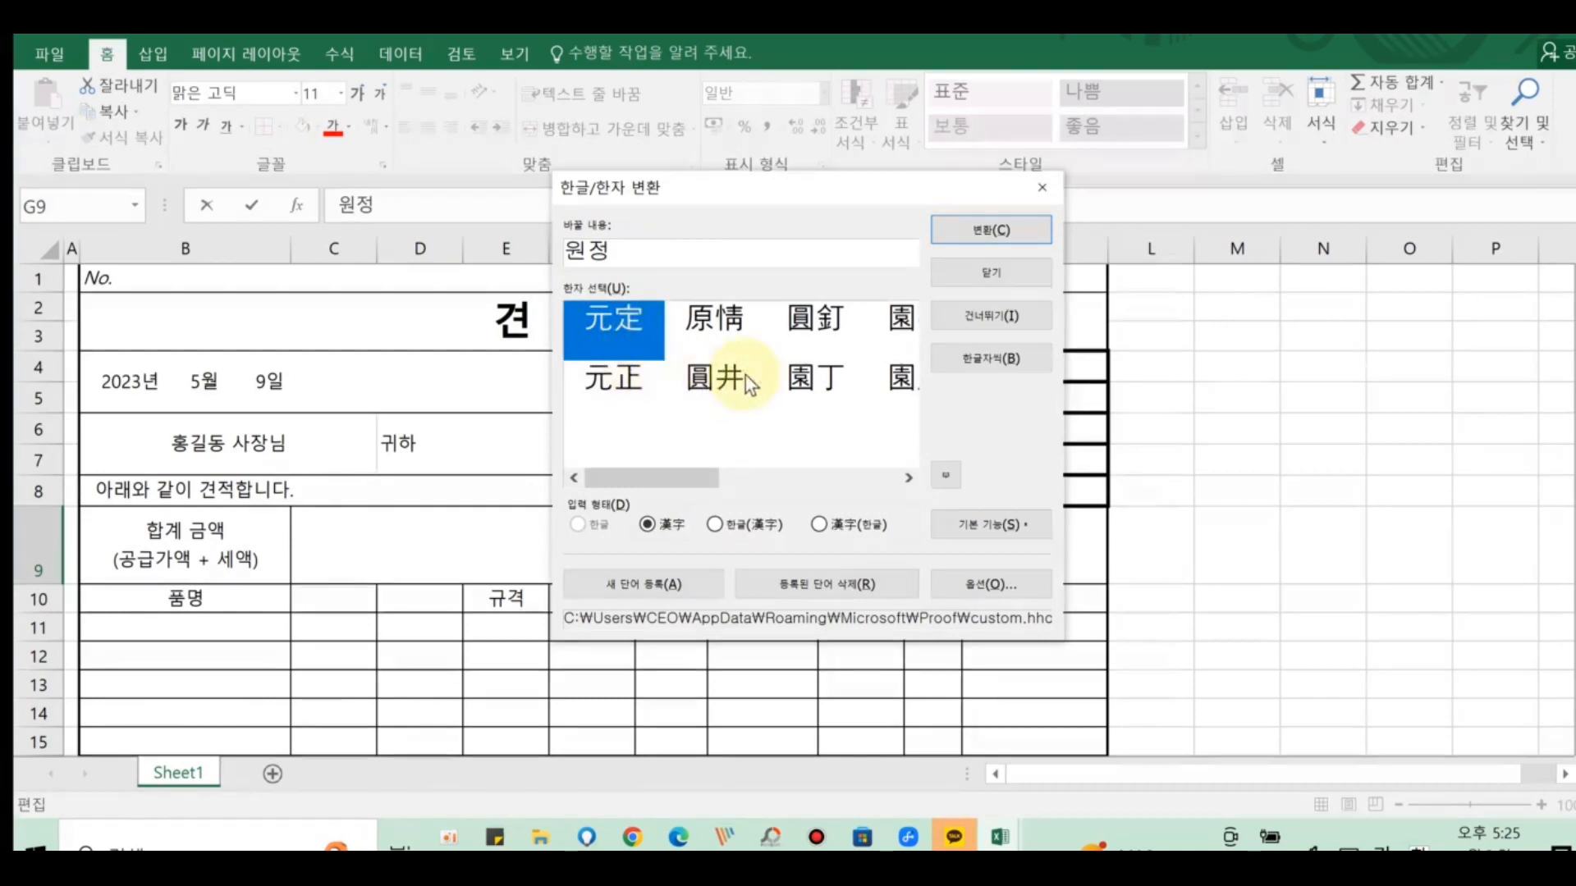
{"action": "left_click", "coordinate": [951, 279]}
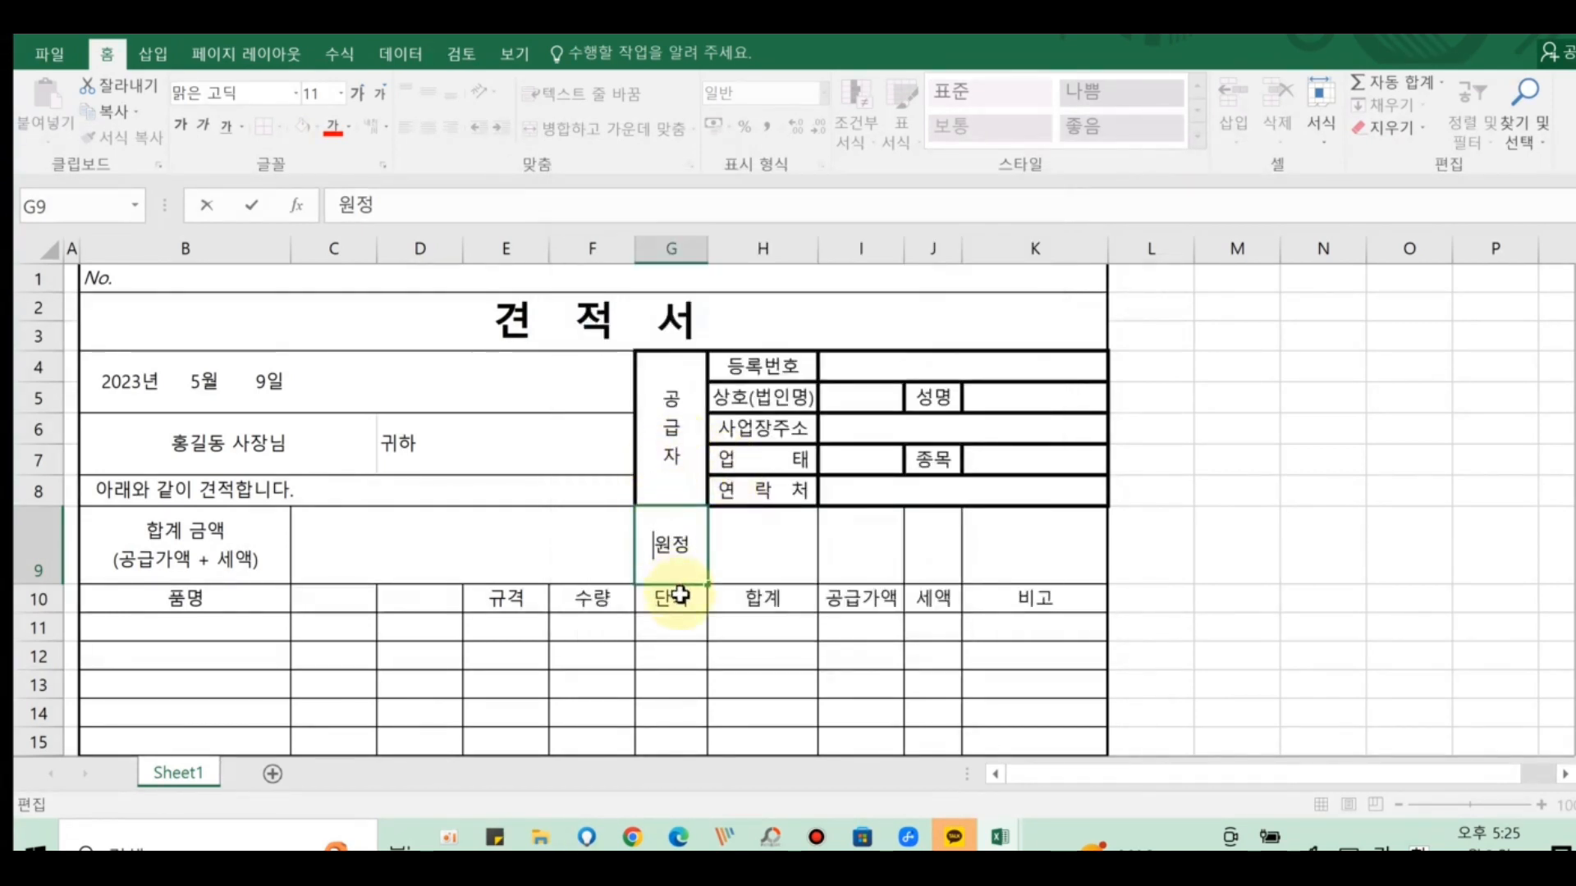
- Convert only the syllable 정 of 원정 in cell G9 to the Hanja 整
{"action": "left_click_drag", "start_coordinate": [674, 550], "coordinate": [694, 551]}
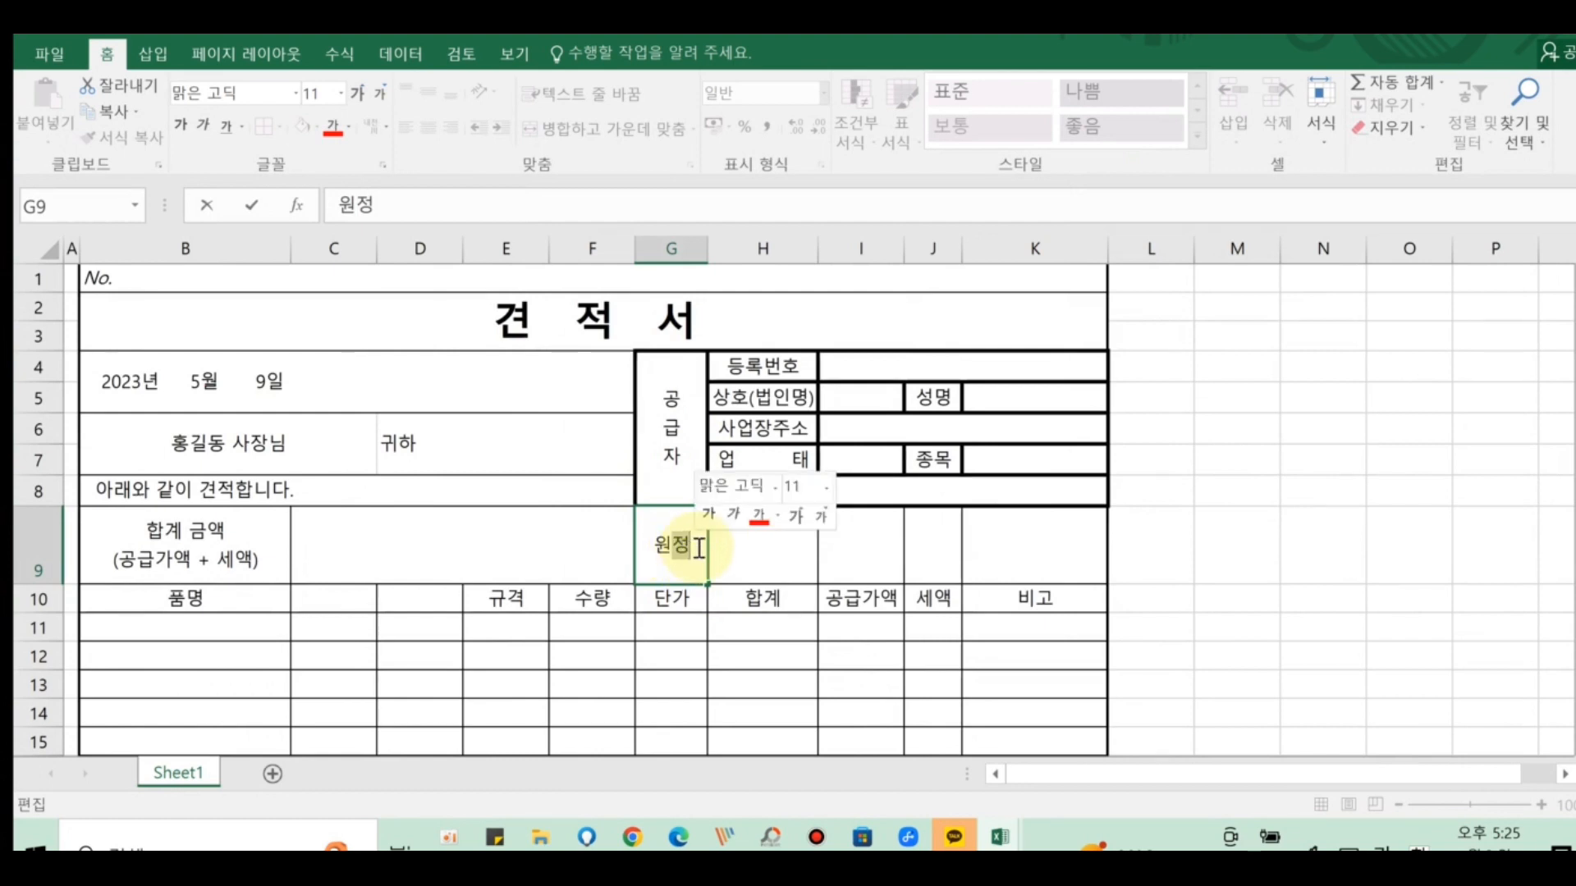
{"action": "key", "text": "Hangul_Hanja"}
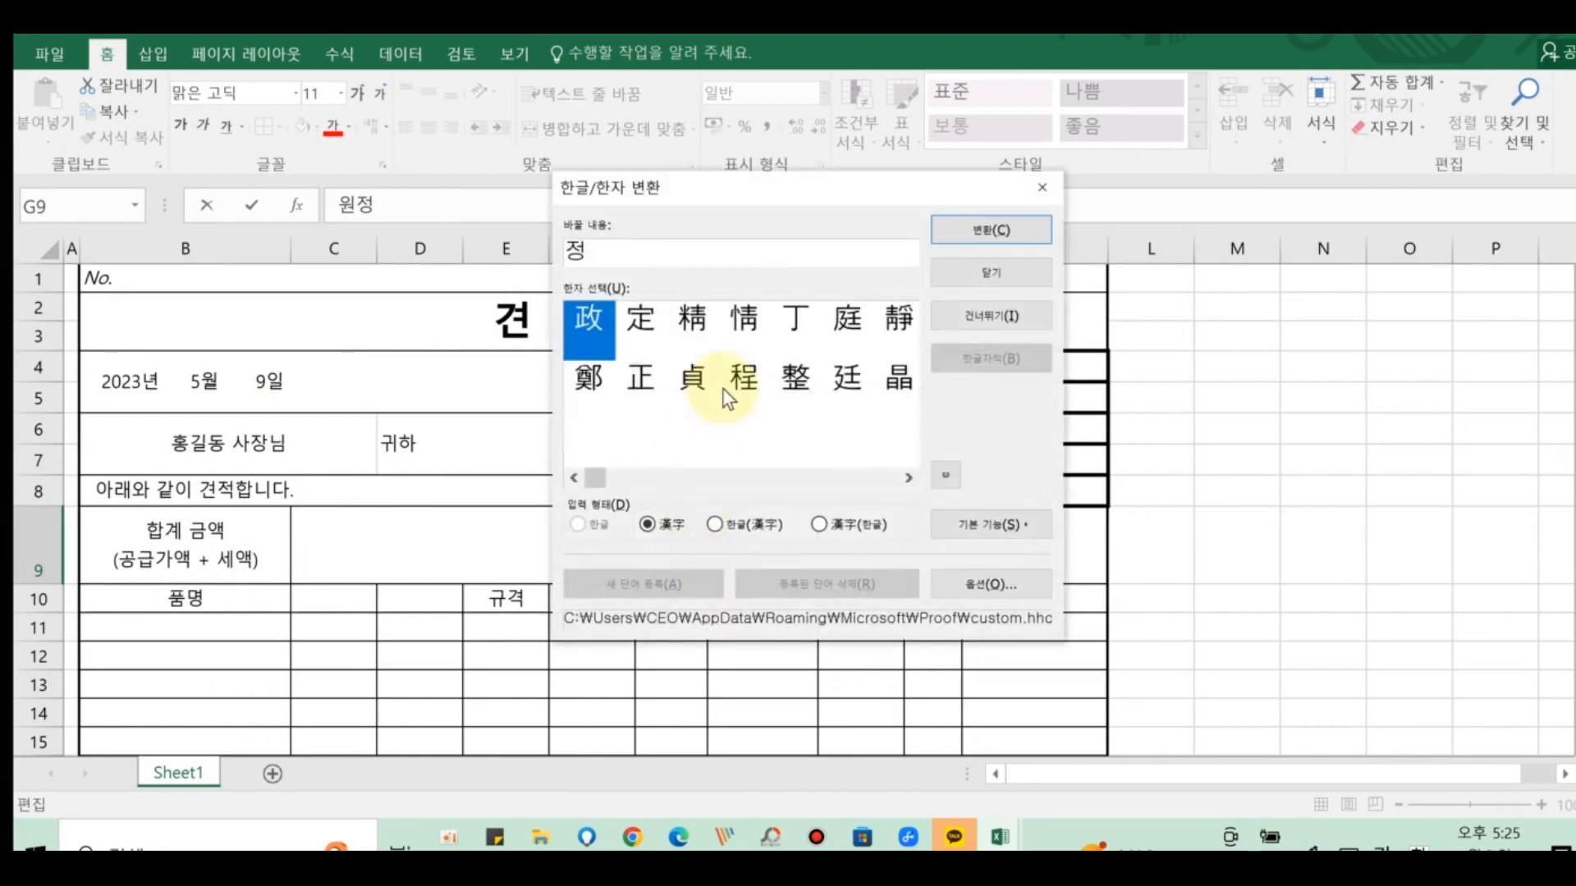
{"action": "left_click", "coordinate": [793, 382]}
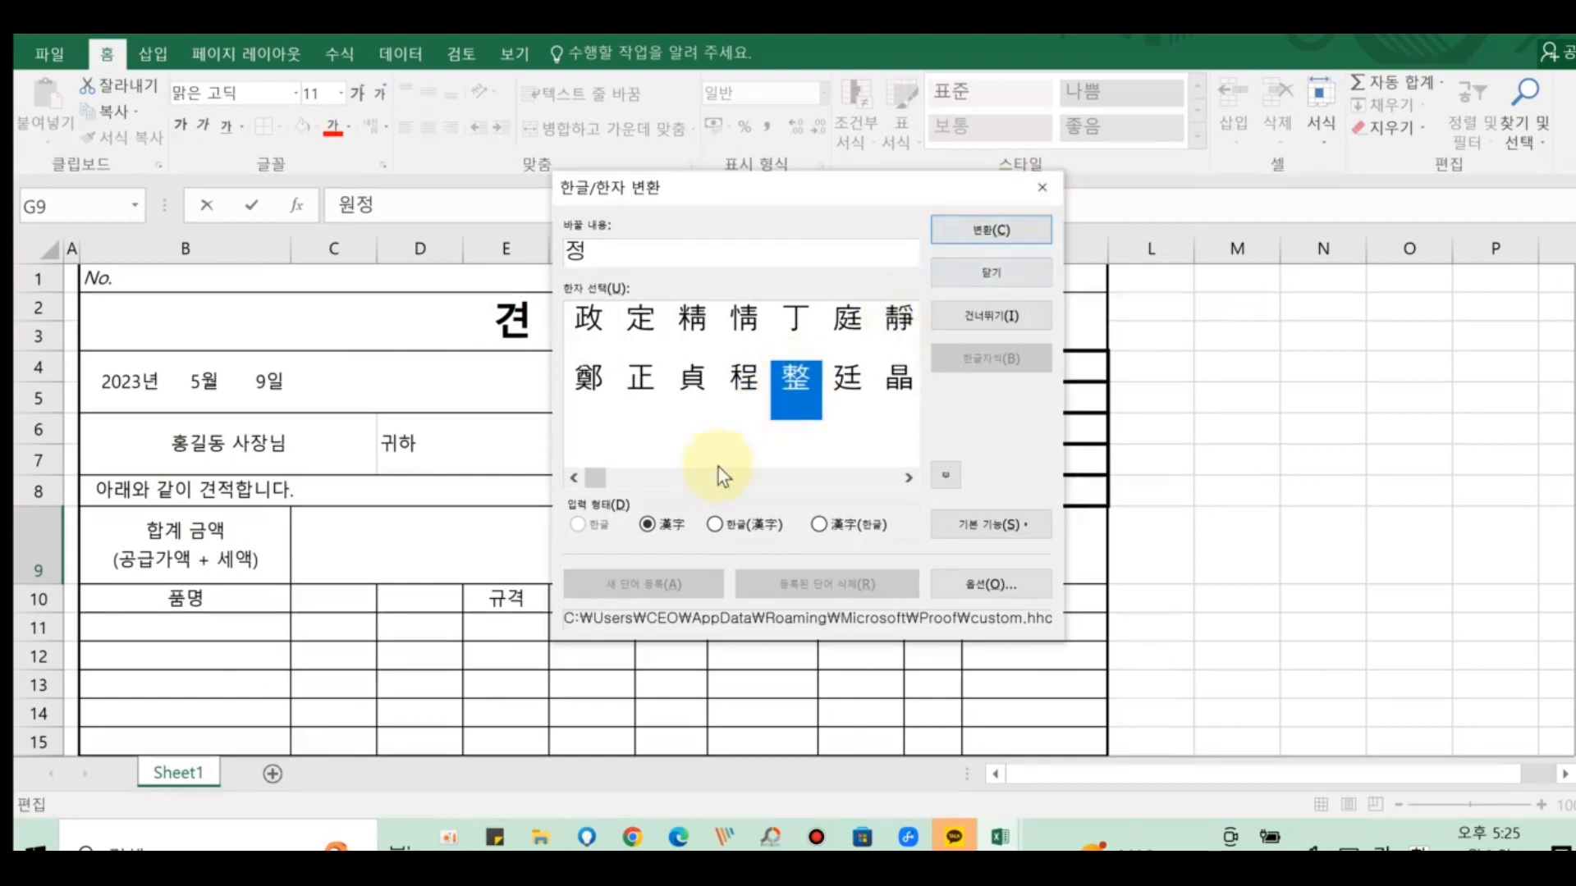
{"action": "left_click", "coordinate": [992, 231]}
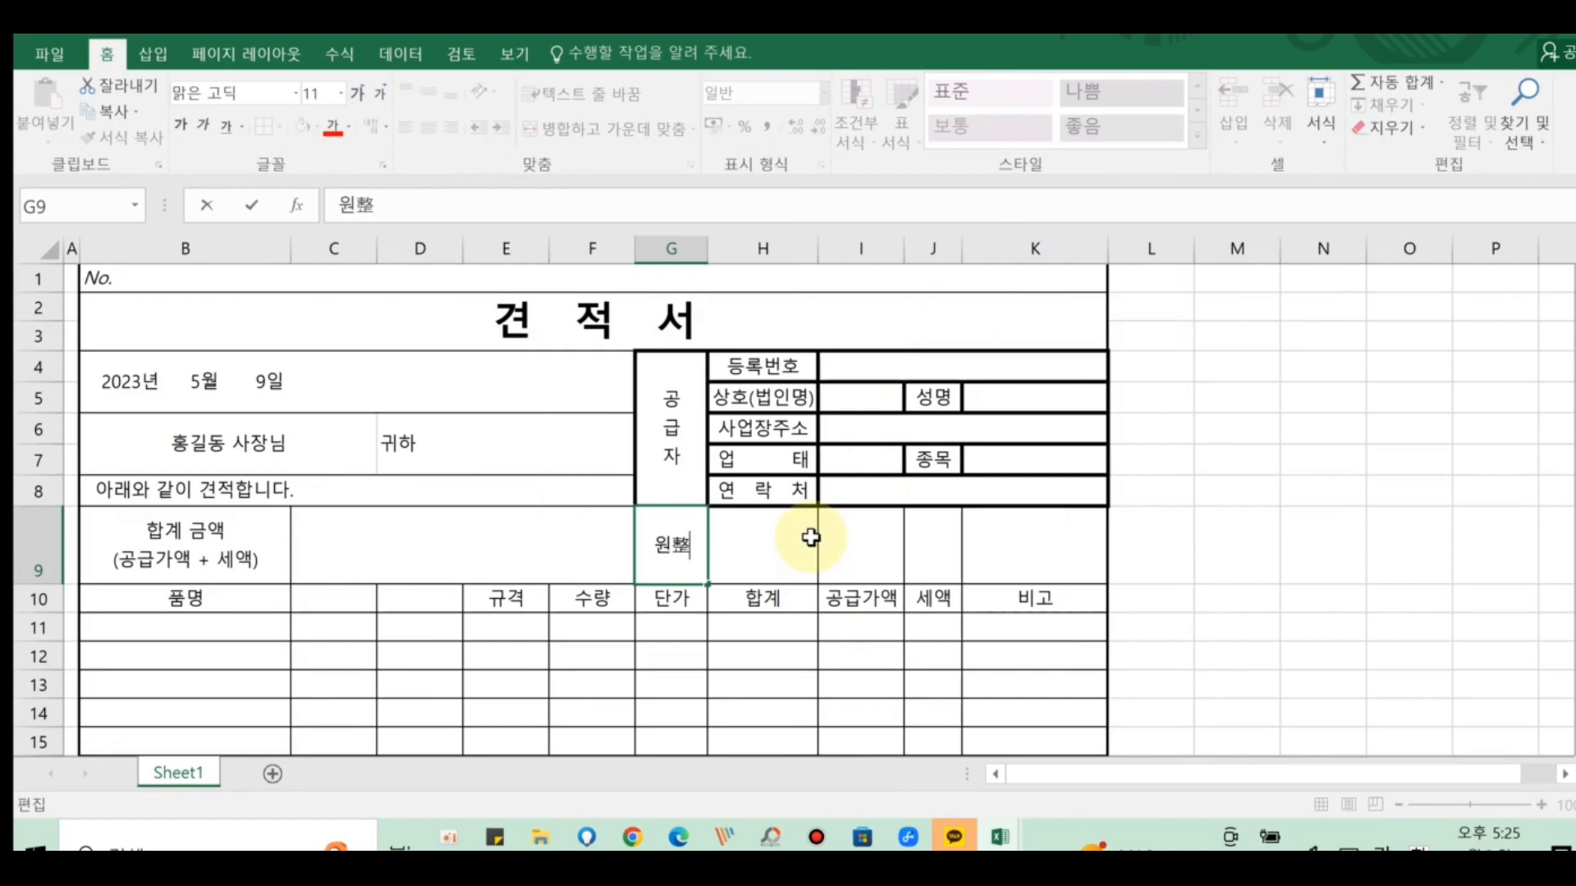
- Merge and center the empty cells H9:K9 beside 원整
{"action": "left_click_drag", "start_coordinate": [774, 552], "coordinate": [1010, 566]}
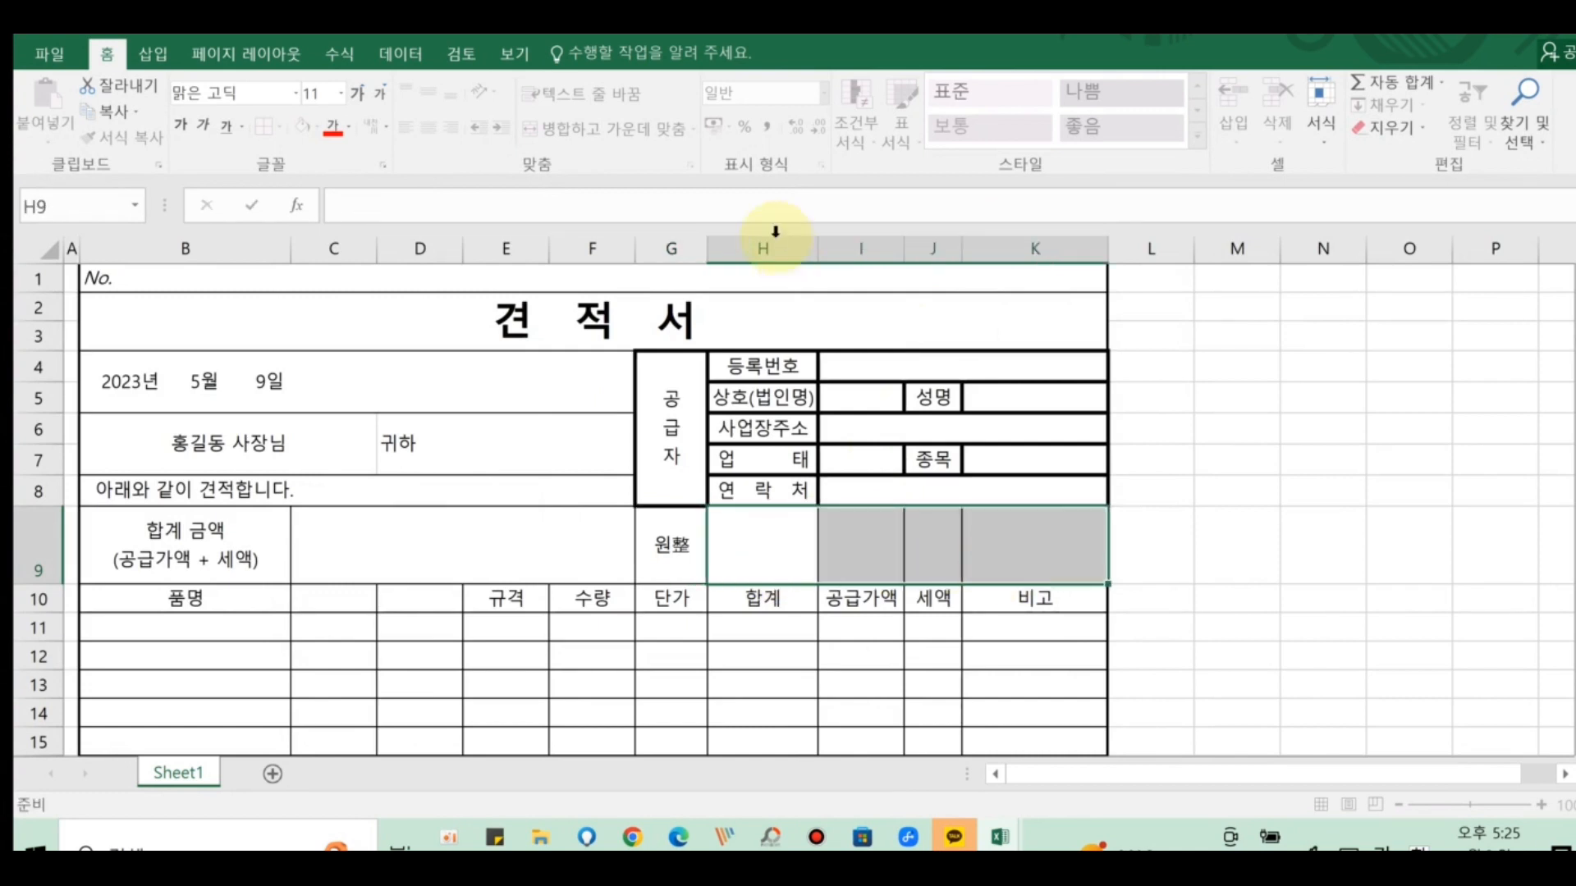
{"action": "left_click", "coordinate": [593, 130]}
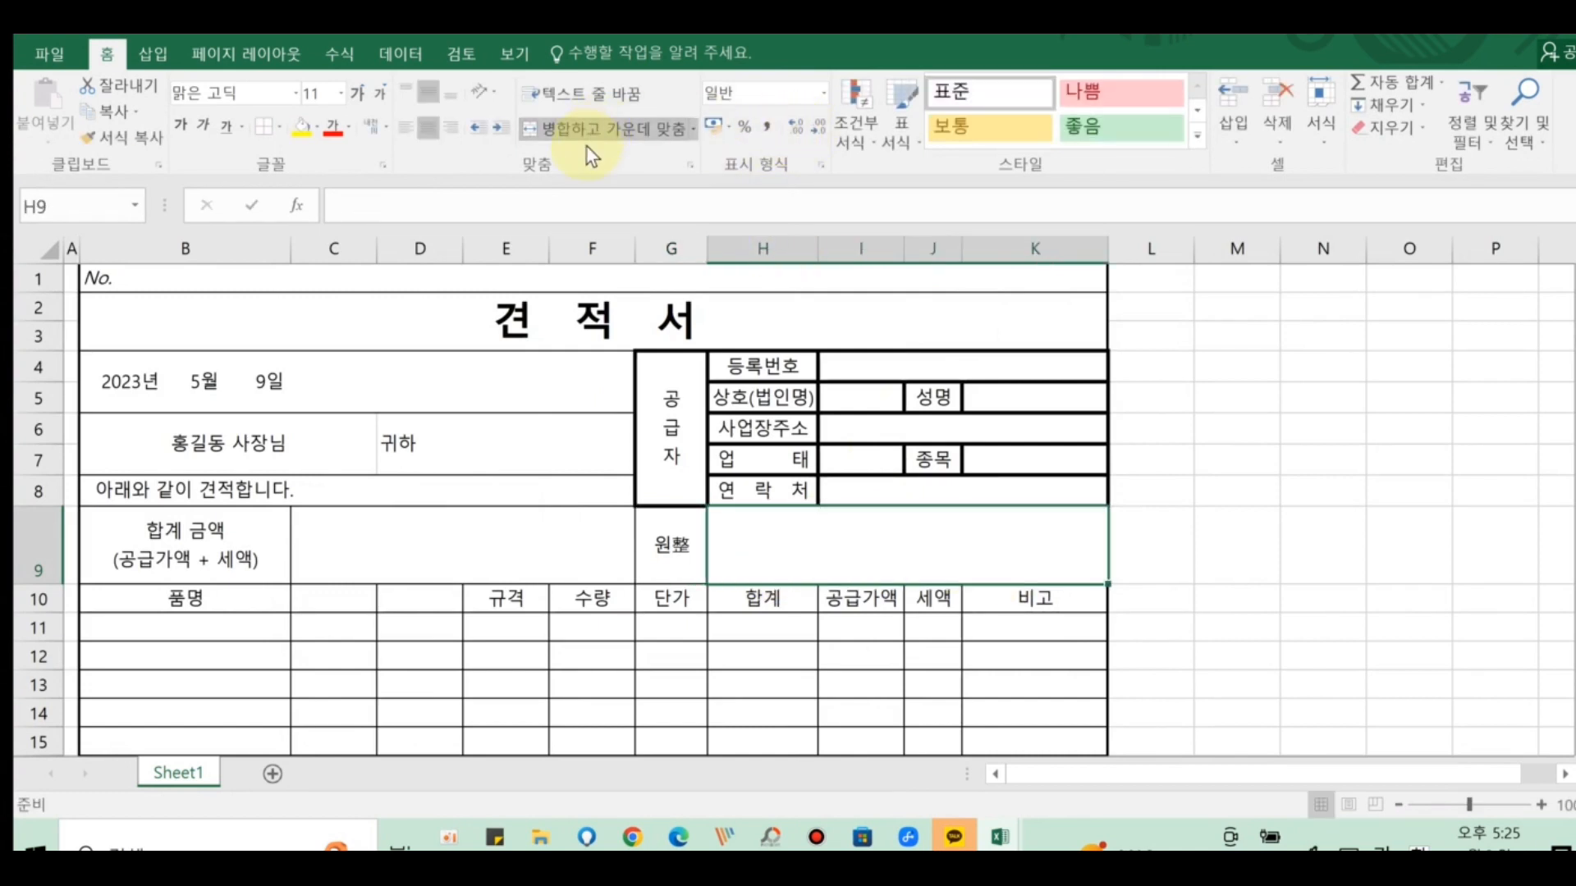
{"action": "left_click", "coordinate": [535, 548]}
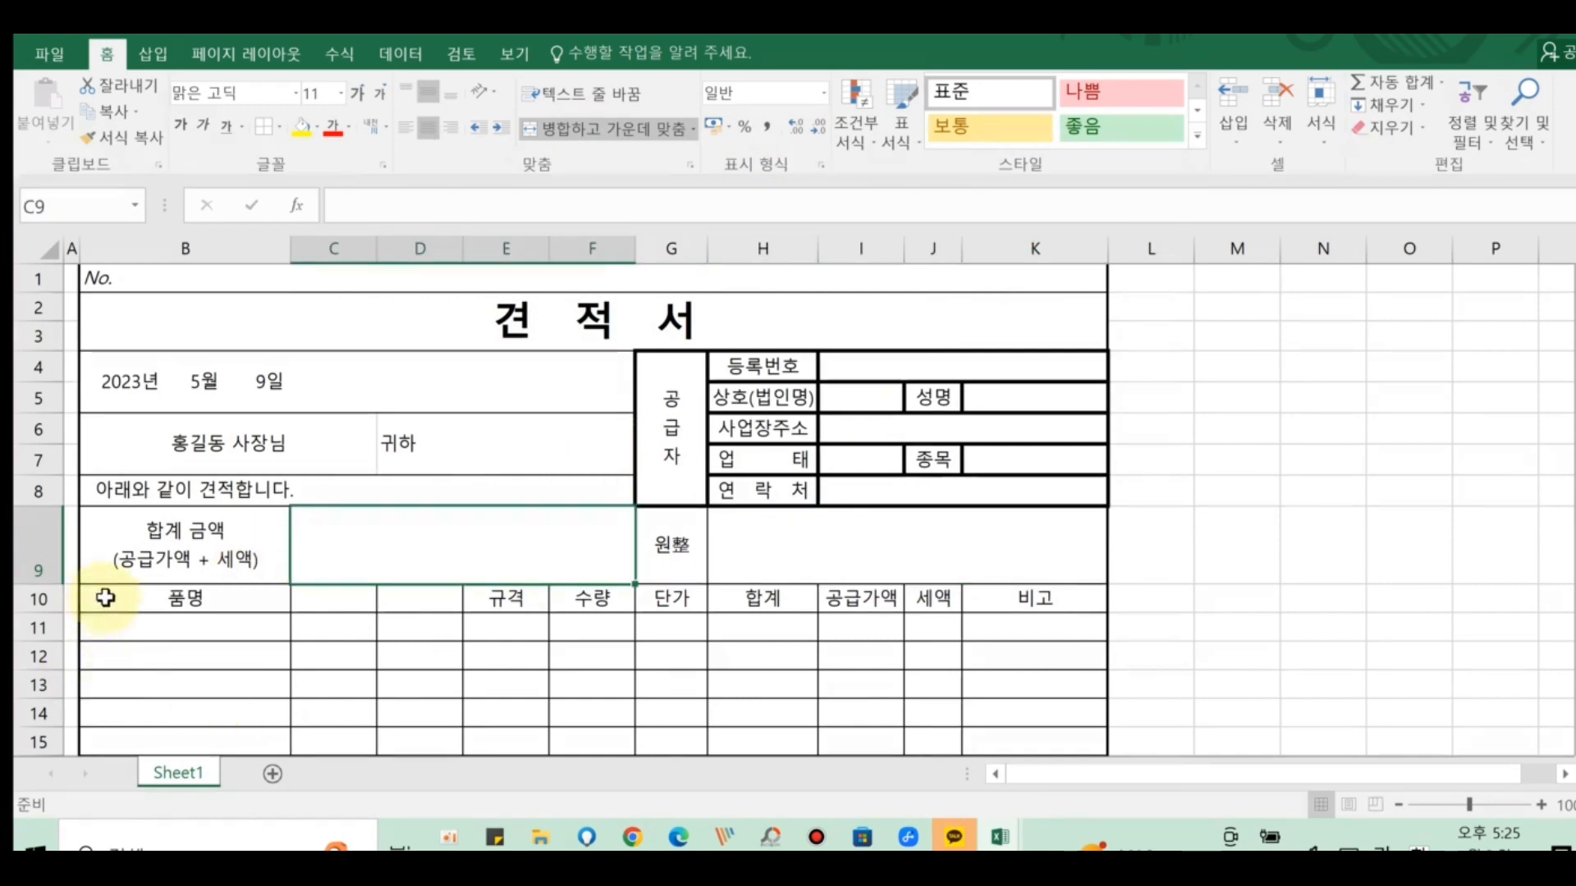
- Apply a thick solid outline border around the item header row B10:K10
{"action": "left_click_drag", "start_coordinate": [114, 595], "coordinate": [1051, 604]}
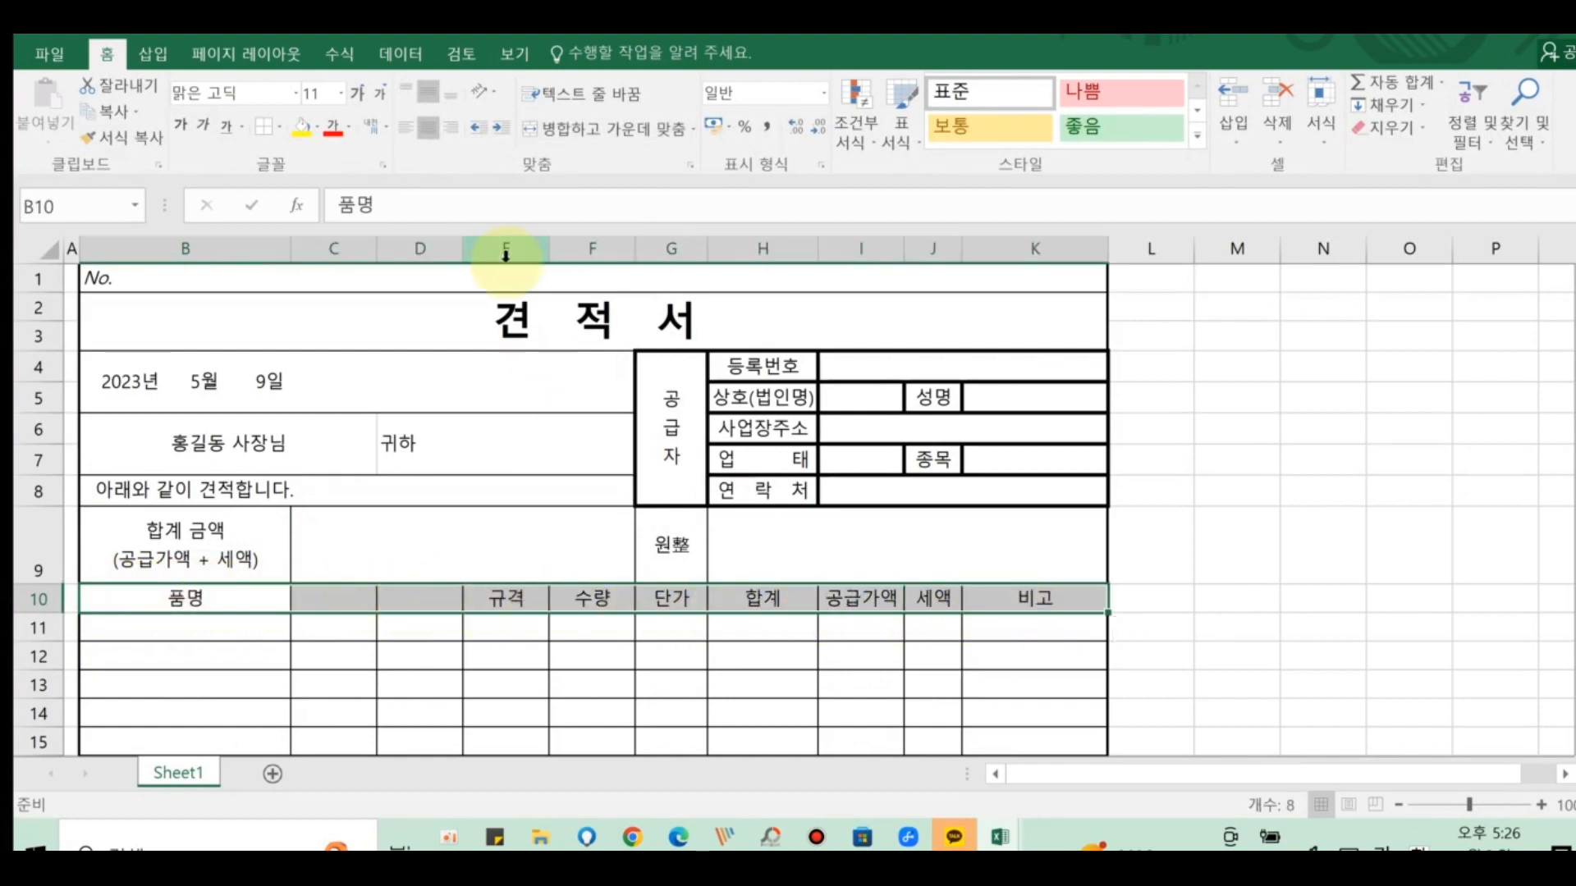
{"action": "left_click", "coordinate": [280, 126]}
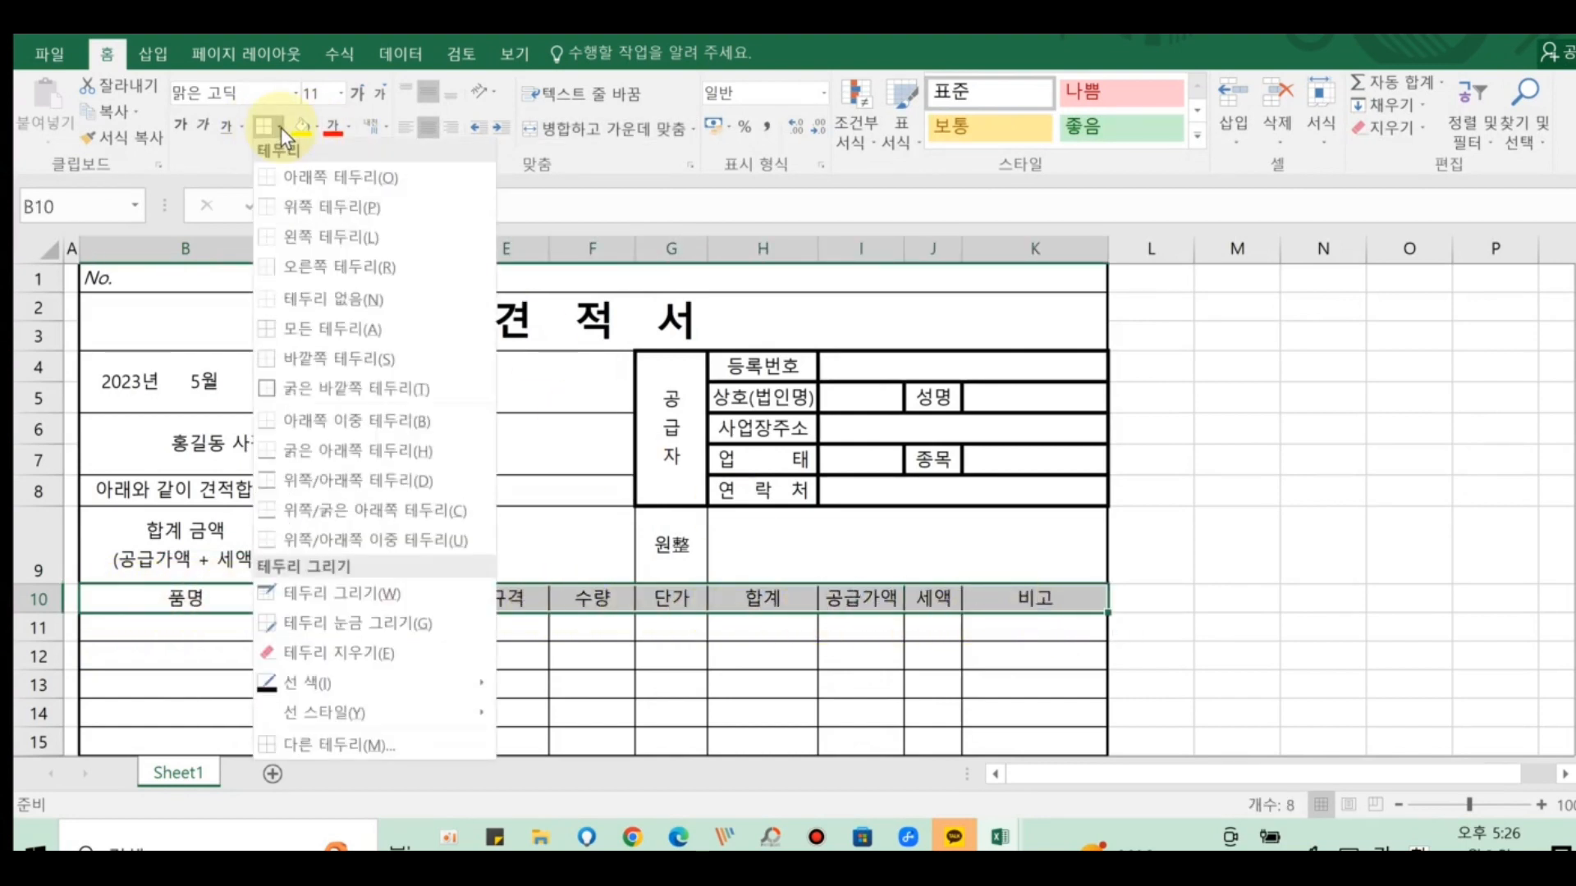
{"action": "left_click", "coordinate": [309, 361]}
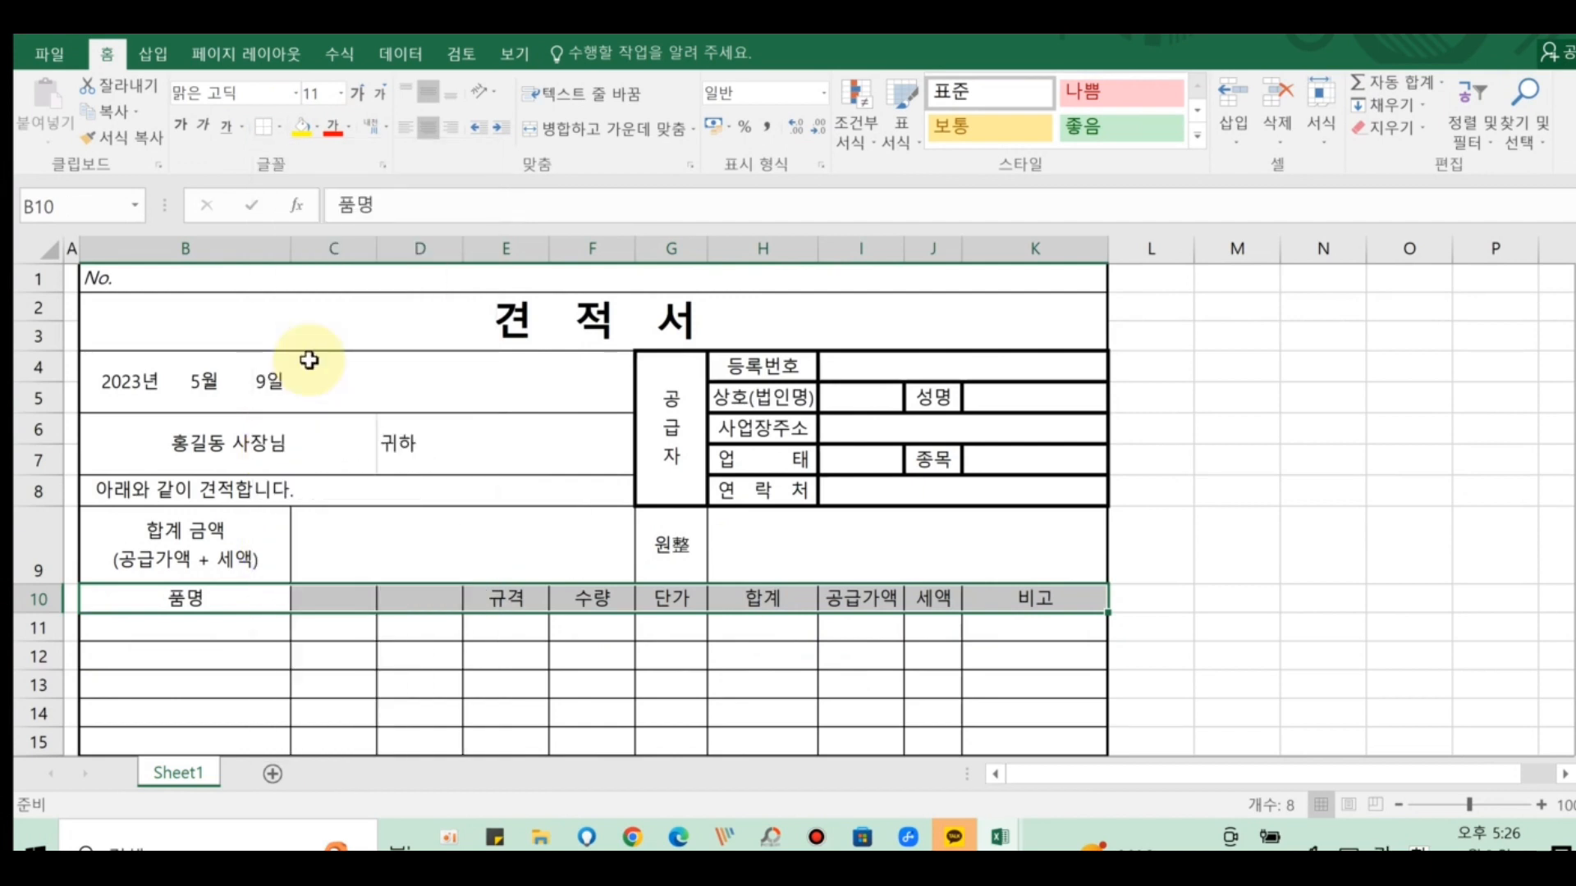
{"action": "left_click", "coordinate": [281, 127]}
{"action": "left_click", "coordinate": [297, 747]}
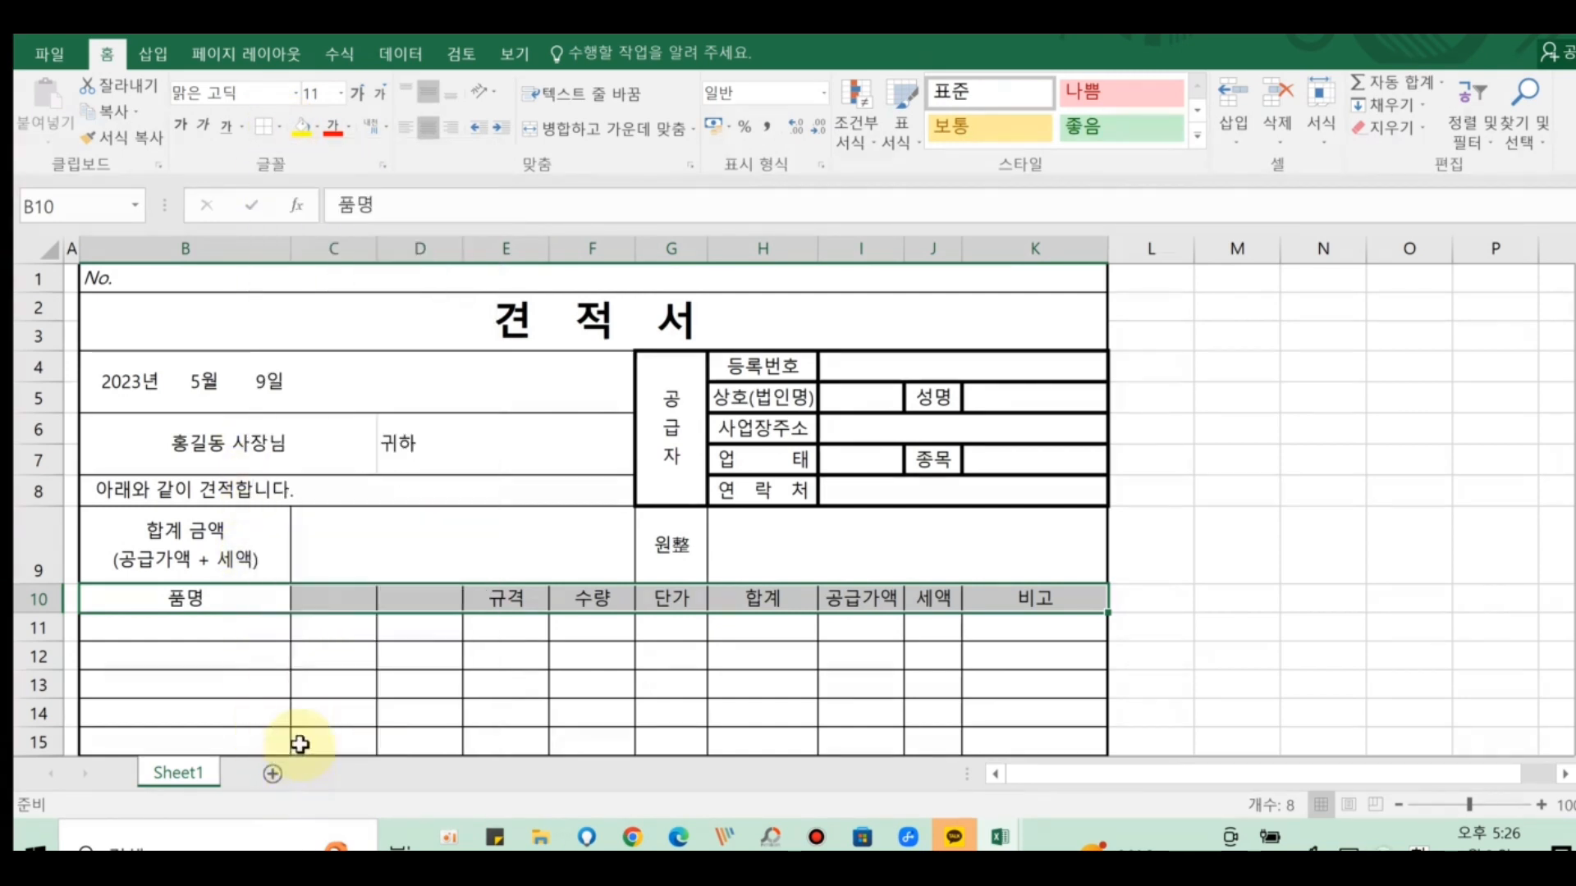
{"action": "left_click", "coordinate": [876, 390]}
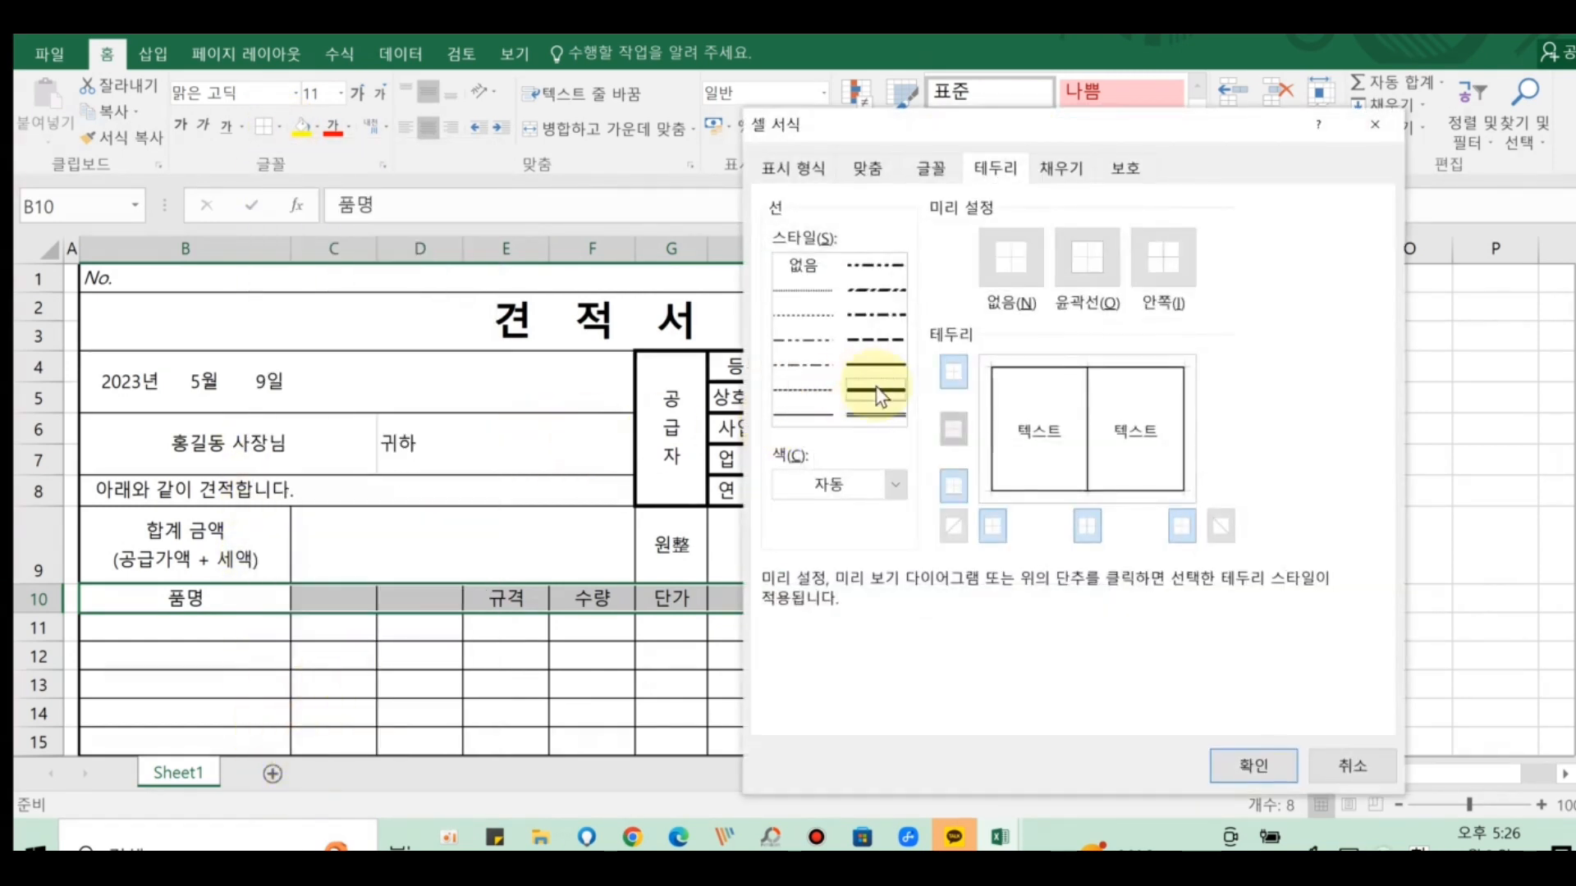
{"action": "left_click", "coordinate": [1082, 262]}
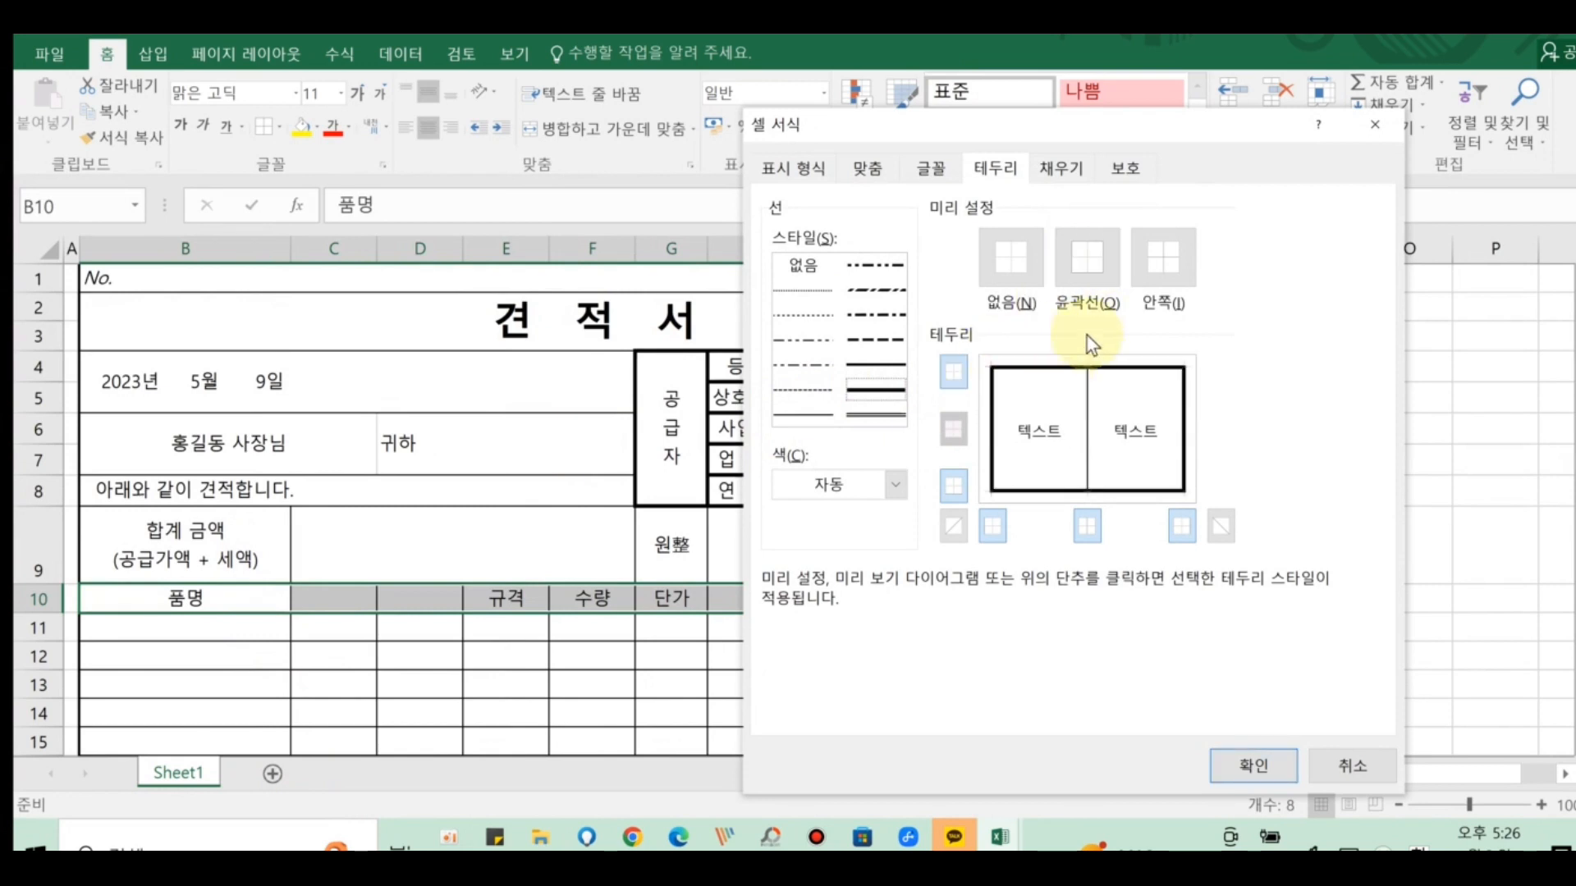
{"action": "left_click", "coordinate": [1248, 764]}
{"action": "left_click", "coordinate": [517, 520]}
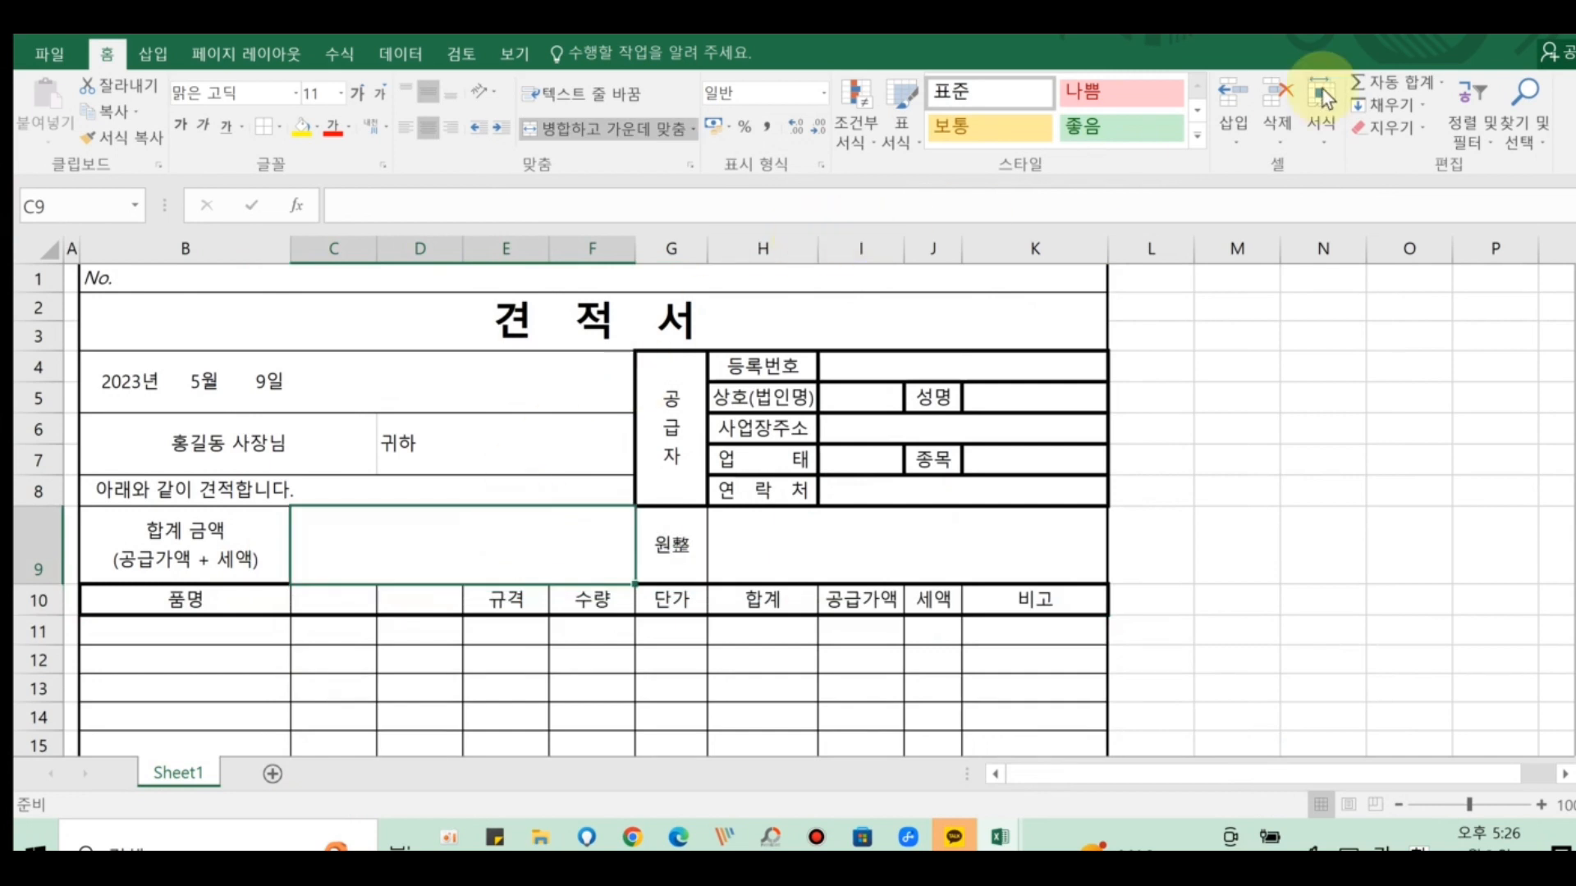
{"action": "left_click", "coordinate": [1423, 13]}
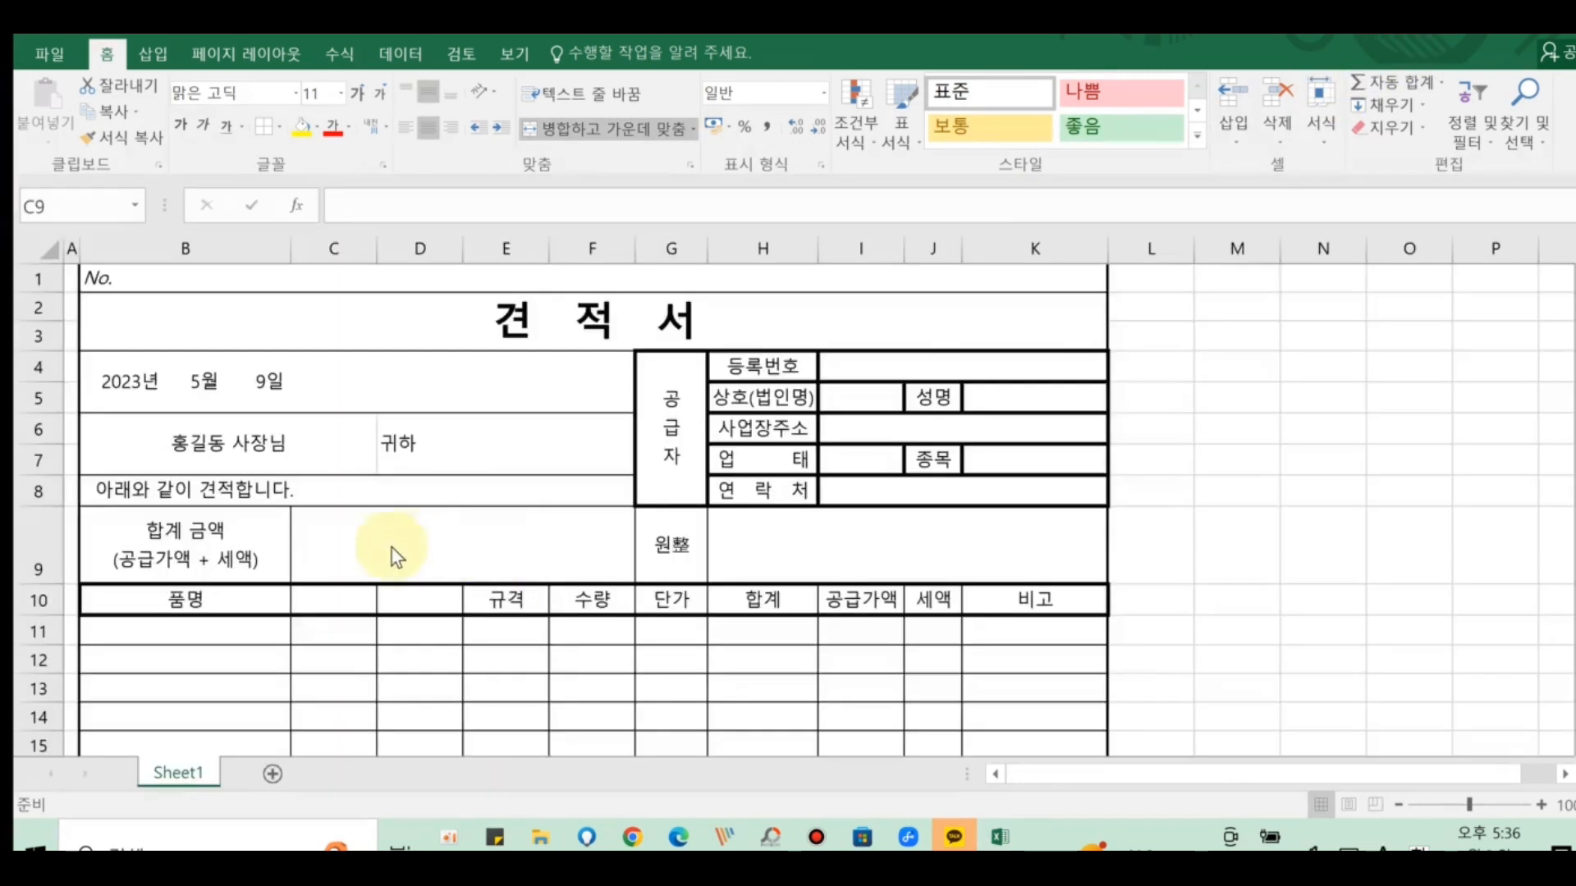
- Merge and center the 품명 header across B10:D10
{"action": "left_click", "coordinate": [168, 599]}
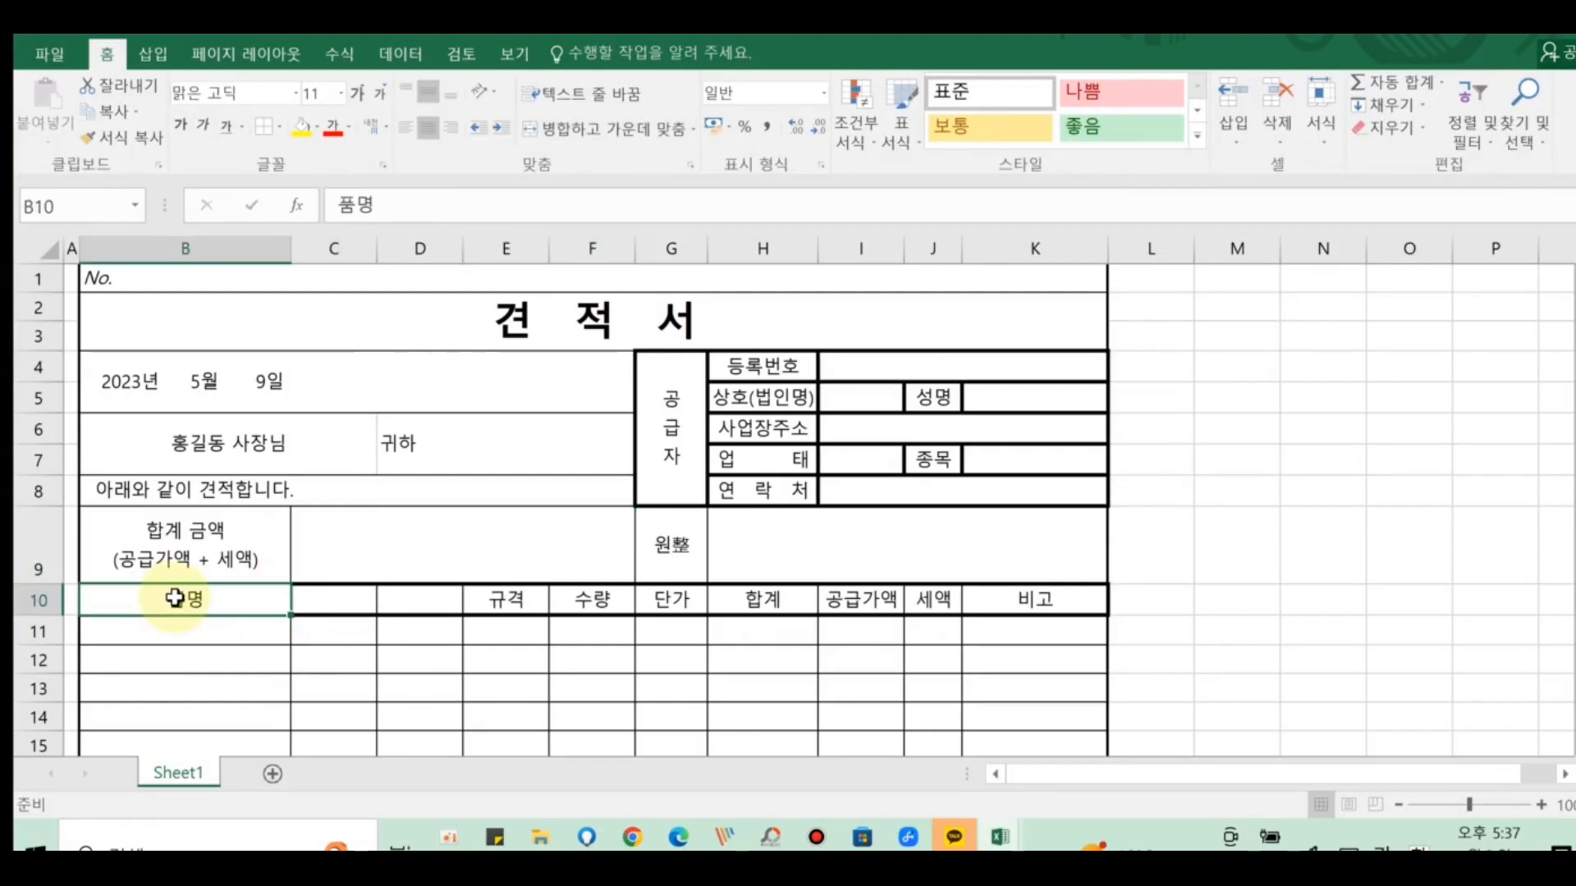
{"action": "left_click_drag", "start_coordinate": [174, 598], "coordinate": [393, 601]}
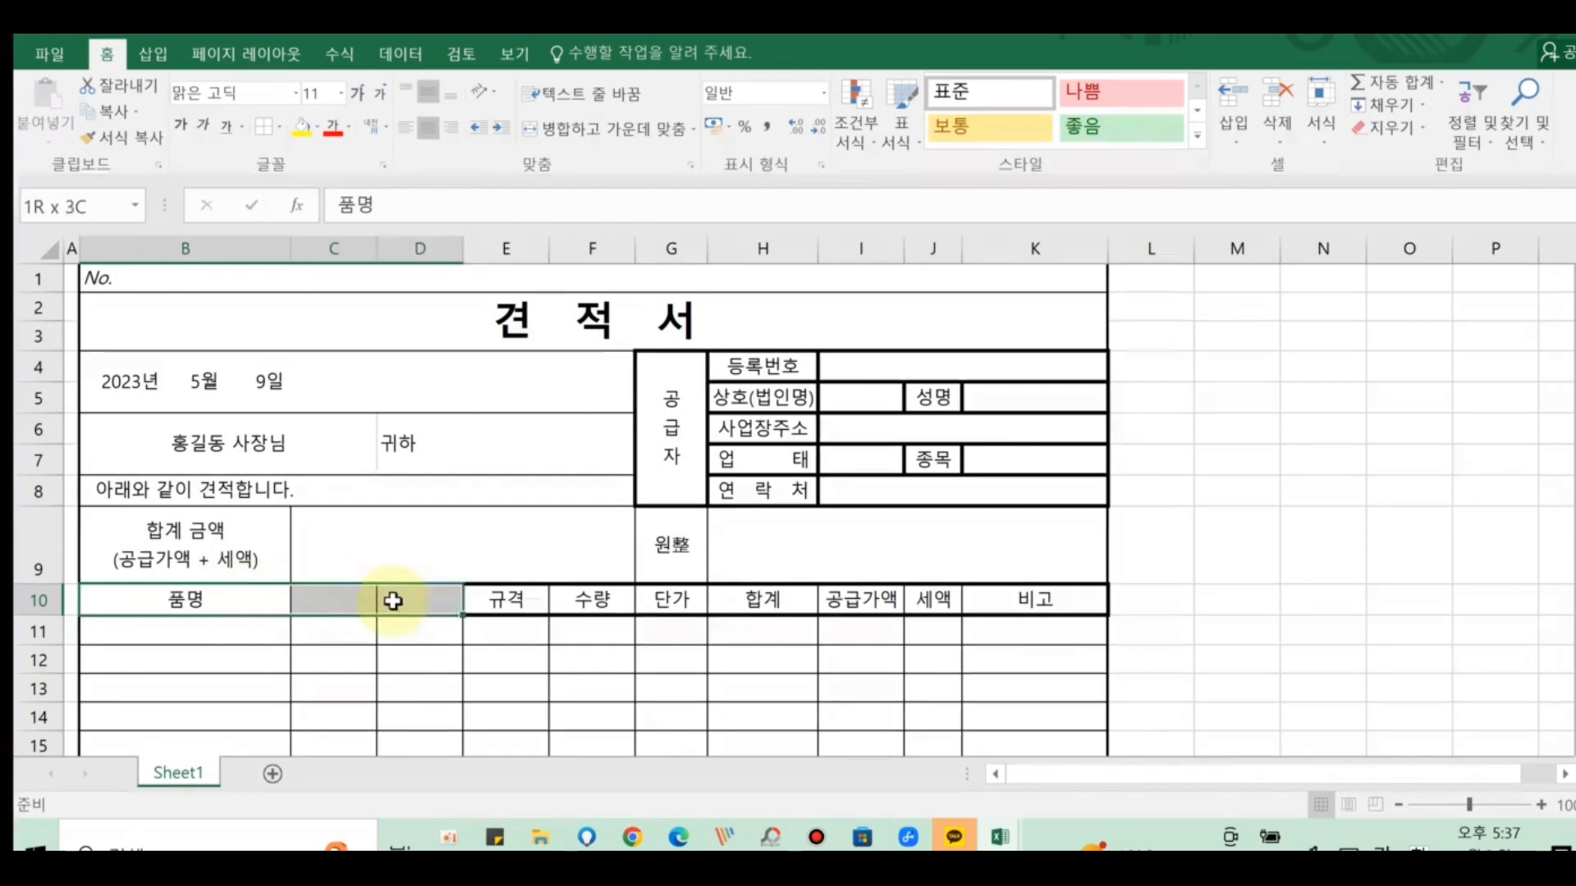
{"action": "left_click", "coordinate": [602, 133]}
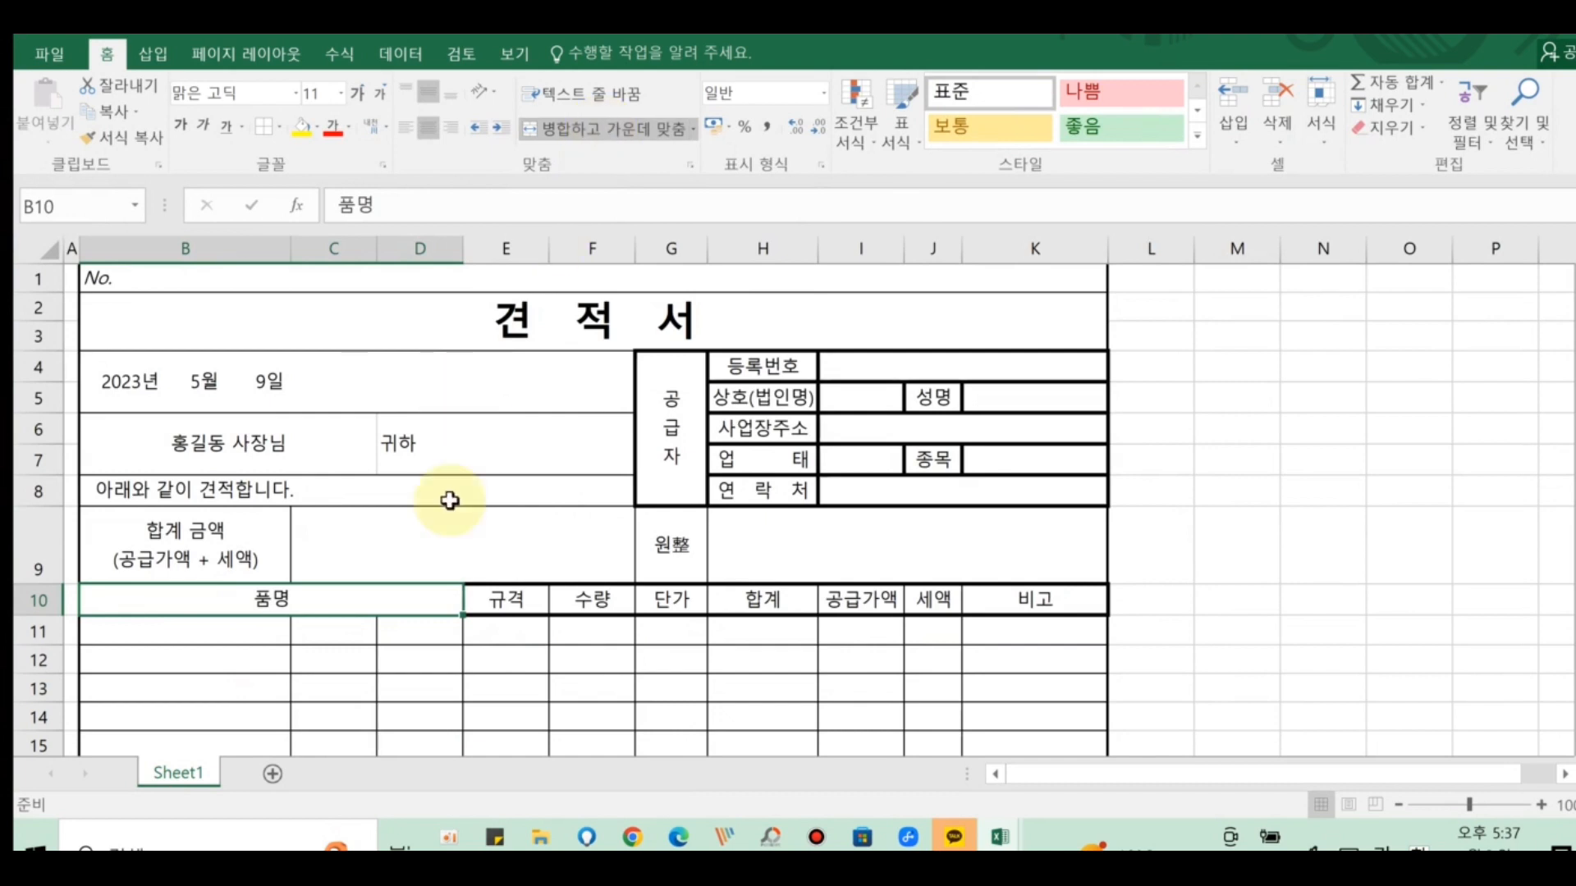
{"action": "left_click", "coordinate": [245, 561]}
{"action": "left_click", "coordinate": [375, 561]}
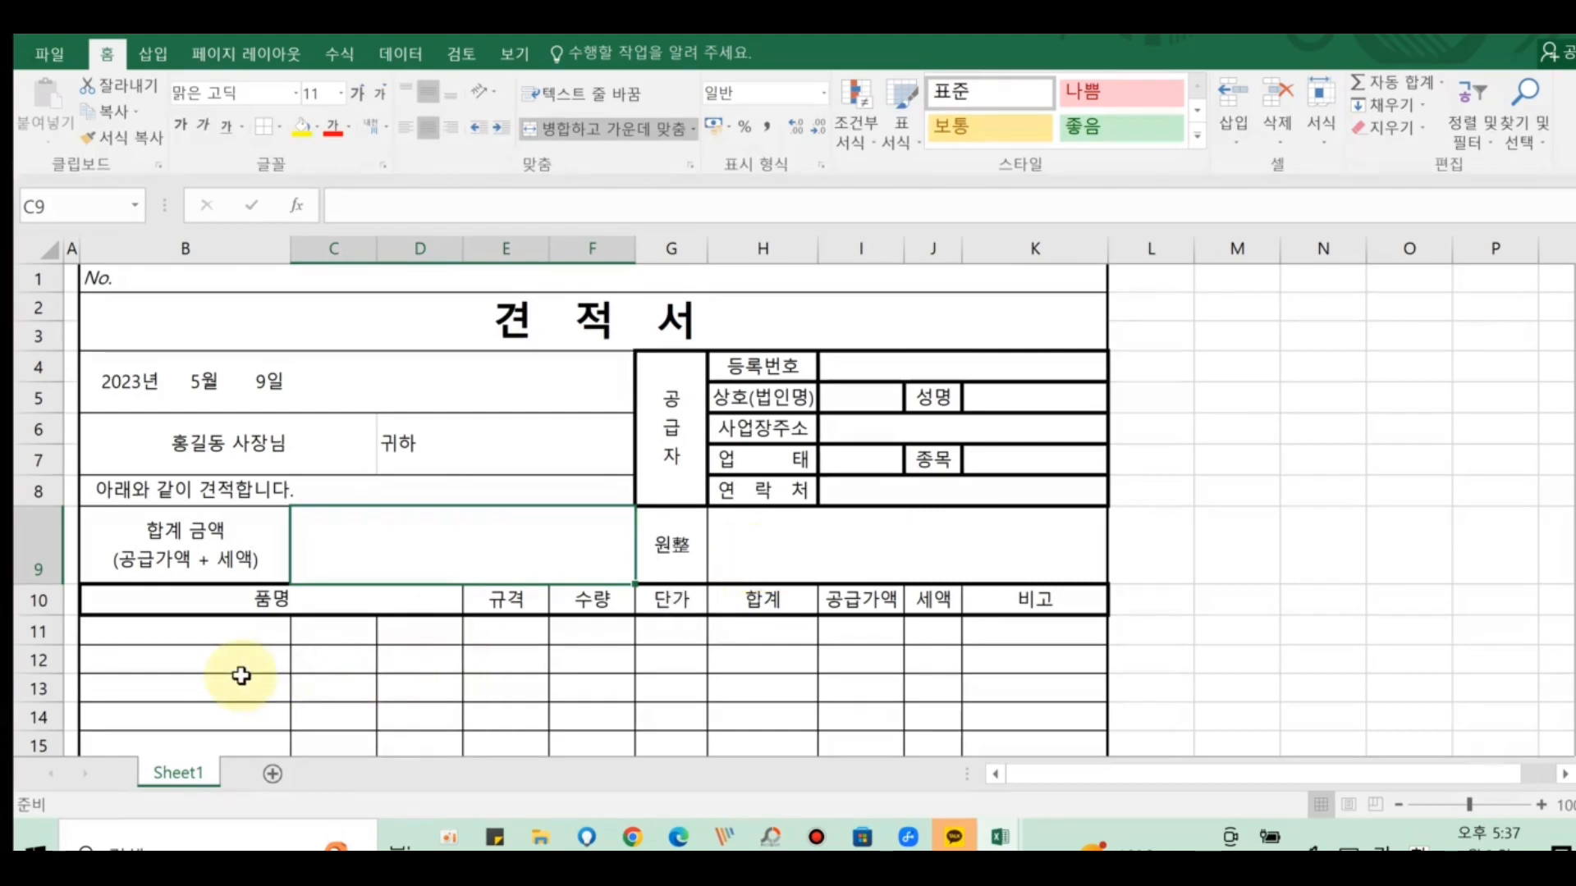
- Enter A제품 in cell B11 as the first item under the 품명 header
{"action": "scroll", "coordinate": [236, 671], "scroll_direction": "down", "scroll_amount": 1}
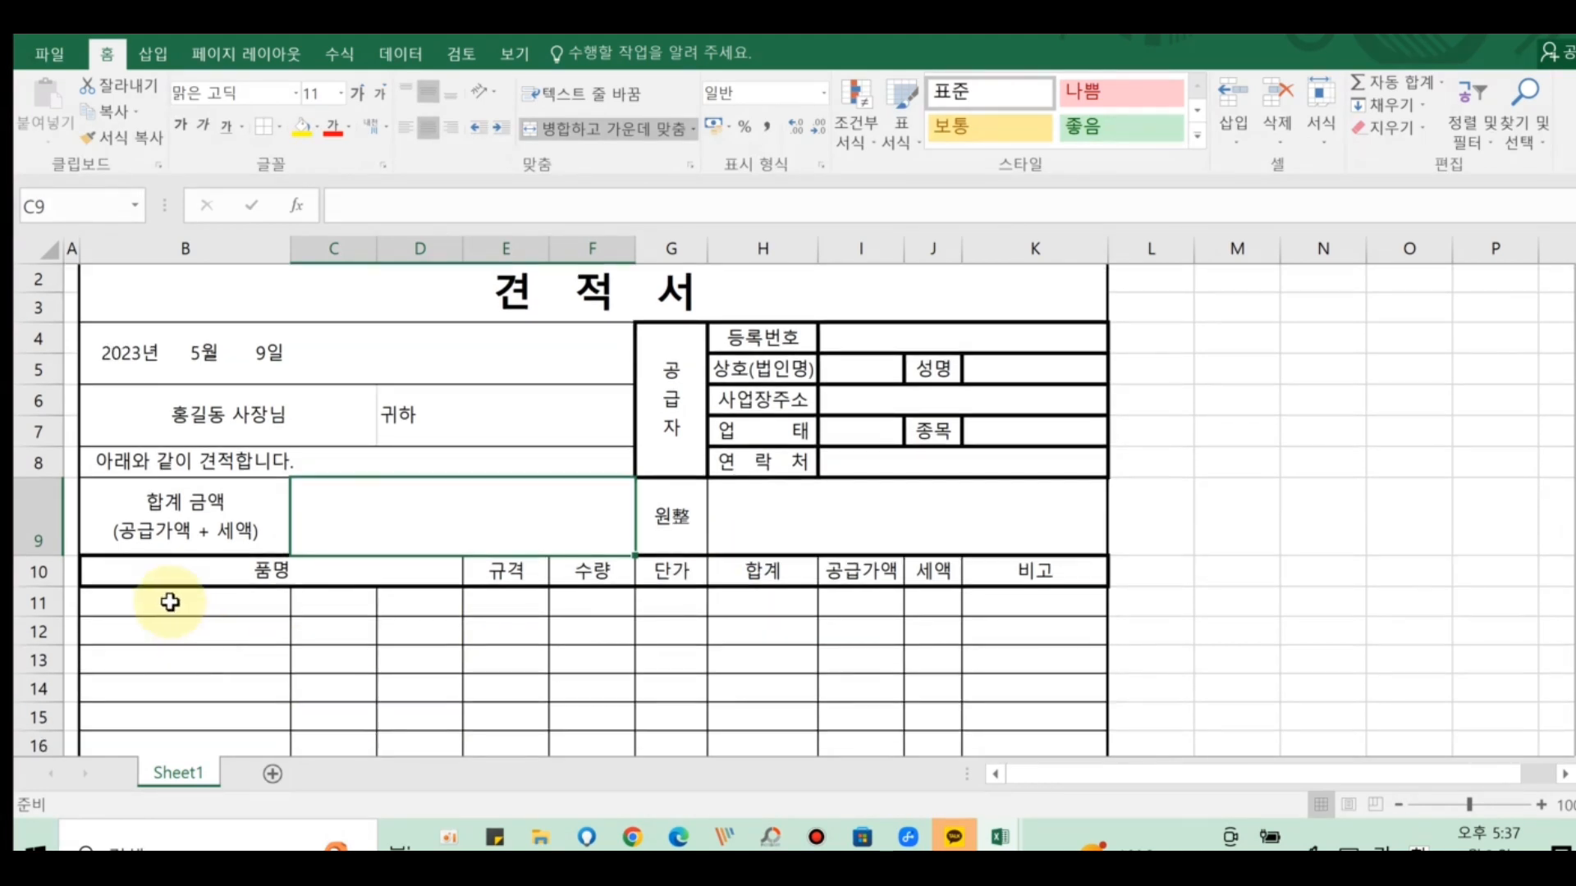
{"action": "left_click", "coordinate": [167, 603]}
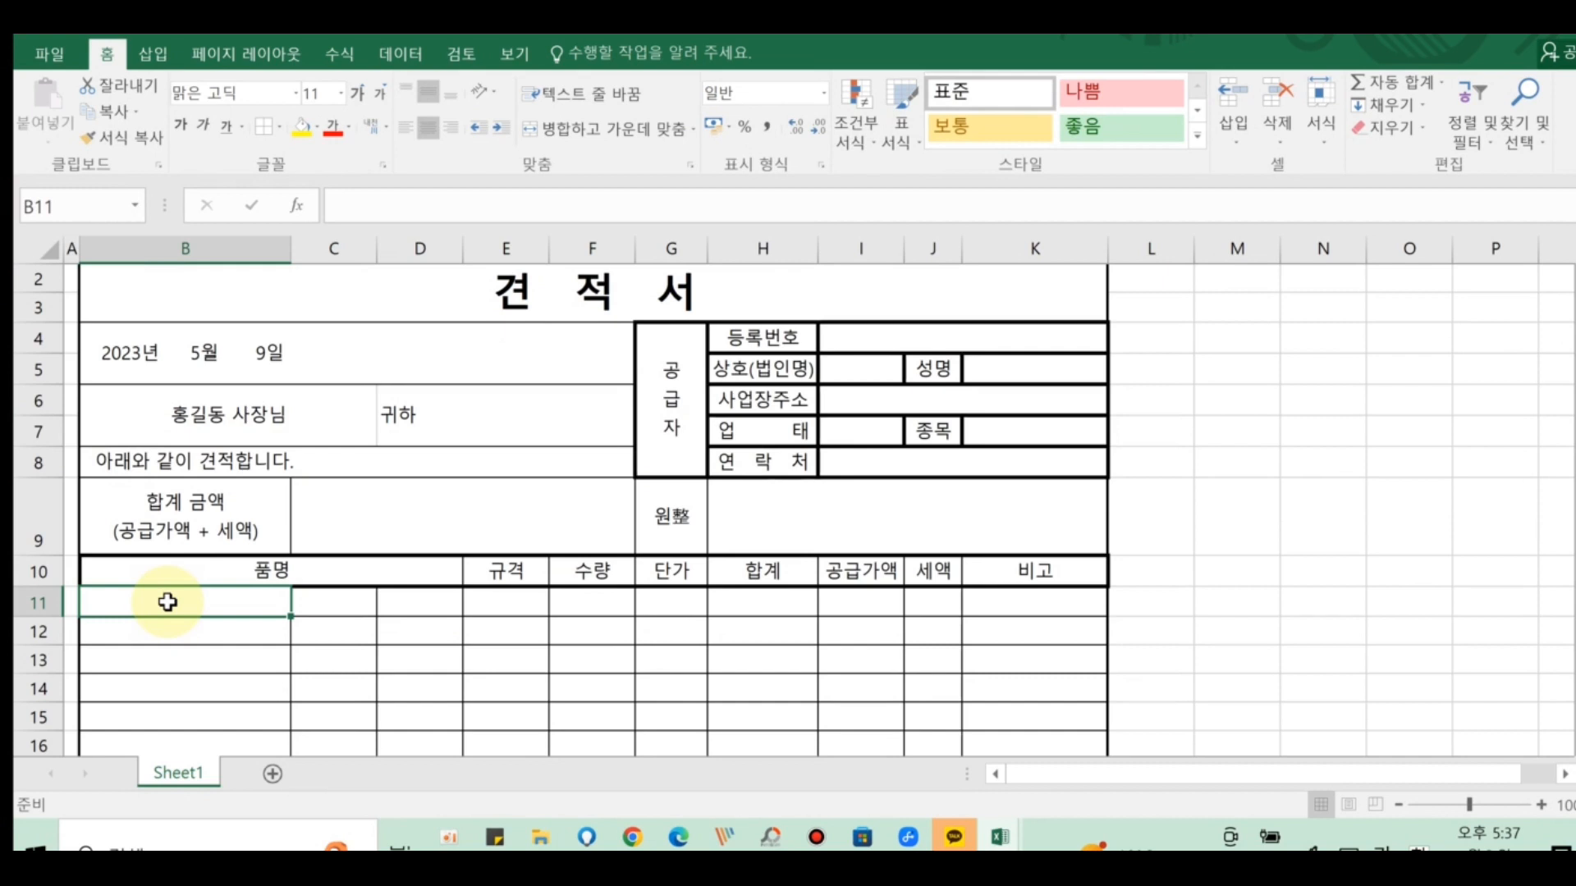
{"action": "type", "text": "a"}
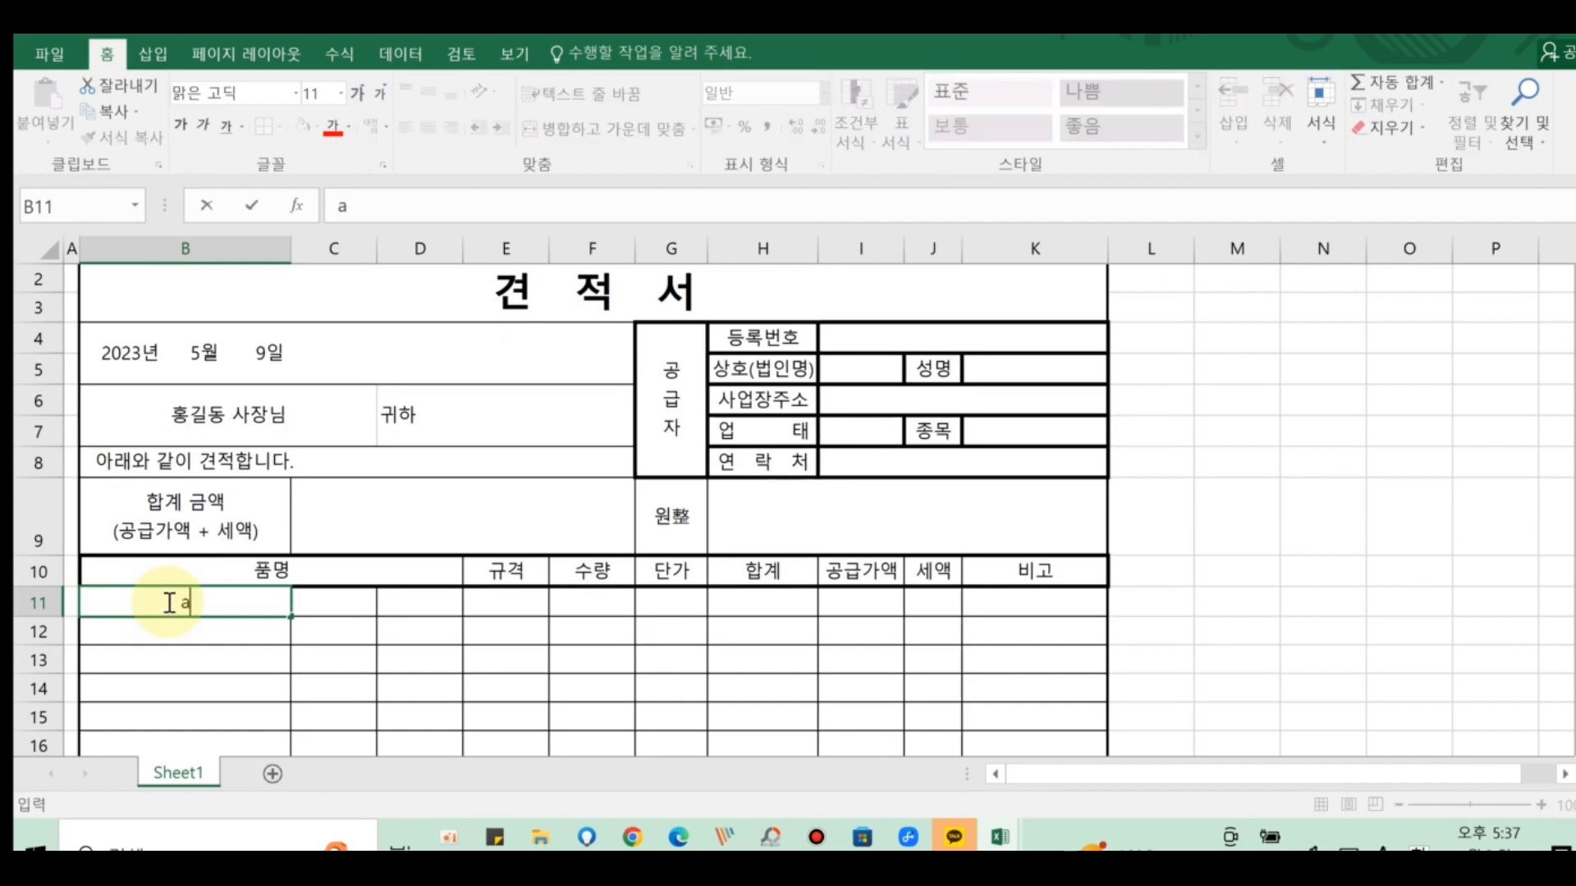
{"action": "type", "text": "ㅁWP"}
{"action": "key", "text": "BackSpace"}
{"action": "key", "text": "BackSpace"}
{"action": "type", "text": "제품"}
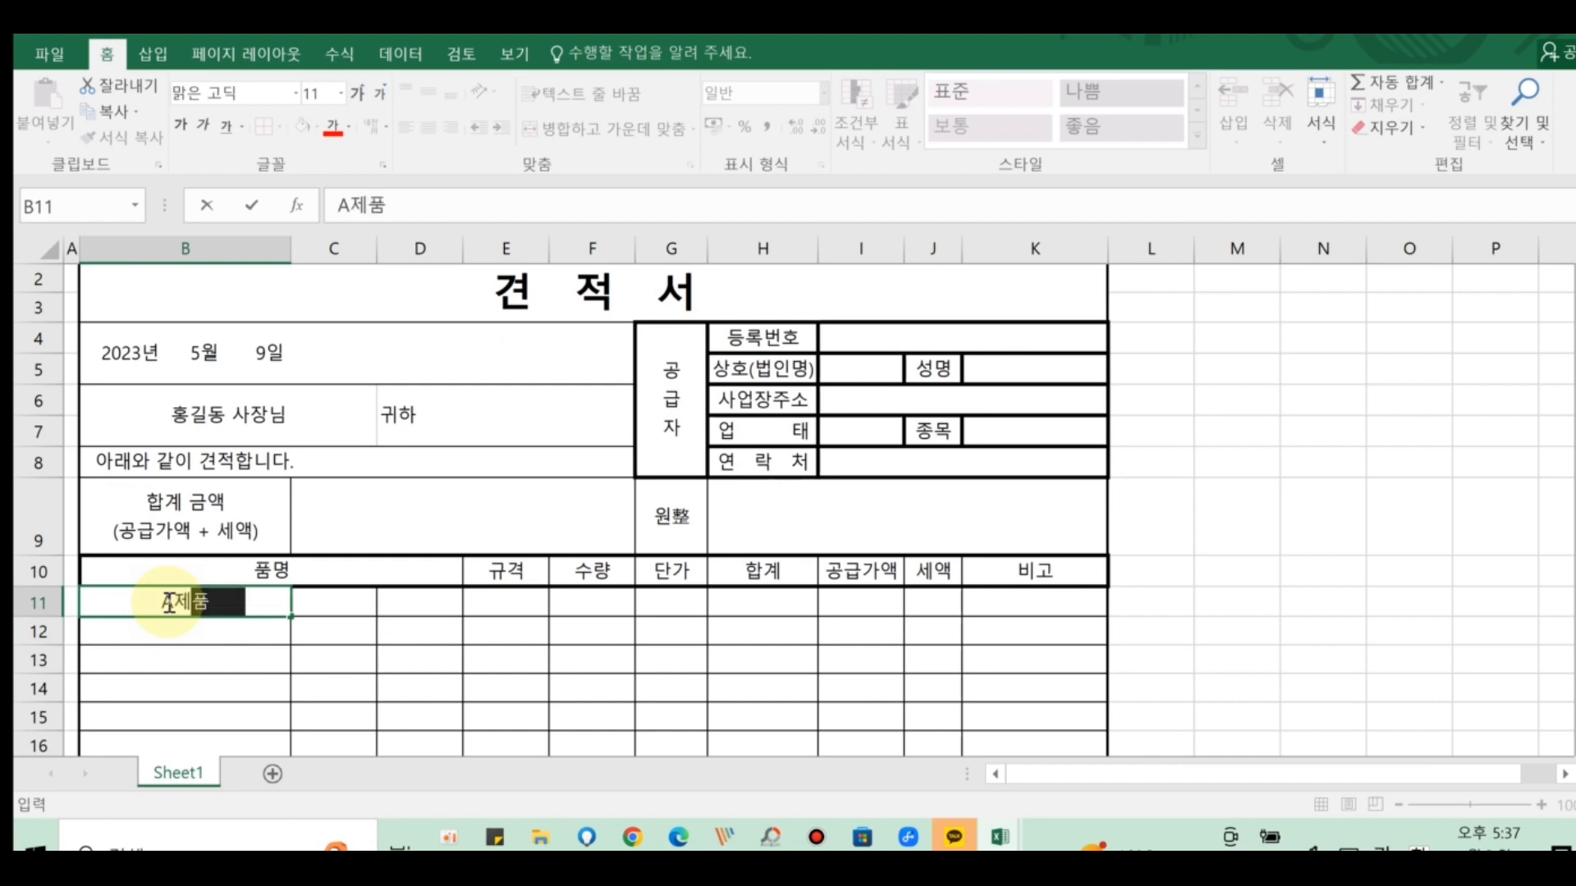
{"action": "left_click", "coordinate": [223, 661]}
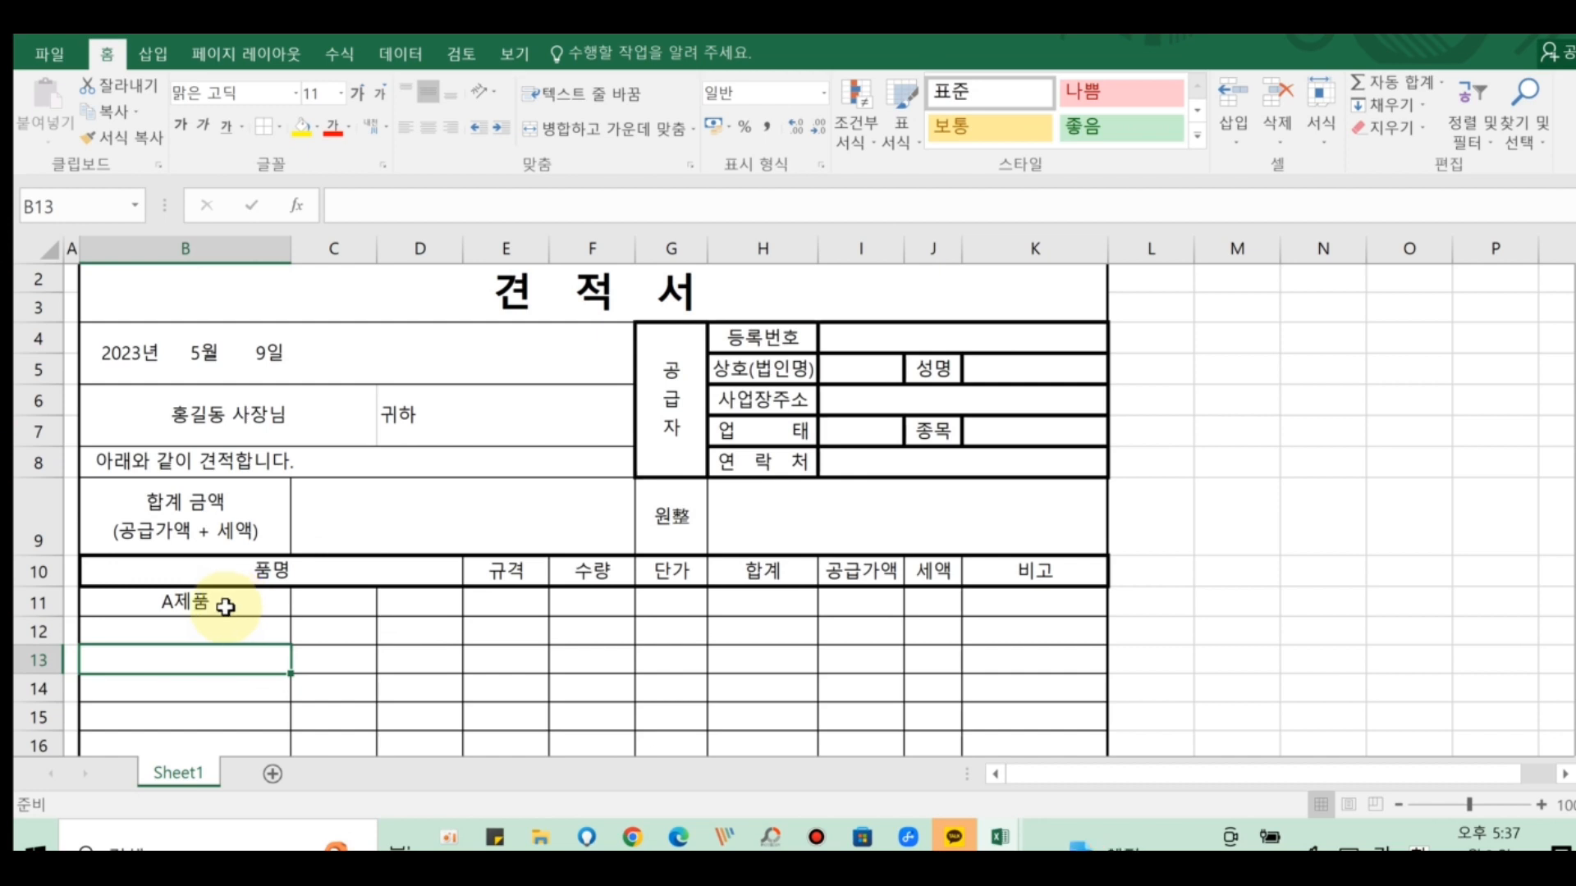
- Merge and center columns B to D separately in each of the item rows 11 through 14
{"action": "left_click_drag", "start_coordinate": [176, 602], "coordinate": [402, 605]}
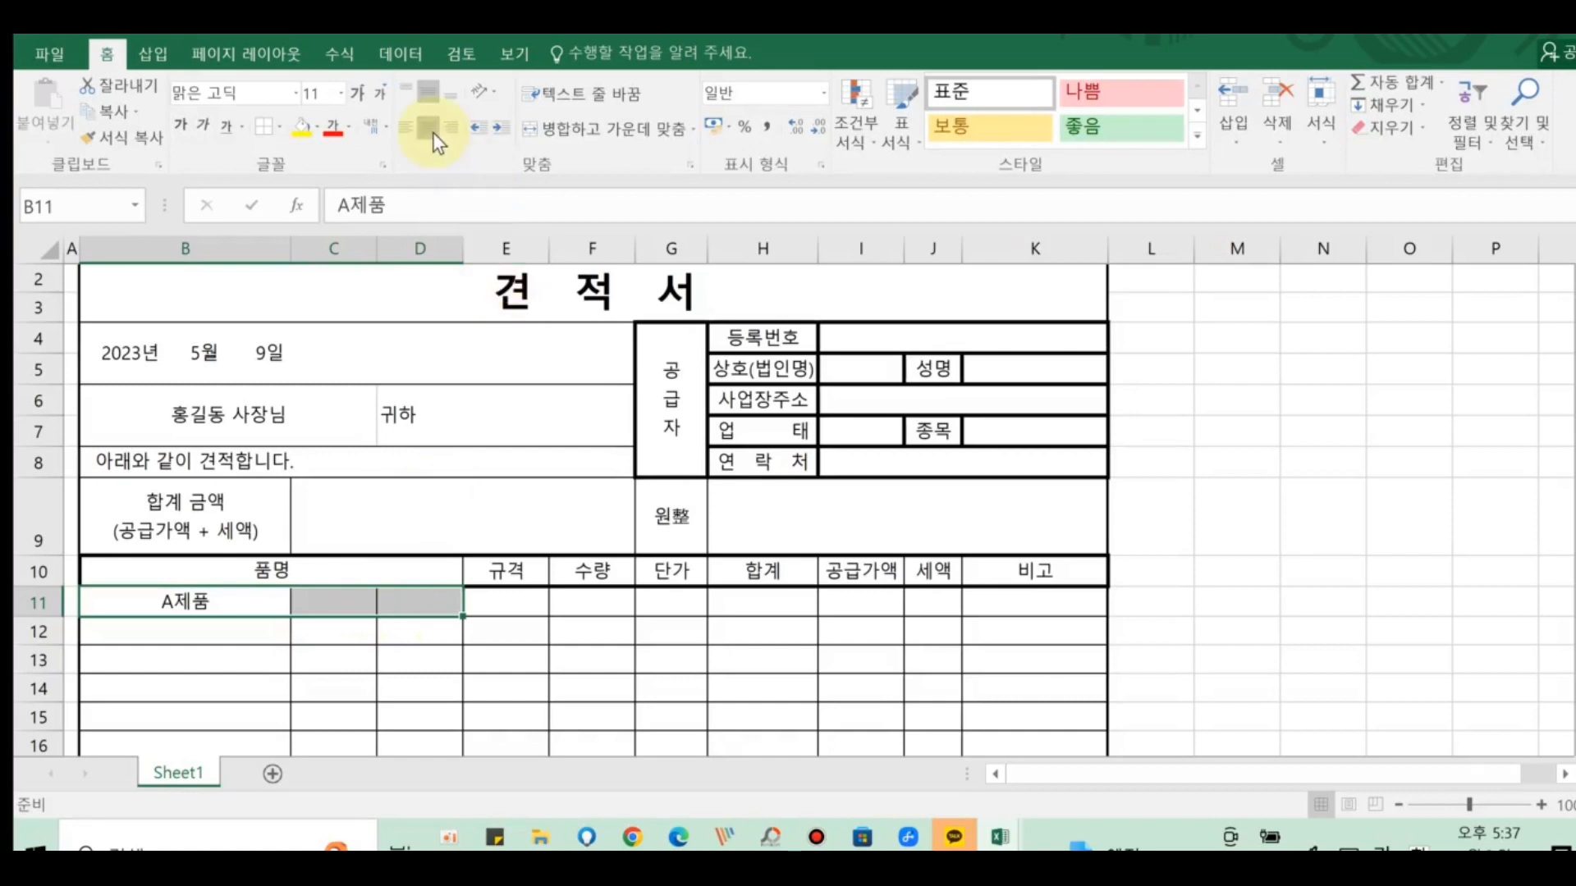
{"action": "left_click", "coordinate": [606, 131]}
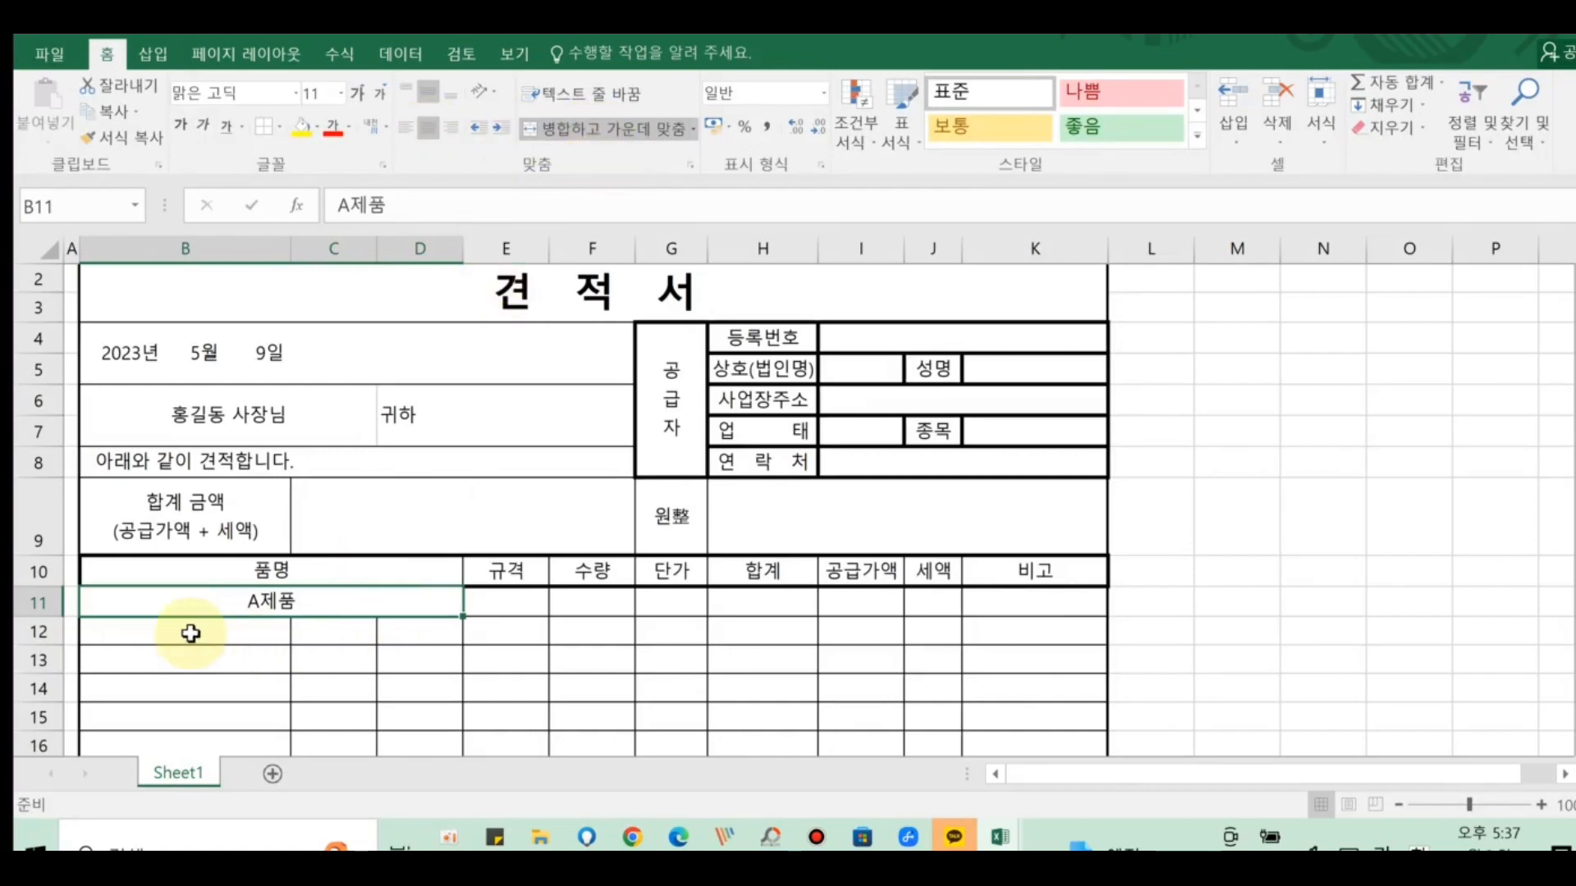
{"action": "left_click_drag", "start_coordinate": [191, 633], "coordinate": [410, 637]}
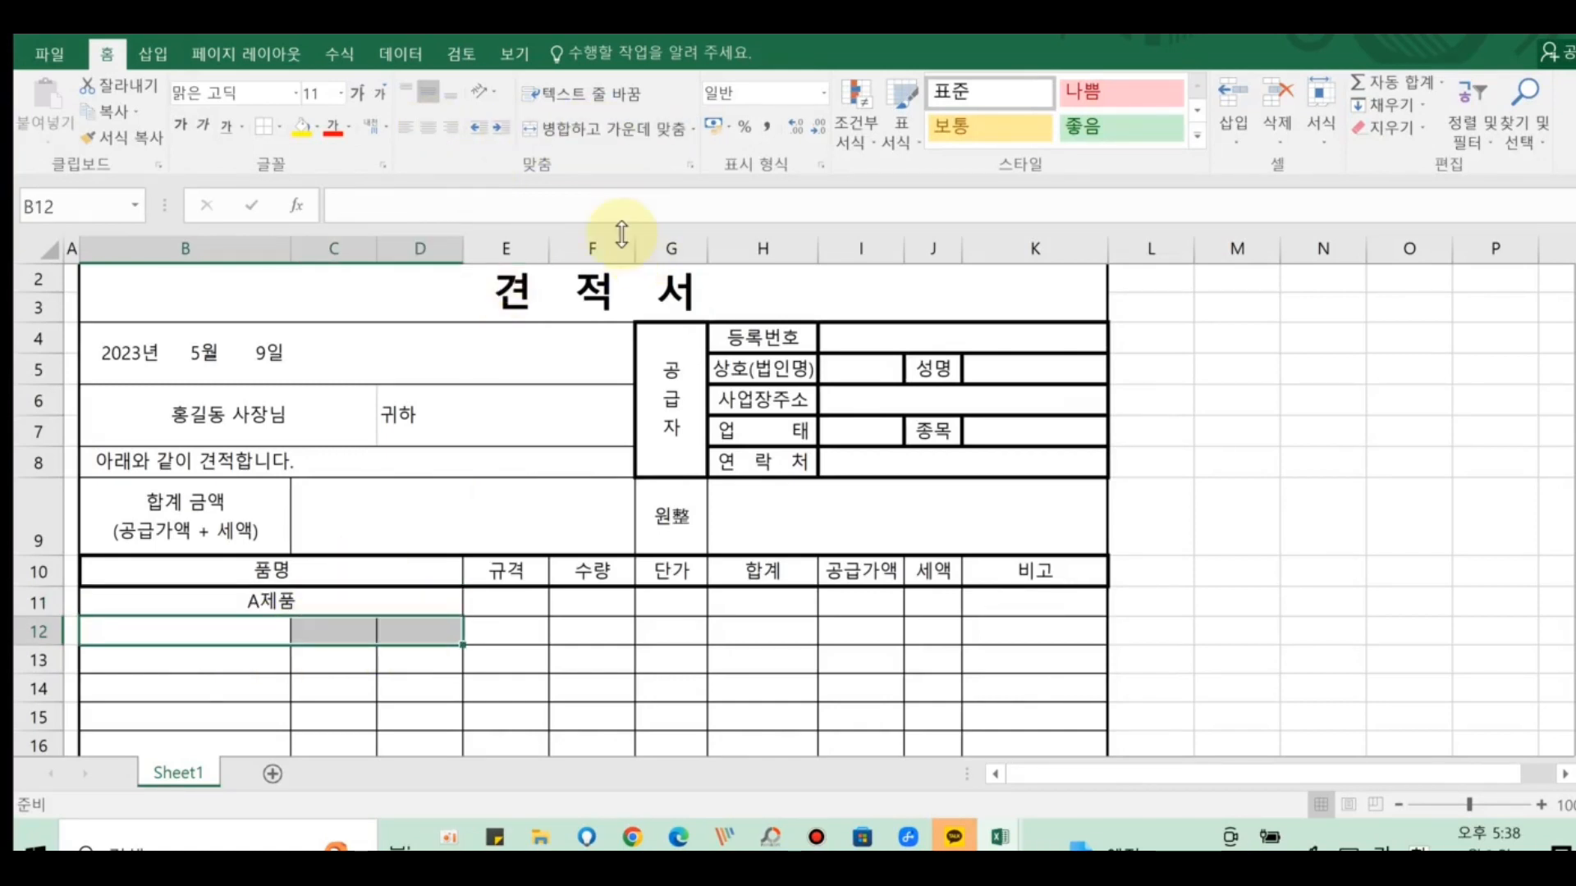
{"action": "left_click", "coordinate": [618, 133]}
{"action": "left_click_drag", "start_coordinate": [183, 668], "coordinate": [421, 661]}
{"action": "left_click", "coordinate": [613, 131]}
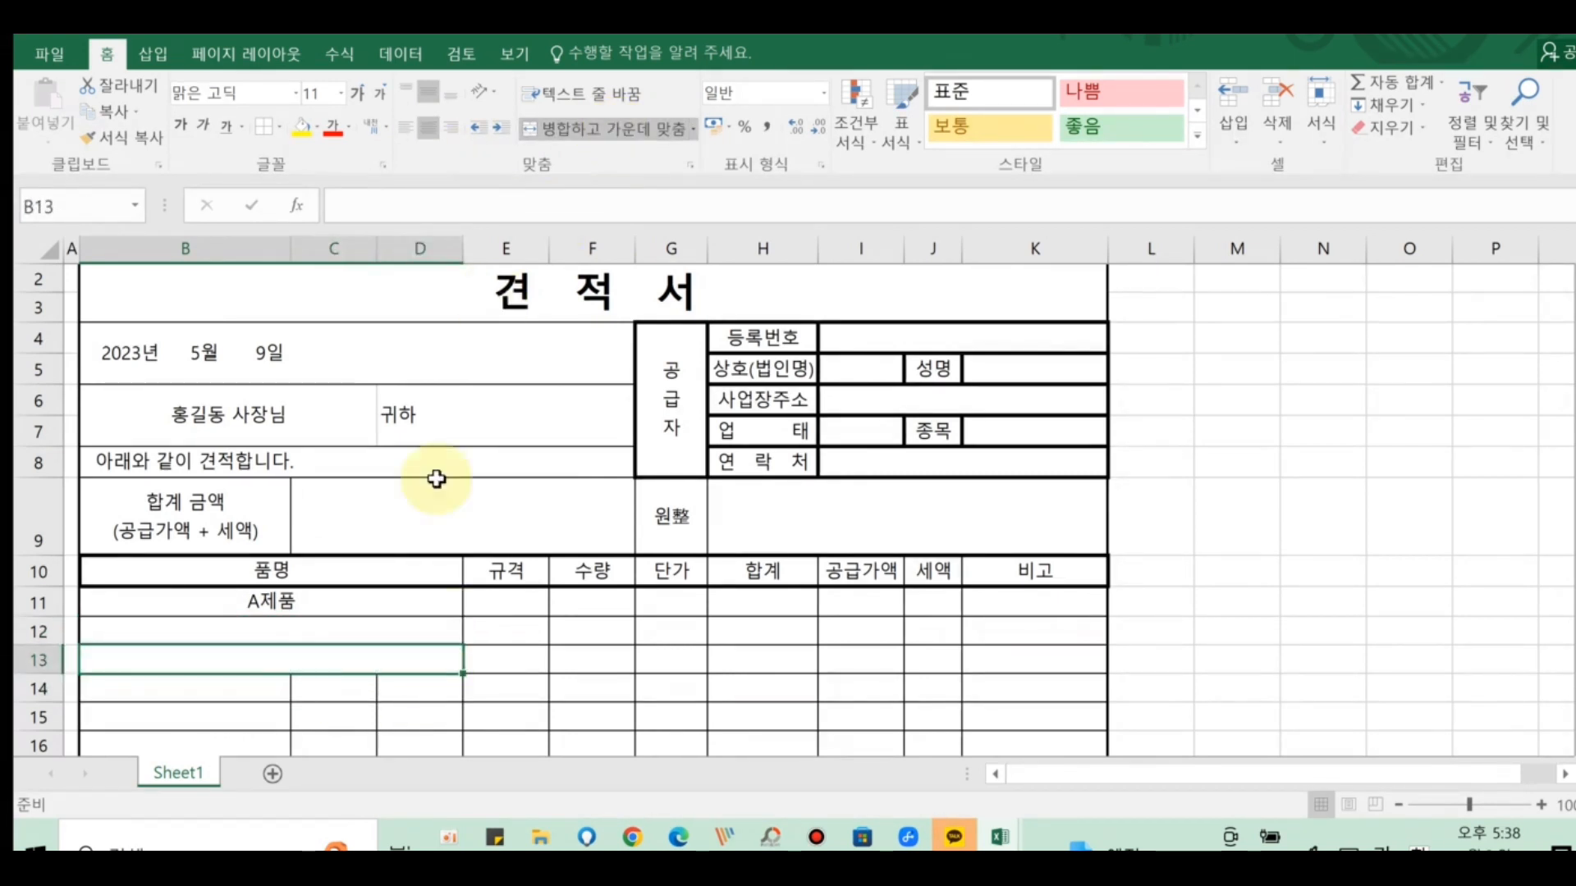
{"action": "left_click_drag", "start_coordinate": [221, 693], "coordinate": [421, 688]}
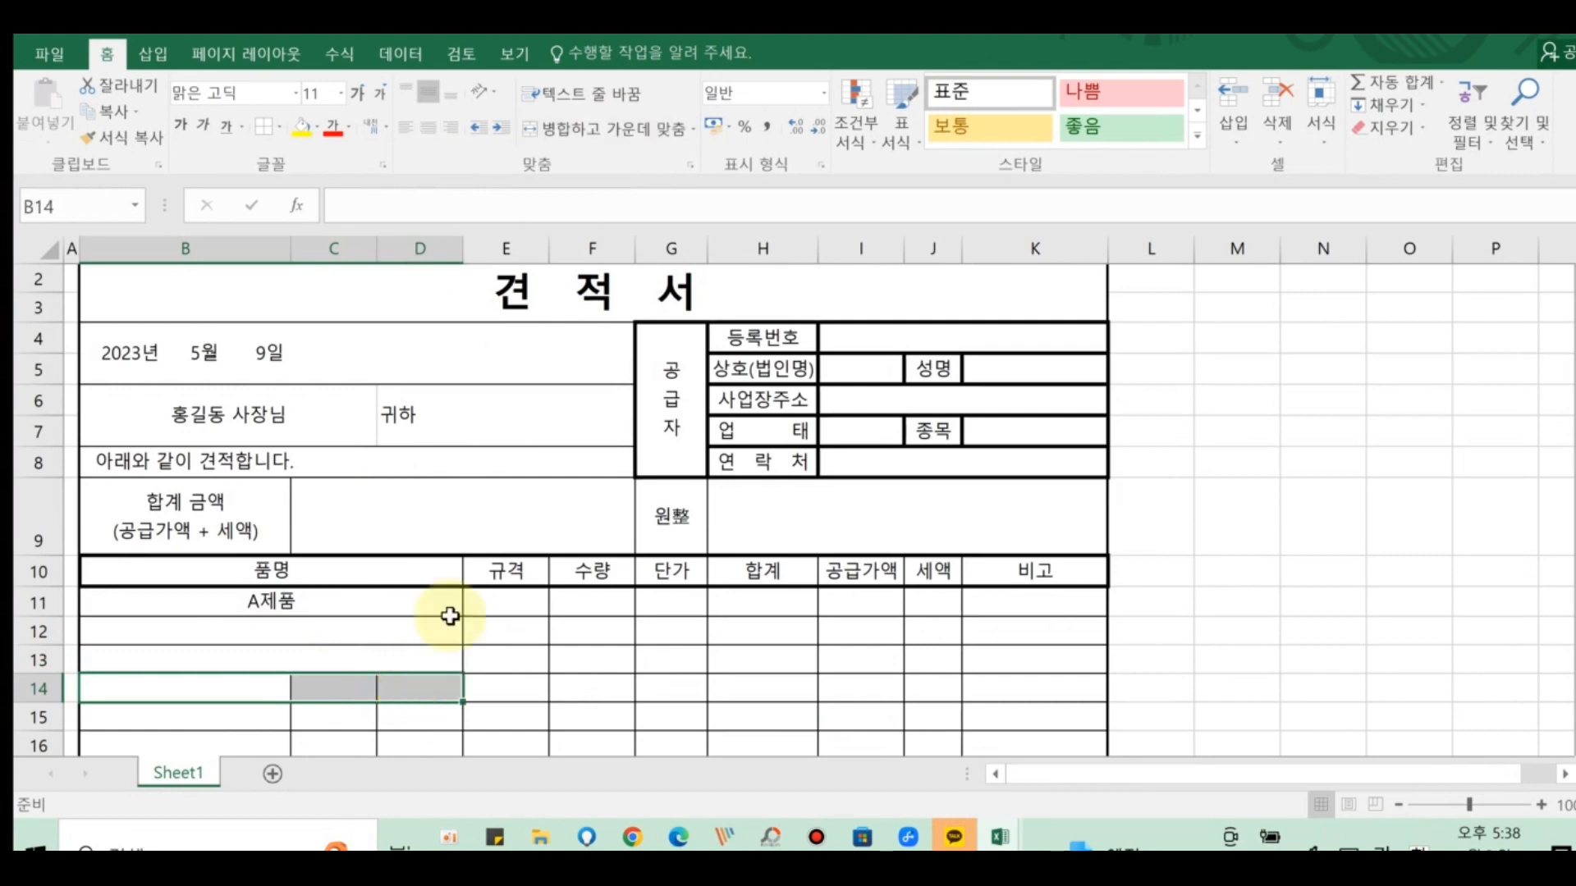
{"action": "left_click", "coordinate": [606, 131]}
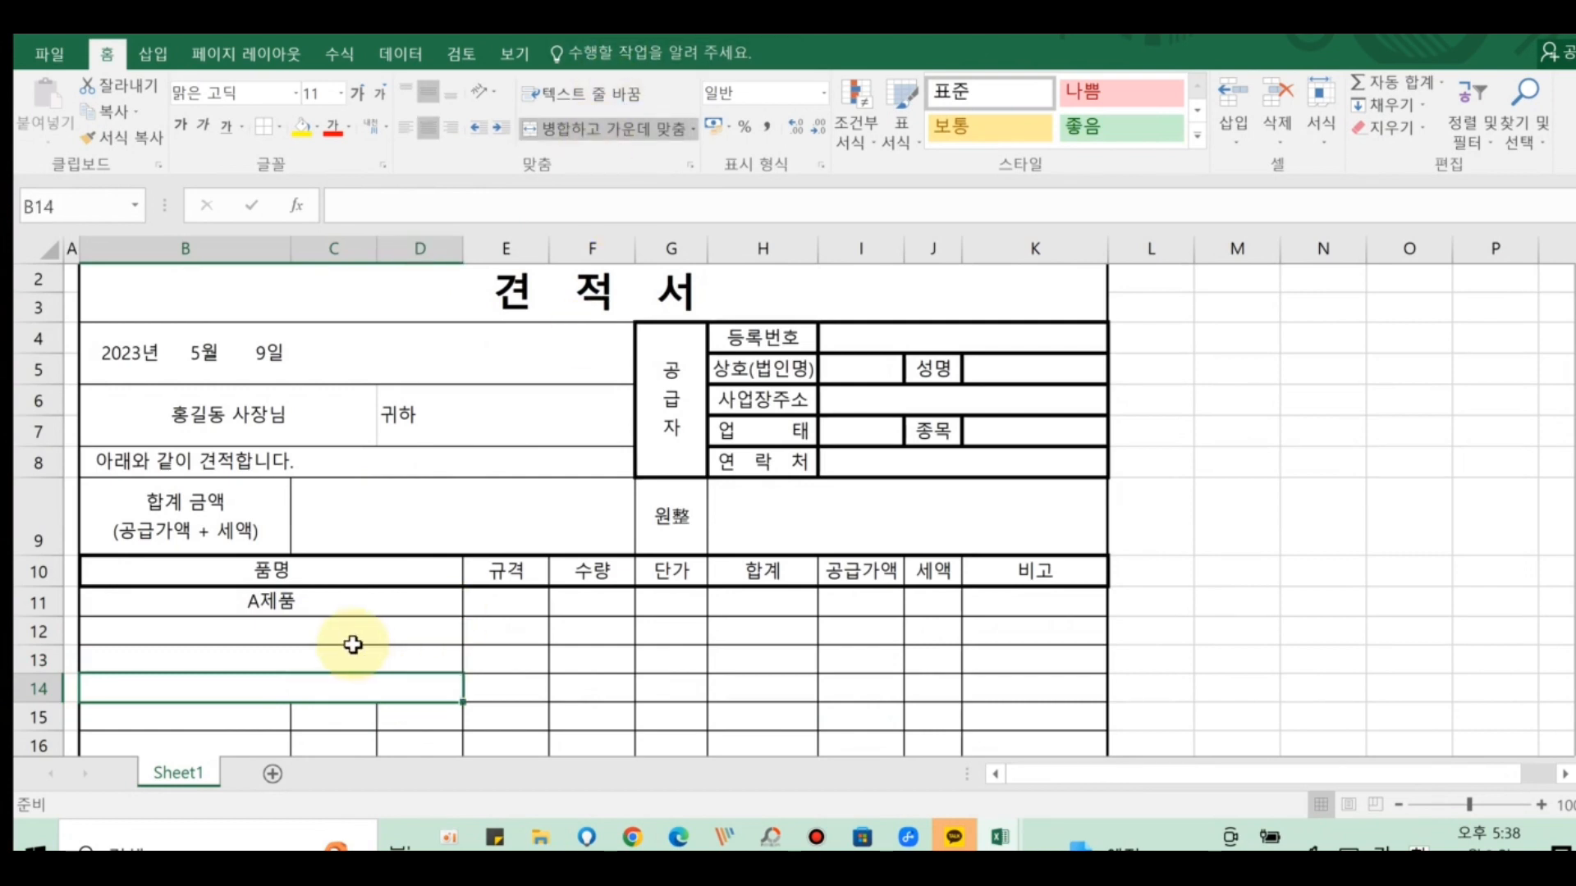
- Merge and center columns B to D row by row for item rows 15, 16 and 17
{"action": "scroll", "coordinate": [353, 645], "scroll_direction": "down", "scroll_amount": 2}
{"action": "left_click_drag", "start_coordinate": [218, 591], "coordinate": [410, 606]}
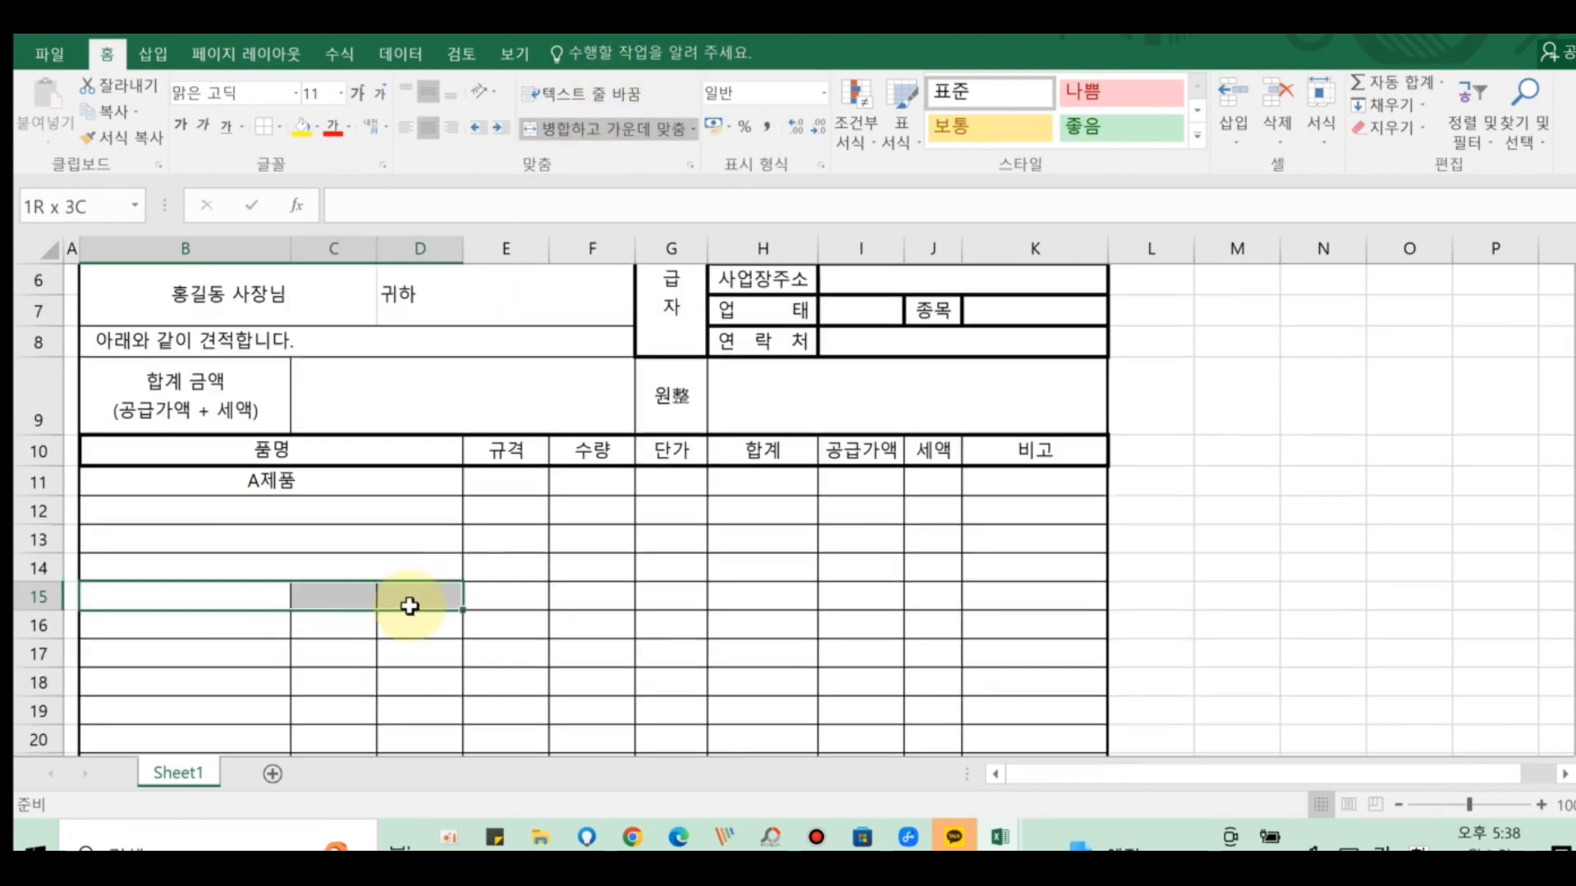
{"action": "left_click", "coordinate": [587, 132]}
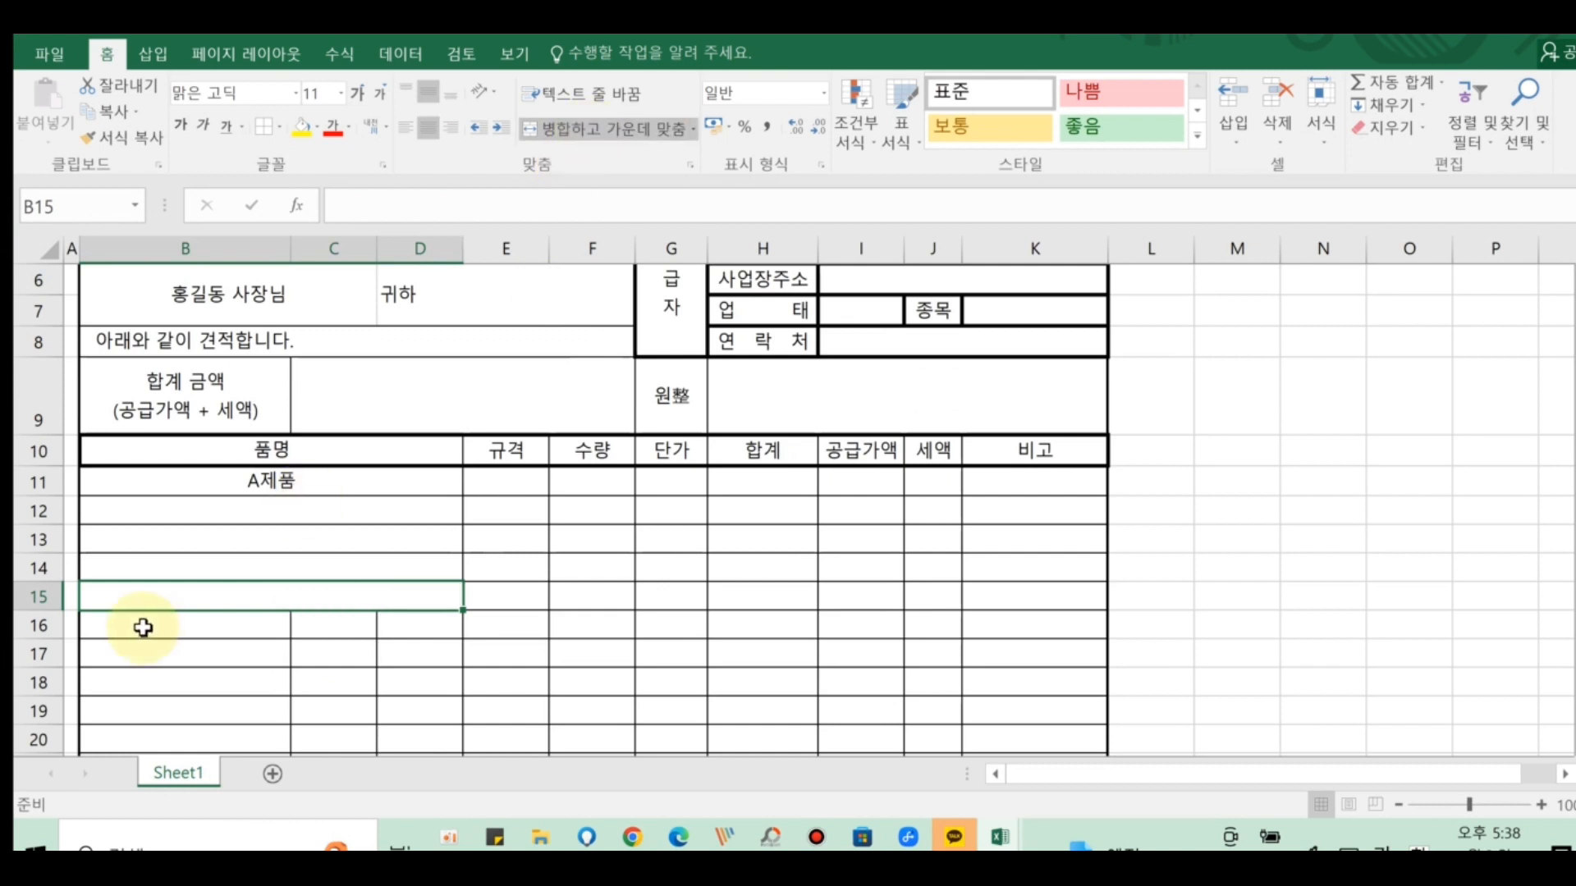
{"action": "left_click_drag", "start_coordinate": [143, 627], "coordinate": [396, 630]}
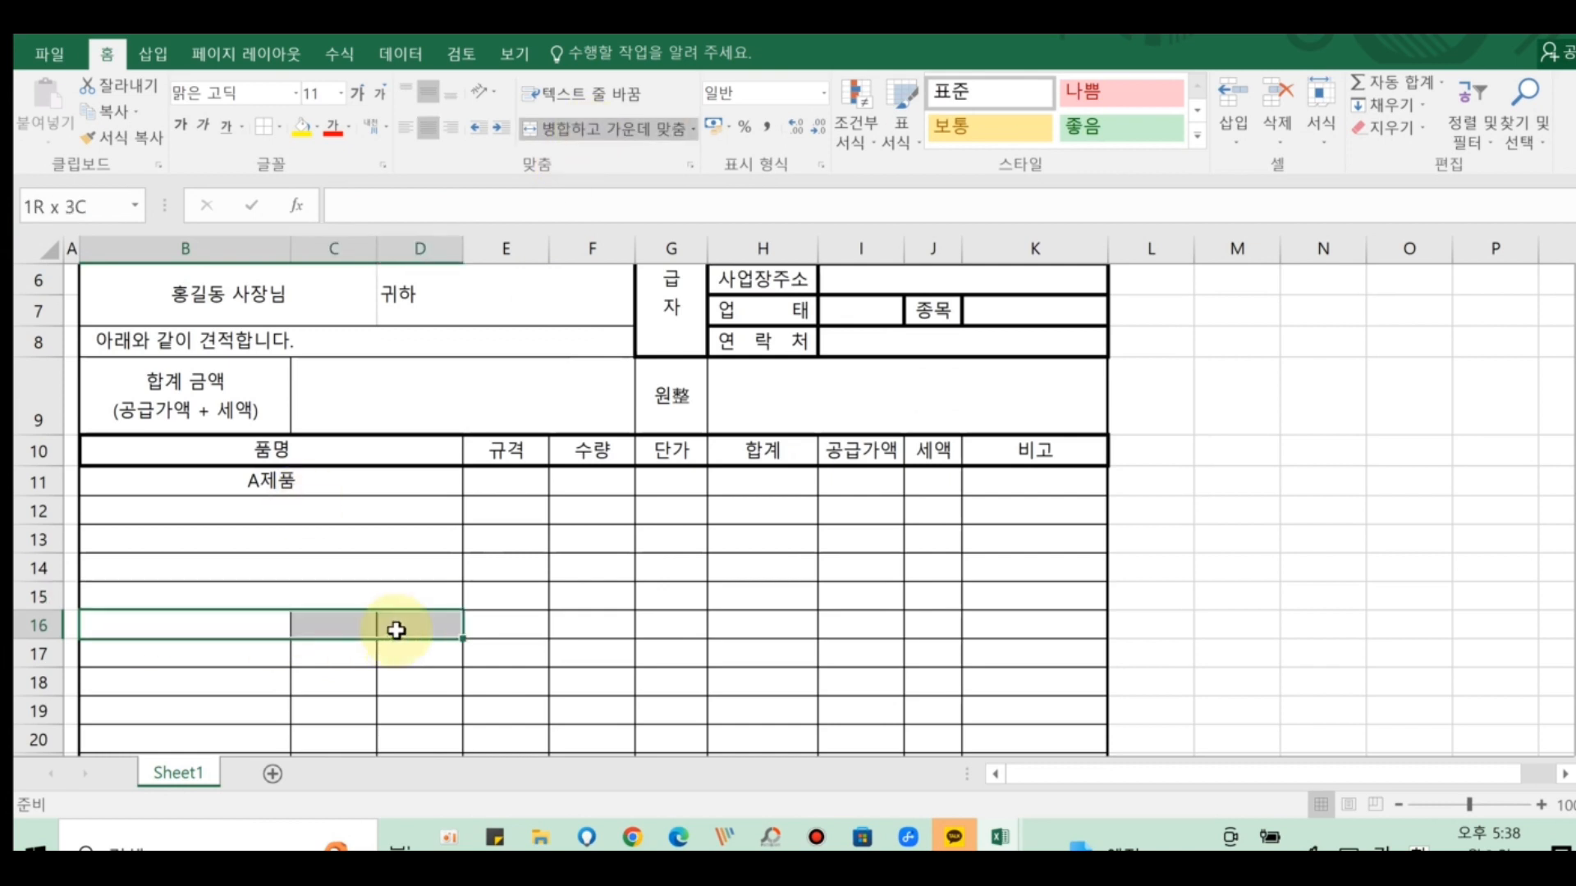
{"action": "left_click", "coordinate": [573, 132]}
{"action": "left_click", "coordinate": [187, 652]}
{"action": "left_click_drag", "start_coordinate": [373, 657], "coordinate": [429, 654]}
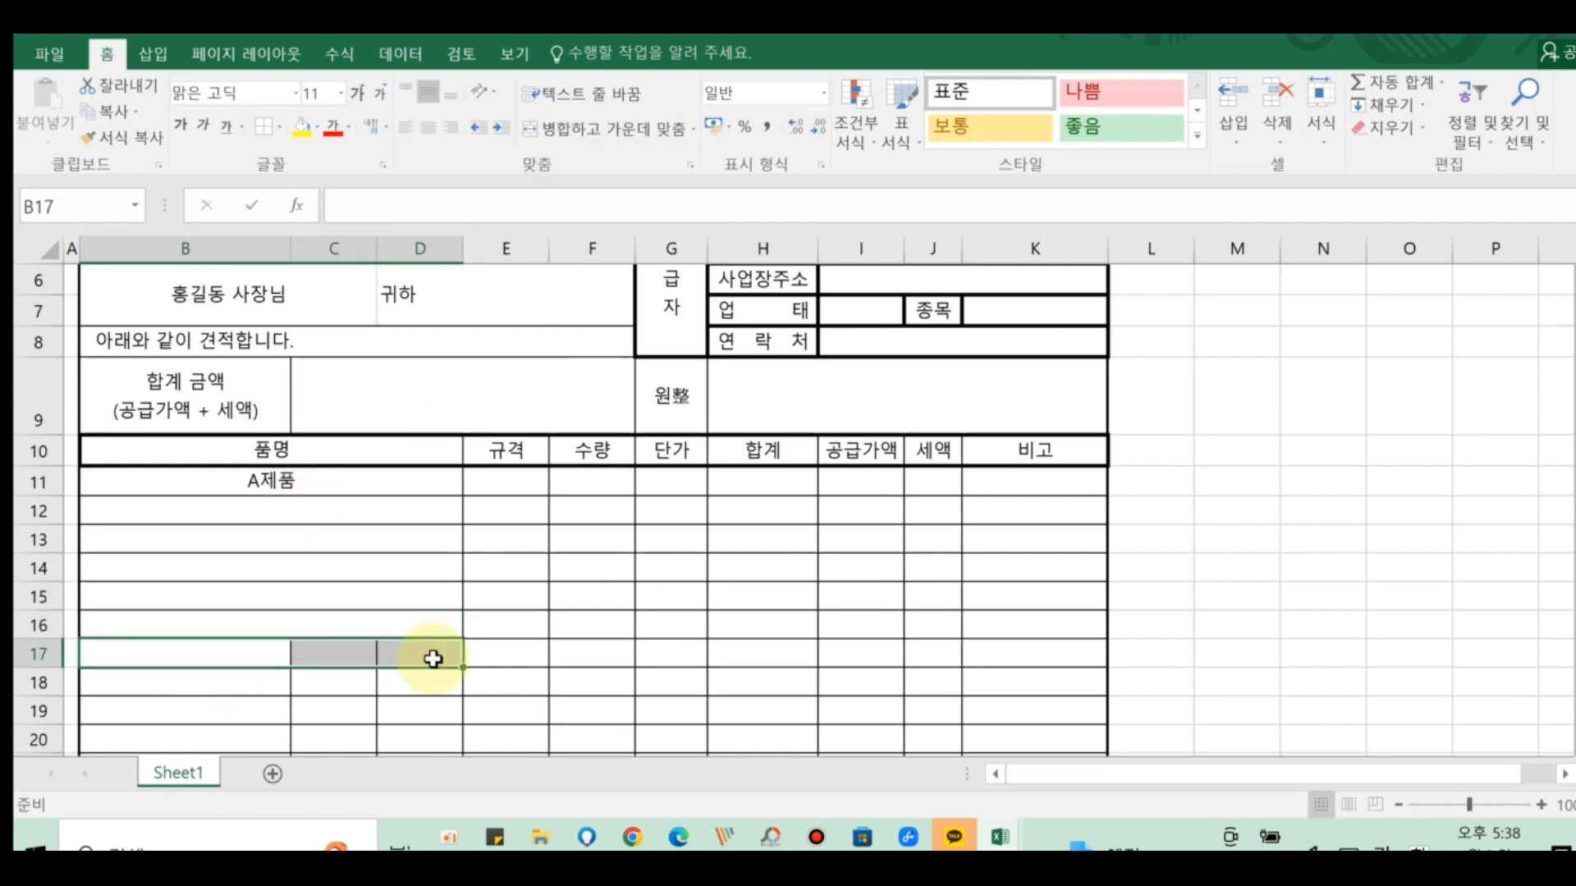
{"action": "left_click", "coordinate": [592, 130]}
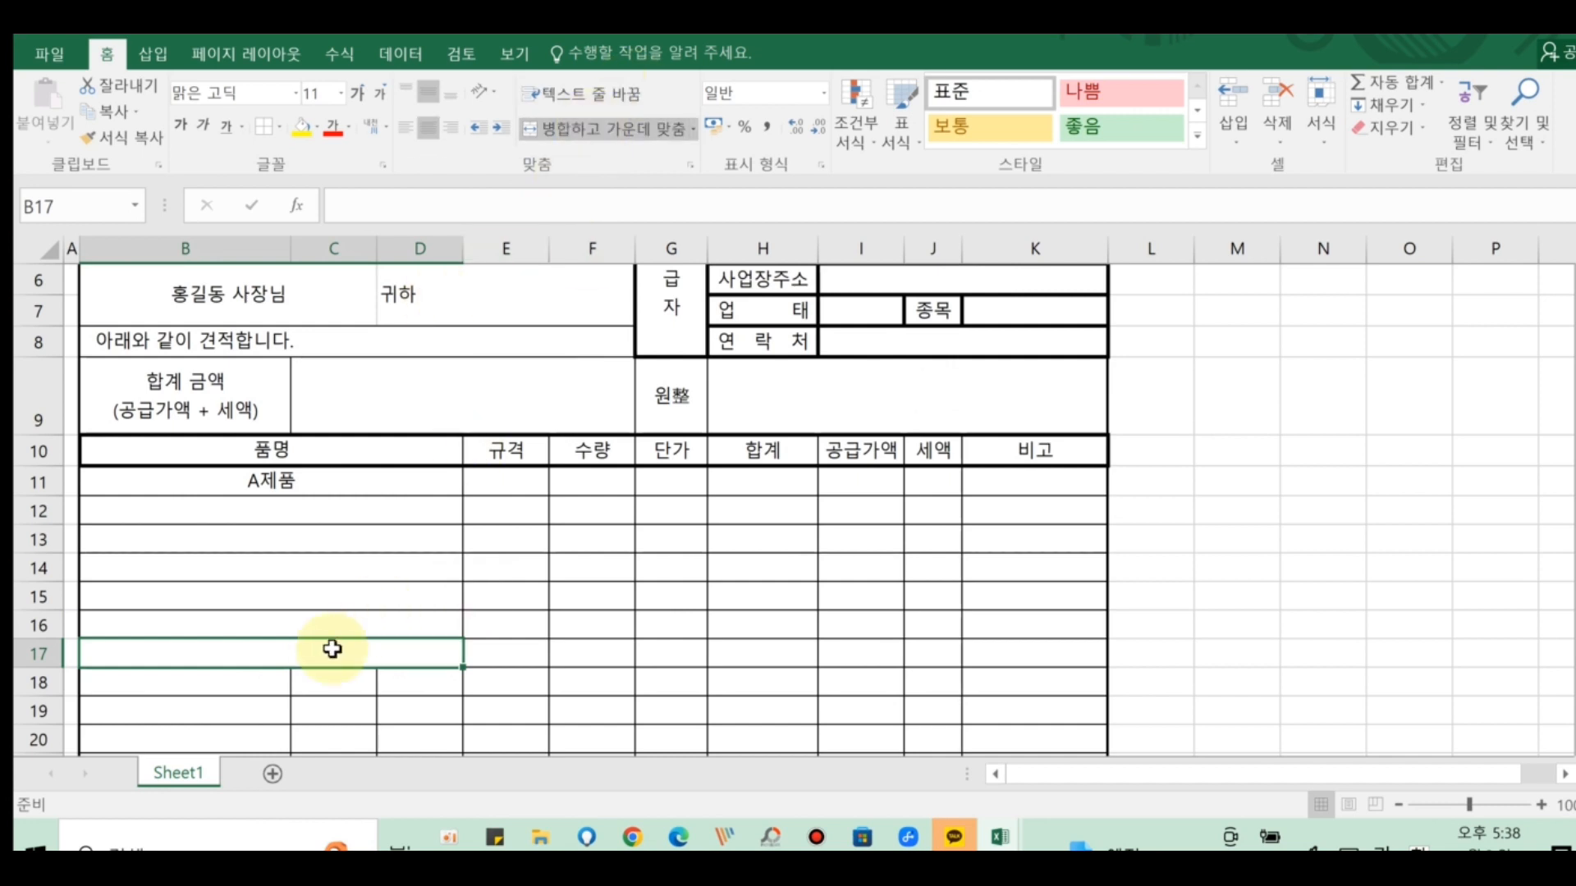
- Merge and center the 계 label across B31:D31 in the form's last row
{"action": "scroll", "coordinate": [327, 670], "scroll_direction": "down", "scroll_amount": 5}
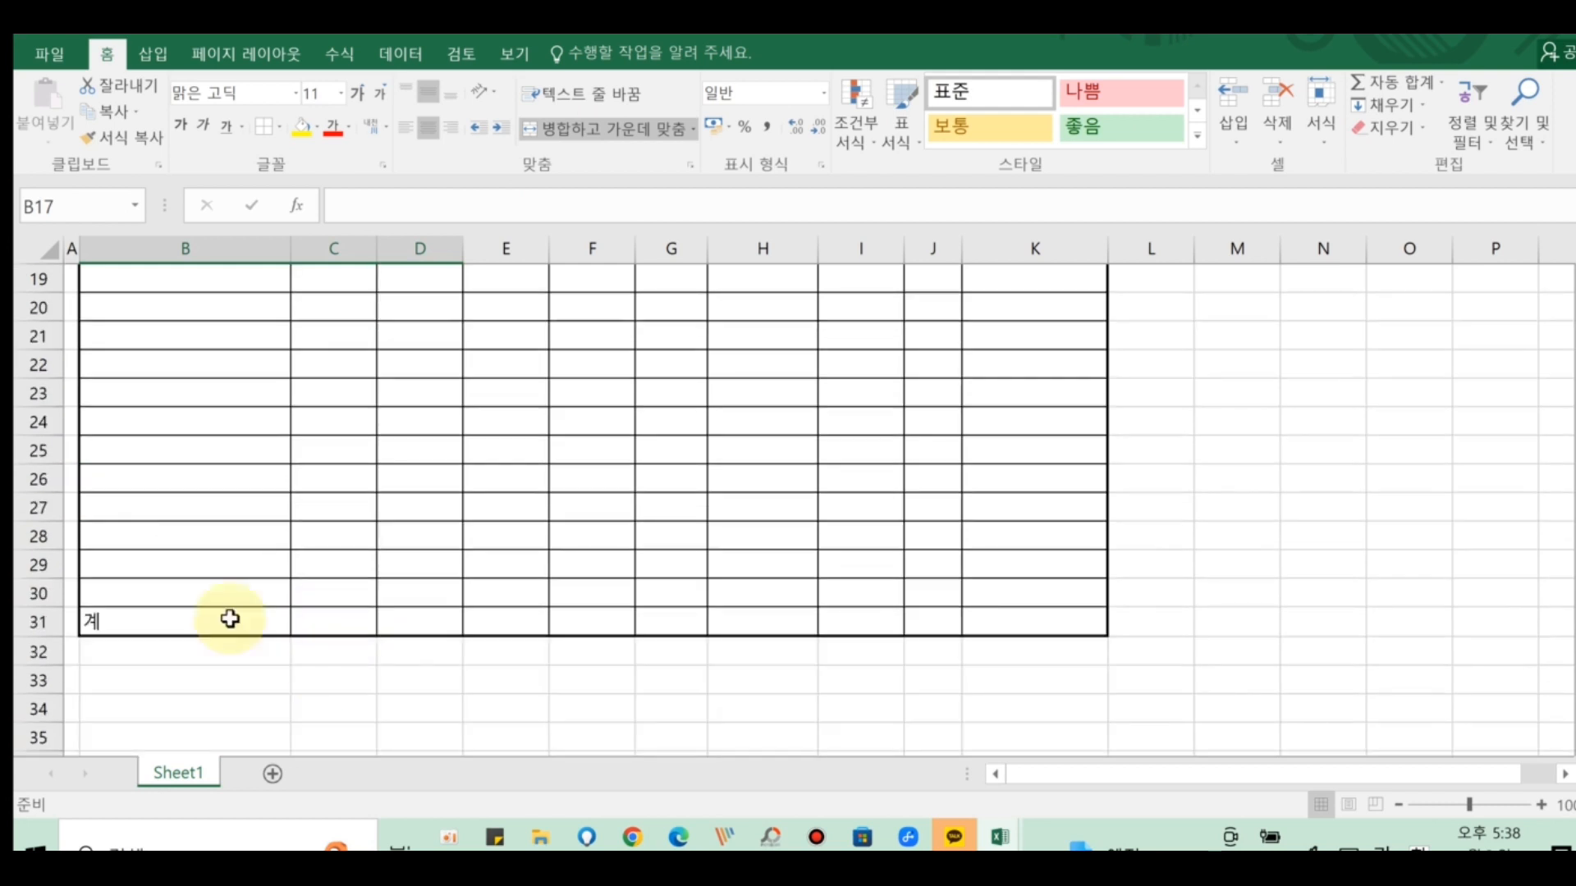
{"action": "left_click_drag", "start_coordinate": [126, 619], "coordinate": [409, 637]}
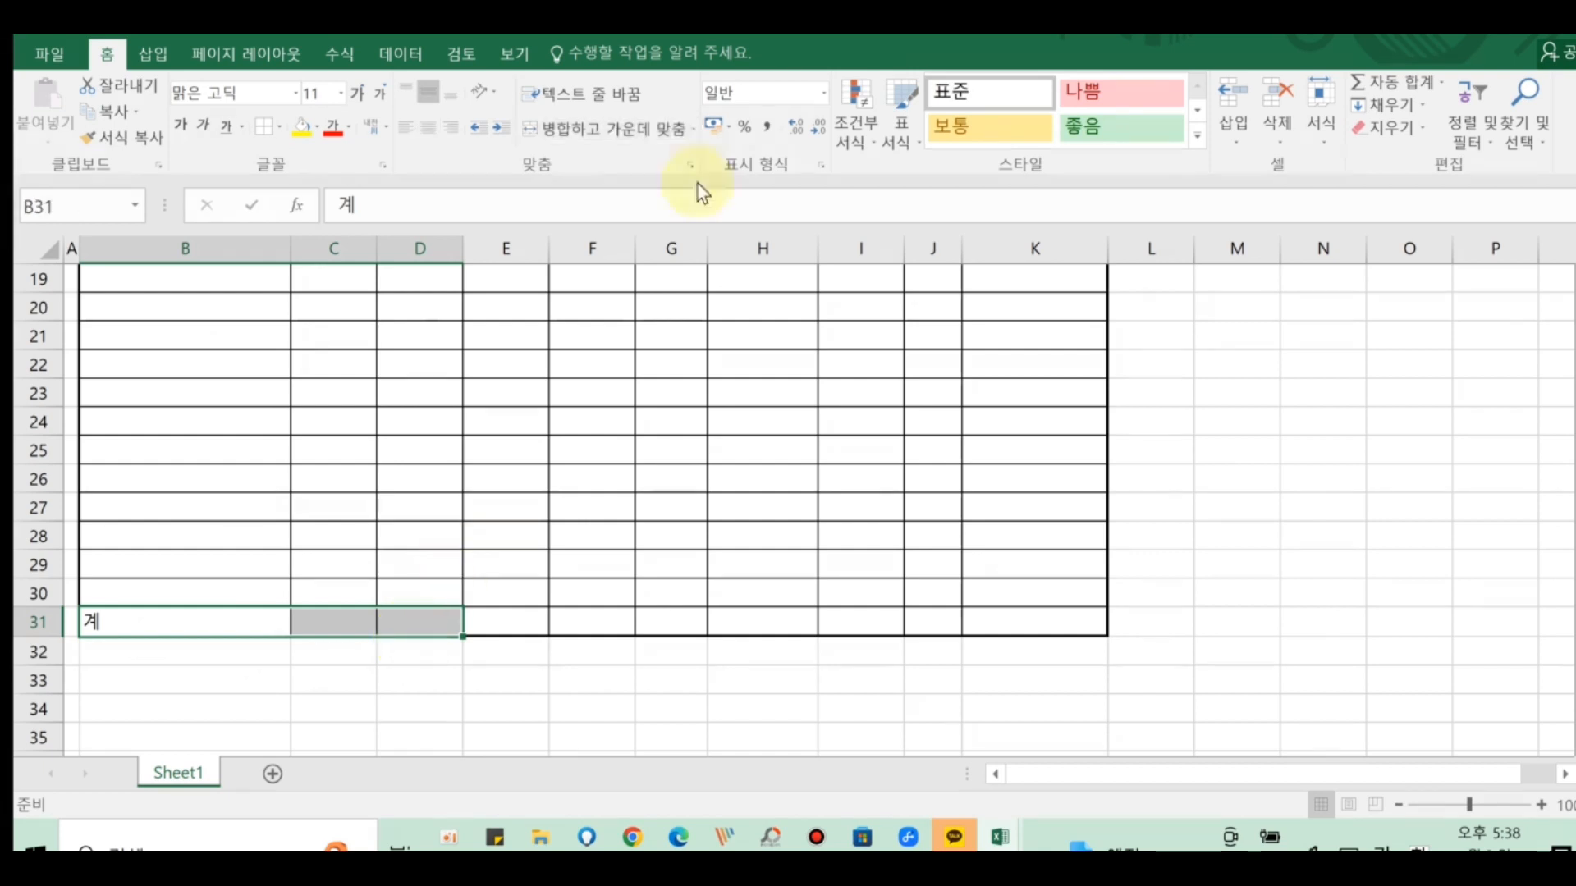
{"action": "left_click", "coordinate": [611, 129]}
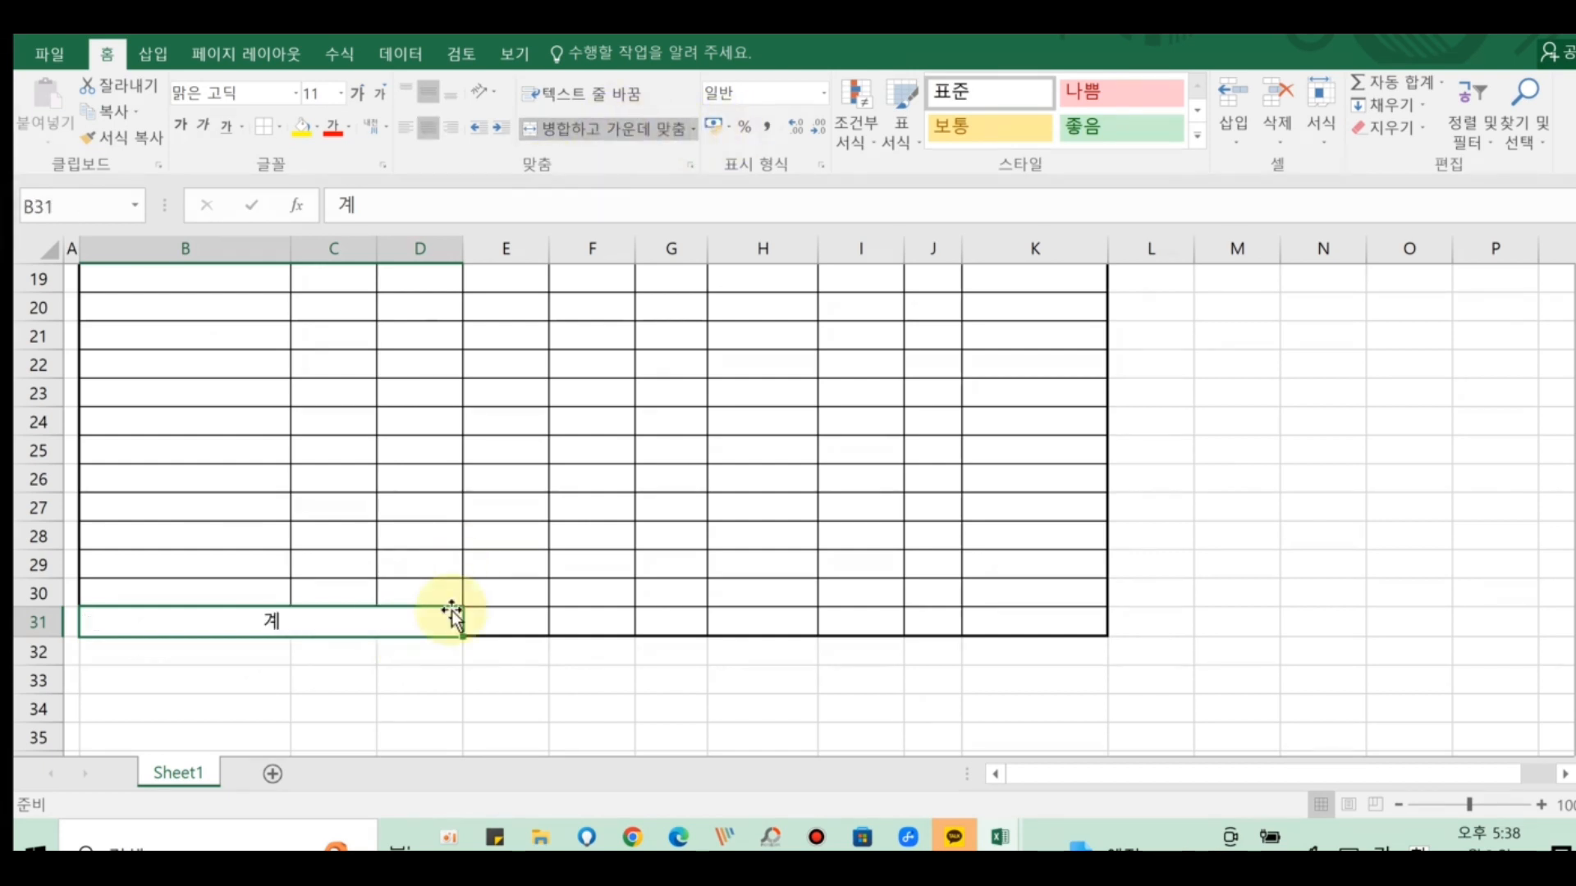
- Fill in the A제품 row with 규격 A4, 수량 2 and 단가 15000
{"action": "scroll", "coordinate": [556, 580], "scroll_direction": "up", "scroll_amount": 4}
{"action": "scroll", "coordinate": [558, 579], "scroll_direction": "up", "scroll_amount": 1}
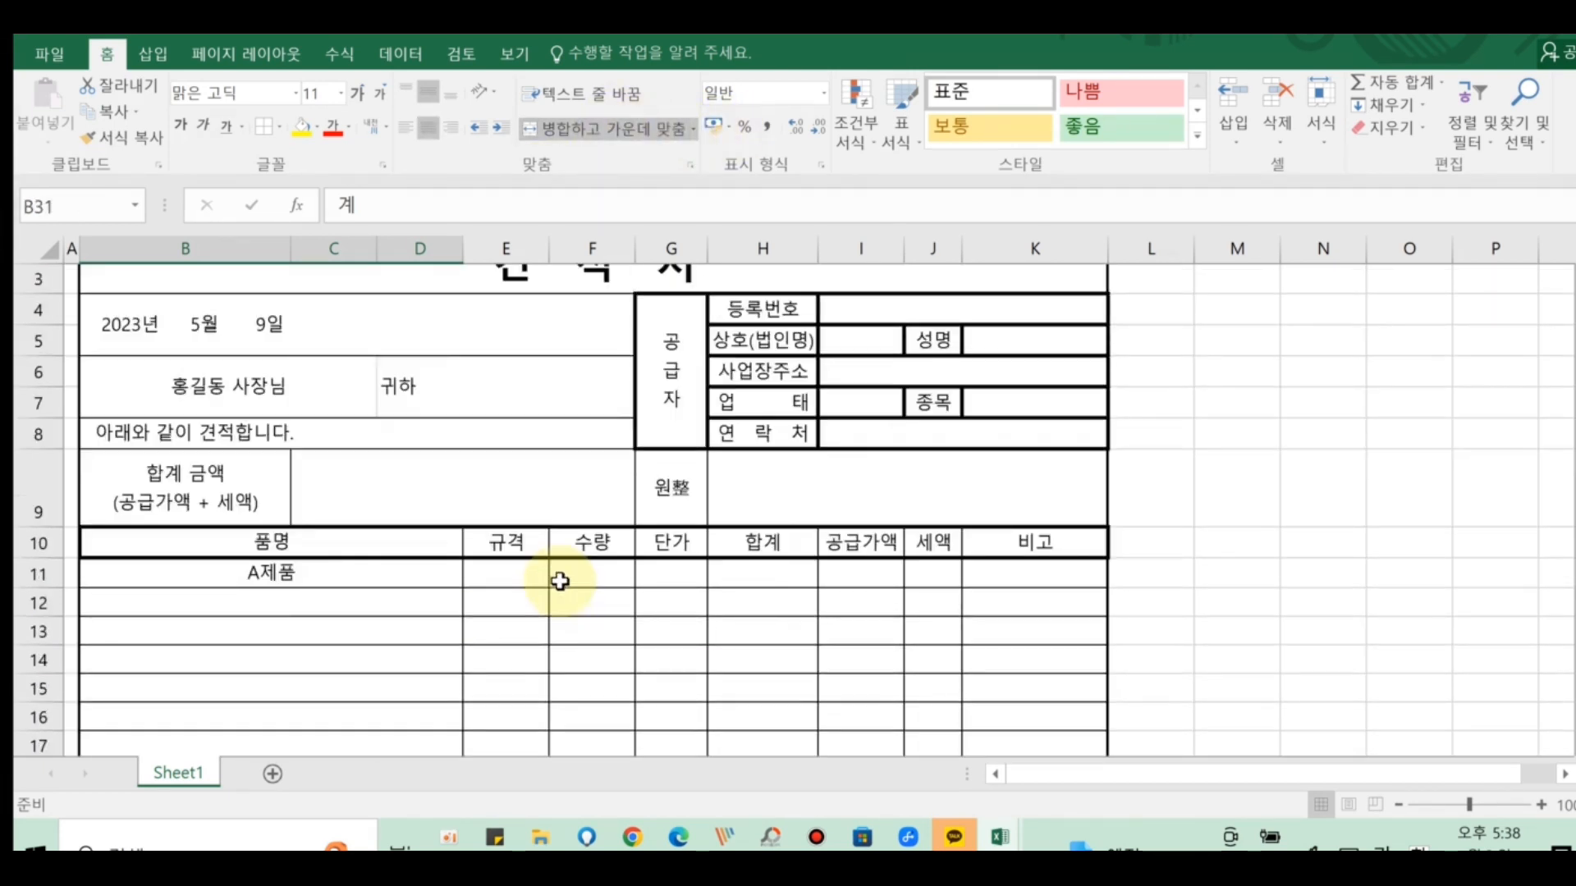
{"action": "scroll", "coordinate": [556, 573], "scroll_direction": "up", "scroll_amount": 1}
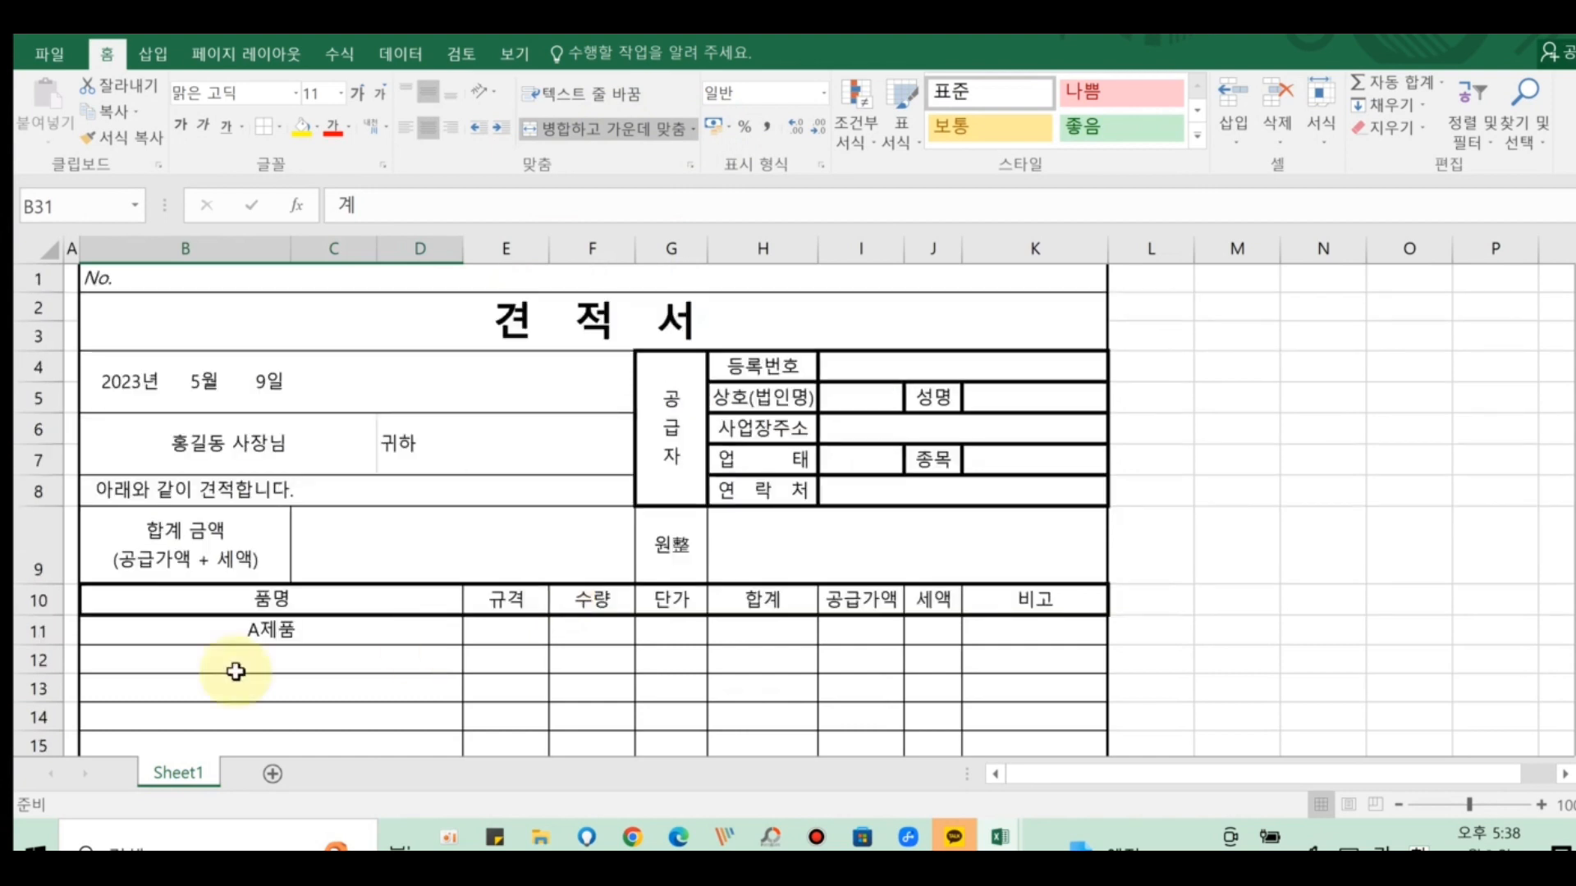
{"action": "left_click", "coordinate": [509, 637]}
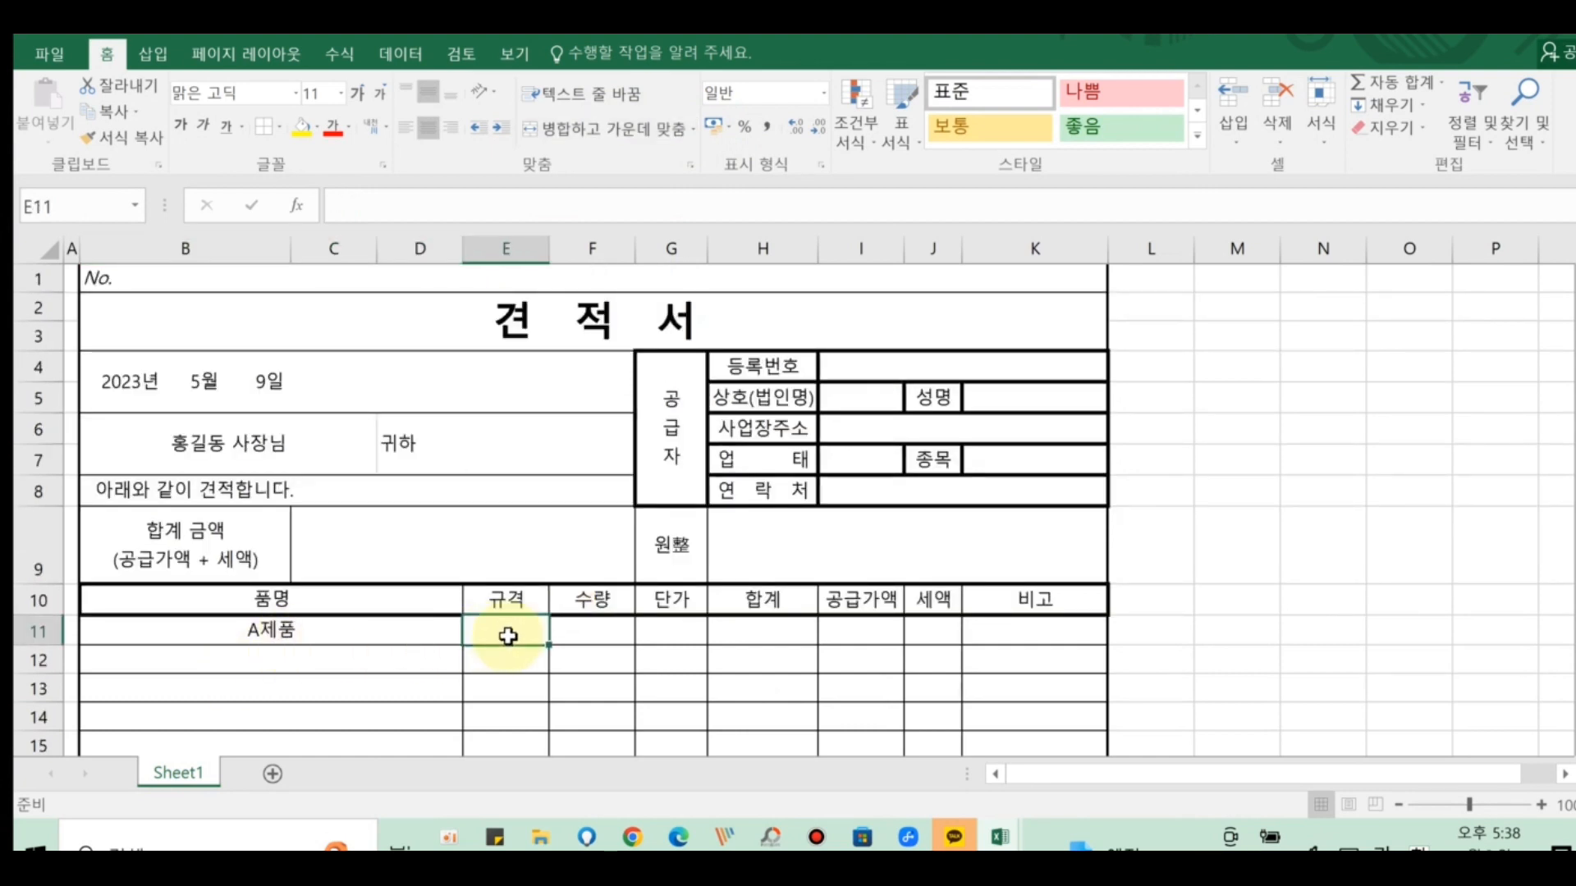
{"action": "type", "text": "A"}
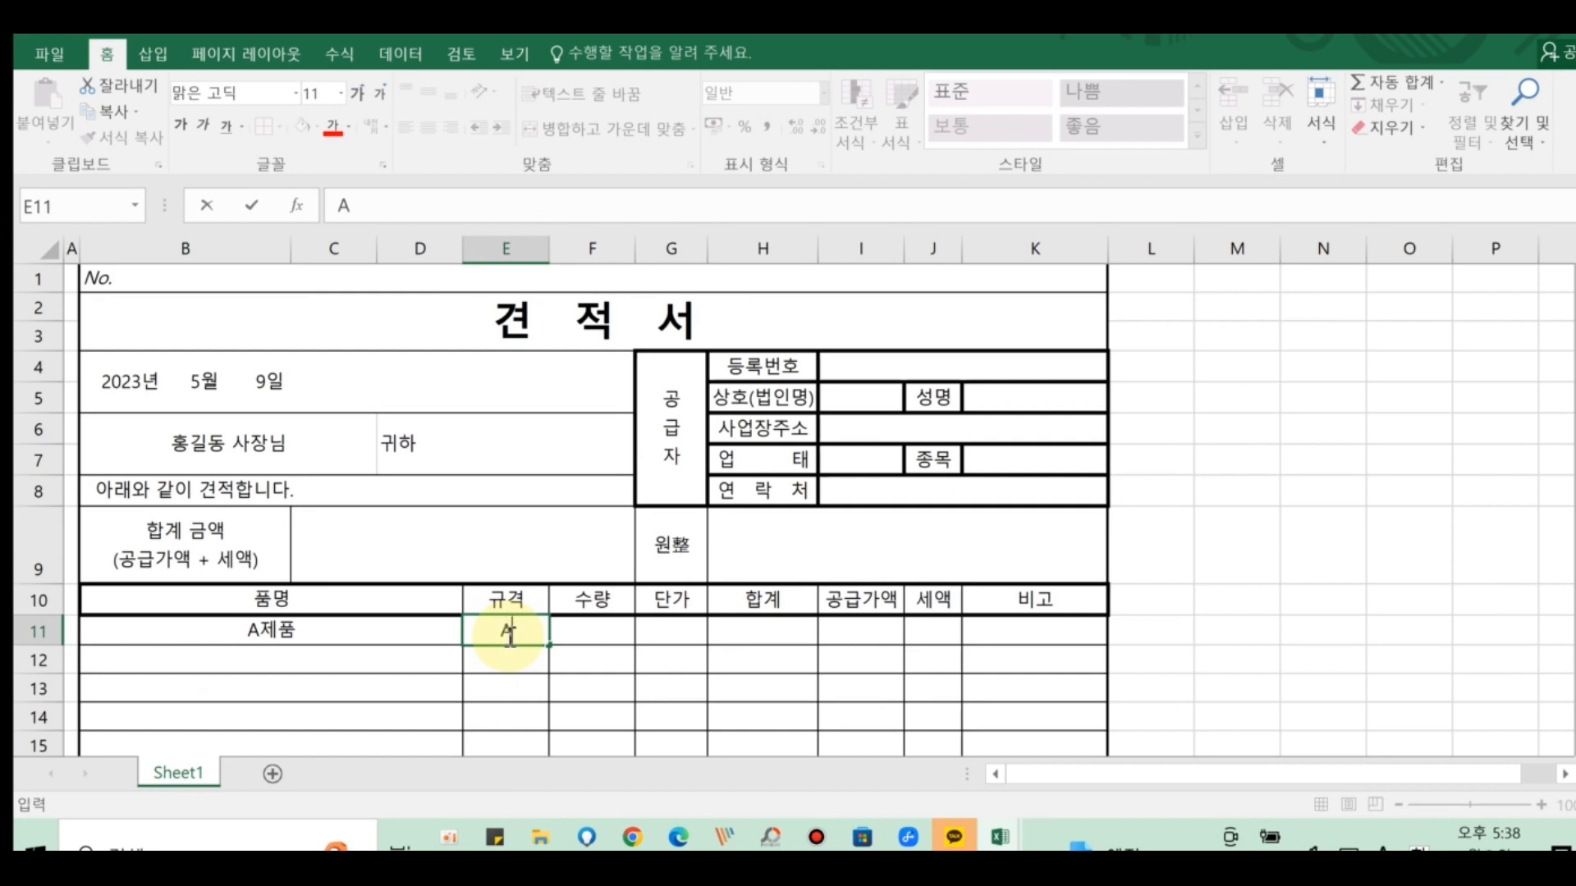
{"action": "type", "text": "4"}
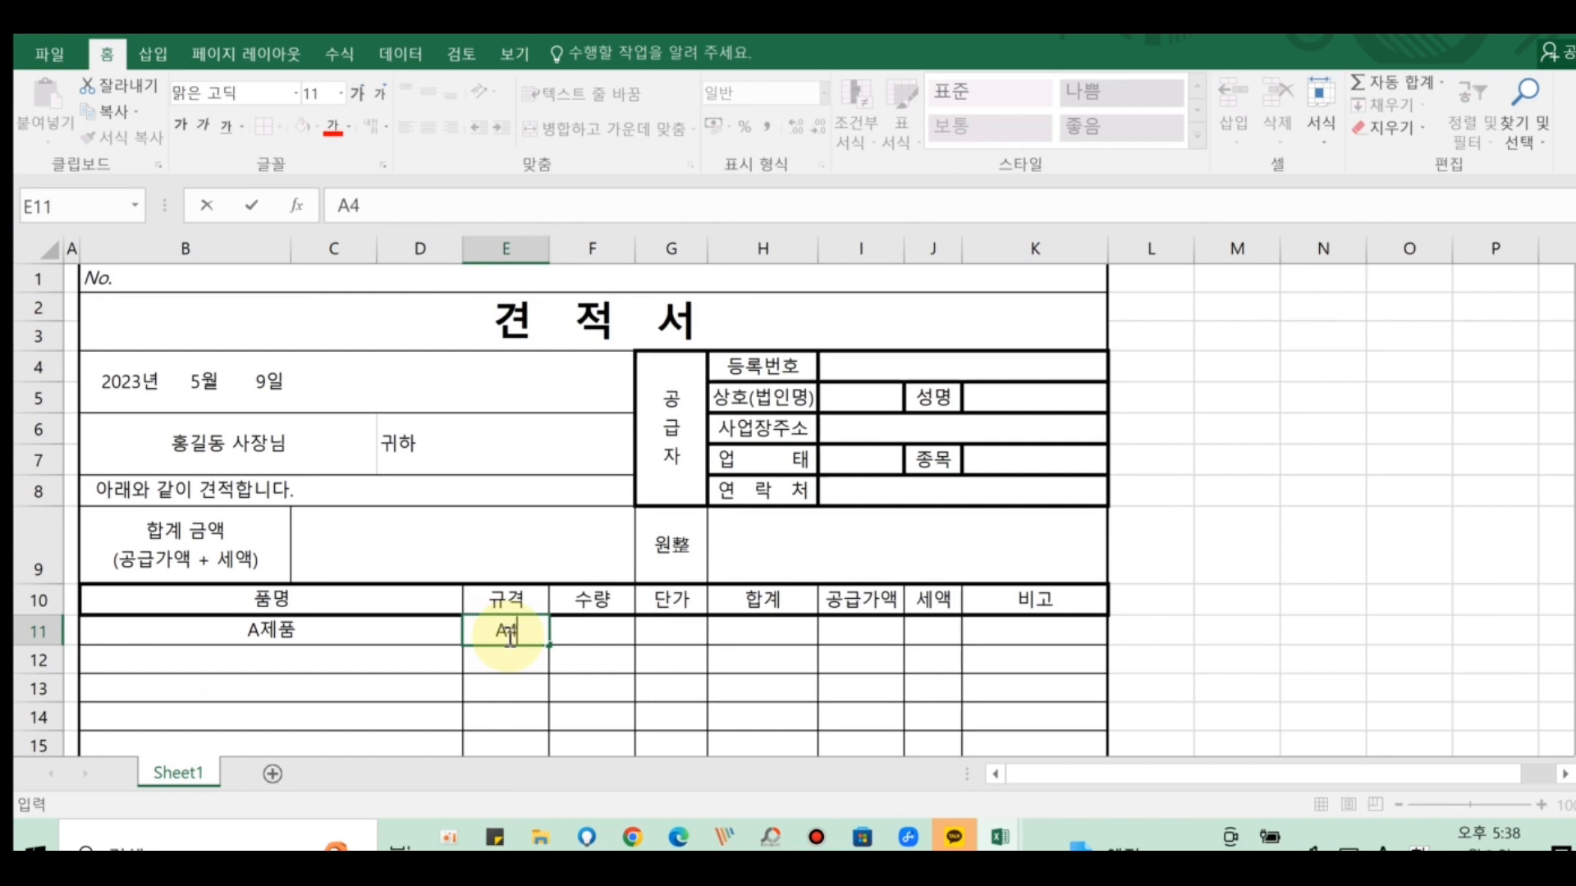
{"action": "left_click", "coordinate": [598, 633]}
{"action": "type", "text": "2"}
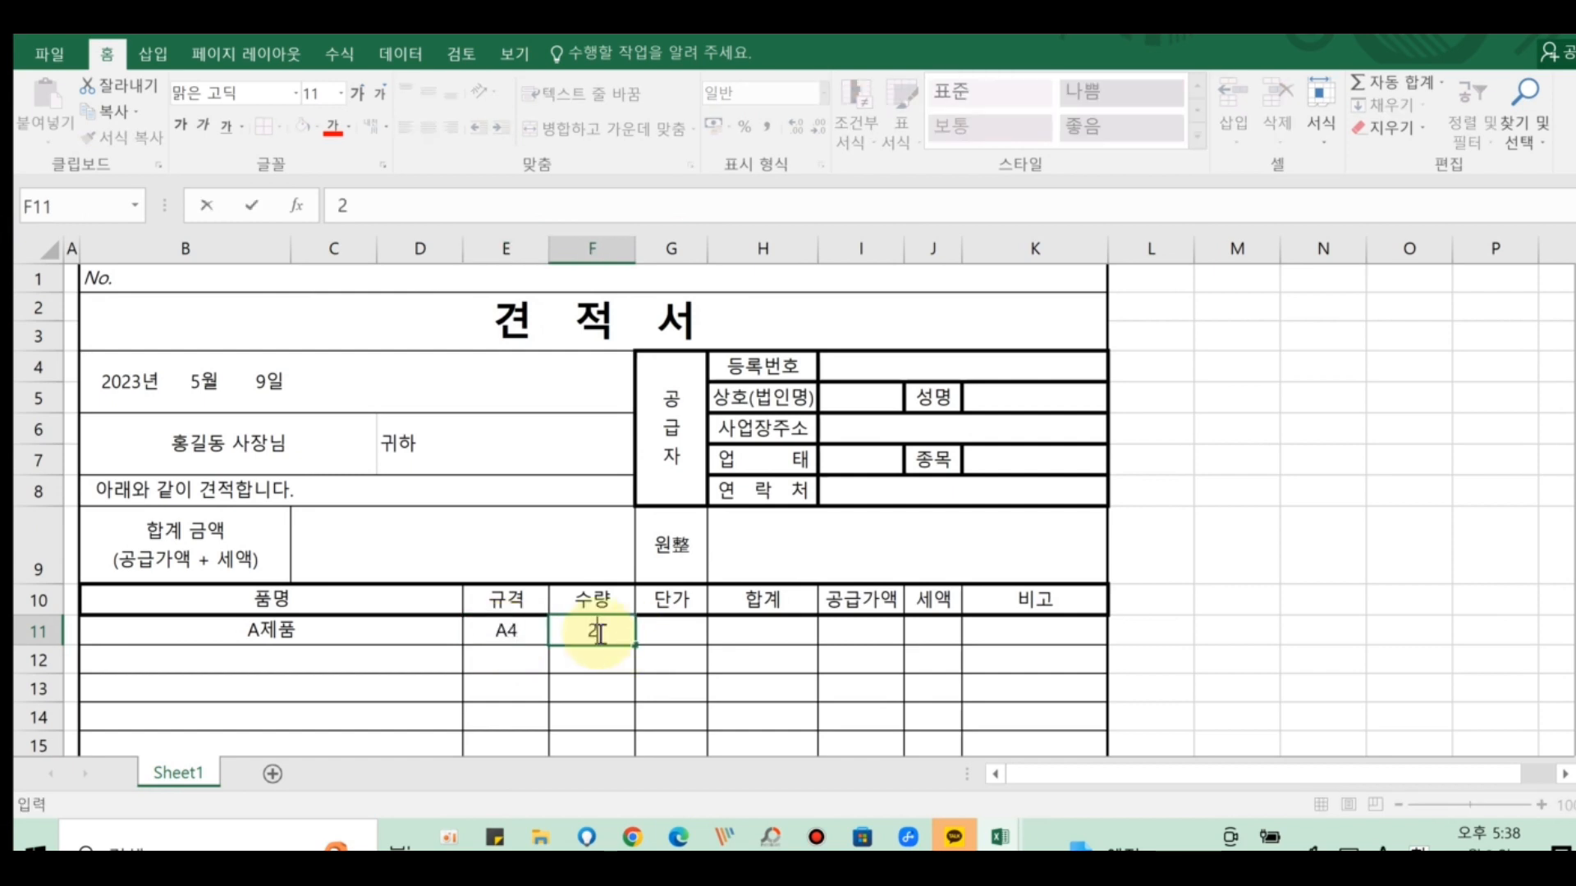
{"action": "left_click", "coordinate": [675, 633]}
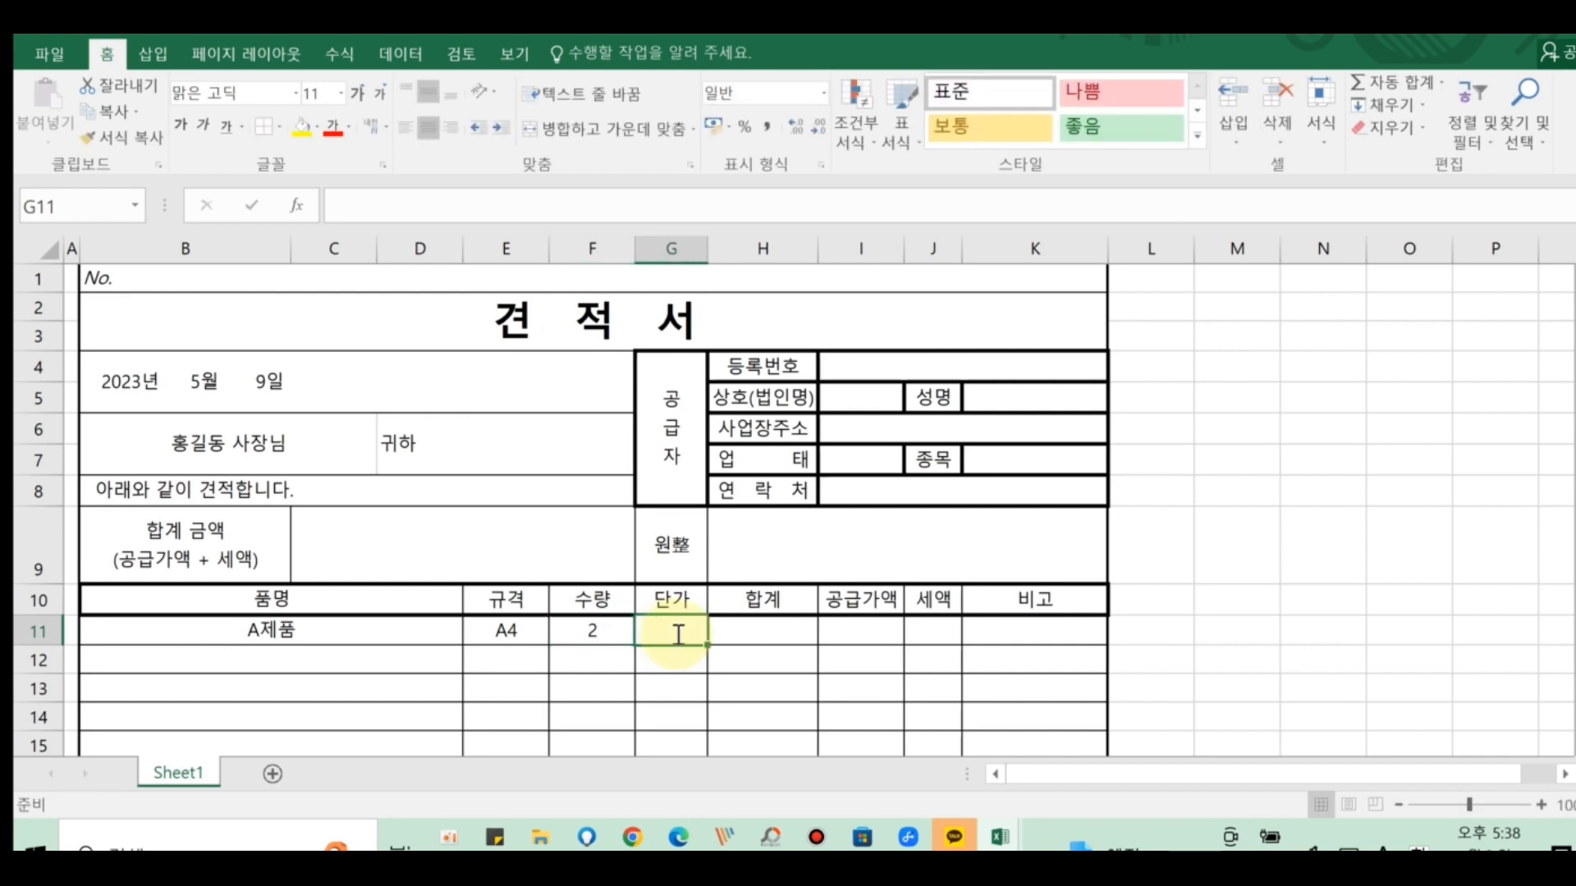
{"action": "type", "text": "15000"}
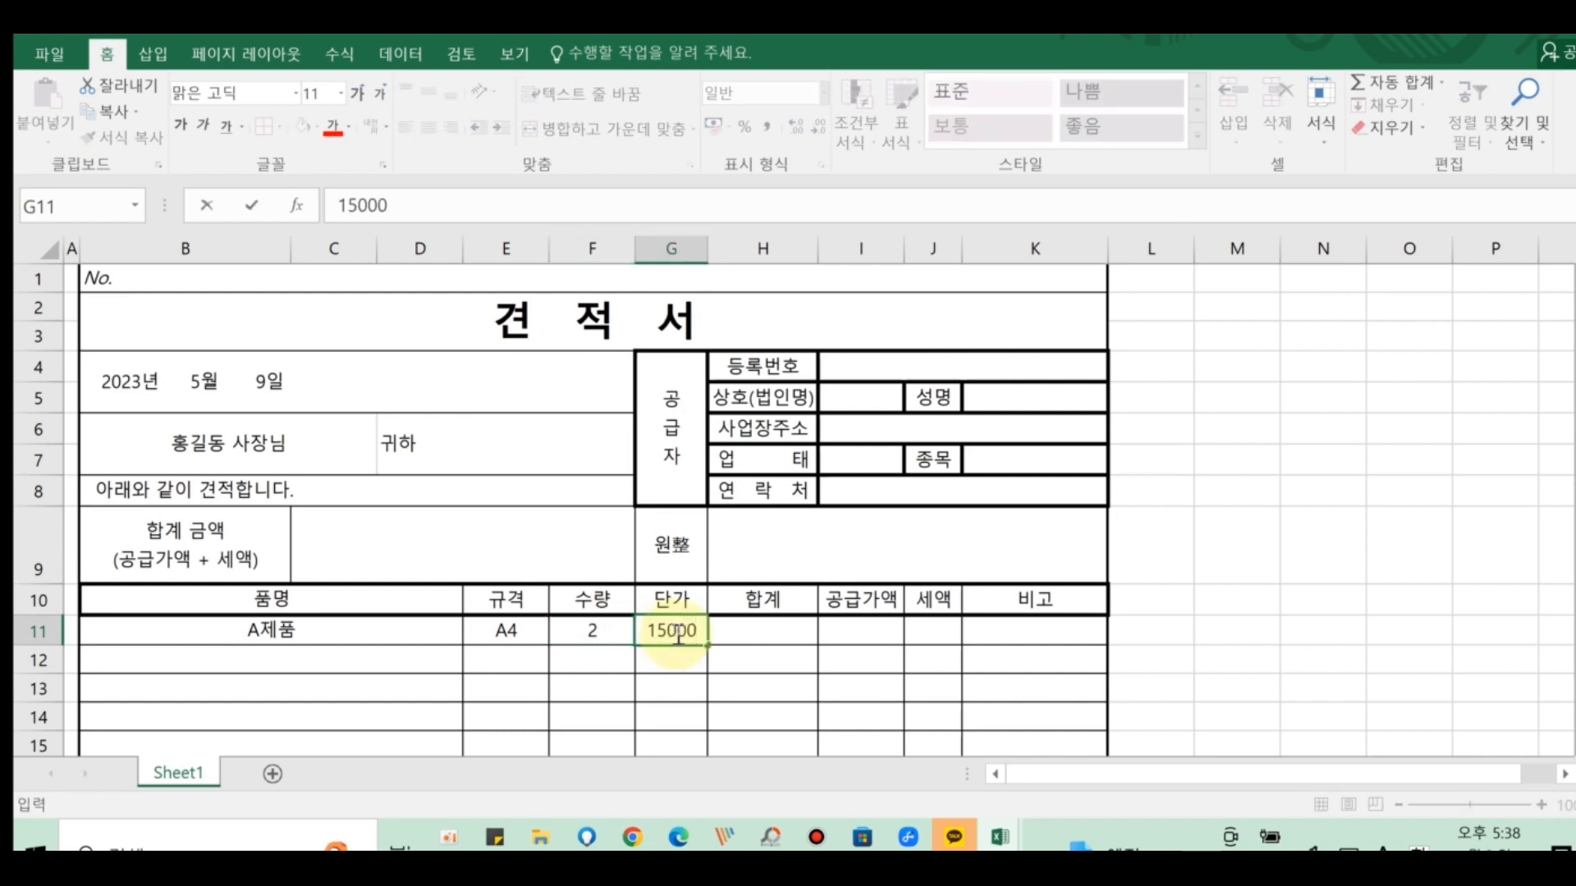
- Calculate the 합계 for A제품 in H11 with the formula =F11*G11
{"action": "left_click", "coordinate": [762, 630]}
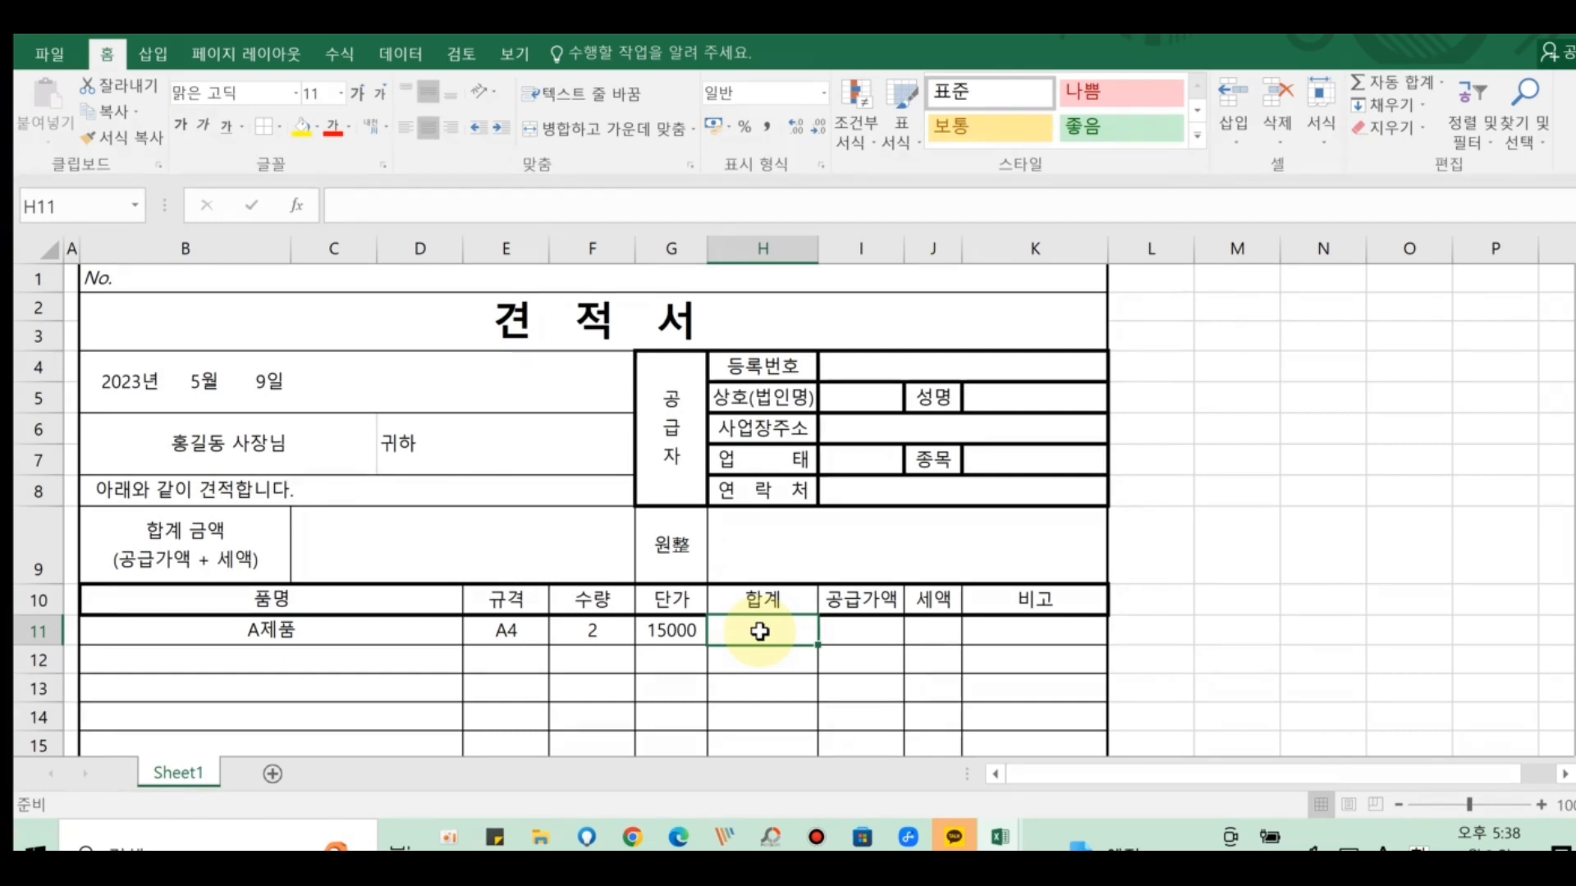
{"action": "type", "text": "="}
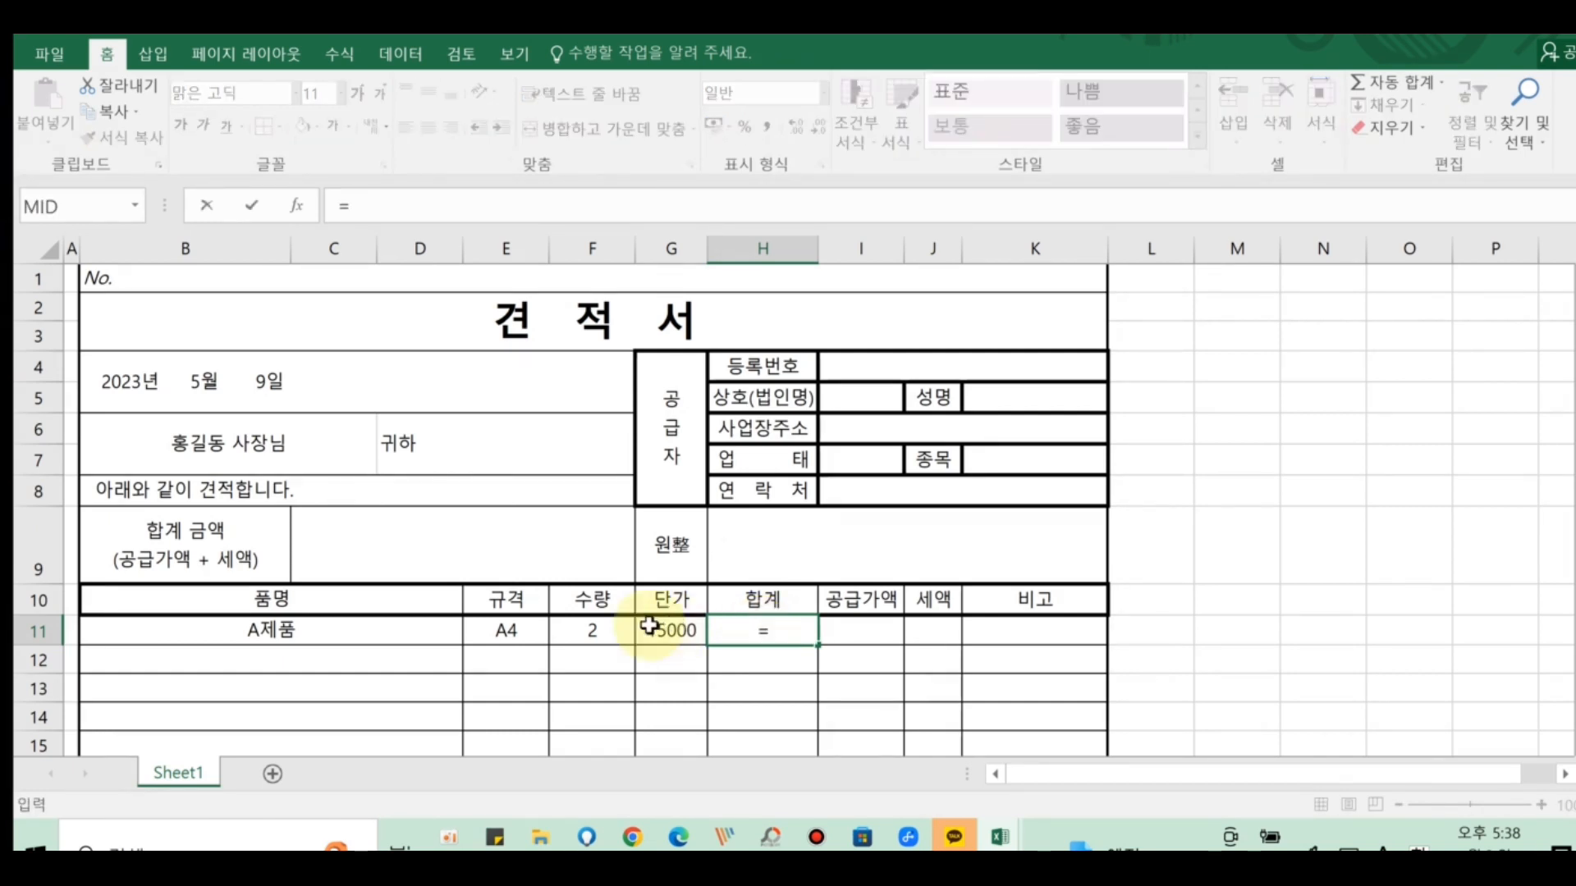
{"action": "left_click", "coordinate": [590, 633]}
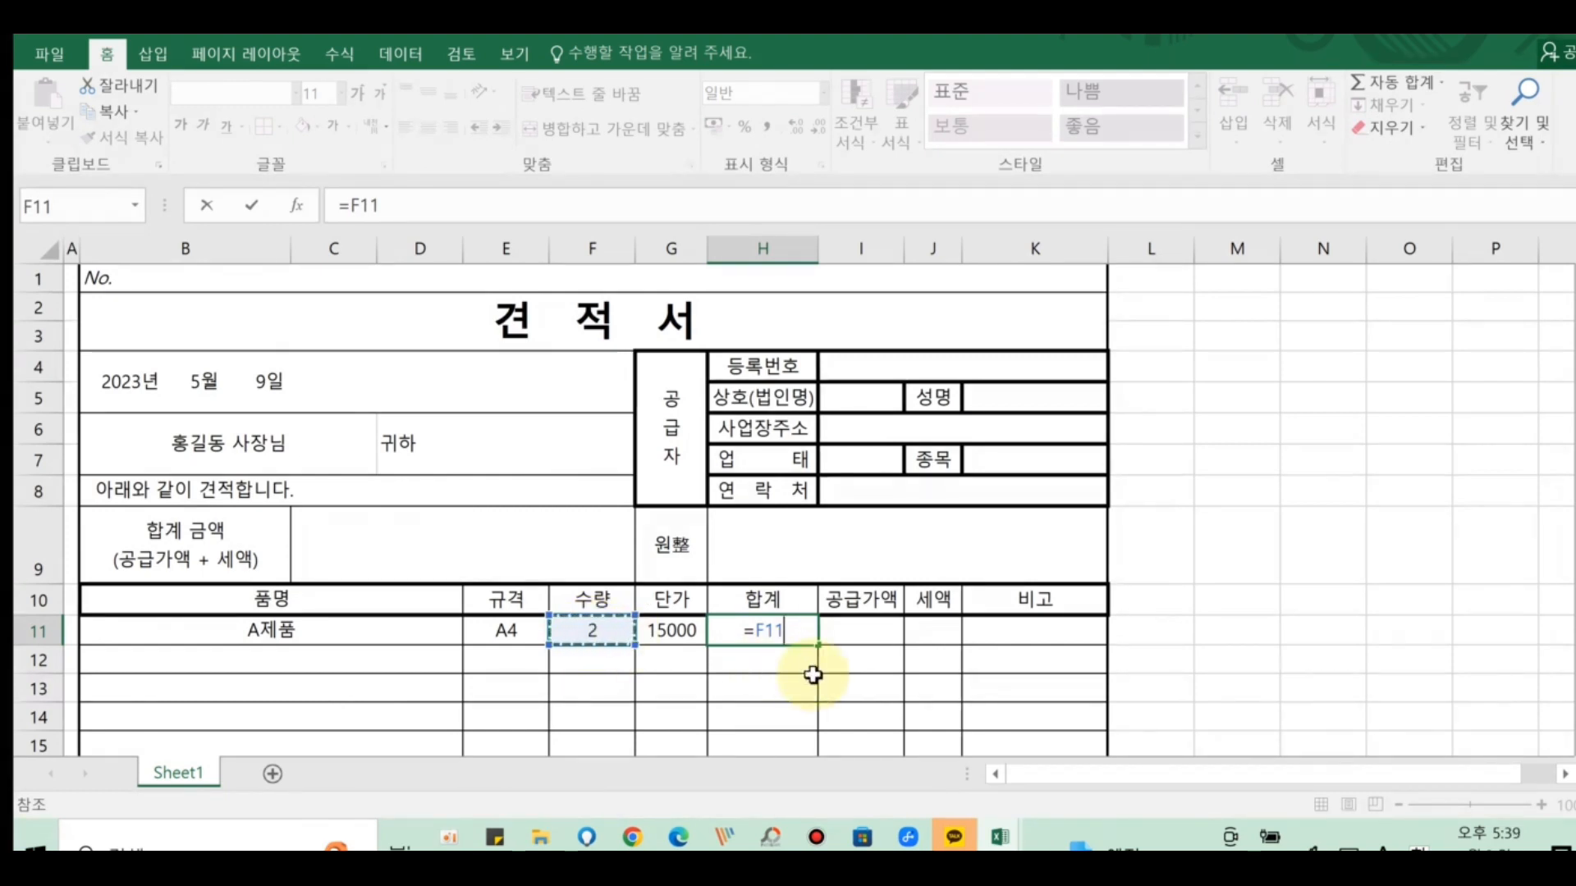
{"action": "type", "text": "*"}
{"action": "left_click", "coordinate": [666, 634]}
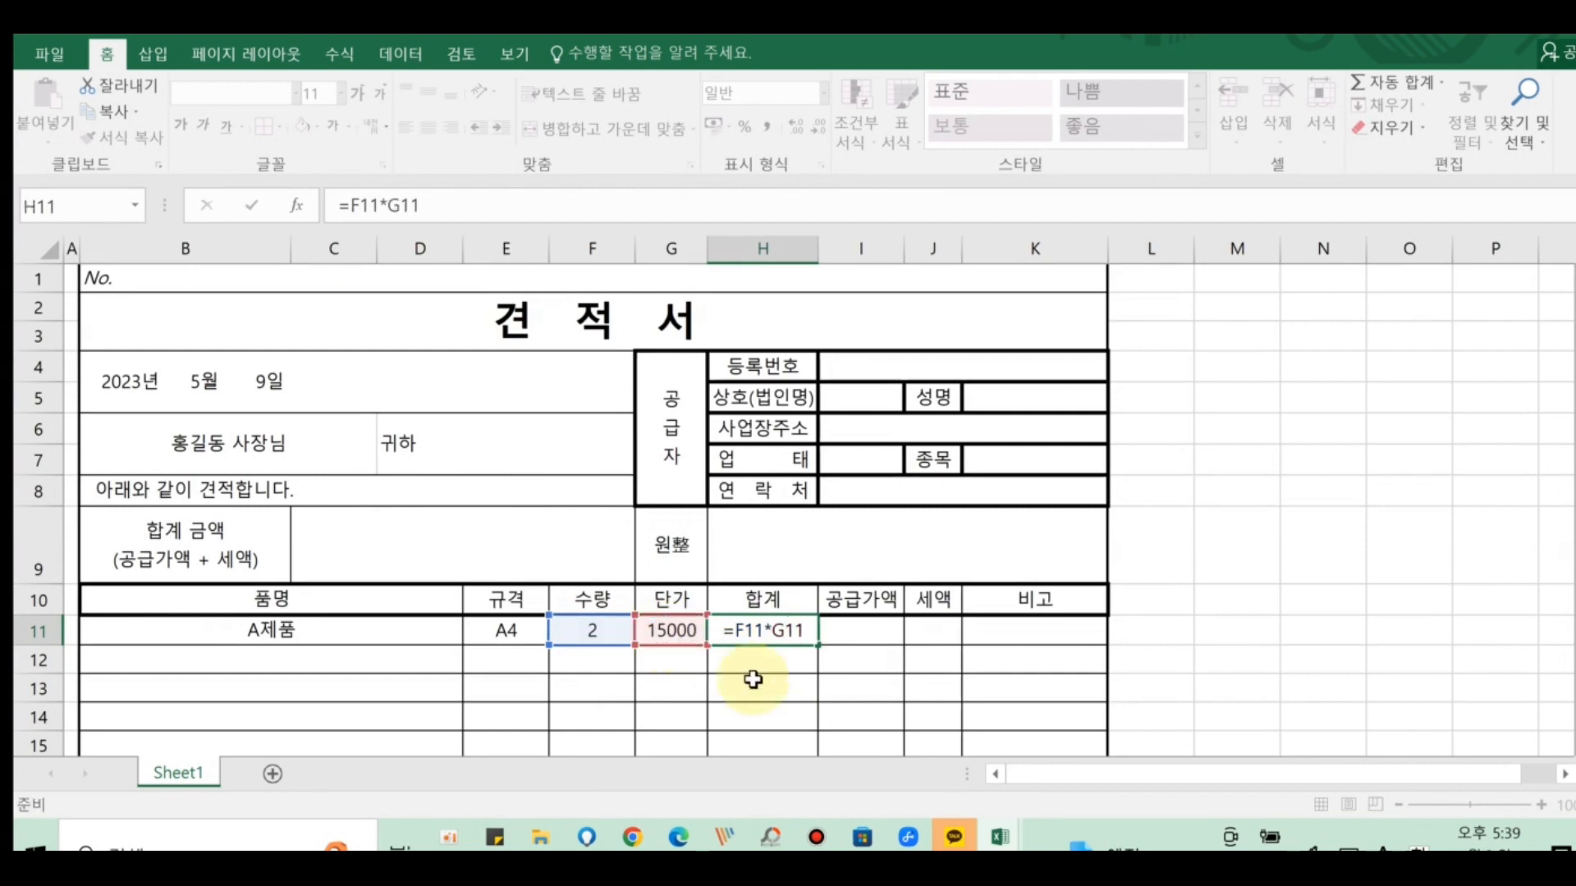
{"action": "key", "text": "Return"}
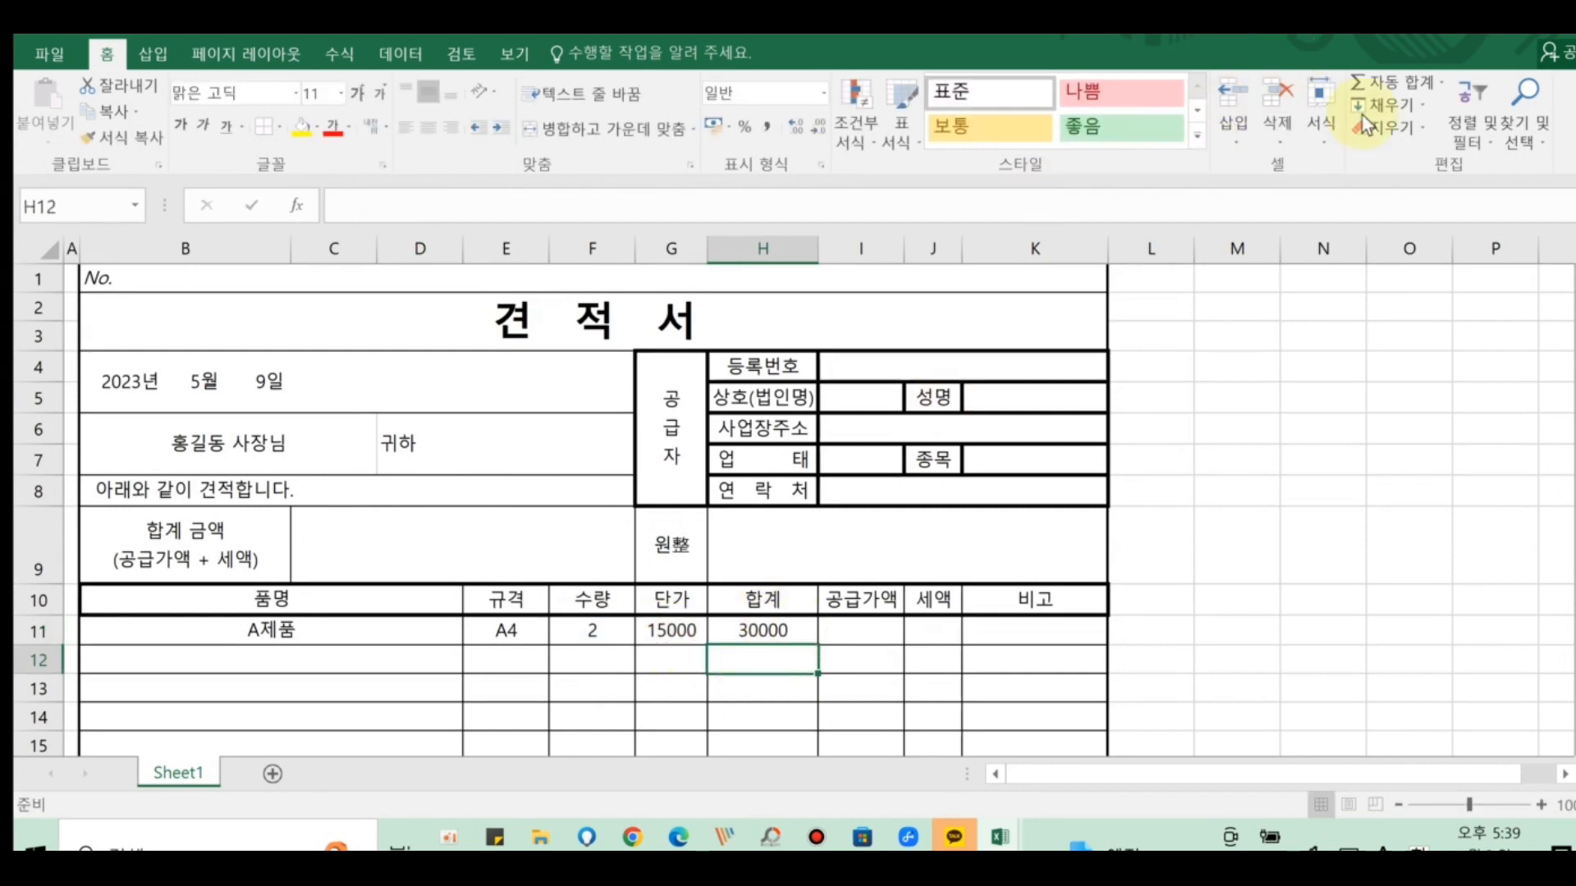
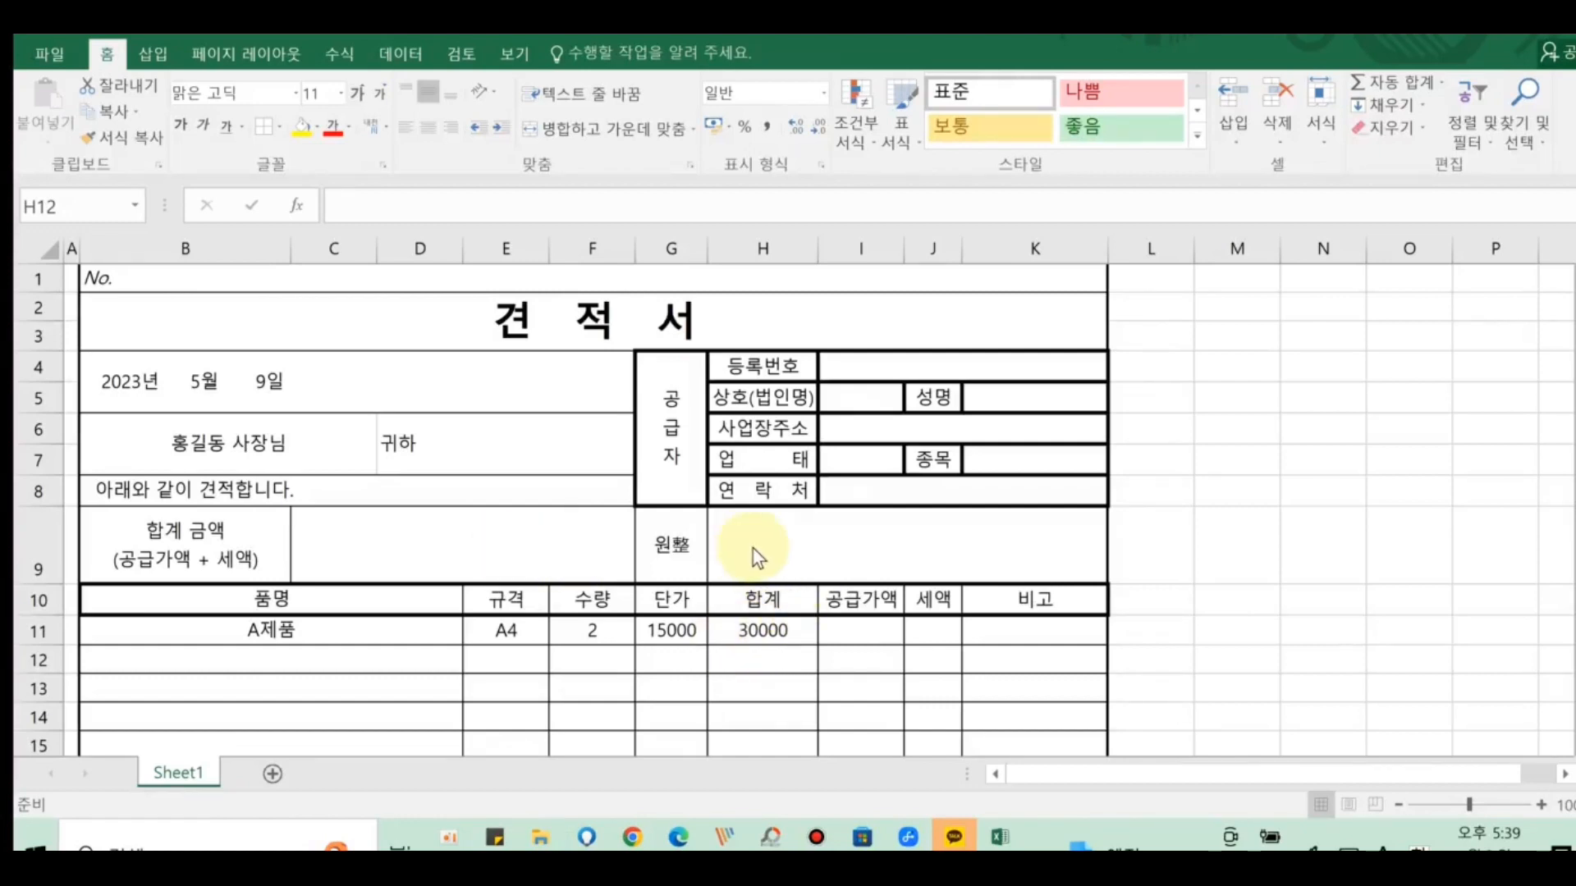
{"action": "left_click", "coordinate": [815, 546]}
{"action": "left_click", "coordinate": [853, 551]}
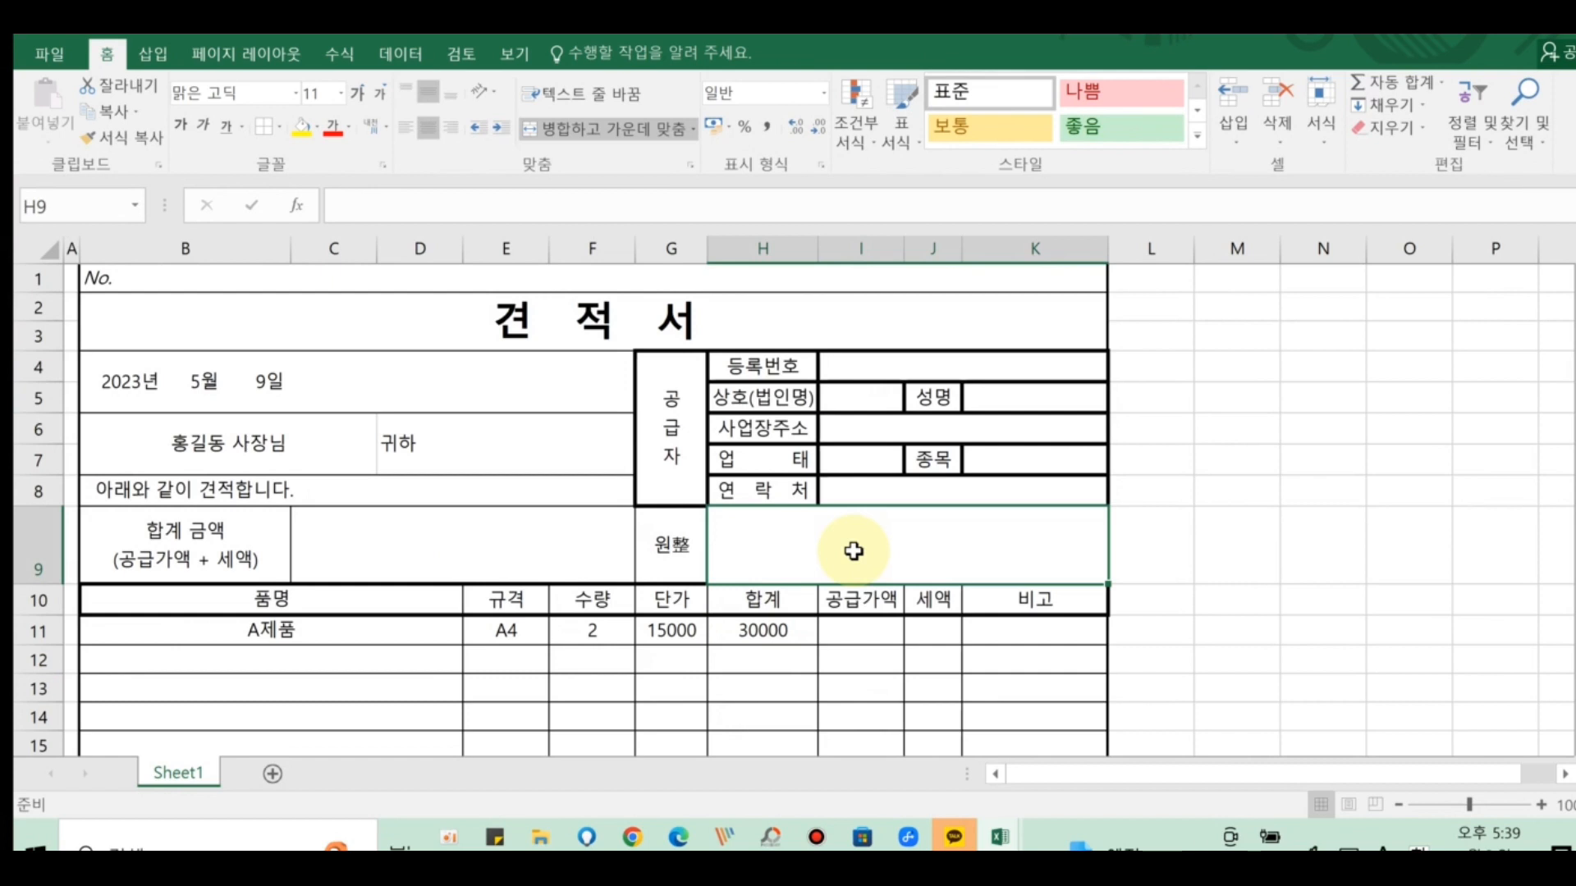
{"action": "scroll", "coordinate": [849, 627], "scroll_direction": "down", "scroll_amount": 1}
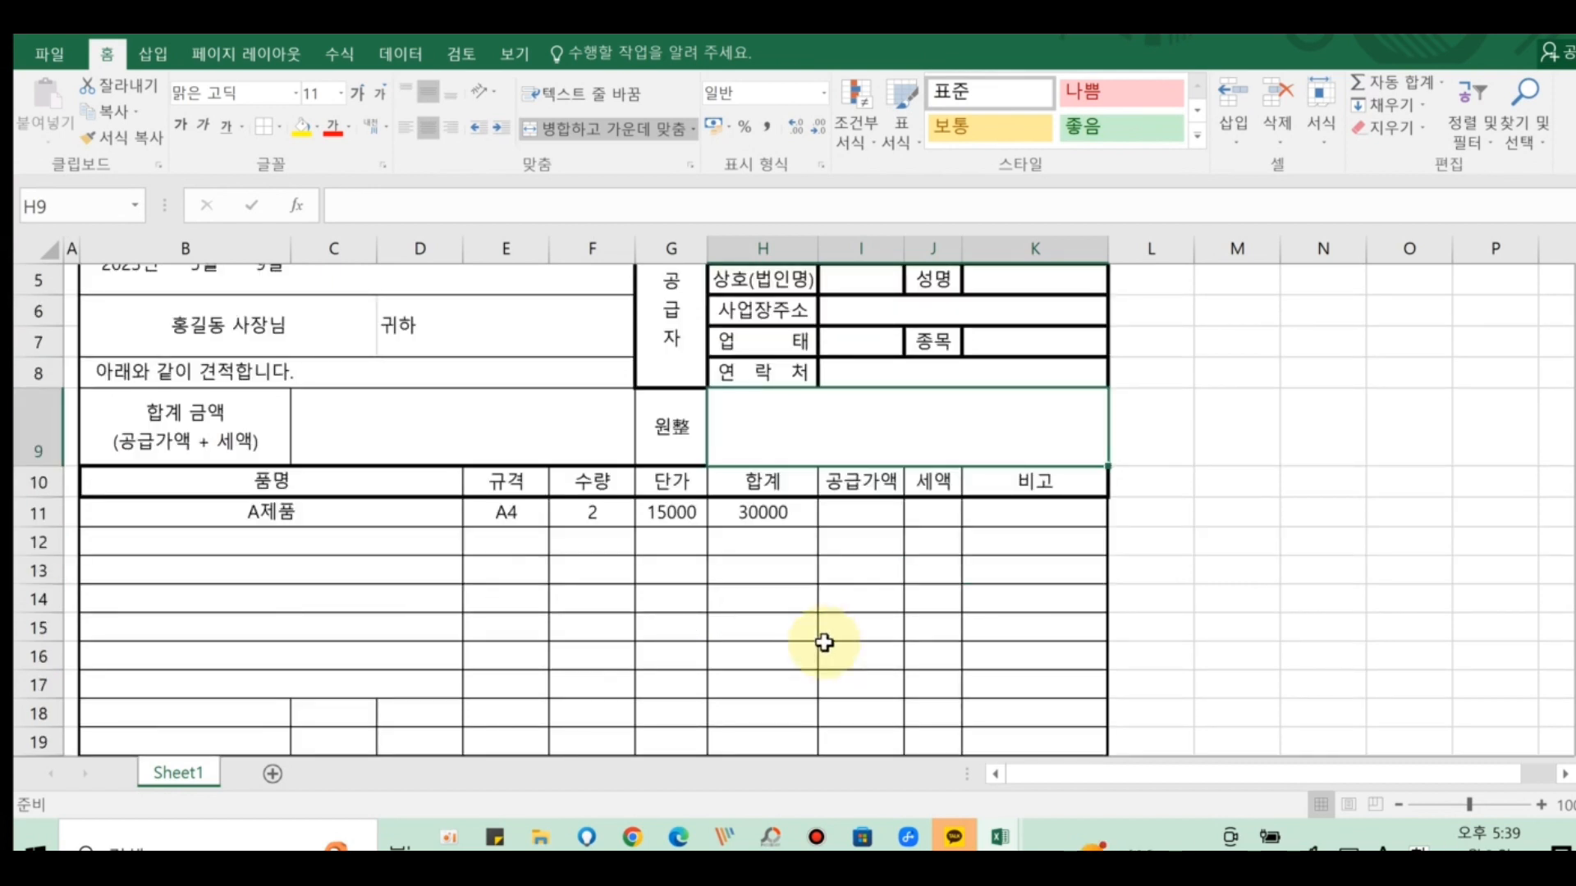
{"action": "scroll", "coordinate": [824, 643], "scroll_direction": "down", "scroll_amount": 2}
{"action": "scroll", "coordinate": [820, 644], "scroll_direction": "up", "scroll_amount": 3}
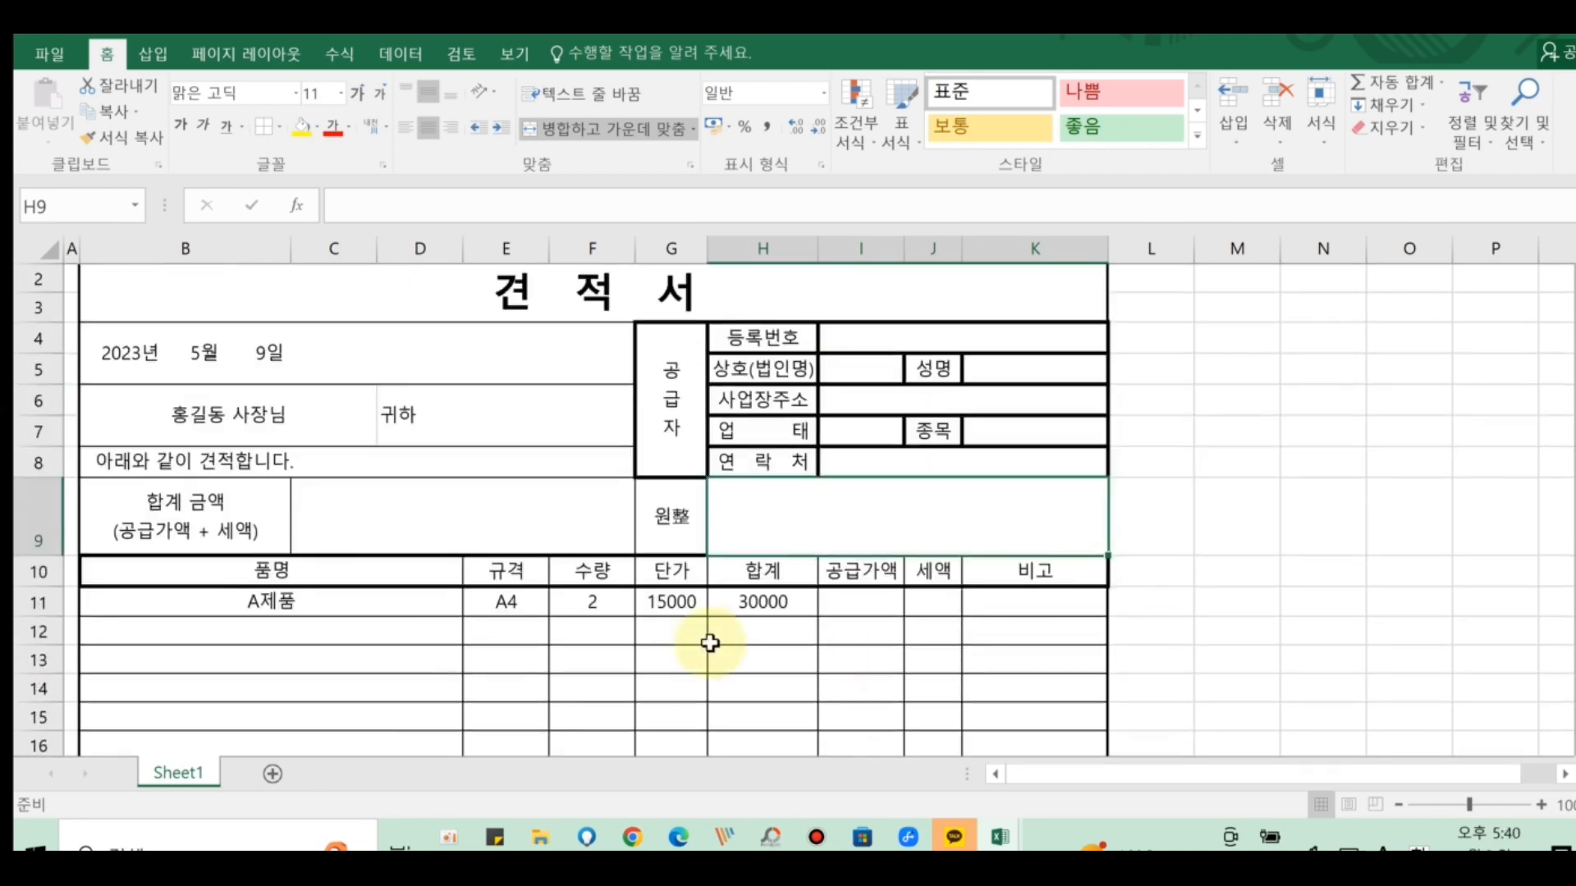
- Enter B제품 in B12 as the second item under the 품명 header
{"action": "left_click", "coordinate": [256, 633]}
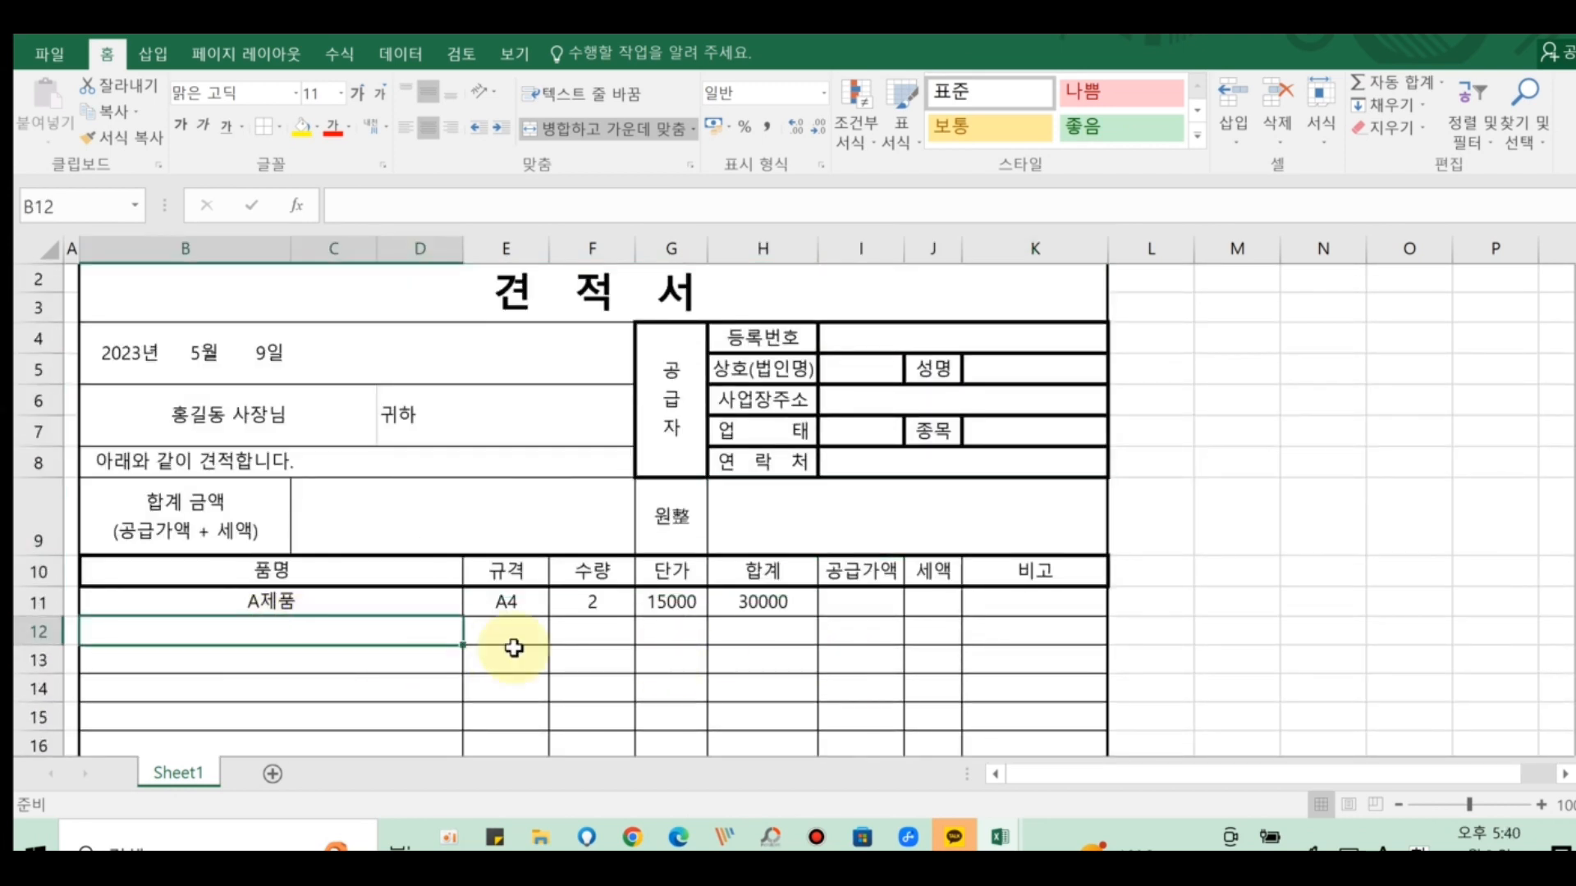
{"action": "double_click", "coordinate": [289, 632]}
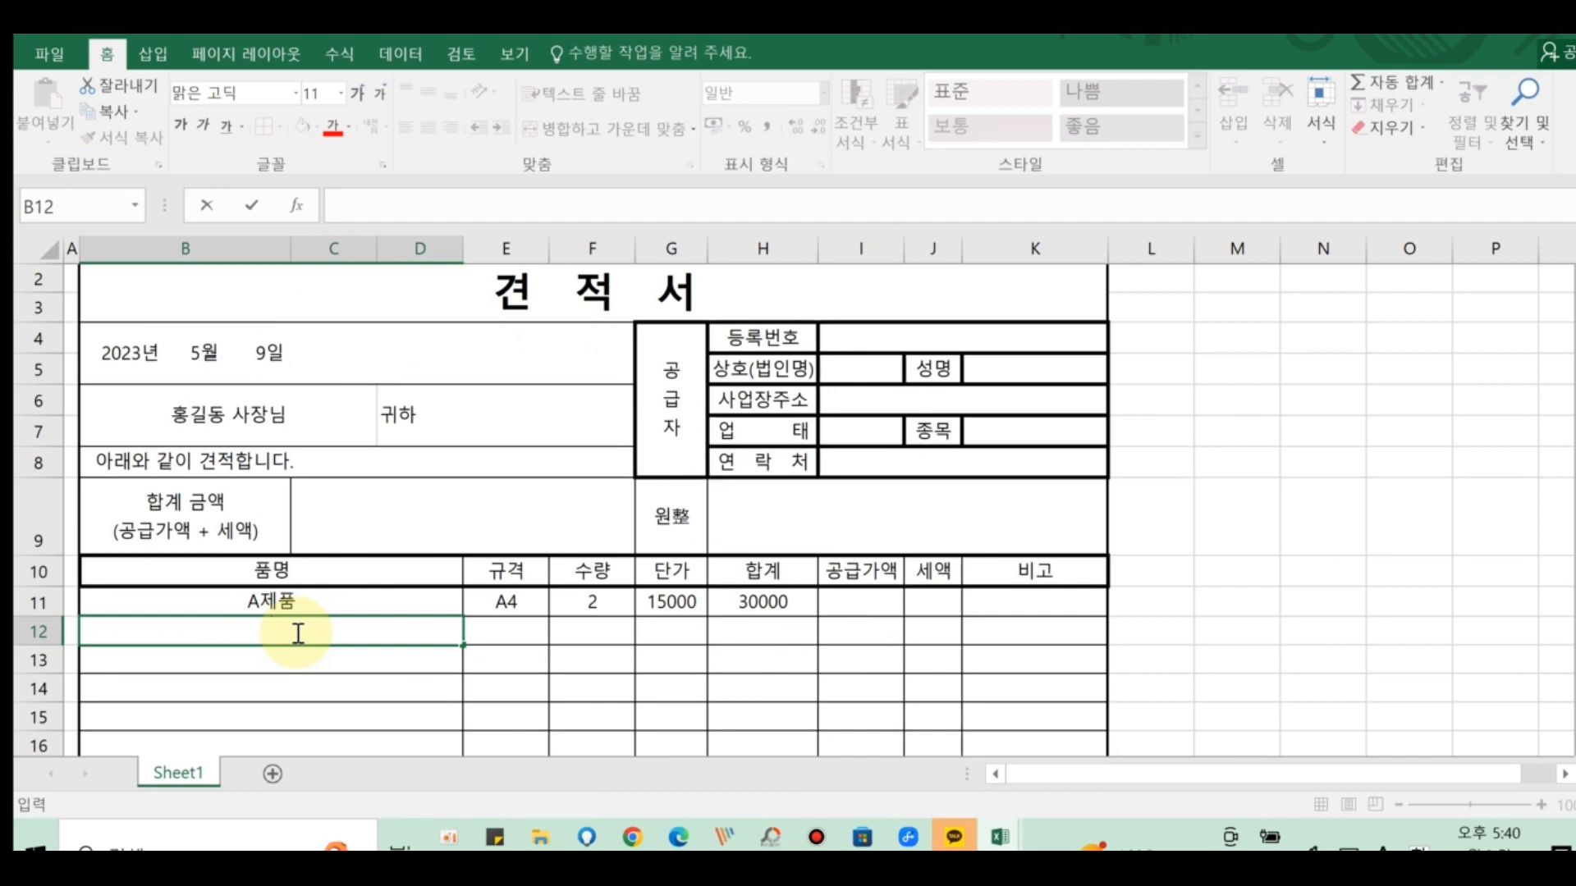
{"action": "type", "text": "BWP"}
{"action": "key", "text": "BackSpace"}
{"action": "key", "text": "BackSpace"}
{"action": "type", "text": "제품"}
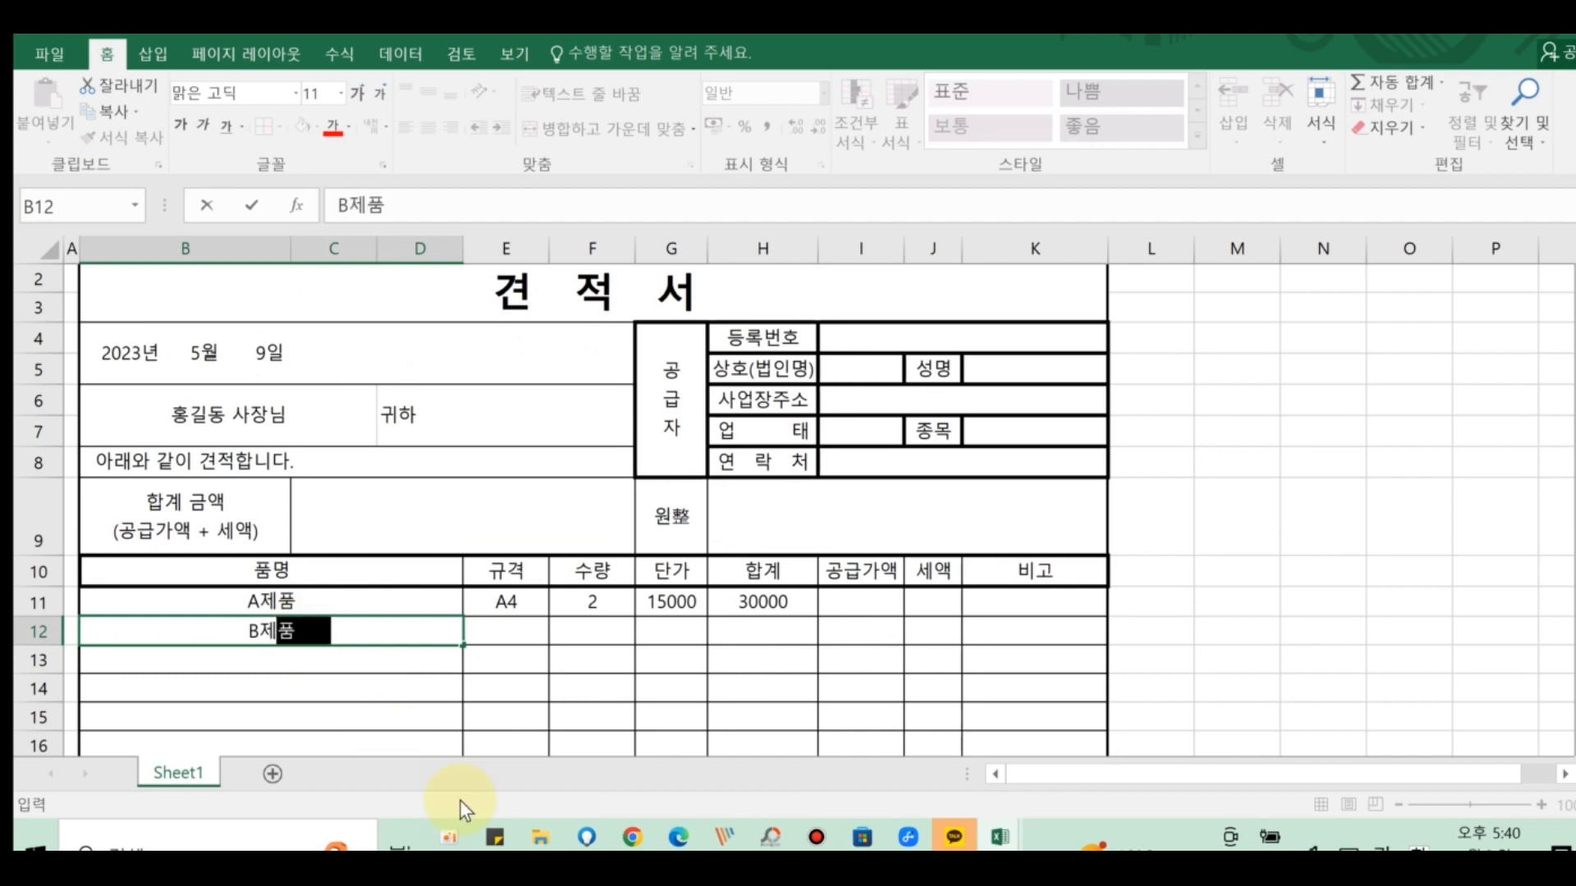
{"action": "left_click", "coordinate": [507, 634]}
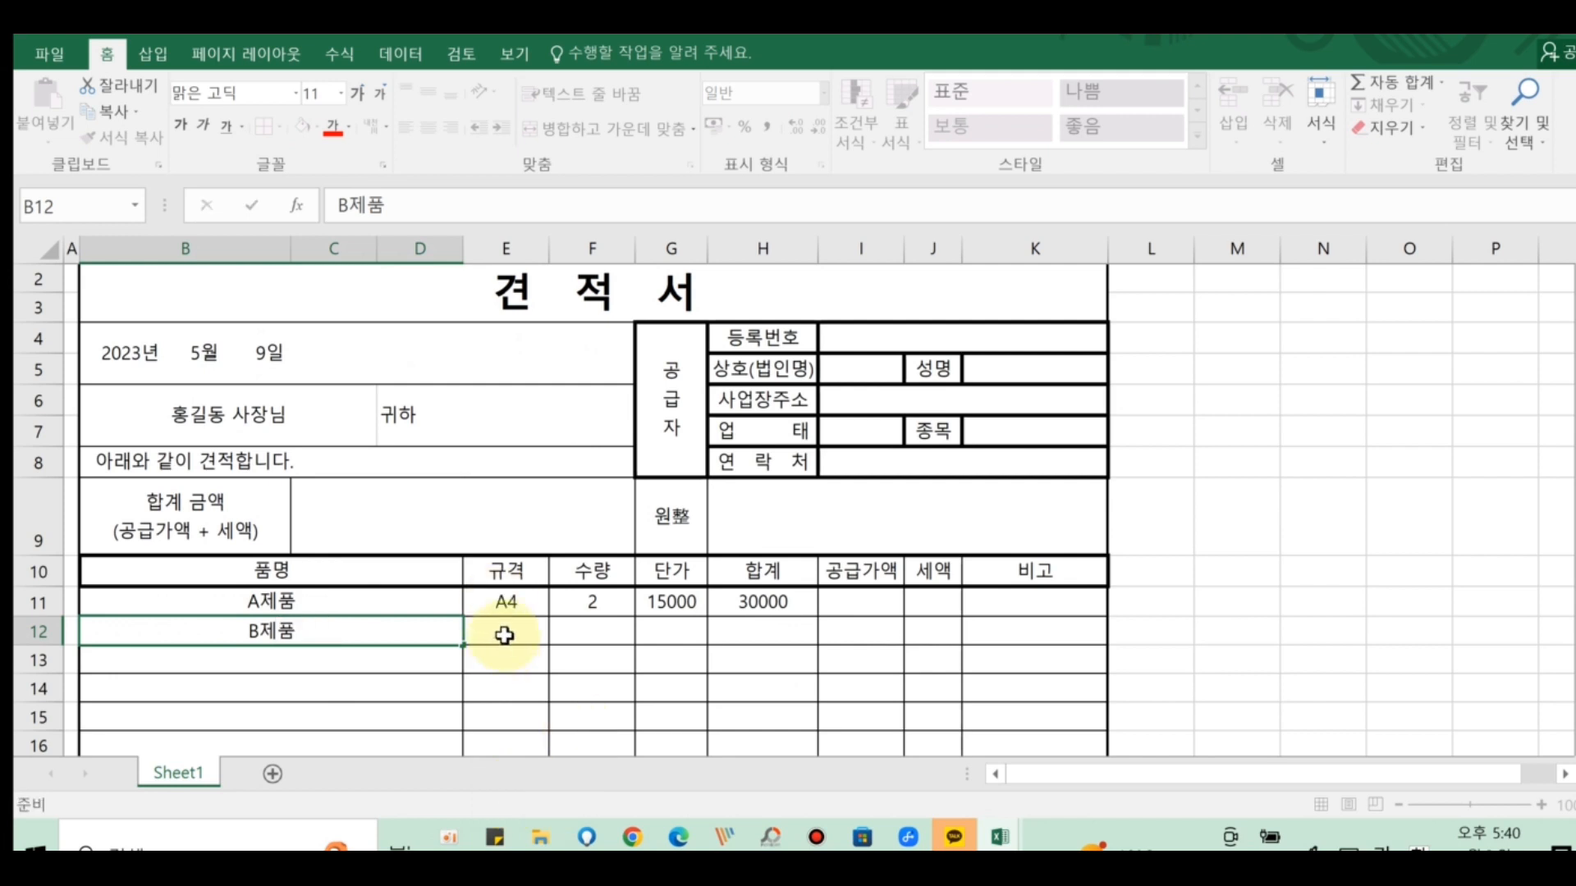
- Fill in the B제품 row with 규격 B4, 수량 2 and 단가 17000
{"action": "type", "text": "ㅠ"}
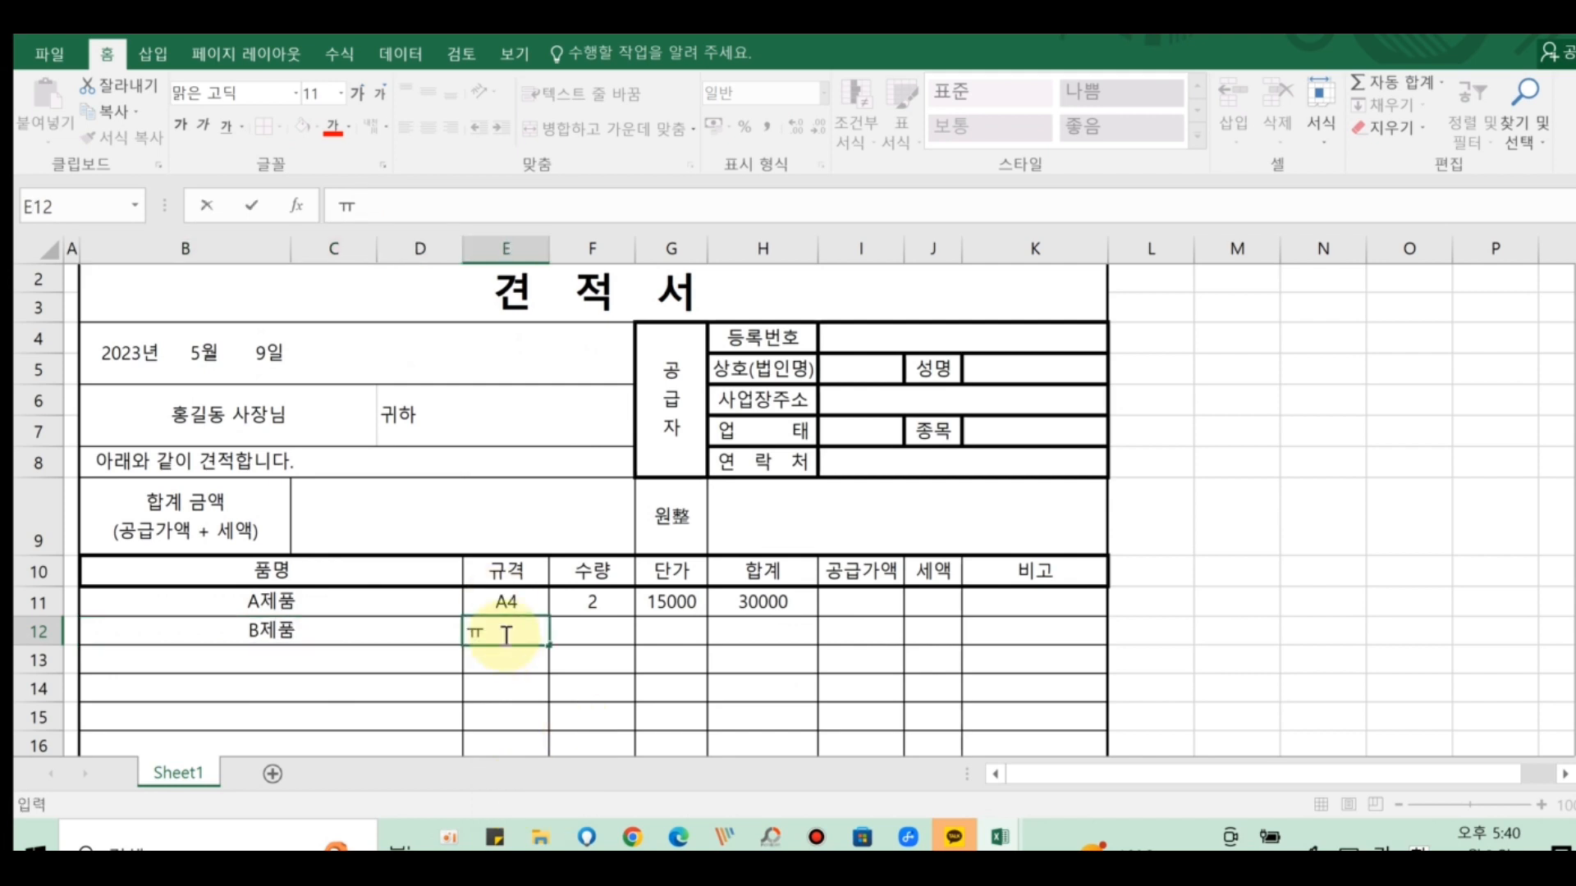
{"action": "type", "text": "4"}
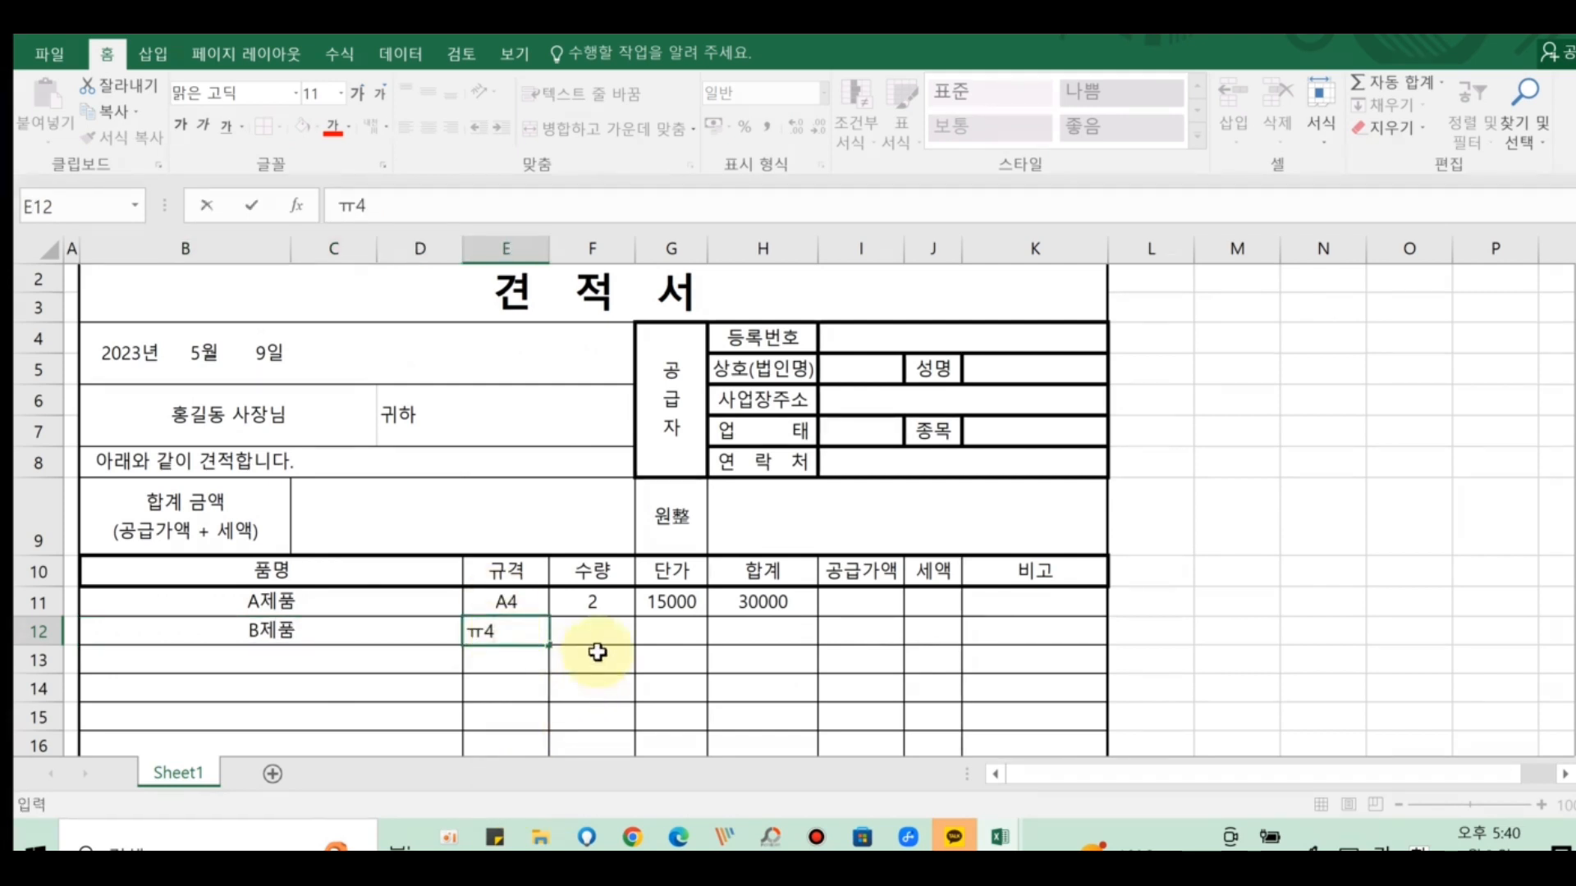
{"action": "key", "text": "Escape"}
{"action": "type", "text": "B4"}
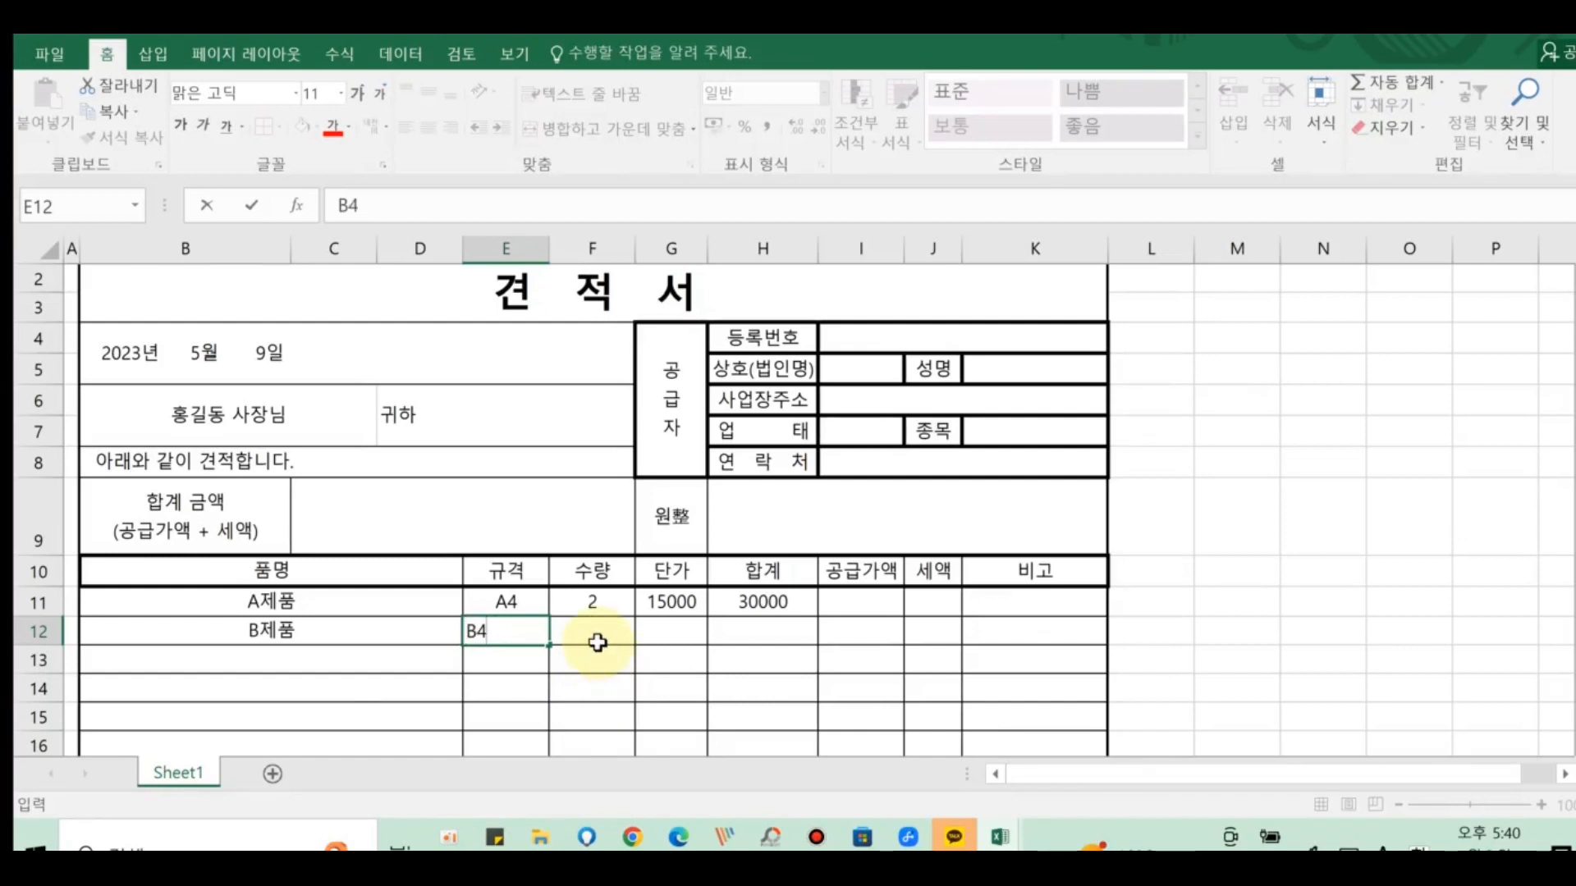
{"action": "left_click", "coordinate": [614, 639]}
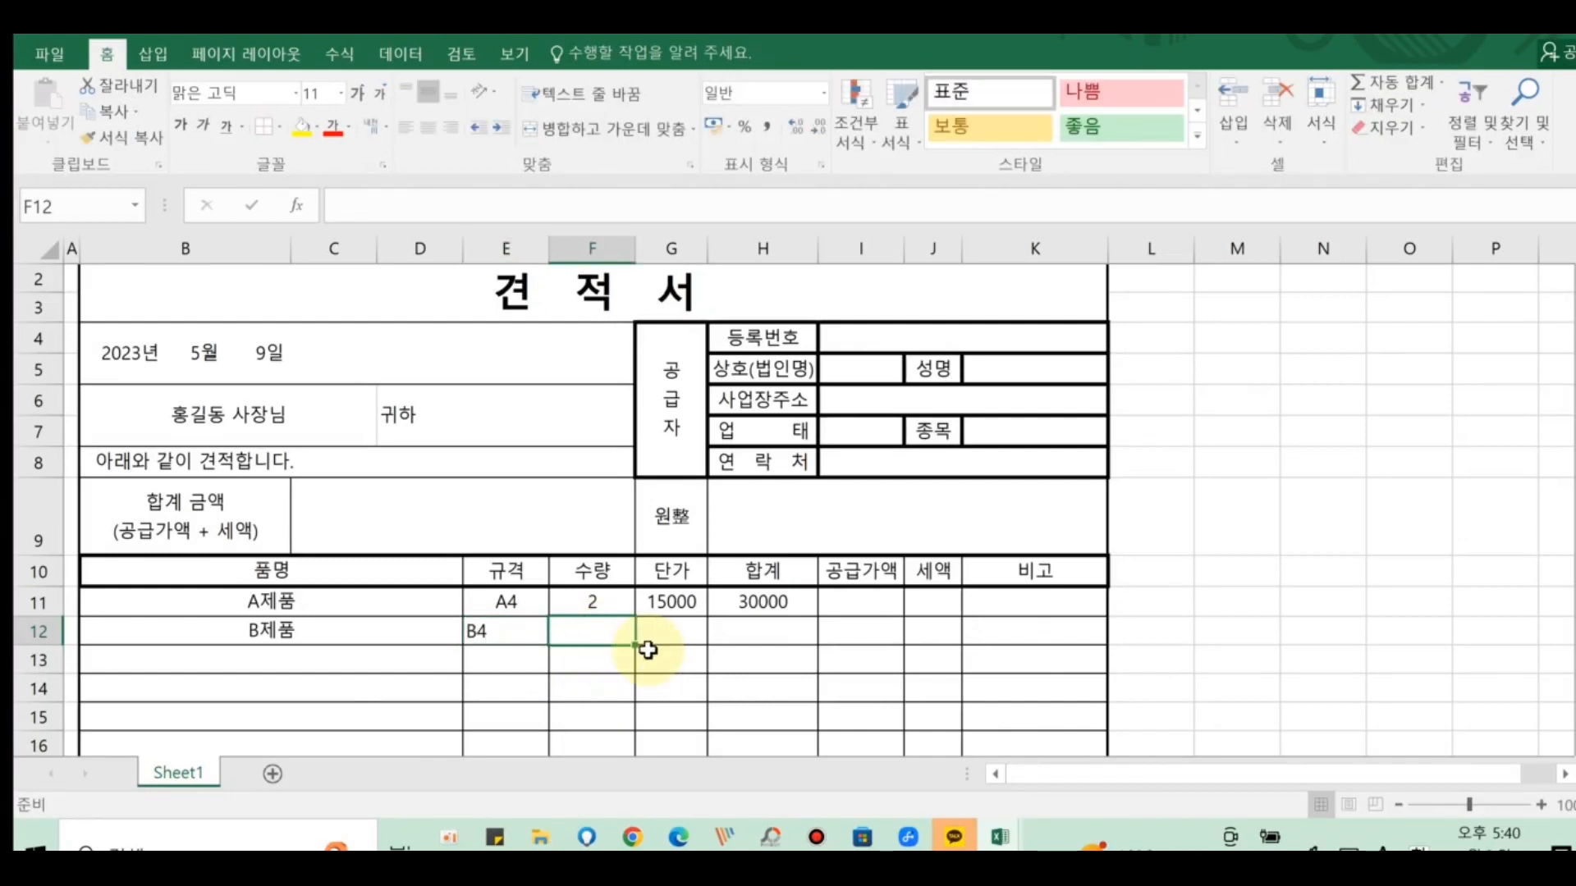
{"action": "type", "text": "2"}
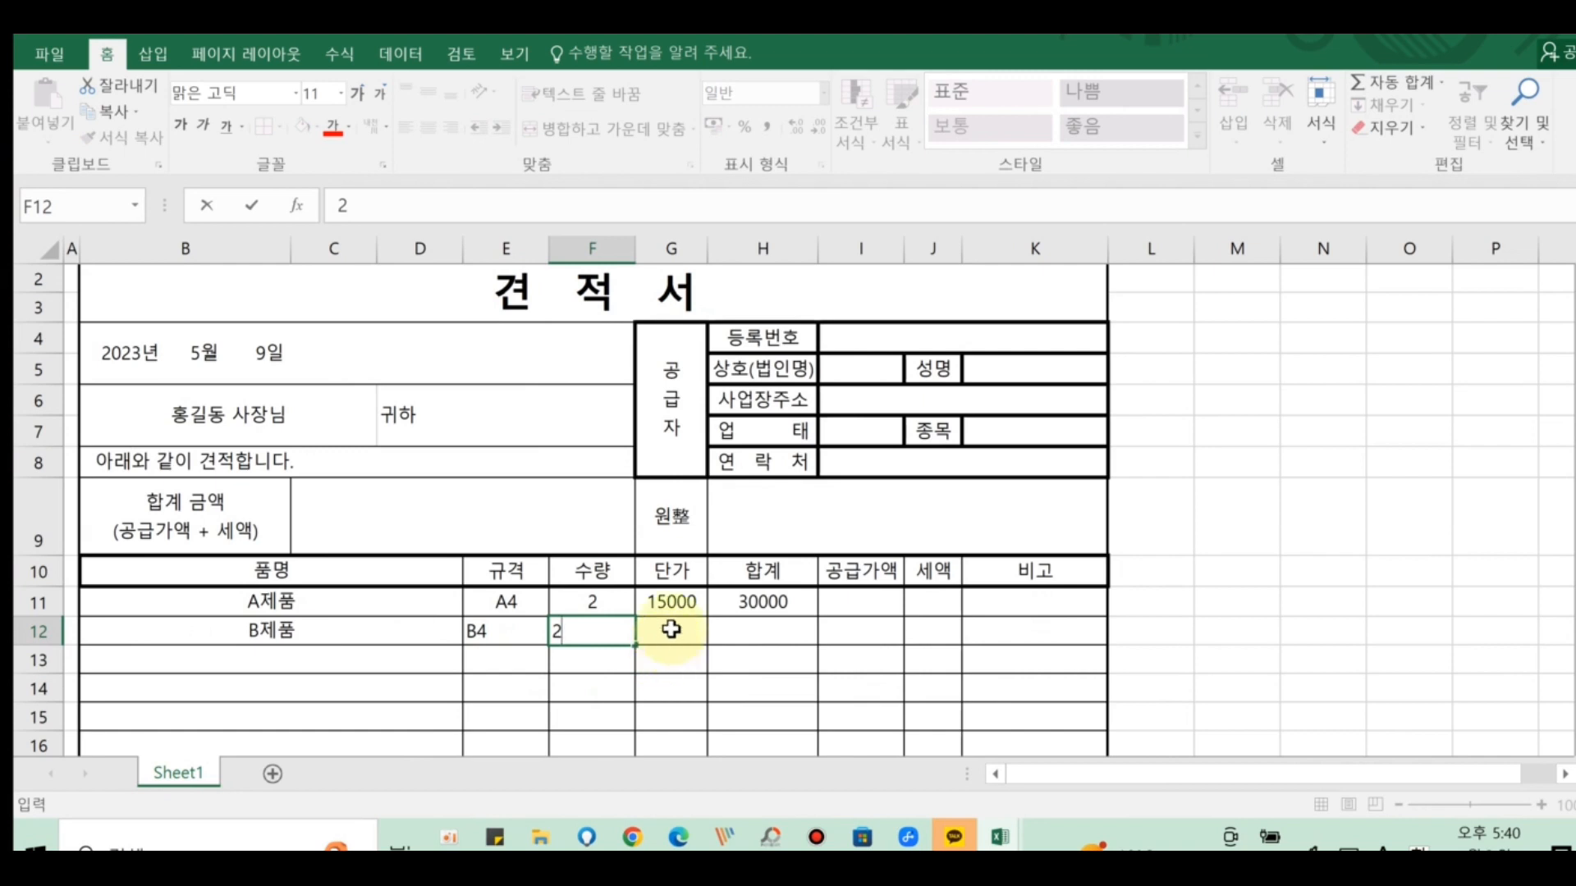
{"action": "left_click", "coordinate": [670, 629]}
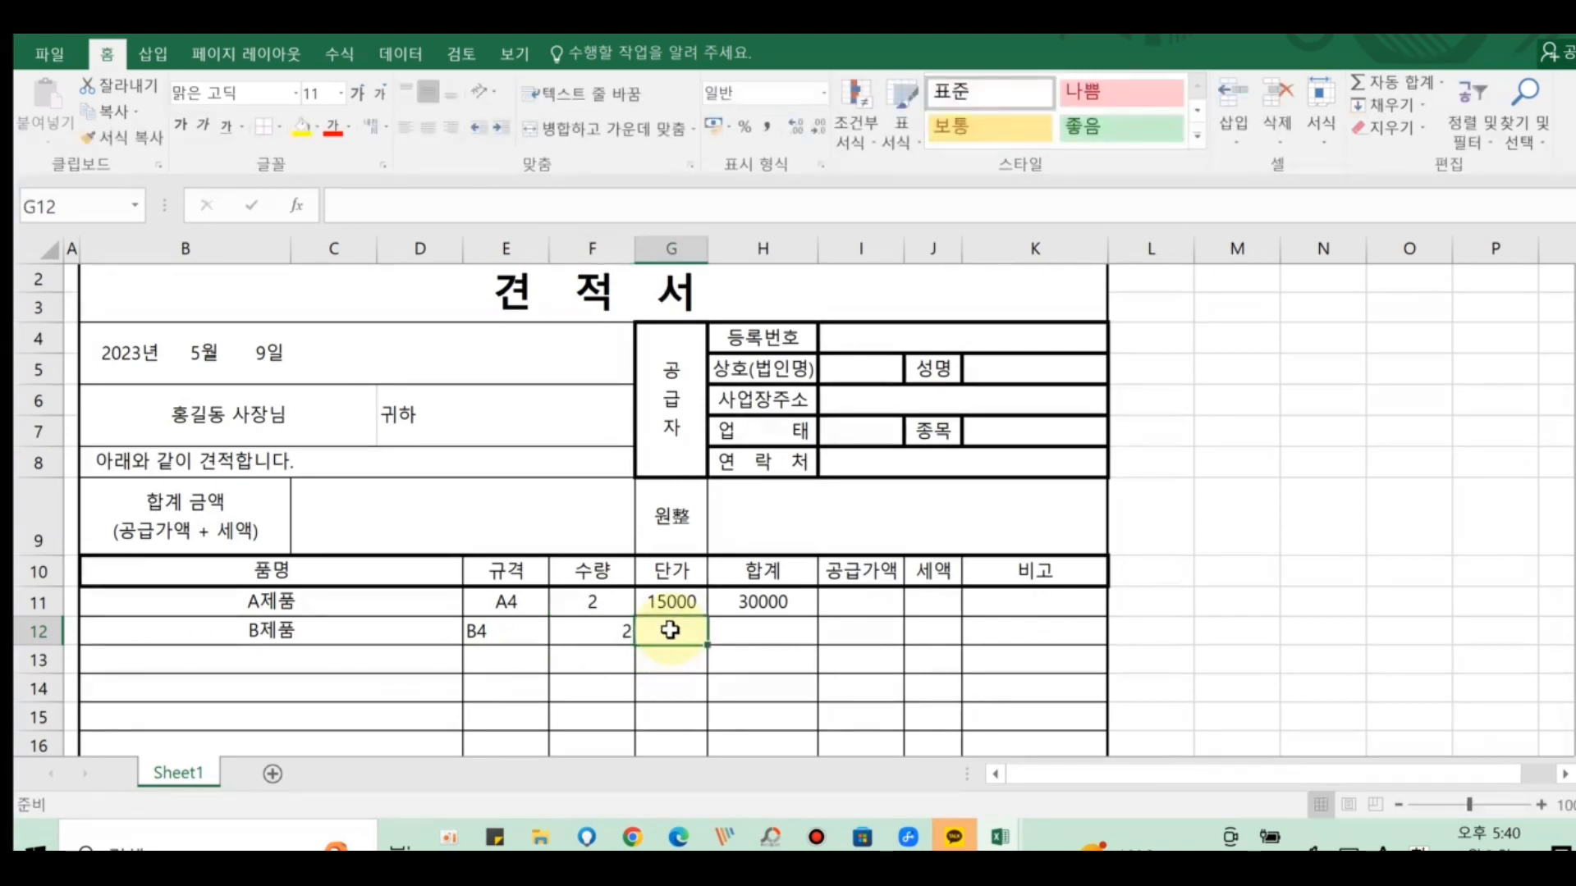
{"action": "type", "text": "17000"}
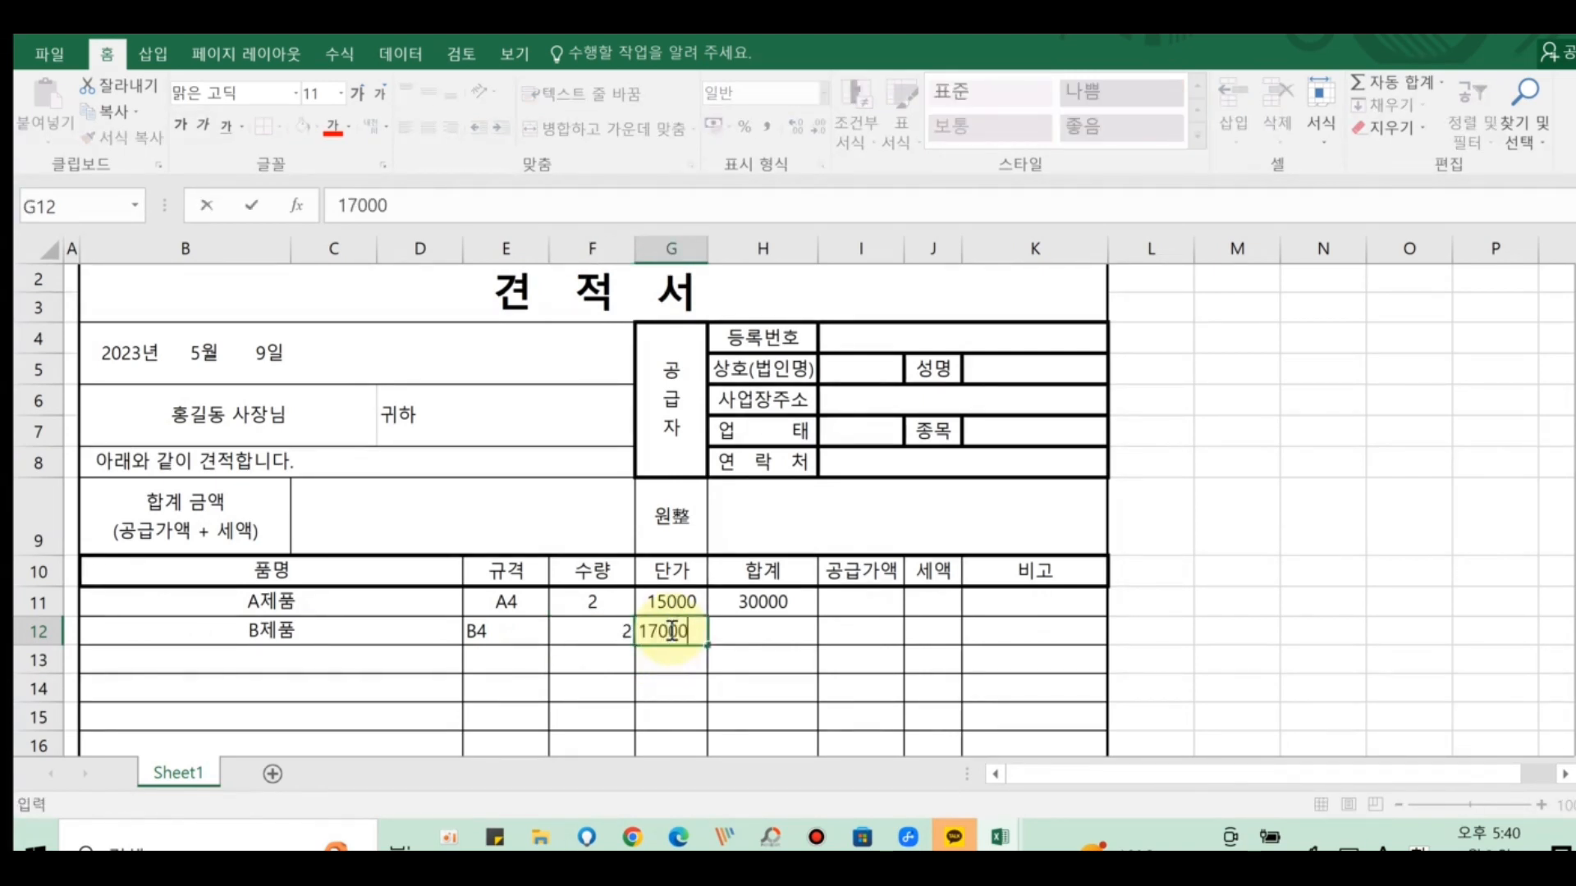
{"action": "left_click", "coordinate": [744, 637]}
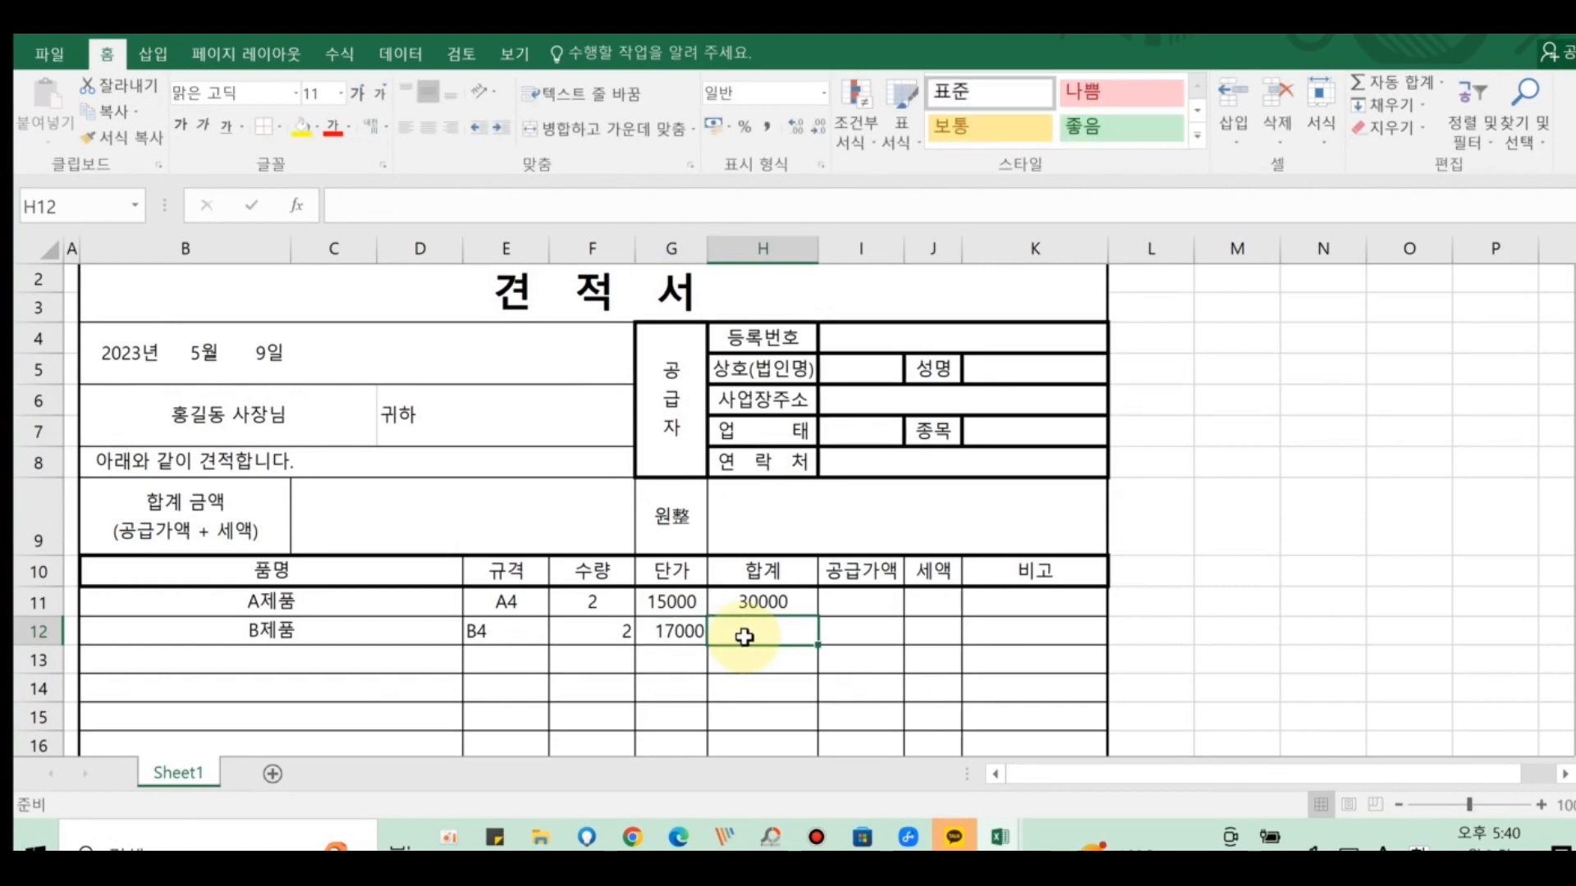
- Re-enter 수량 2 for A제품 and fill the 합계 formula from H11 down to H12 for B제품
{"action": "left_click", "coordinate": [584, 604]}
{"action": "type", "text": "2"}
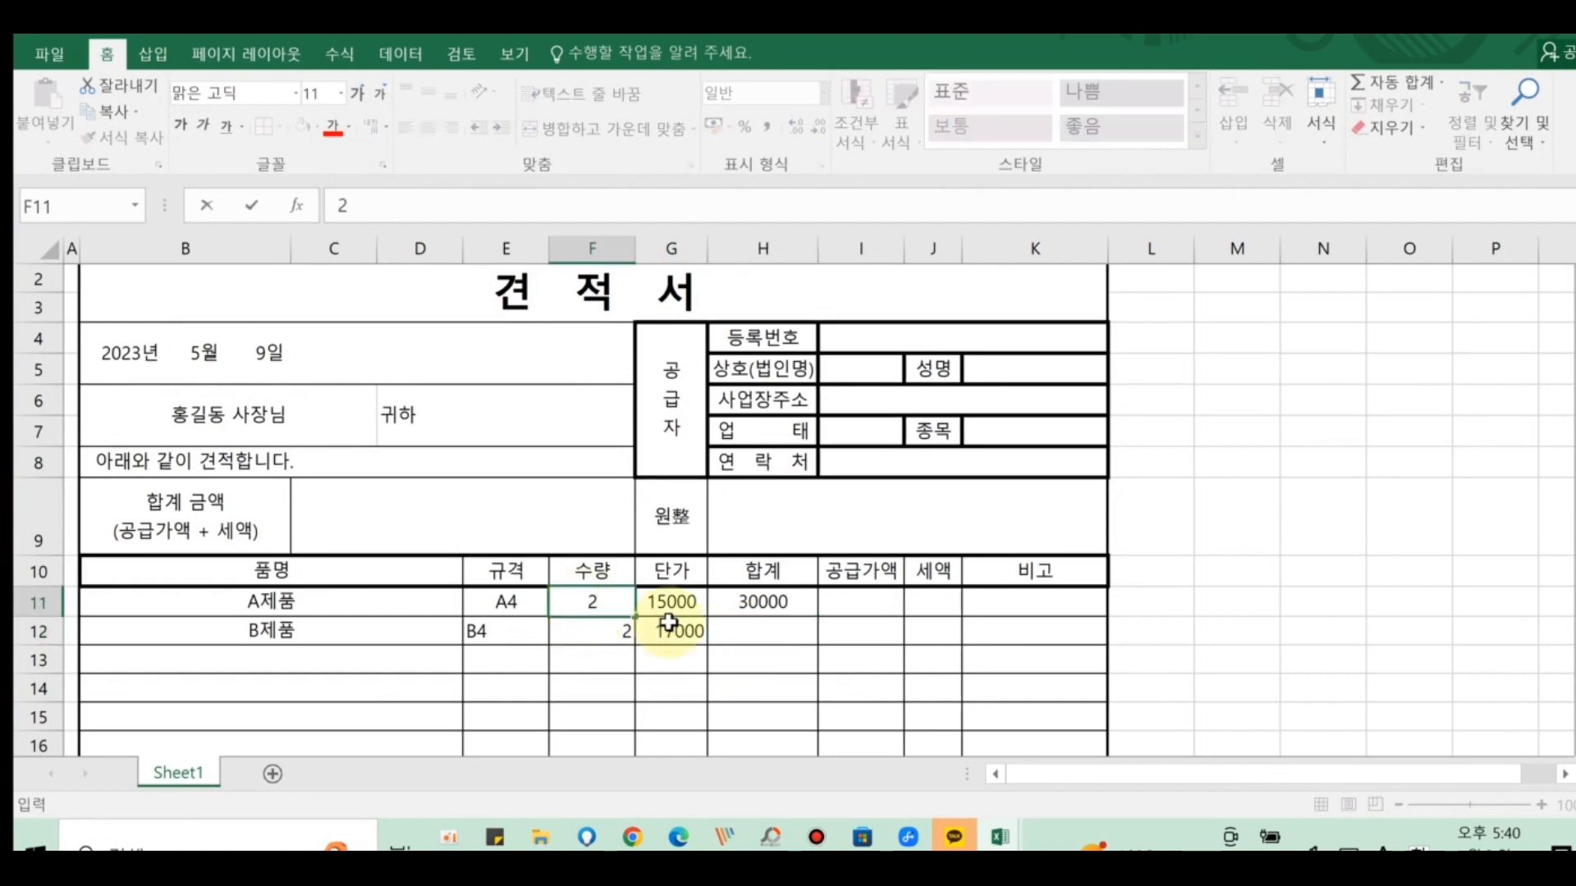
{"action": "key", "text": "Return"}
{"action": "left_click", "coordinate": [752, 604]}
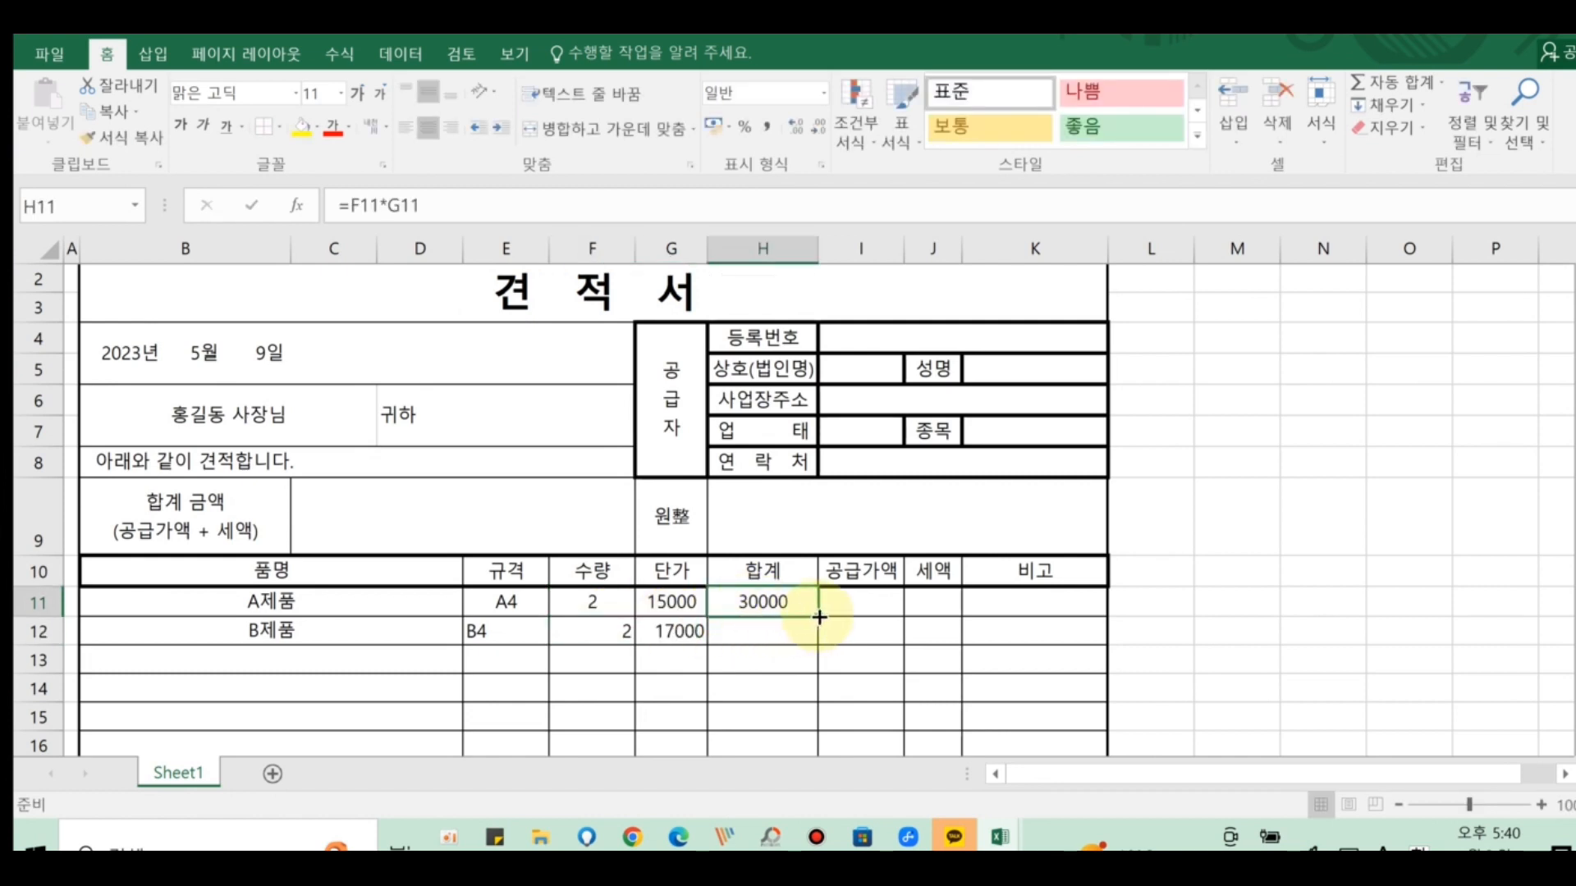
{"action": "left_click_drag", "start_coordinate": [819, 618], "coordinate": [816, 638]}
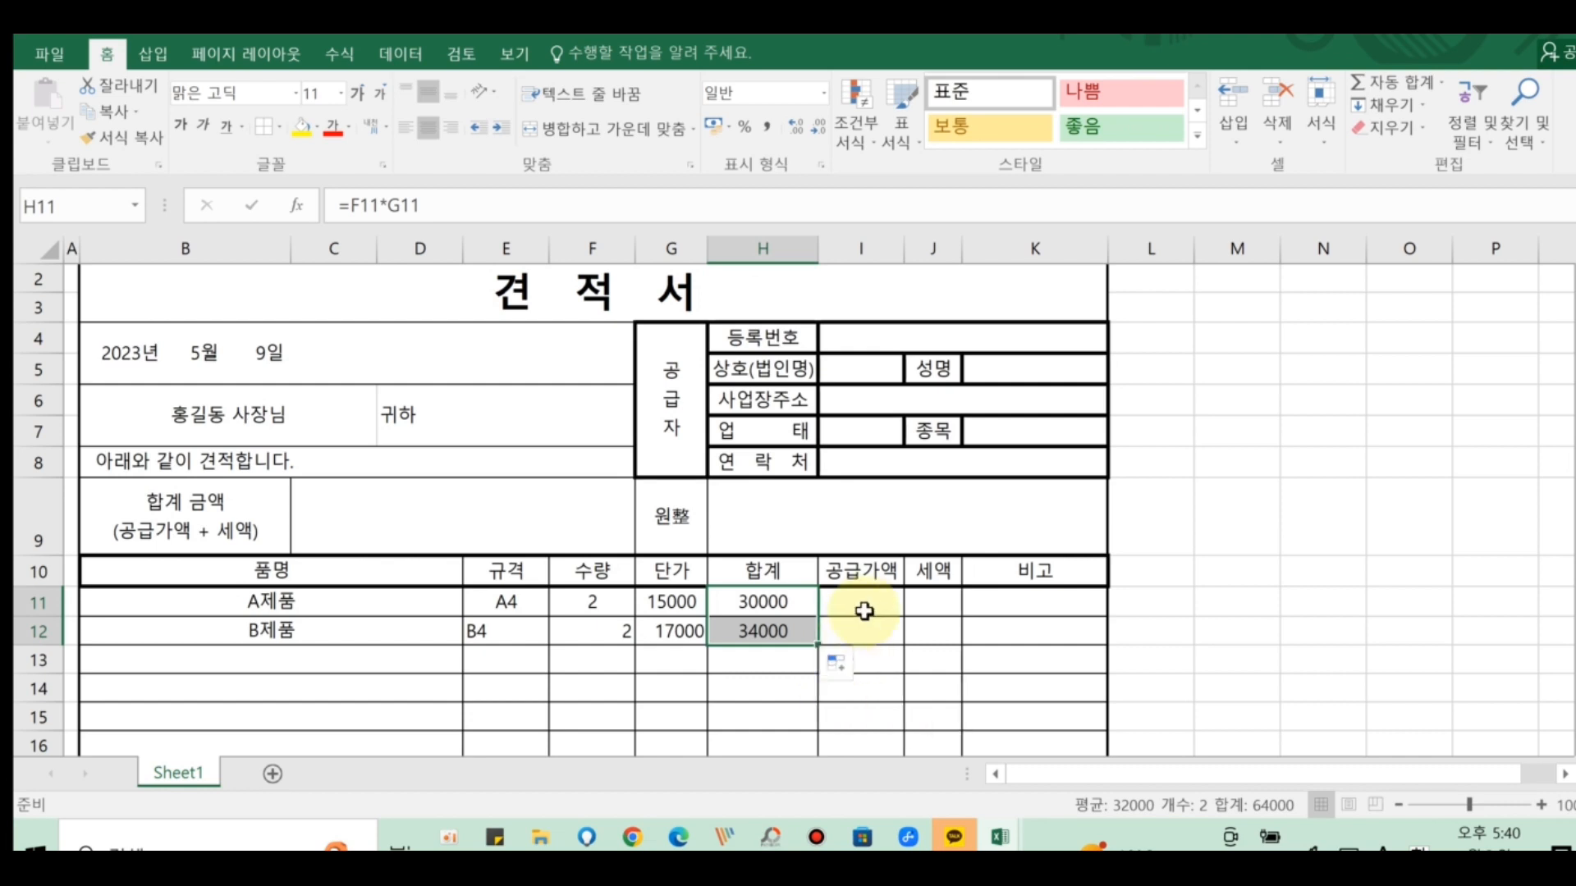
- Enter the example values 100, 10 and 110 in L11, M11 and N11 beside the form
{"action": "left_click", "coordinate": [1148, 604]}
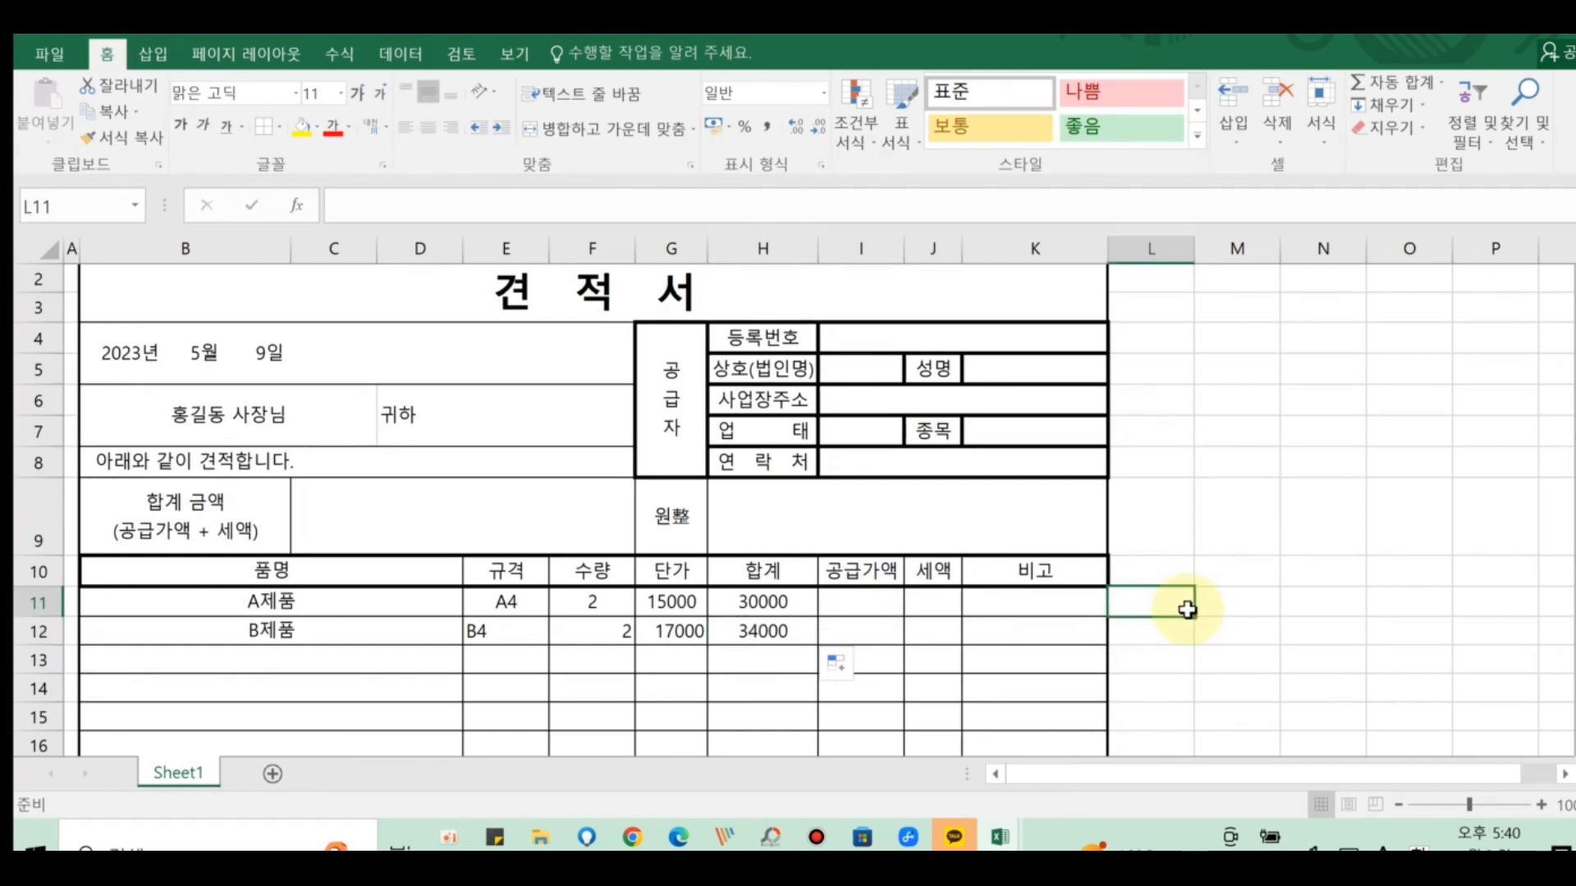
{"action": "type", "text": "100"}
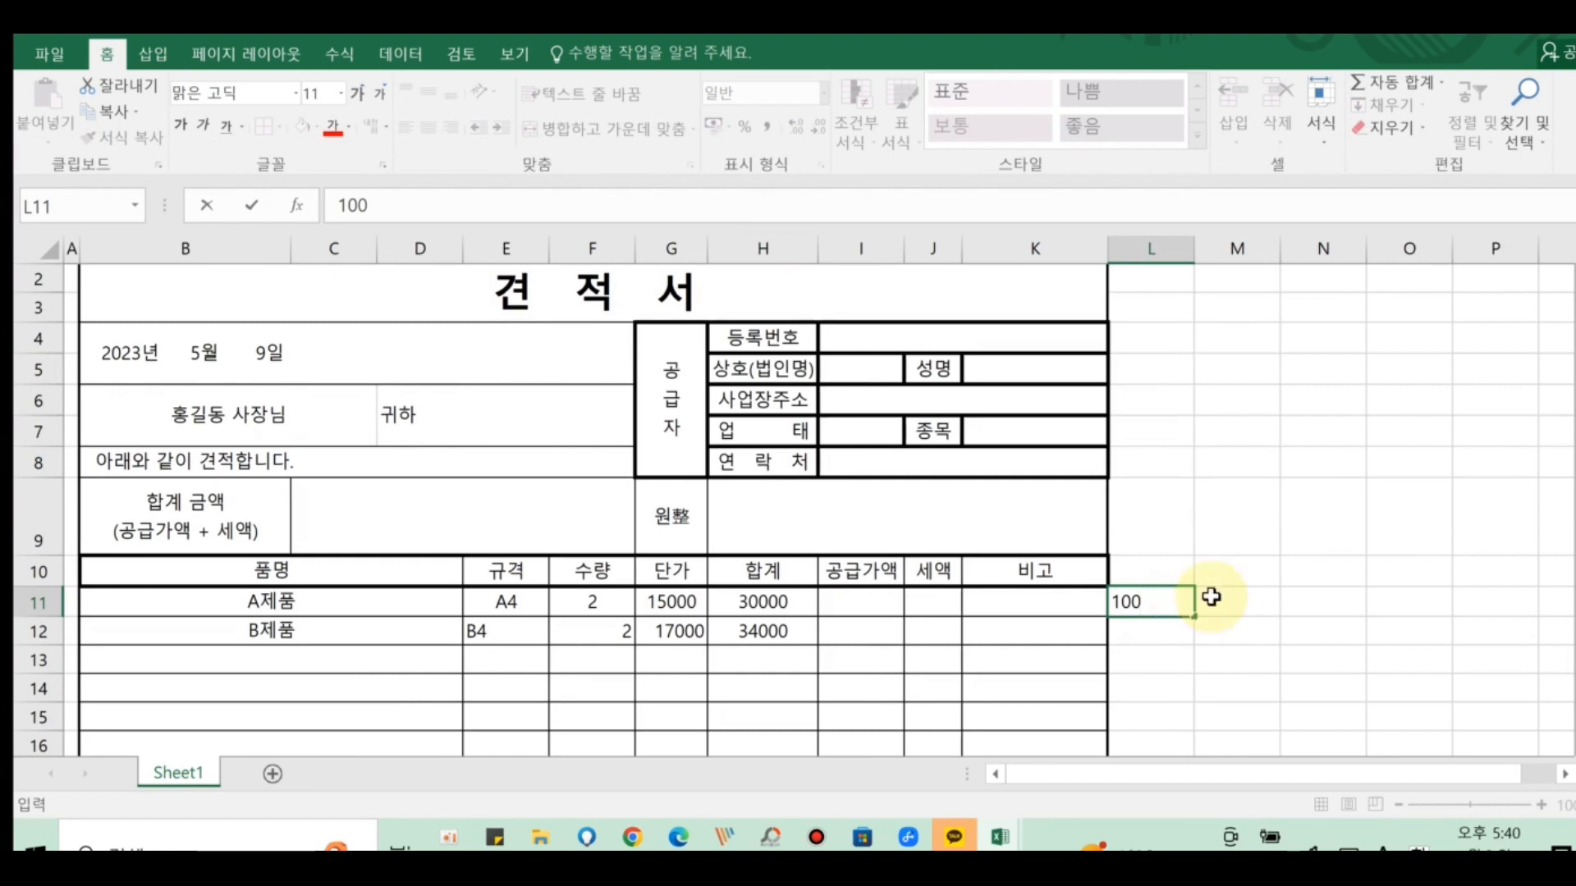
{"action": "left_click", "coordinate": [1241, 605]}
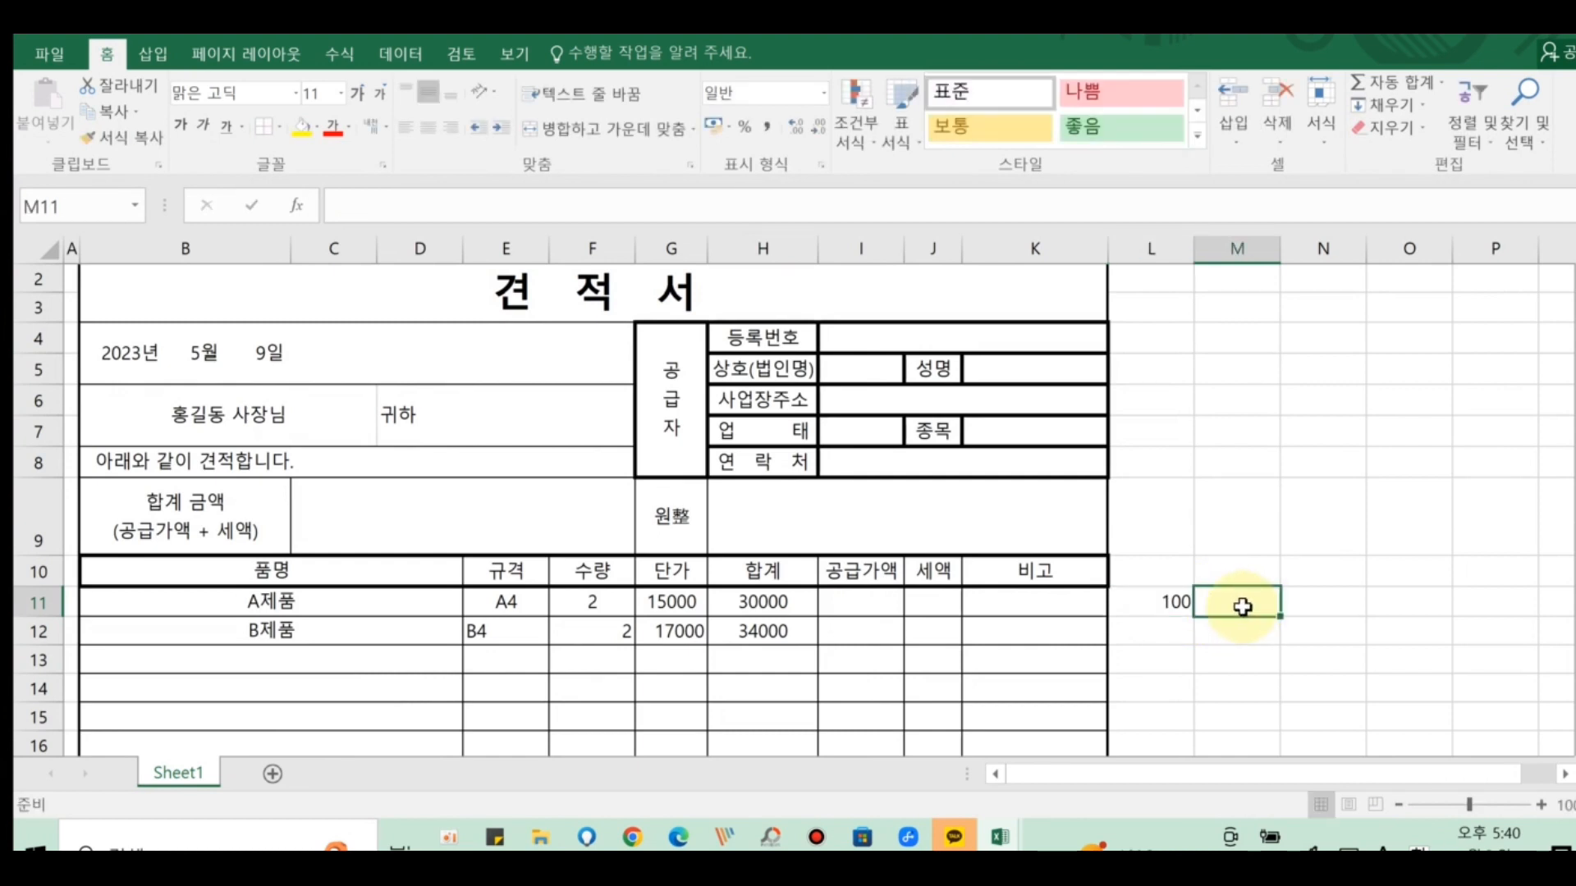
{"action": "double_click", "coordinate": [1242, 607]}
{"action": "type", "text": "10"}
{"action": "left_click", "coordinate": [1330, 601]}
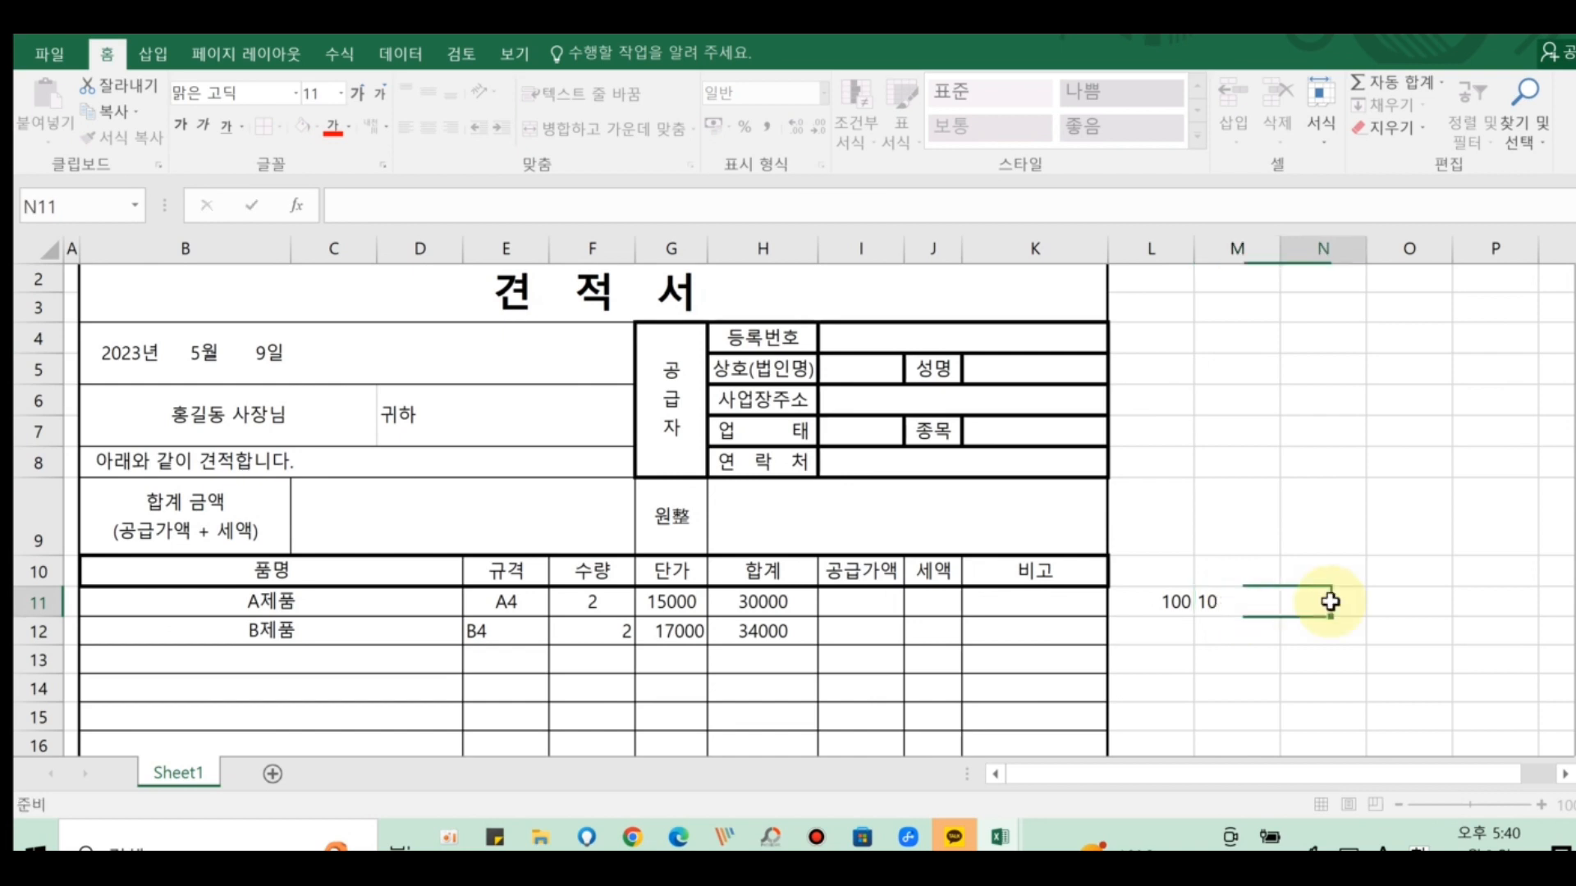
{"action": "double_click", "coordinate": [1338, 609]}
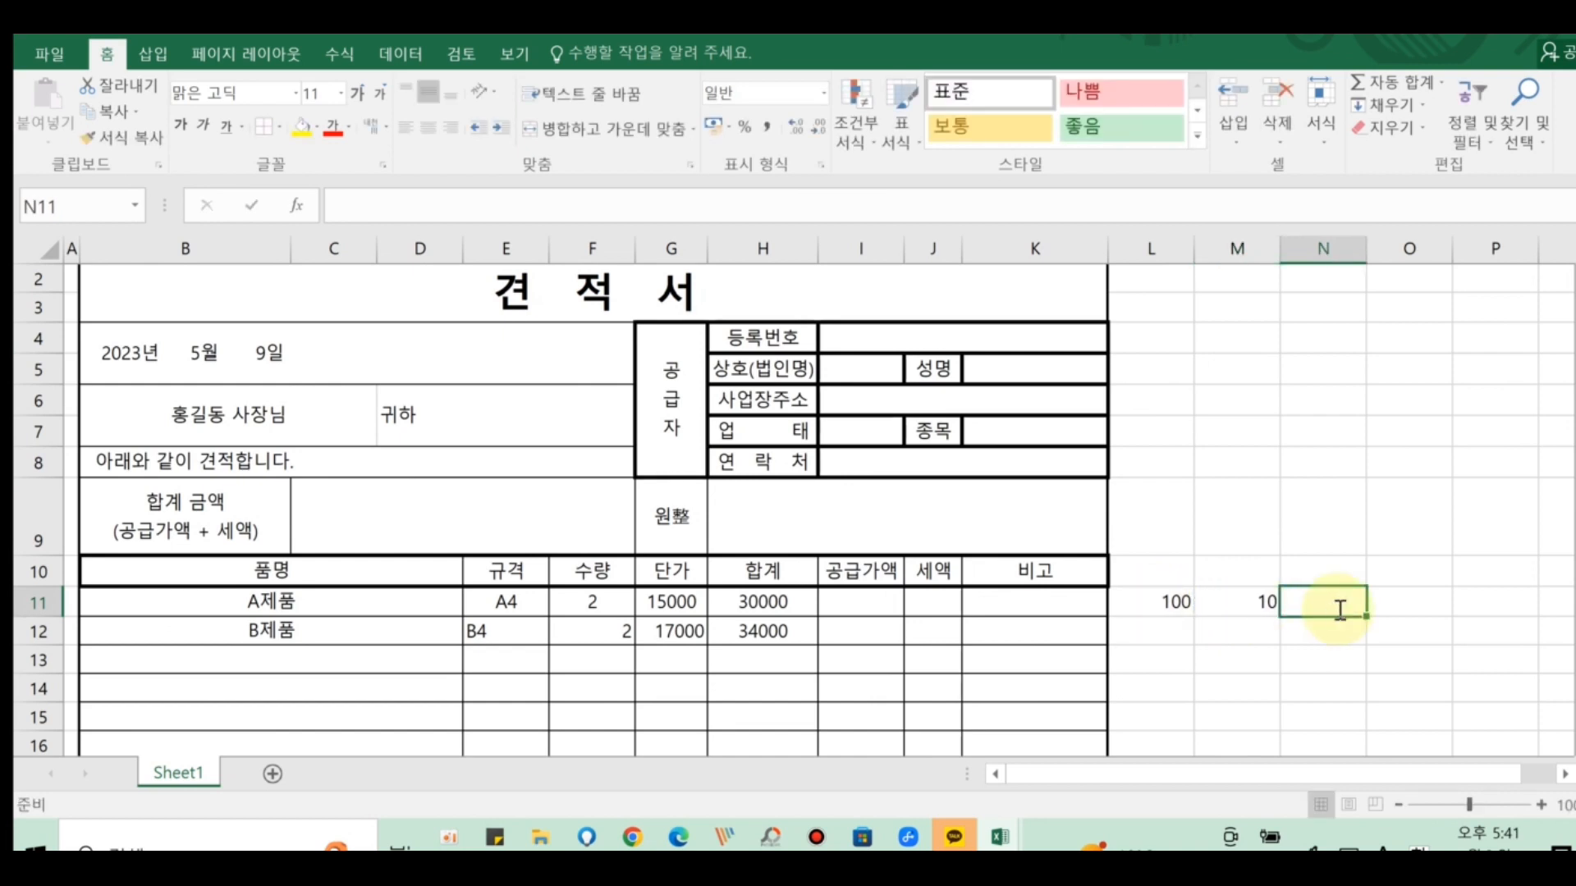
{"action": "type", "text": "110"}
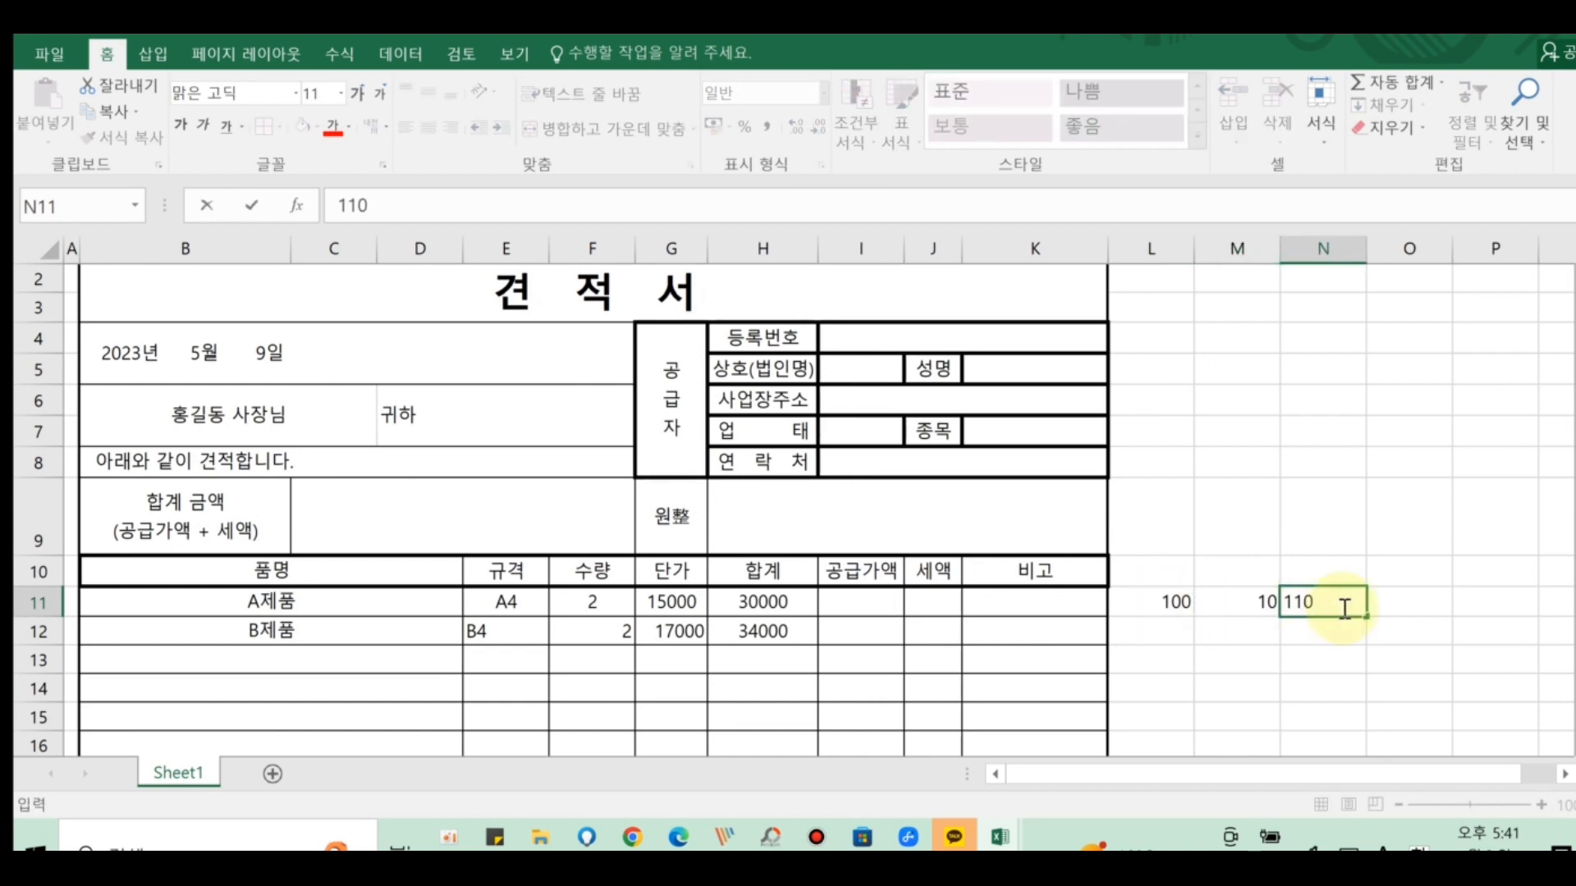
{"action": "left_click", "coordinate": [1323, 654]}
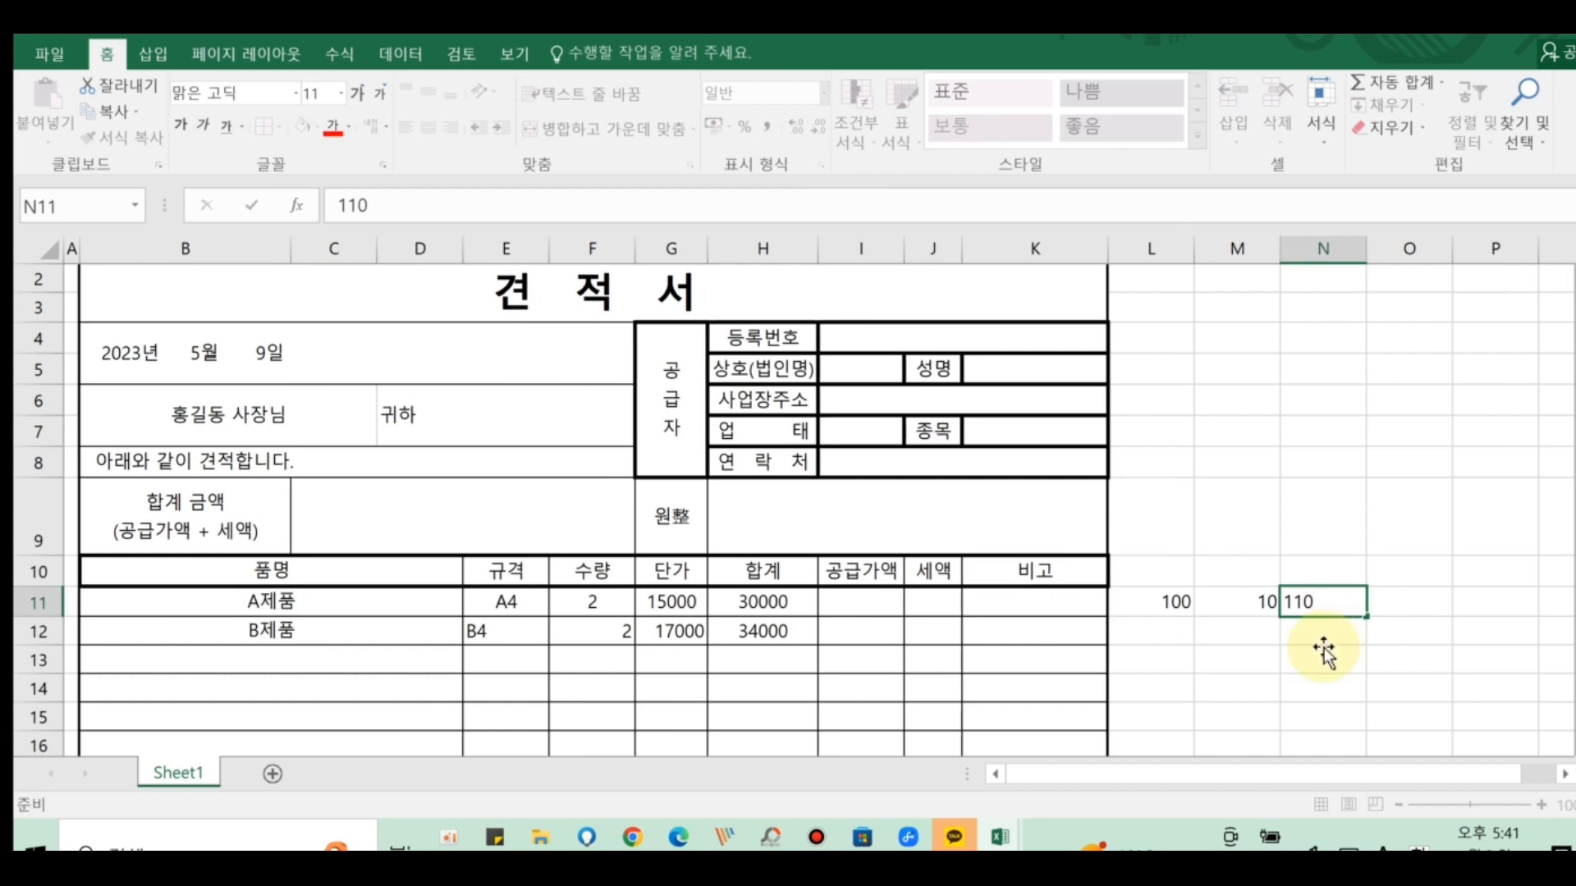
- Try to calculate the 공급가액 for A제품 in I11 with the formula =H12/1.1
{"action": "left_click", "coordinate": [847, 605]}
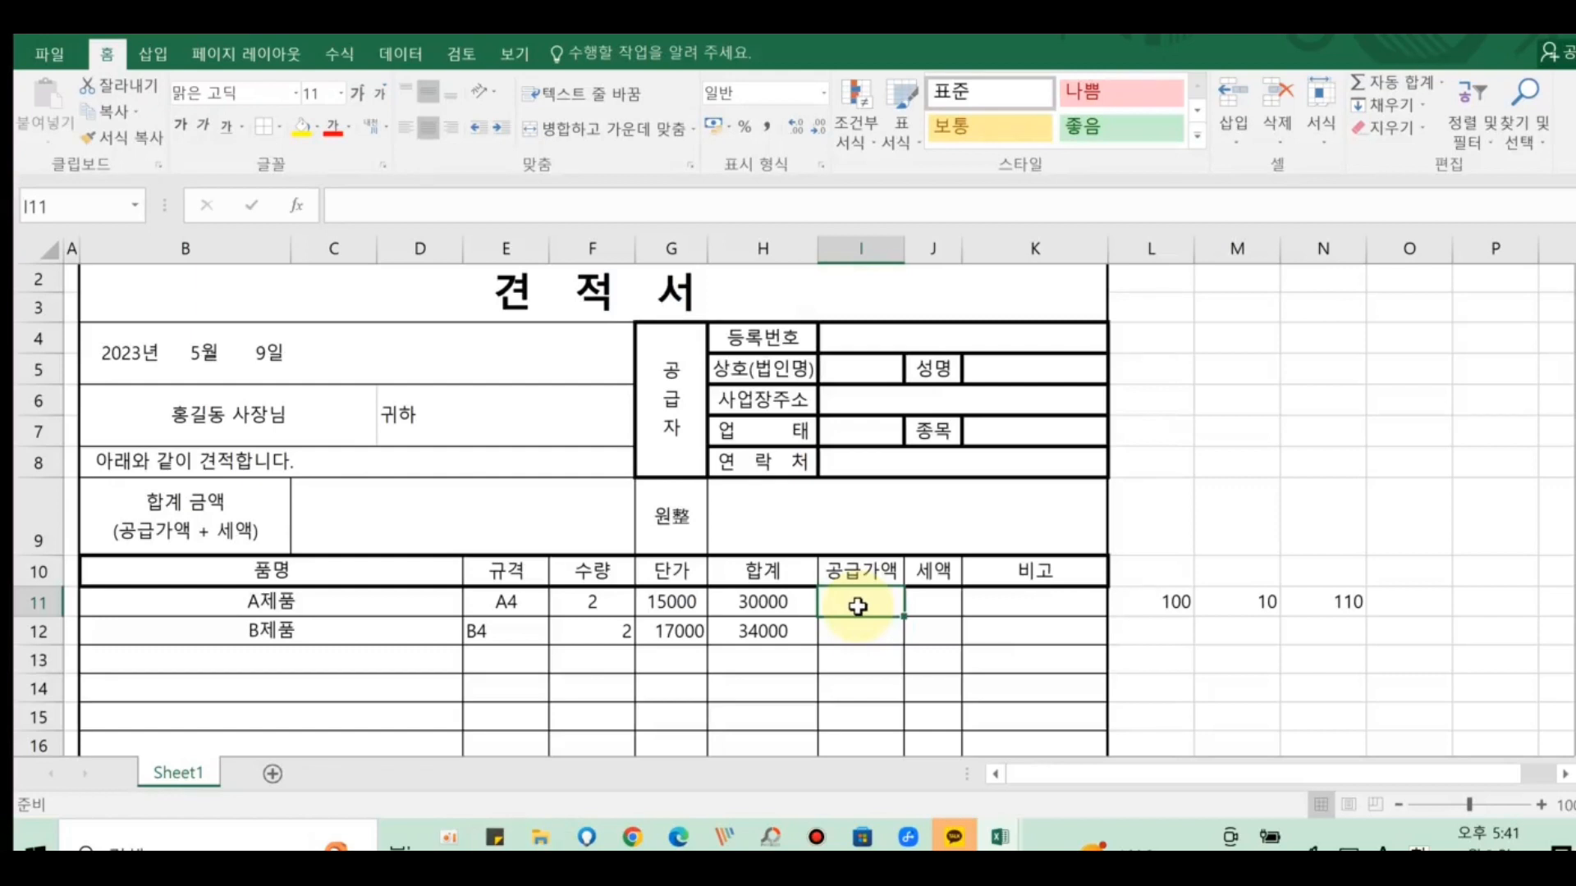
{"action": "type", "text": "="}
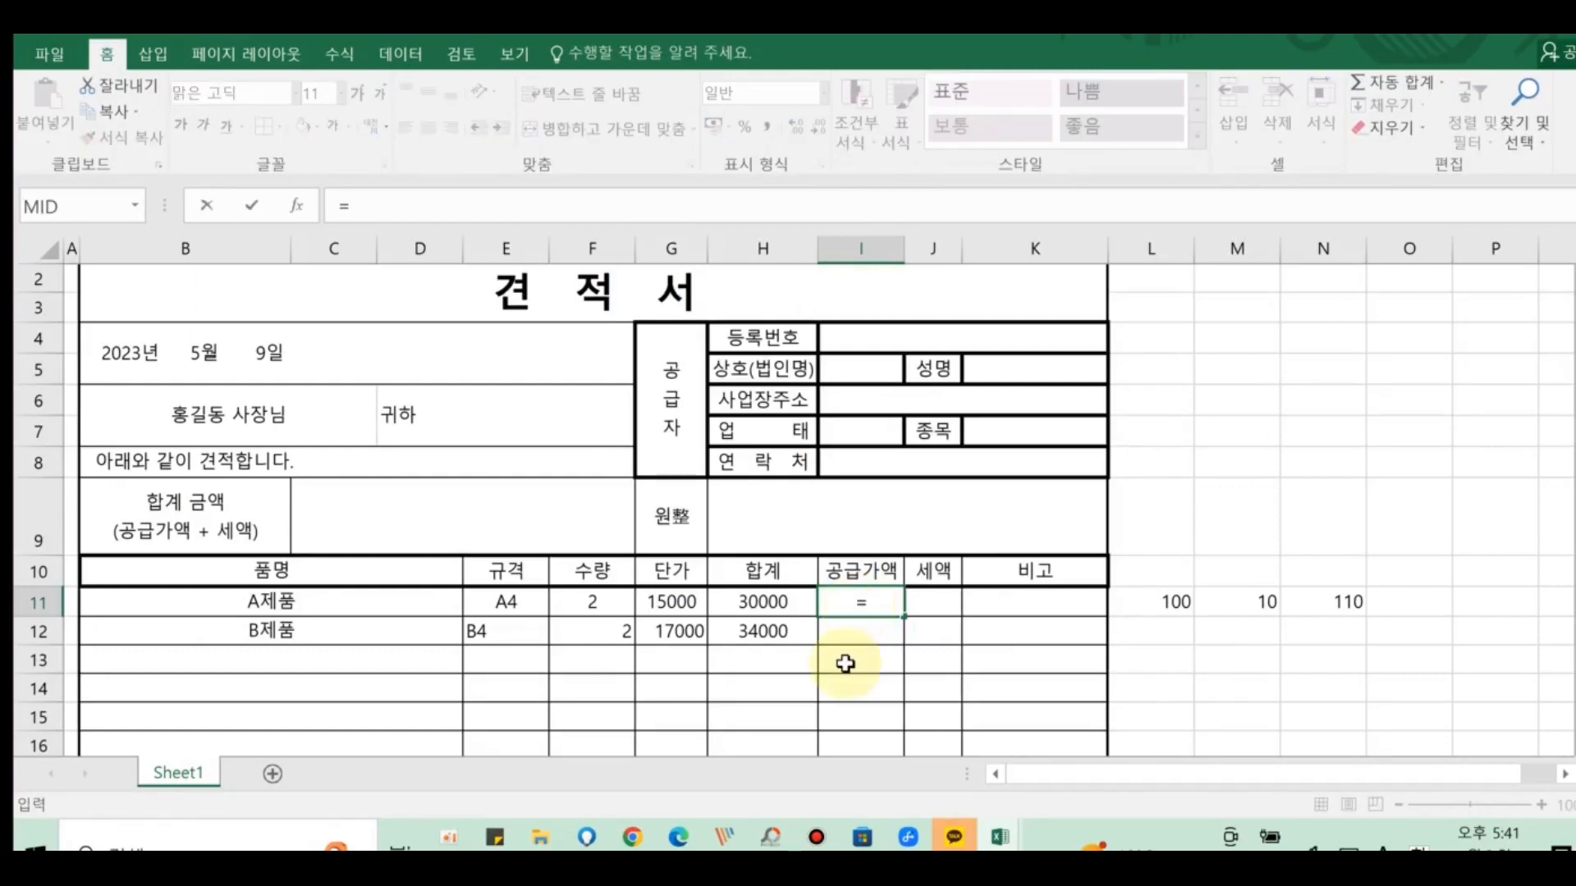
{"action": "left_click", "coordinate": [736, 605]}
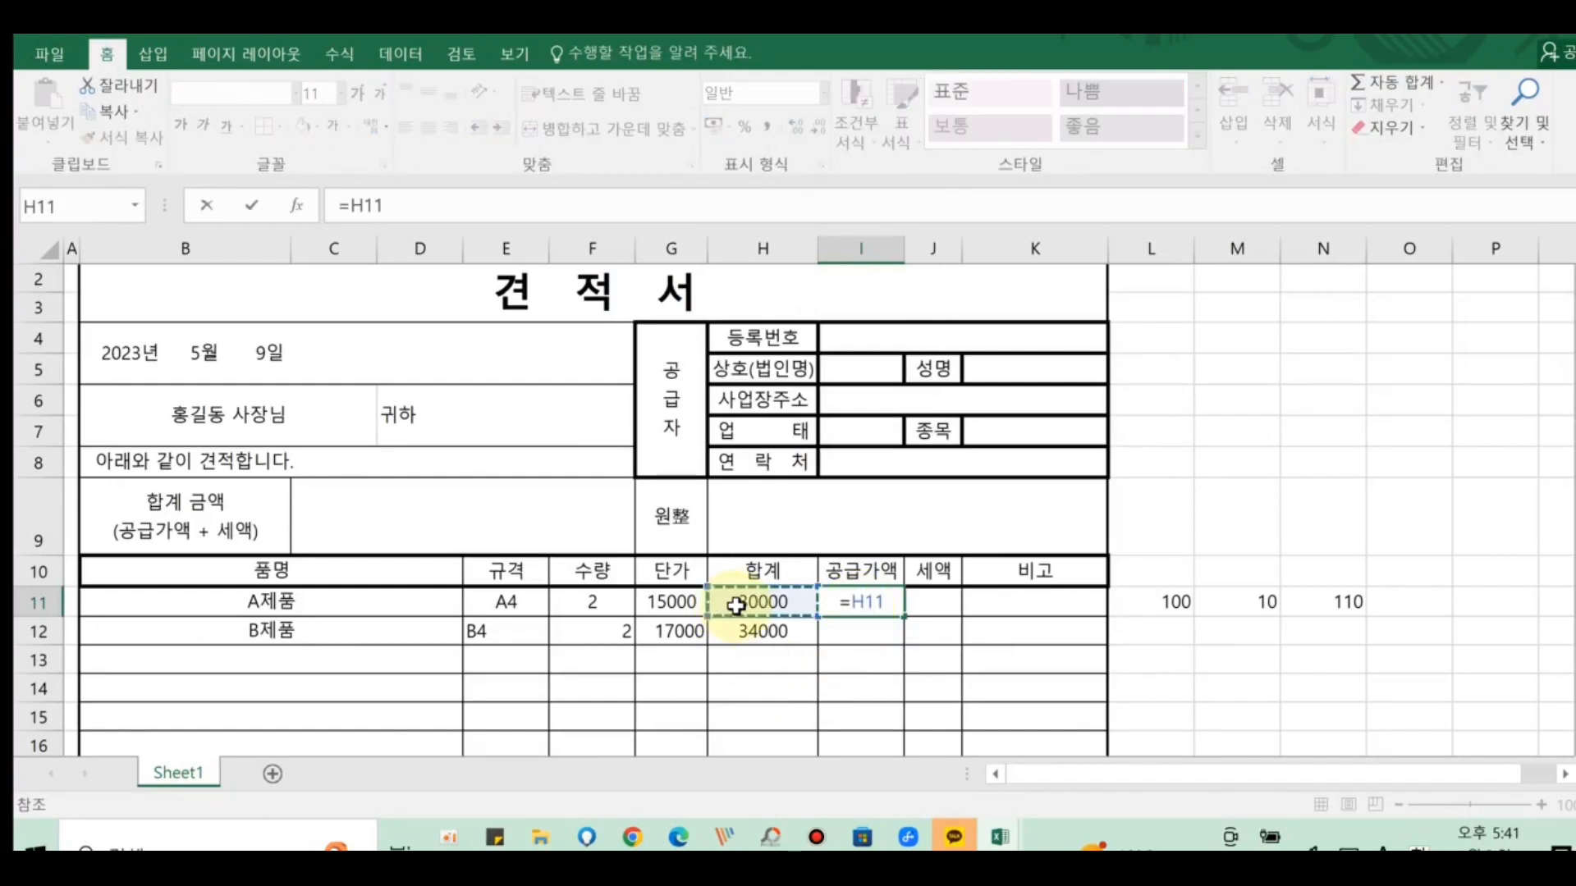
{"action": "left_click", "coordinate": [749, 632]}
{"action": "type", "text": "/"}
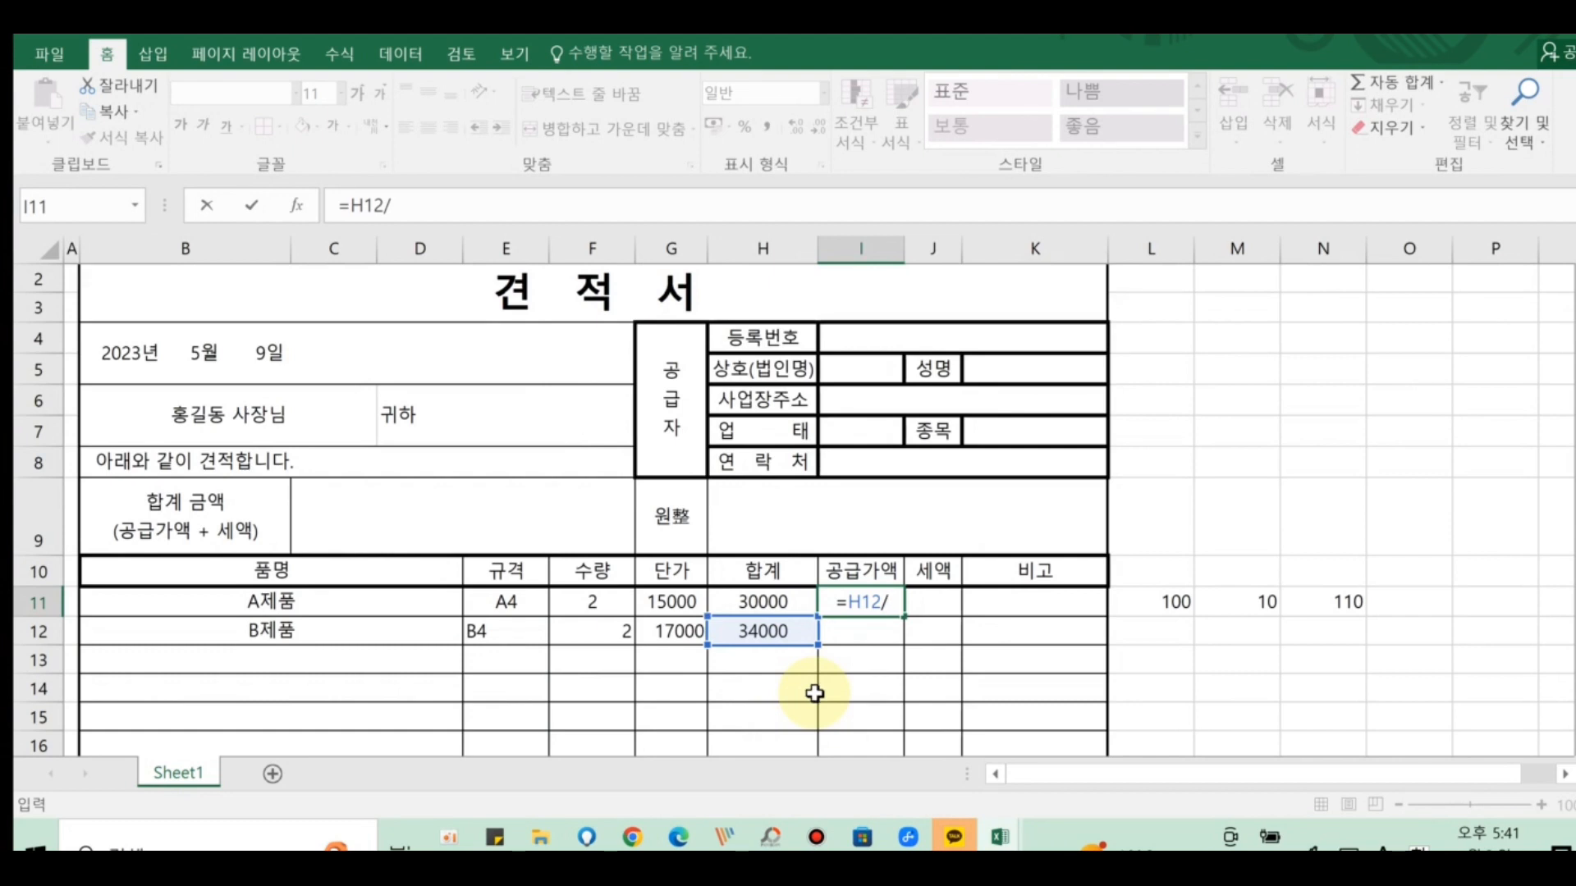
{"action": "type", "text": "1.1"}
{"action": "key", "text": "Return"}
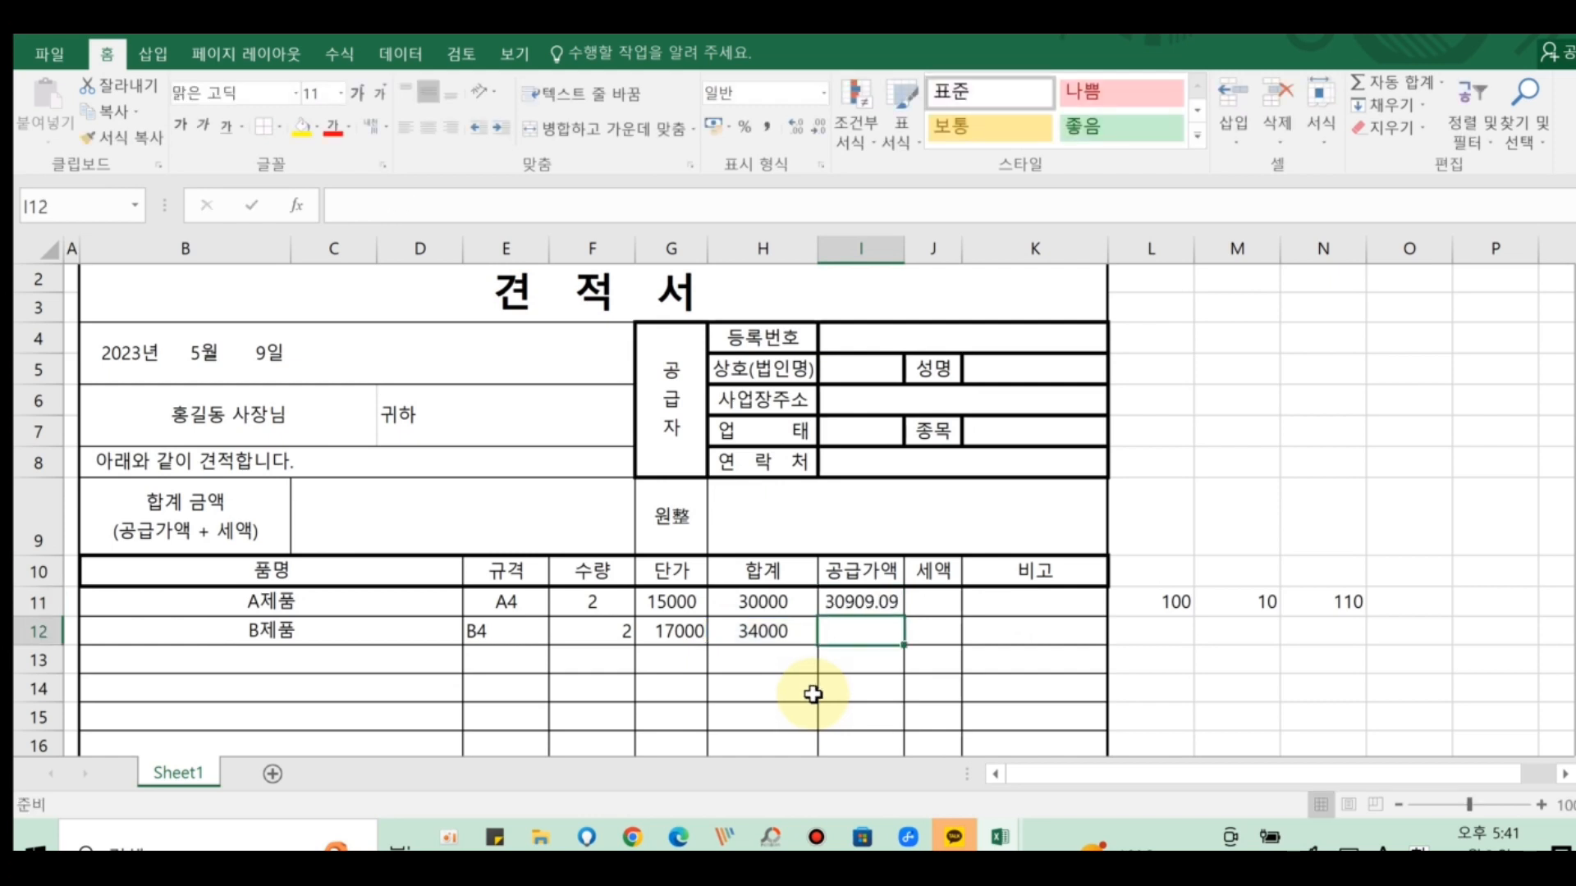
- Change the example value in M11 to 0
{"action": "left_click", "coordinate": [1202, 602]}
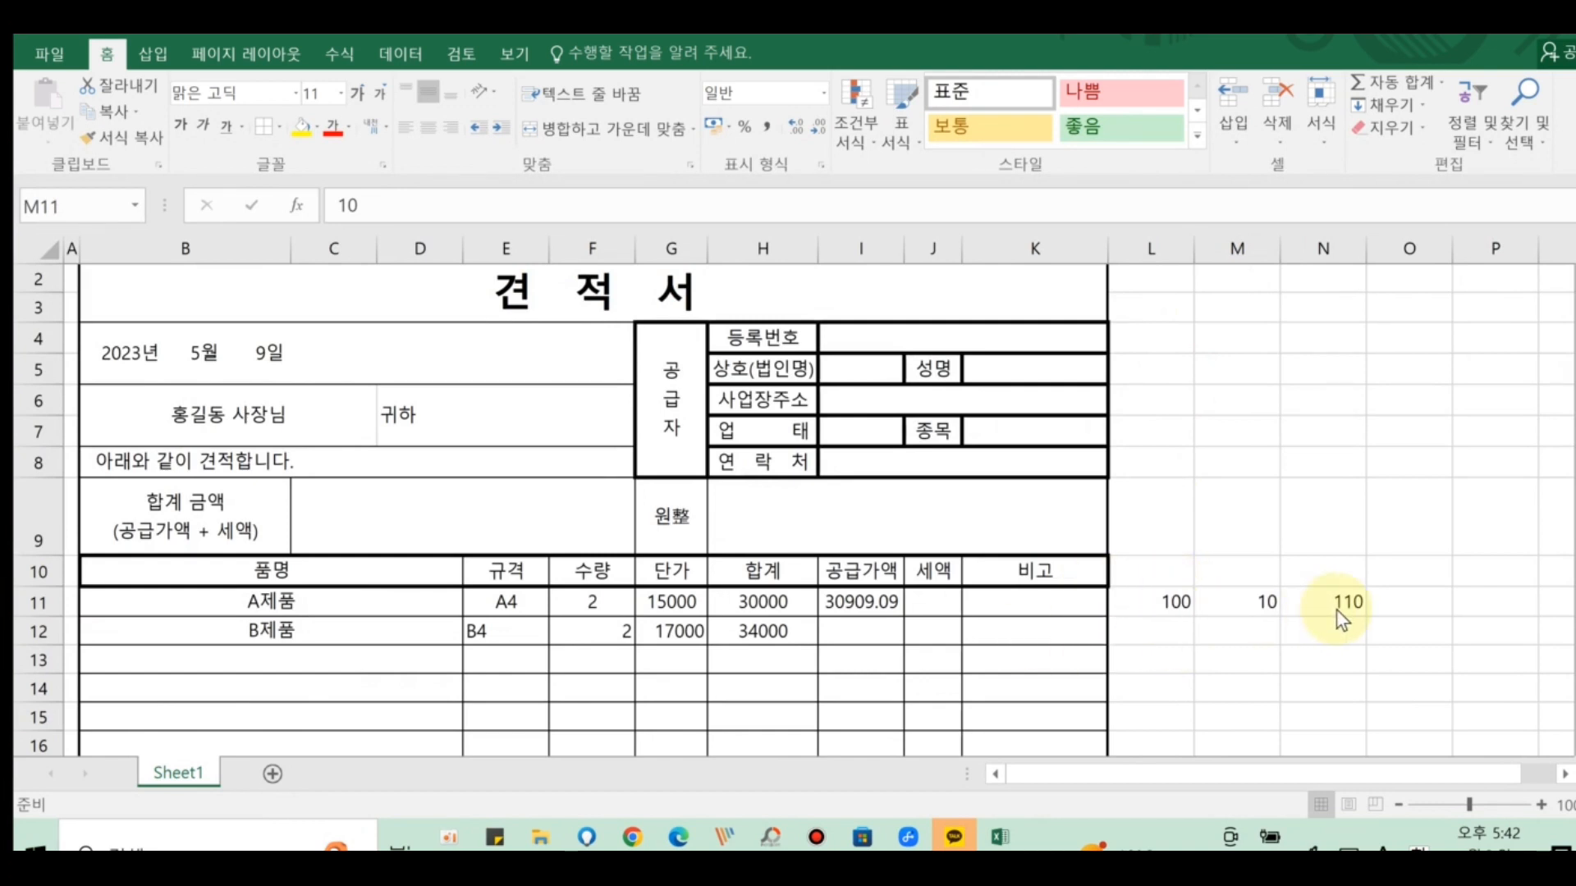
{"action": "left_click", "coordinate": [846, 604]}
{"action": "key", "text": "F2"}
{"action": "key", "text": "Home"}
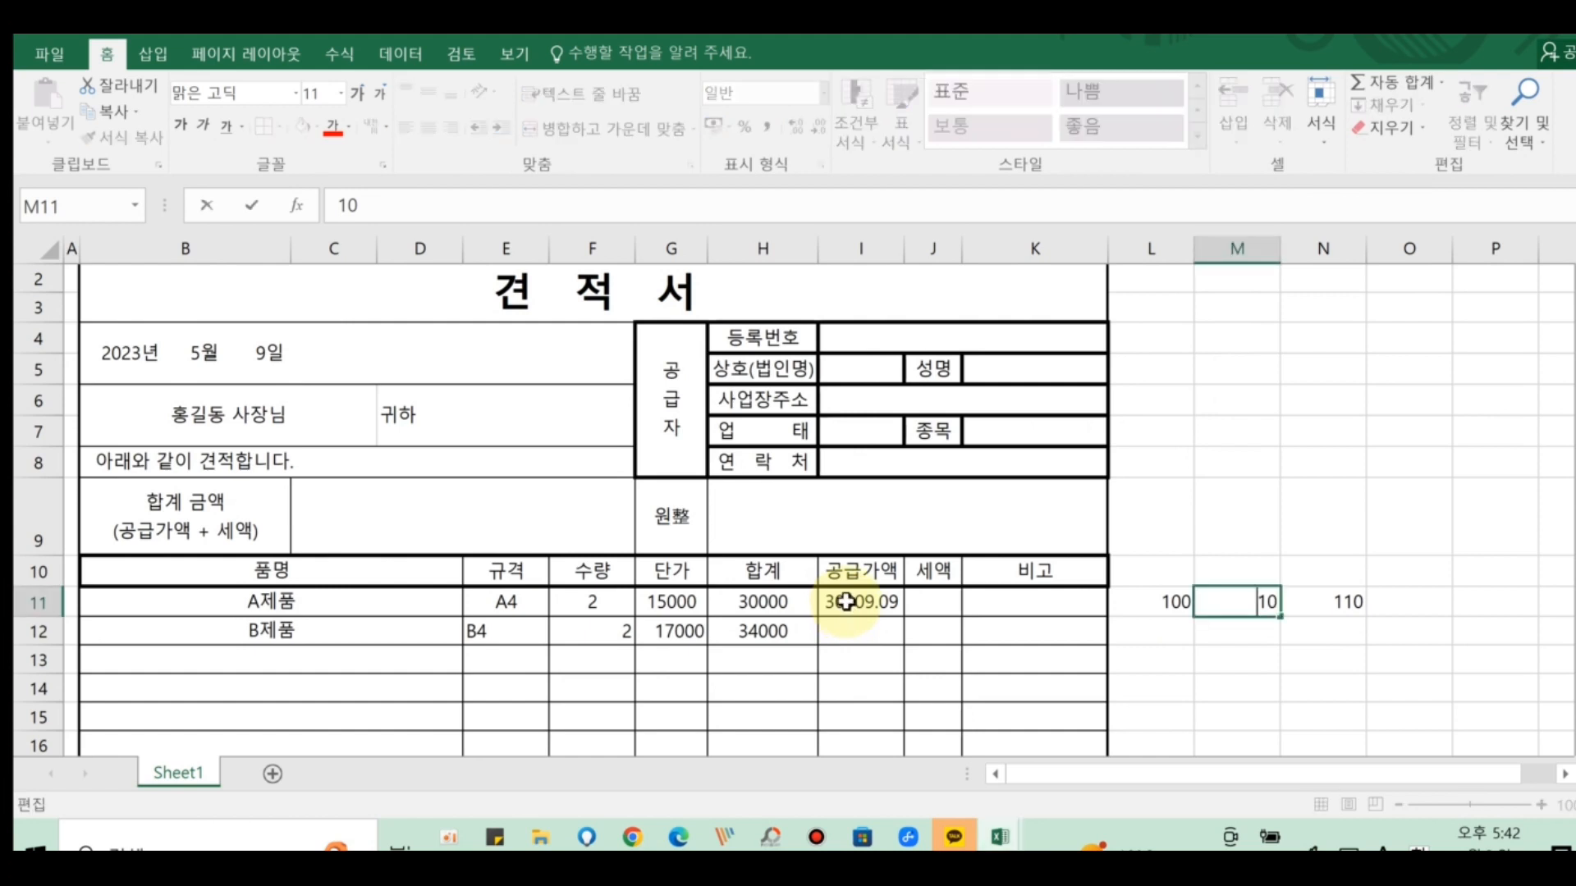
{"action": "key", "text": "Delete"}
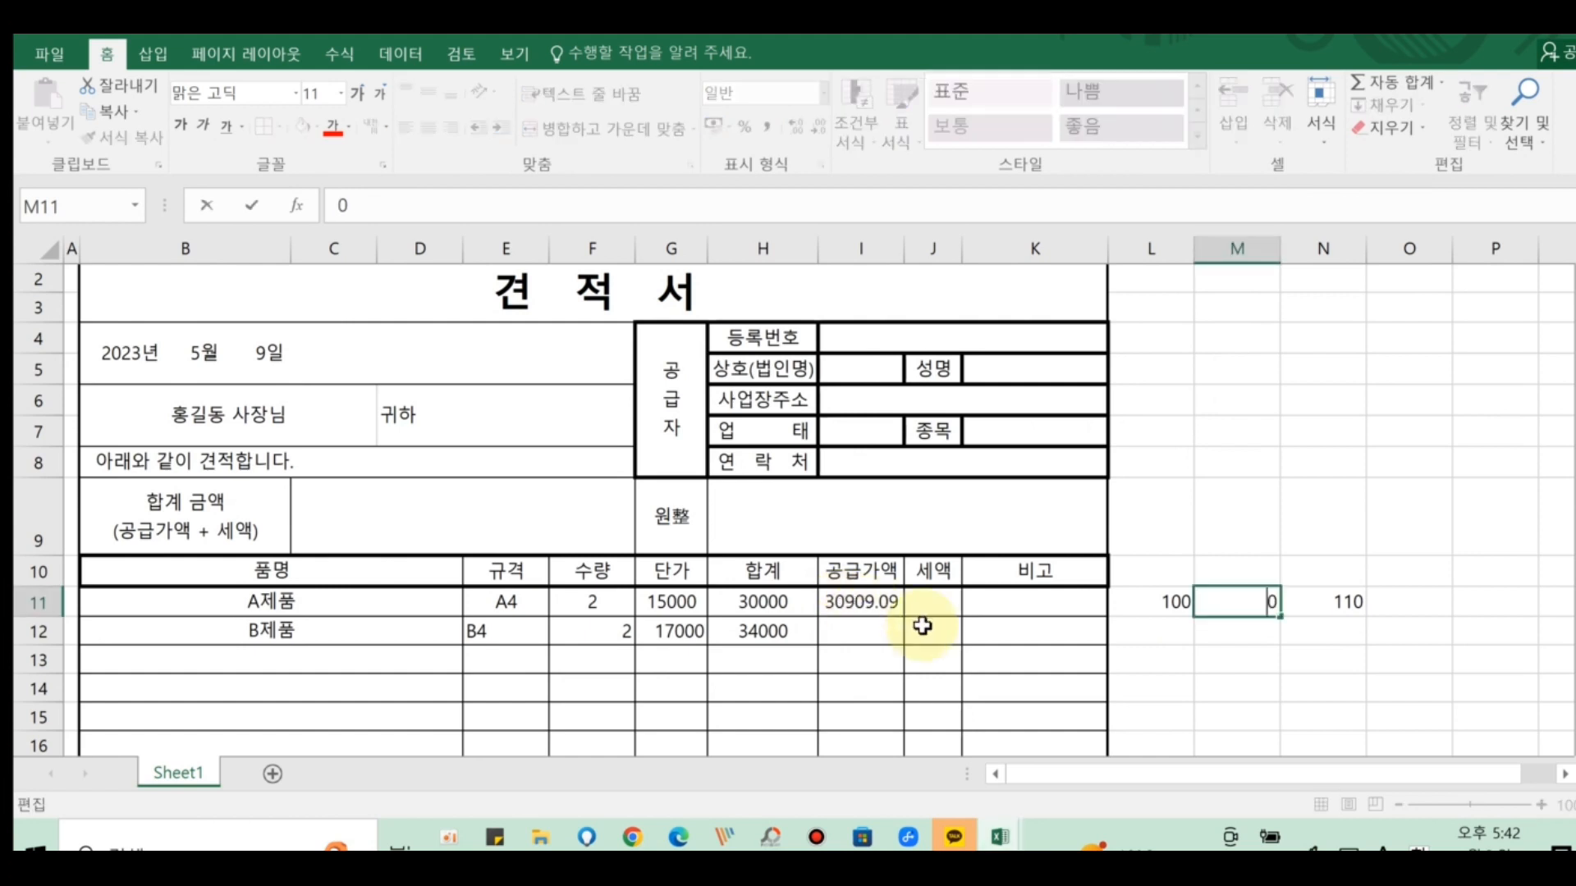
- Clear I11 and calculate the 공급가액 for A제품 there with the formula =H11/1.1
{"action": "left_click", "coordinate": [856, 605]}
{"action": "key", "text": "Delete"}
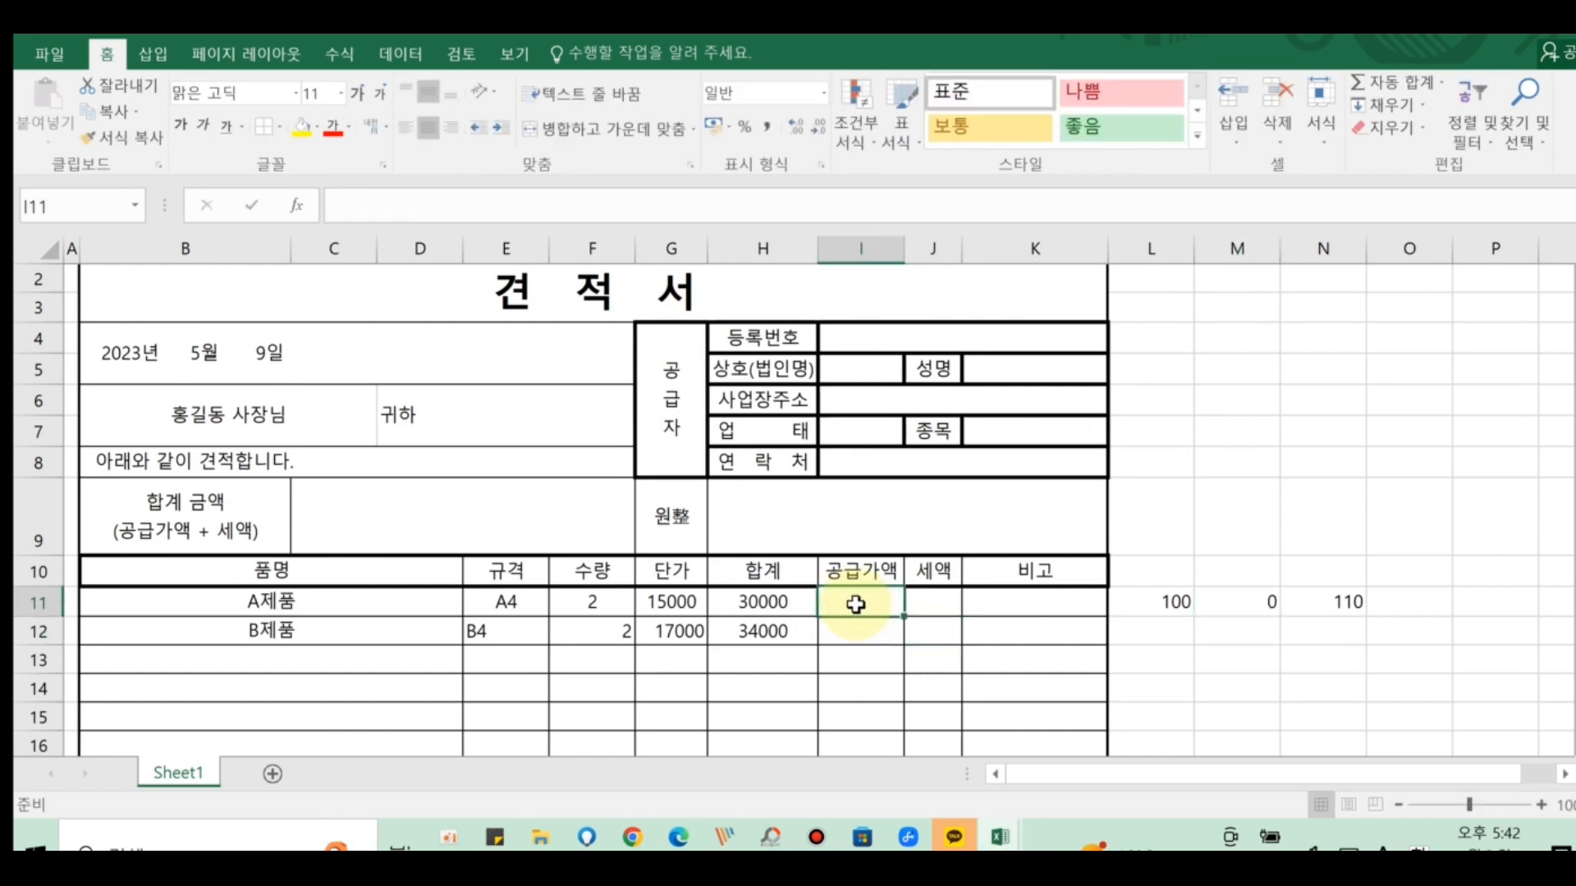
{"action": "type", "text": "="}
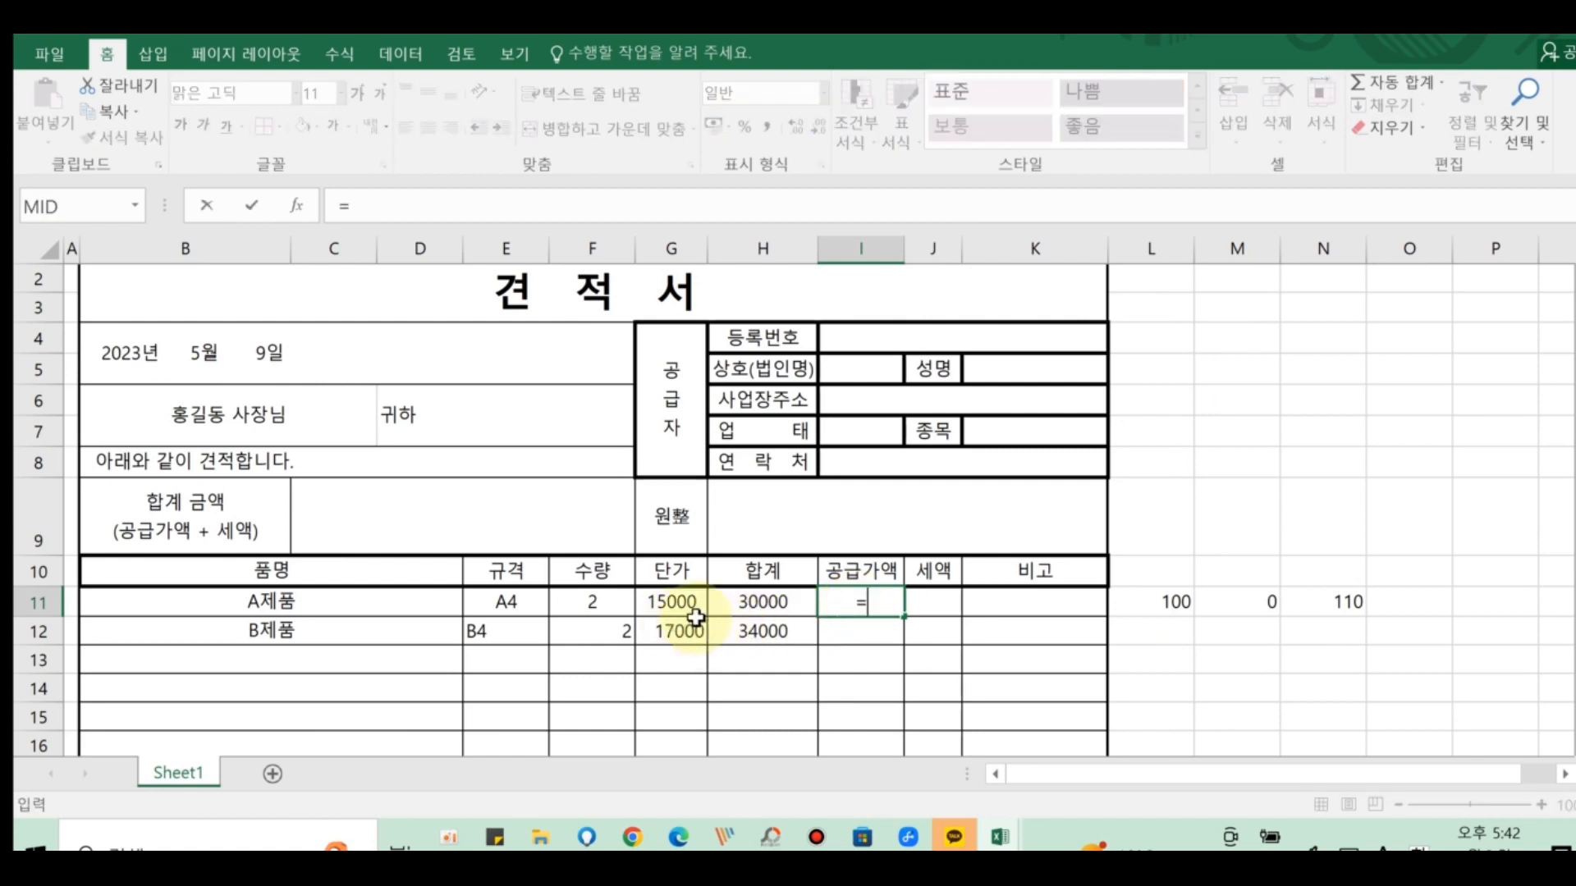
{"action": "left_click", "coordinate": [759, 605]}
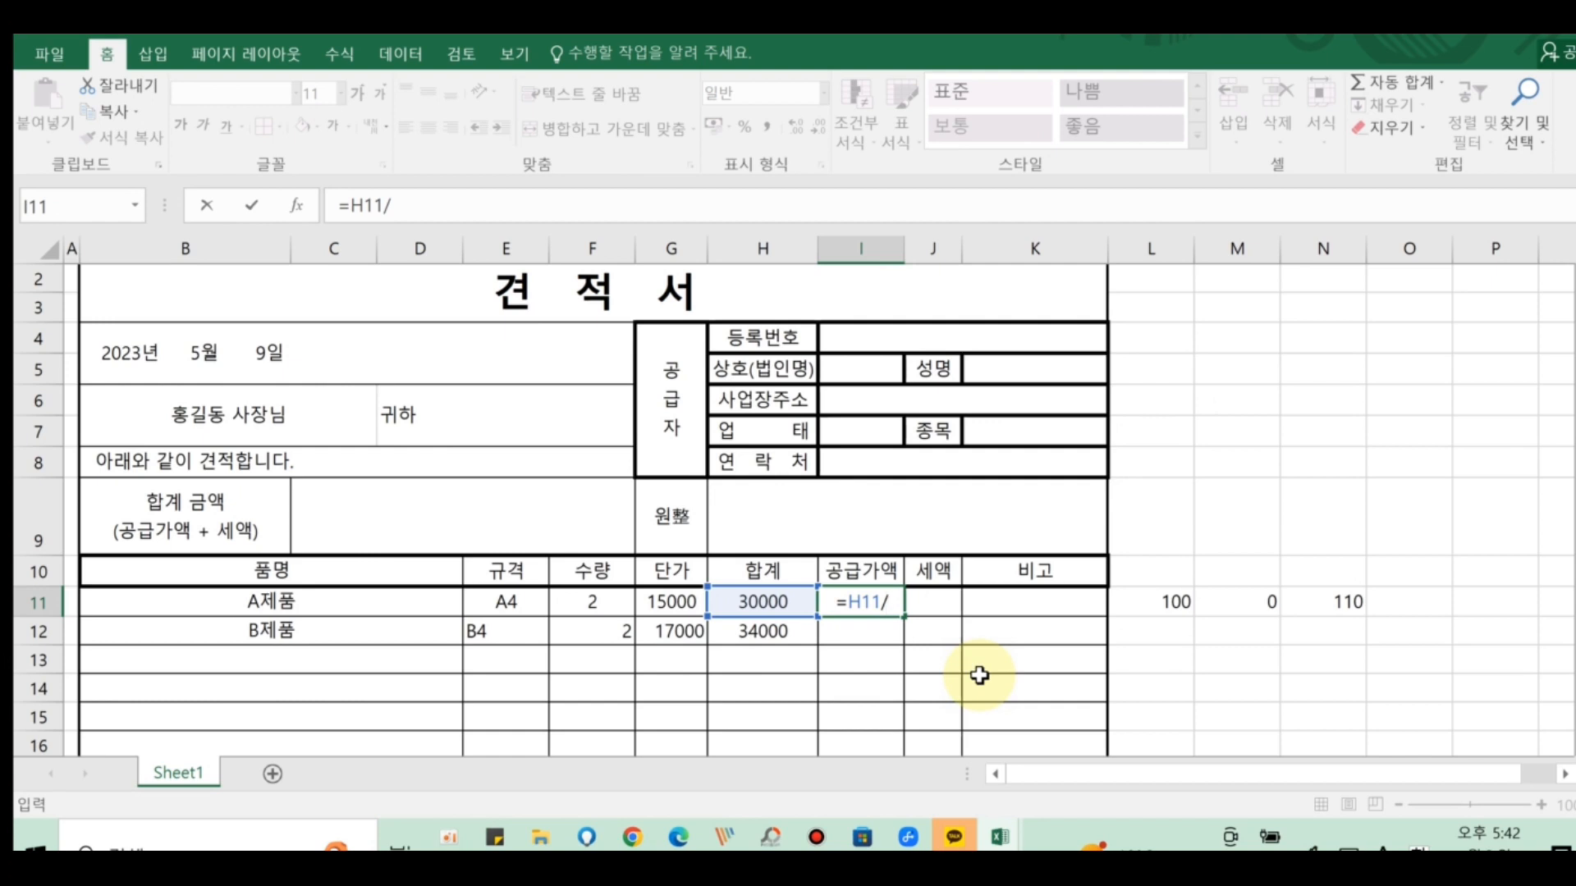
{"action": "type", "text": "1.1"}
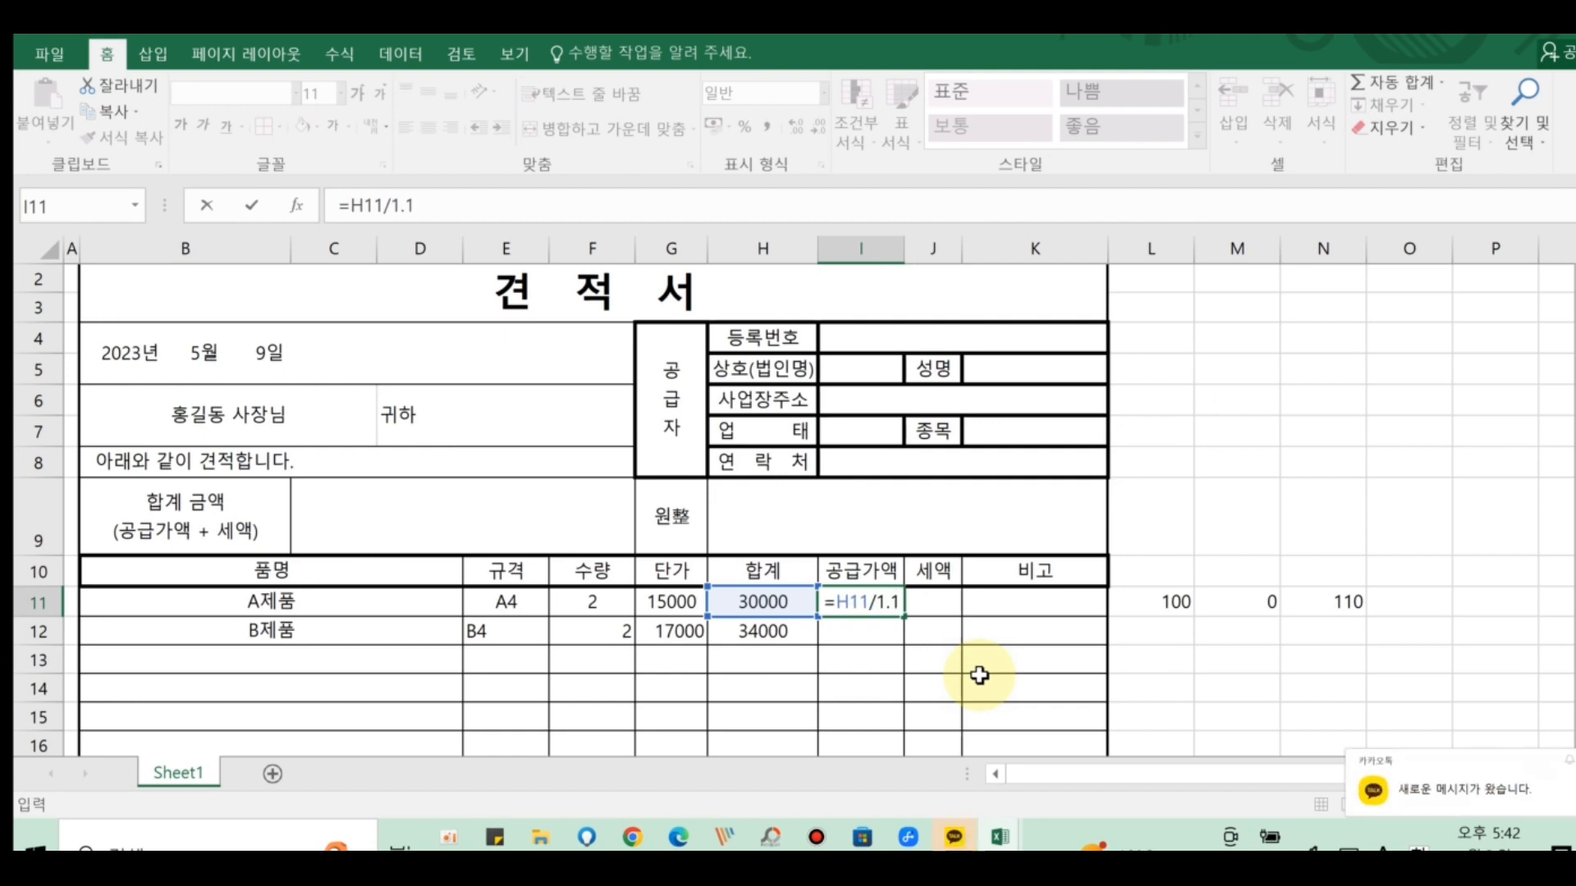
{"action": "key", "text": "Return"}
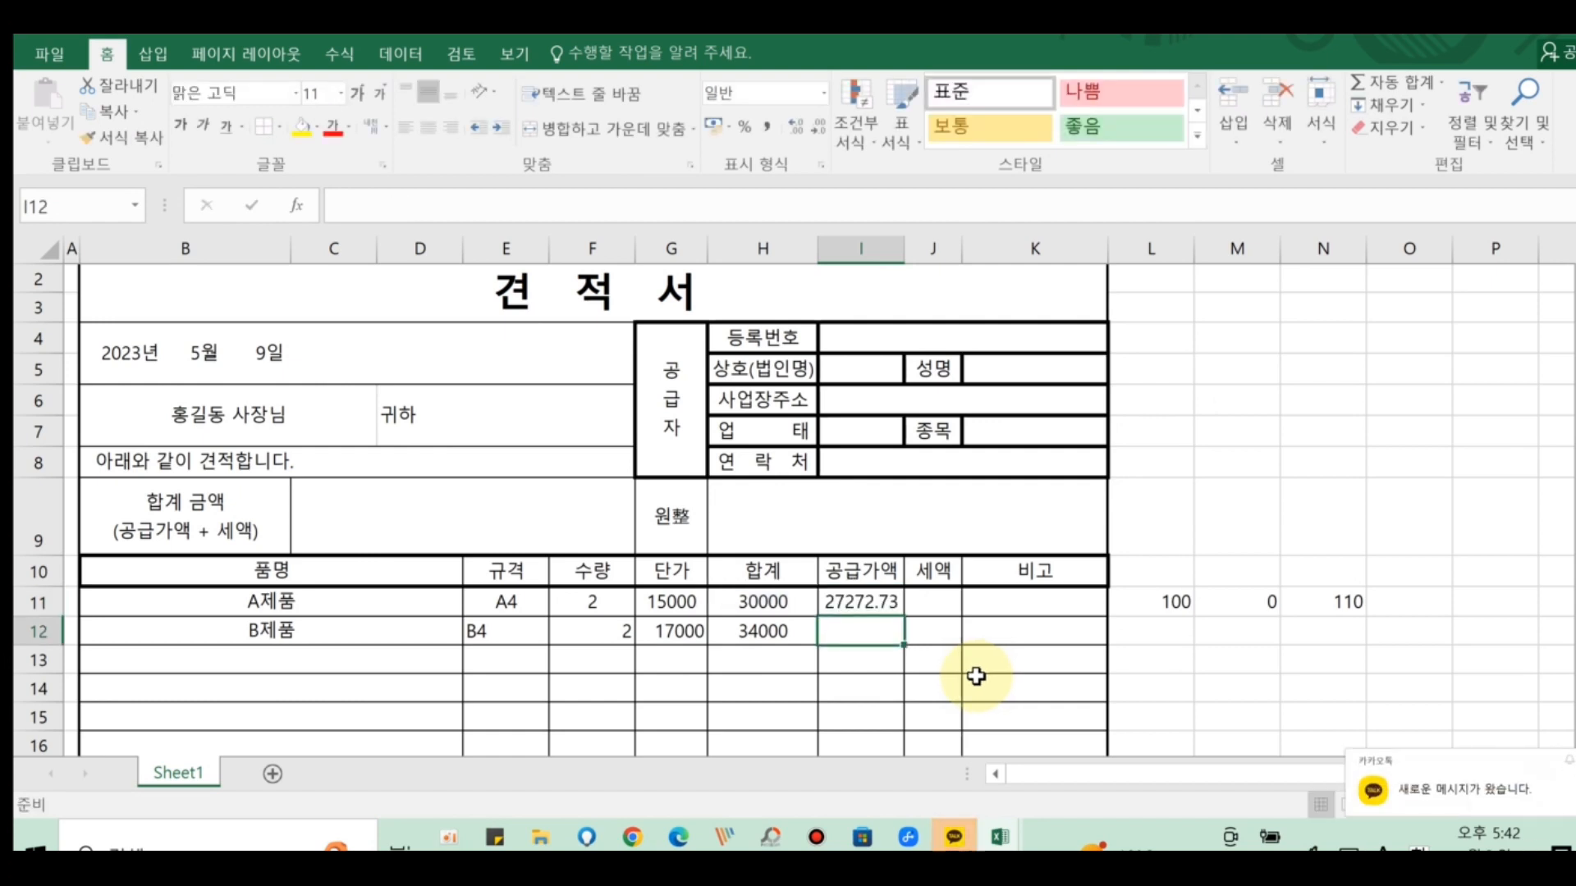
- Calculate the 세액 for A제품 in J11 with the formula =I11*0.1
{"action": "left_click", "coordinate": [938, 608]}
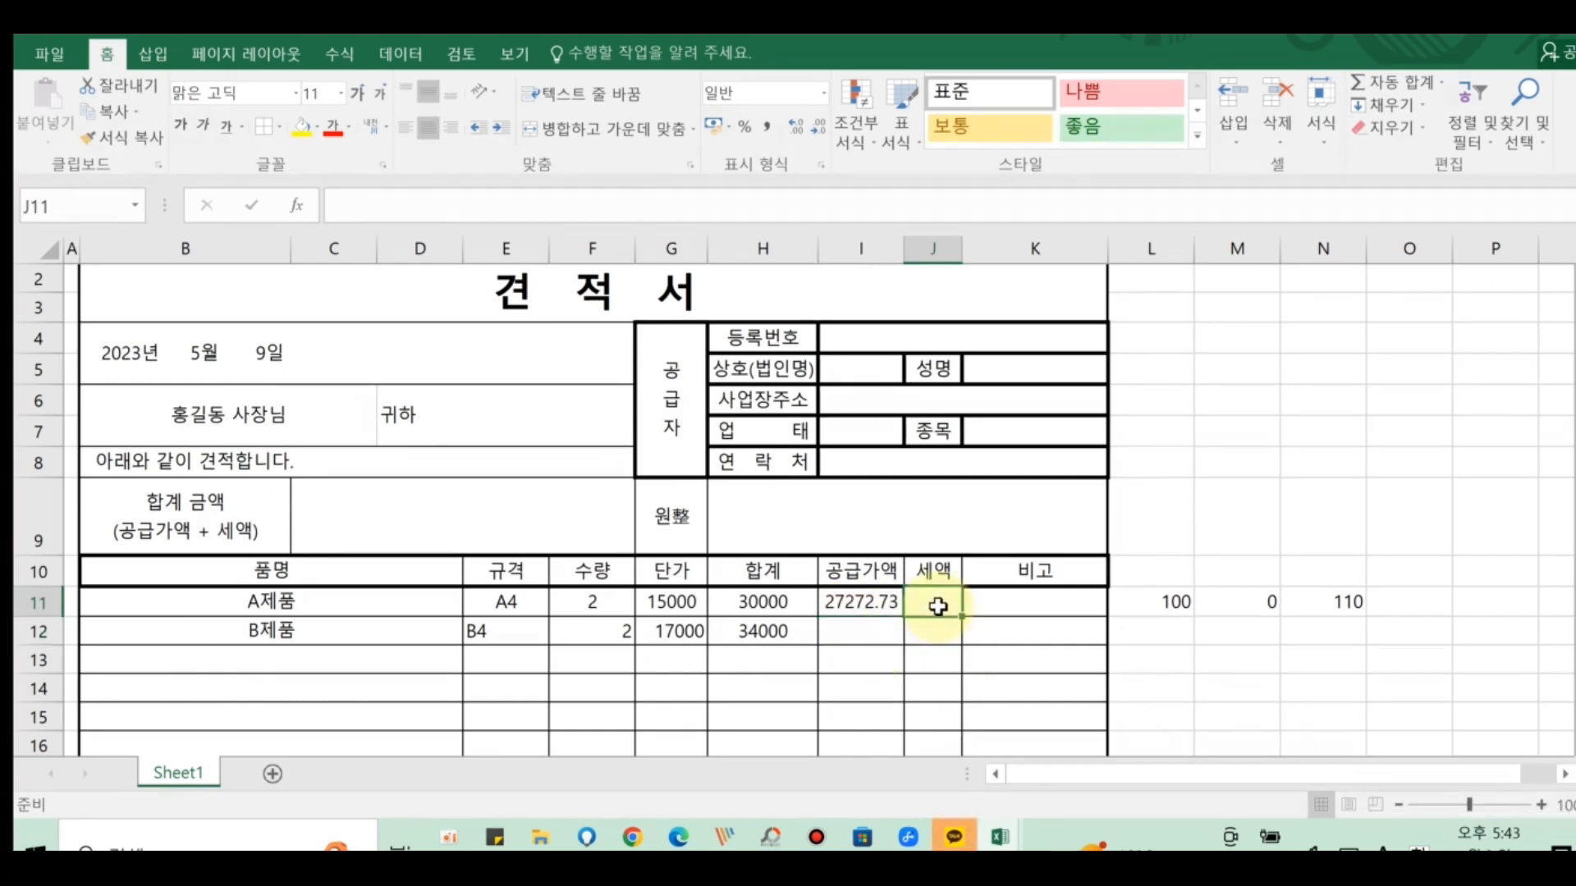
{"action": "type", "text": "="}
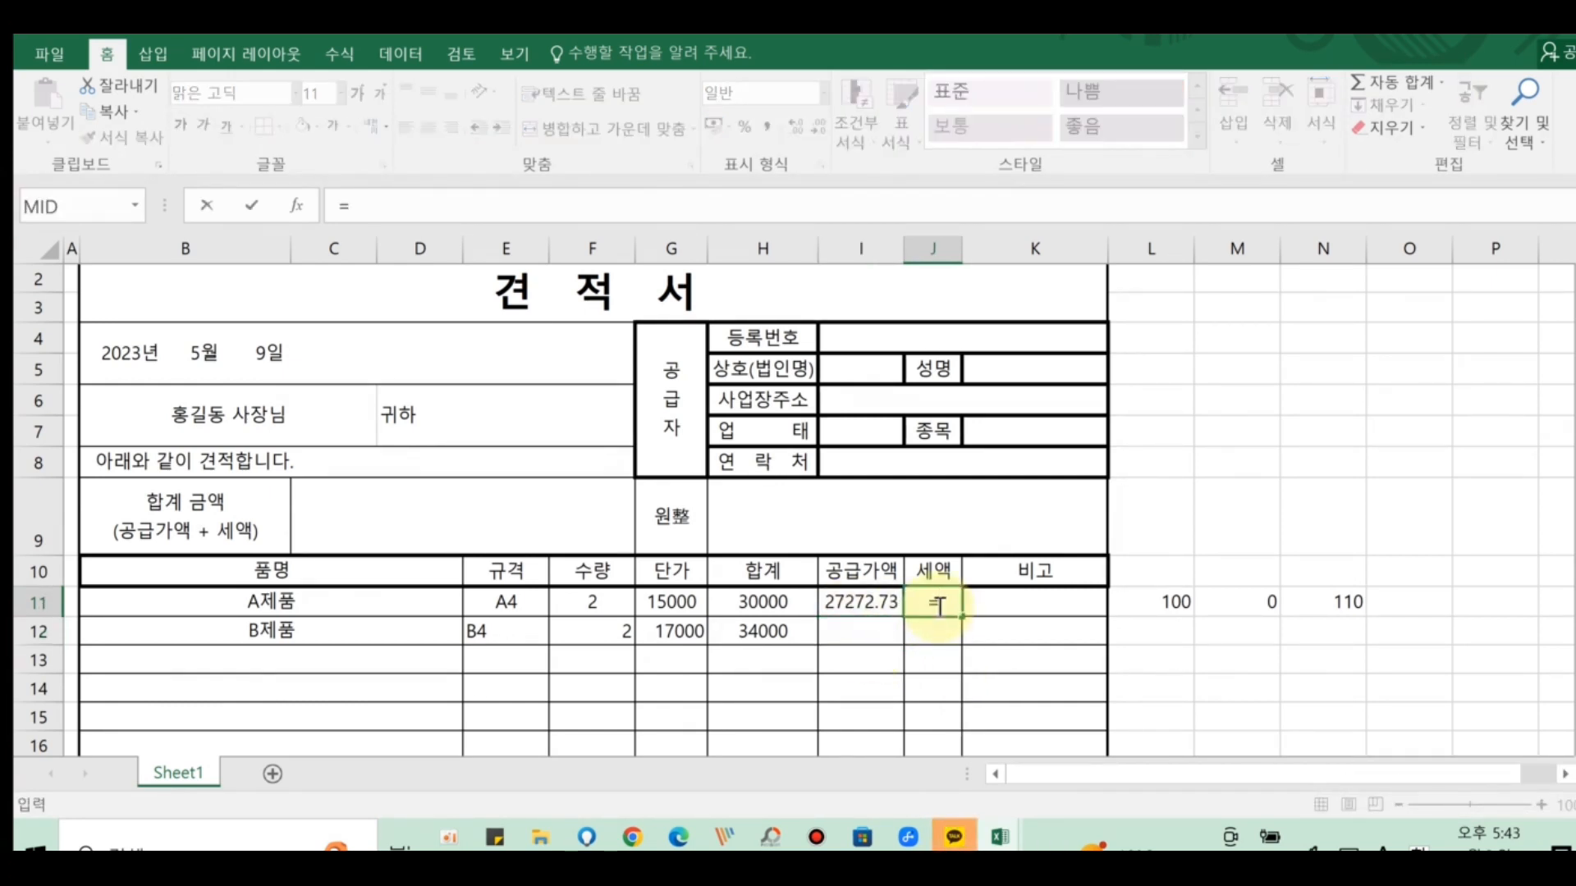
{"action": "left_click", "coordinate": [850, 605]}
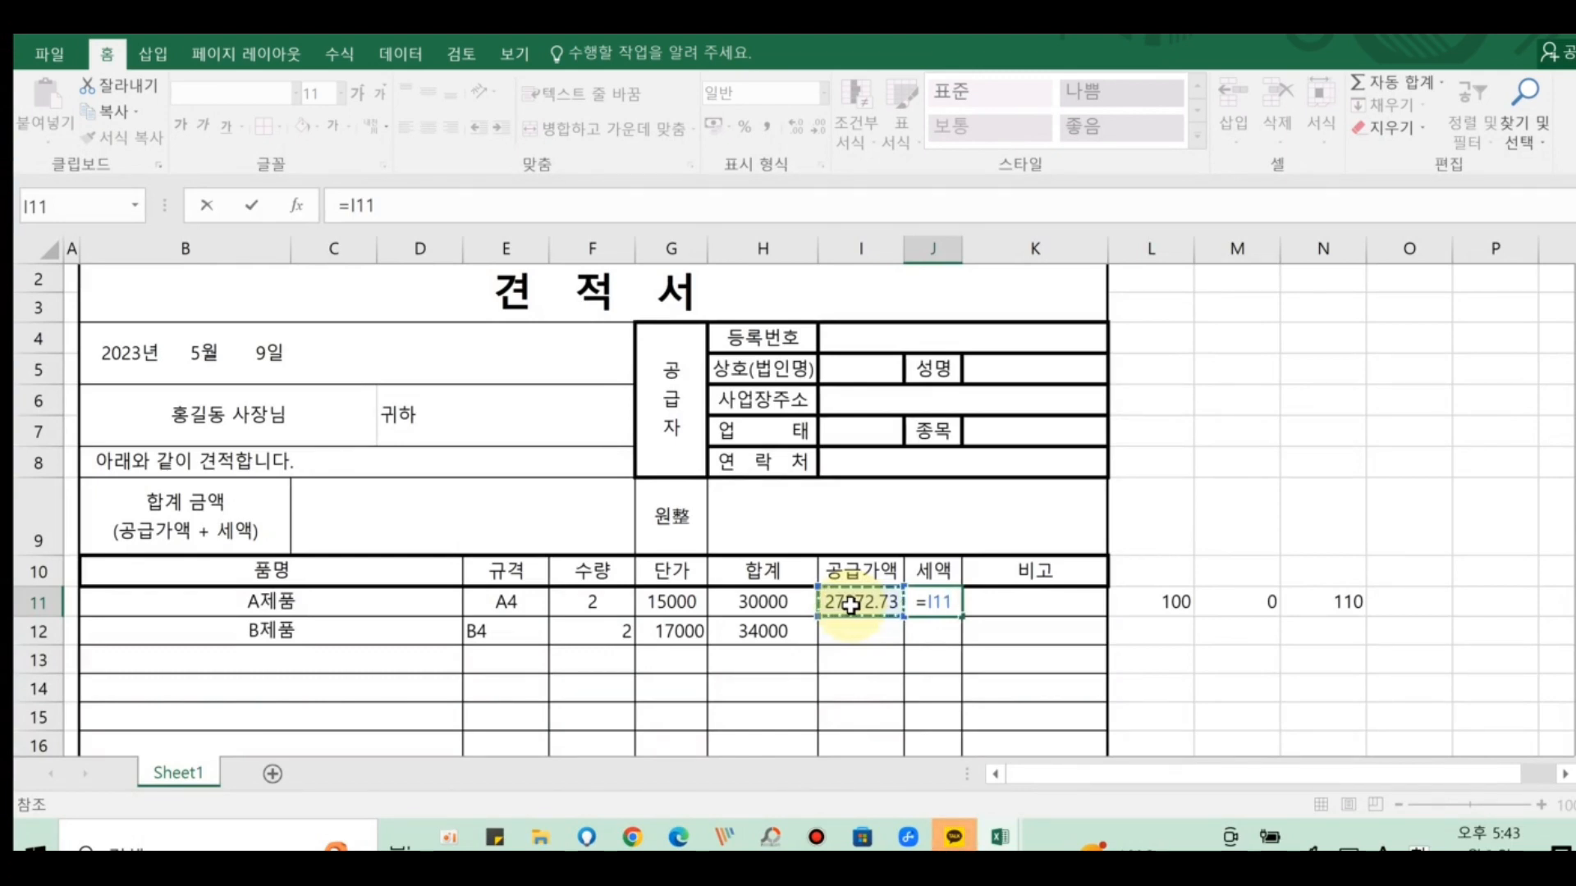
{"action": "type", "text": "*0"}
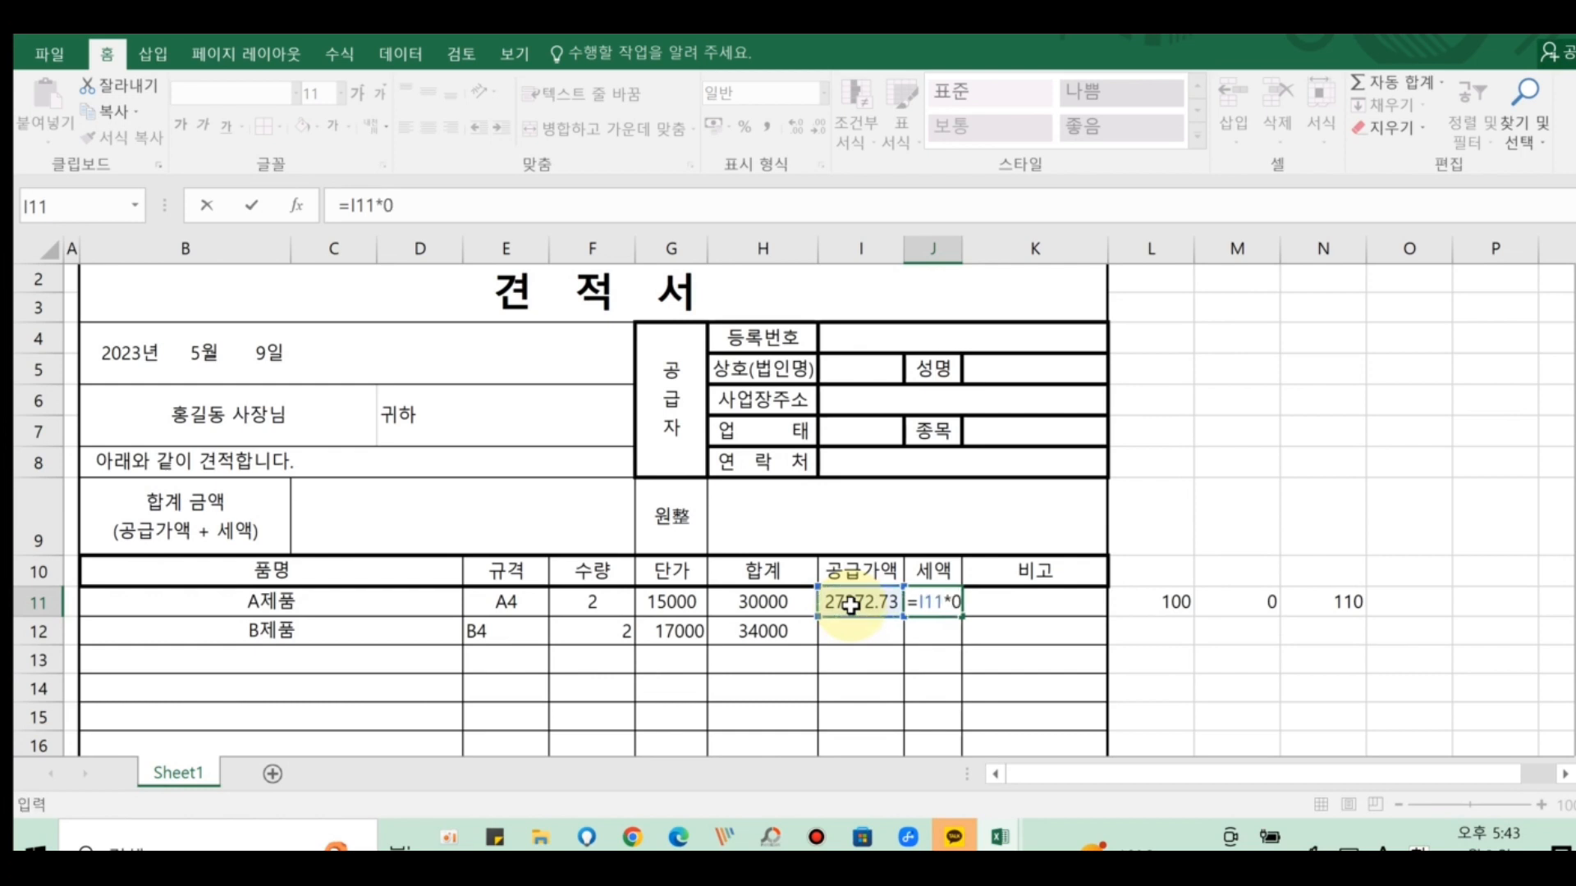
{"action": "type", "text": ".1"}
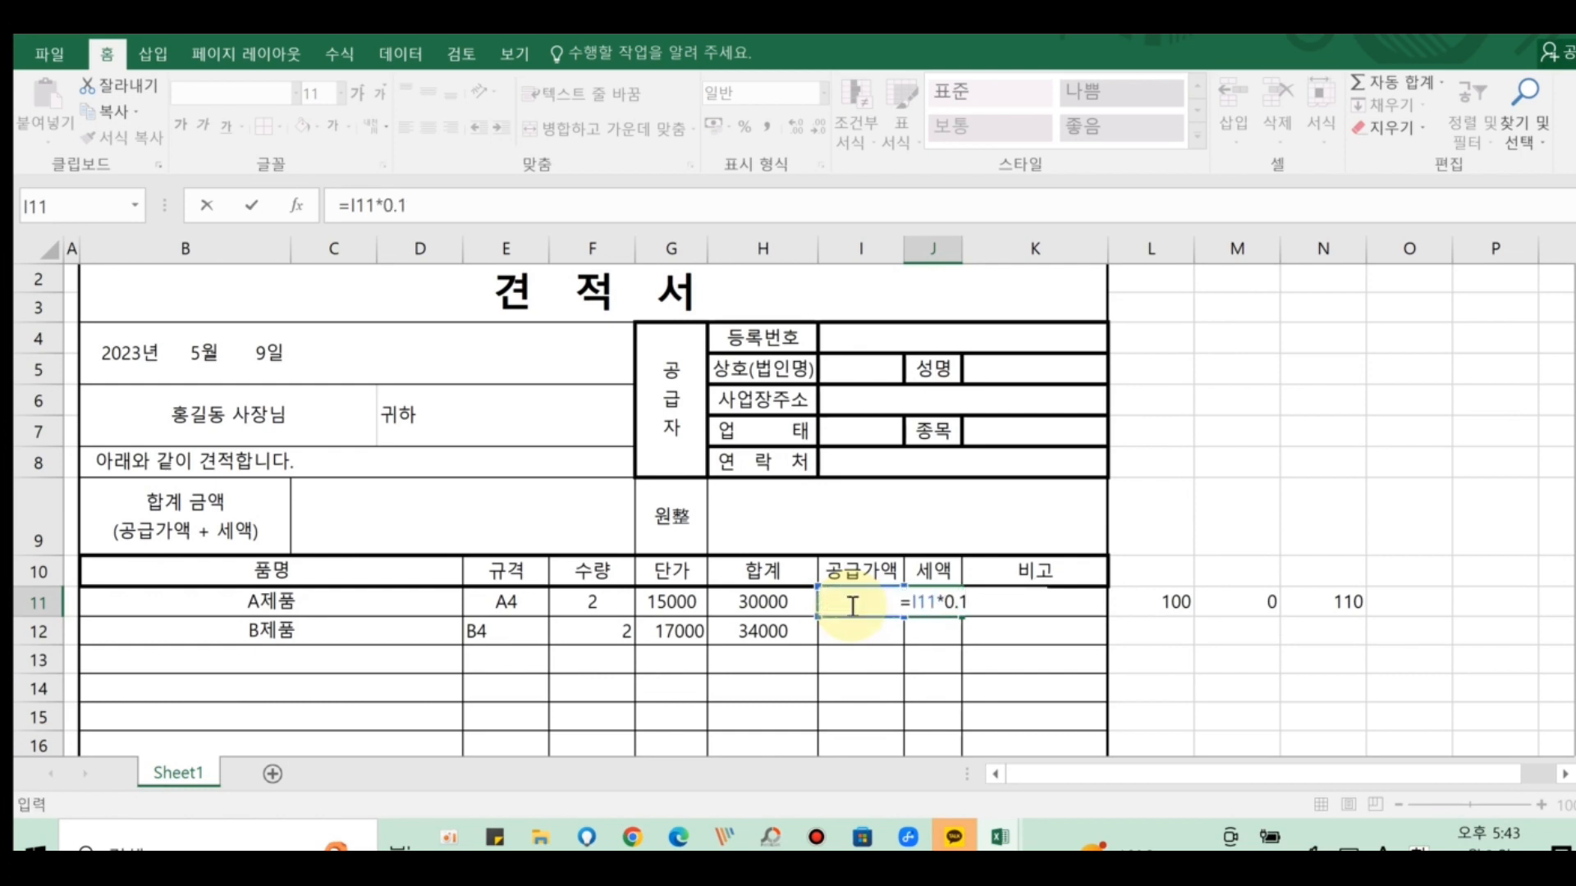
{"action": "key", "text": "Return"}
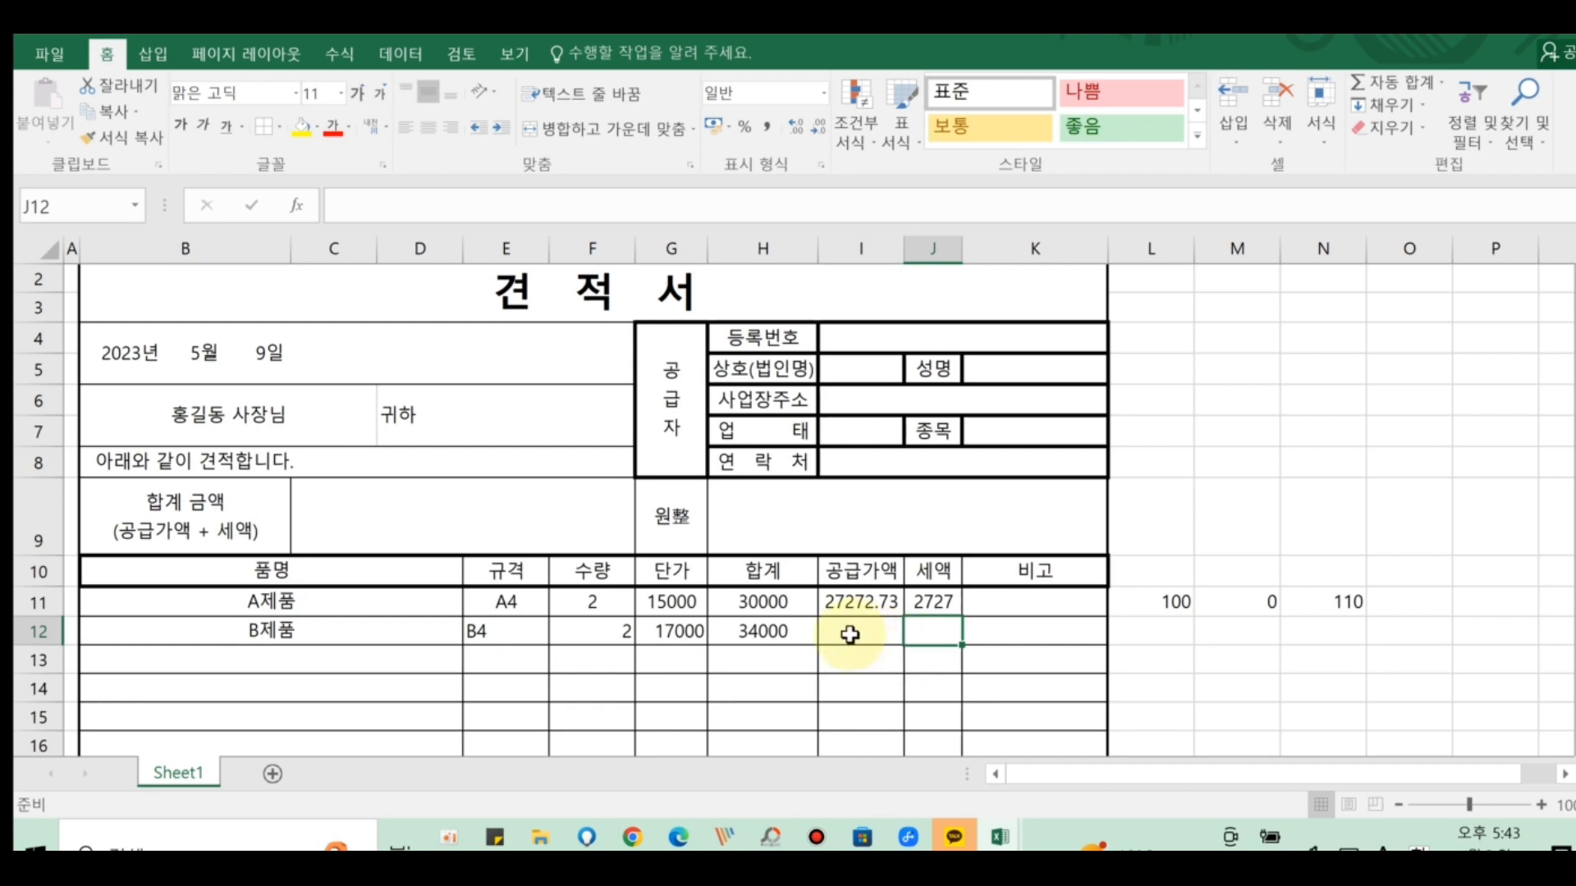
- Fill the 공급가액 and 세액 formulas from I11:J11 down to the B제품 row
{"action": "left_click", "coordinate": [858, 602]}
{"action": "left_click_drag", "start_coordinate": [903, 601], "coordinate": [959, 648]}
{"action": "scroll", "coordinate": [776, 675], "scroll_direction": "down", "scroll_amount": 1}
{"action": "scroll", "coordinate": [776, 675], "scroll_direction": "down", "scroll_amount": 2}
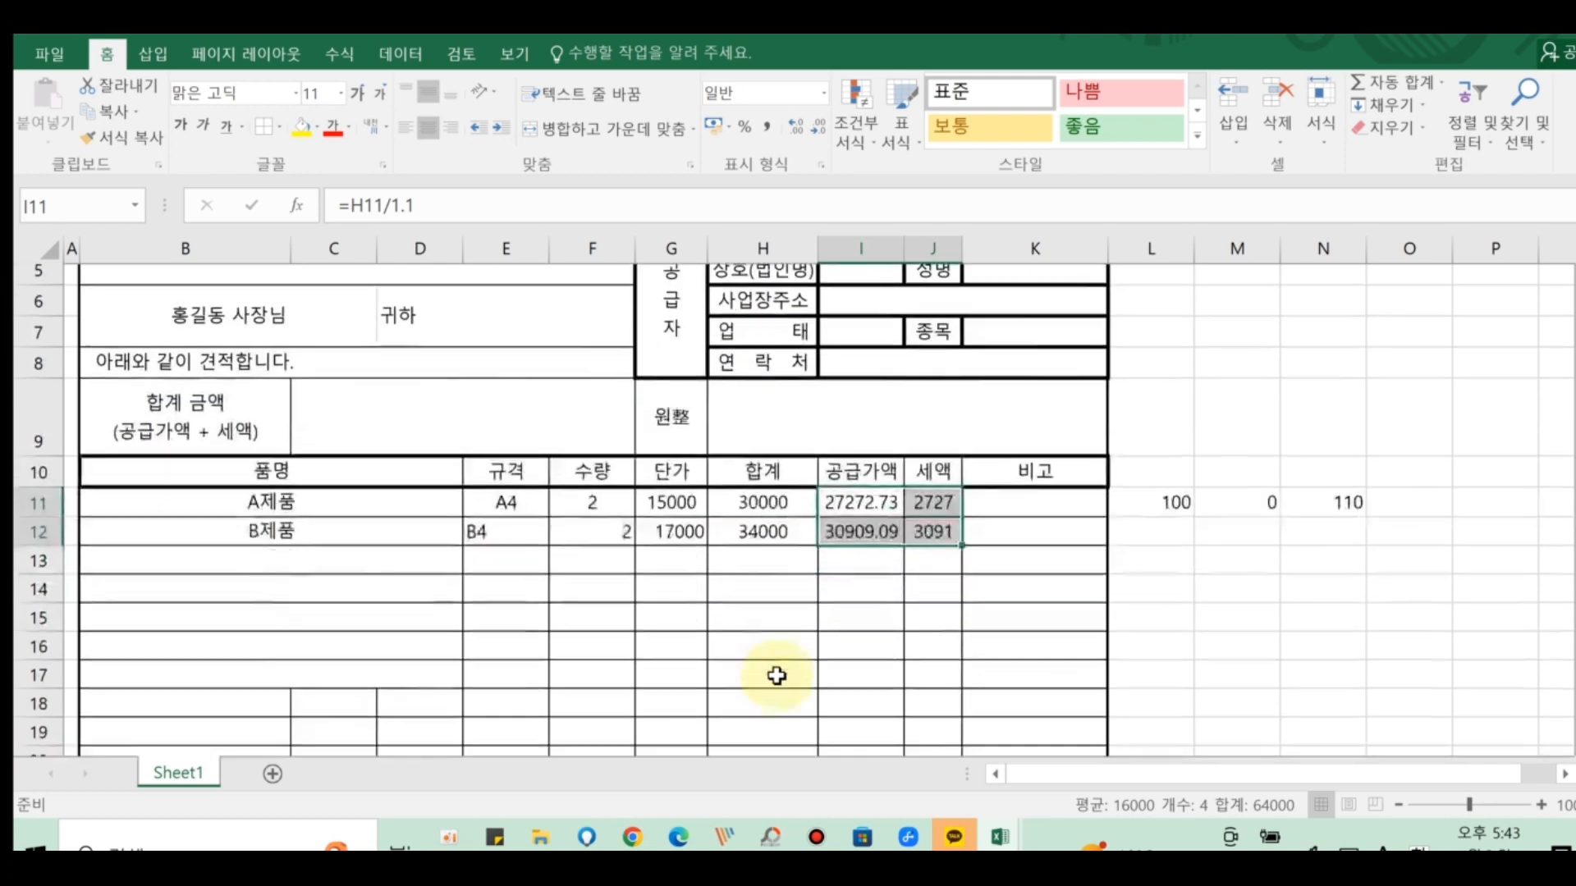
- Centre the 품명 and 규격 entries of both product rows, B11 through E12
{"action": "left_click_drag", "start_coordinate": [591, 396], "coordinate": [586, 412]}
{"action": "left_click_drag", "start_coordinate": [201, 393], "coordinate": [619, 418]}
{"action": "left_click", "coordinate": [517, 410]}
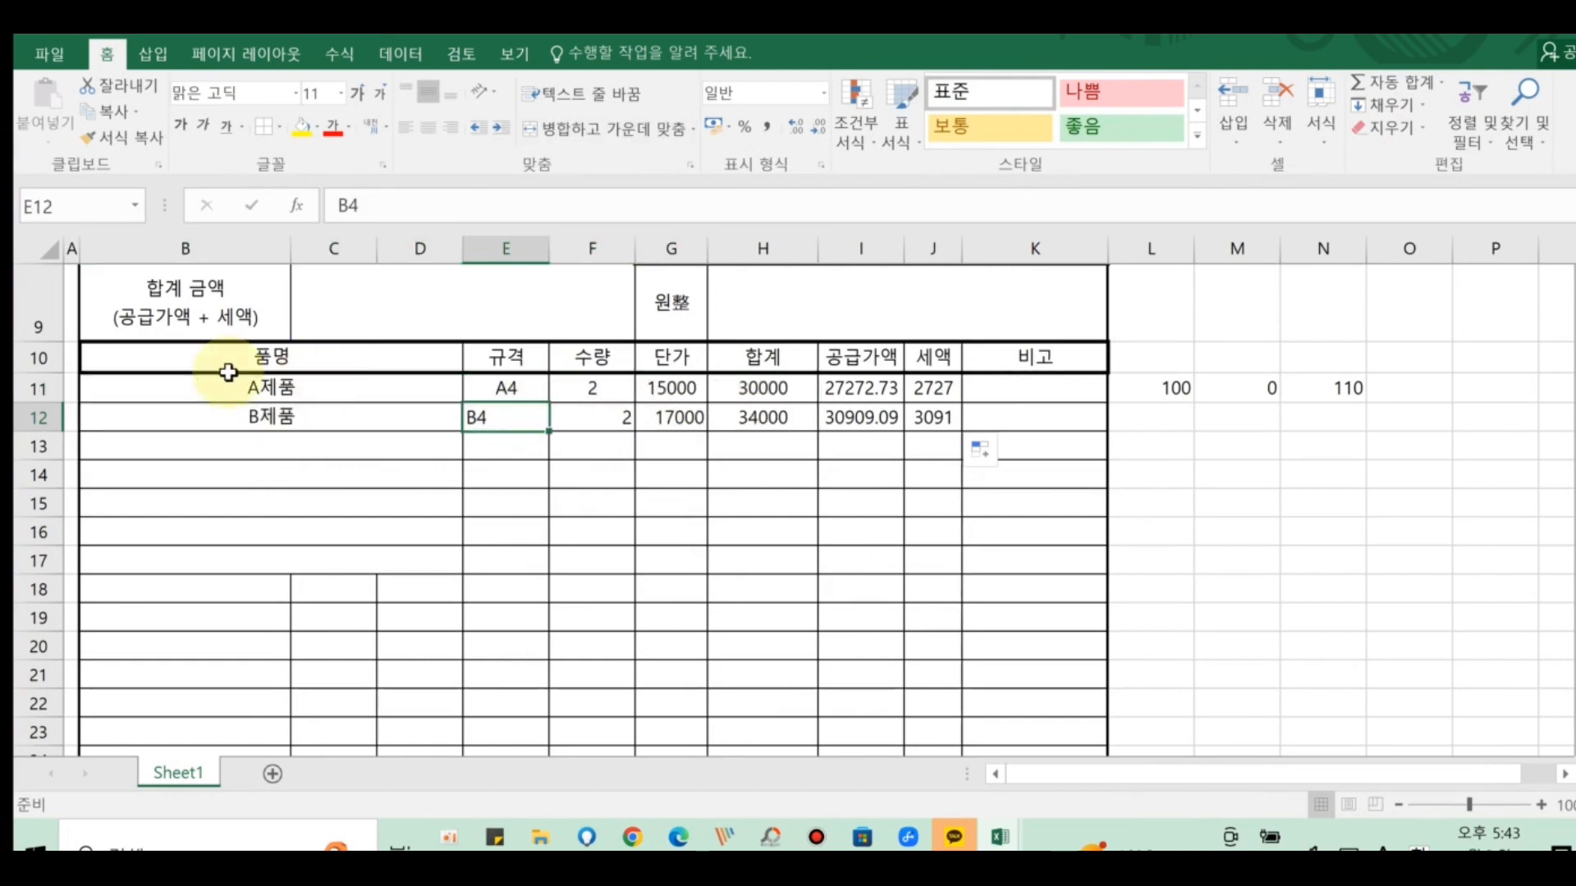
{"action": "left_click_drag", "start_coordinate": [186, 380], "coordinate": [474, 415]}
{"action": "left_click", "coordinate": [425, 127]}
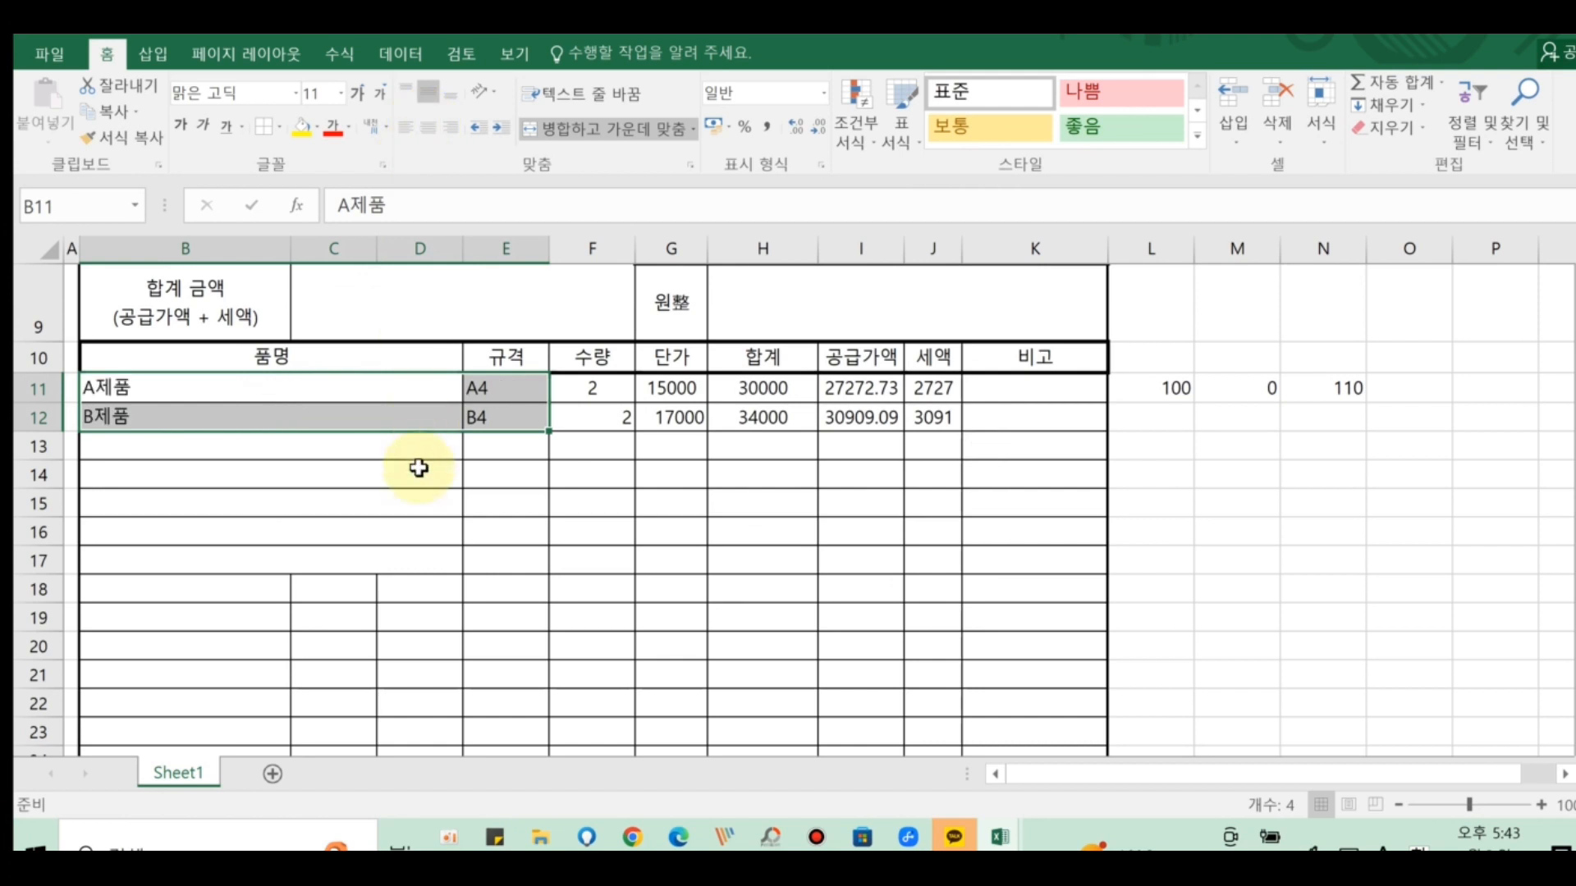
{"action": "left_click", "coordinate": [426, 127]}
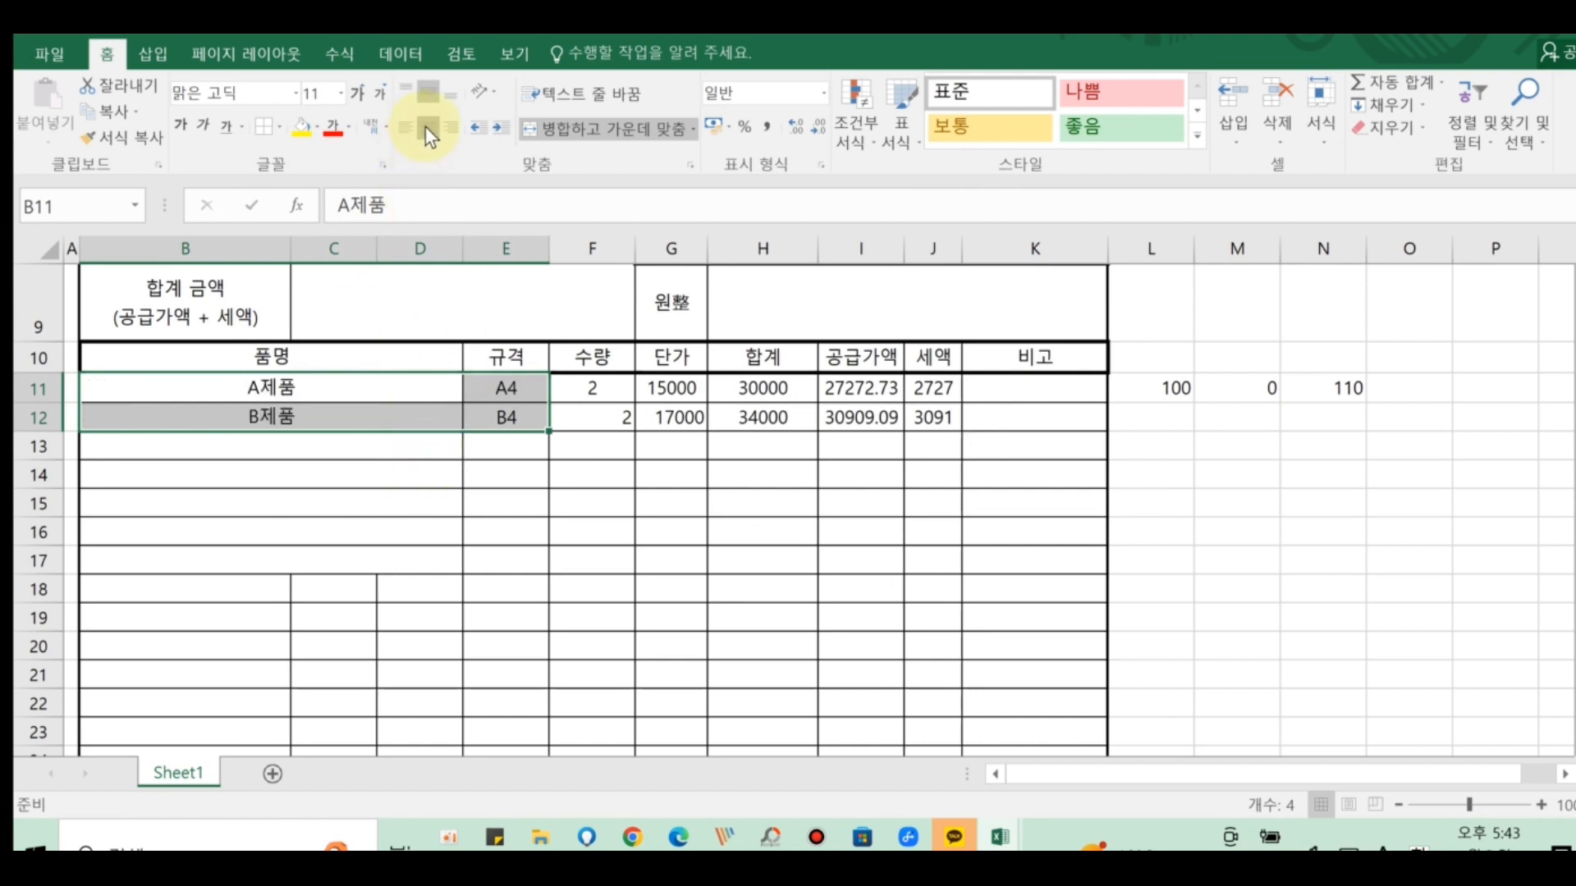
- Right-align the quantities and amounts of both product rows in F11:J12
{"action": "left_click", "coordinate": [457, 530]}
{"action": "left_click", "coordinate": [575, 396]}
{"action": "left_click_drag", "start_coordinate": [580, 403], "coordinate": [956, 422]}
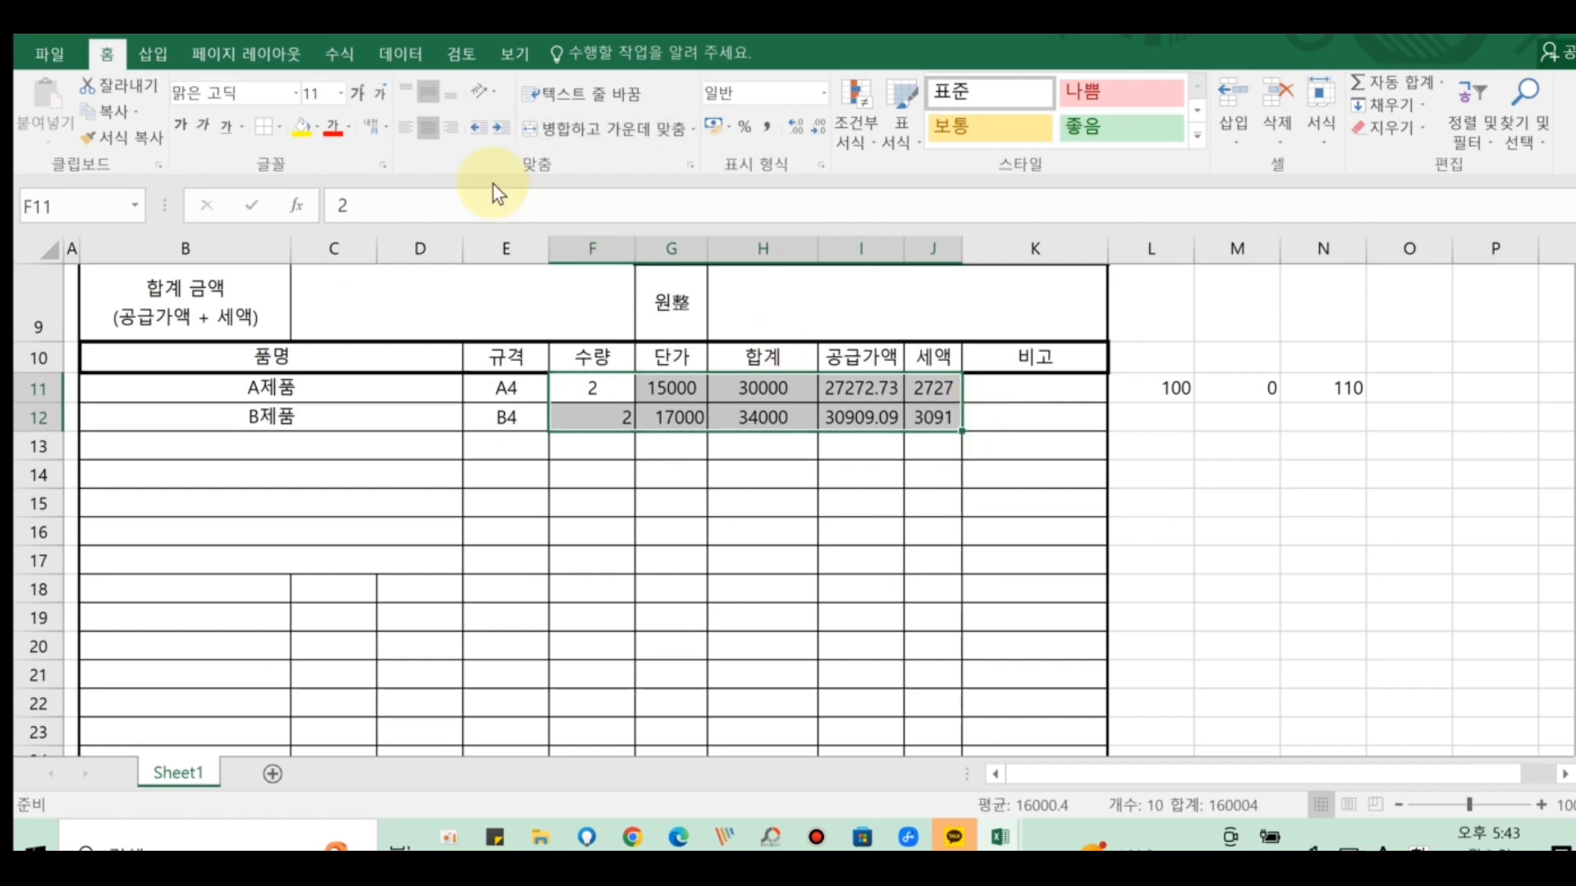
{"action": "left_click", "coordinate": [450, 129]}
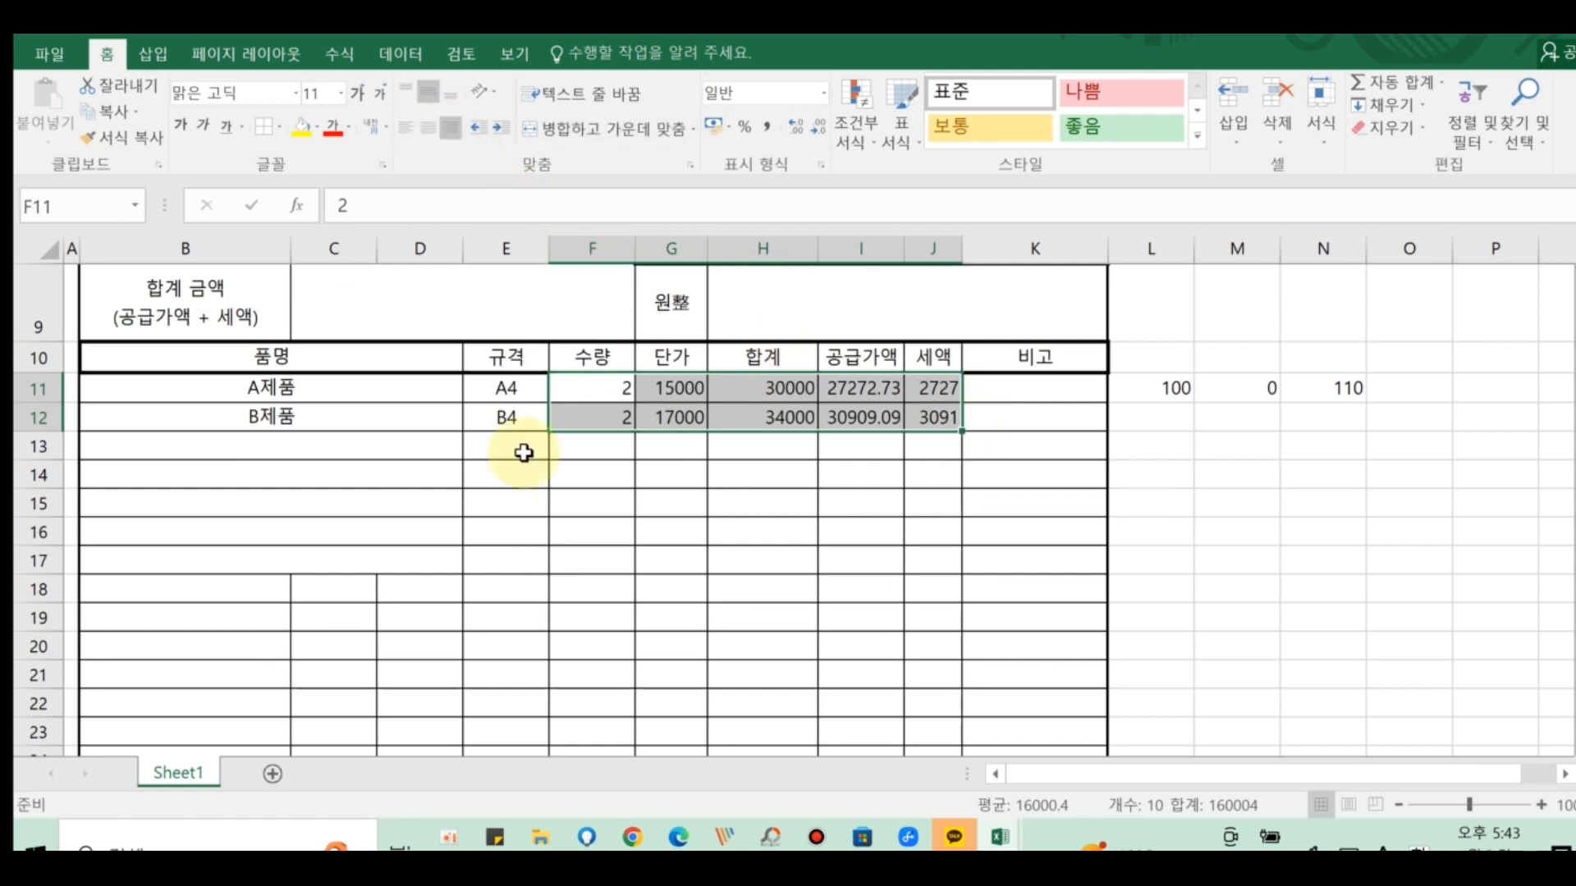
{"action": "left_click", "coordinate": [595, 579]}
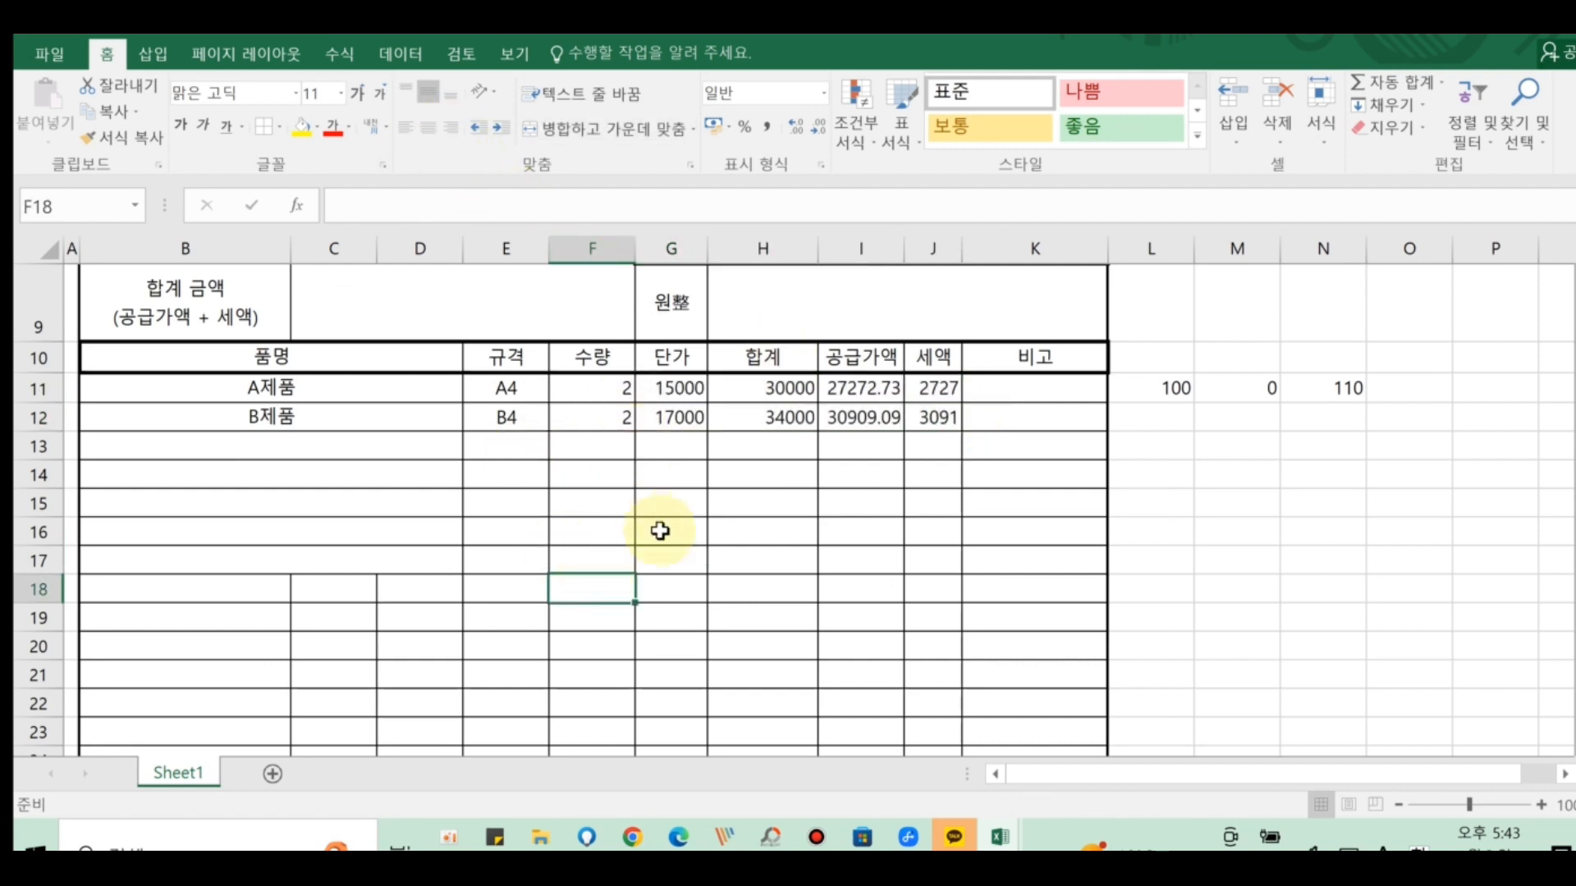
- Total the 합계 column in H31 of the 계 row with AutoSum, using =SUM(H11:H30)
{"action": "scroll", "coordinate": [839, 548], "scroll_direction": "down", "scroll_amount": 3}
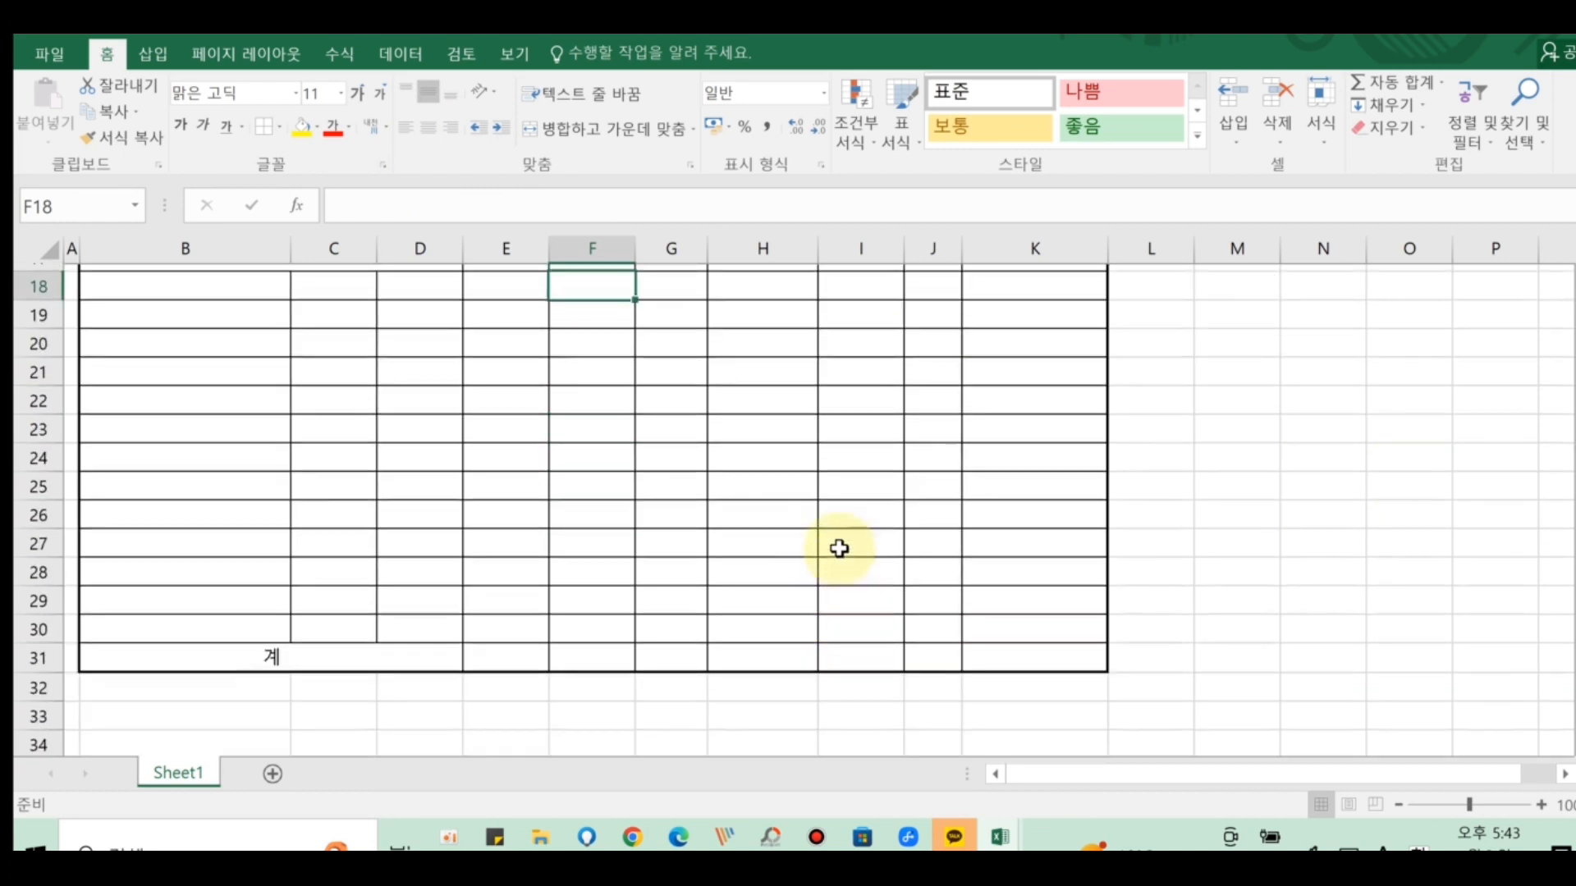
{"action": "scroll", "coordinate": [839, 550], "scroll_direction": "up", "scroll_amount": 2}
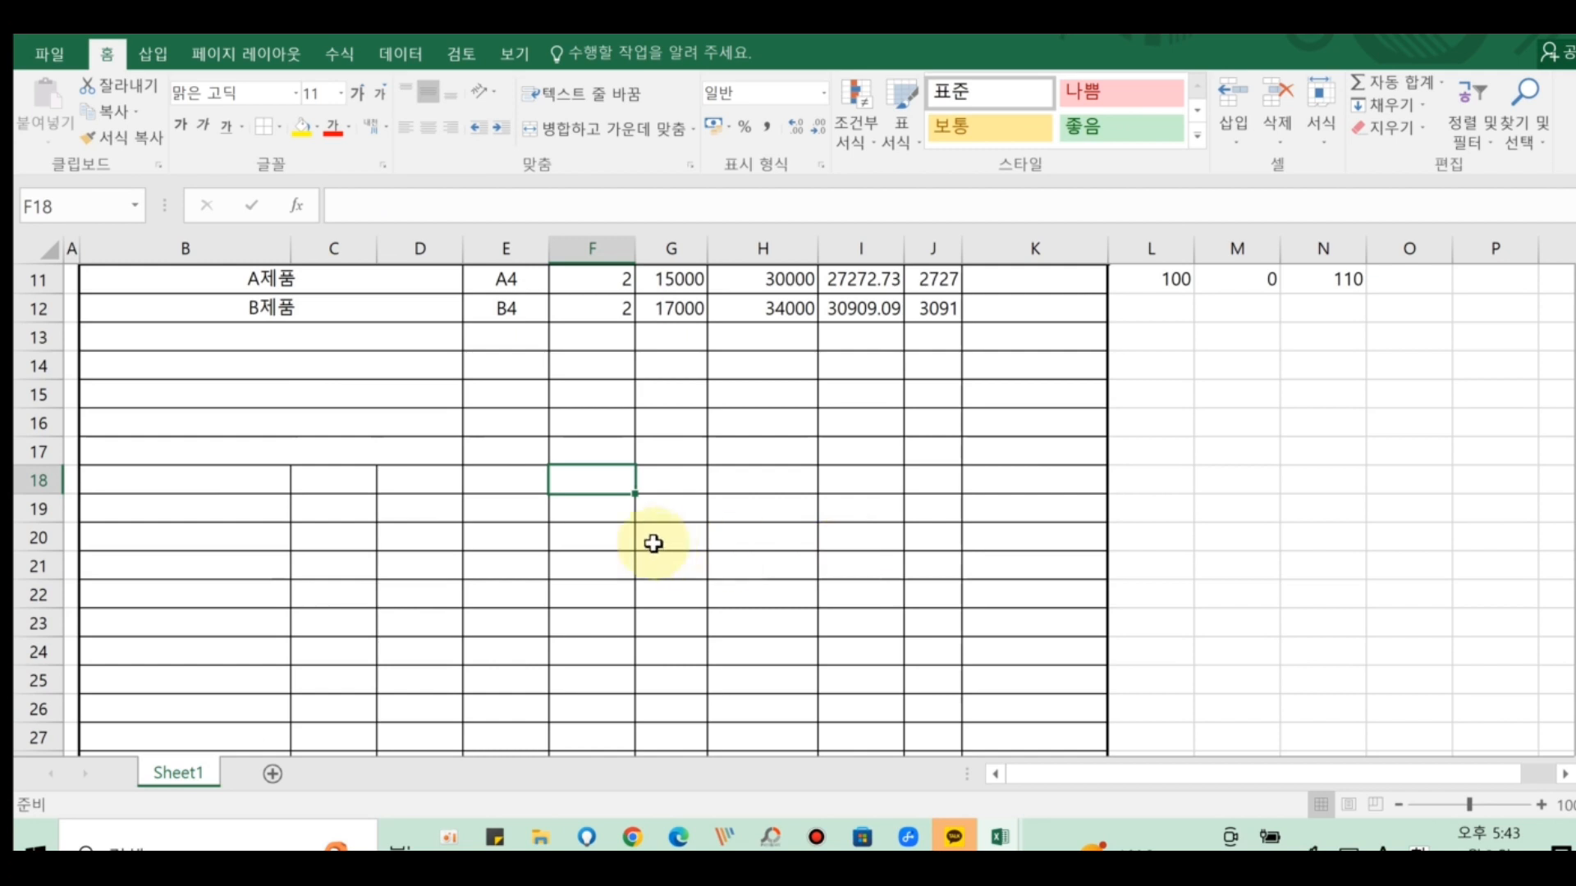
{"action": "scroll", "coordinate": [689, 675], "scroll_direction": "down", "scroll_amount": 1}
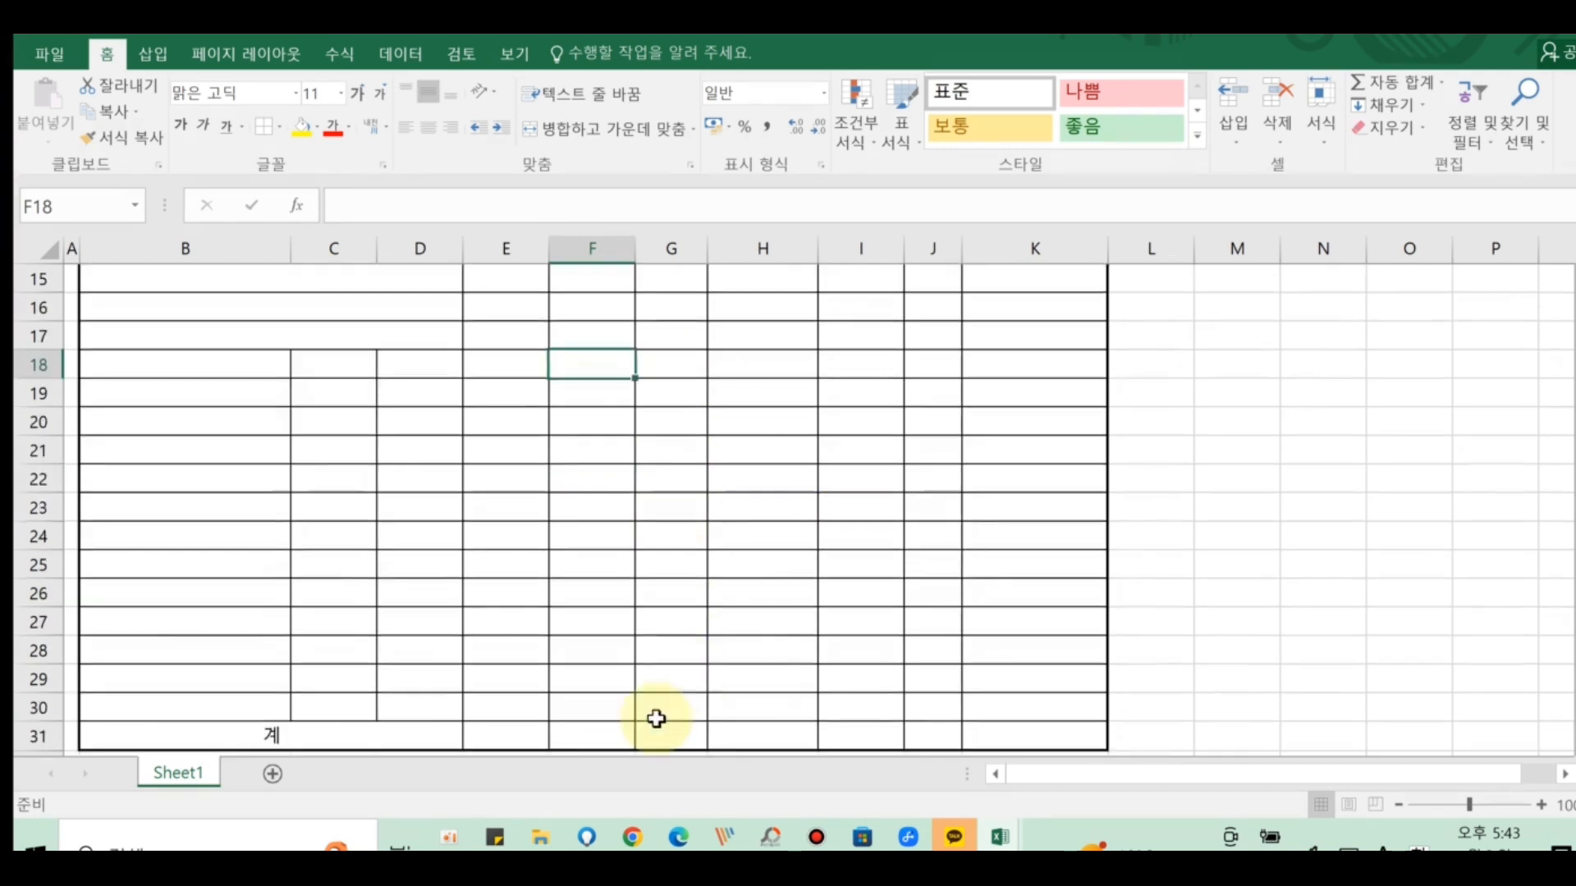
{"action": "left_click", "coordinate": [736, 738]}
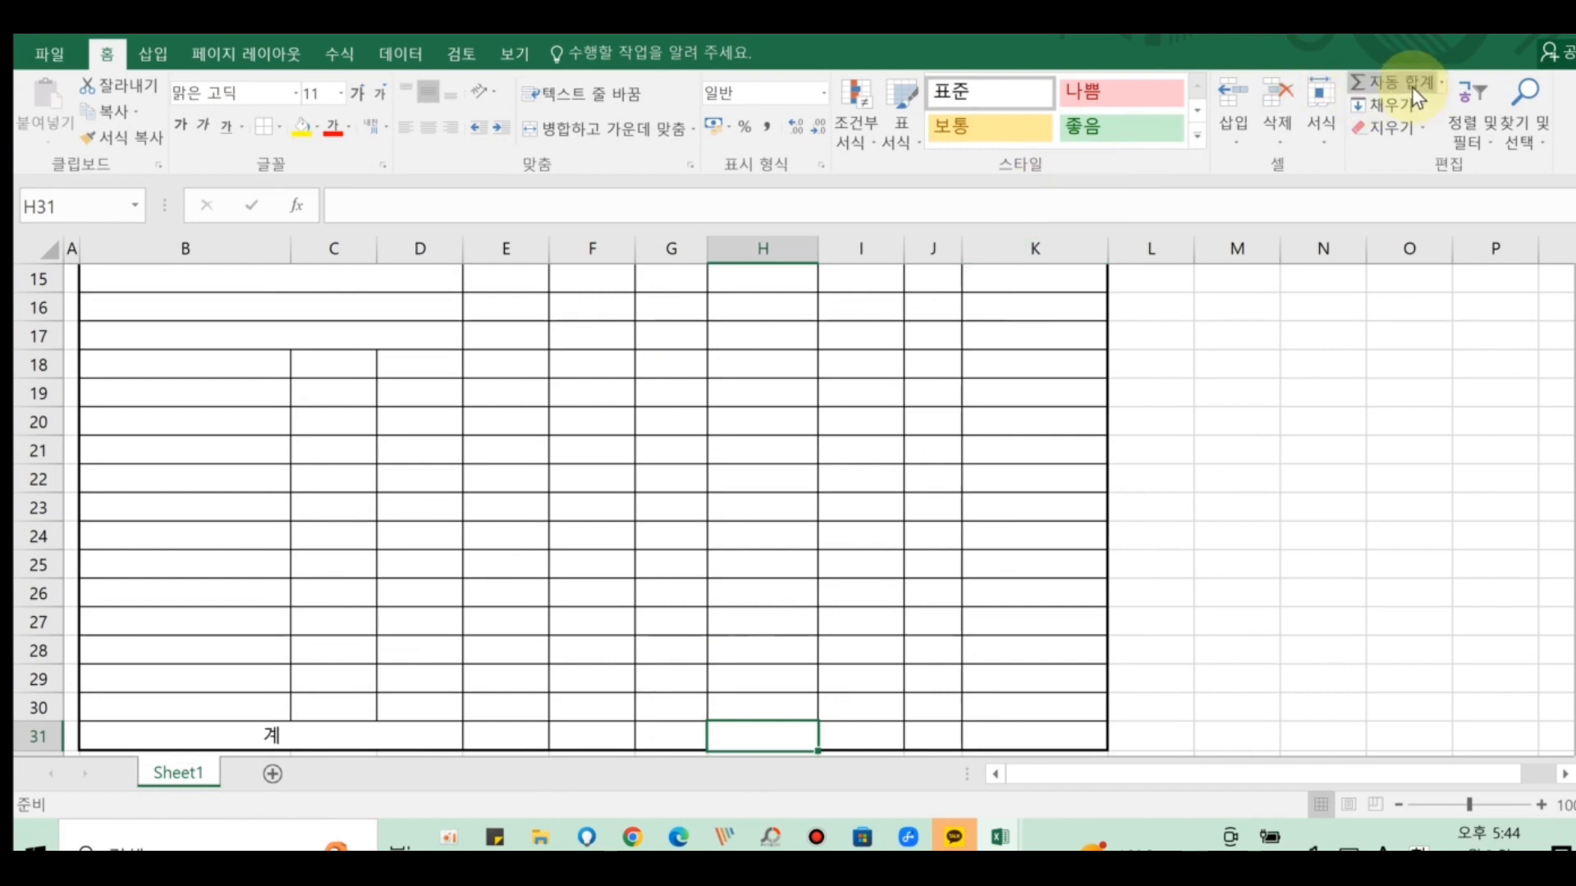
{"action": "scroll", "coordinate": [869, 496], "scroll_direction": "up", "scroll_amount": 1}
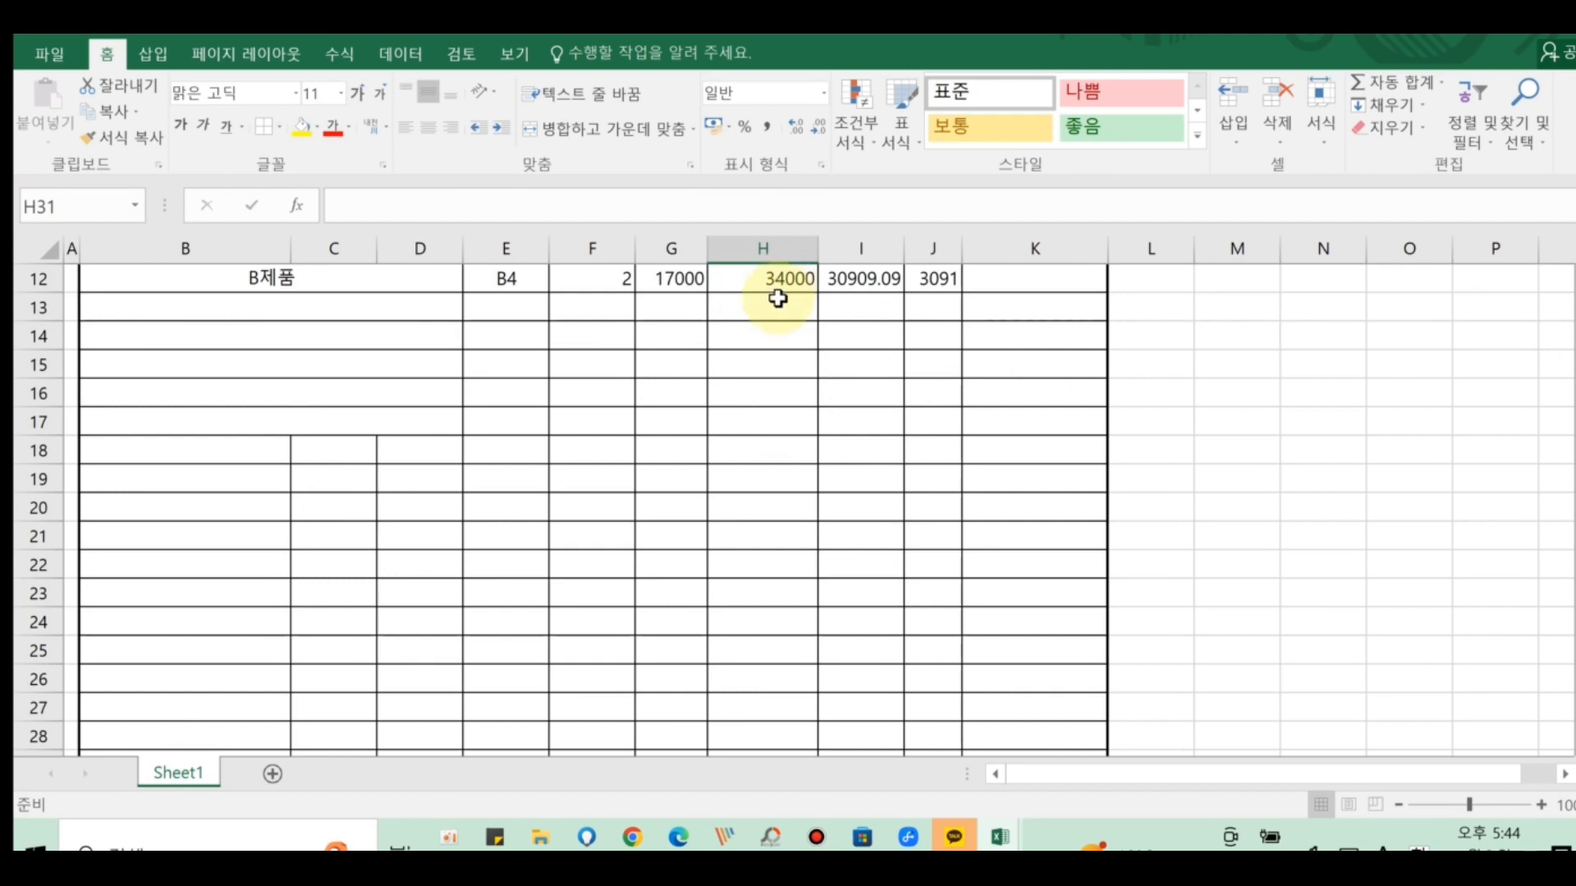
{"action": "scroll", "coordinate": [777, 292], "scroll_direction": "up", "scroll_amount": 2}
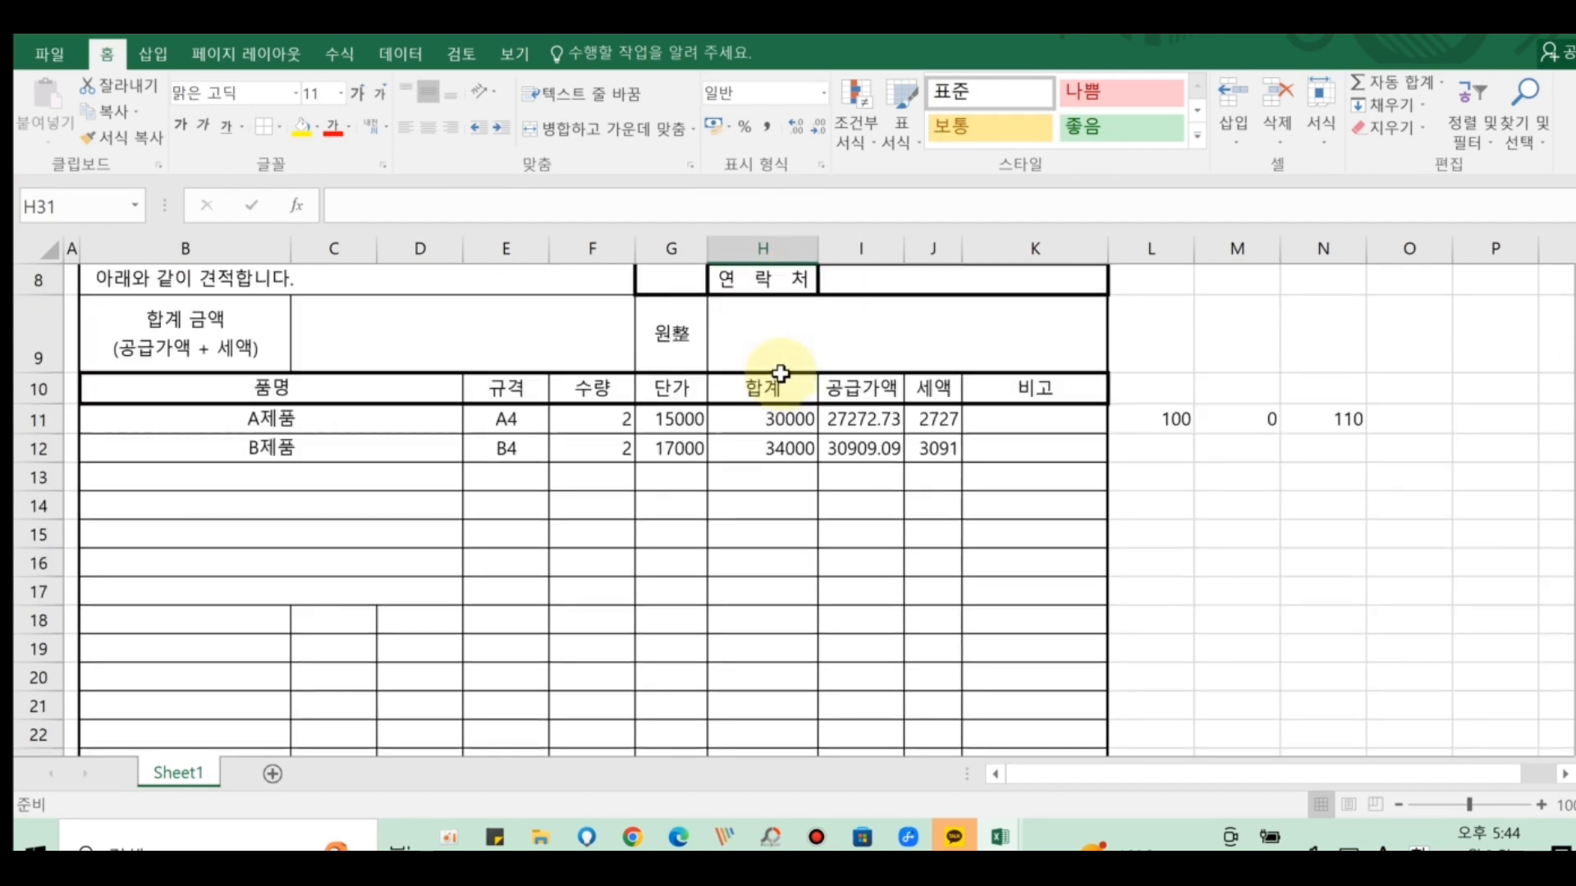
{"action": "scroll", "coordinate": [751, 534], "scroll_direction": "down", "scroll_amount": 2}
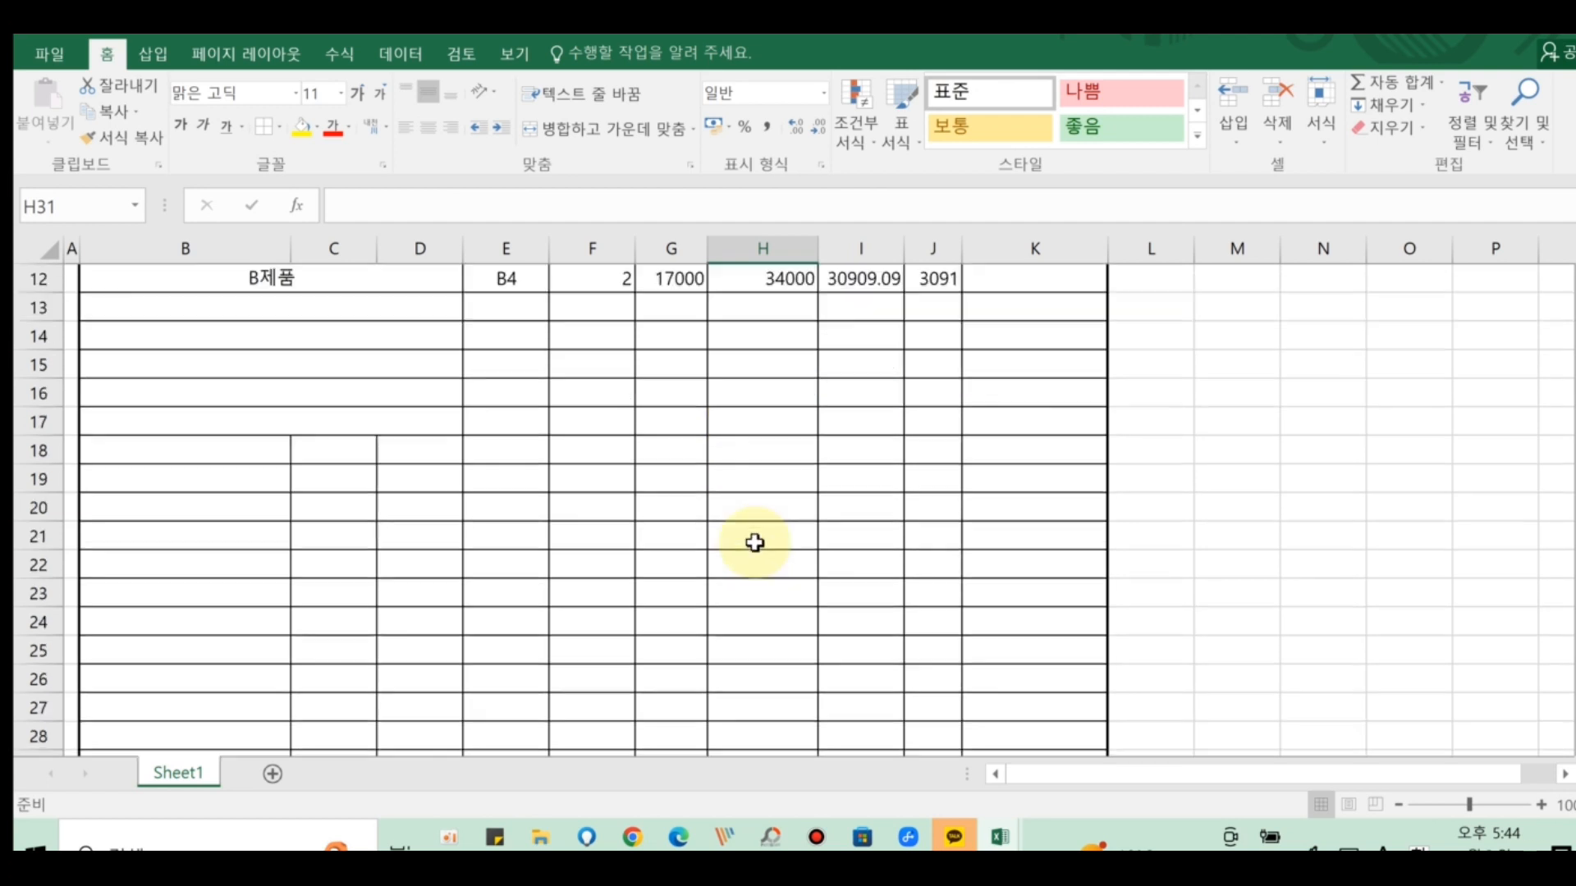
{"action": "scroll", "coordinate": [754, 542], "scroll_direction": "down", "scroll_amount": 3}
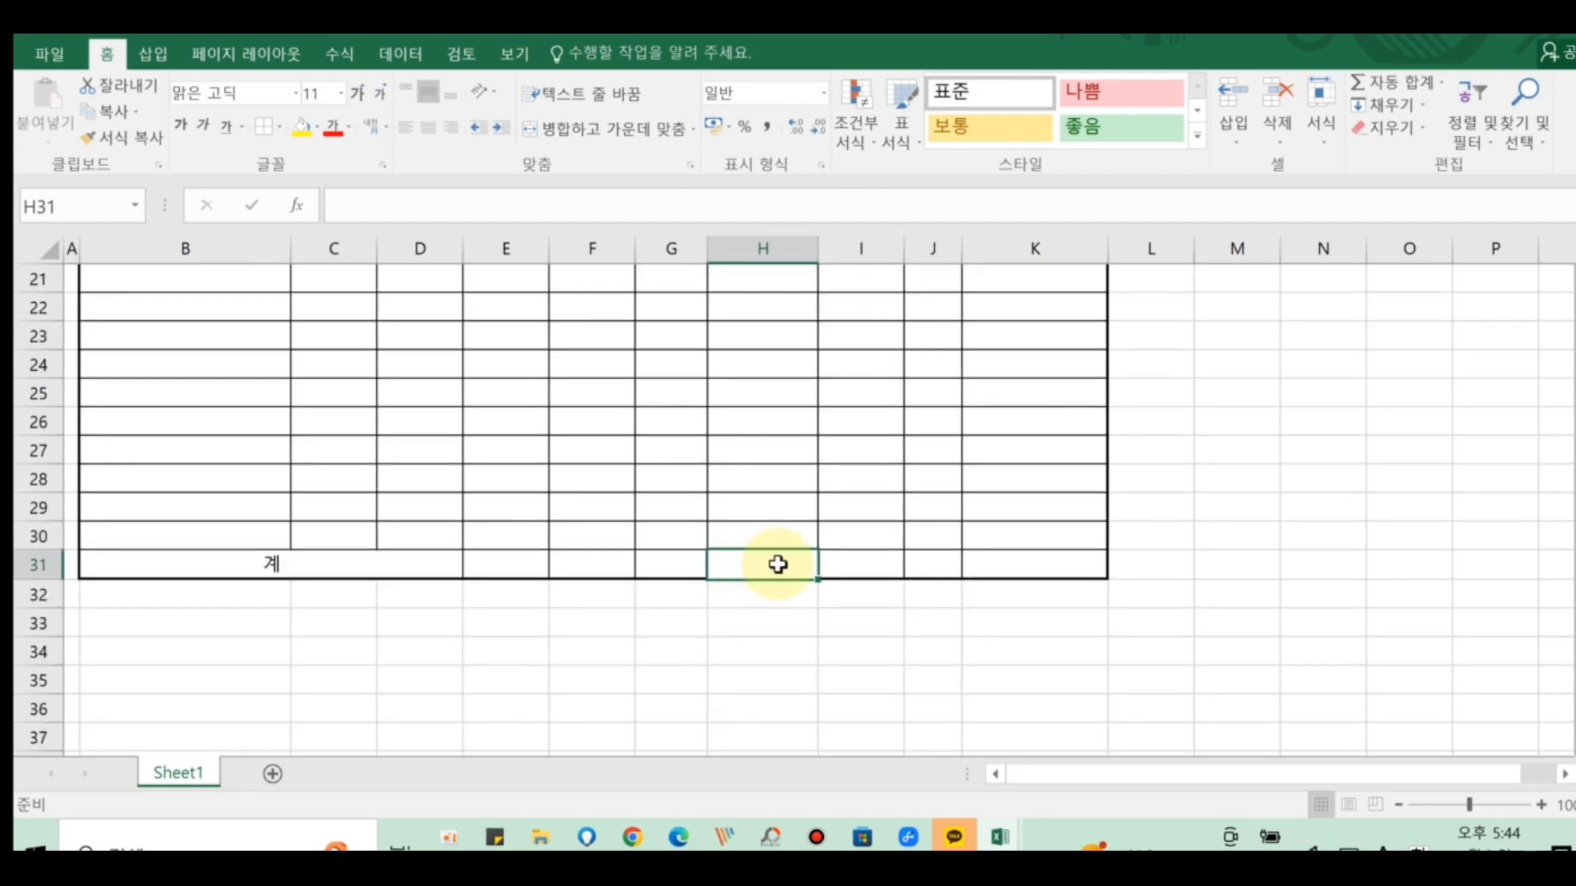
{"action": "left_click", "coordinate": [1438, 77]}
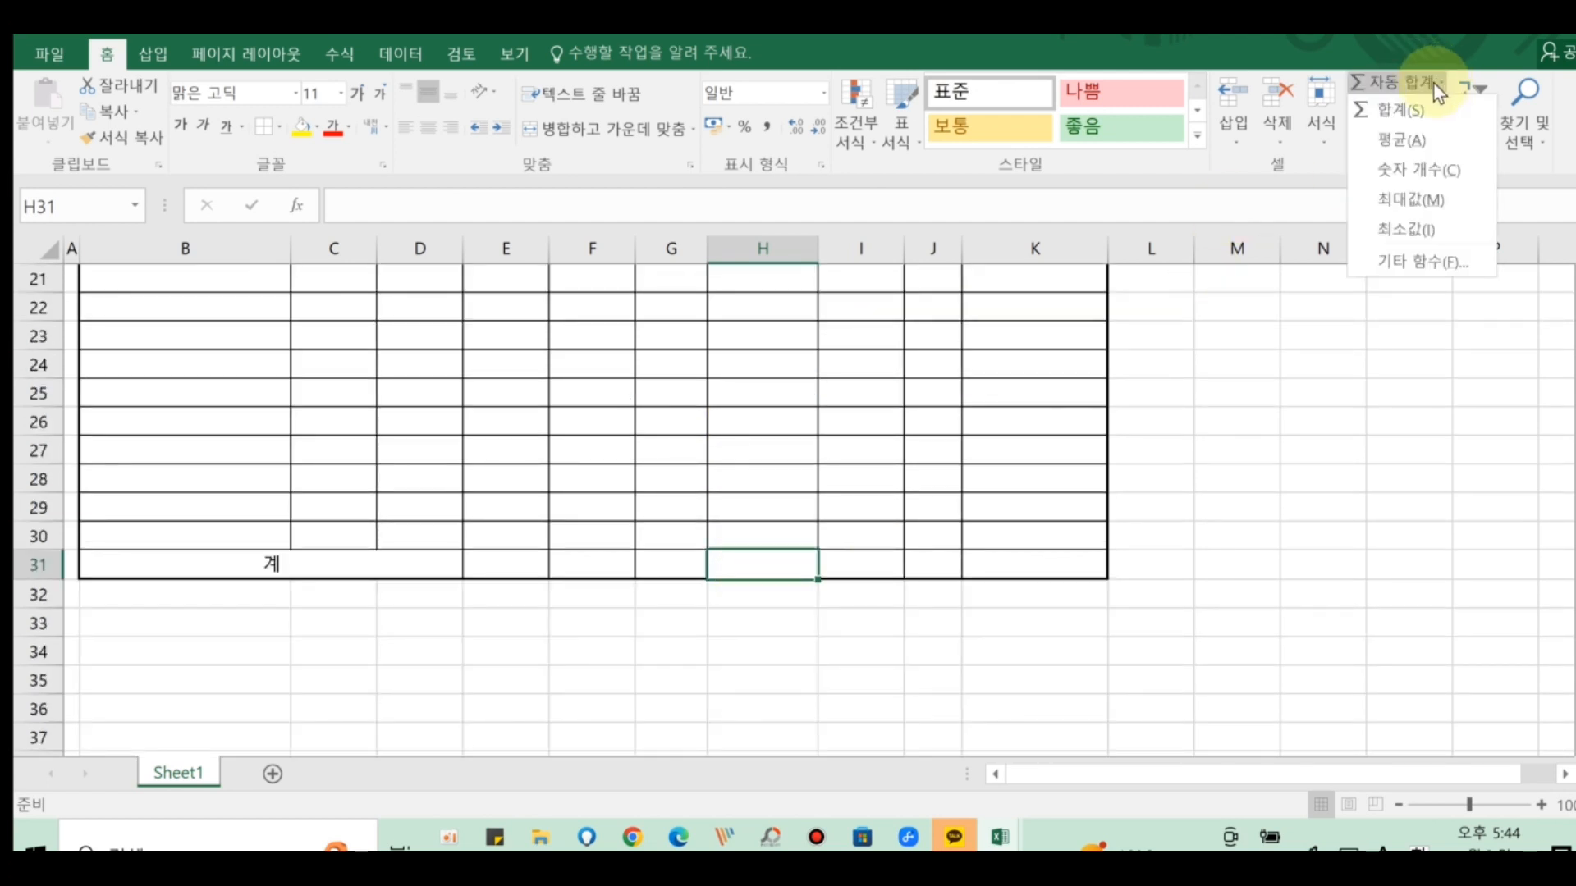
{"action": "left_click", "coordinate": [1401, 115]}
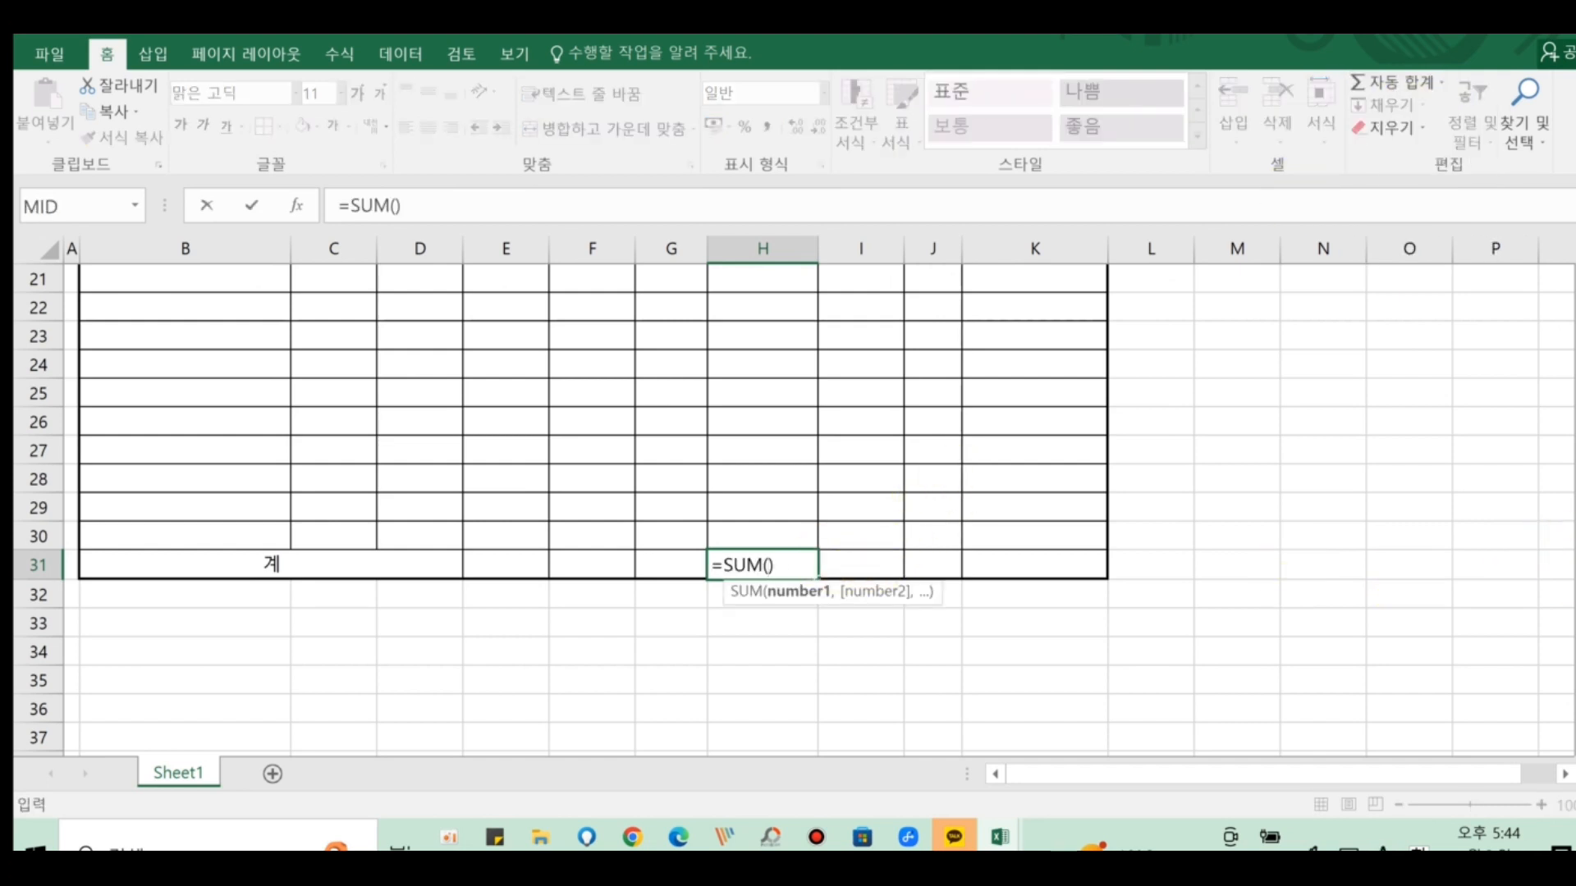
{"action": "left_click_drag", "start_coordinate": [1575, 572], "coordinate": [1575, 558]}
{"action": "scroll", "coordinate": [1108, 468], "scroll_direction": "up", "scroll_amount": 5}
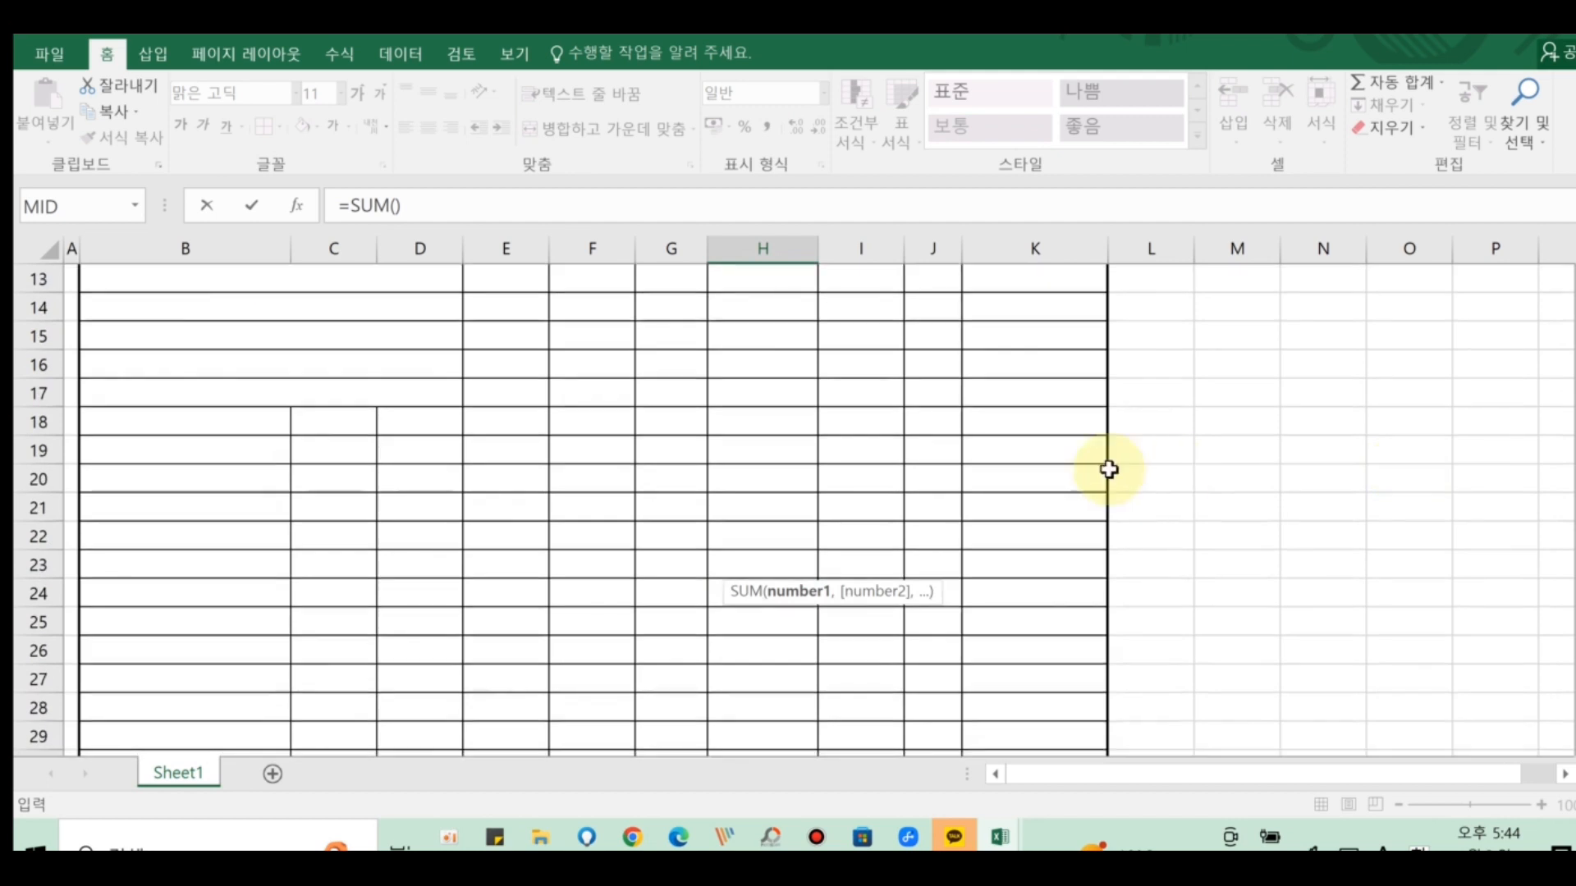
{"action": "left_click_drag", "start_coordinate": [760, 510], "coordinate": [755, 676]}
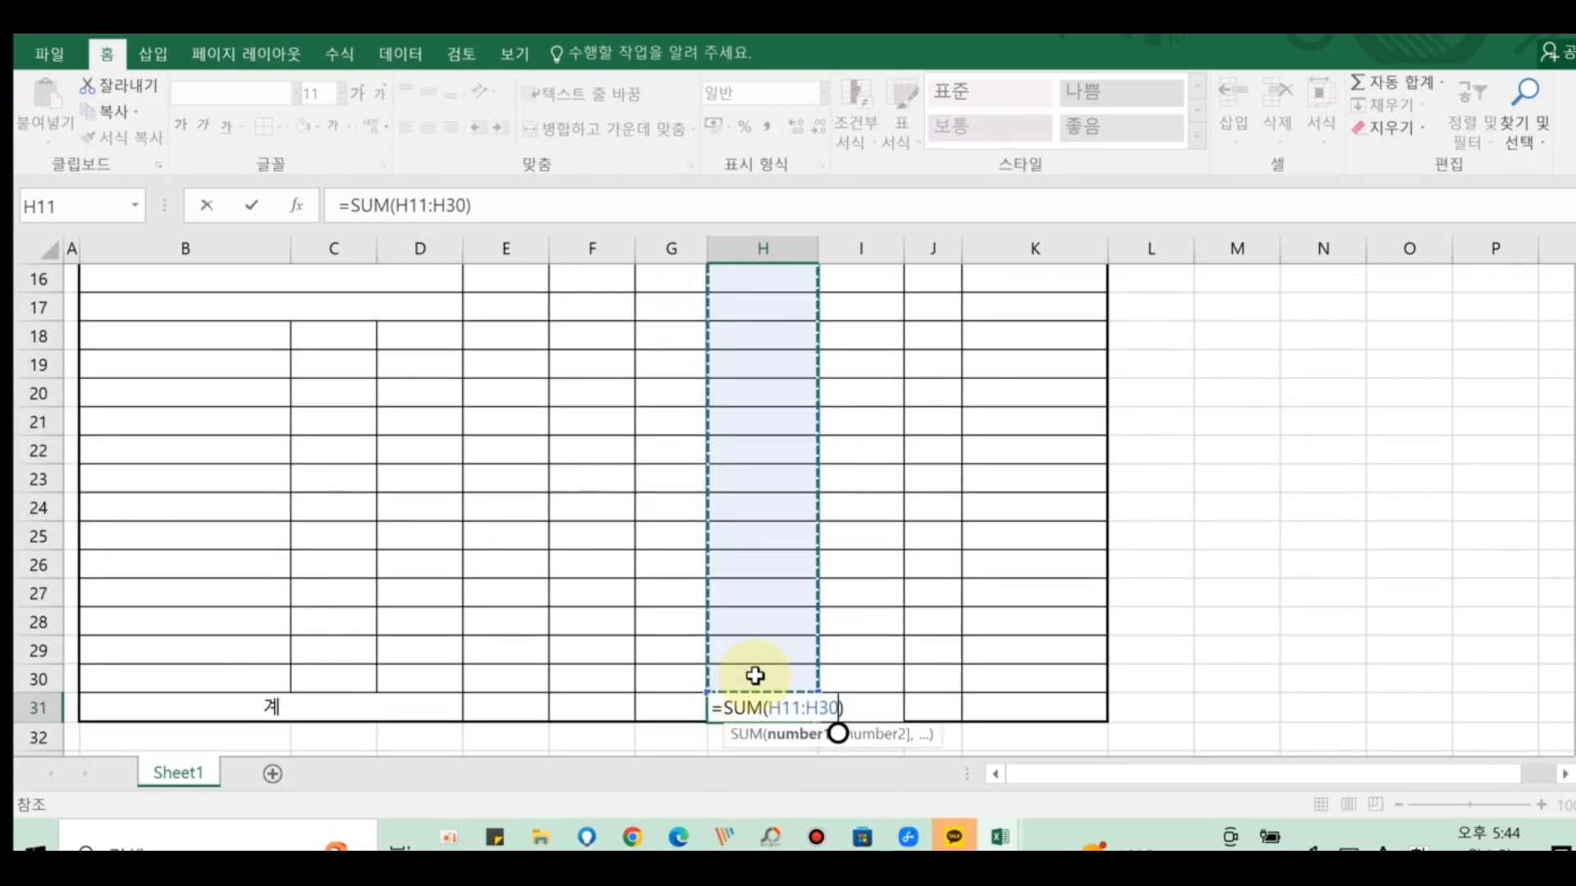
{"action": "key", "text": "Return"}
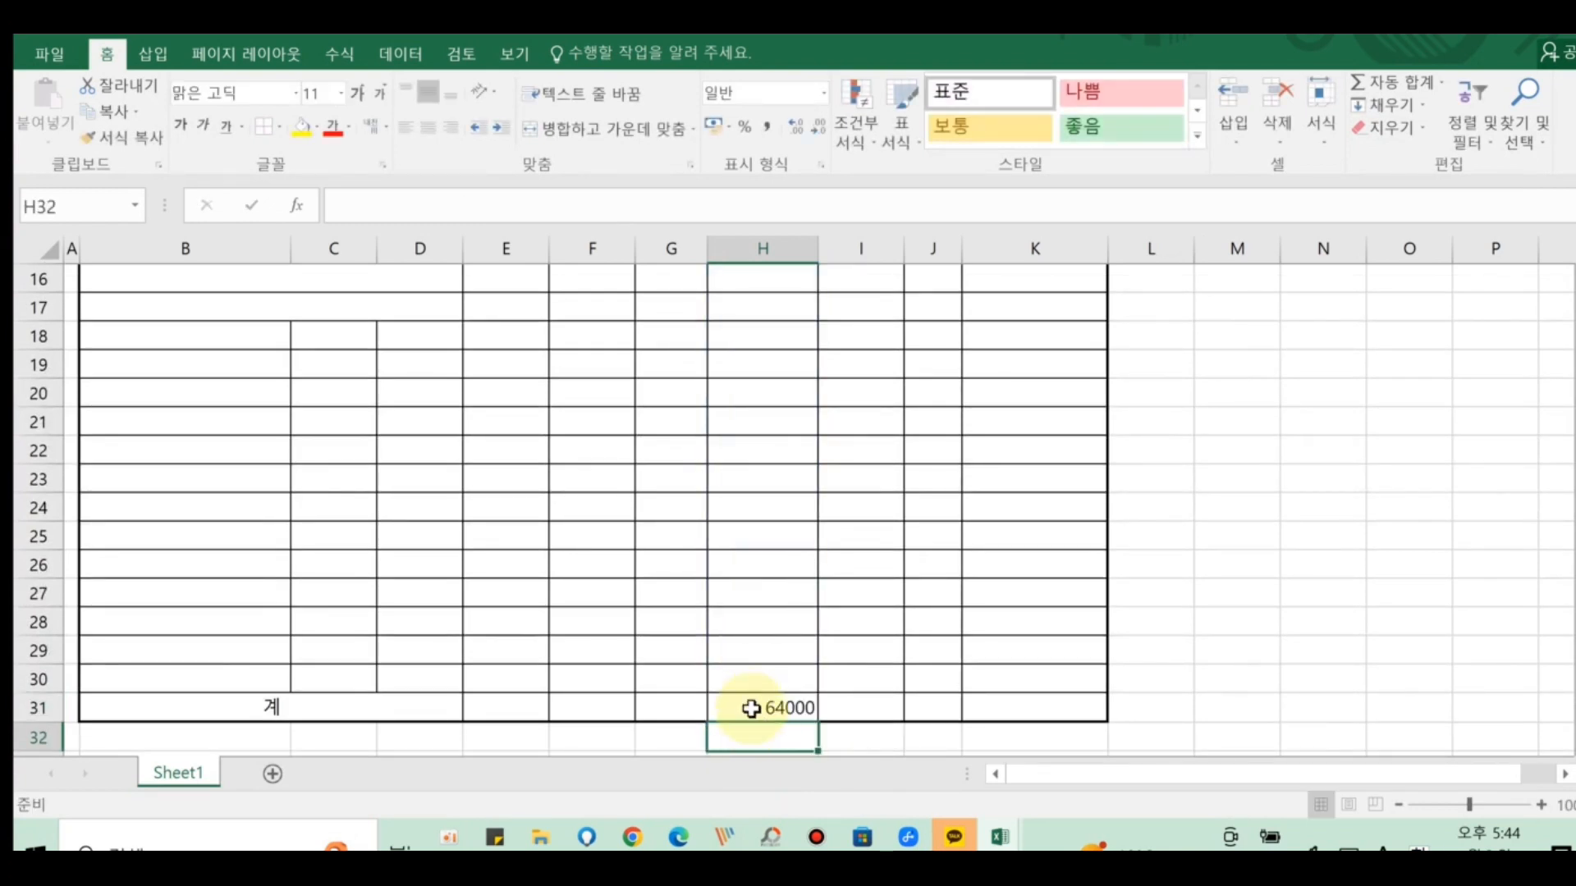
- Fill the SUM formula from H31 across to the 공급가액 and 세액 totals in I31:J31
{"action": "left_click", "coordinate": [744, 706]}
{"action": "left_click_drag", "start_coordinate": [819, 723], "coordinate": [952, 727]}
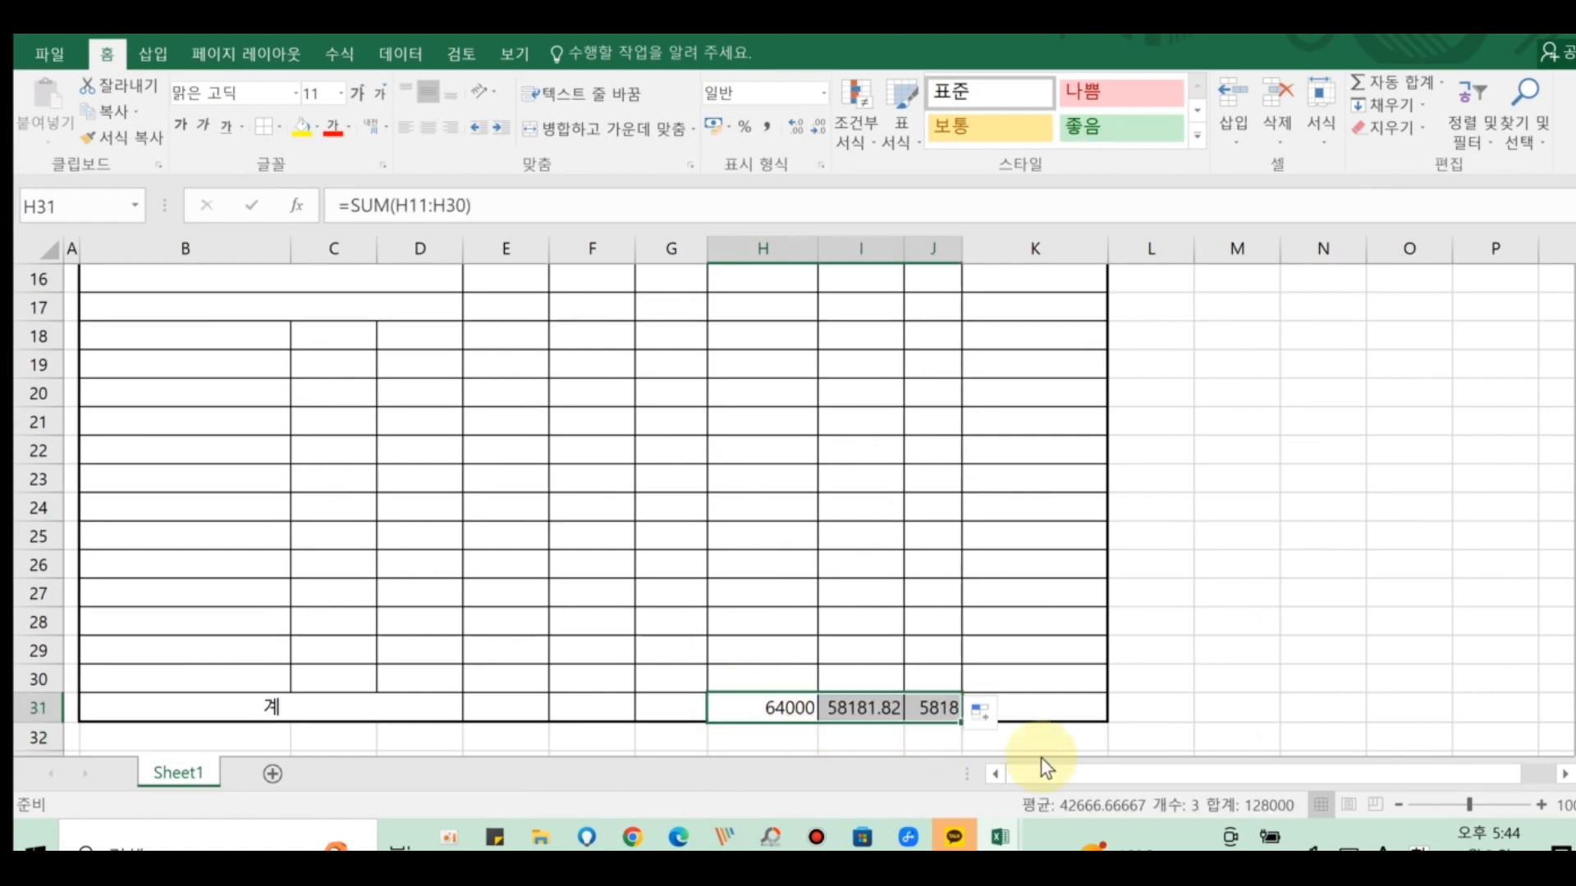
{"action": "scroll", "coordinate": [1165, 630], "scroll_direction": "up", "scroll_amount": 1}
{"action": "scroll", "coordinate": [1167, 629], "scroll_direction": "down", "scroll_amount": 2}
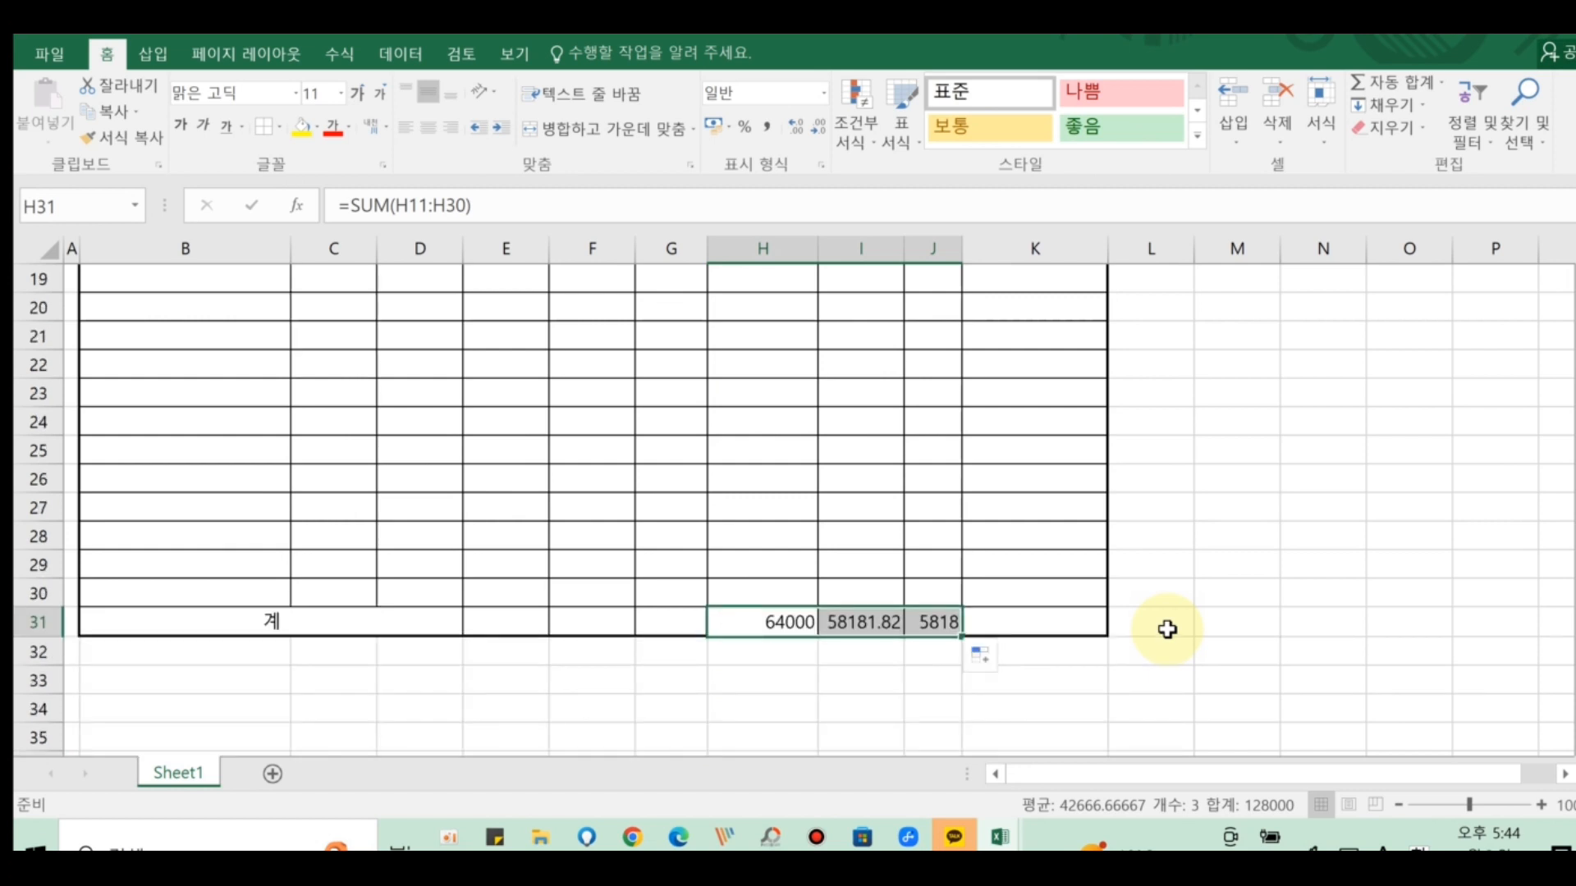
- Link the merged cell H9 beside 원整 to the grand total with the formula =H31
{"action": "scroll", "coordinate": [1137, 633], "scroll_direction": "up", "scroll_amount": 3}
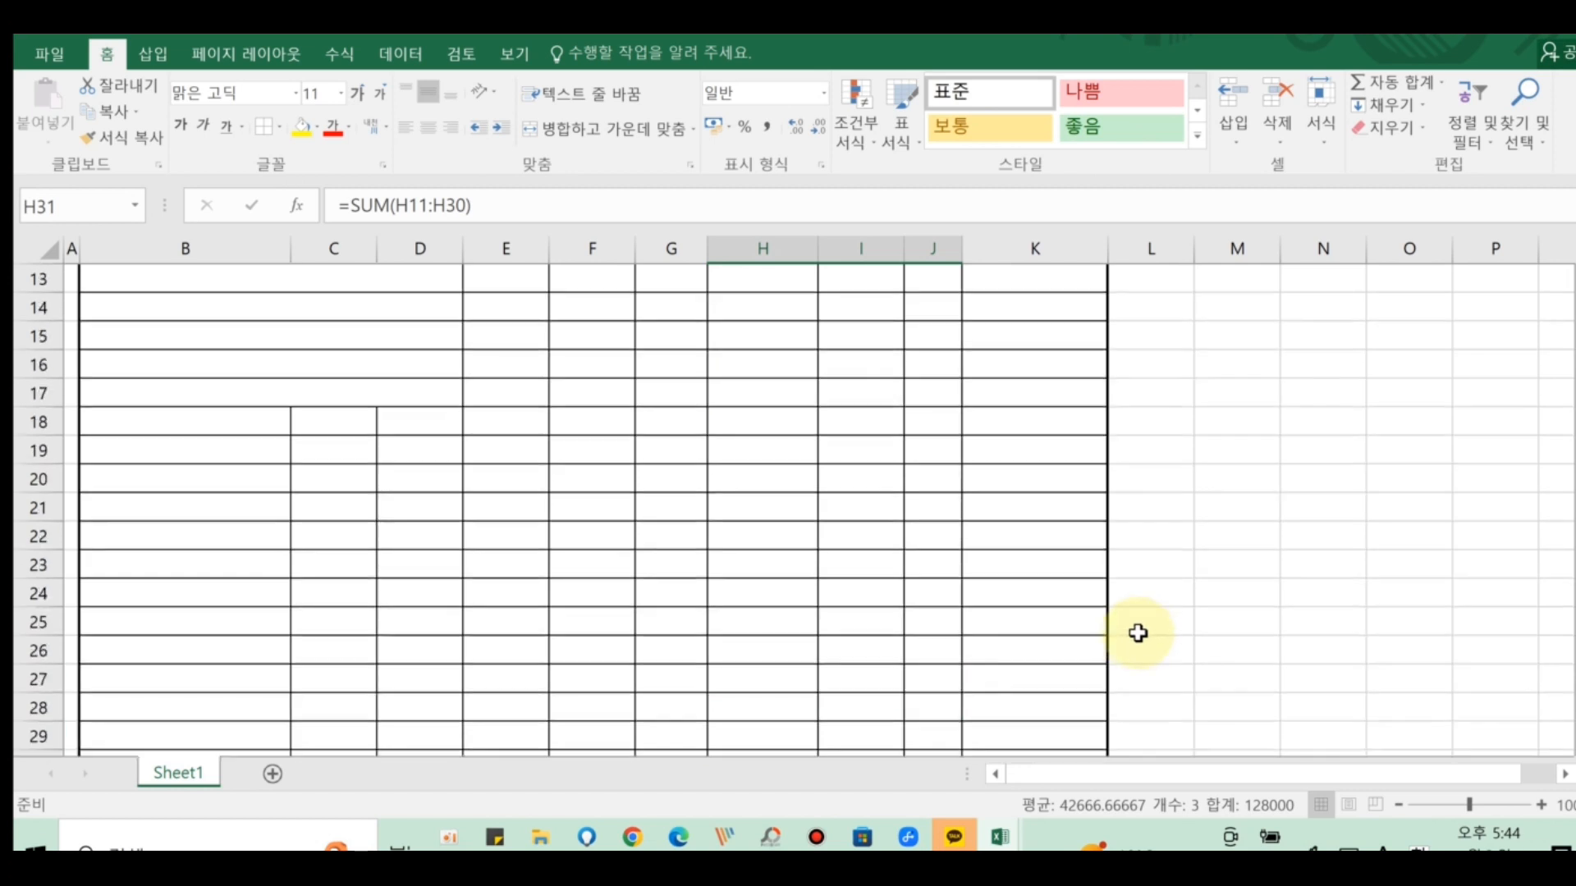
{"action": "scroll", "coordinate": [1137, 633], "scroll_direction": "up", "scroll_amount": 1}
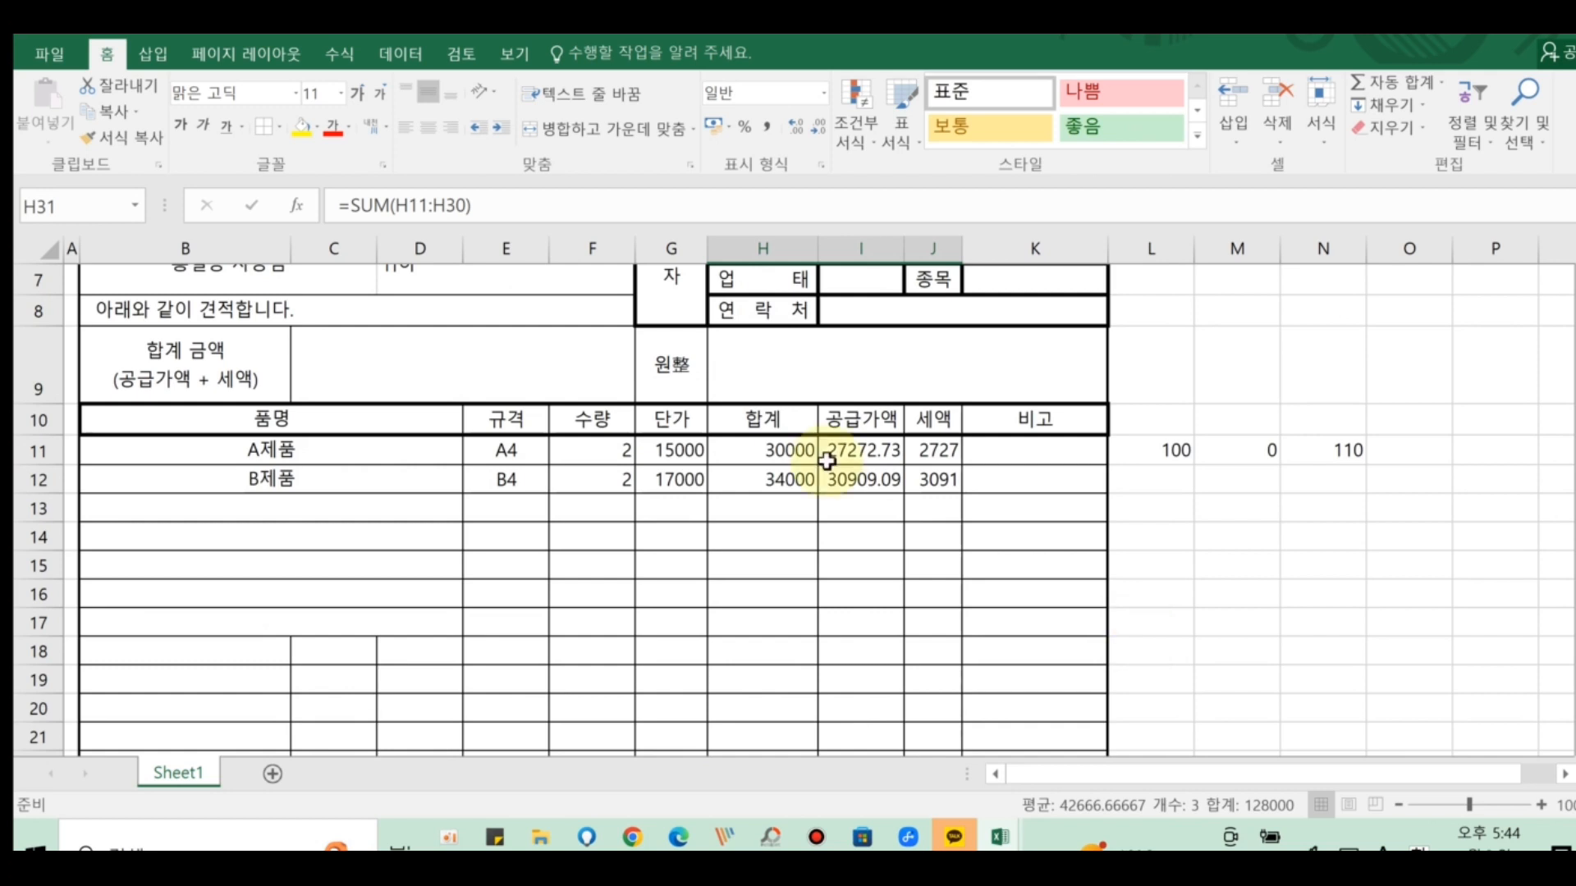
{"action": "left_click", "coordinate": [805, 372]}
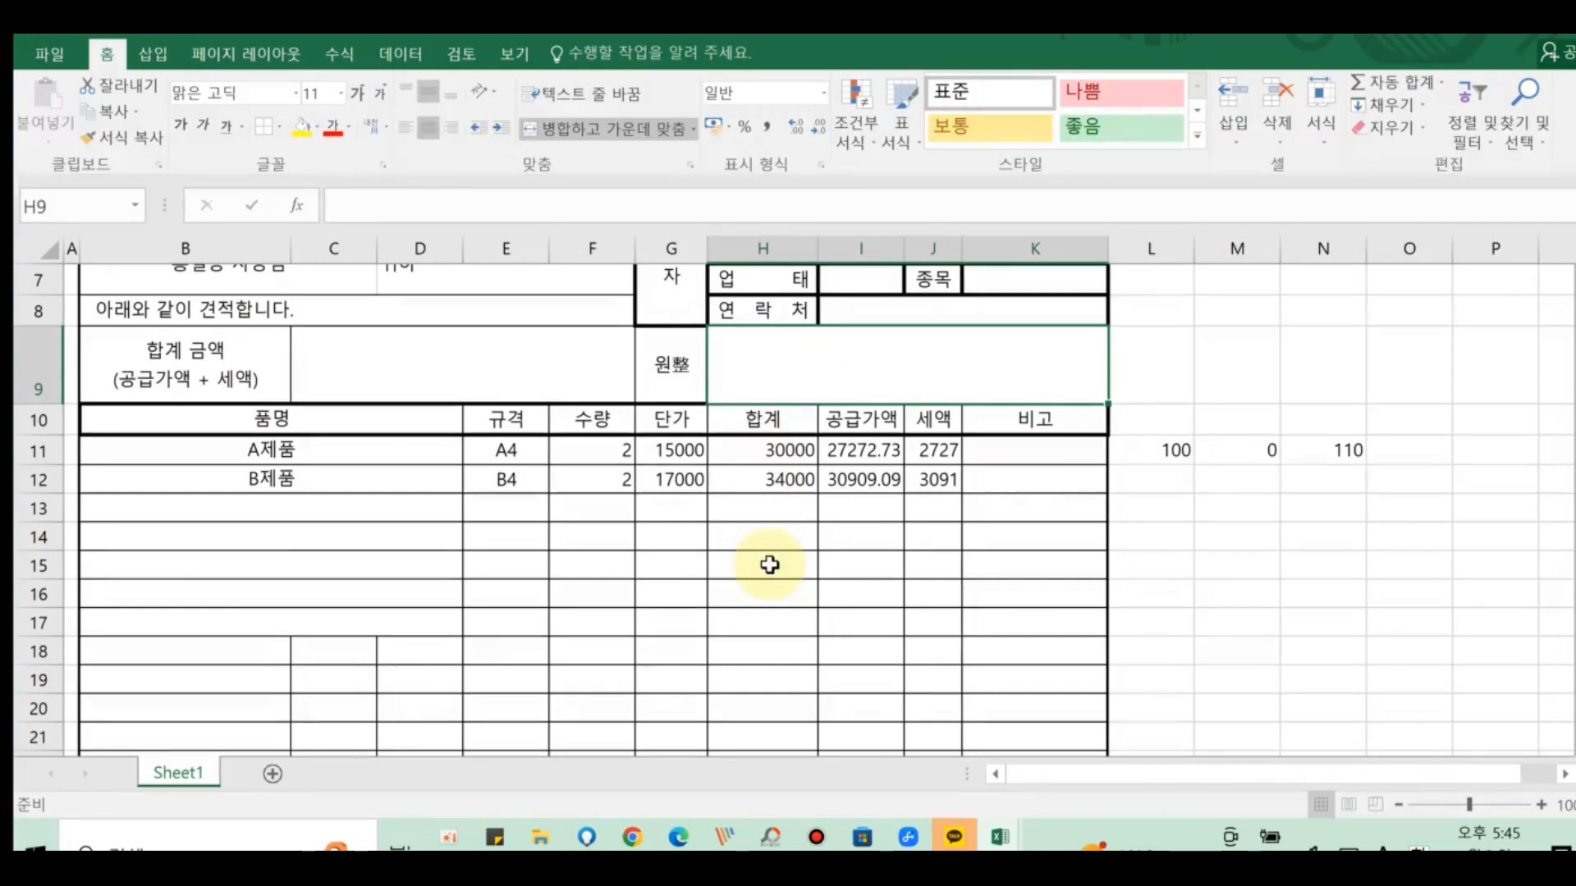
{"action": "type", "text": "="}
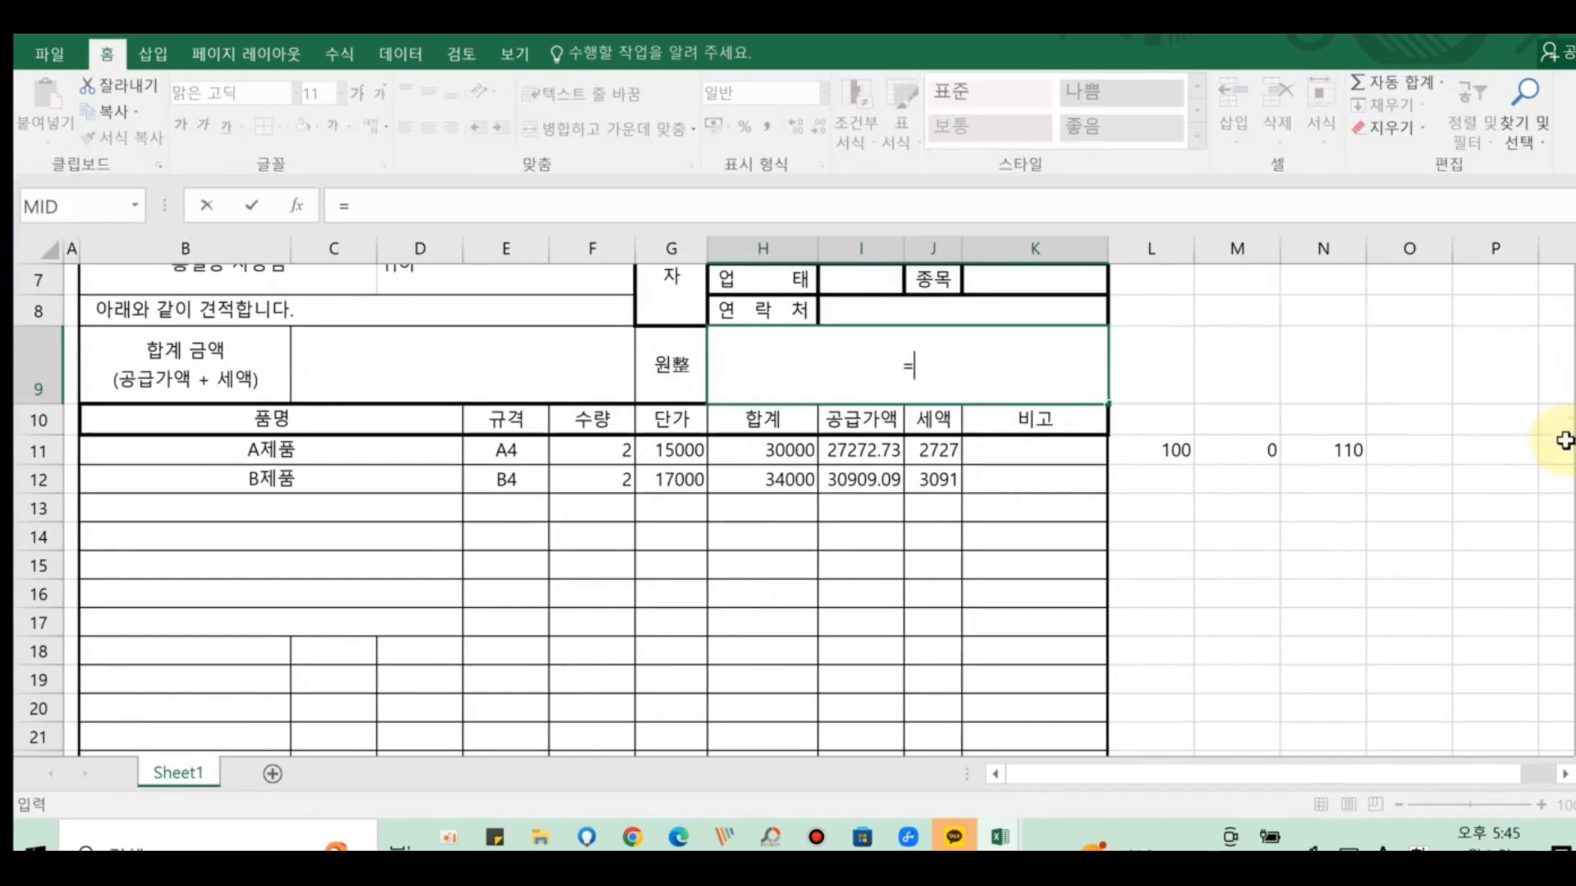
{"action": "scroll", "coordinate": [788, 503], "scroll_direction": "down", "scroll_amount": 3}
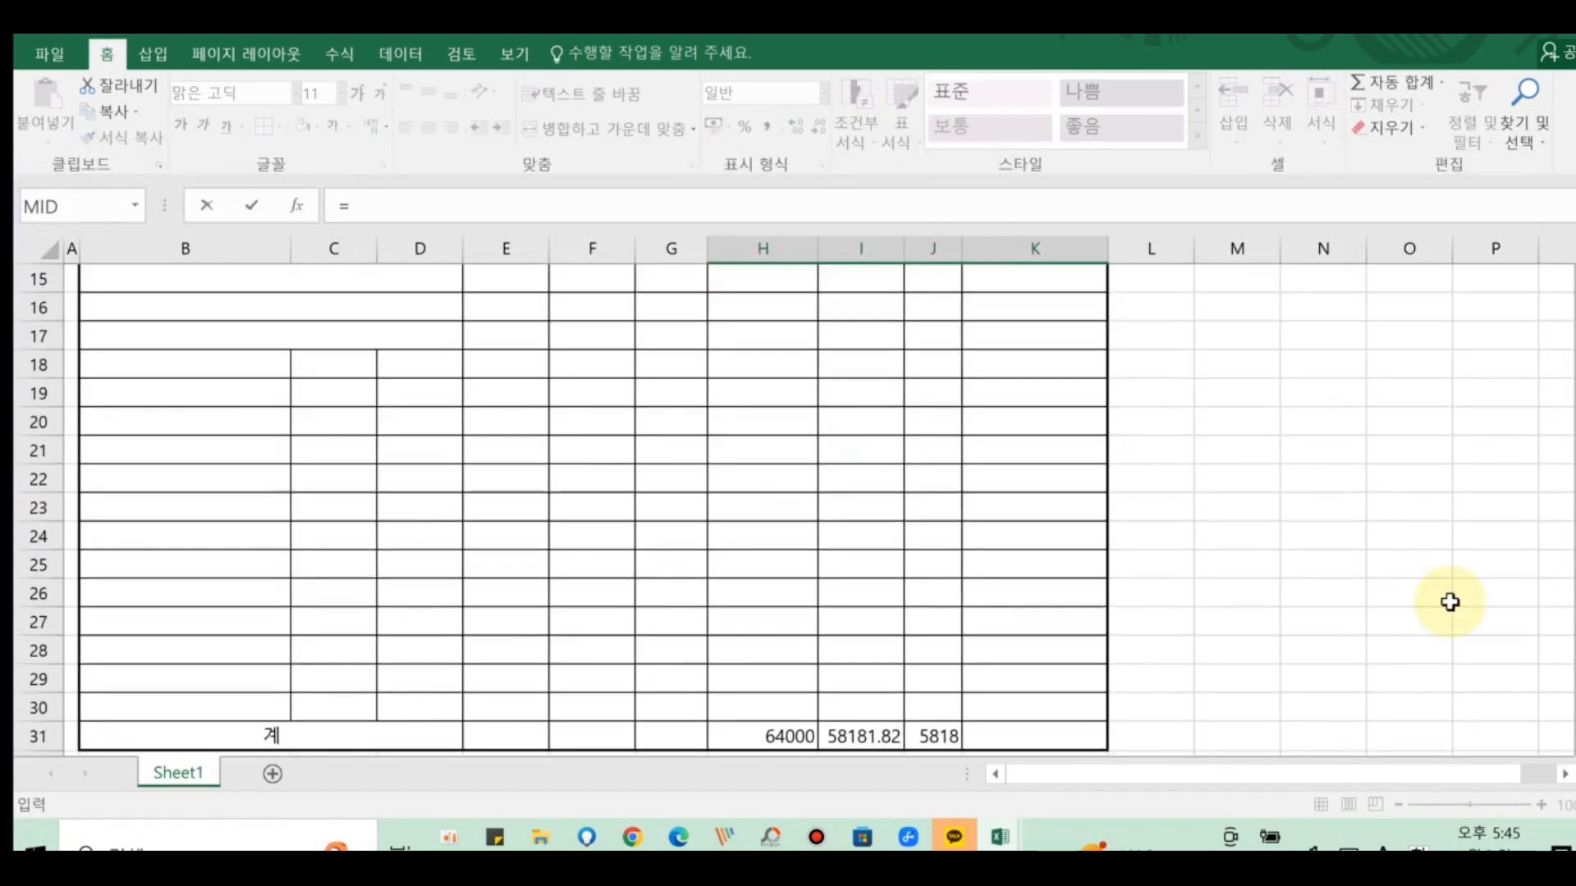
{"action": "left_click", "coordinate": [751, 736]}
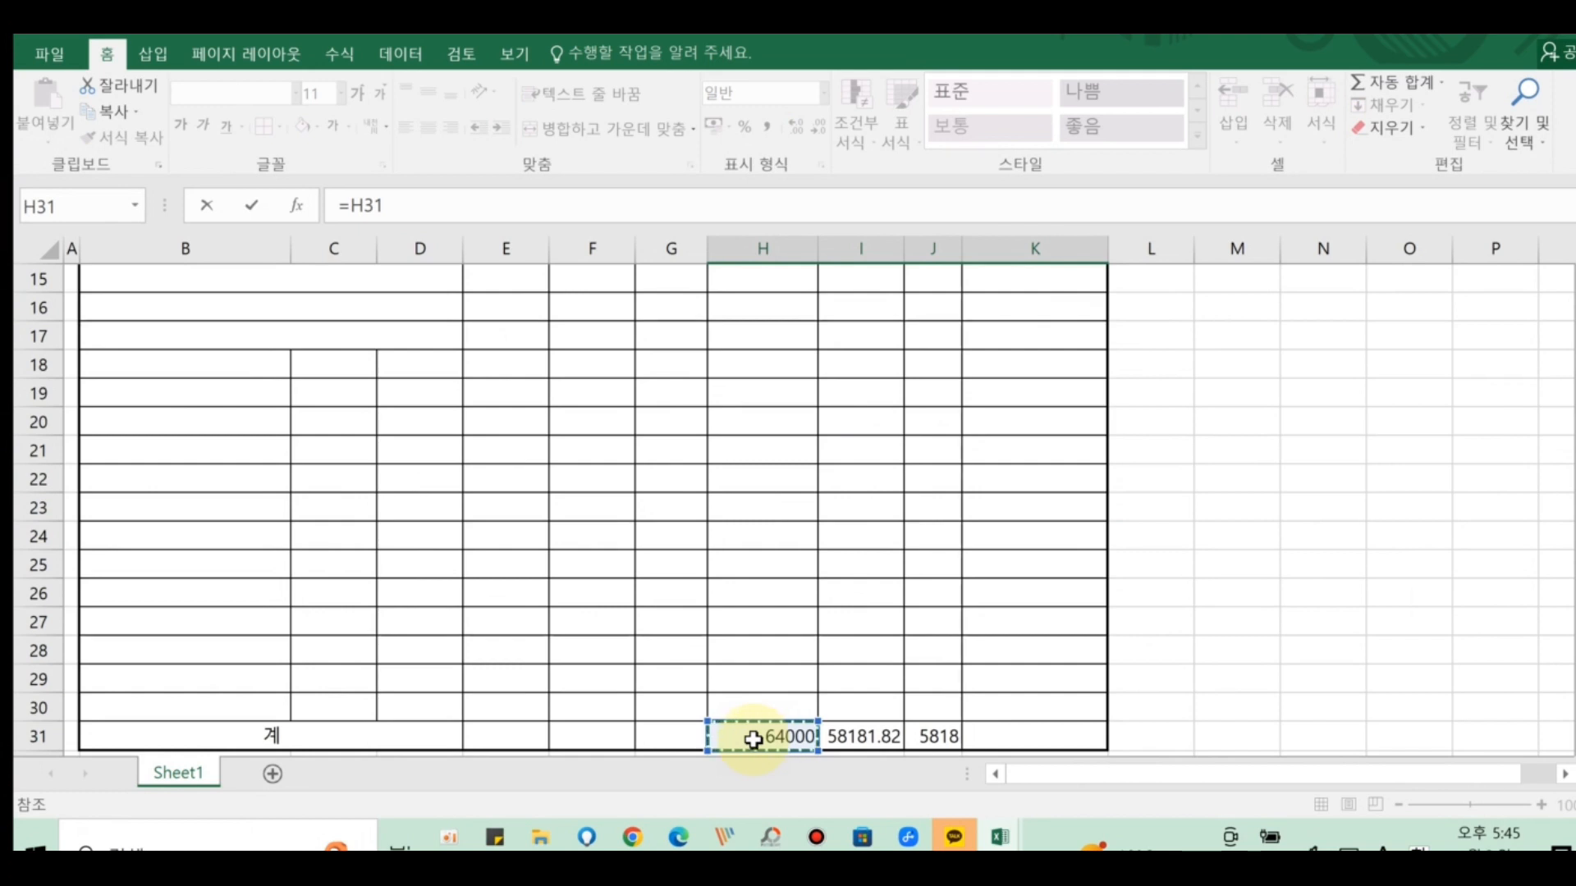
{"action": "key", "text": "Return"}
{"action": "scroll", "coordinate": [790, 722], "scroll_direction": "up", "scroll_amount": 3}
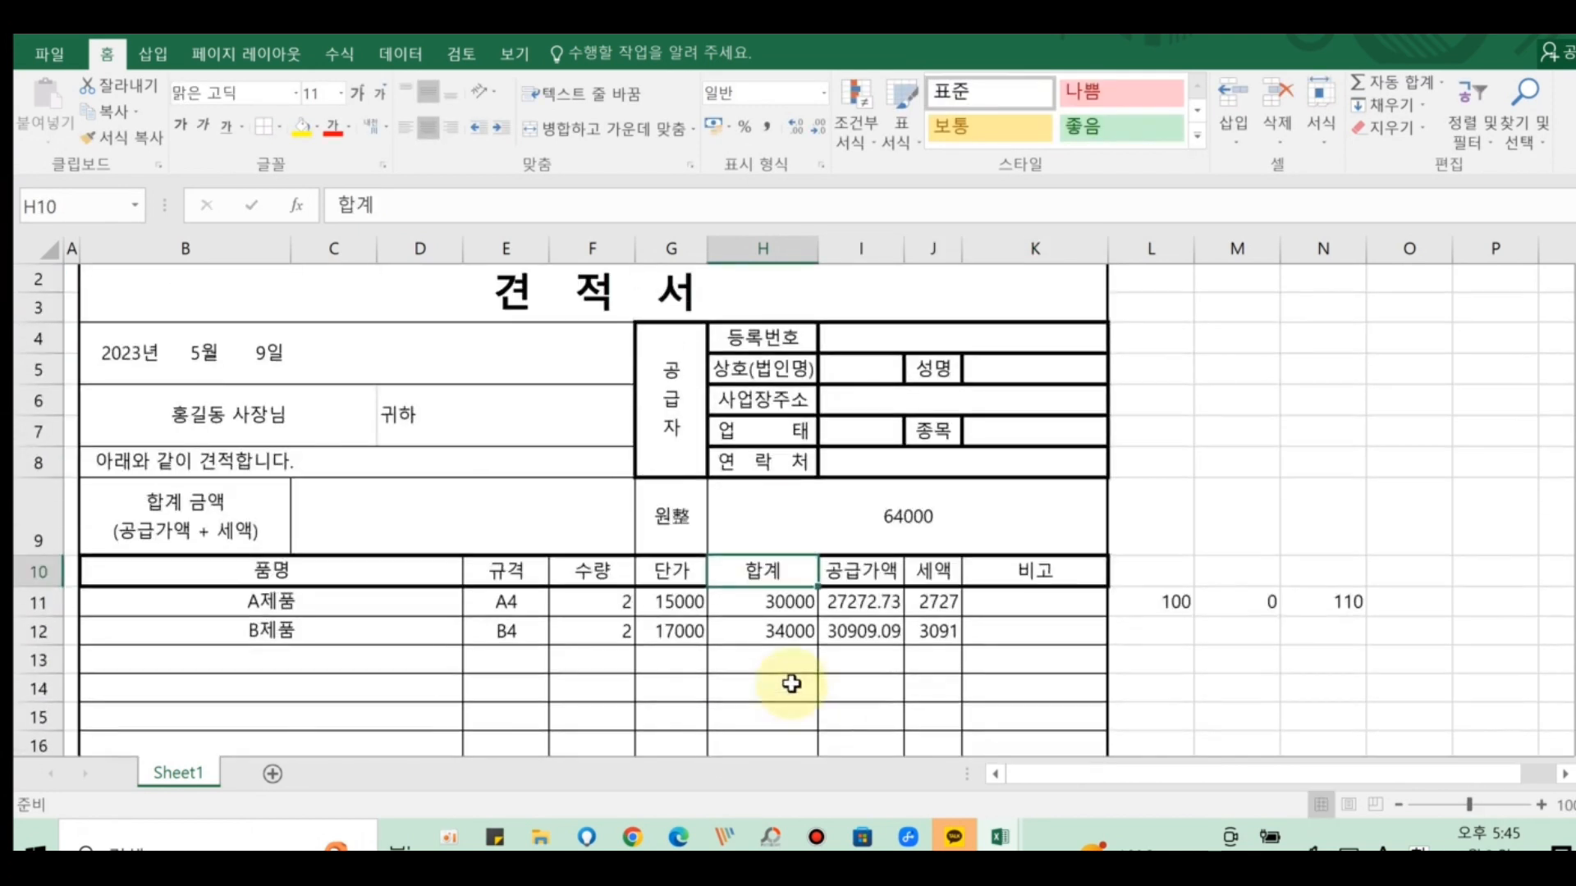
- Format the grand total in H9 as currency (통화) with the ₩ symbol and 0 decimal places
{"action": "left_click", "coordinate": [881, 519]}
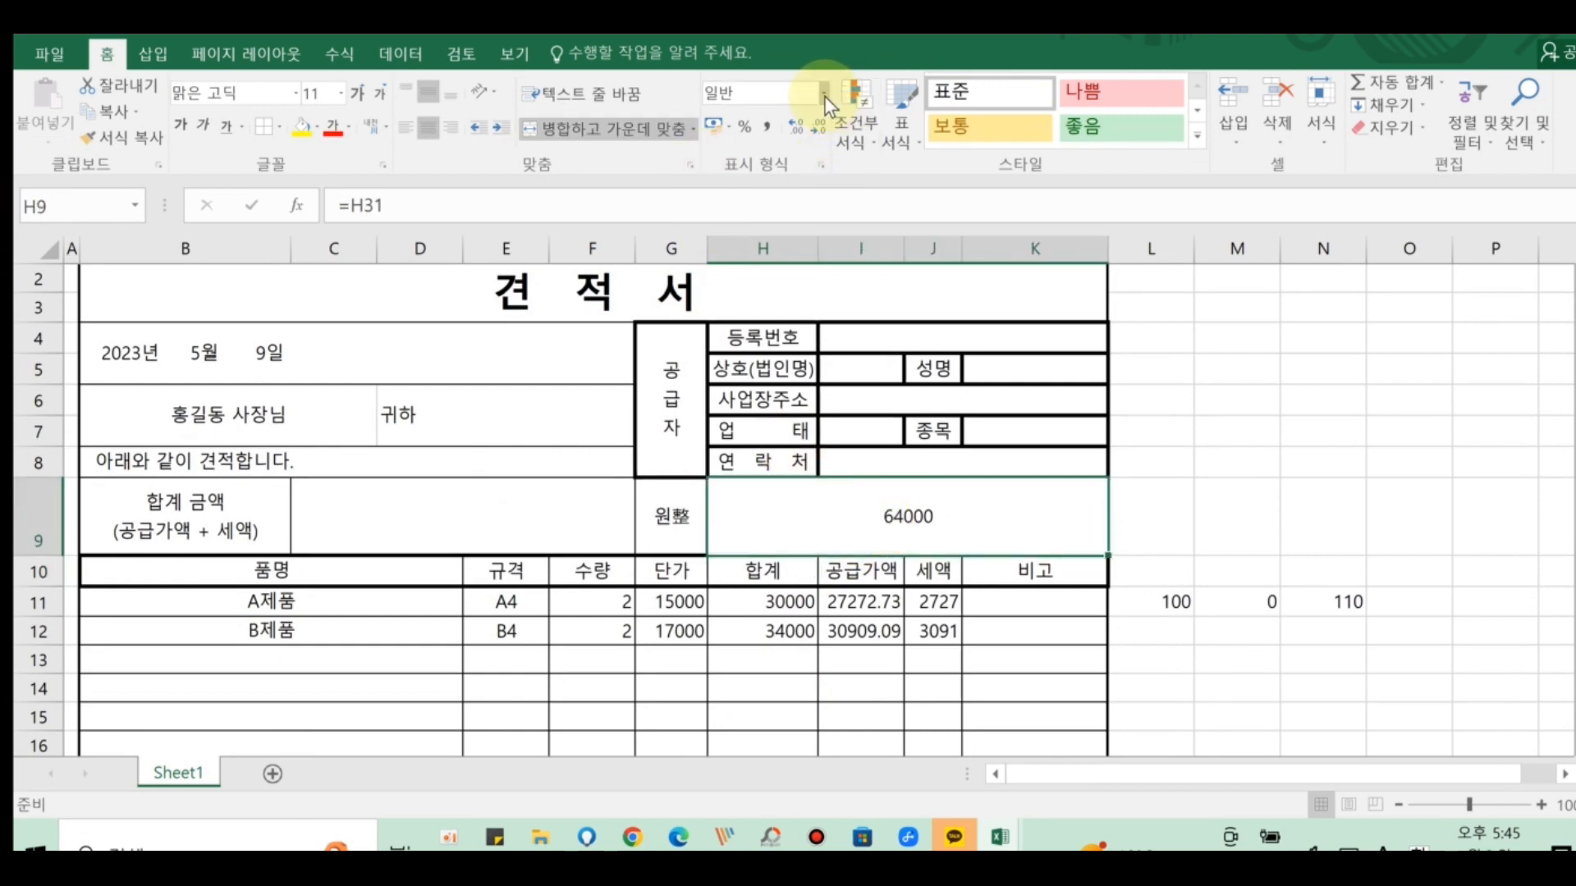
{"action": "left_click", "coordinate": [824, 165]}
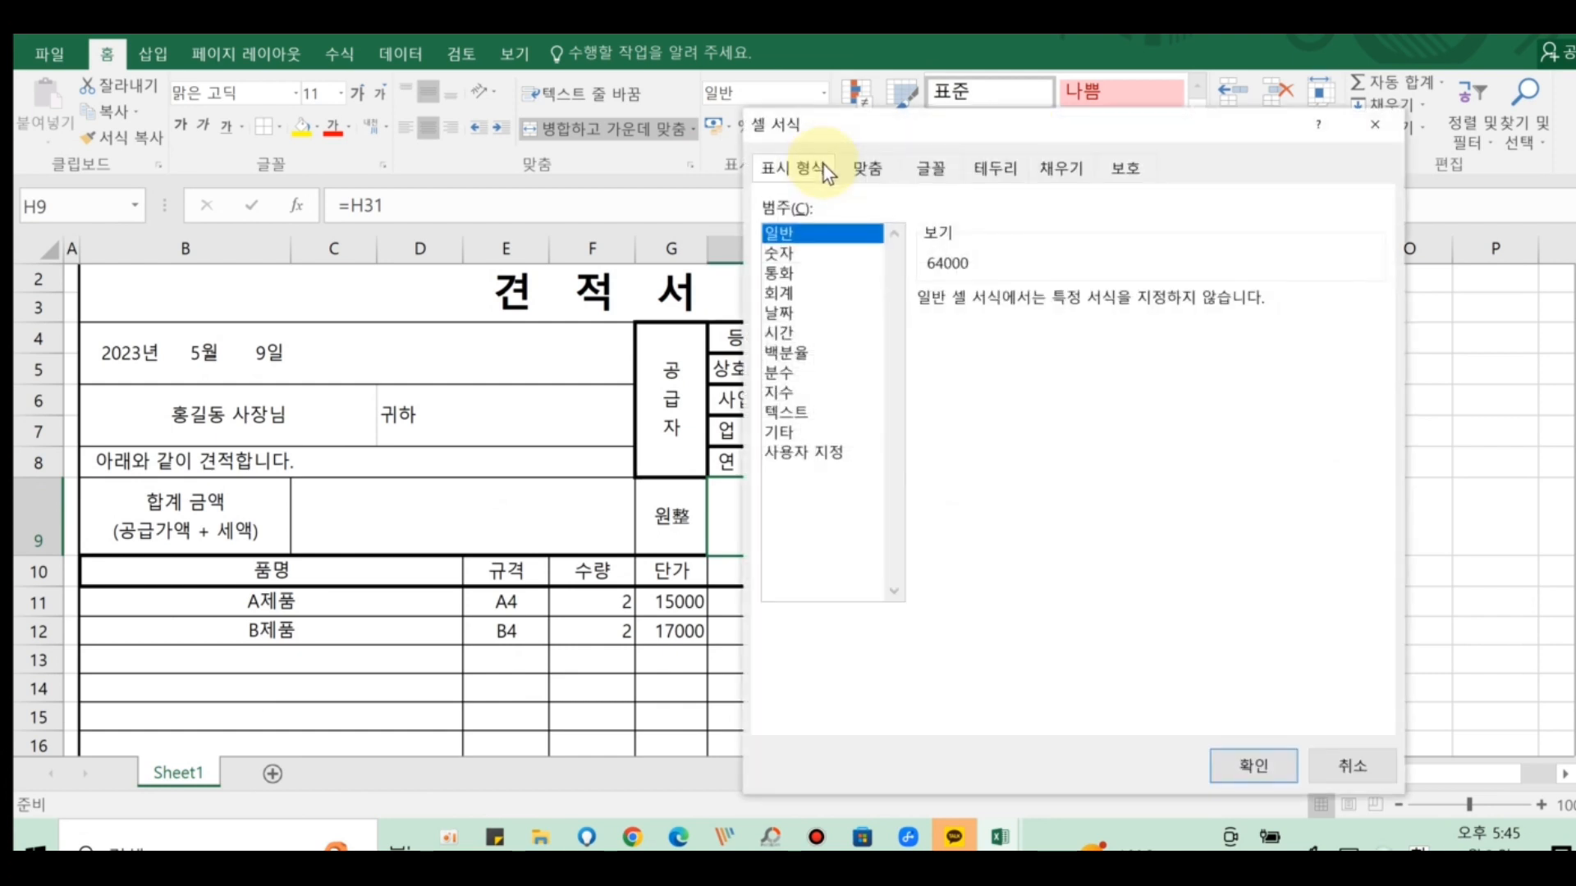
{"action": "left_click", "coordinate": [786, 275]}
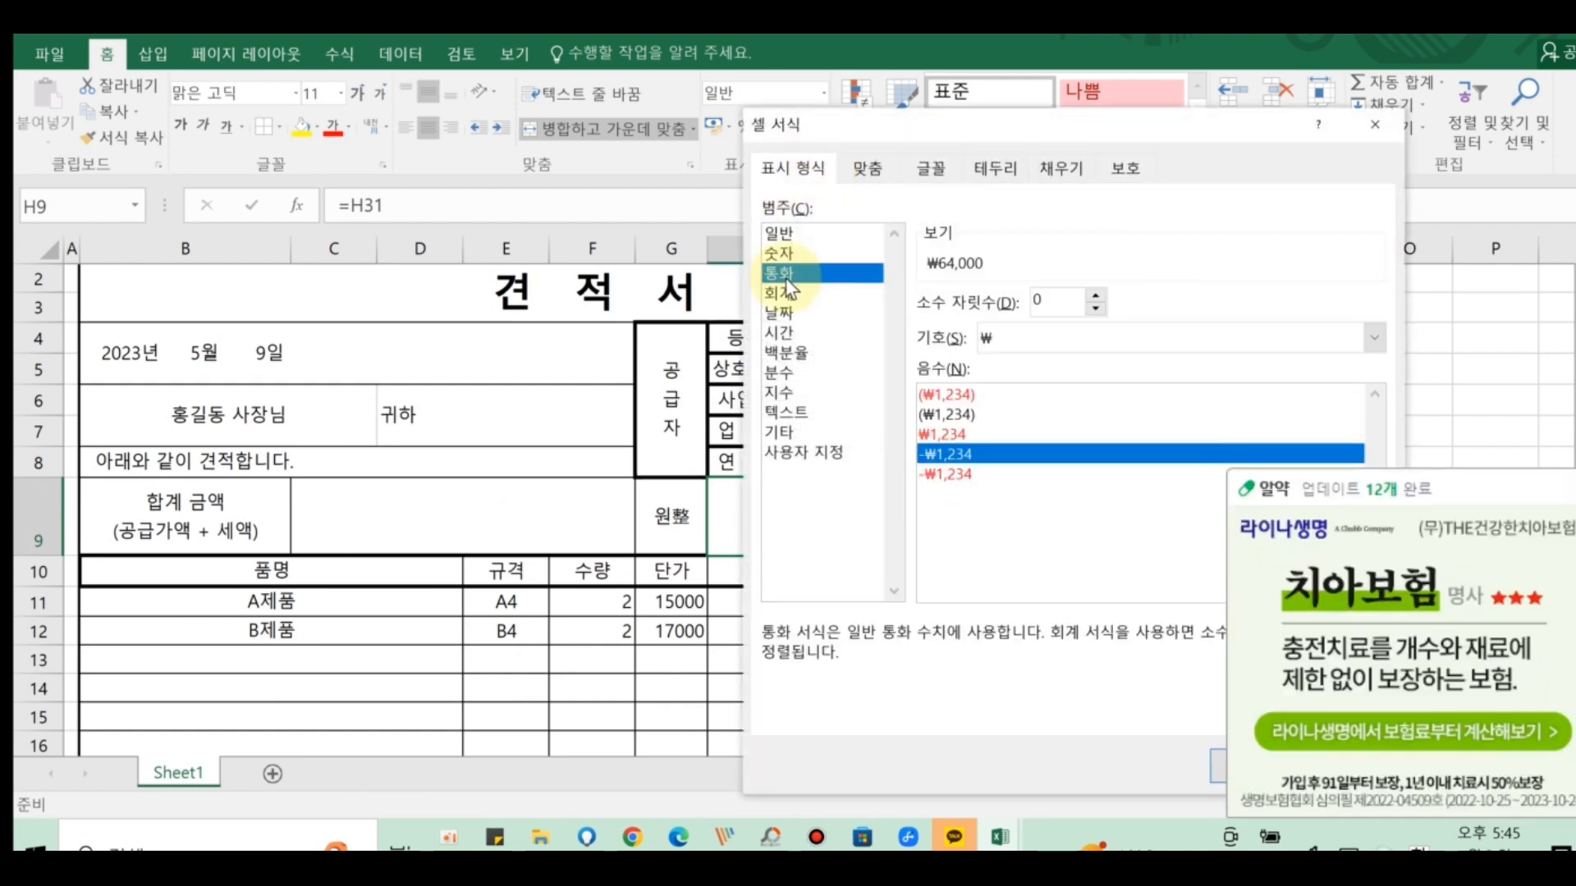
{"action": "left_click", "coordinate": [997, 333]}
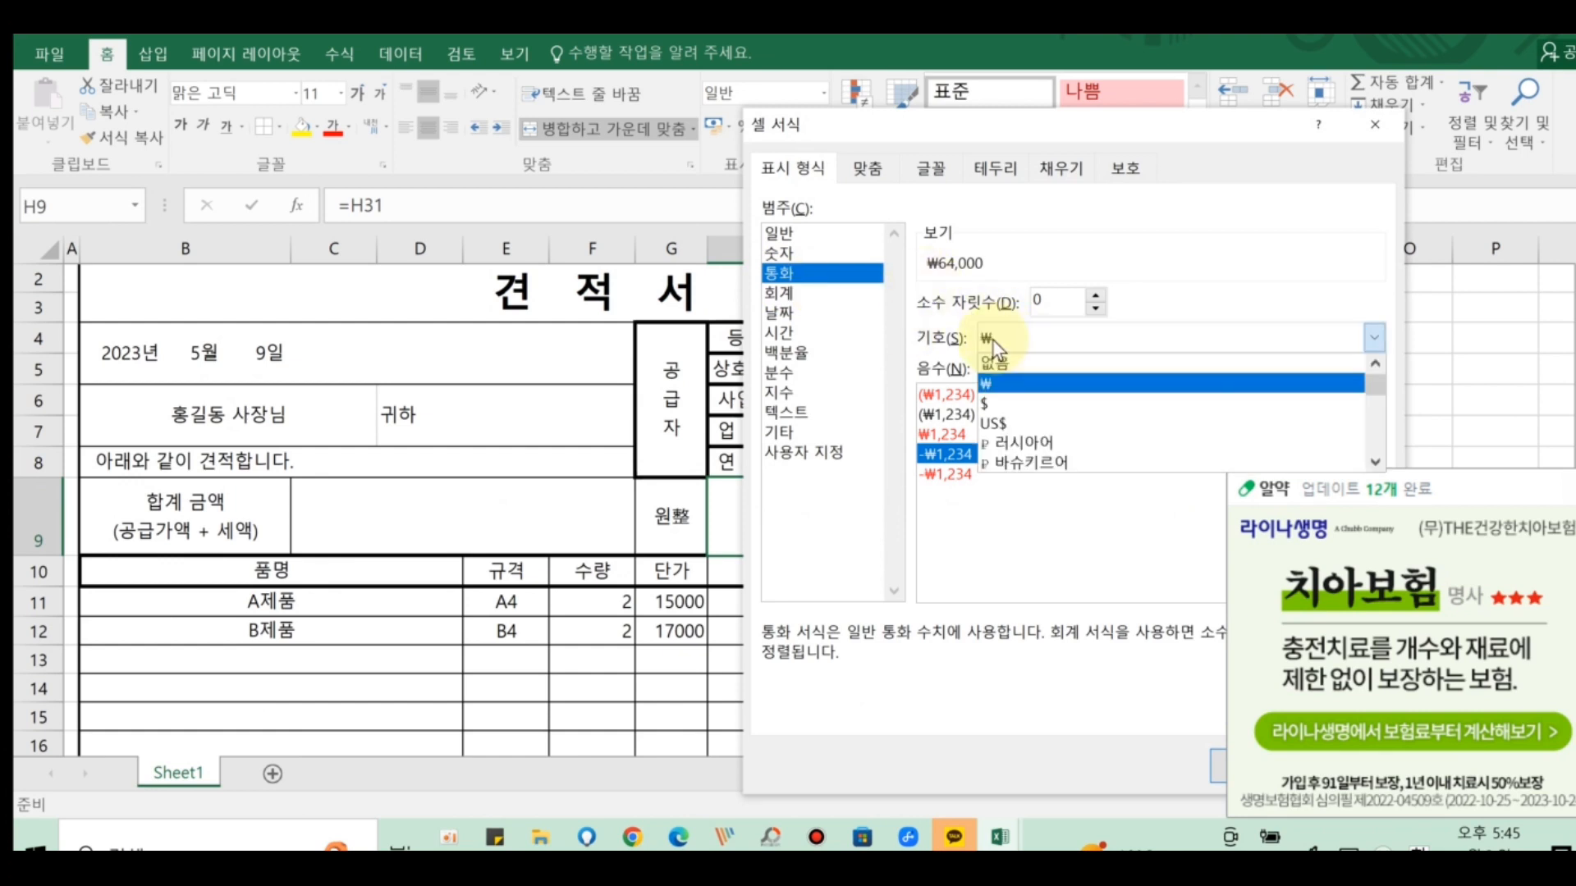
{"action": "left_click", "coordinate": [996, 382]}
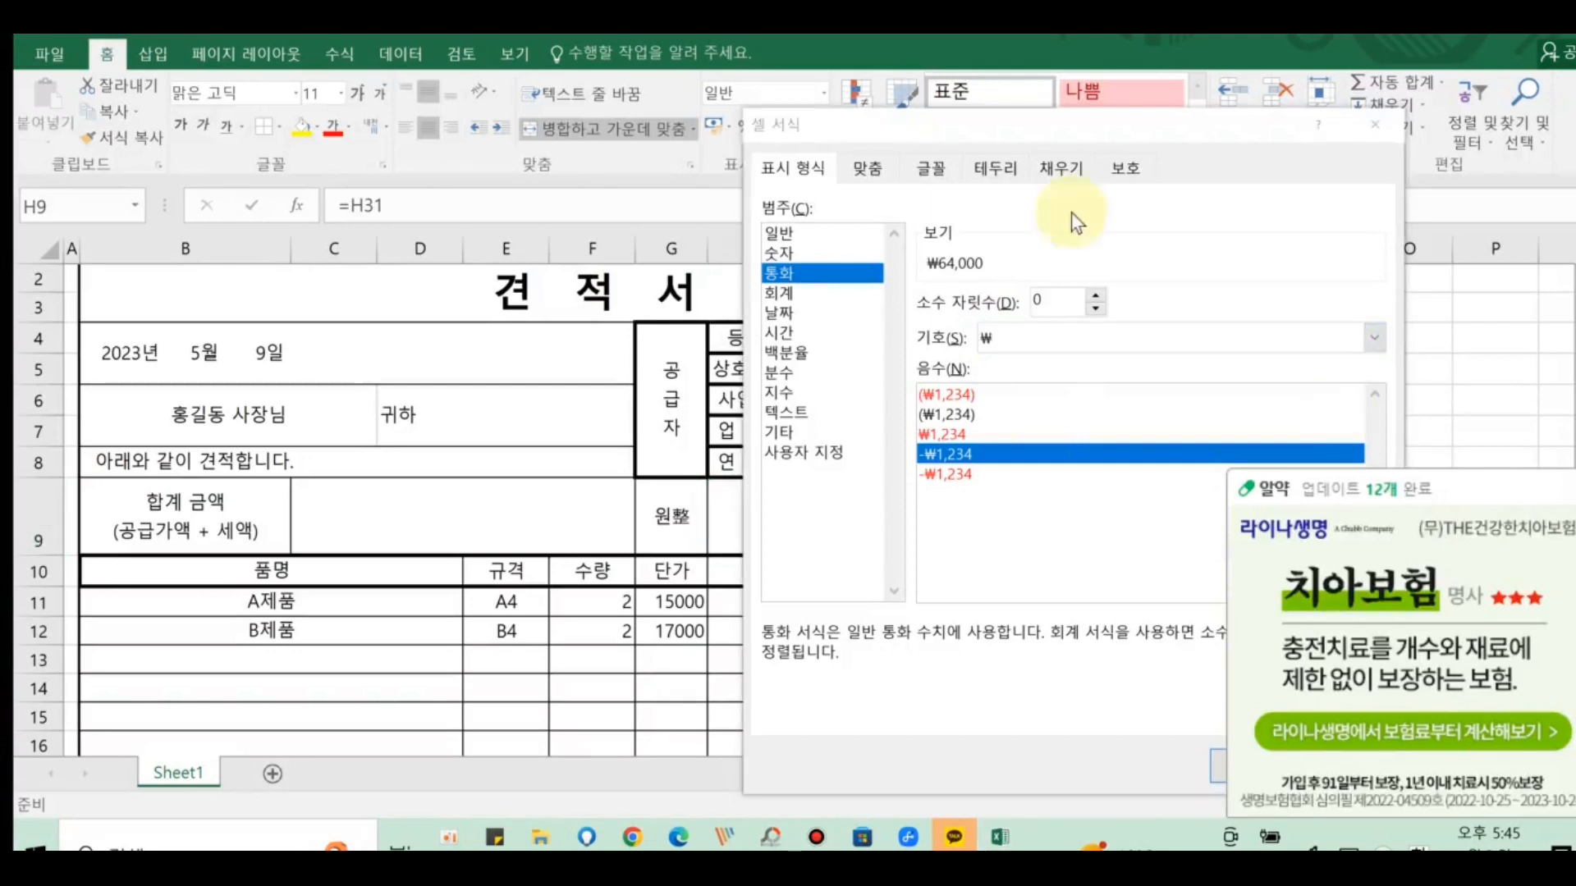
{"action": "left_click", "coordinate": [1216, 748]}
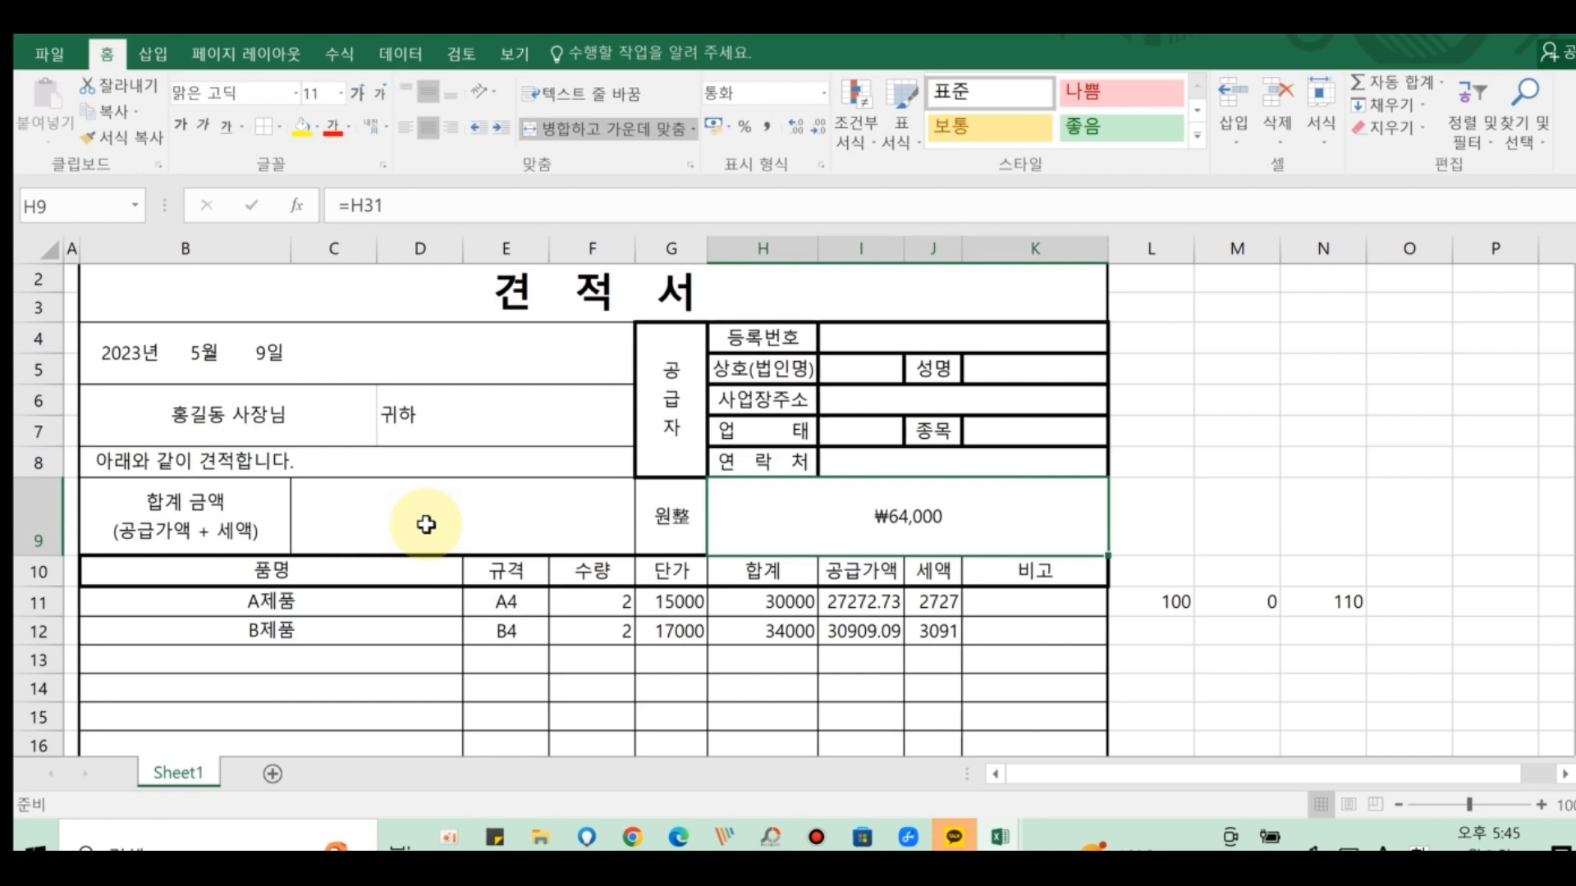
- Link the merged cell C9 beside 합계 금액 to the currency total with the formula =H9
{"action": "left_click", "coordinate": [448, 466]}
{"action": "left_click", "coordinate": [437, 515]}
{"action": "type", "text": "="}
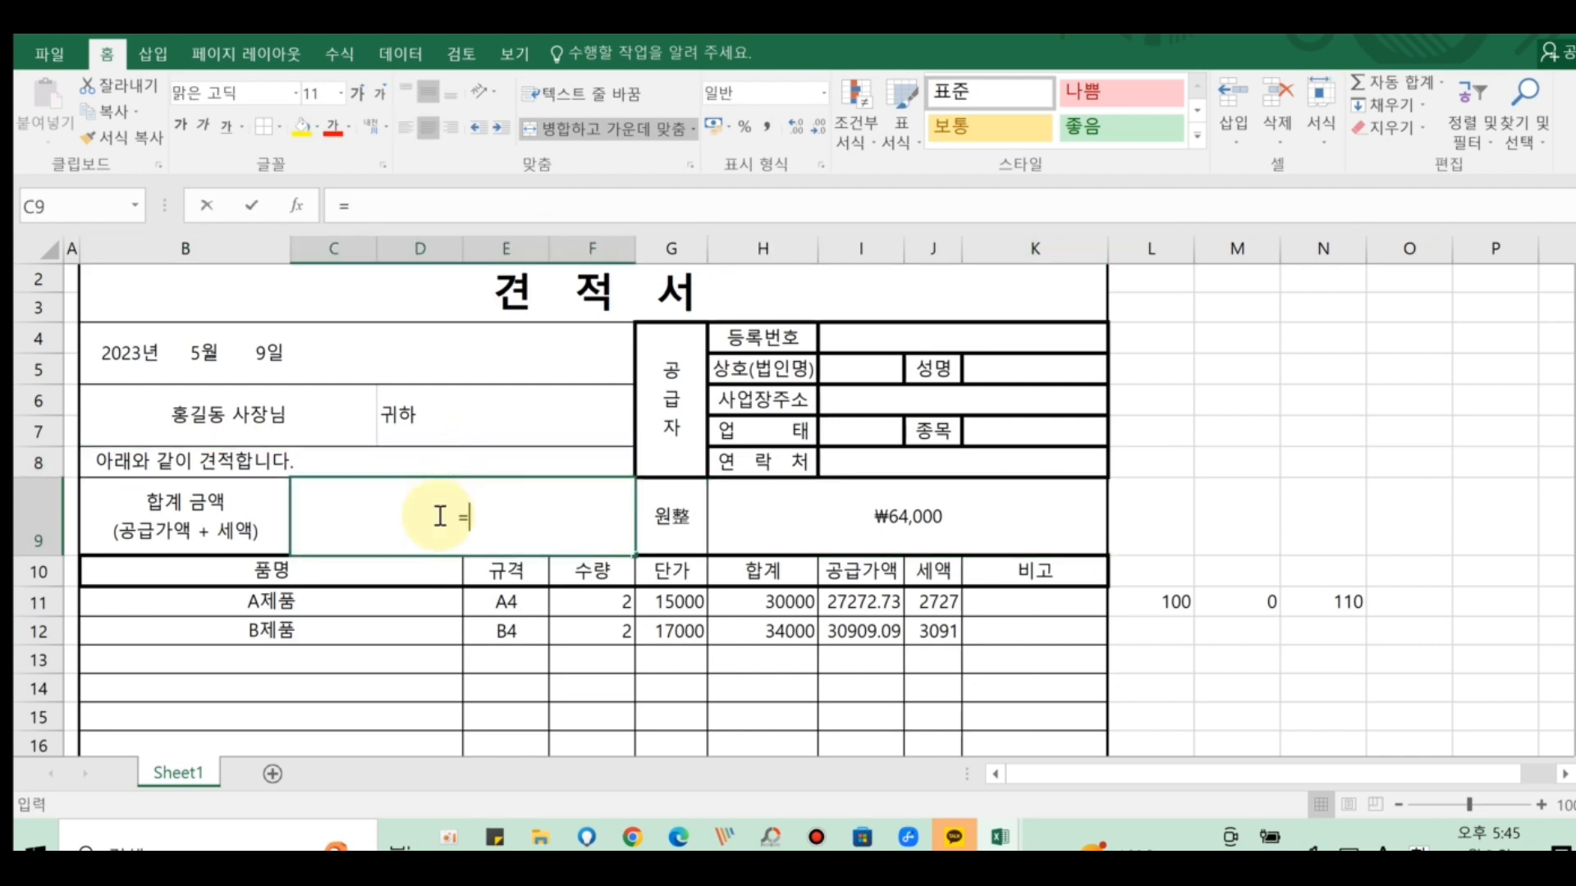
{"action": "left_click", "coordinate": [903, 520]}
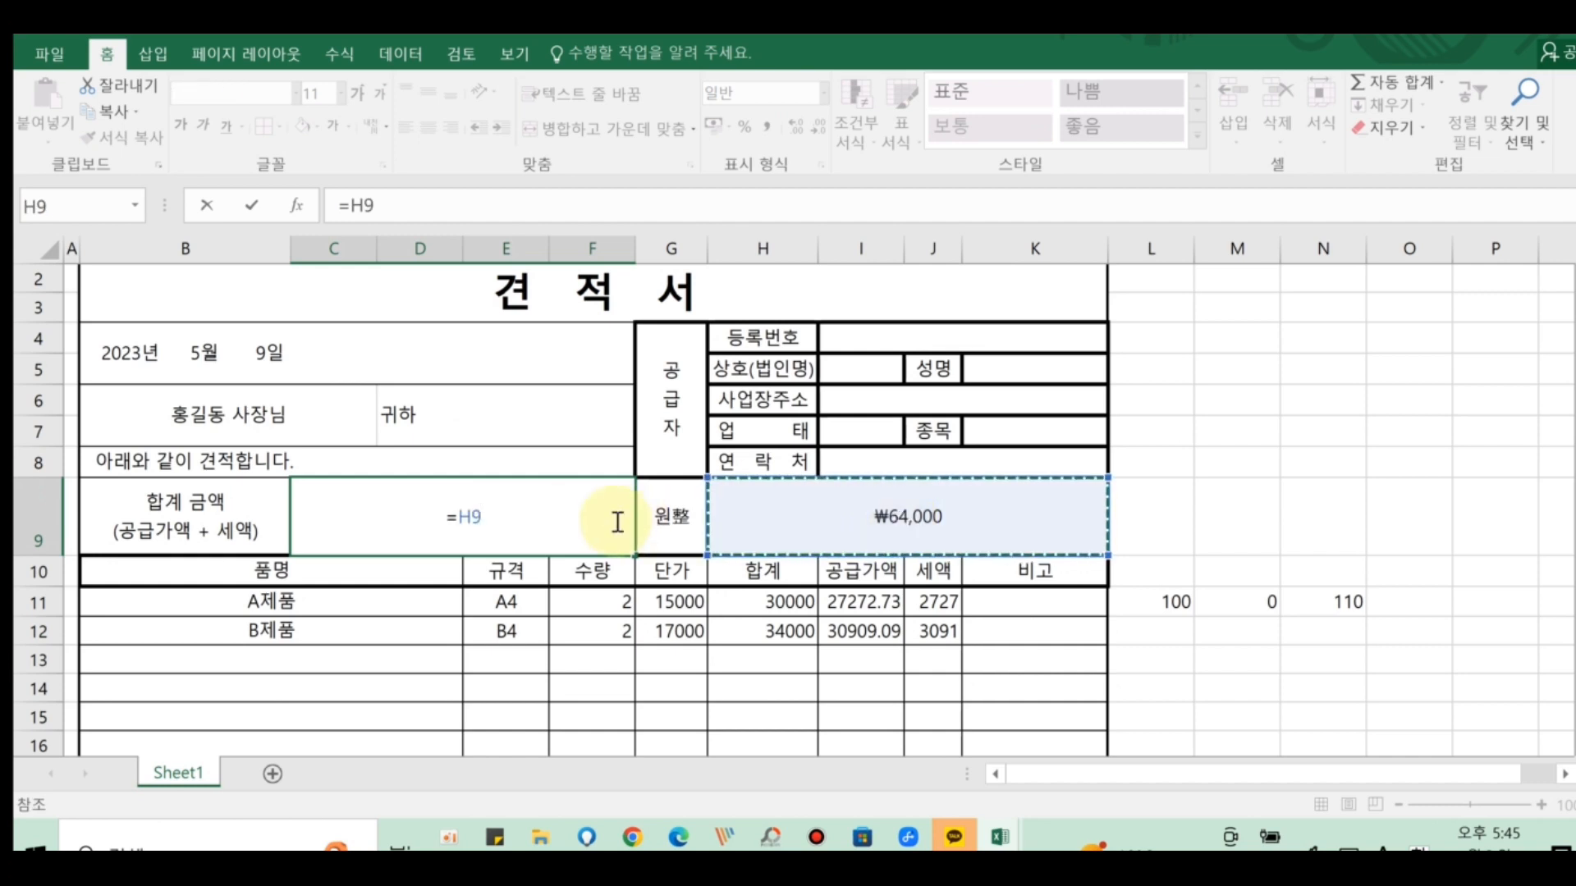
{"action": "key", "text": "Return"}
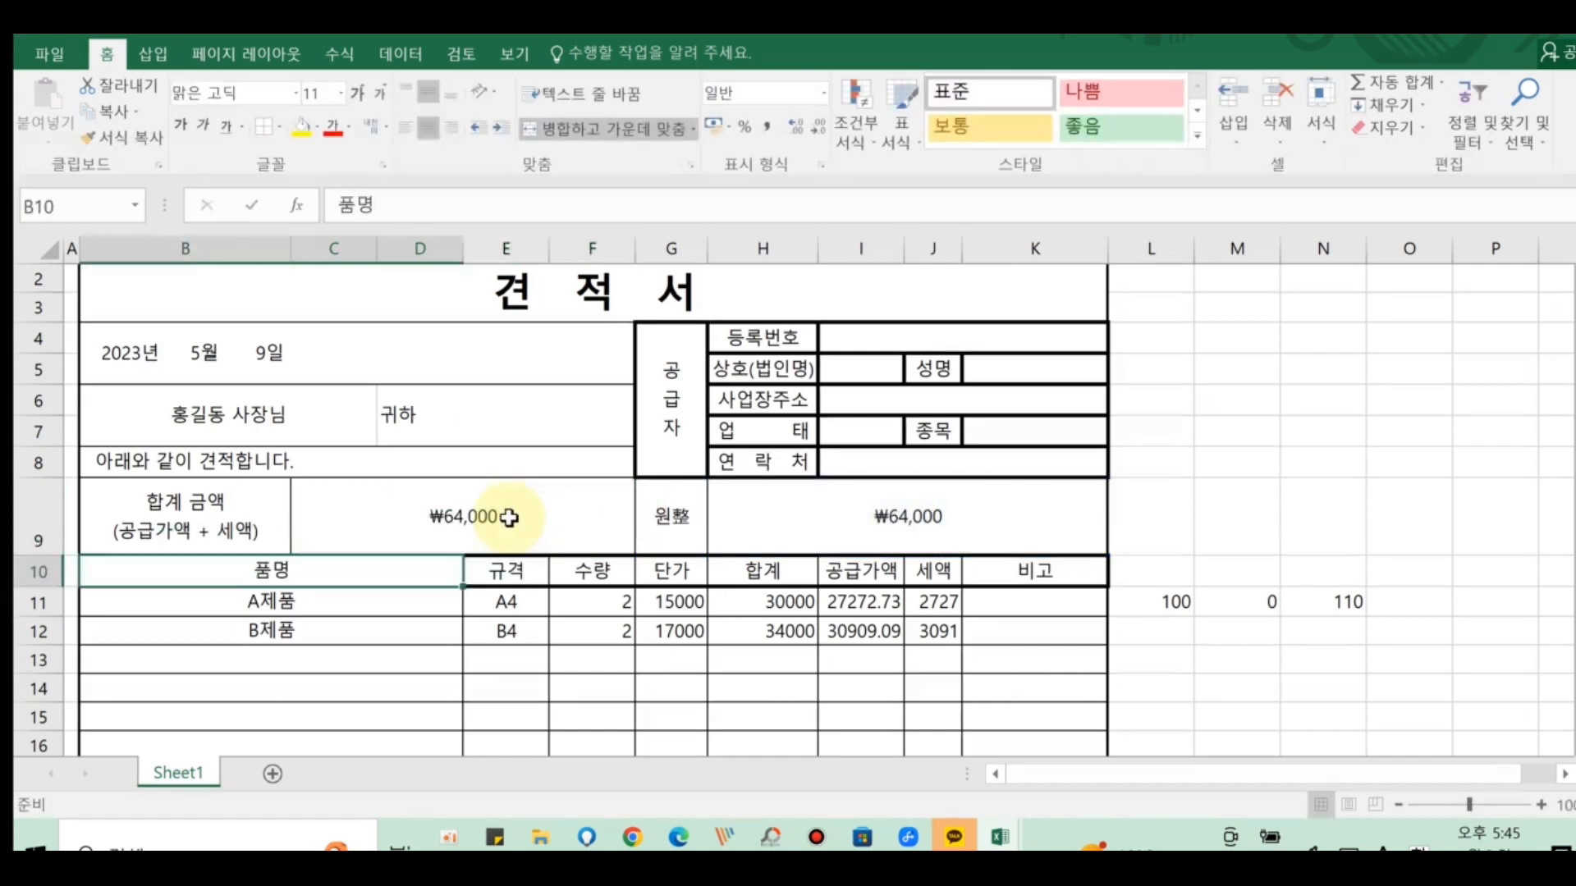
- Format C9 with the 기타 category's 숫자(한글) type so the amount is written in Korean words
{"action": "left_click", "coordinate": [454, 522]}
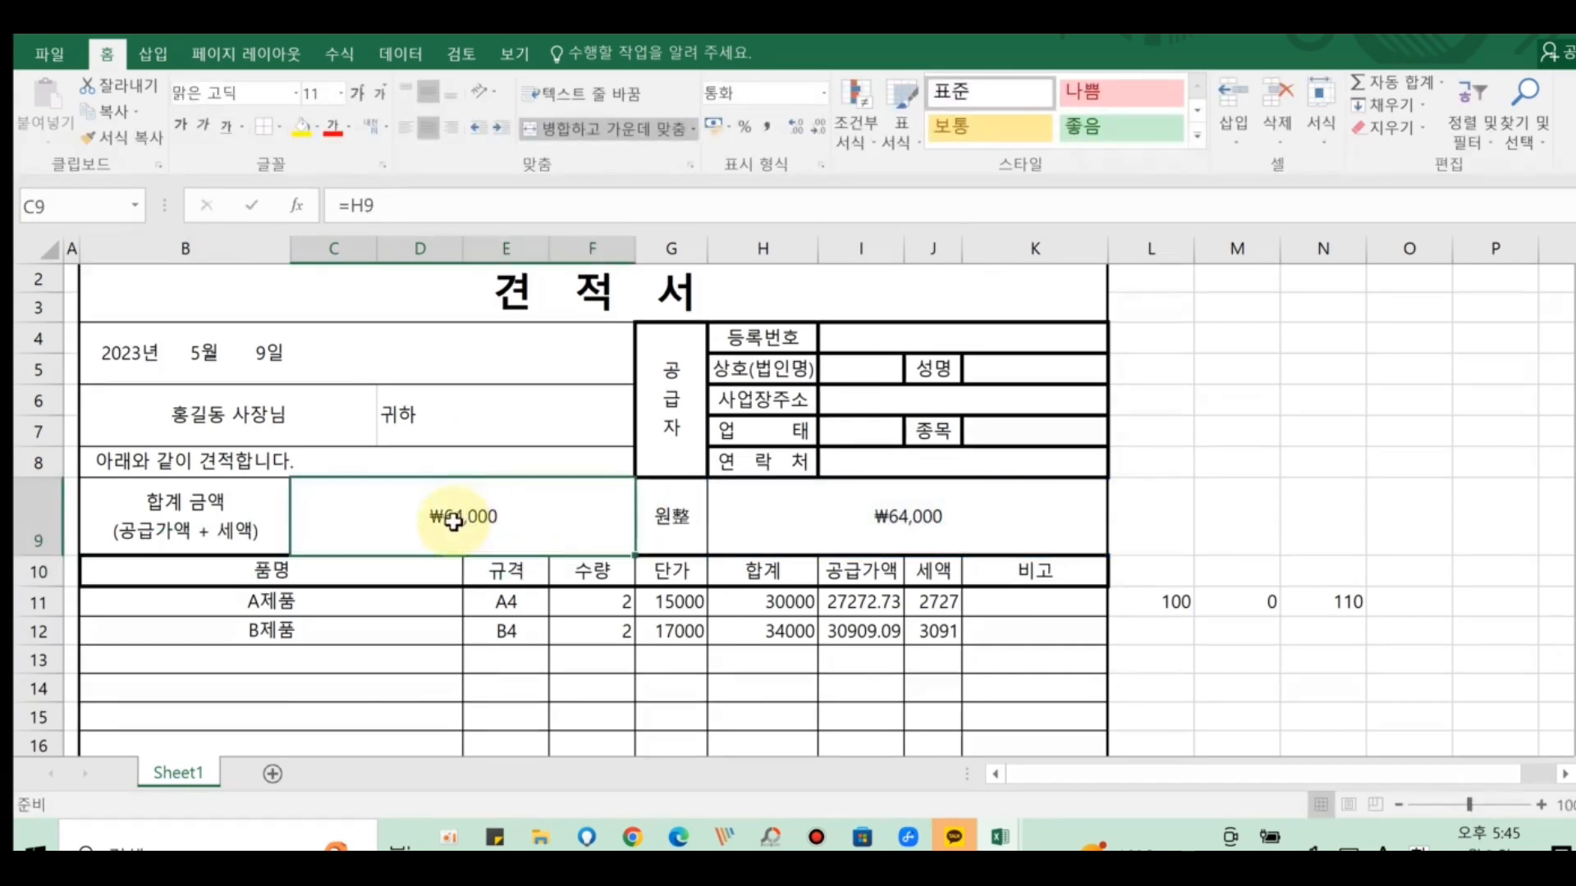
{"action": "left_click", "coordinate": [820, 164]}
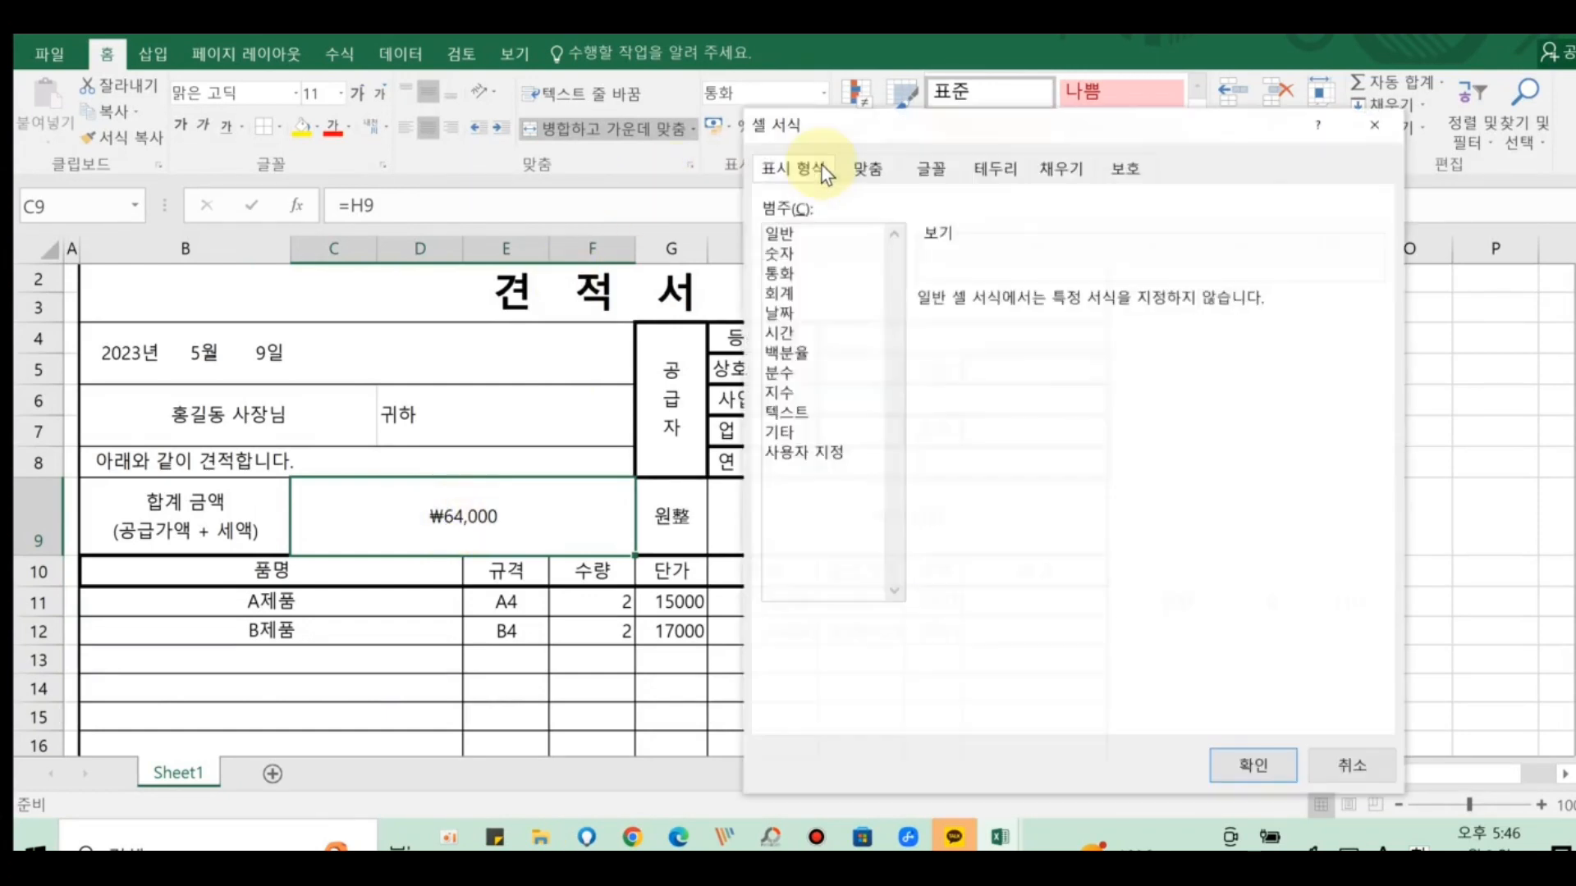
{"action": "left_click", "coordinate": [786, 435]}
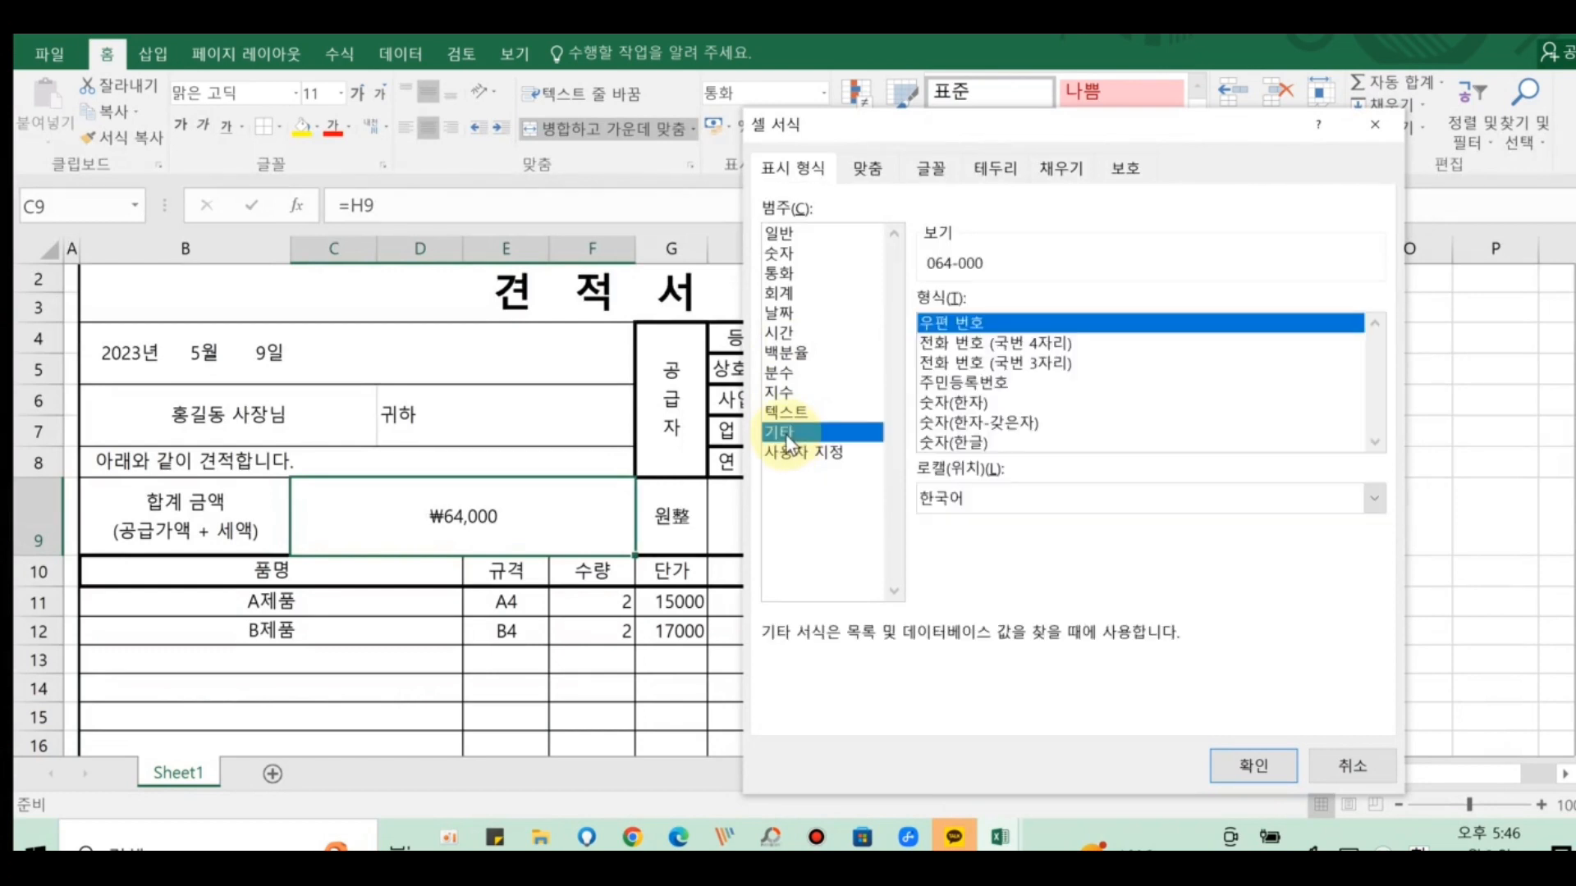
{"action": "left_click", "coordinate": [947, 445]}
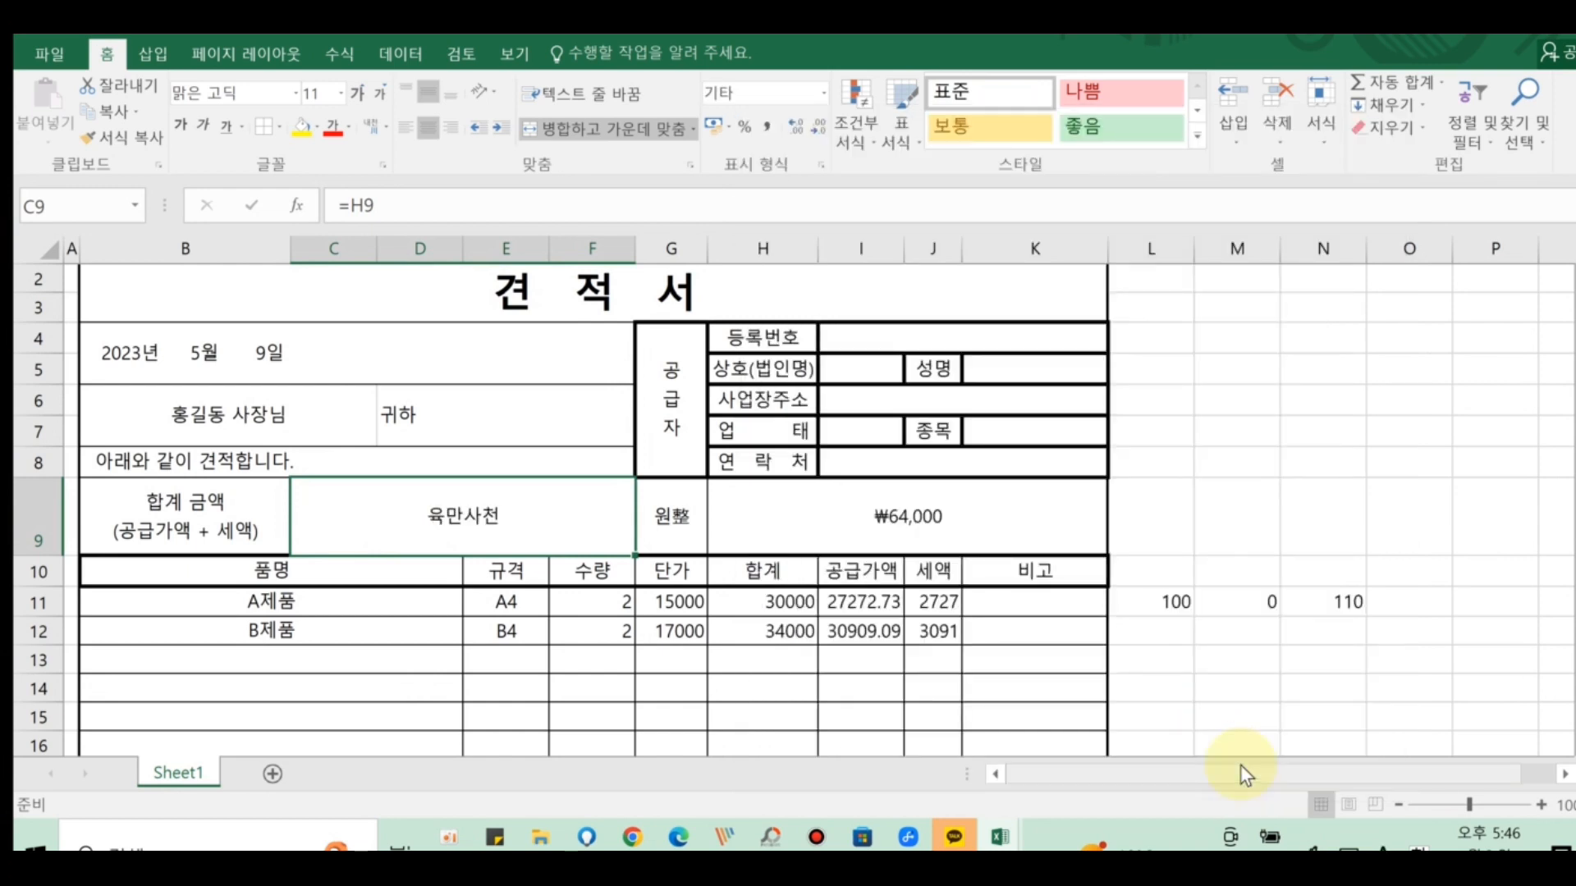
- Remove the right border of C9, between the Korean-word amount and 원整, using the 없음 line style
{"action": "left_click", "coordinate": [749, 526]}
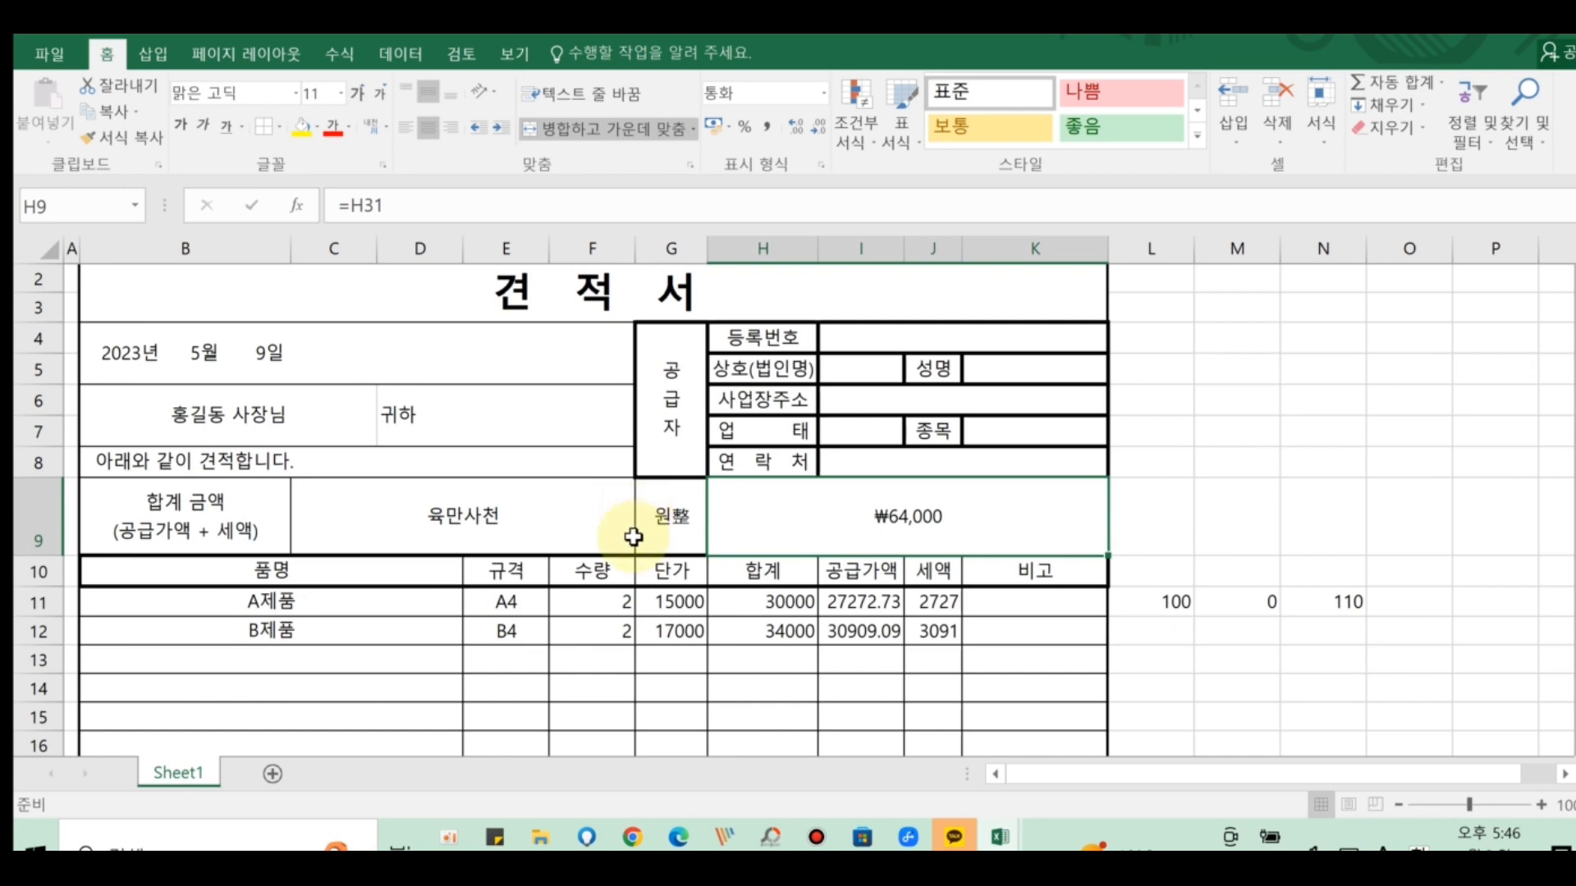
{"action": "left_click", "coordinate": [450, 522]}
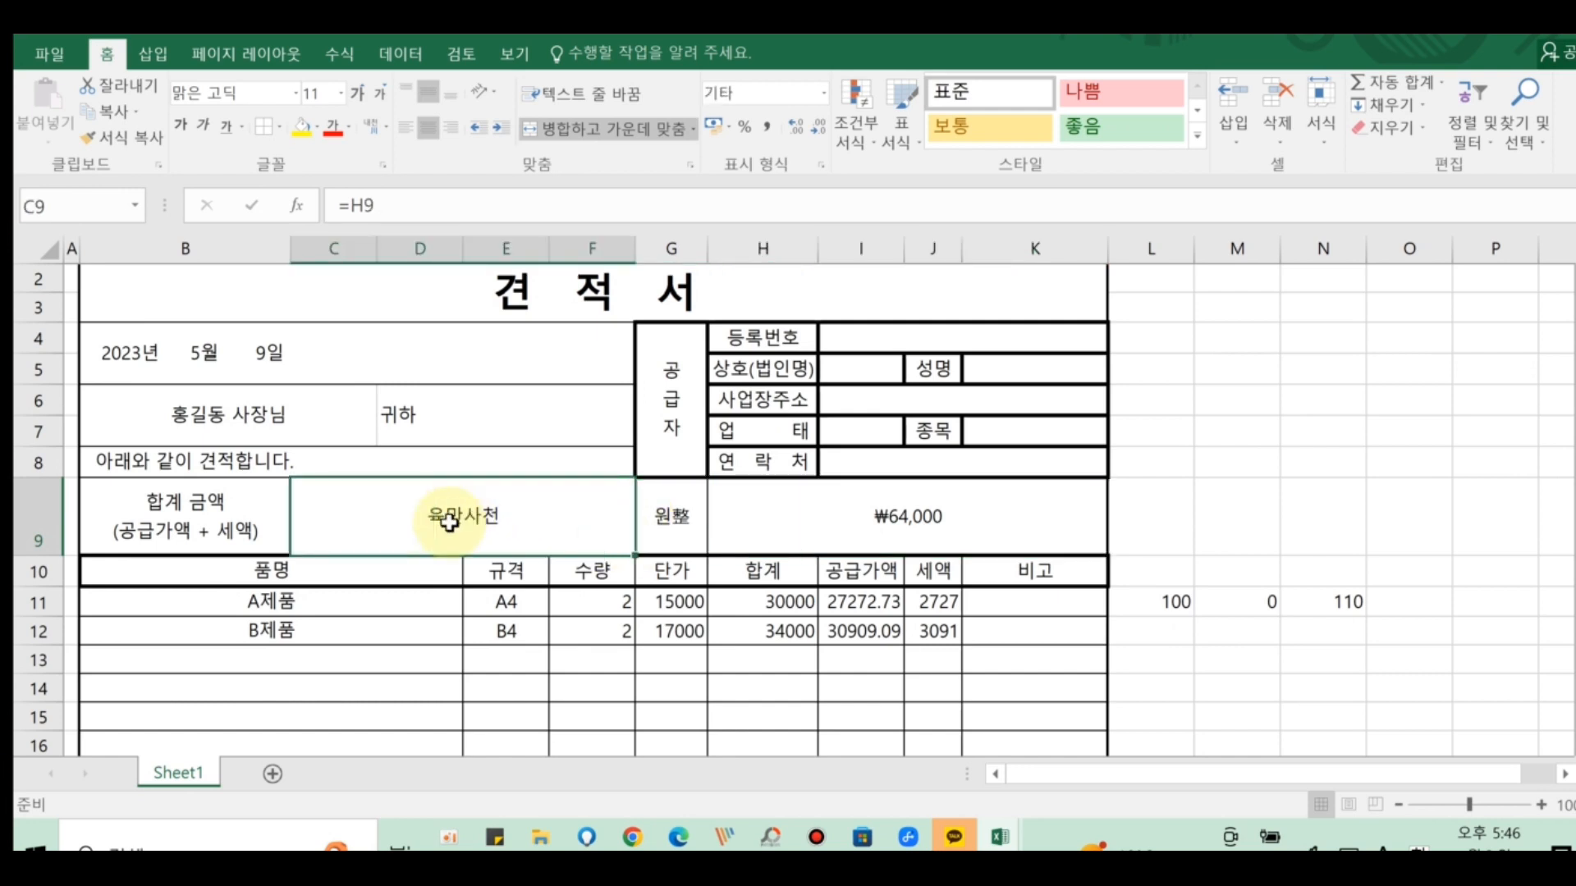
{"action": "left_click", "coordinate": [280, 127]}
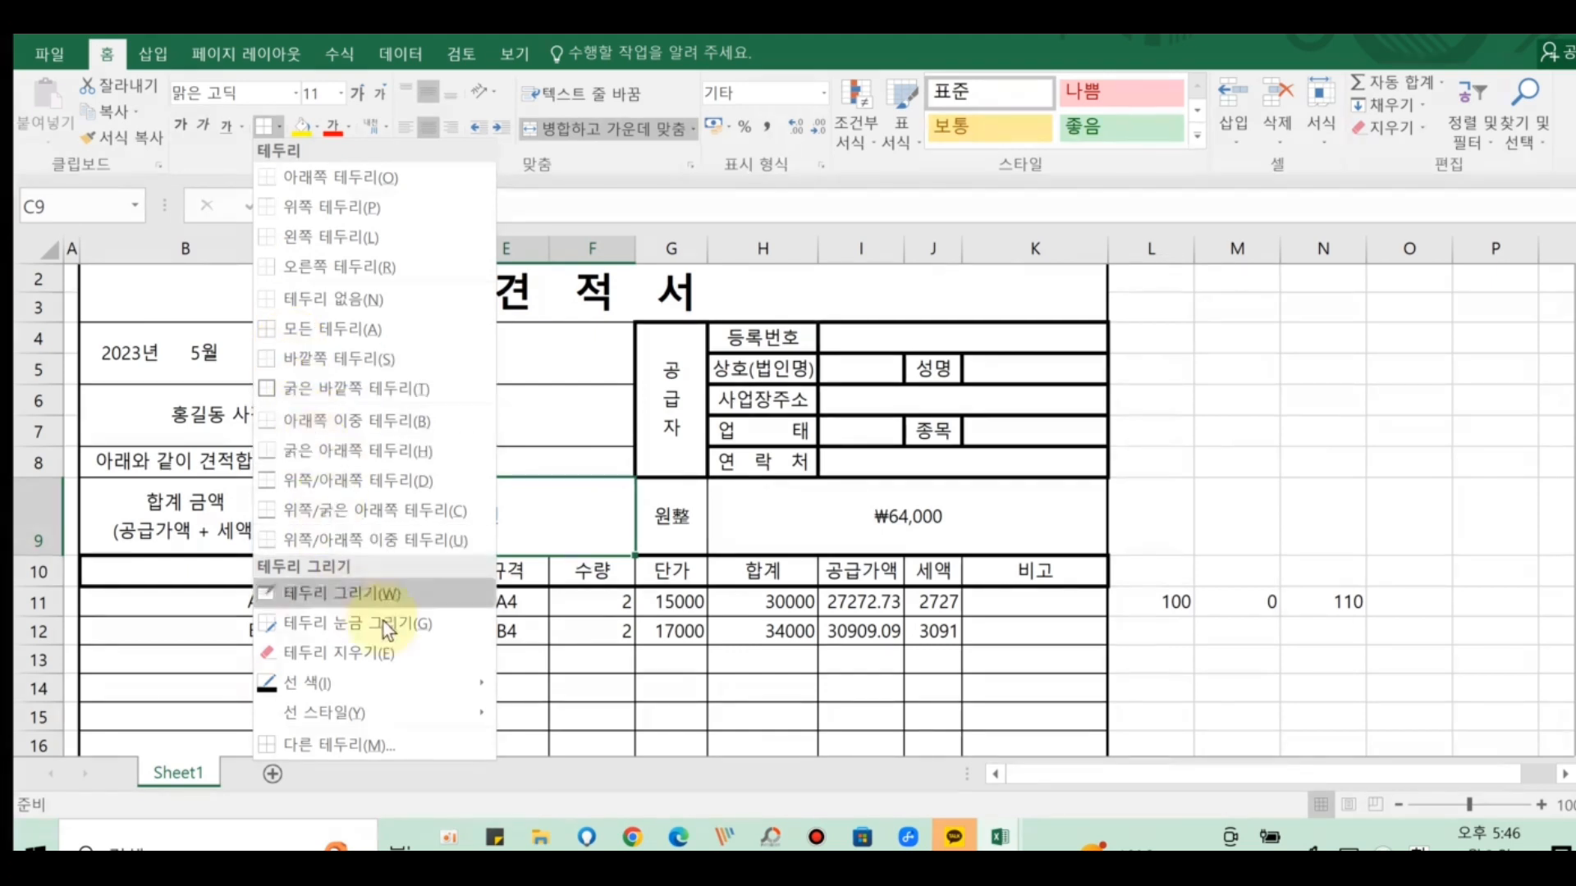
{"action": "left_click", "coordinate": [328, 744]}
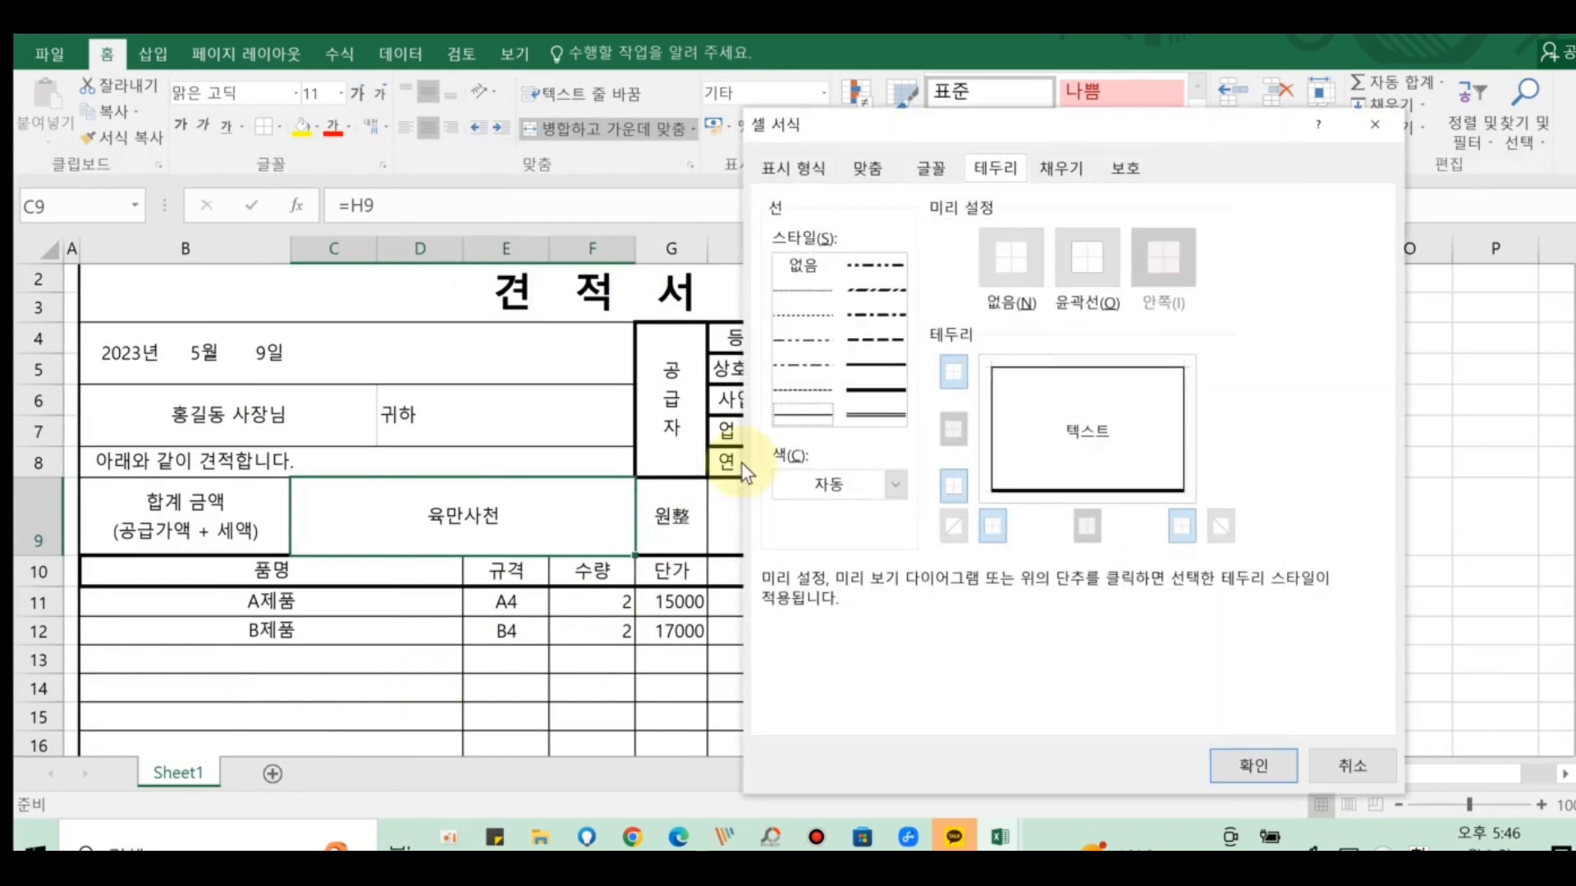
{"action": "left_click", "coordinate": [805, 273]}
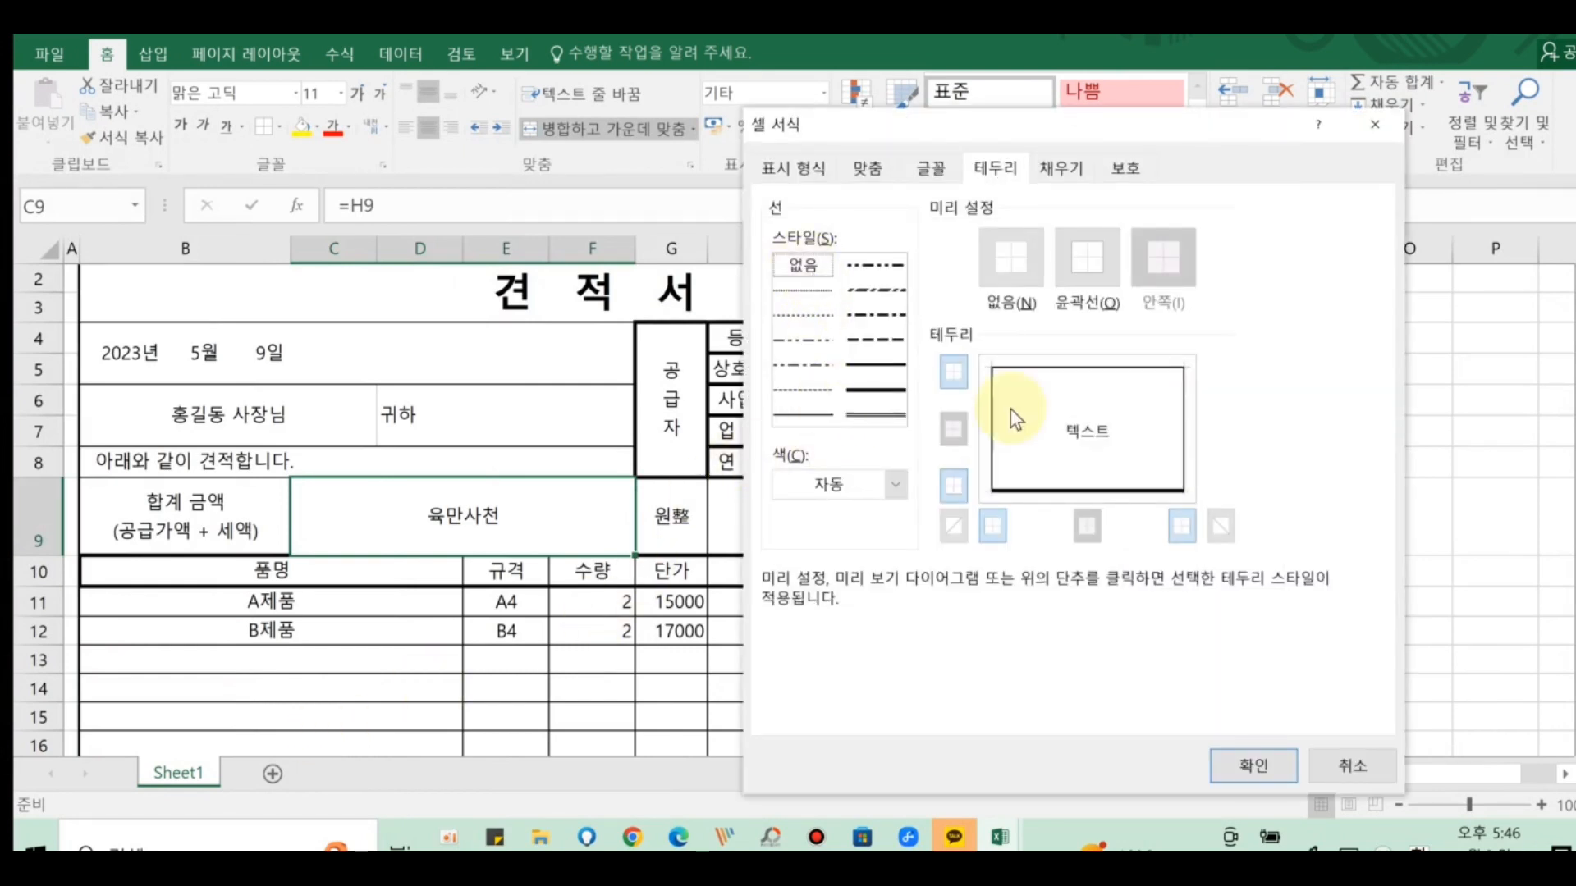
{"action": "left_click", "coordinate": [1188, 524]}
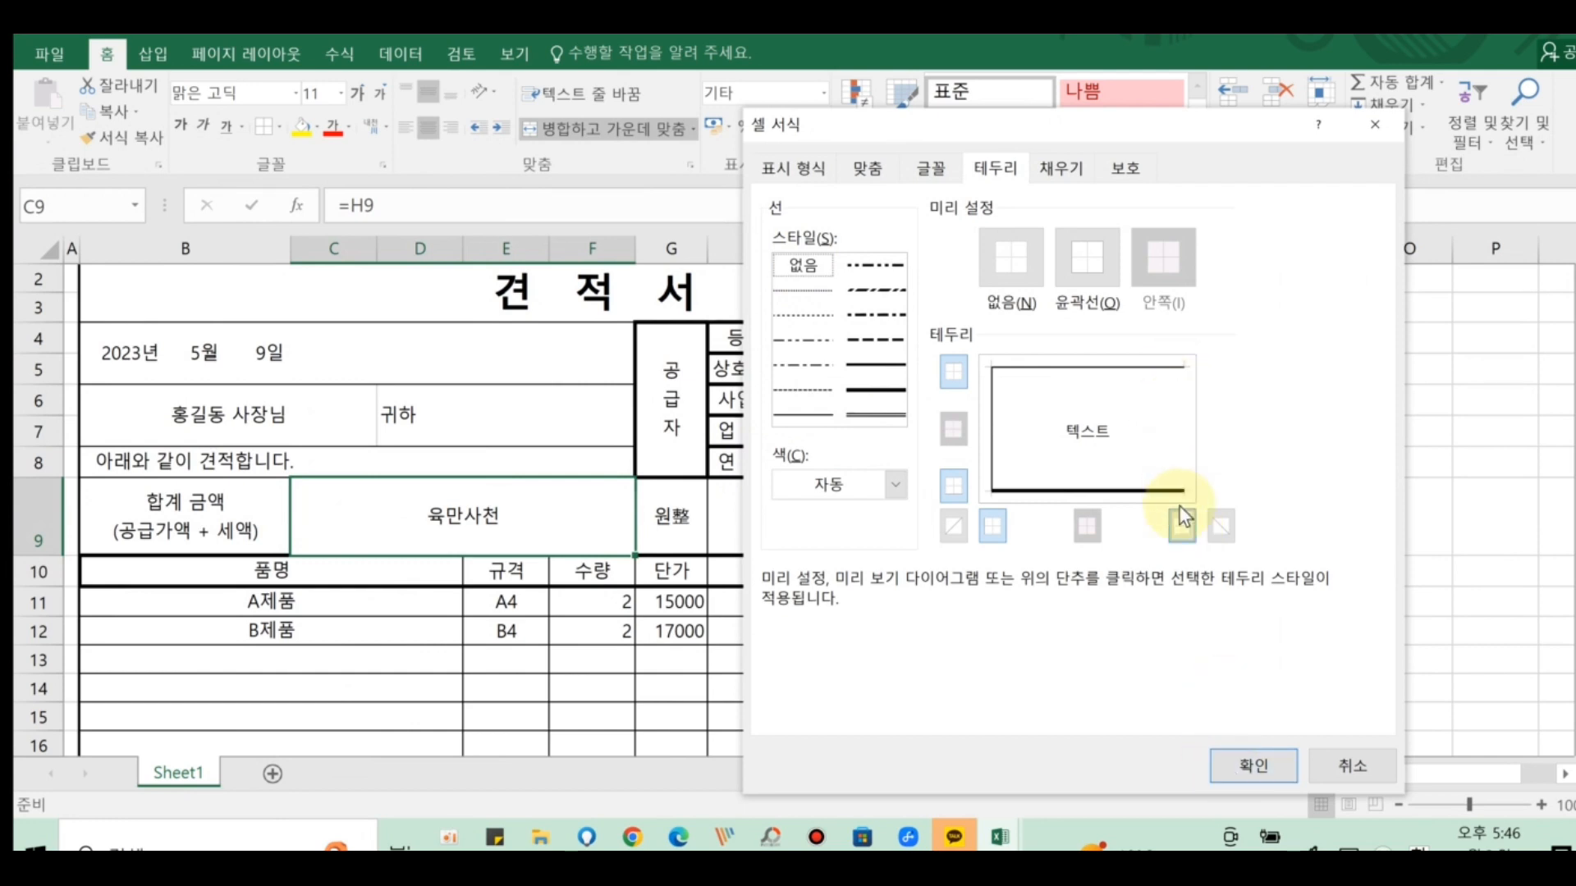
{"action": "left_click", "coordinate": [1254, 768]}
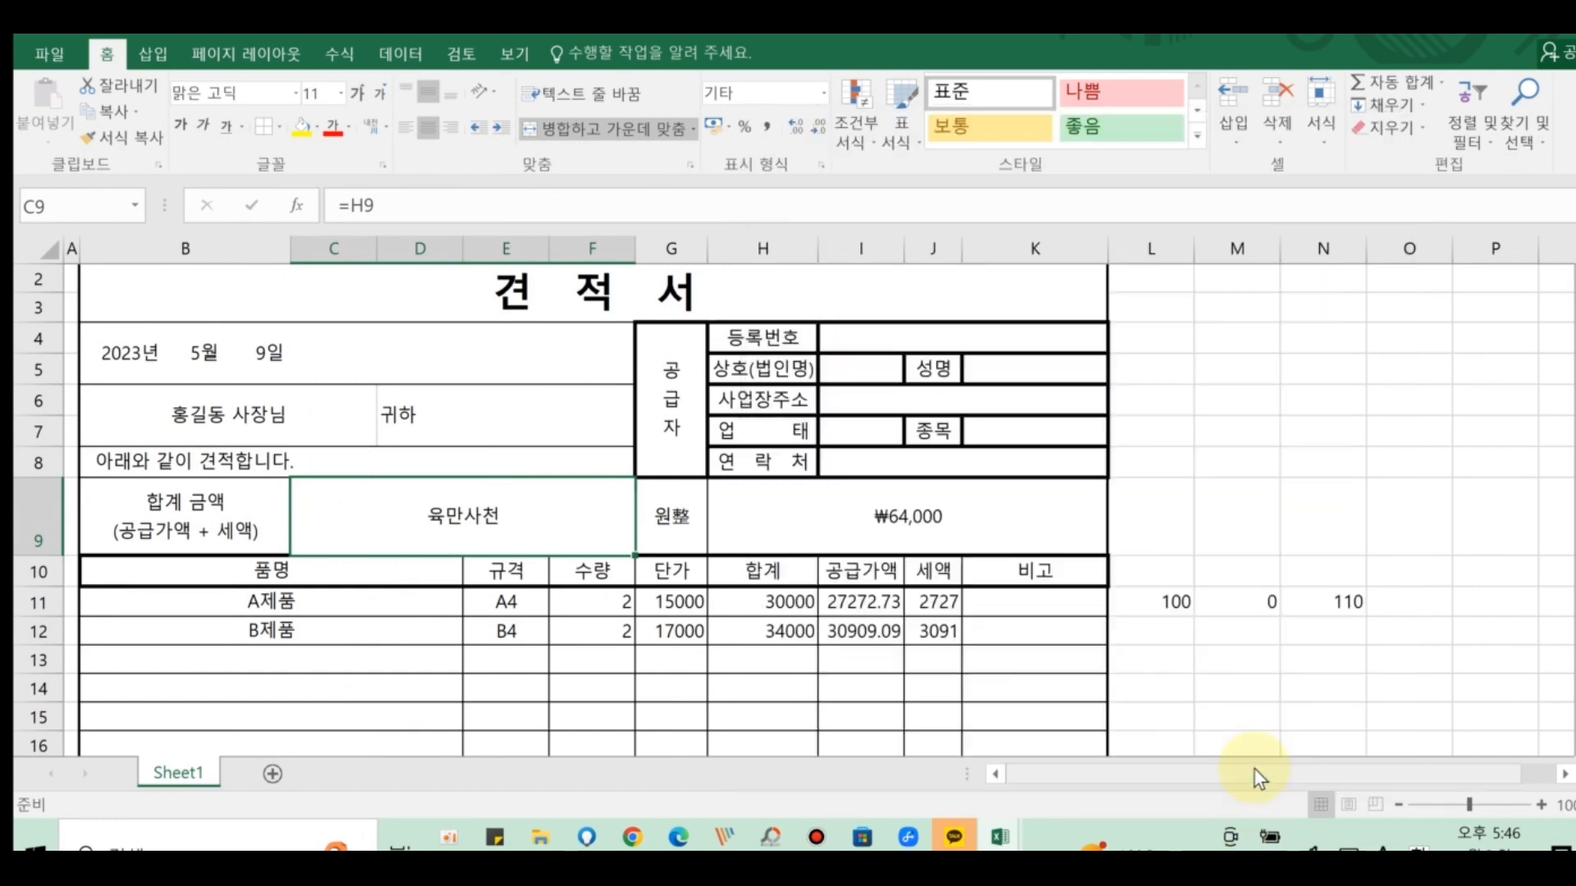
- Hide the worksheet gridlines (눈금선)
{"action": "left_click", "coordinate": [737, 500]}
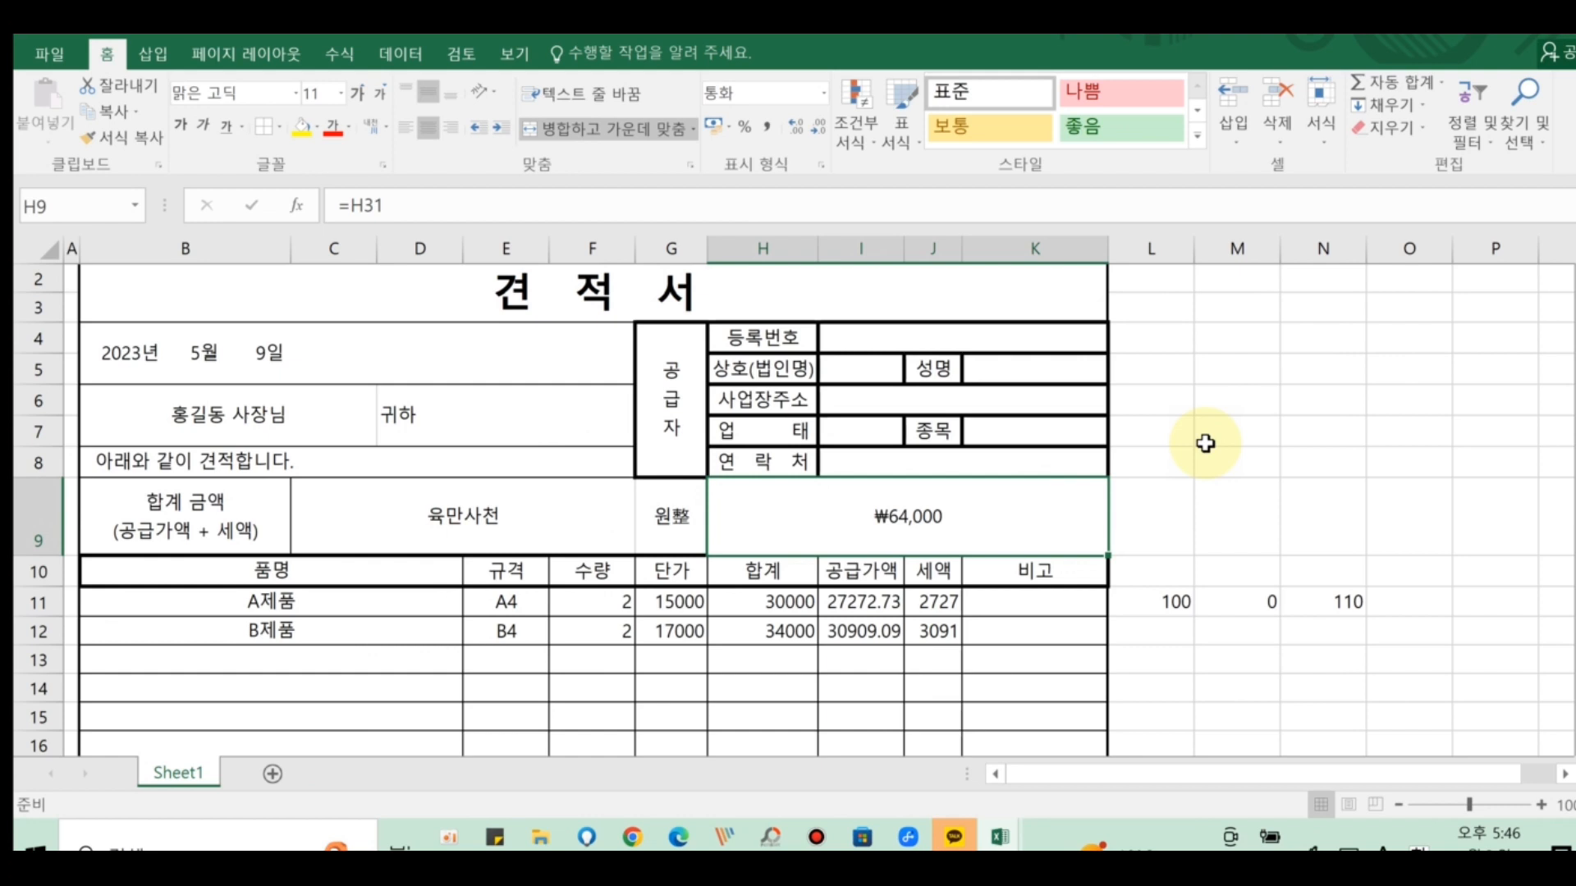
{"action": "left_click", "coordinate": [517, 56]}
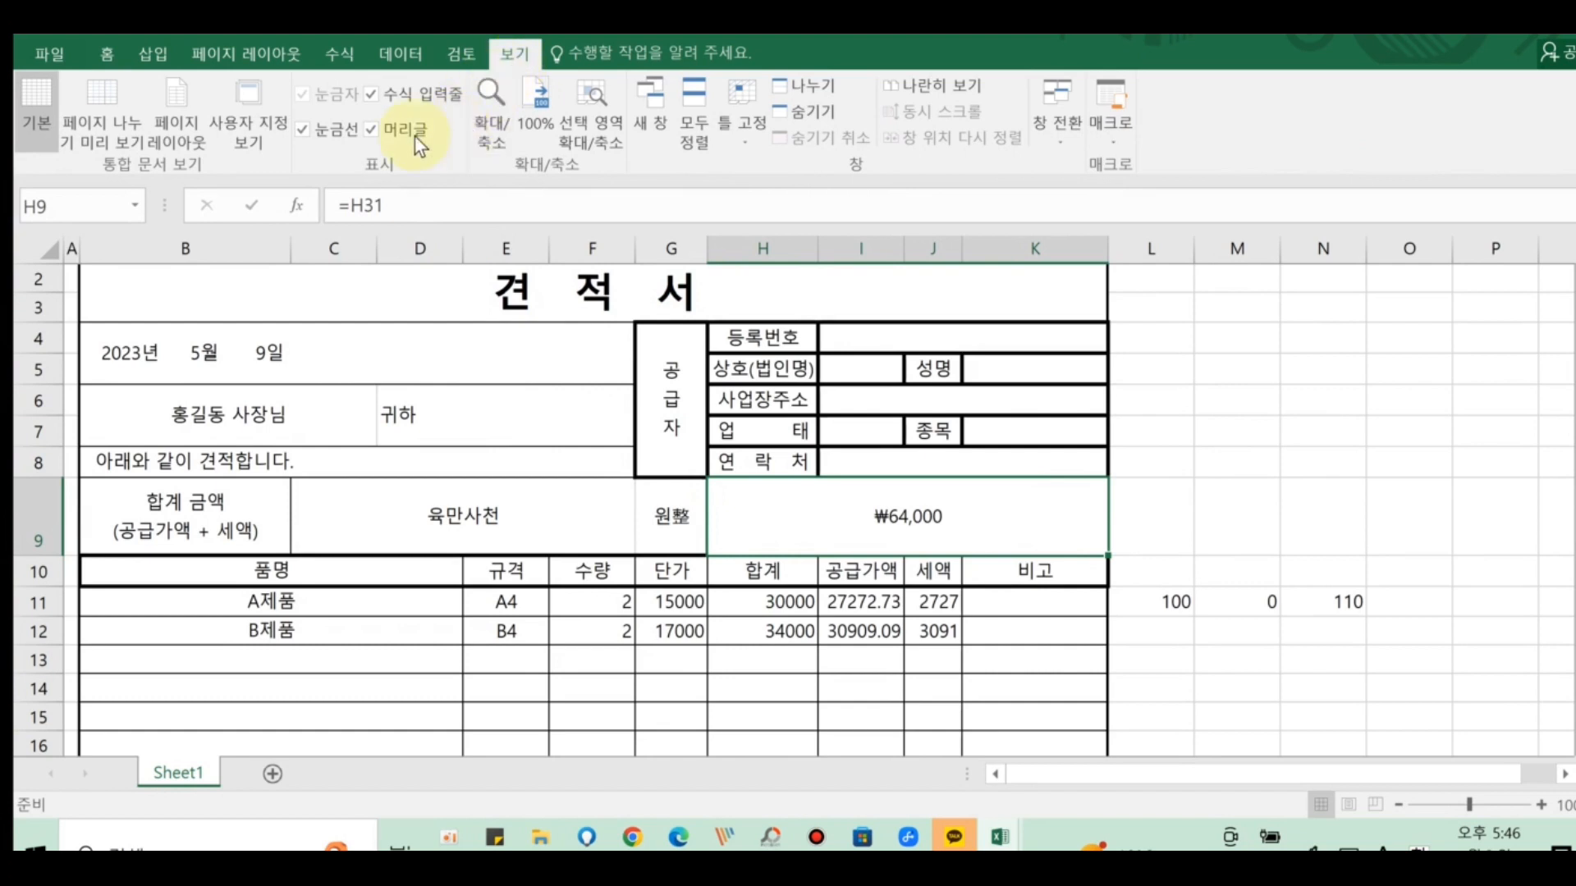
{"action": "left_click", "coordinate": [304, 130]}
{"action": "left_click", "coordinate": [1215, 431]}
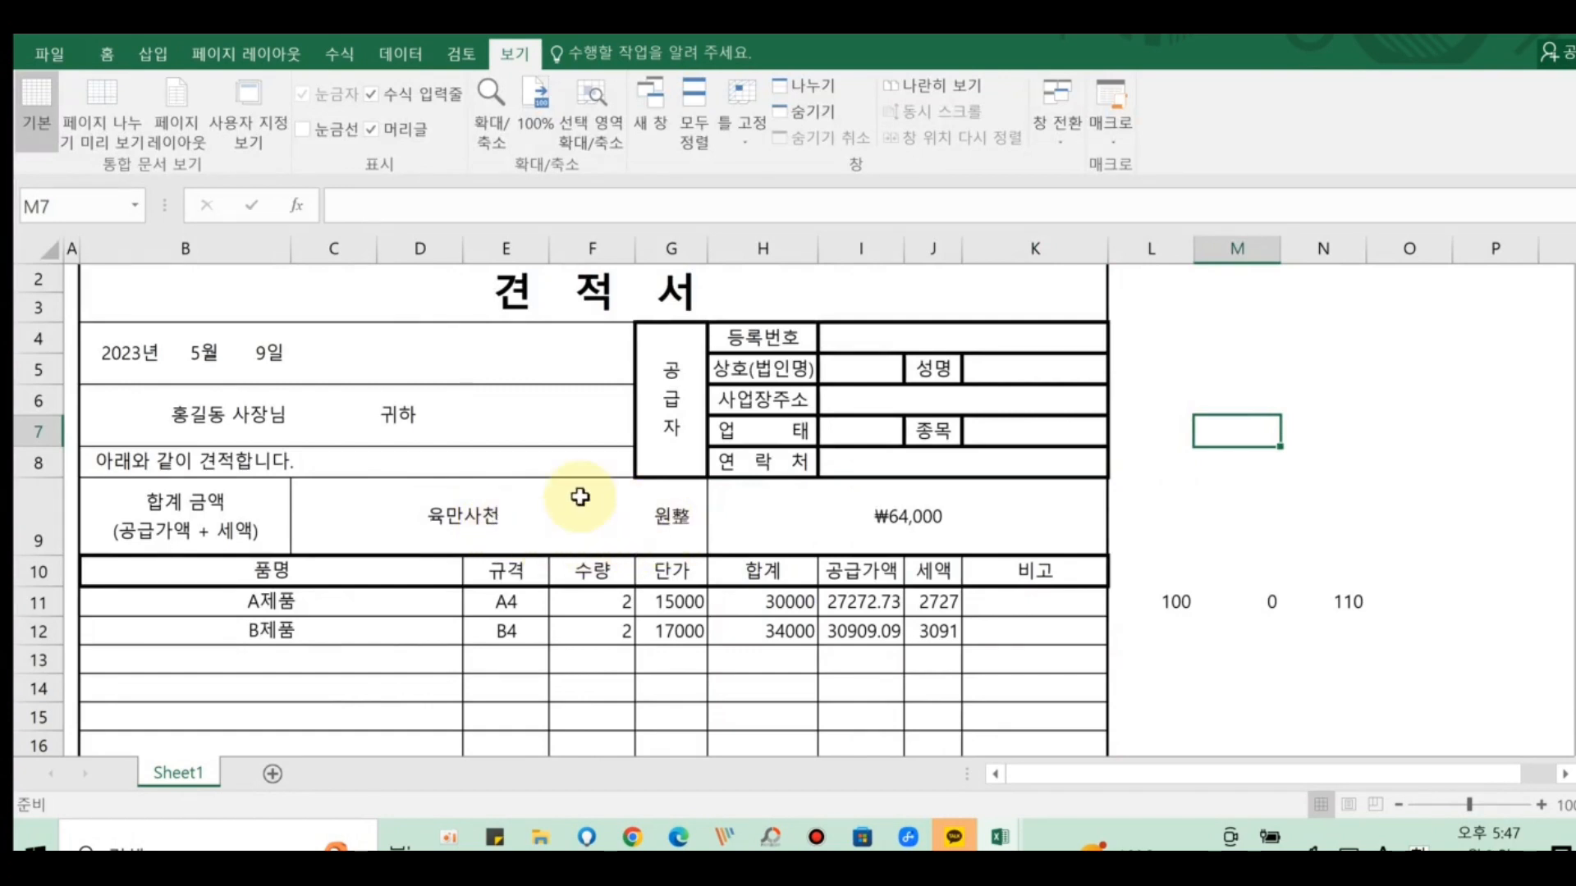
- Insert leading spaces before 귀하 in the merged cell D6 to shift the word to the right
{"action": "left_click", "coordinate": [383, 418]}
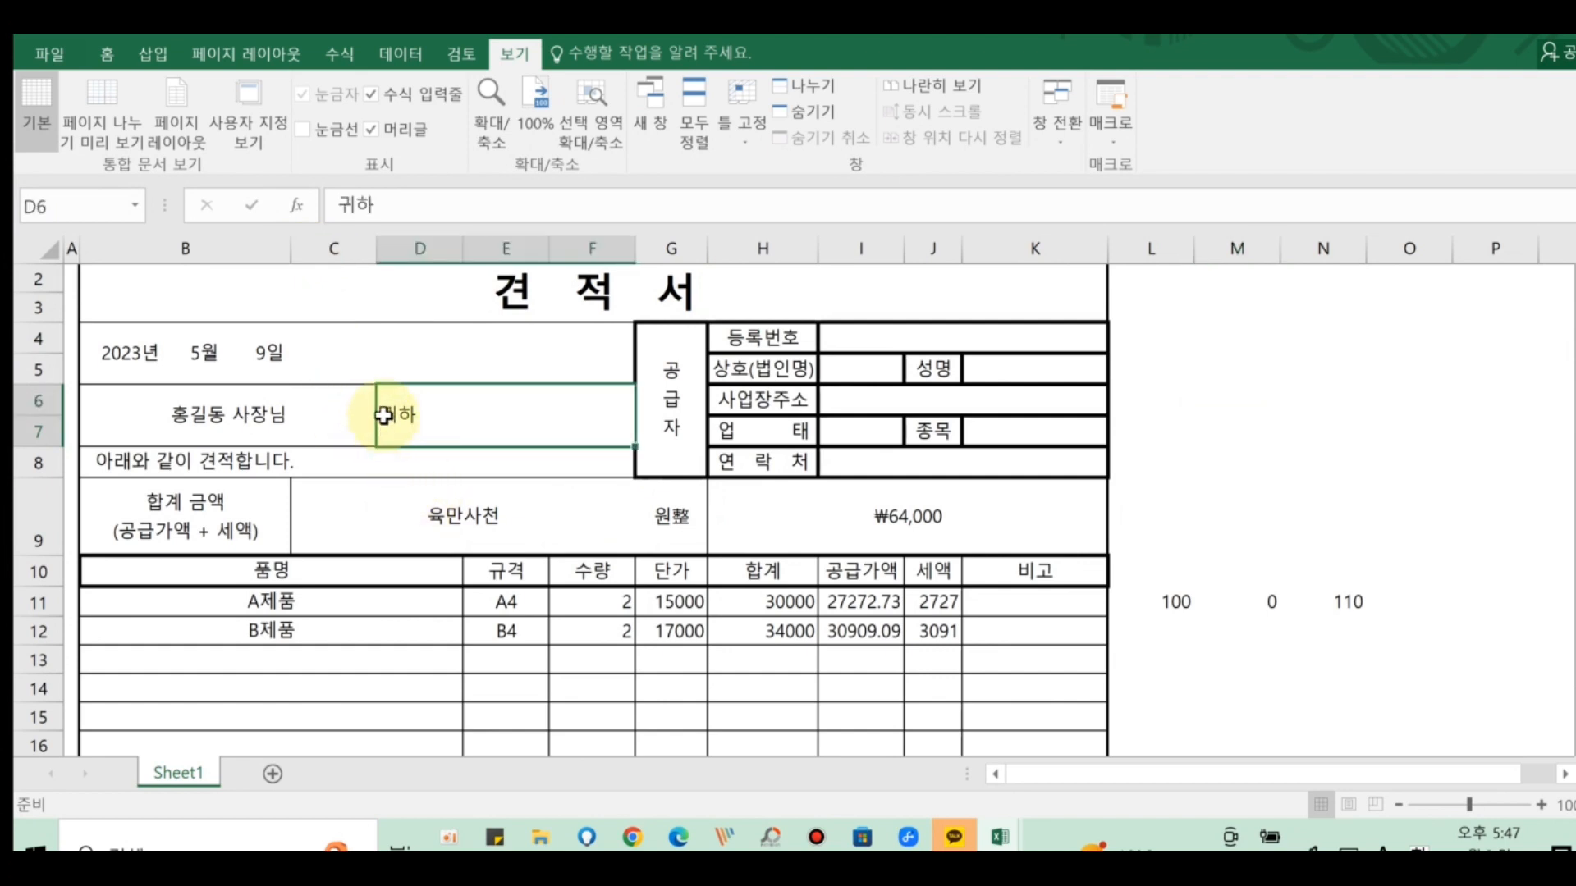
{"action": "double_click", "coordinate": [422, 422]}
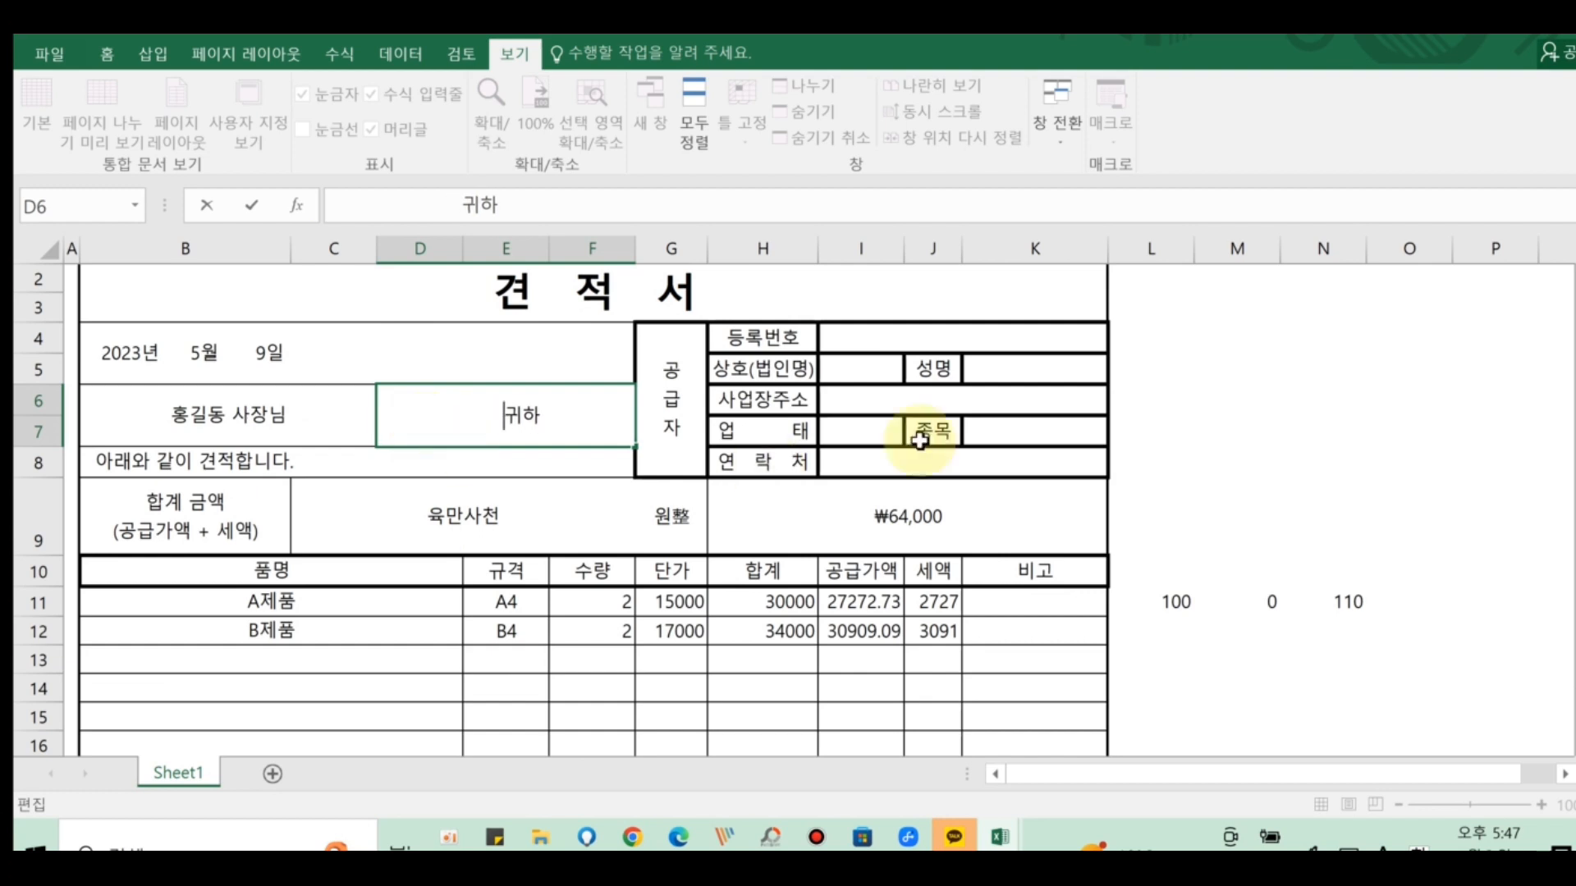
{"action": "left_click", "coordinate": [1185, 435]}
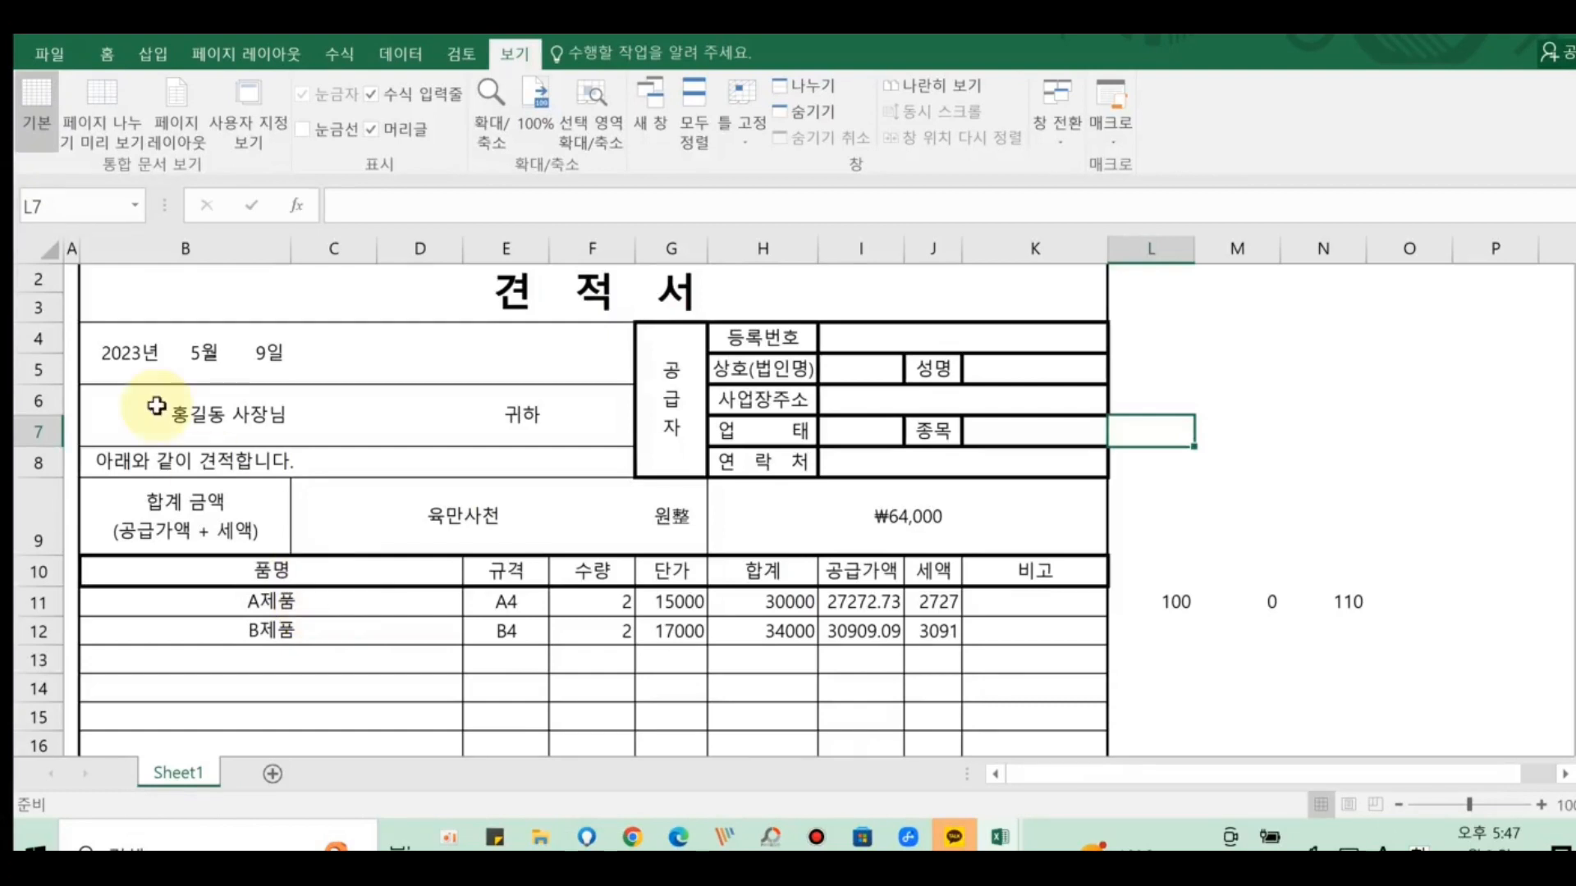
- Bold the quotation's header block from the date to the item column headings, B4:K10
{"action": "left_click", "coordinate": [107, 352]}
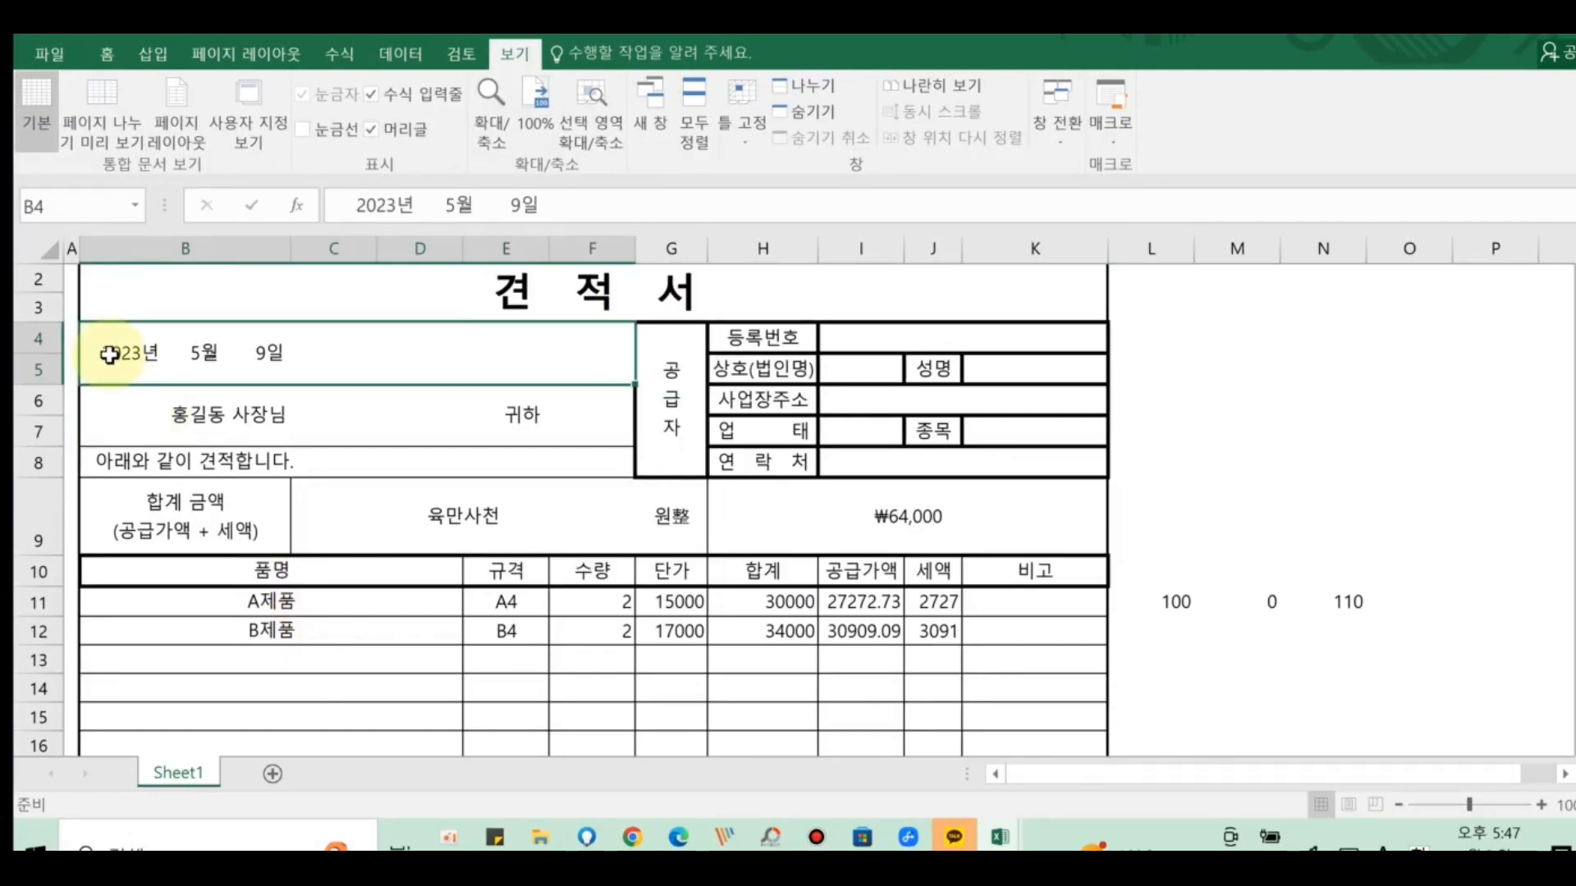
{"action": "mouse_move", "coordinate": [110, 351]}
{"action": "left_mouse_down"}
{"action": "mouse_move", "coordinate": [113, 503]}
{"action": "mouse_move", "coordinate": [130, 525]}
{"action": "mouse_move", "coordinate": [124, 352]}
{"action": "mouse_move", "coordinate": [742, 460]}
{"action": "mouse_move", "coordinate": [974, 542]}
{"action": "mouse_move", "coordinate": [977, 565]}
{"action": "left_mouse_up"}
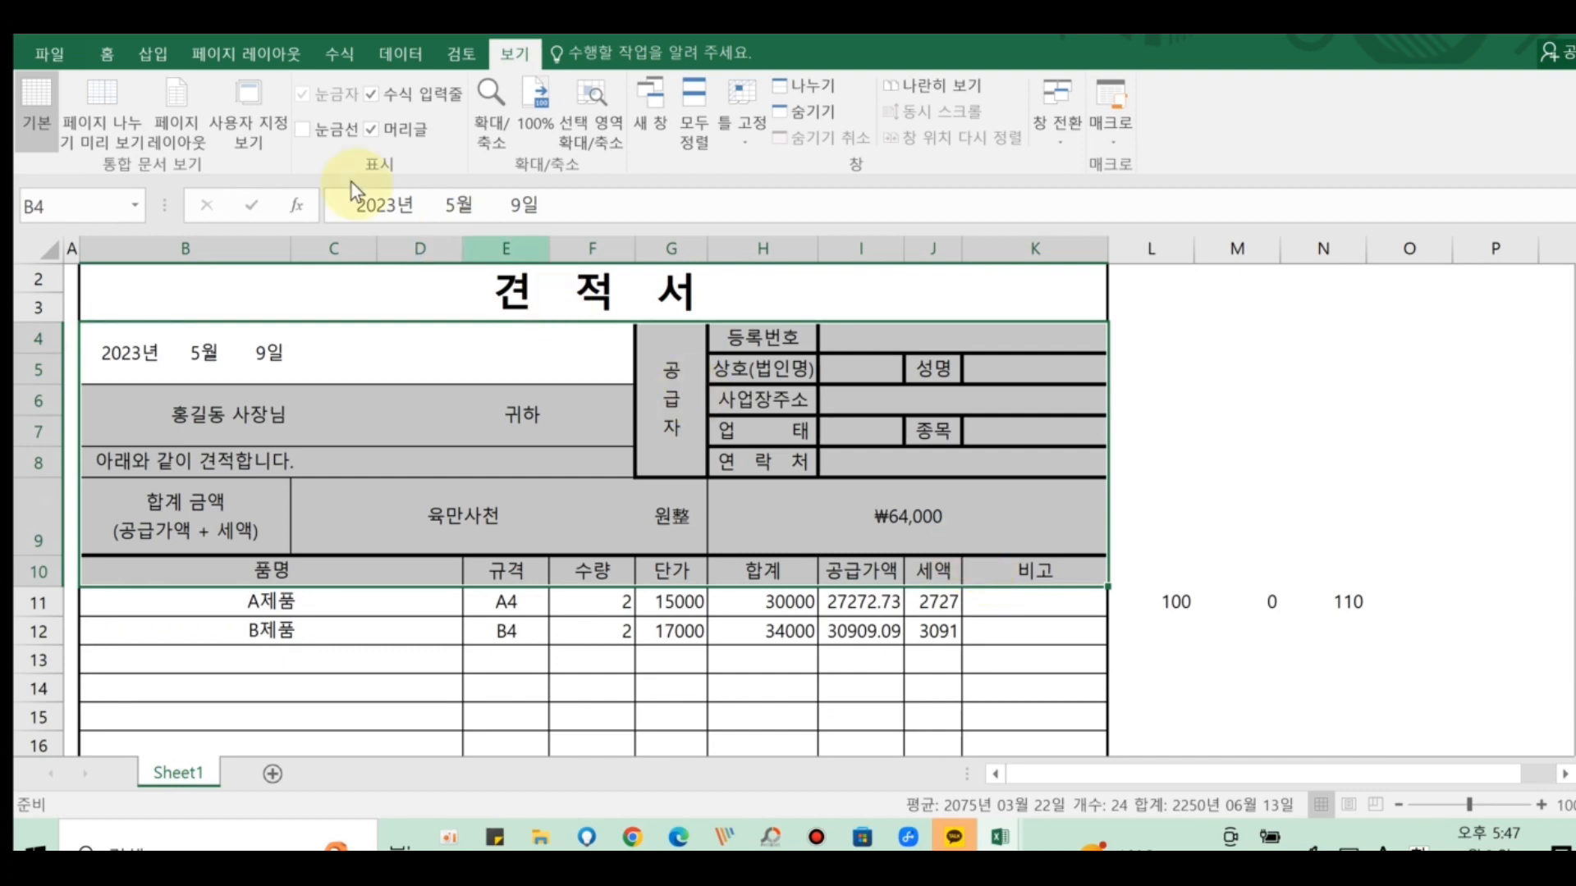
{"action": "left_click", "coordinate": [102, 53]}
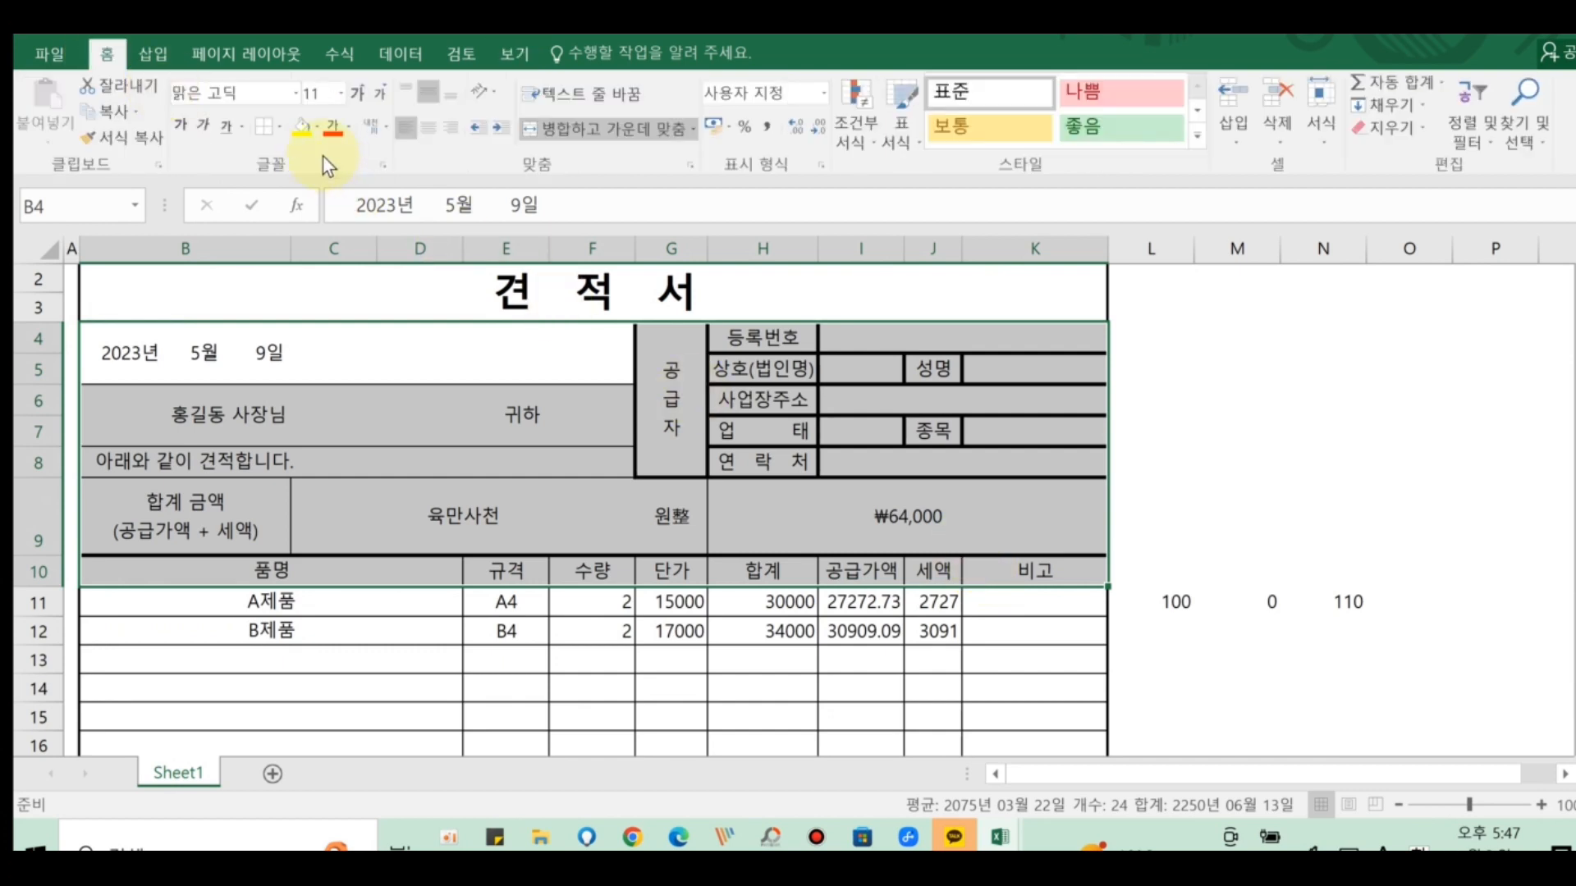
{"action": "left_click", "coordinate": [179, 125]}
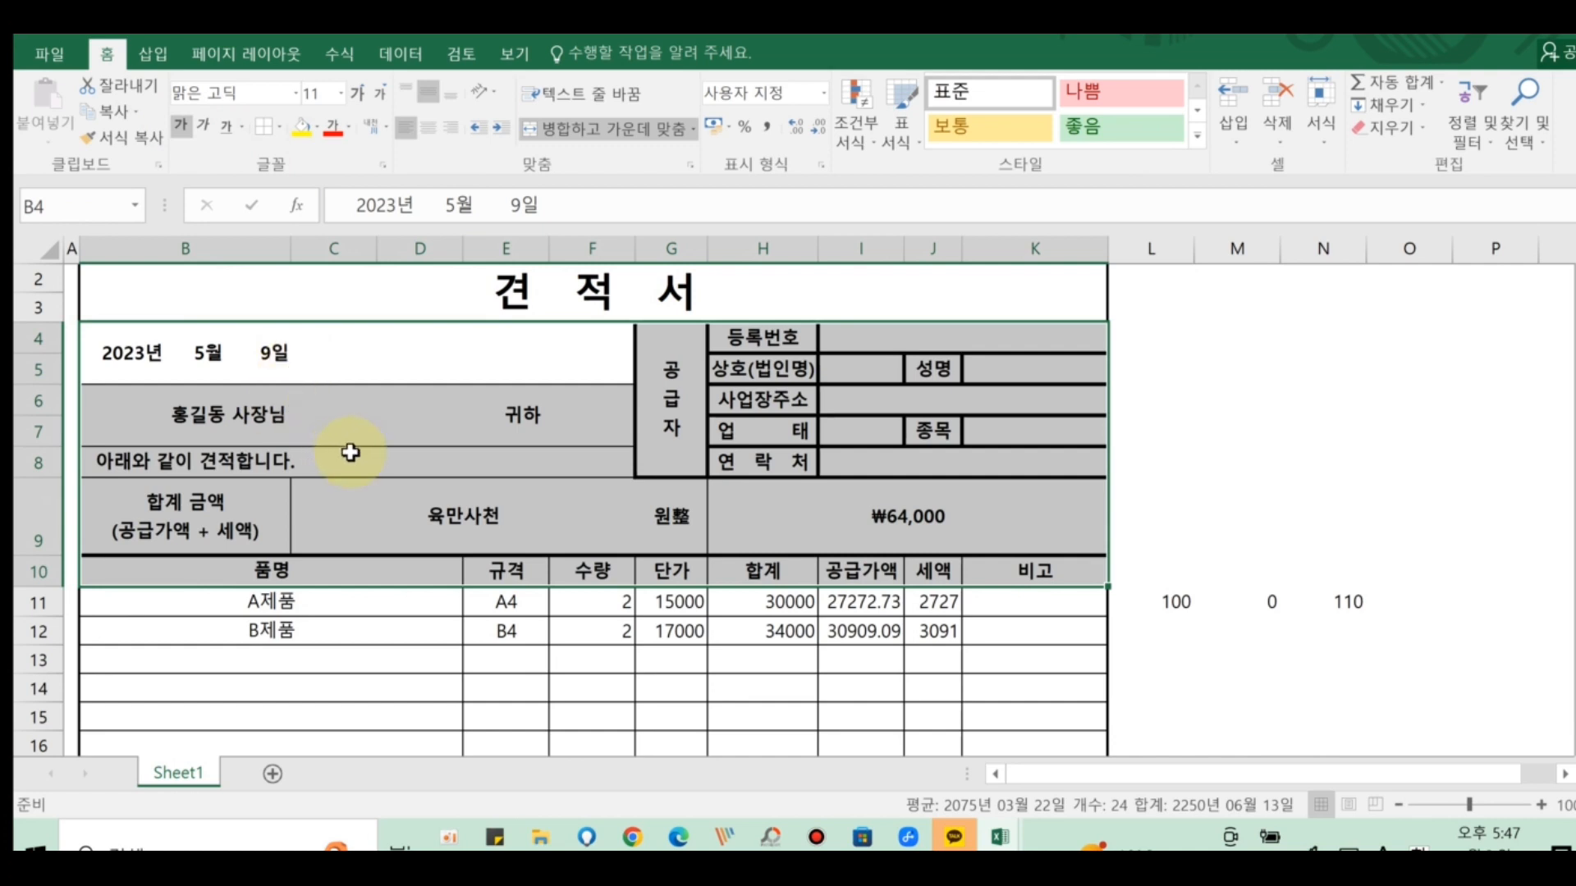
{"action": "left_click", "coordinate": [397, 648]}
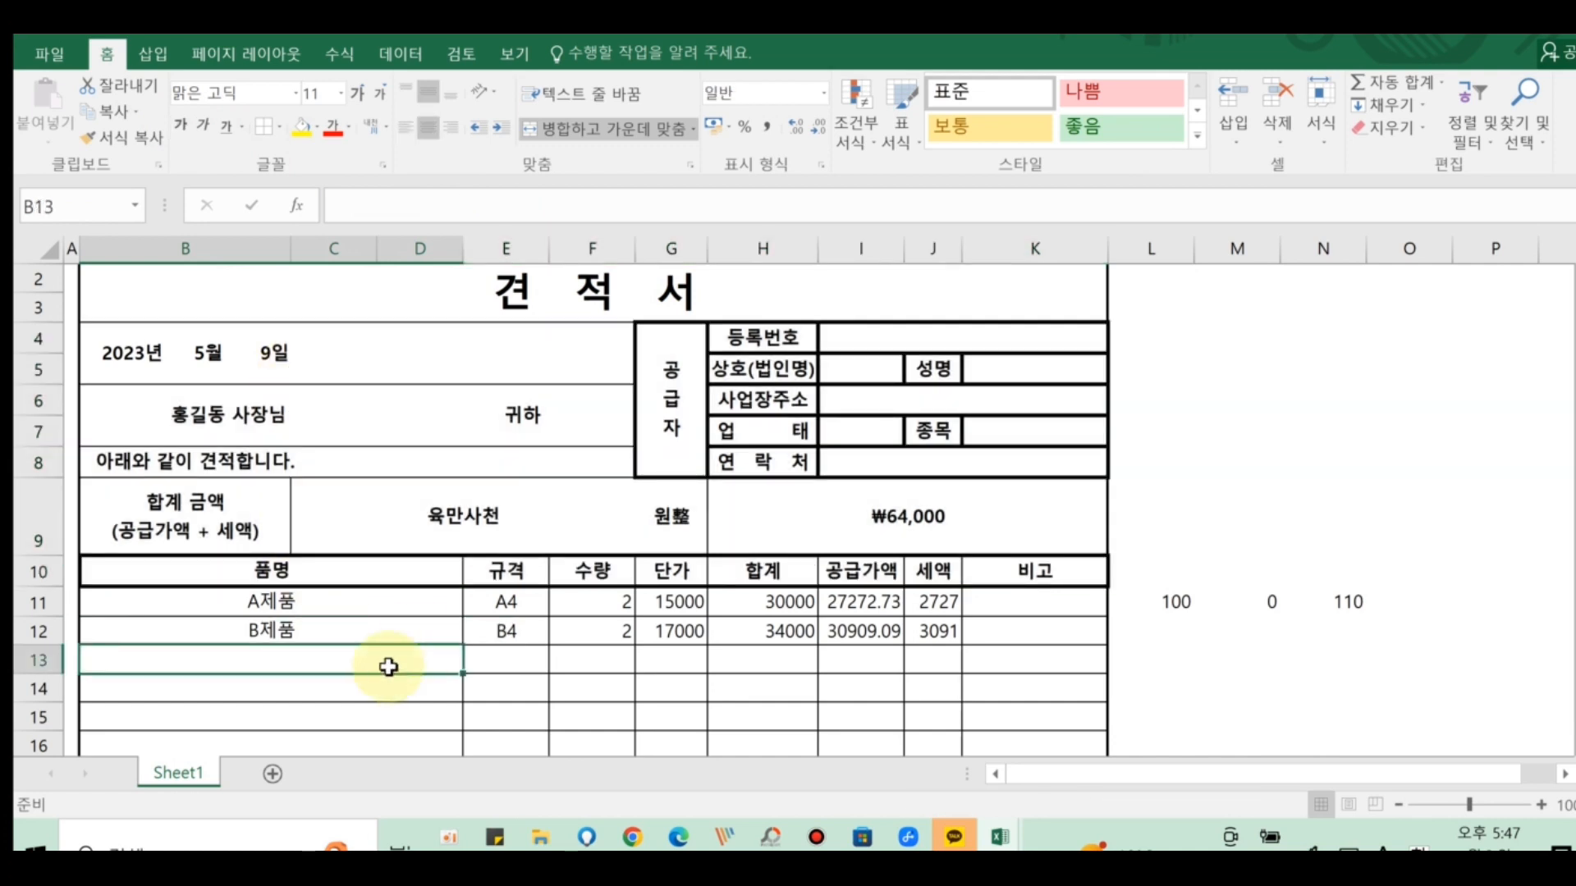
- Bold the 계 total row, B31:K31
{"action": "scroll", "coordinate": [390, 662], "scroll_direction": "down", "scroll_amount": 6}
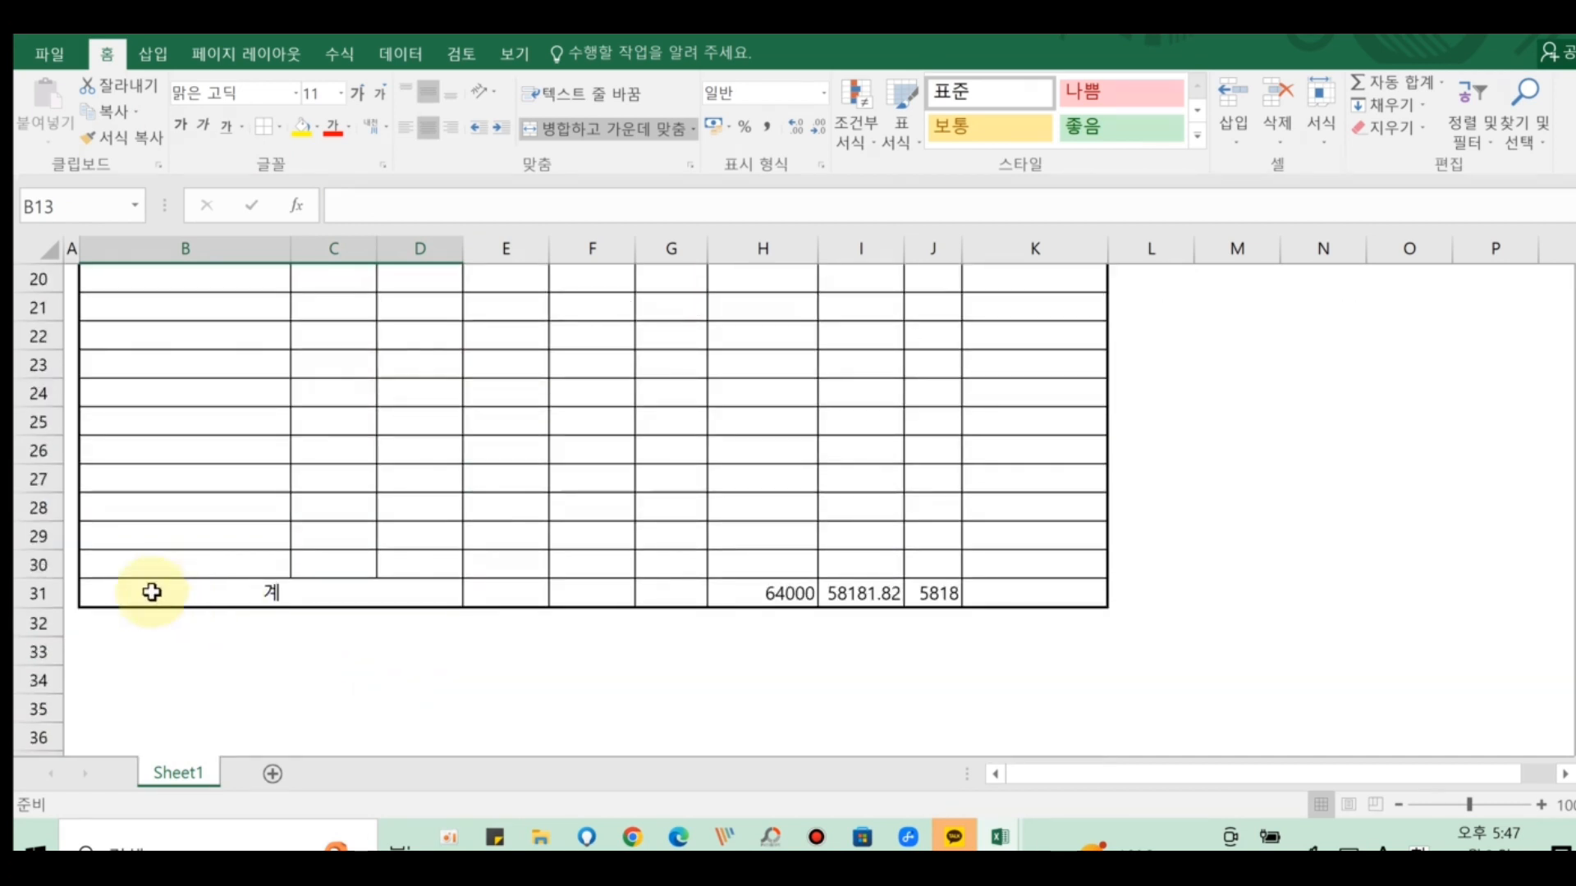
{"action": "left_click_drag", "start_coordinate": [155, 591], "coordinate": [1043, 600]}
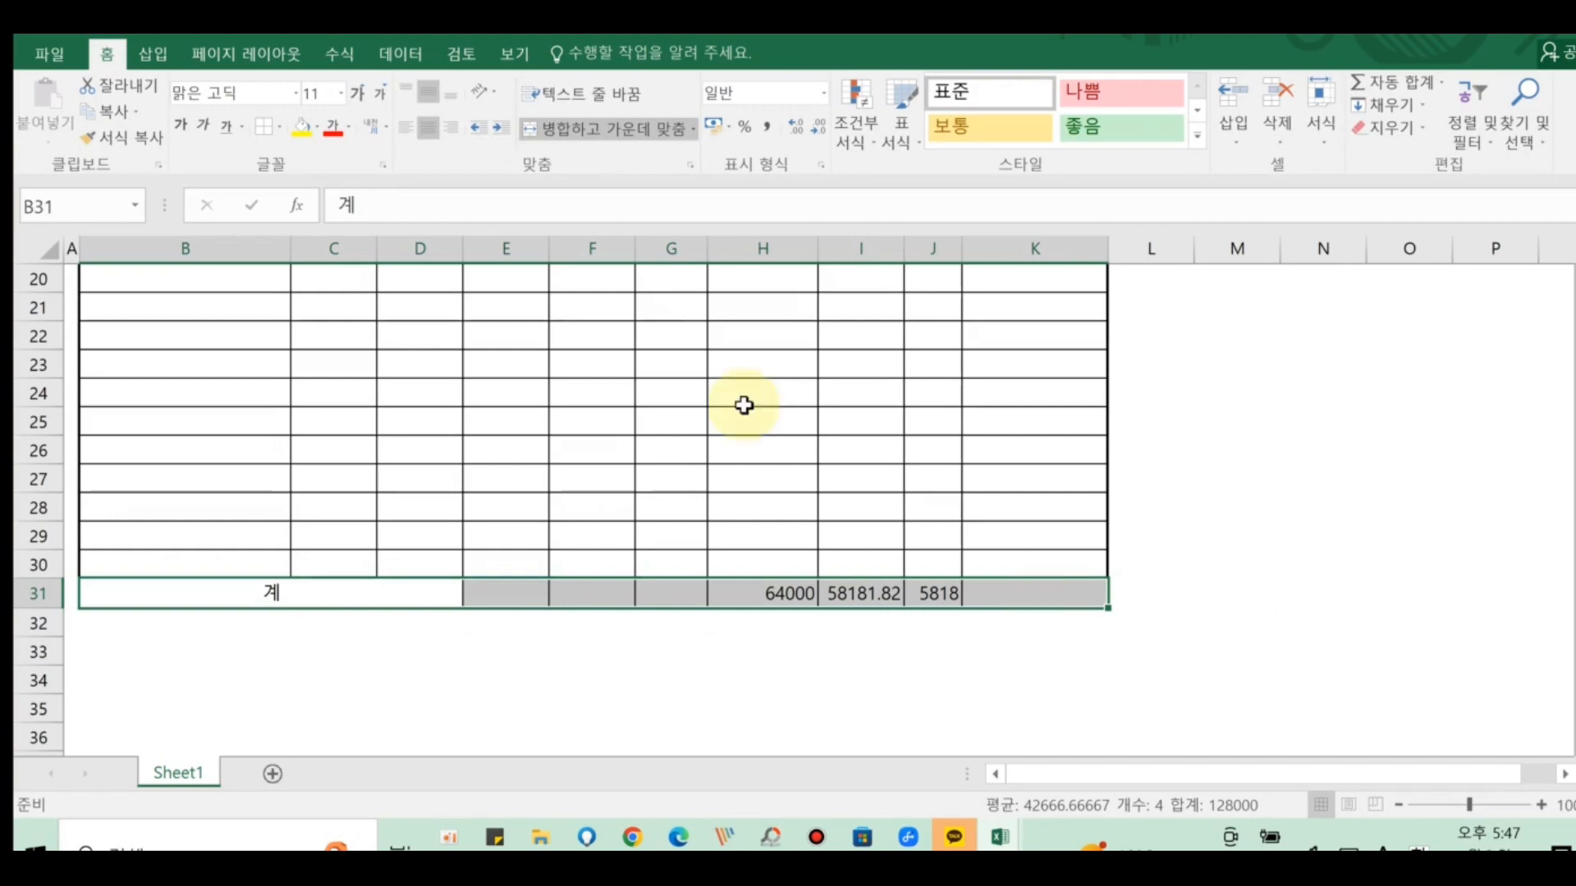
{"action": "left_click", "coordinate": [175, 127]}
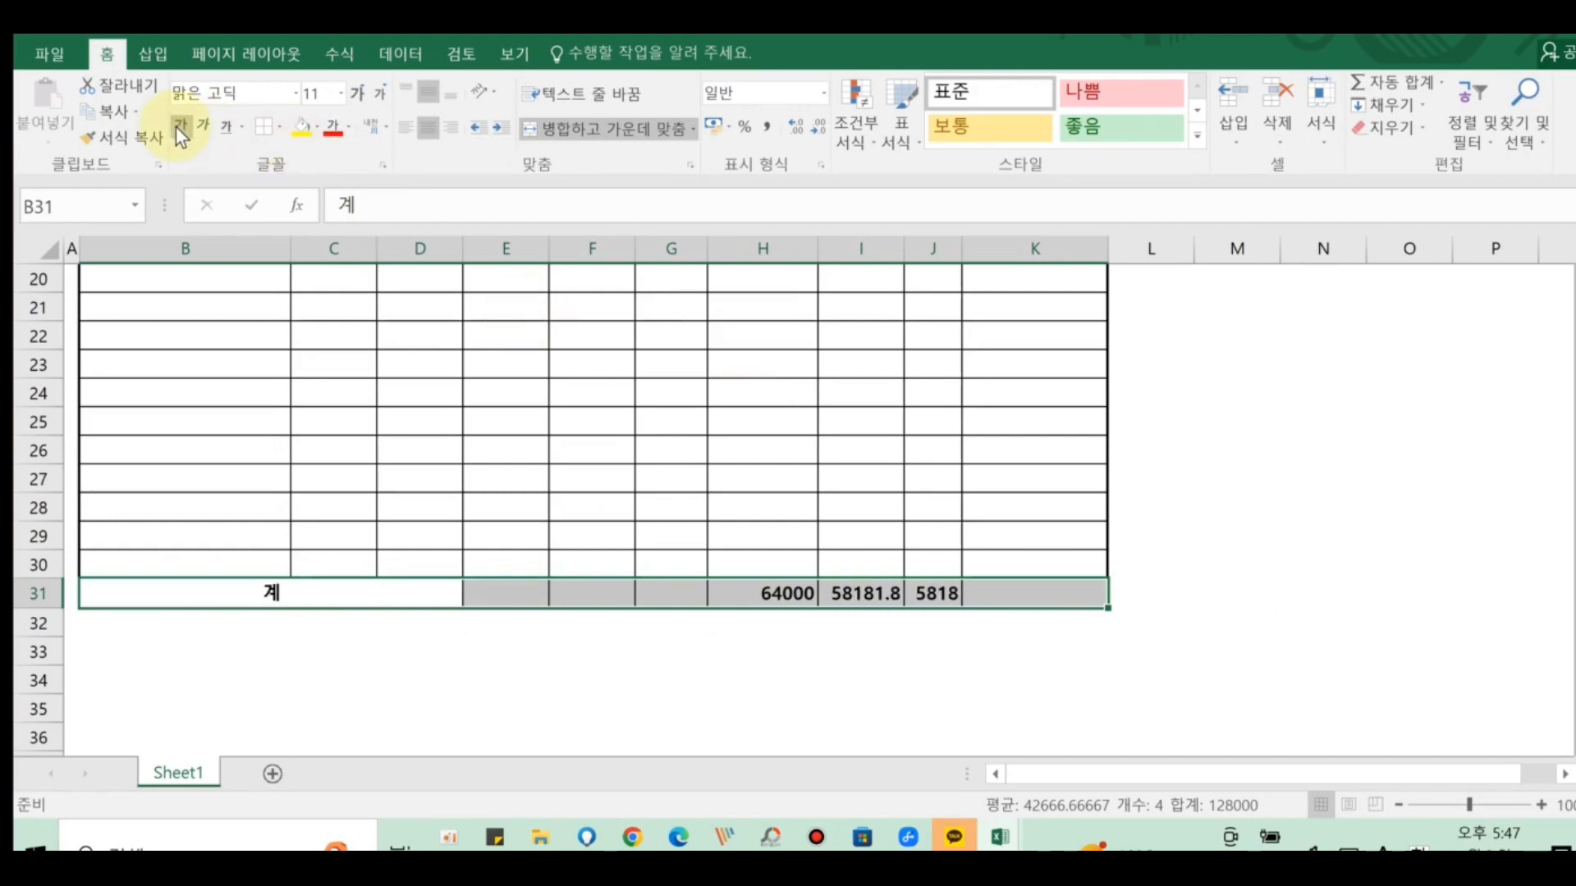
- Put a thick outside border around the 계 total row, B31:K31
{"action": "left_click", "coordinate": [279, 128]}
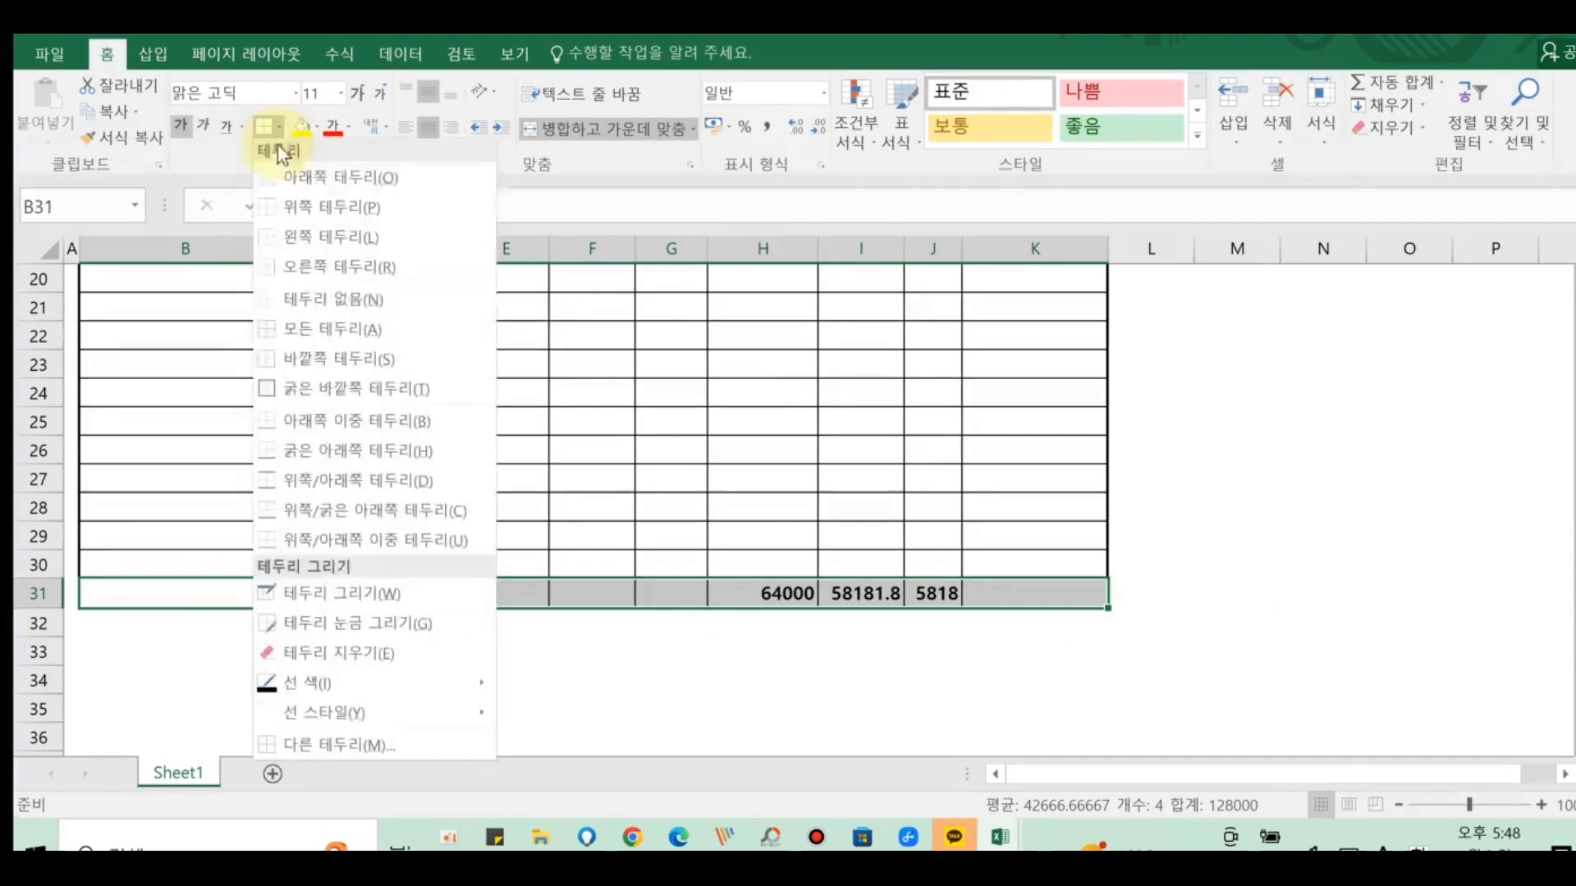
{"action": "left_click", "coordinate": [299, 389]}
{"action": "left_click", "coordinate": [321, 661]}
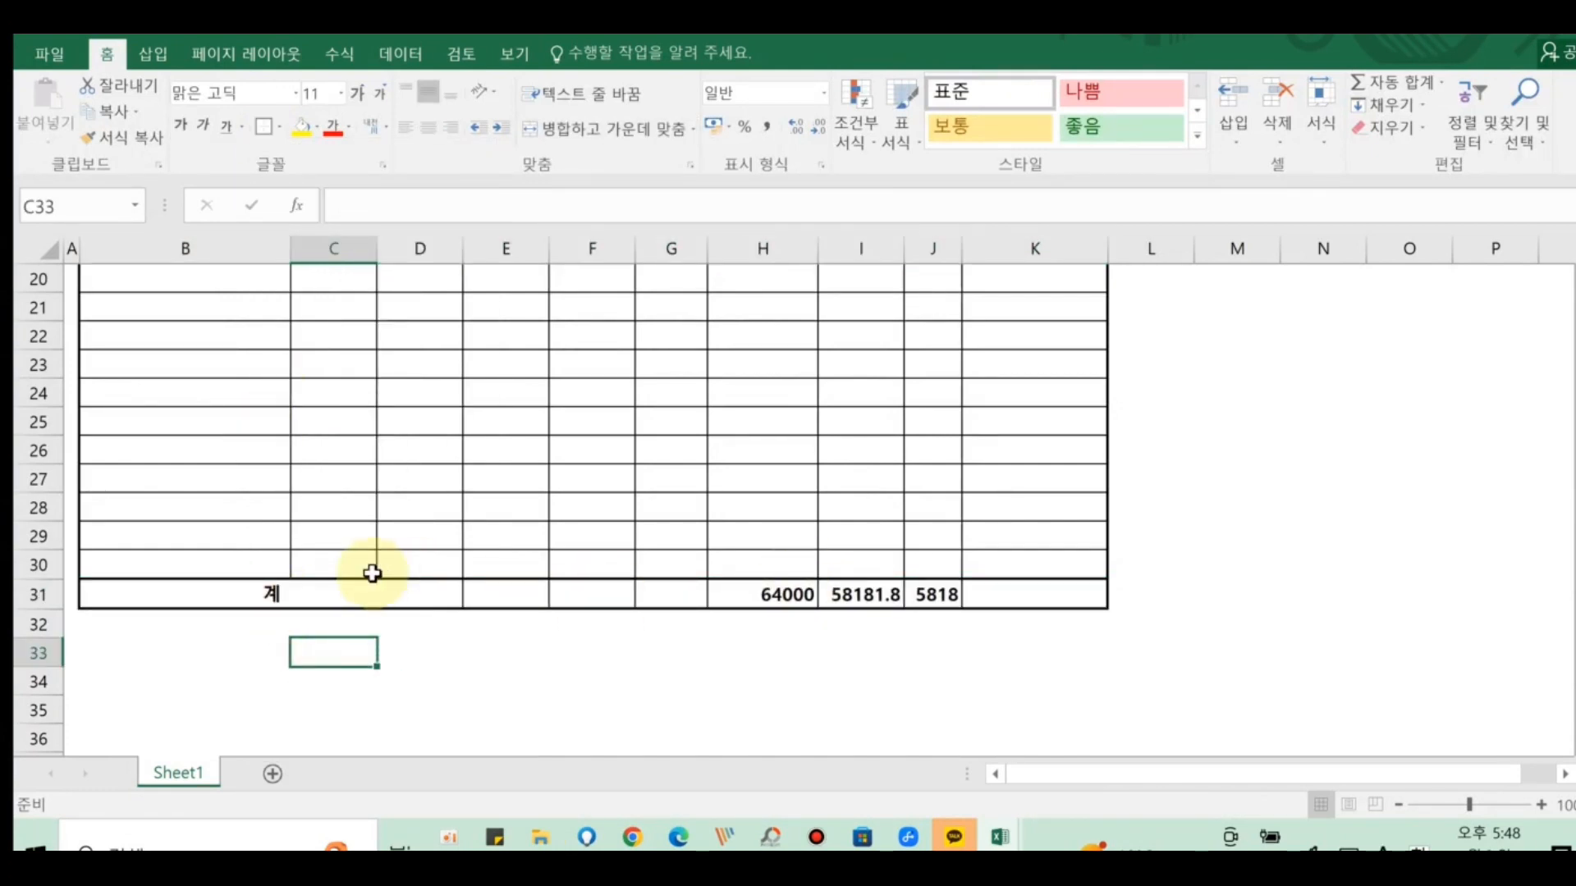
{"action": "left_click", "coordinate": [228, 592]}
{"action": "left_click_drag", "start_coordinate": [476, 595], "coordinate": [1005, 610]}
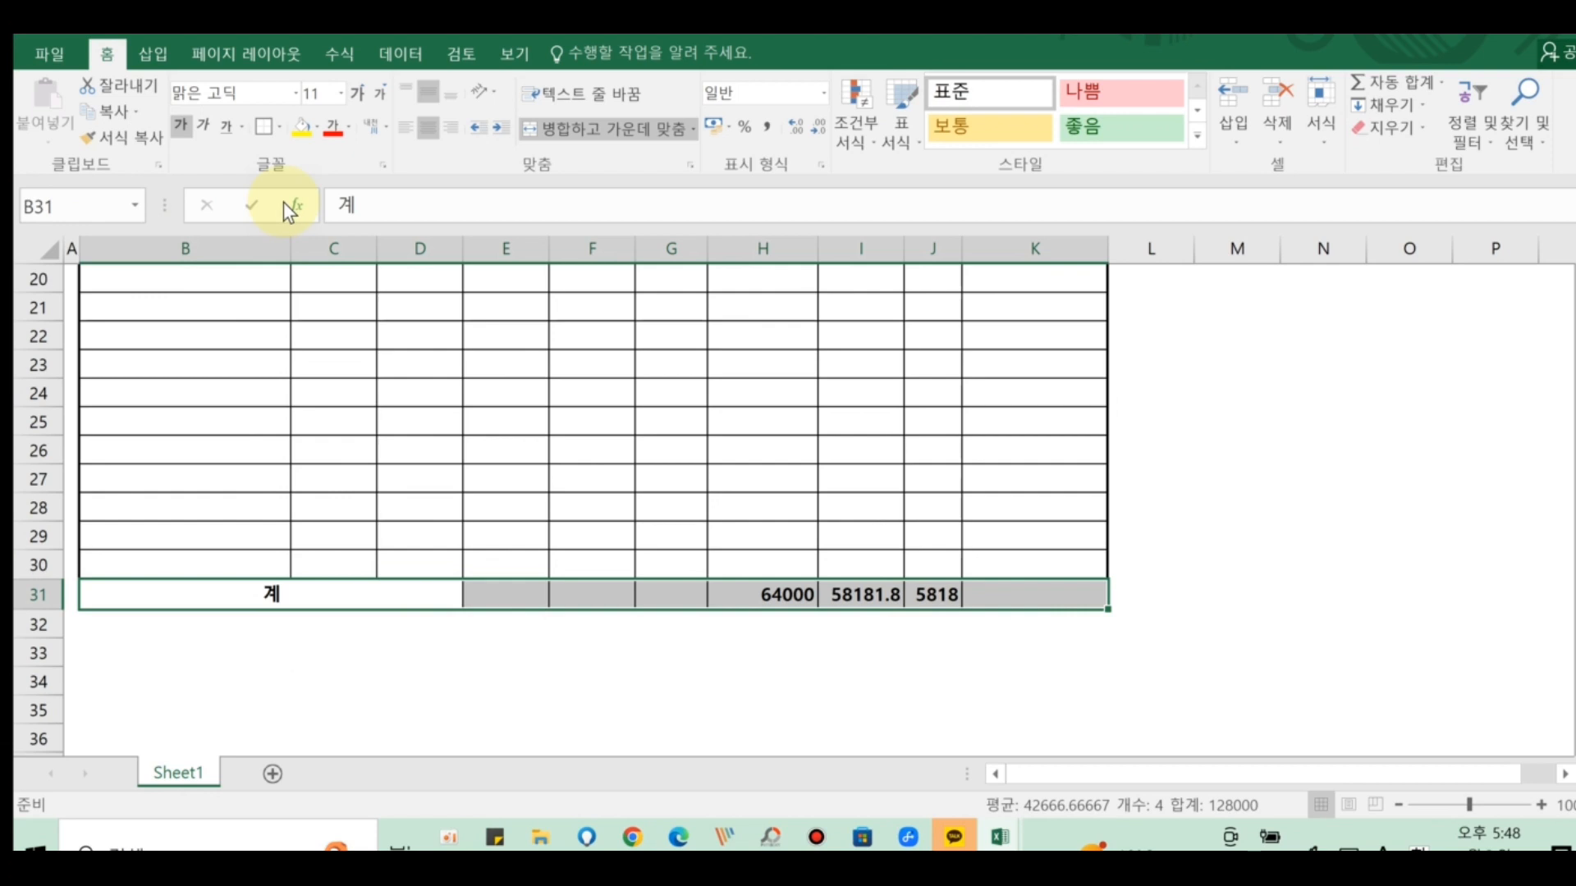
{"action": "left_click", "coordinate": [753, 684]}
- Apply the comma number style to the quantity and amount cells, F11:J31
{"action": "left_click", "coordinate": [780, 597]}
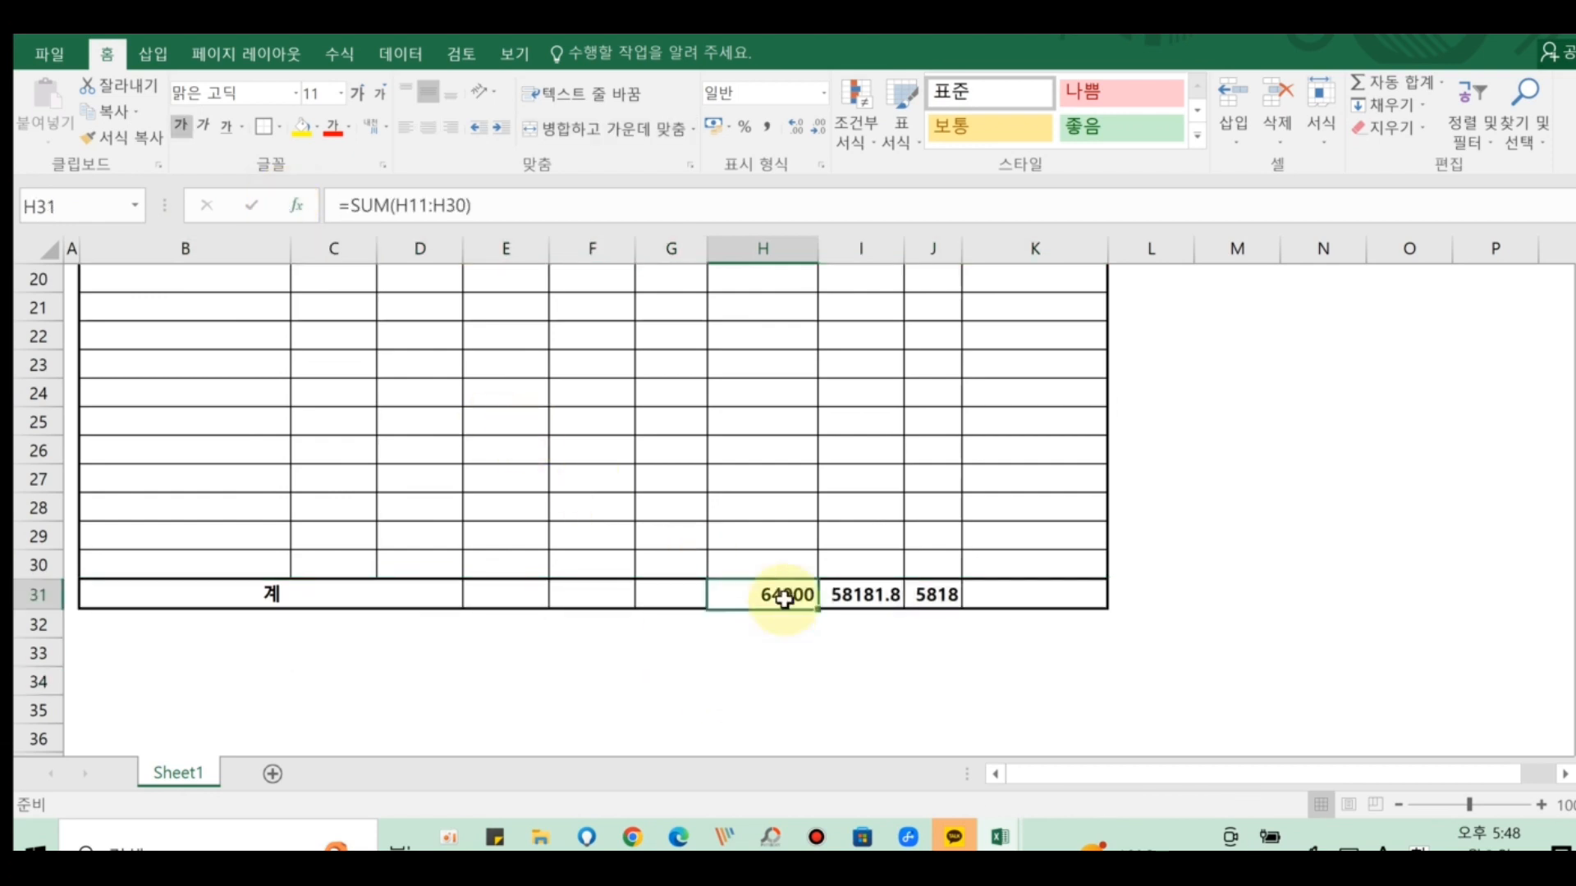
{"action": "scroll", "coordinate": [781, 598], "scroll_direction": "up", "scroll_amount": 4}
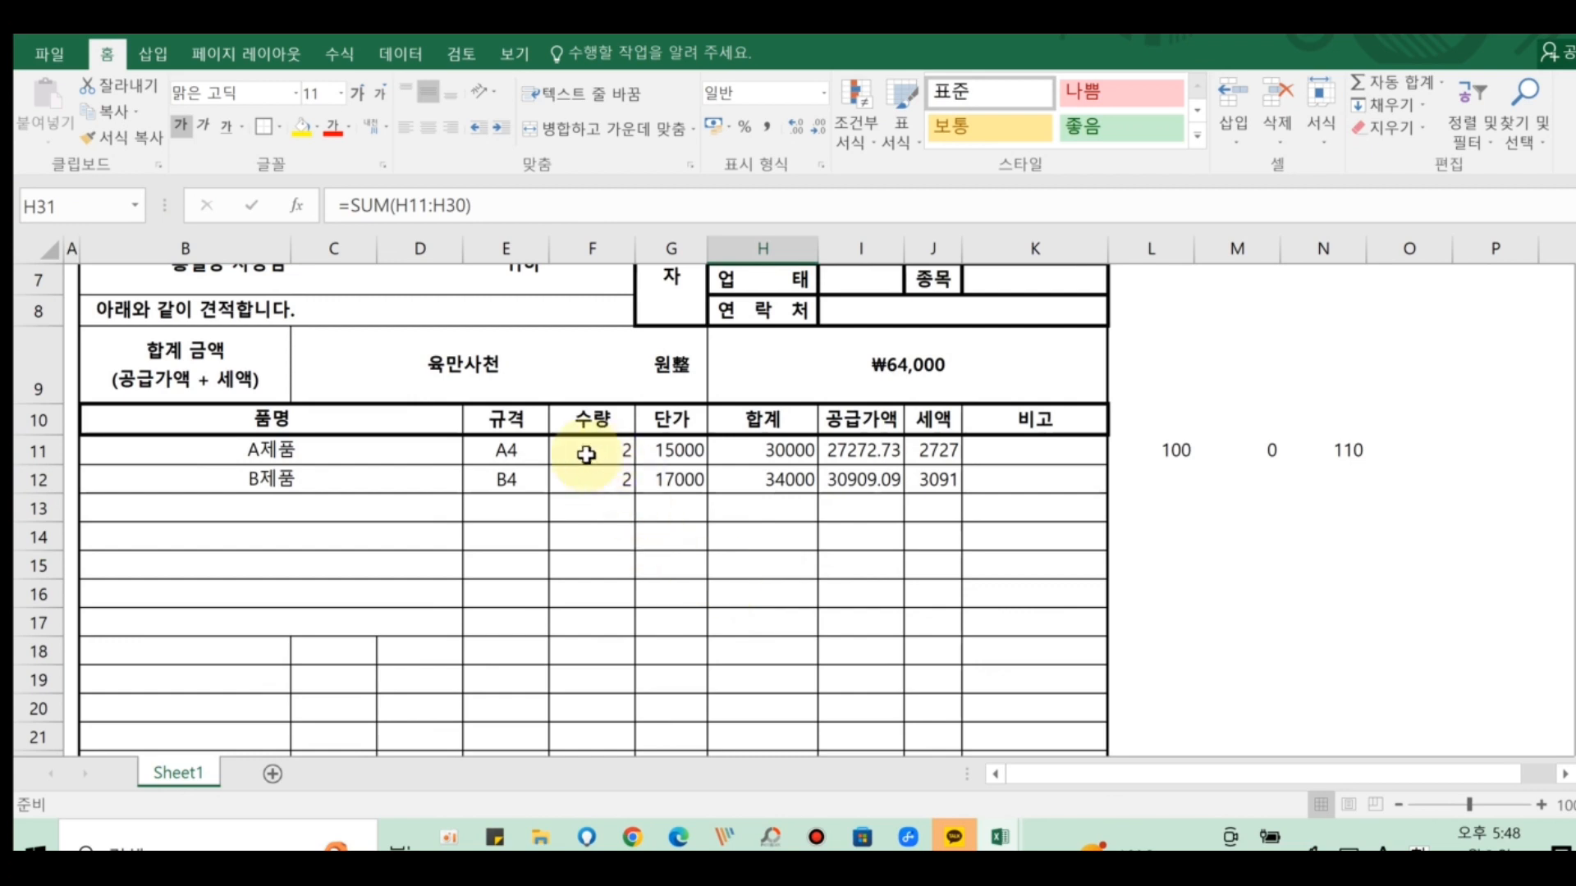
{"action": "left_click_drag", "start_coordinate": [580, 451], "coordinate": [677, 451]}
{"action": "left_click_drag", "start_coordinate": [808, 485], "coordinate": [944, 712]}
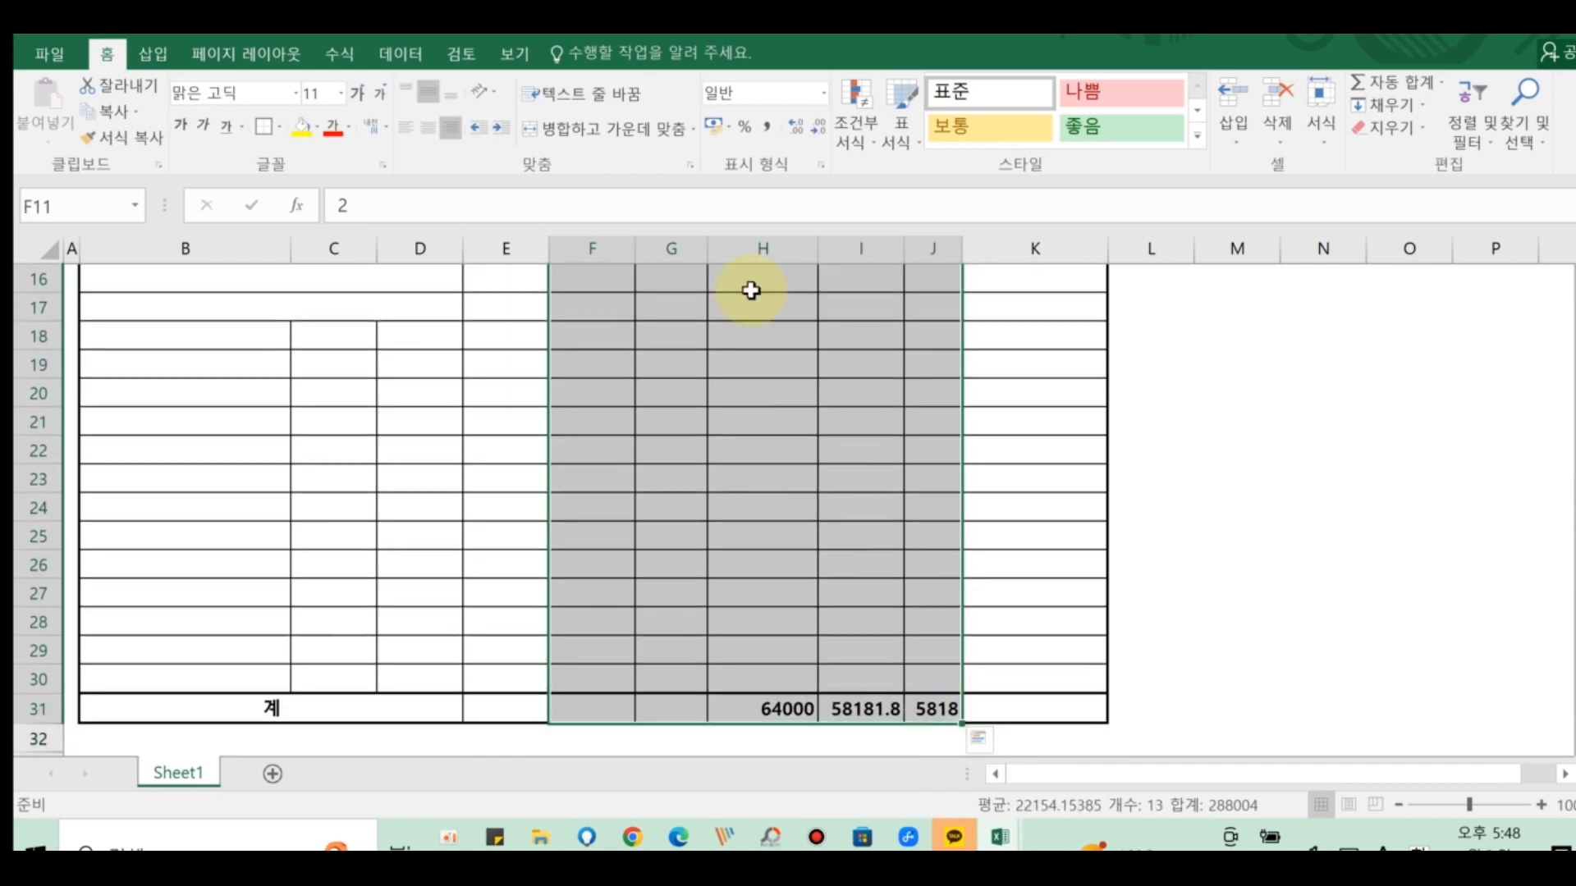
{"action": "left_click", "coordinate": [766, 131]}
{"action": "scroll", "coordinate": [706, 459], "scroll_direction": "up", "scroll_amount": 4}
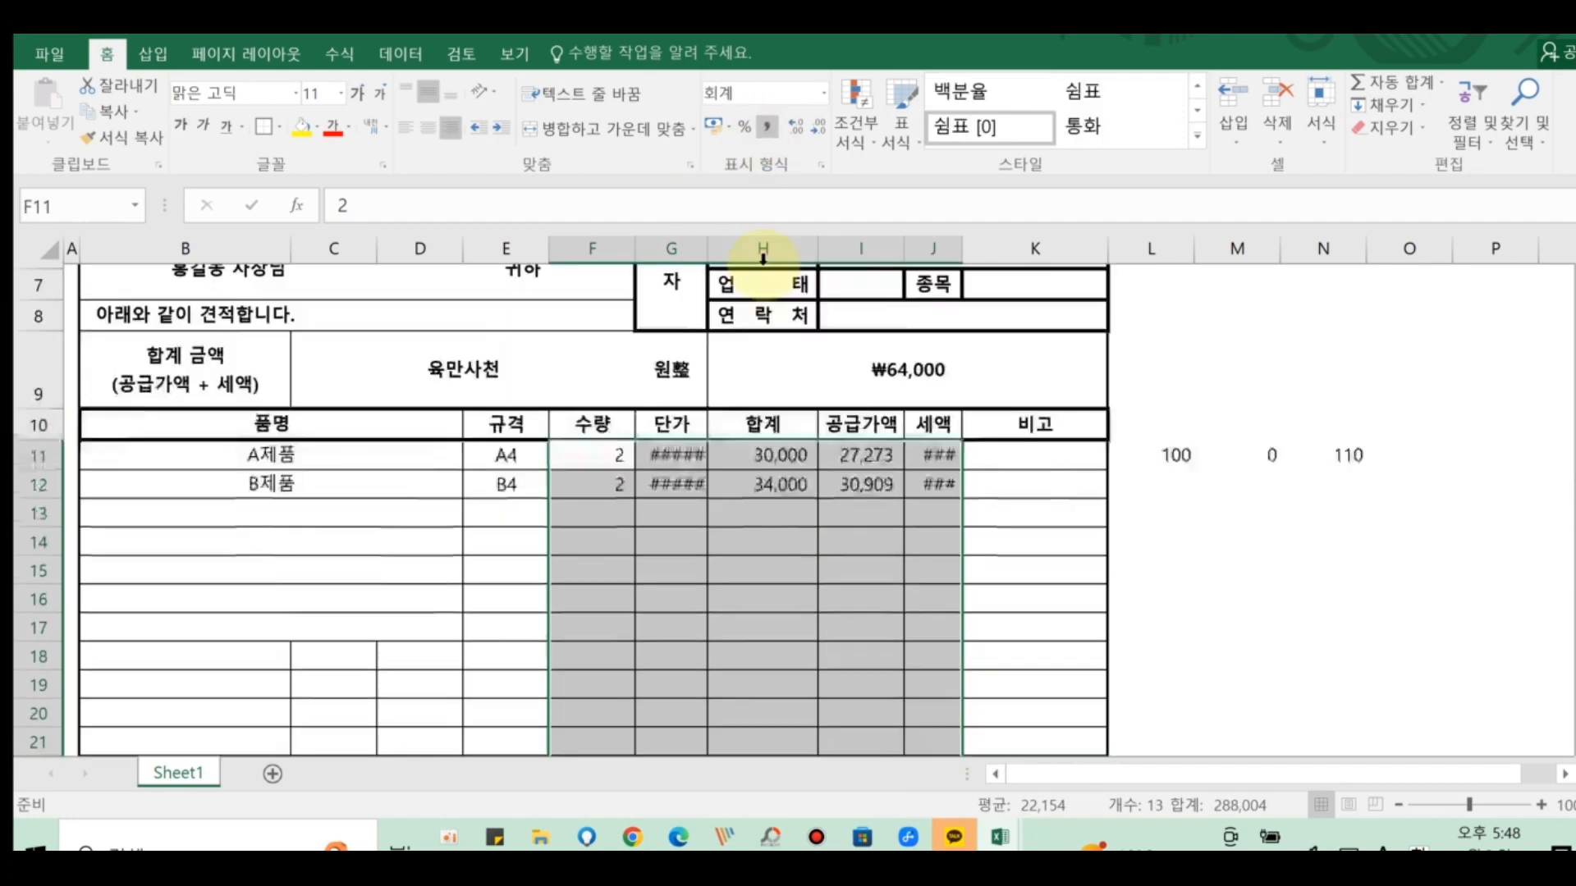
- Auto-fit the widths of the 단가 column G and the 세액 column J to their contents
{"action": "left_click", "coordinate": [702, 477]}
{"action": "scroll", "coordinate": [743, 579], "scroll_direction": "down", "scroll_amount": 6}
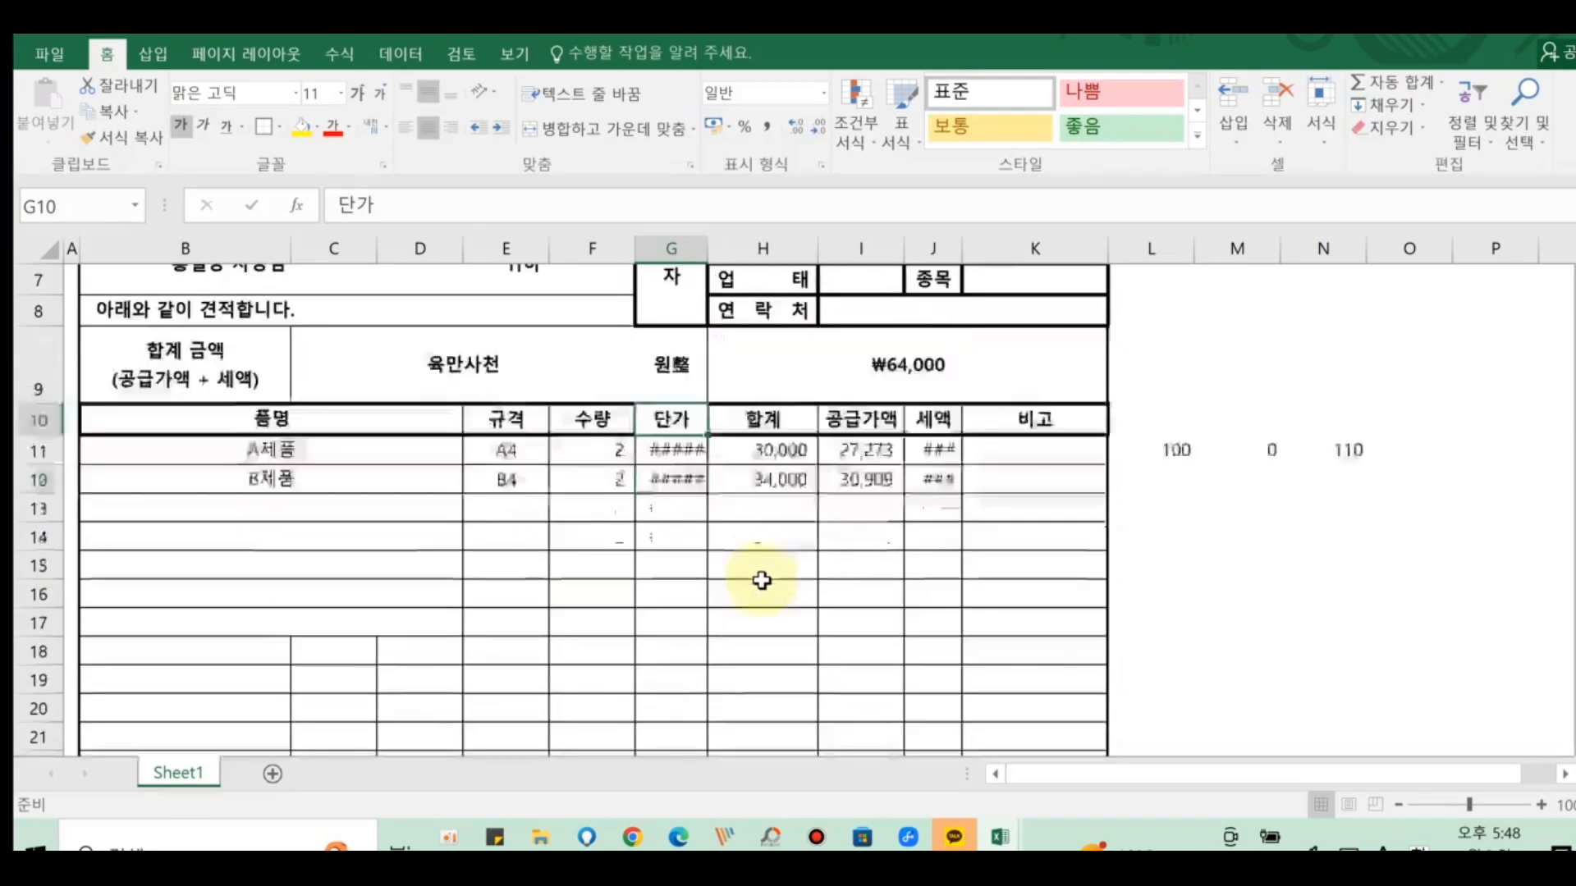
{"action": "scroll", "coordinate": [763, 580], "scroll_direction": "up", "scroll_amount": 4}
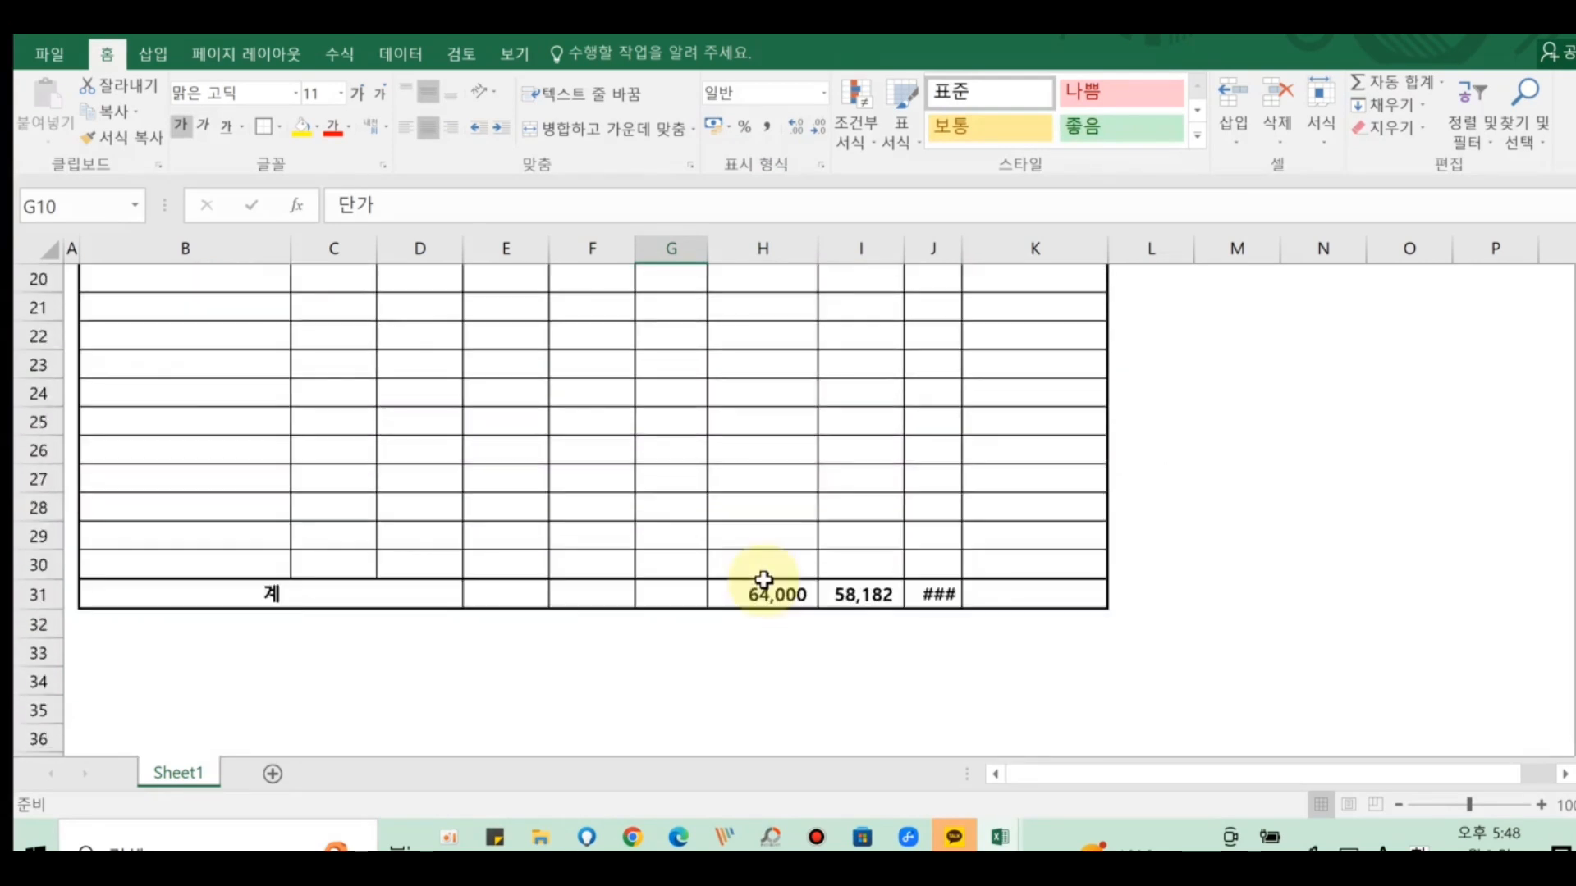
{"action": "scroll", "coordinate": [764, 579], "scroll_direction": "up", "scroll_amount": 1}
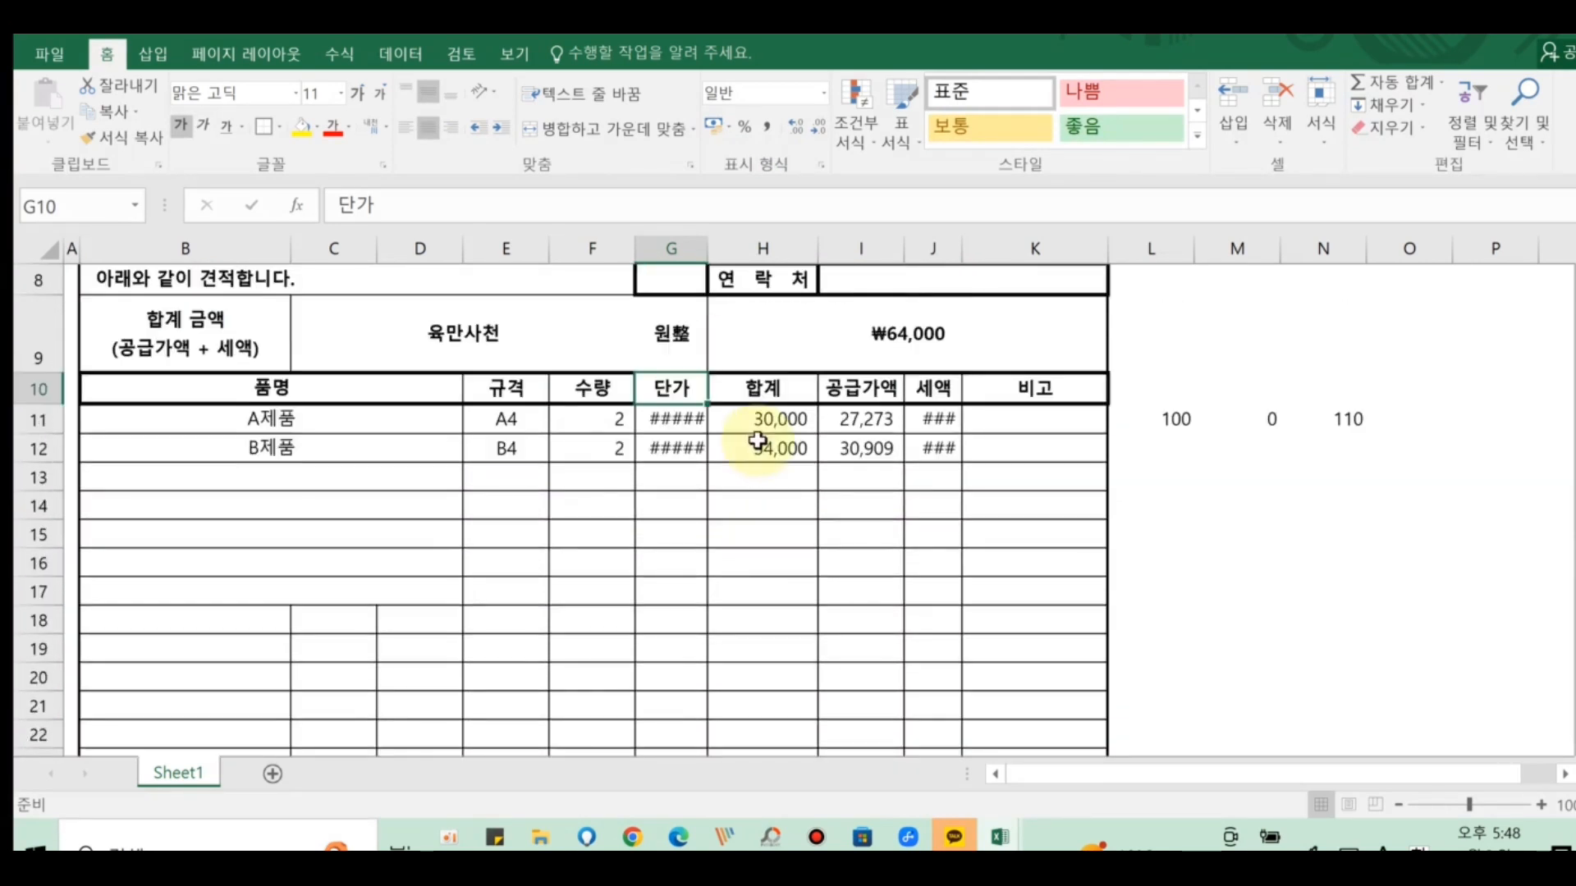
{"action": "double_click", "coordinate": [708, 248]}
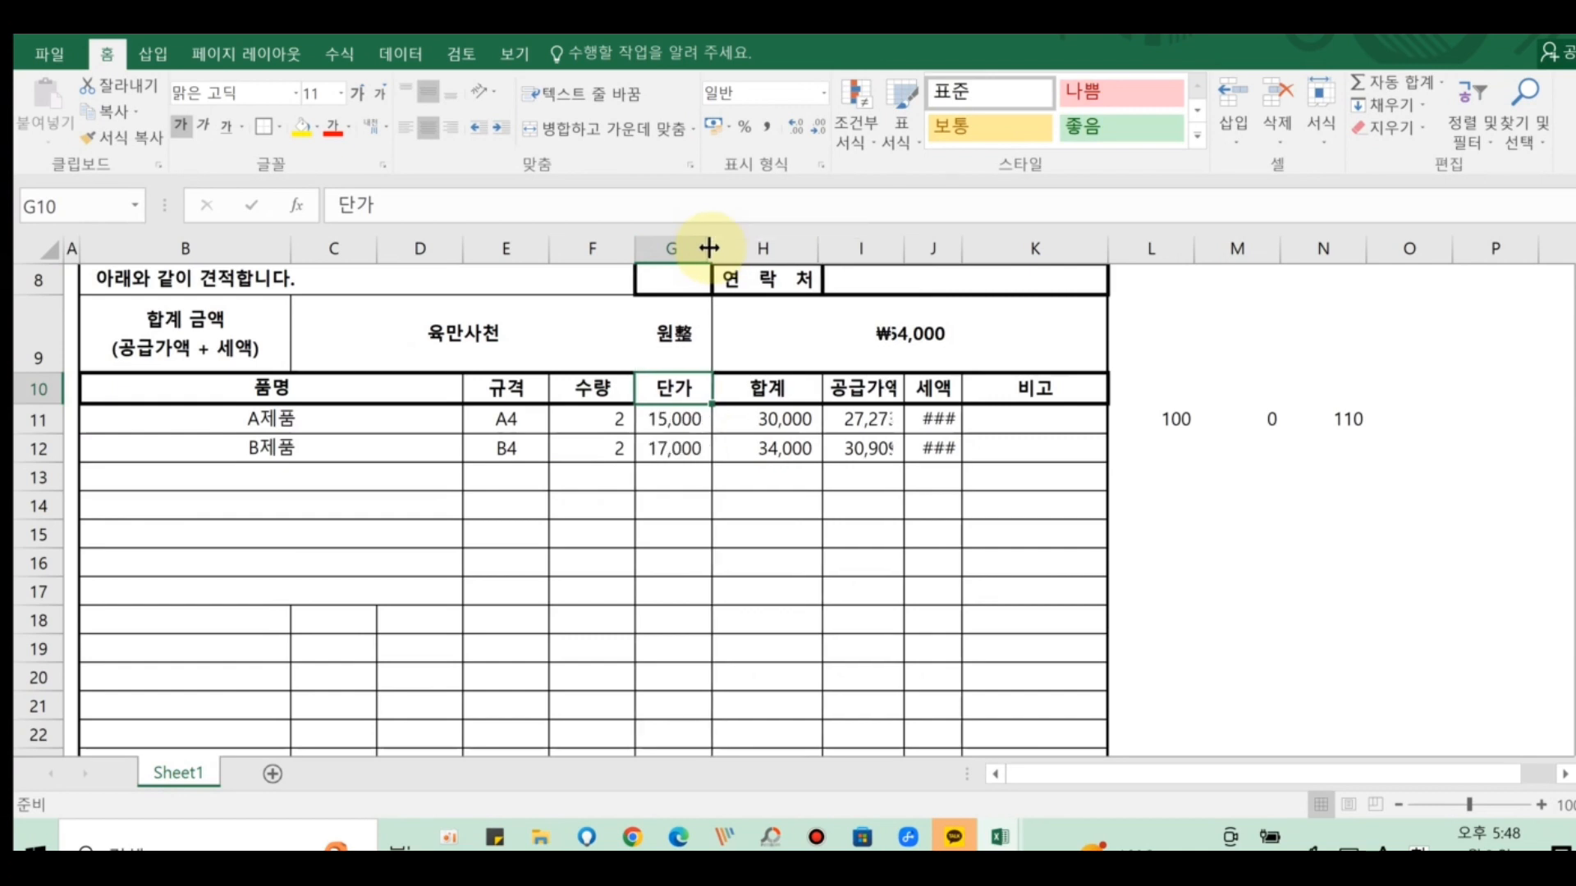
{"action": "double_click", "coordinate": [960, 251]}
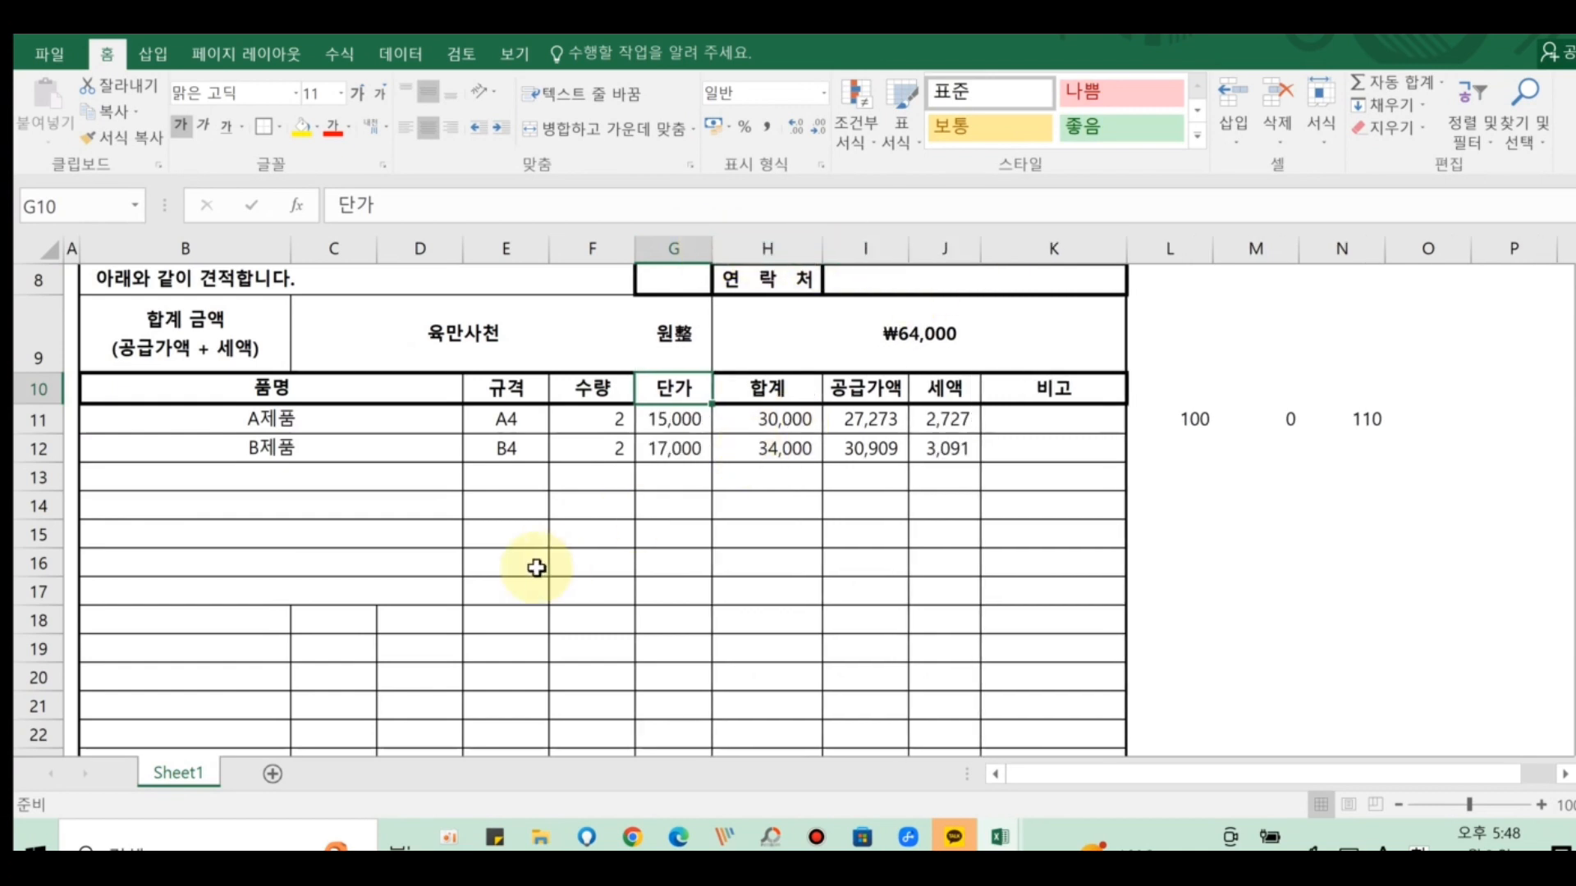
- Increase the height of the item column heading row, row 10, to about double
{"action": "scroll", "coordinate": [536, 568], "scroll_direction": "up", "scroll_amount": 1}
{"action": "scroll", "coordinate": [526, 568], "scroll_direction": "up", "scroll_amount": 1}
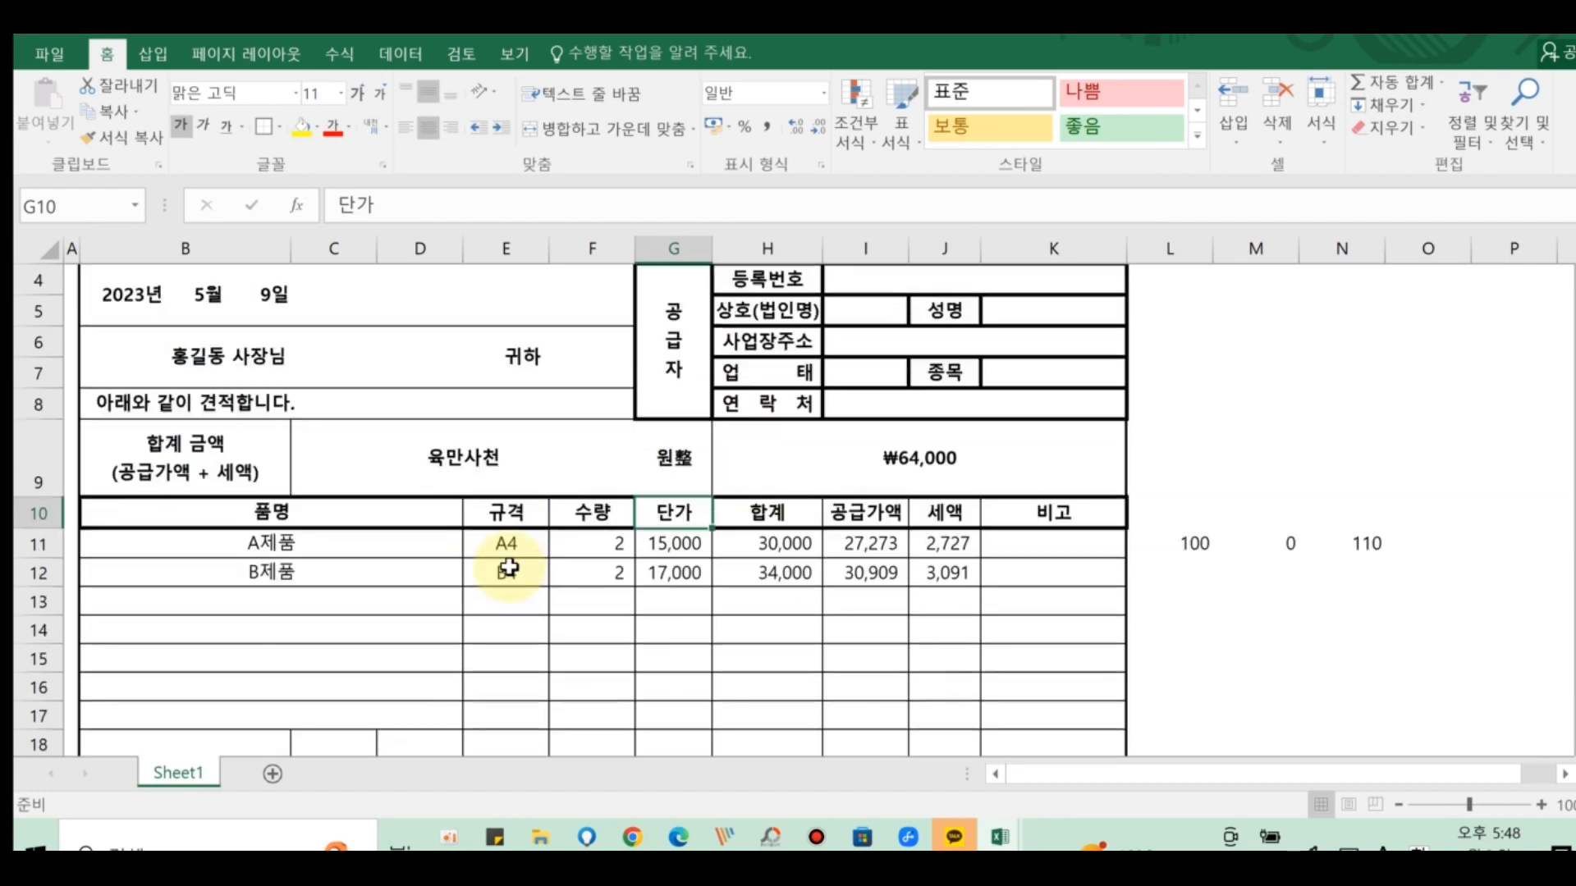
{"action": "scroll", "coordinate": [509, 567], "scroll_direction": "up", "scroll_amount": 1}
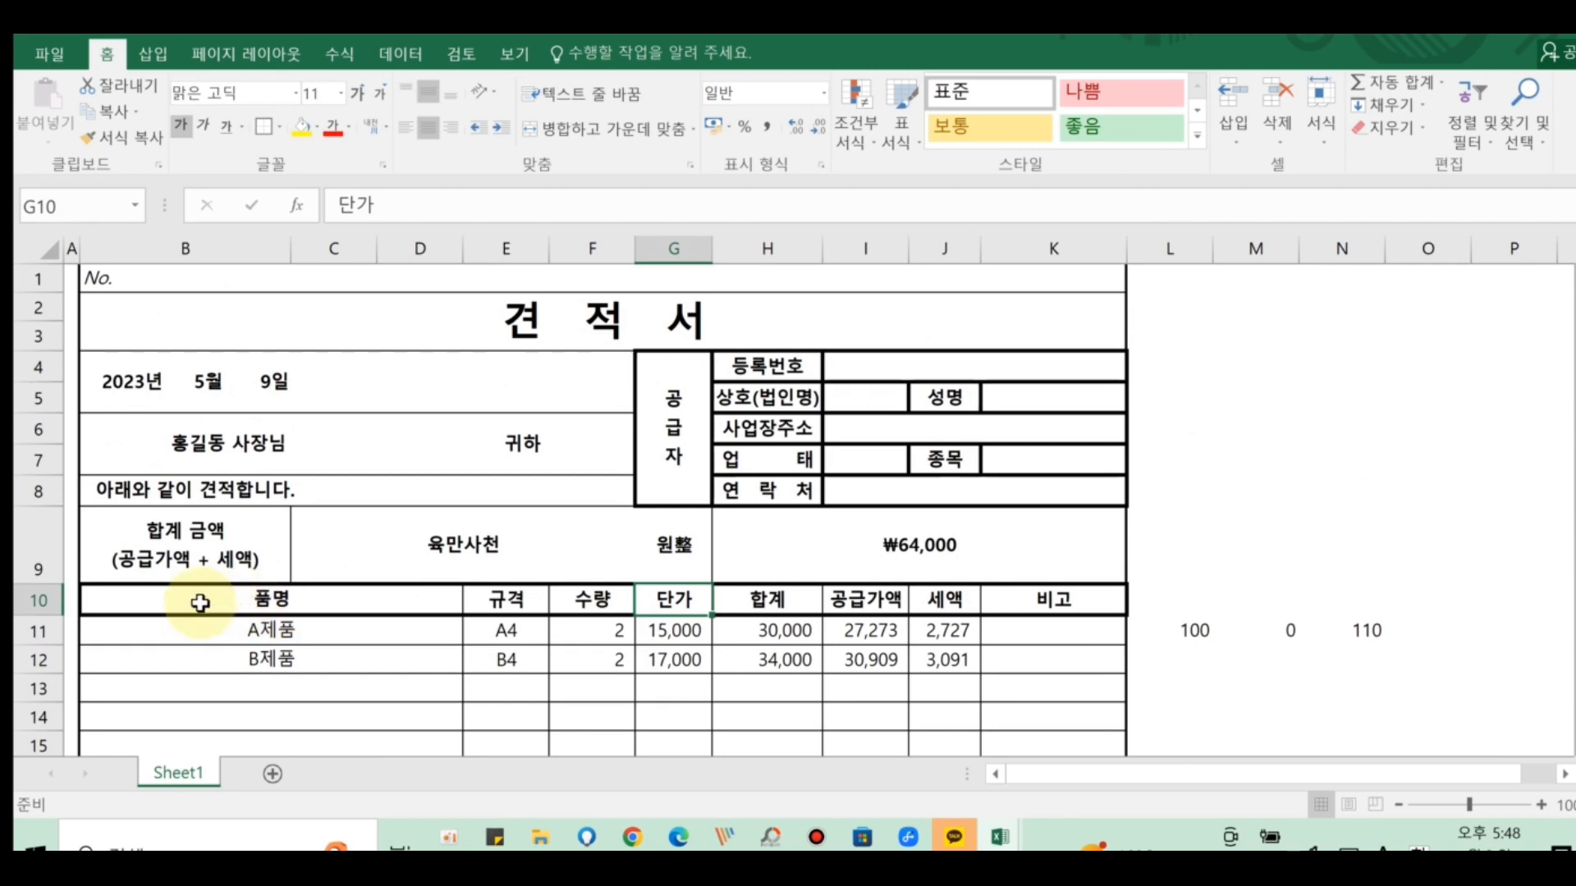
{"action": "left_click_drag", "start_coordinate": [50, 620], "coordinate": [49, 643]}
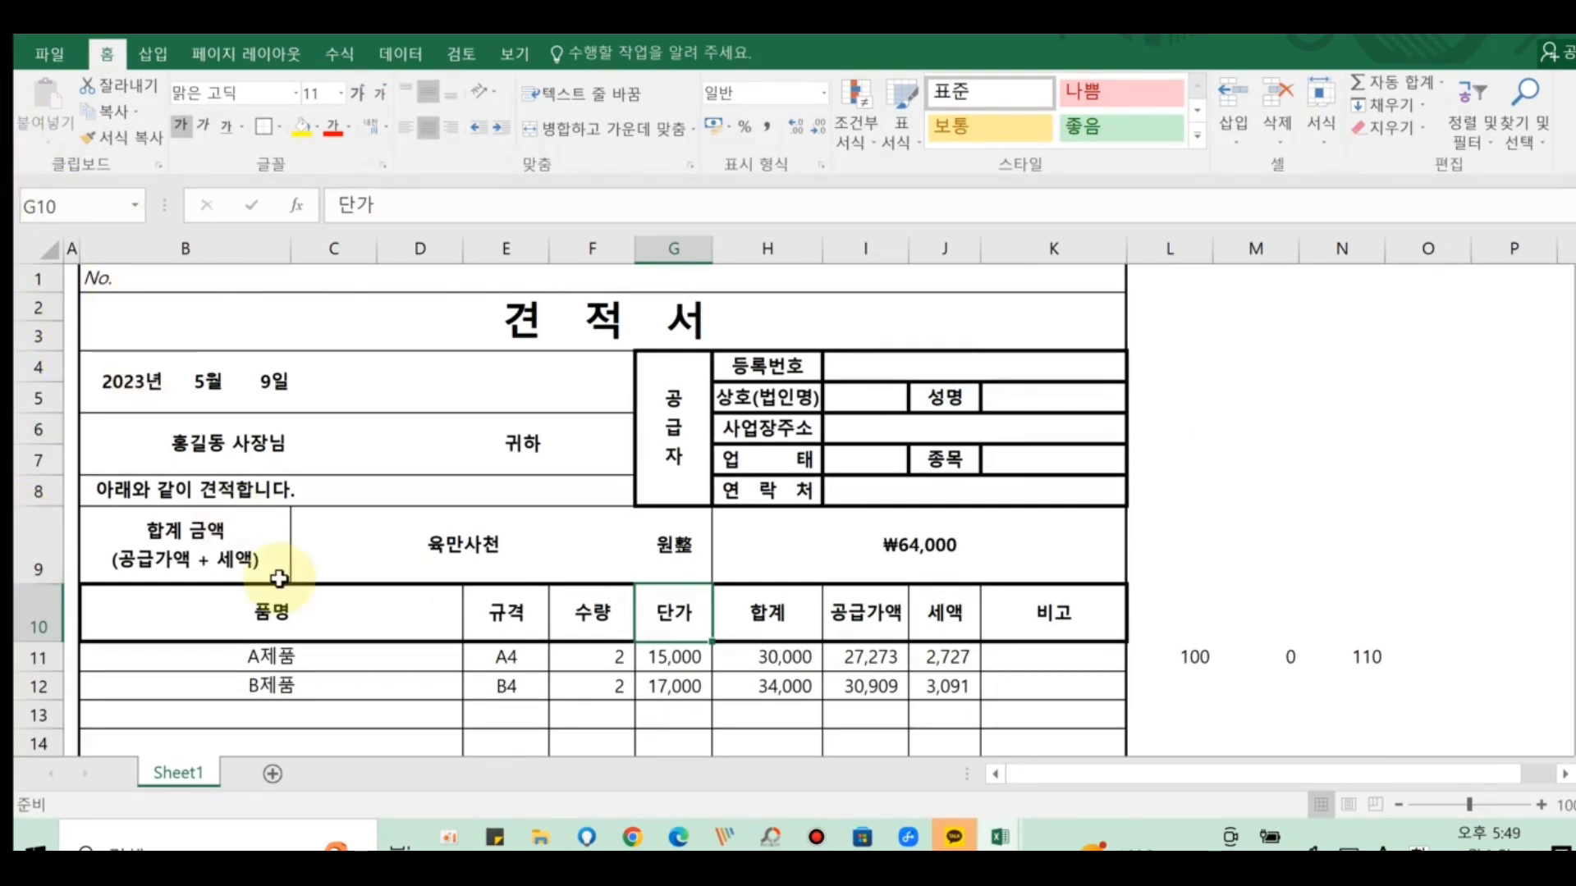
- Merge and center the 품명 cells across columns B to D in each of rows 18, 19 and 20
{"action": "scroll", "coordinate": [279, 579], "scroll_direction": "down", "scroll_amount": 5}
{"action": "scroll", "coordinate": [278, 579], "scroll_direction": "up", "scroll_amount": 2}
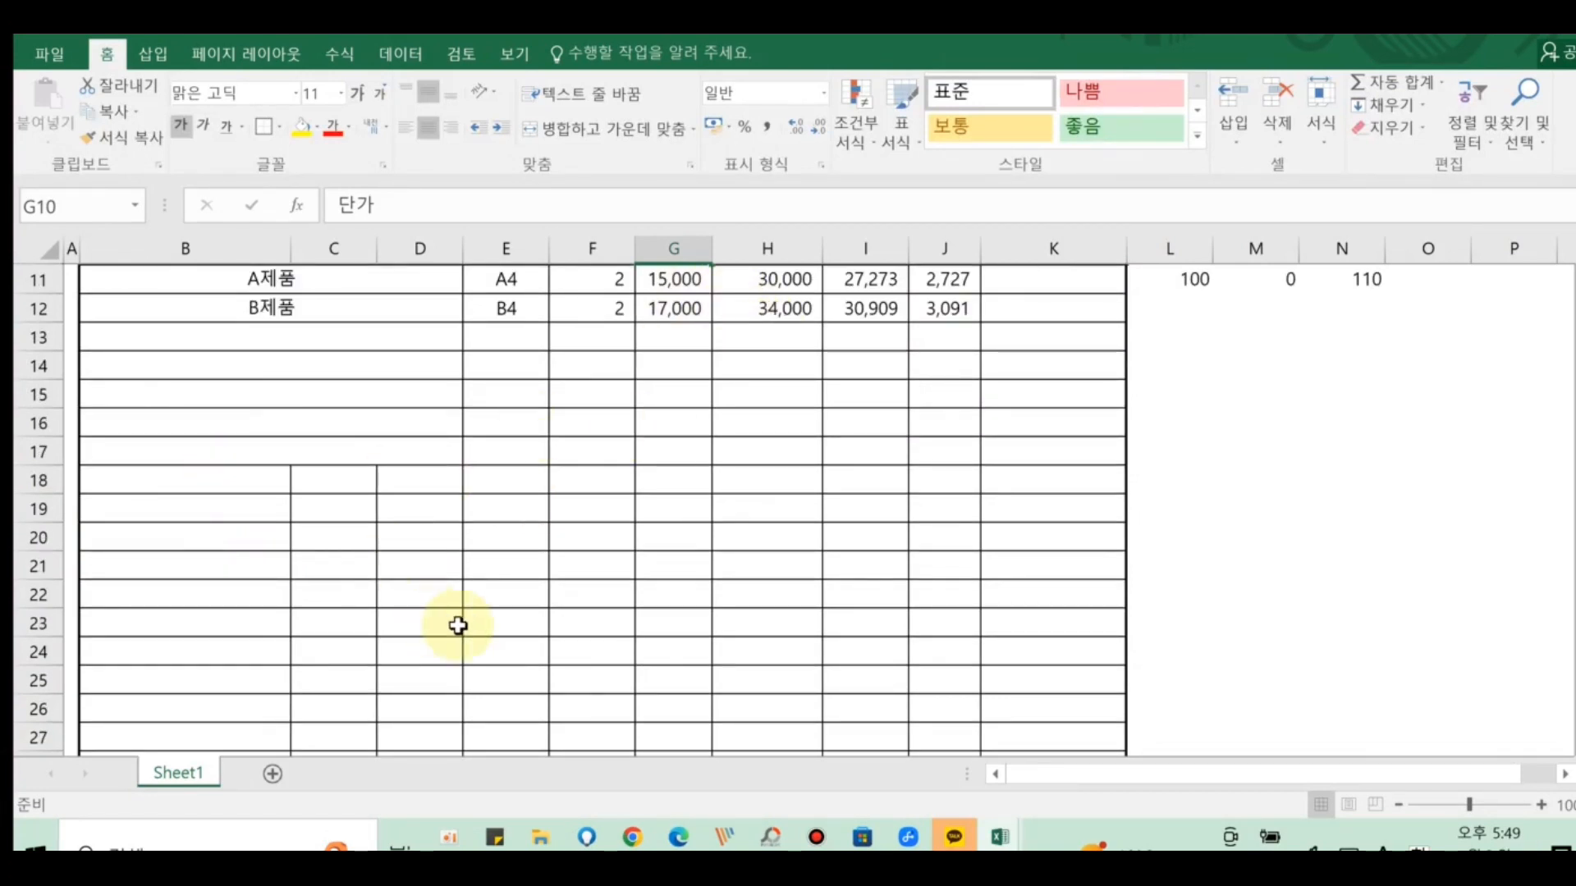
{"action": "left_click_drag", "start_coordinate": [257, 471], "coordinate": [418, 480]}
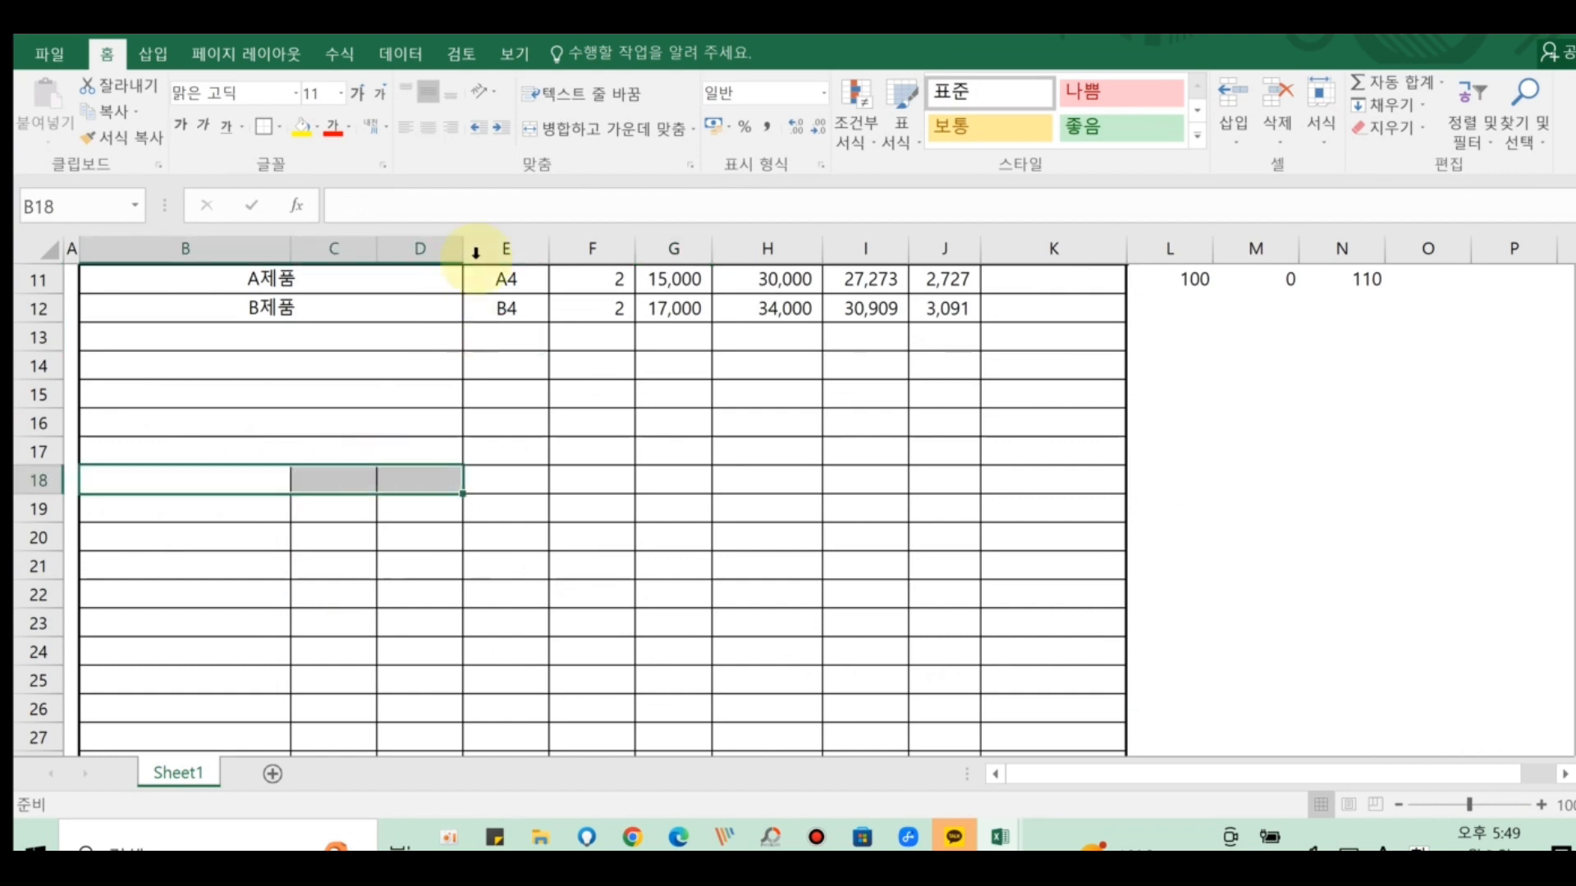
{"action": "left_click", "coordinate": [574, 130]}
{"action": "left_click_drag", "start_coordinate": [254, 505], "coordinate": [435, 505]}
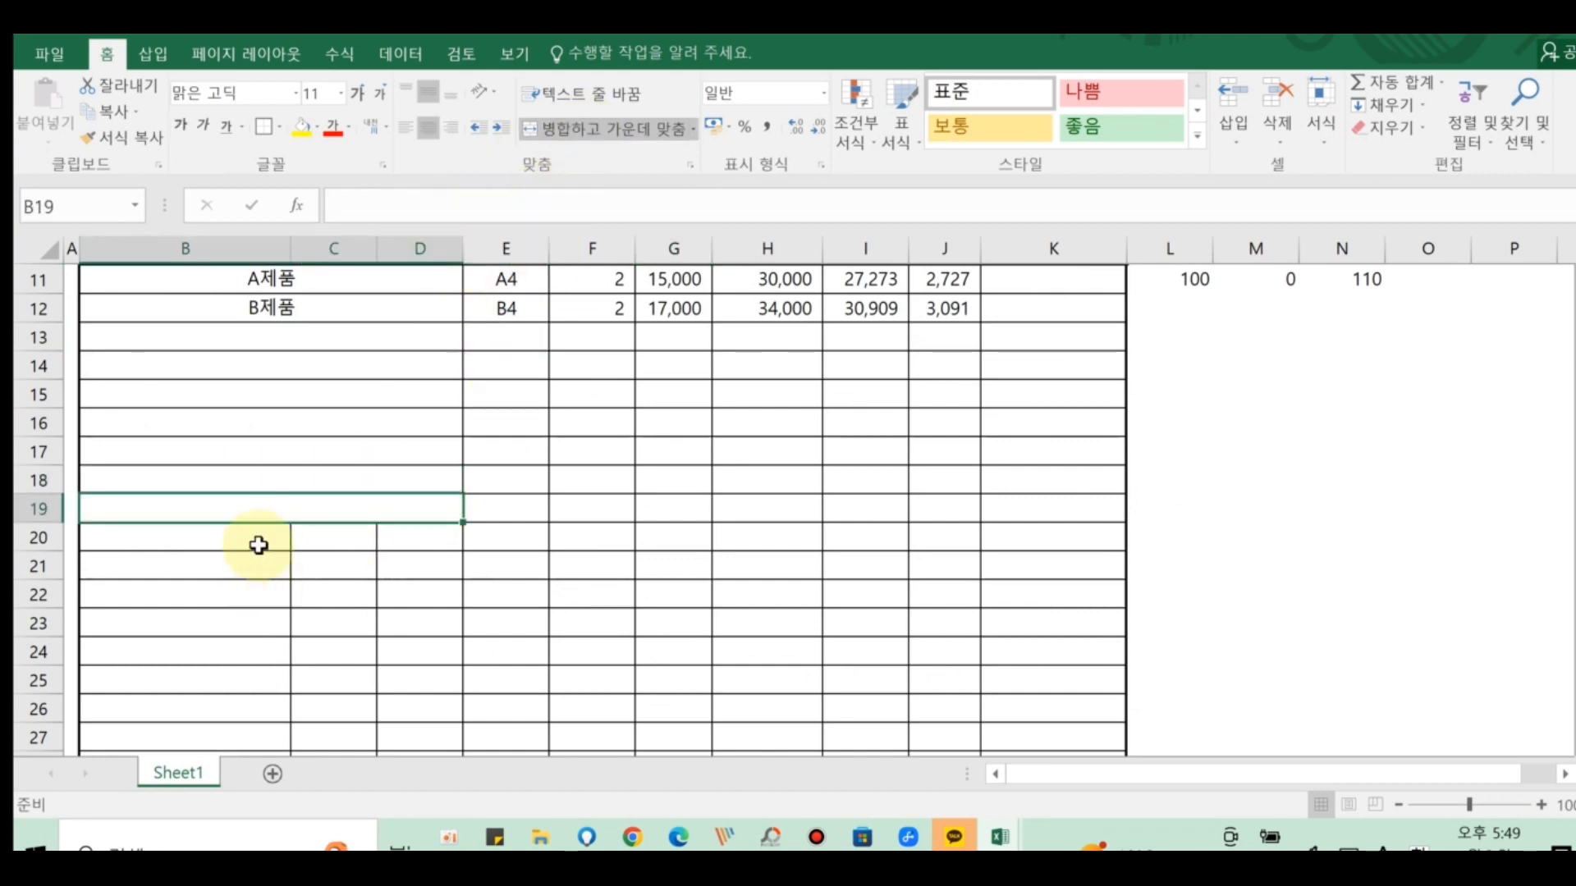
{"action": "left_click_drag", "start_coordinate": [257, 545], "coordinate": [405, 553]}
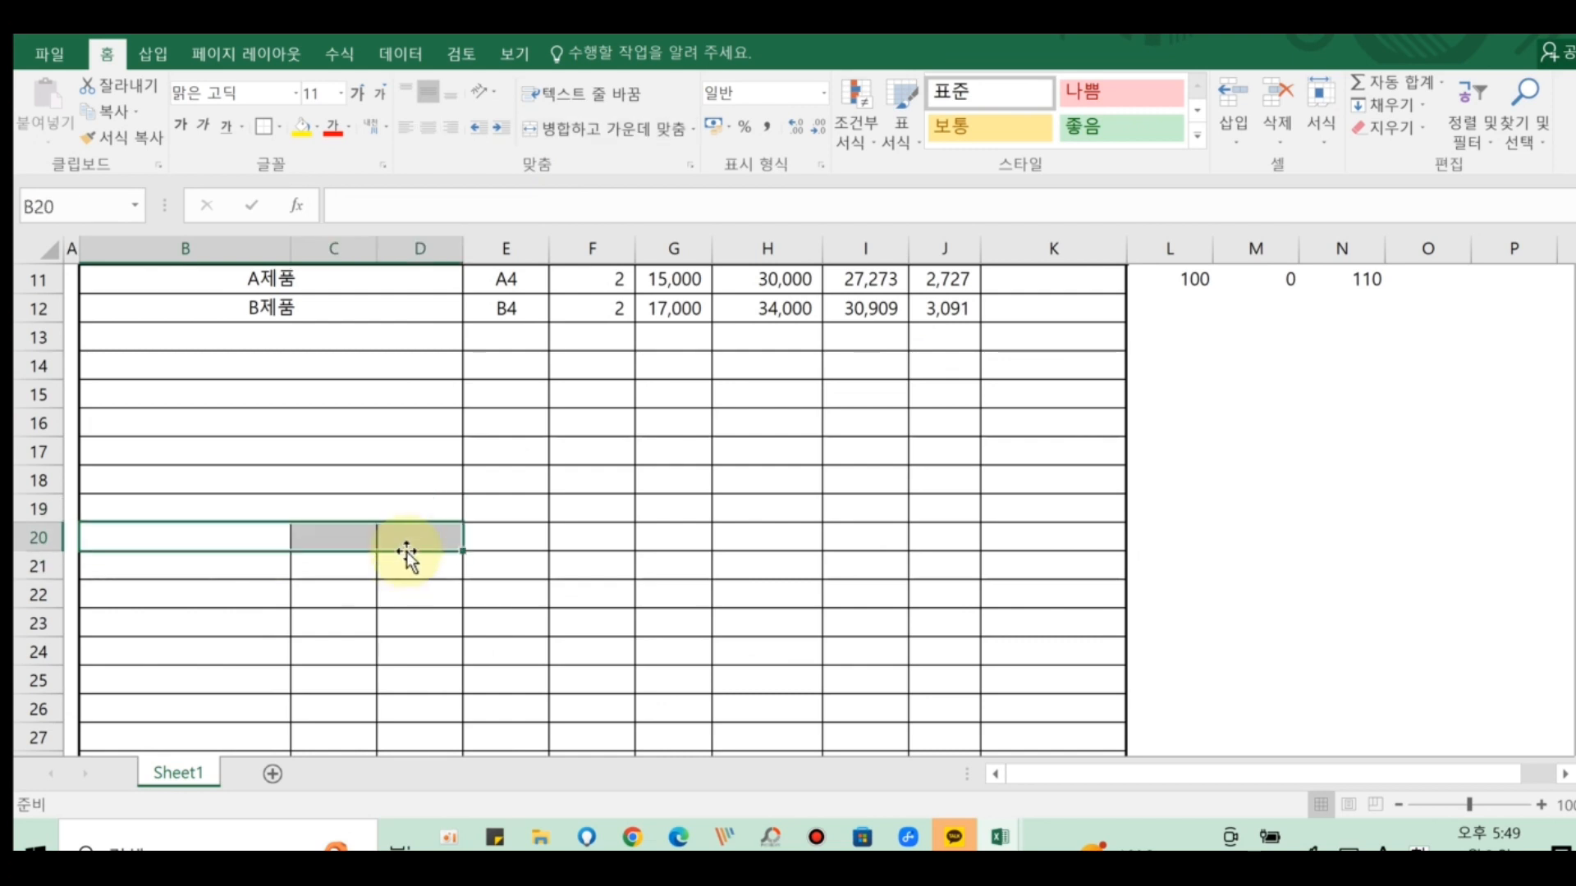
{"action": "left_click", "coordinate": [602, 129]}
{"action": "scroll", "coordinate": [243, 629], "scroll_direction": "down", "scroll_amount": 2}
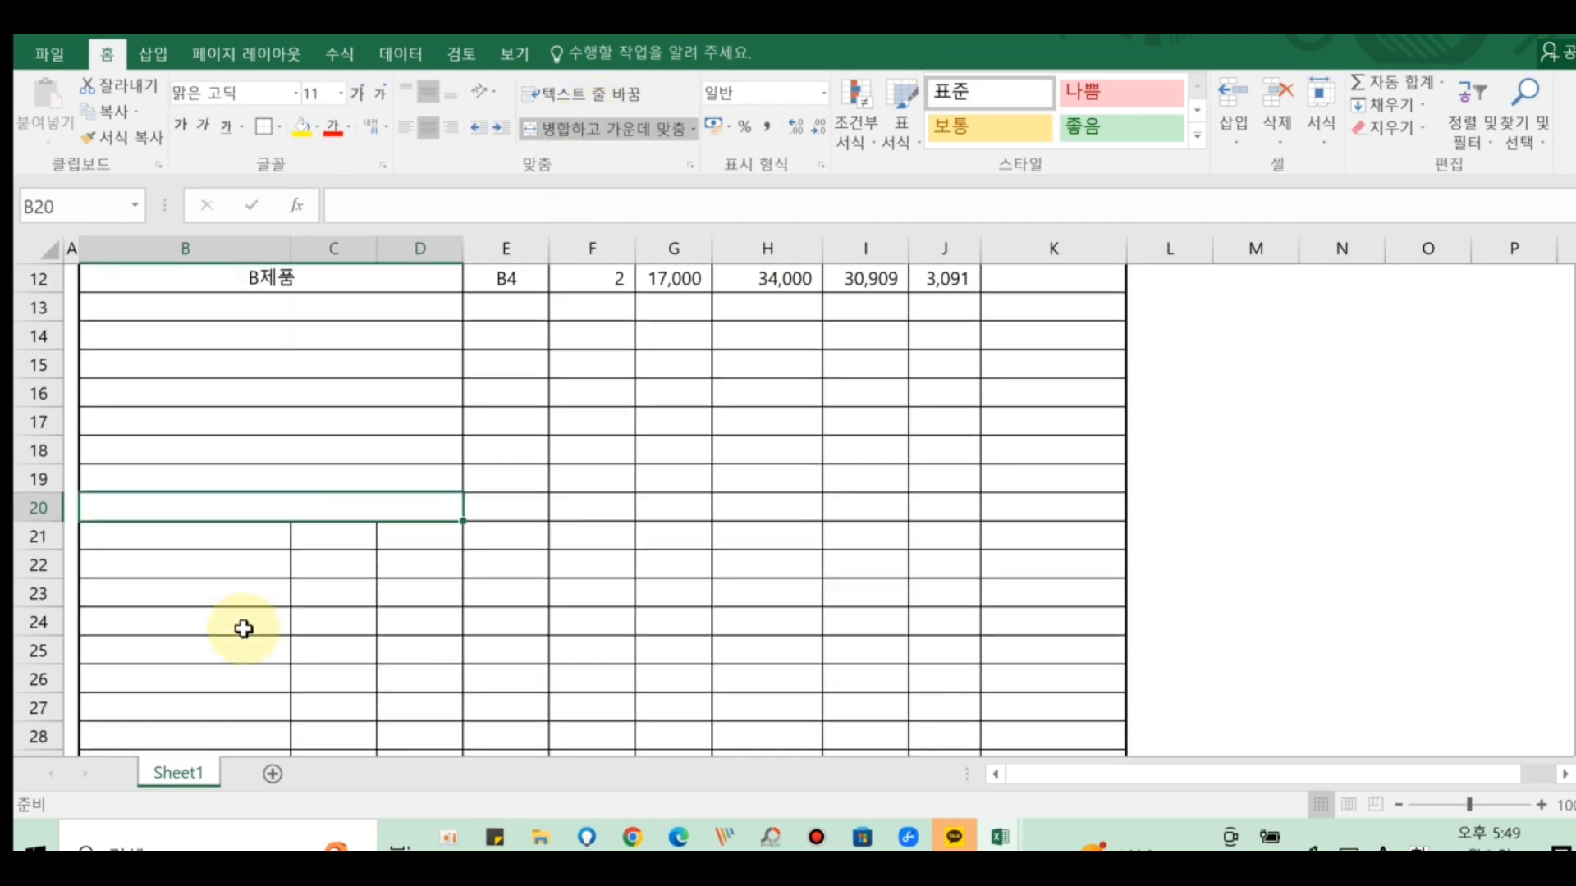
- Fill the heading row B10:K10 and the merged 공급자 cell with a light green theme color
{"action": "scroll", "coordinate": [243, 629], "scroll_direction": "up", "scroll_amount": 3}
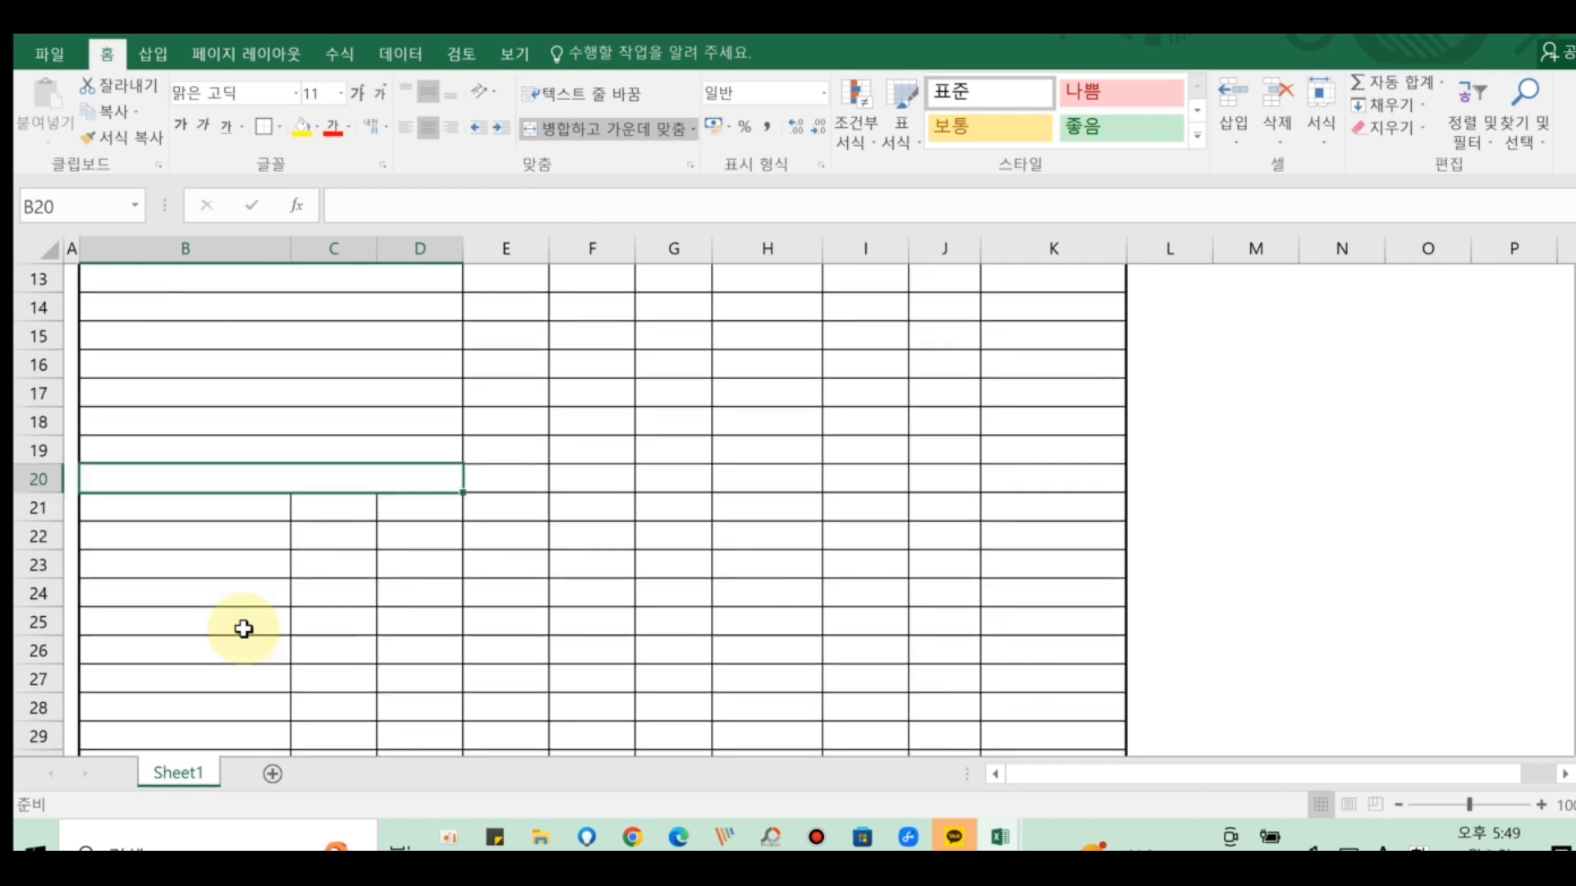
{"action": "scroll", "coordinate": [244, 629], "scroll_direction": "up", "scroll_amount": 1}
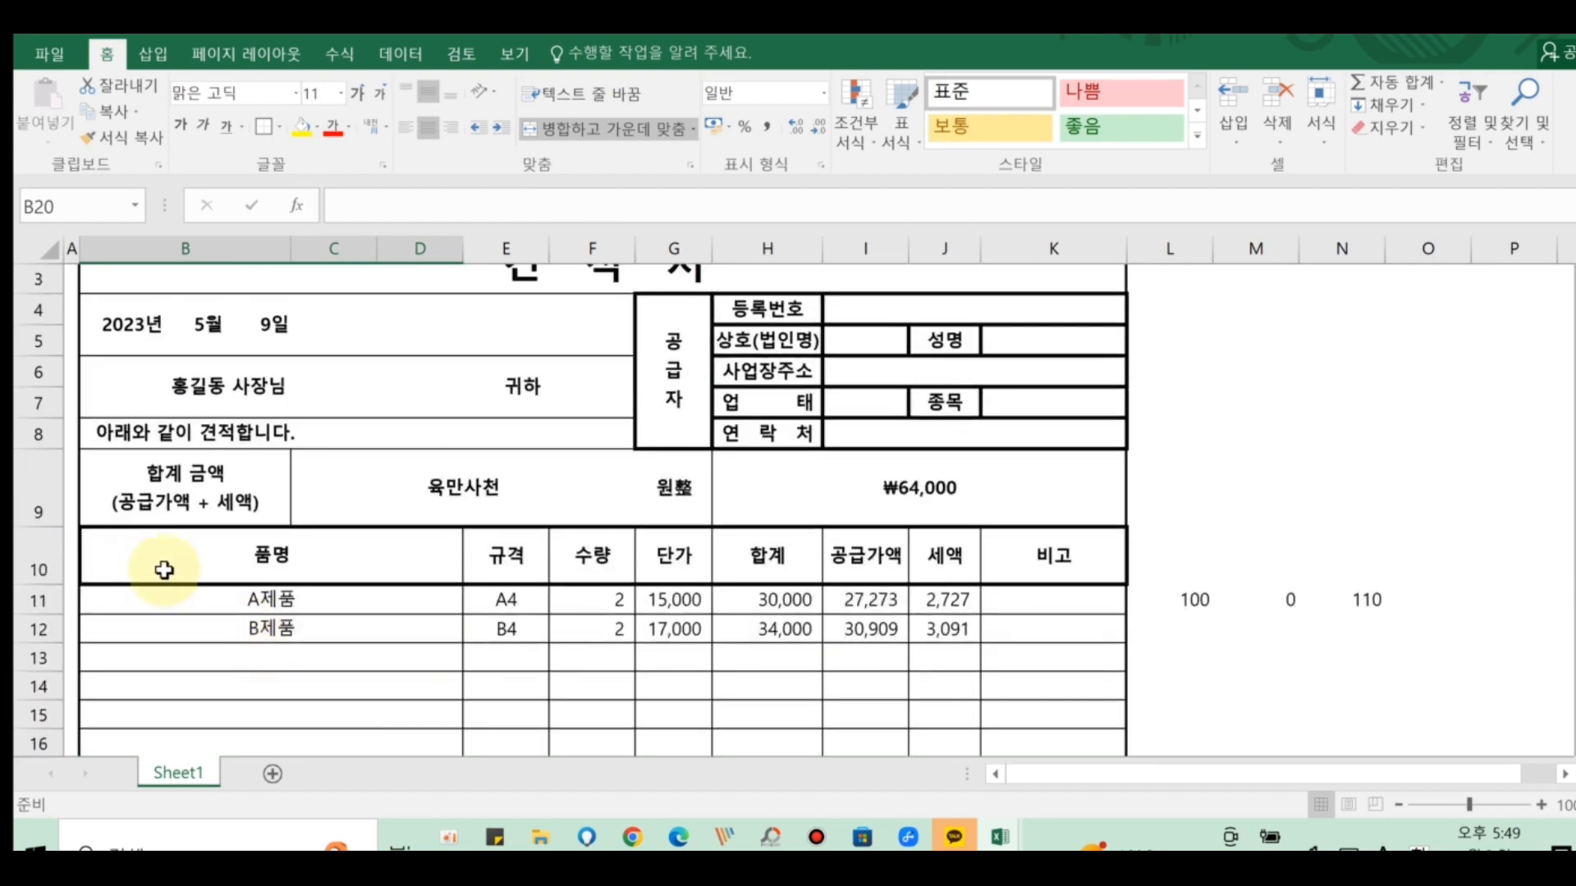
{"action": "left_click", "coordinate": [162, 569]}
{"action": "left_click_drag", "start_coordinate": [183, 566], "coordinate": [1059, 581]}
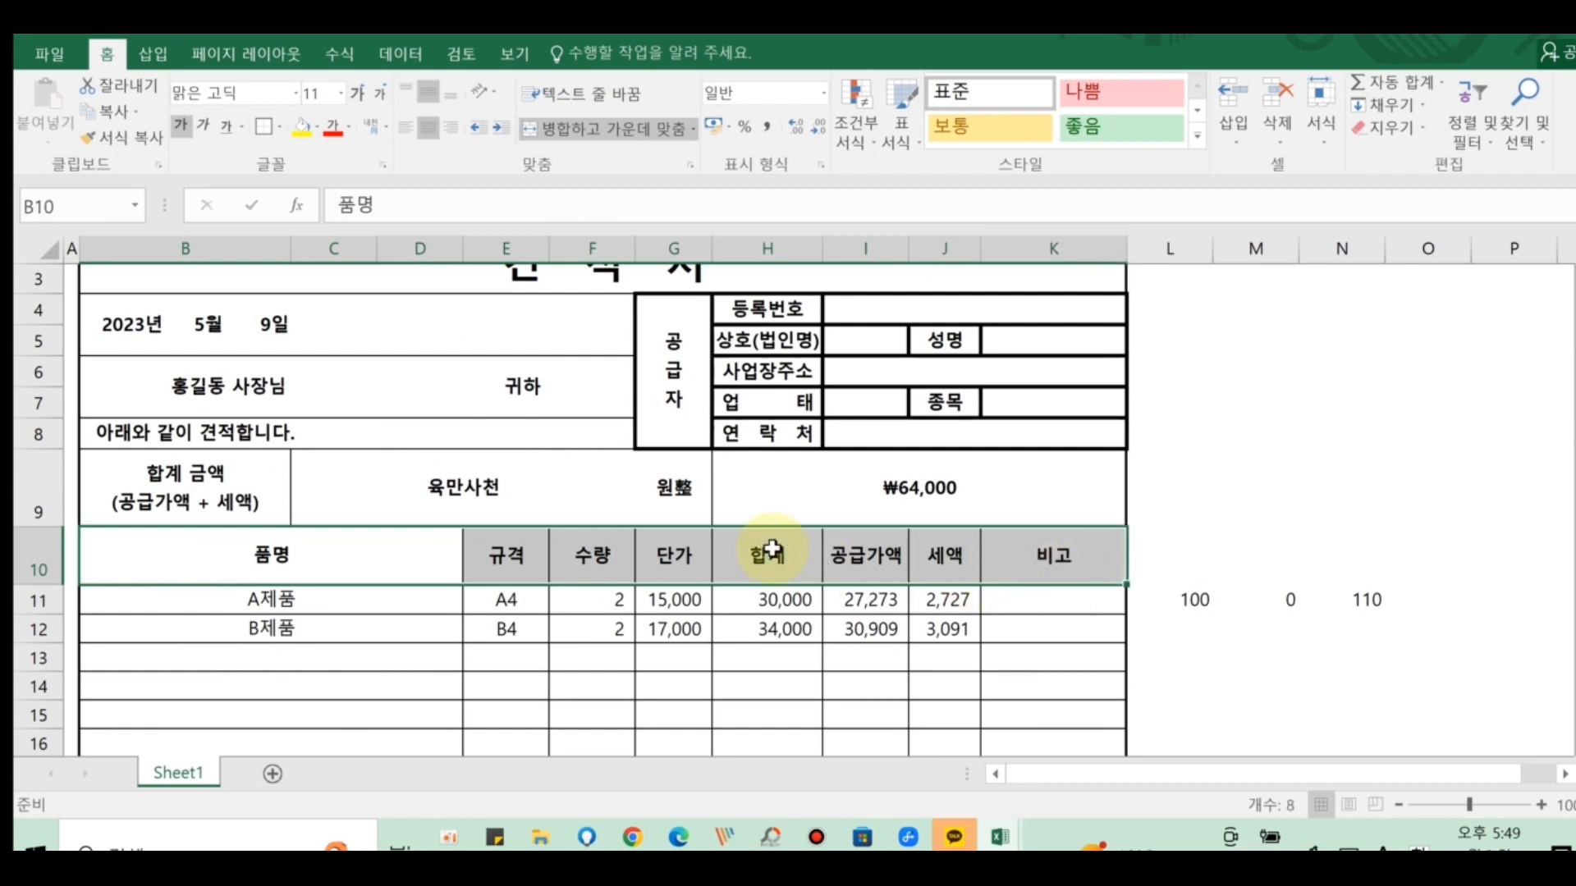
{"action": "left_click", "coordinate": [673, 398]}
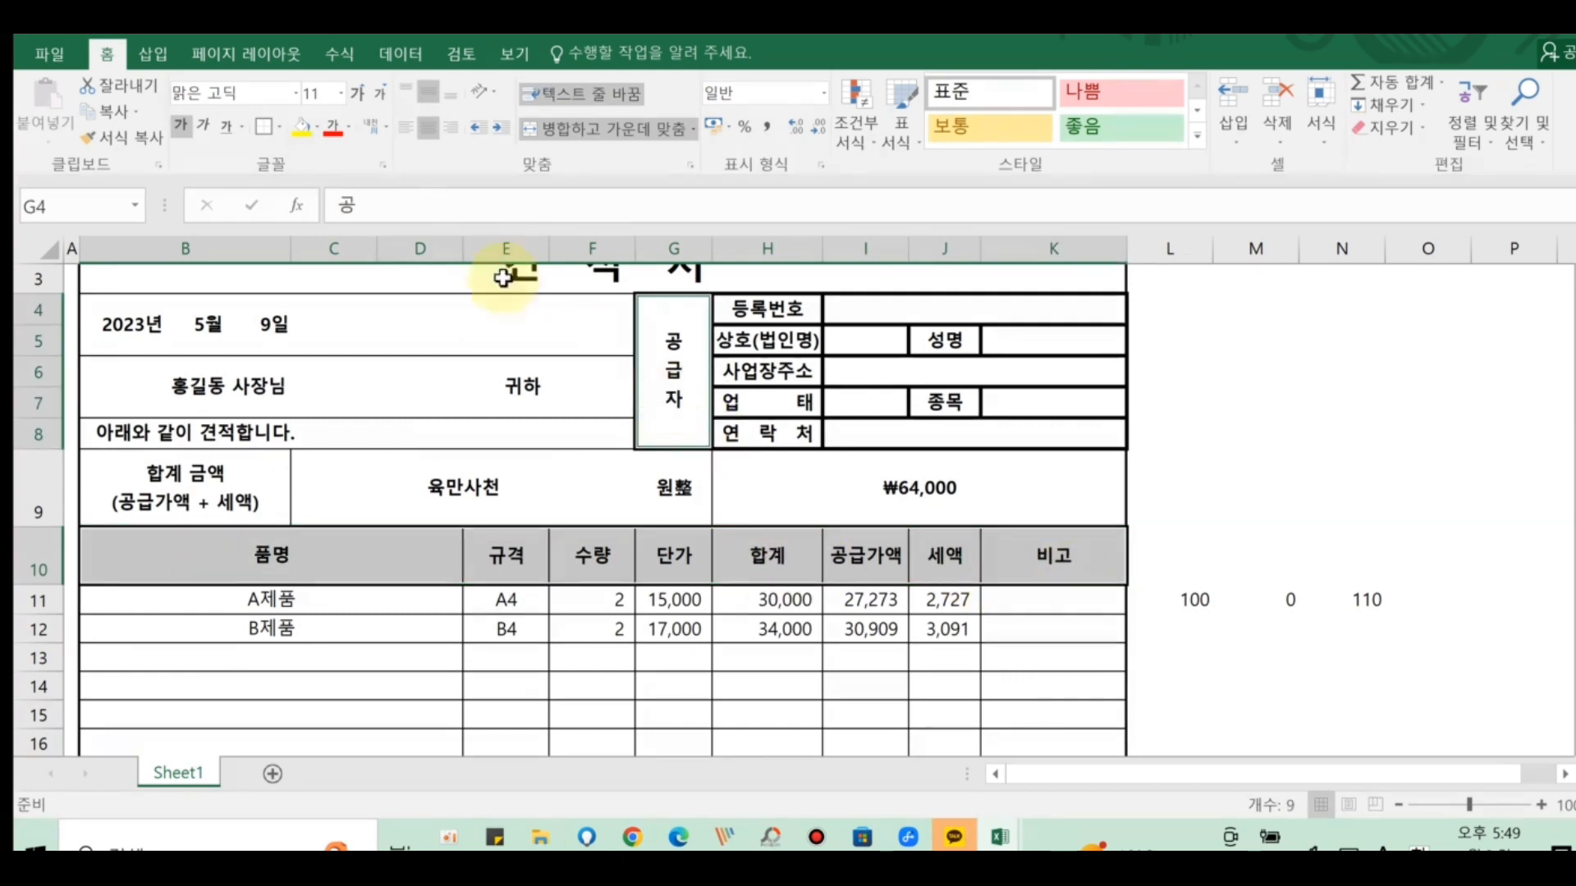
{"action": "left_click", "coordinate": [316, 127]}
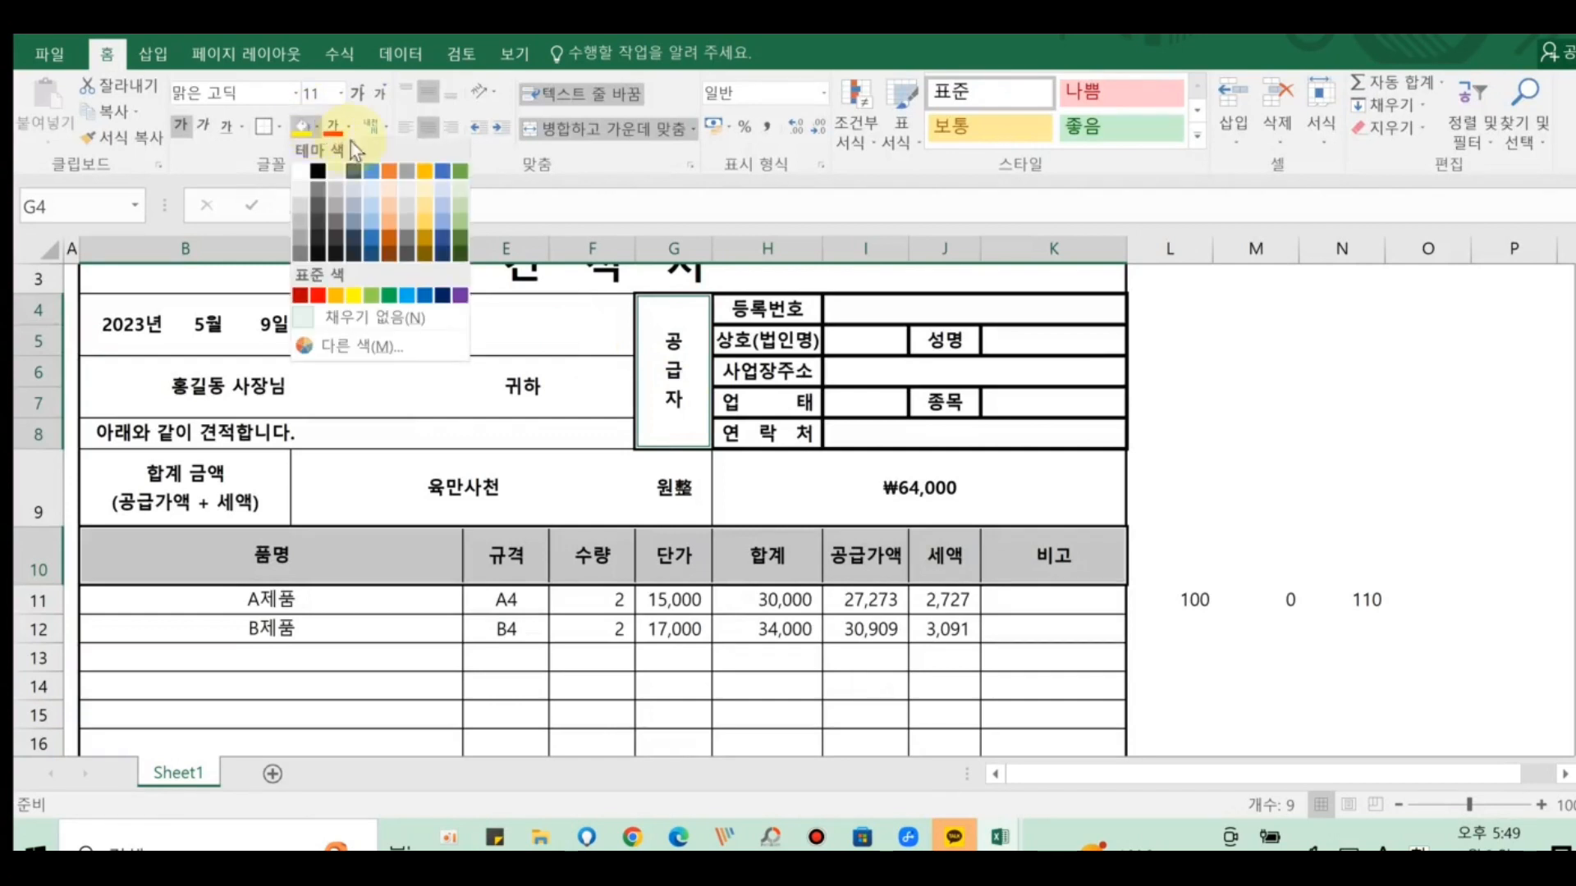
{"action": "left_click", "coordinate": [462, 197]}
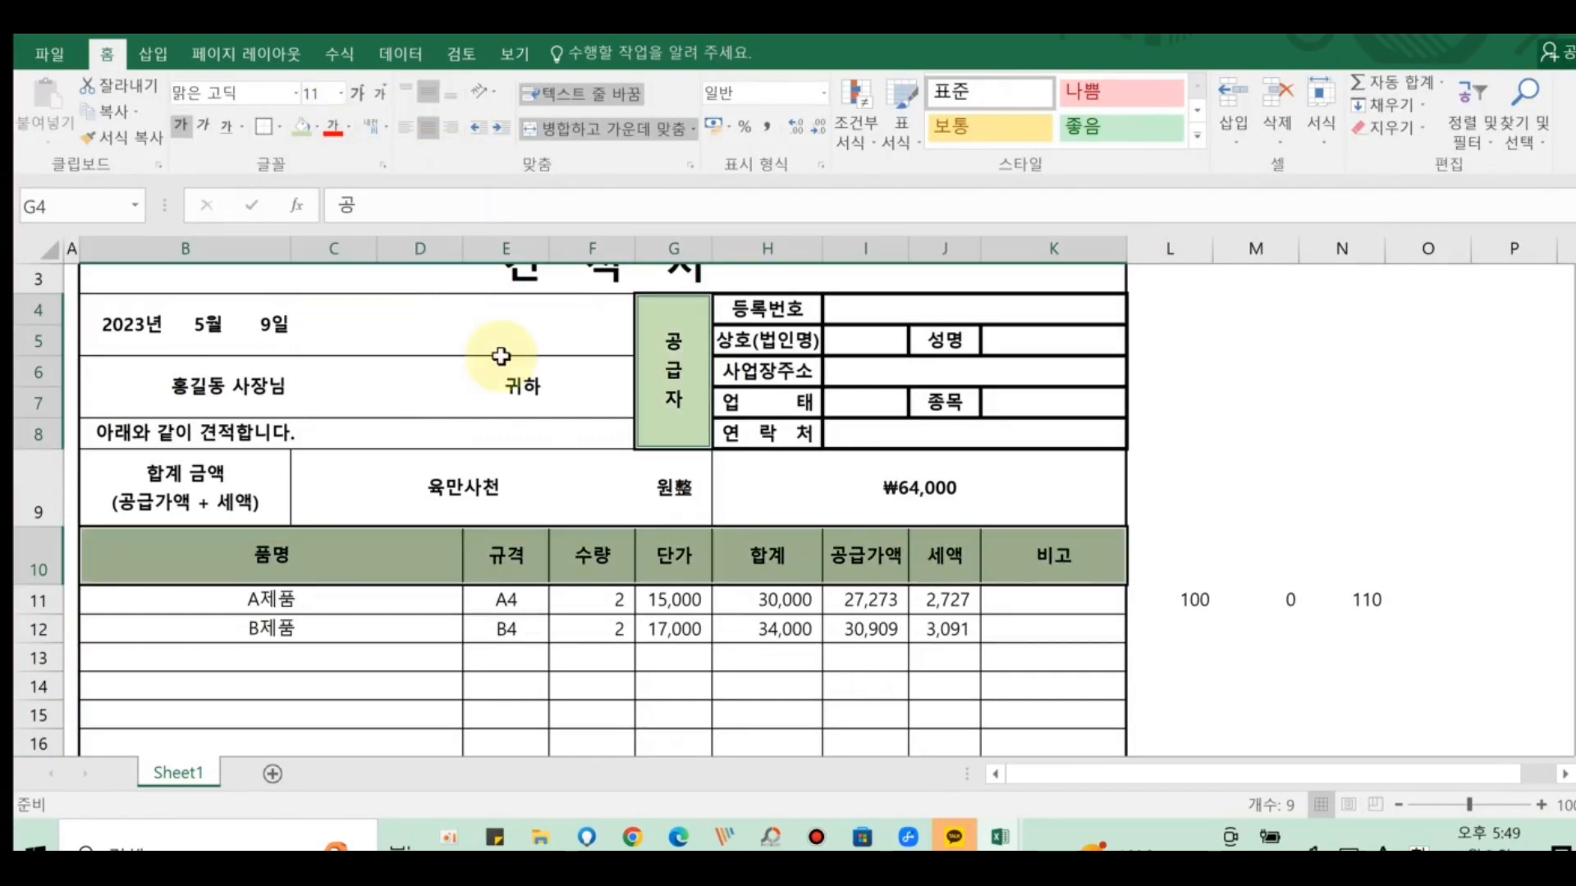
{"action": "left_click", "coordinate": [504, 435]}
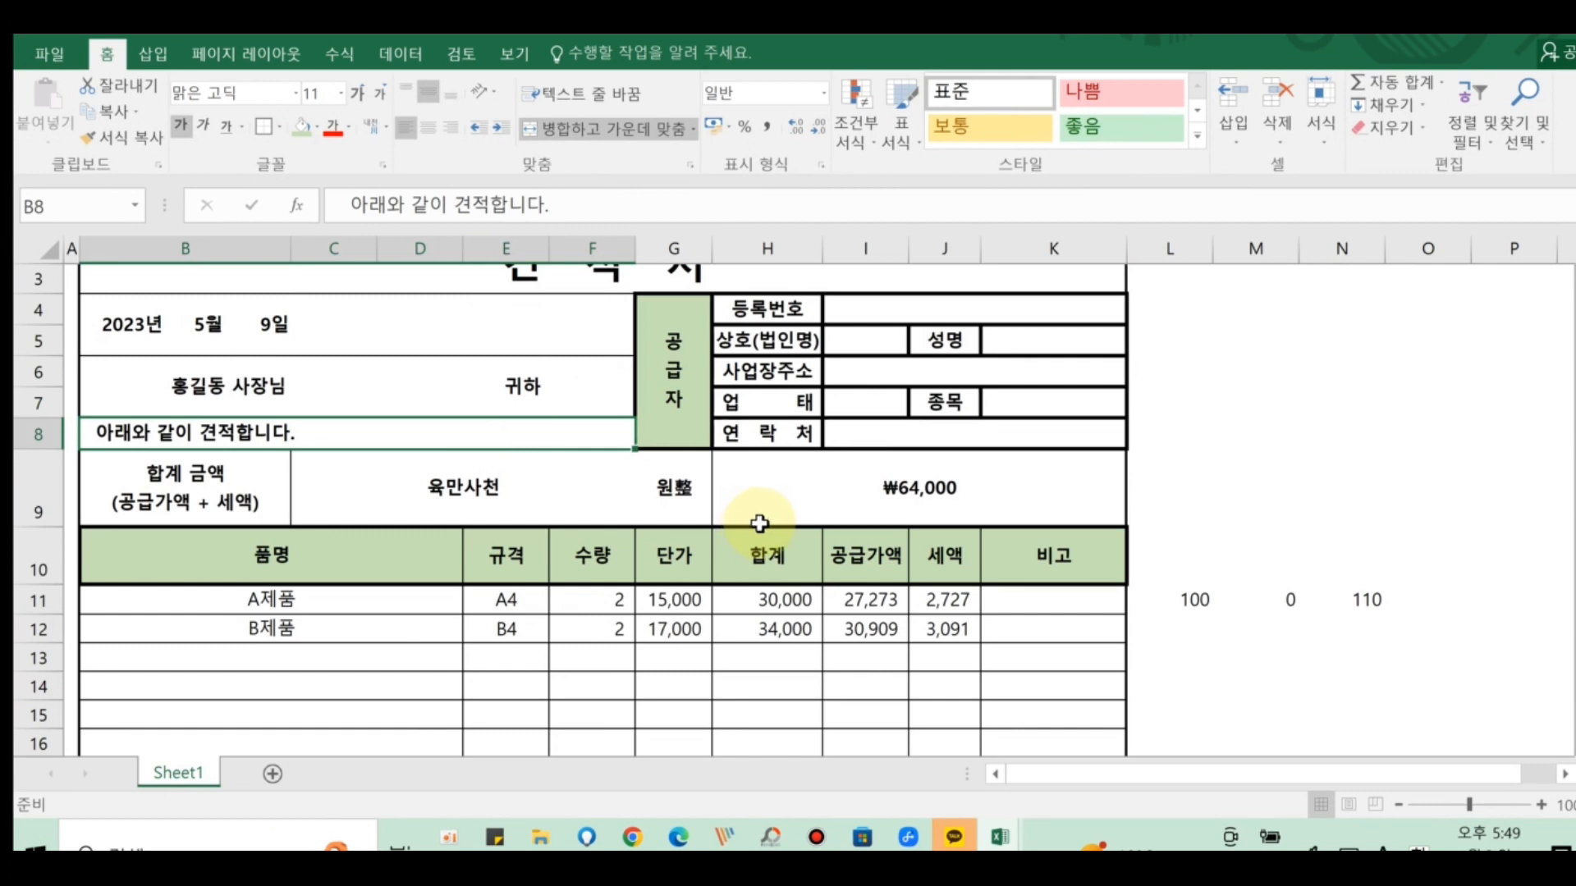
{"action": "left_click", "coordinate": [1255, 555]}
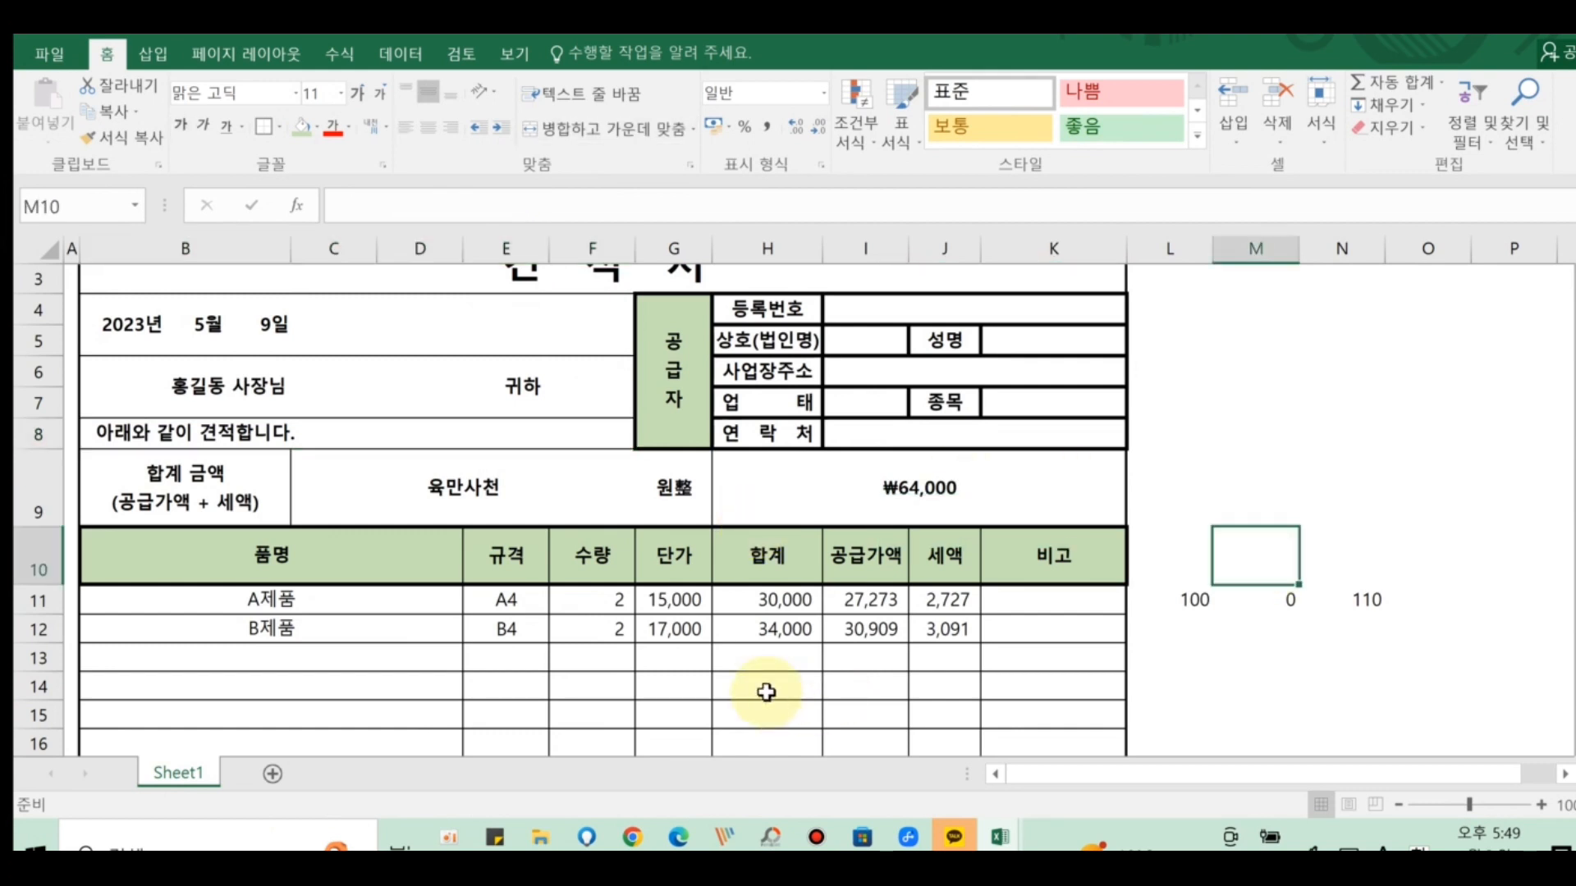
- Underline the title text 견 적 서 in the merged cell B2
{"action": "scroll", "coordinate": [771, 688], "scroll_direction": "up", "scroll_amount": 1}
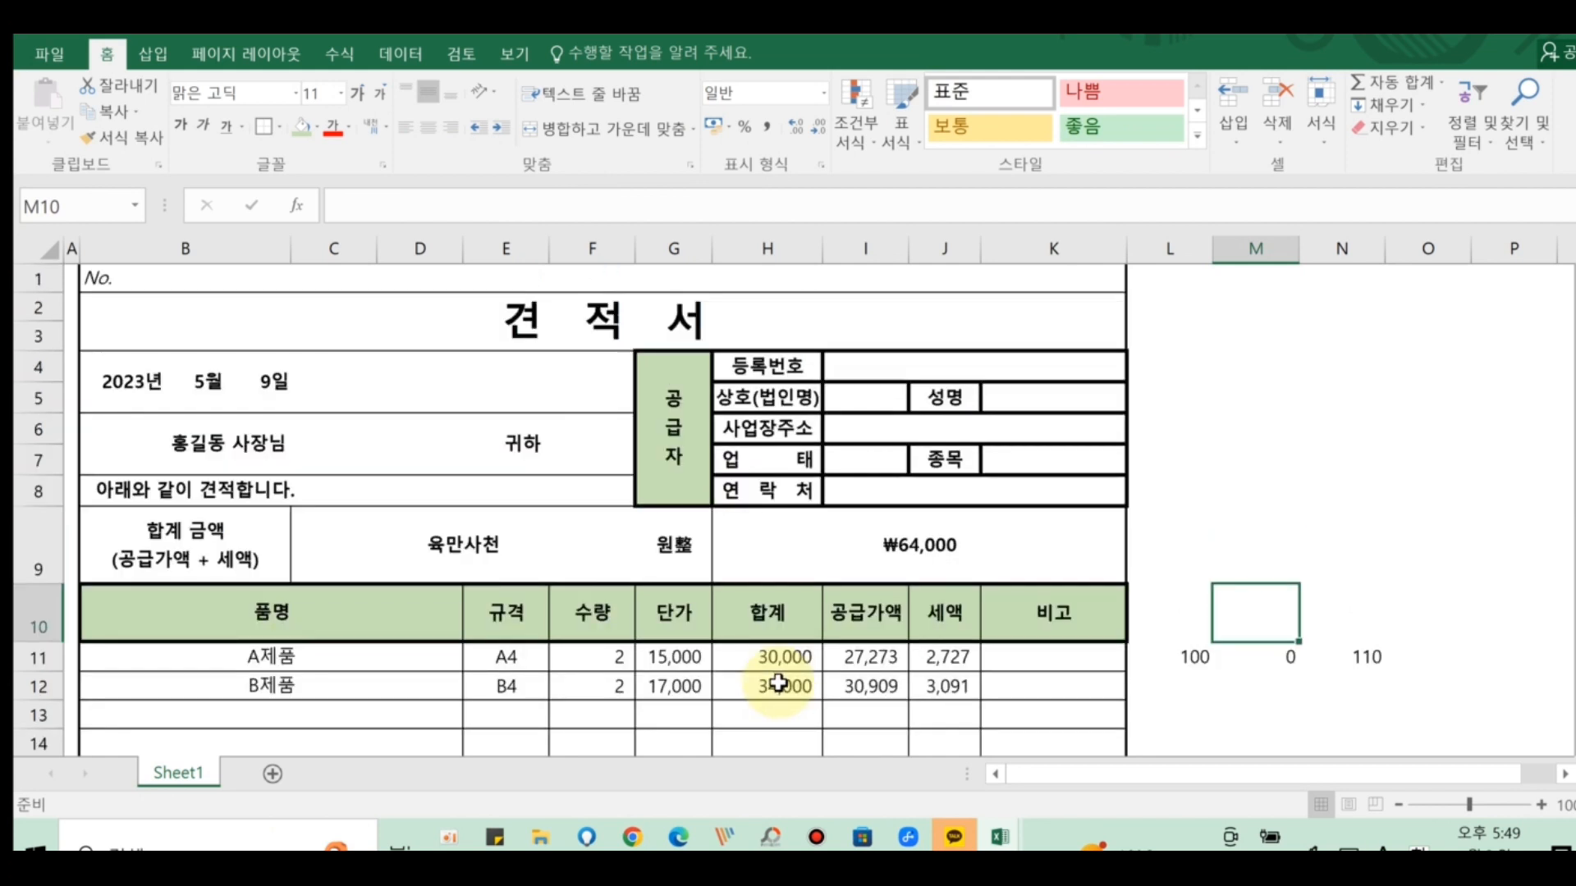
{"action": "scroll", "coordinate": [778, 683], "scroll_direction": "down", "scroll_amount": 8}
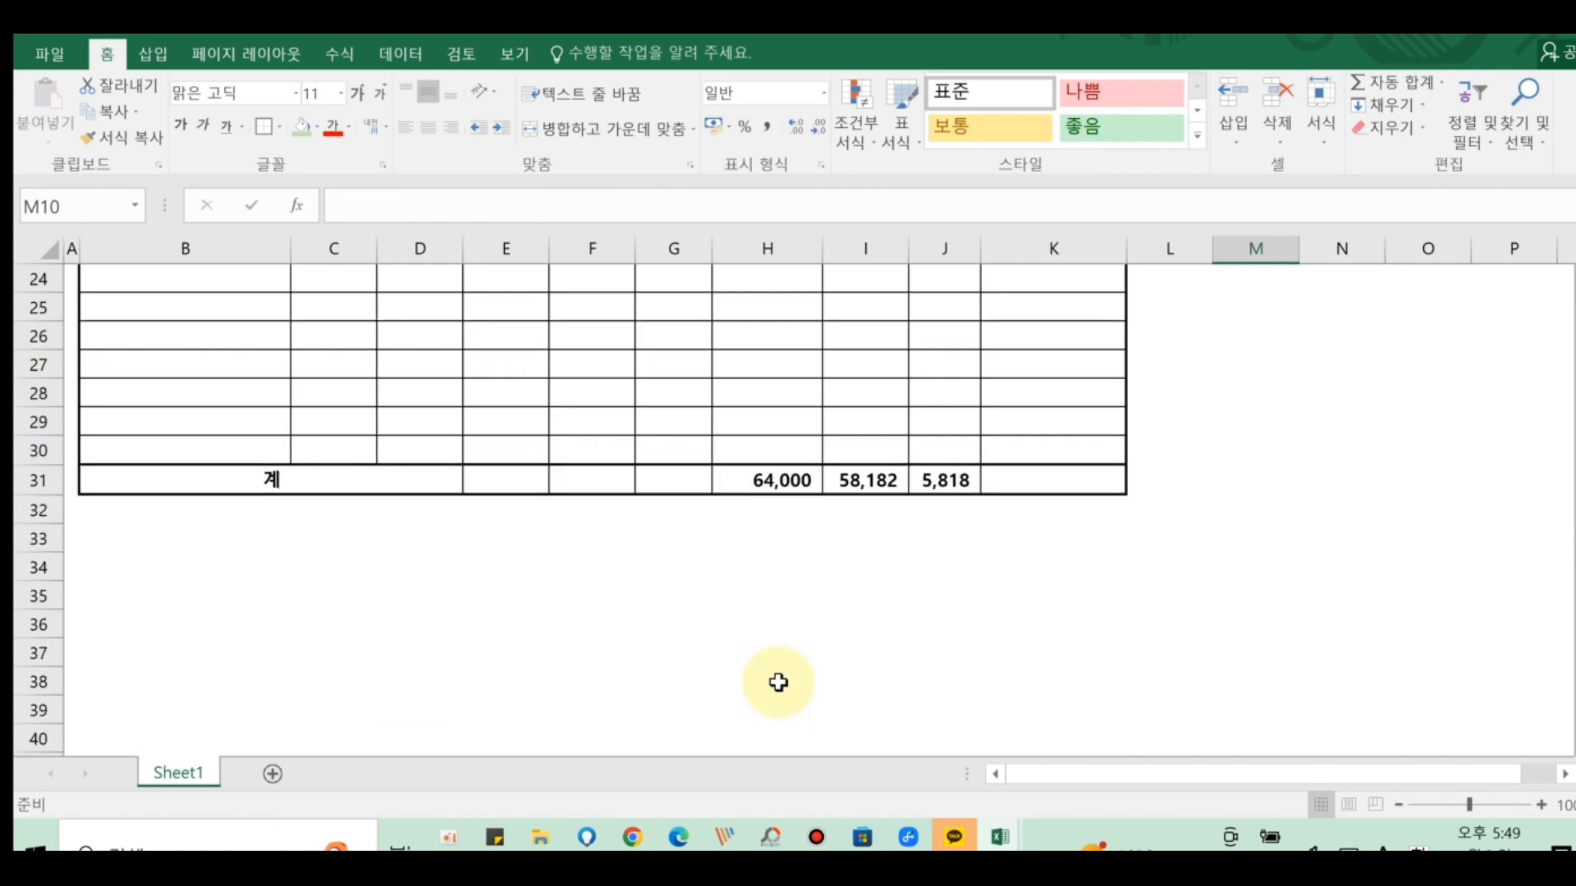
{"action": "scroll", "coordinate": [778, 683], "scroll_direction": "up", "scroll_amount": 5}
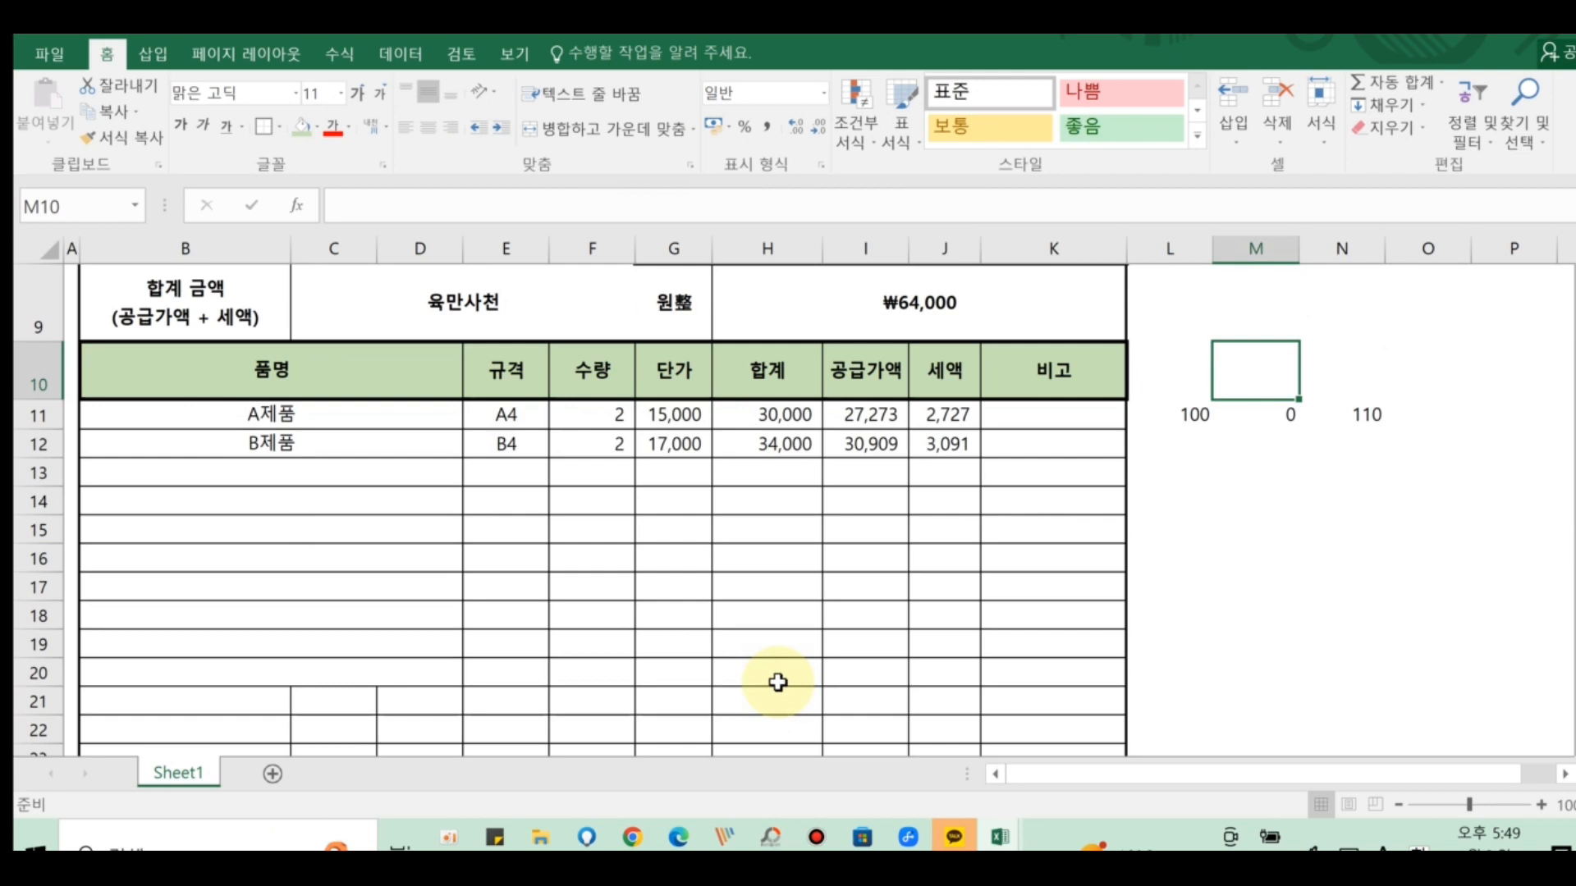
{"action": "scroll", "coordinate": [778, 683], "scroll_direction": "up", "scroll_amount": 1}
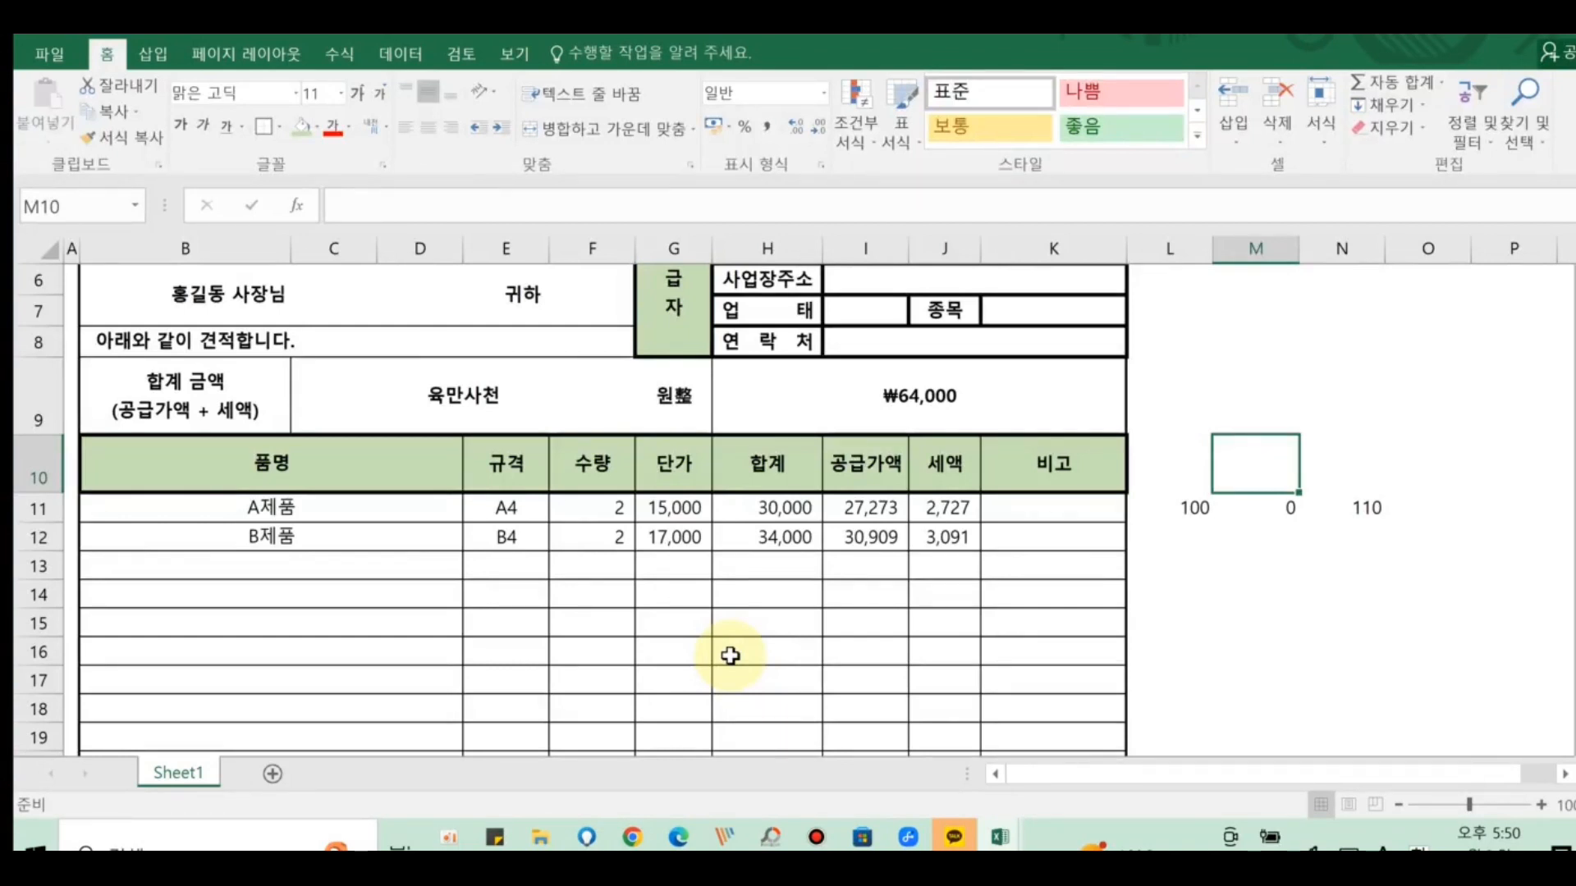
{"action": "scroll", "coordinate": [673, 572], "scroll_direction": "up", "scroll_amount": 1}
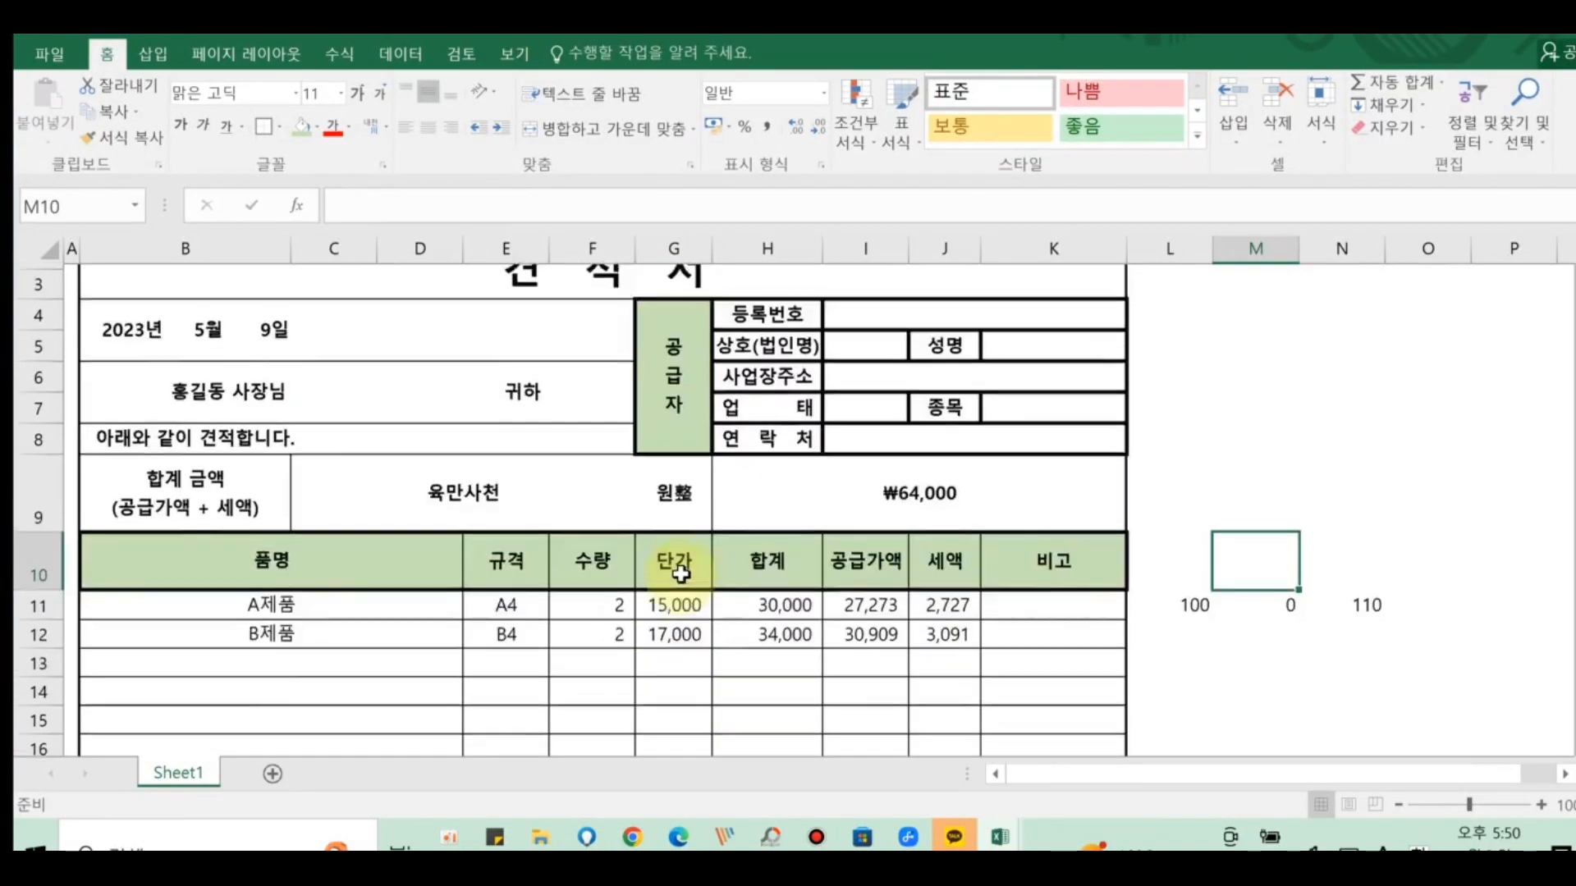
{"action": "scroll", "coordinate": [680, 574], "scroll_direction": "up", "scroll_amount": 1}
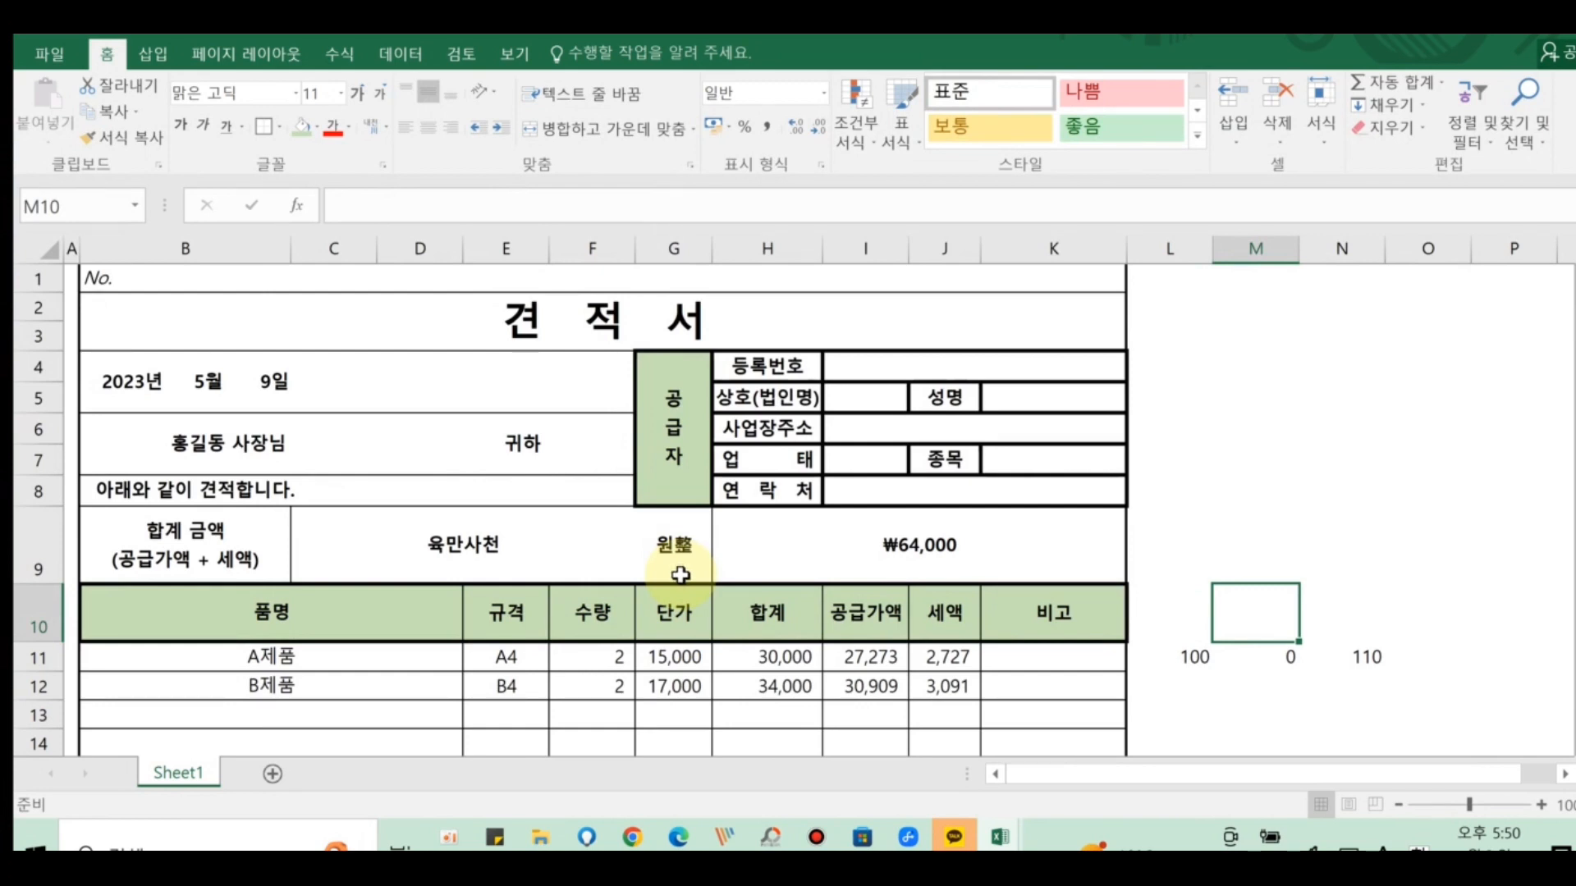
{"action": "left_click", "coordinate": [518, 320]}
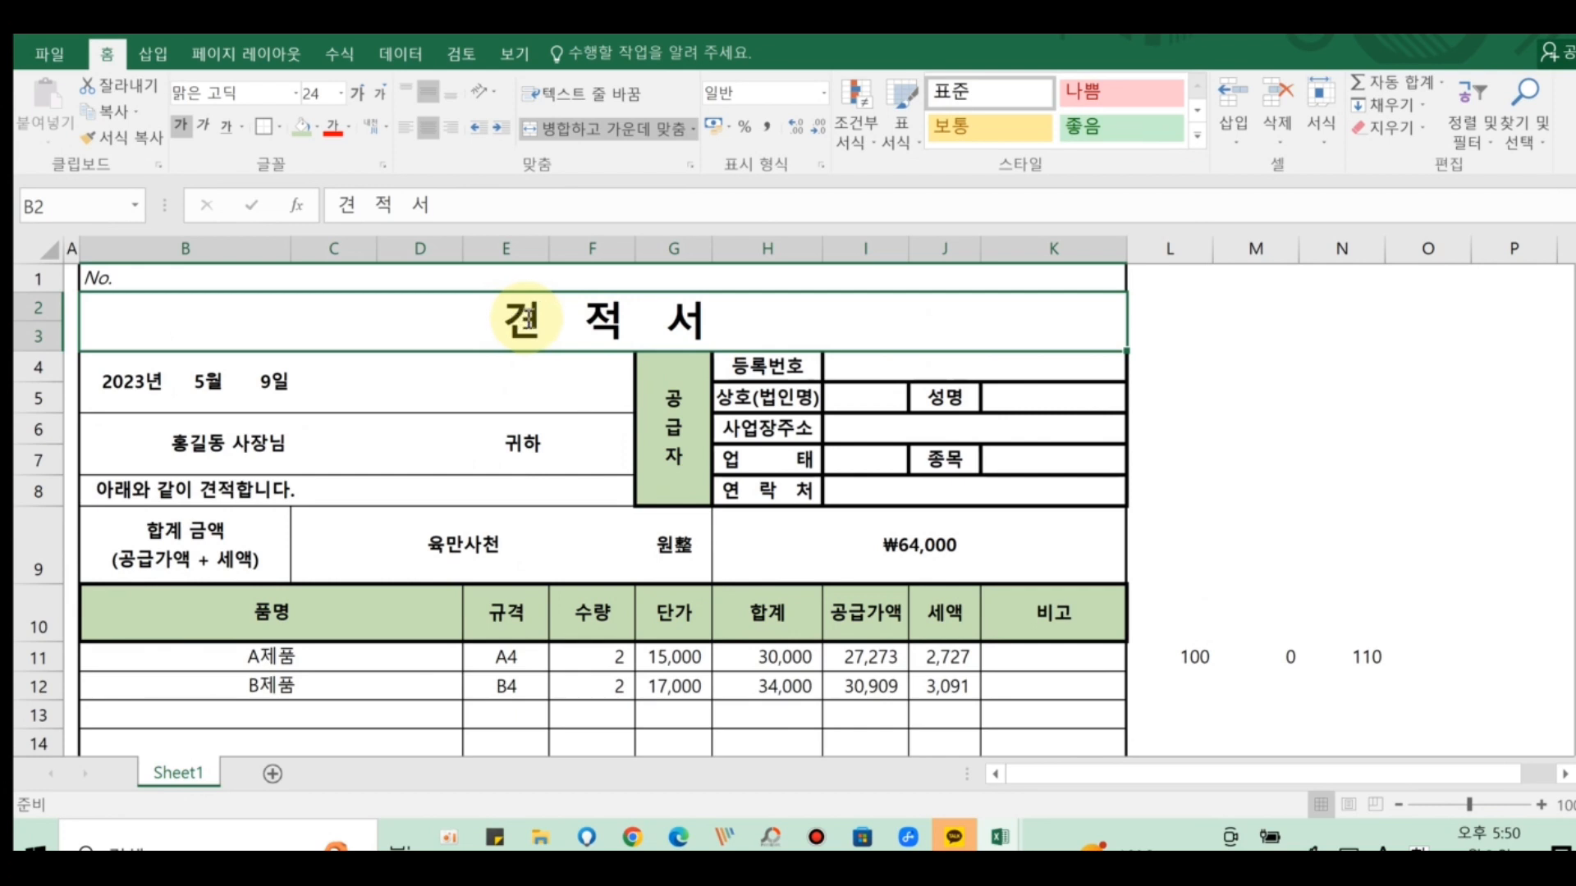
{"action": "double_click", "coordinate": [523, 320]}
{"action": "left_click_drag", "start_coordinate": [510, 319], "coordinate": [730, 321]}
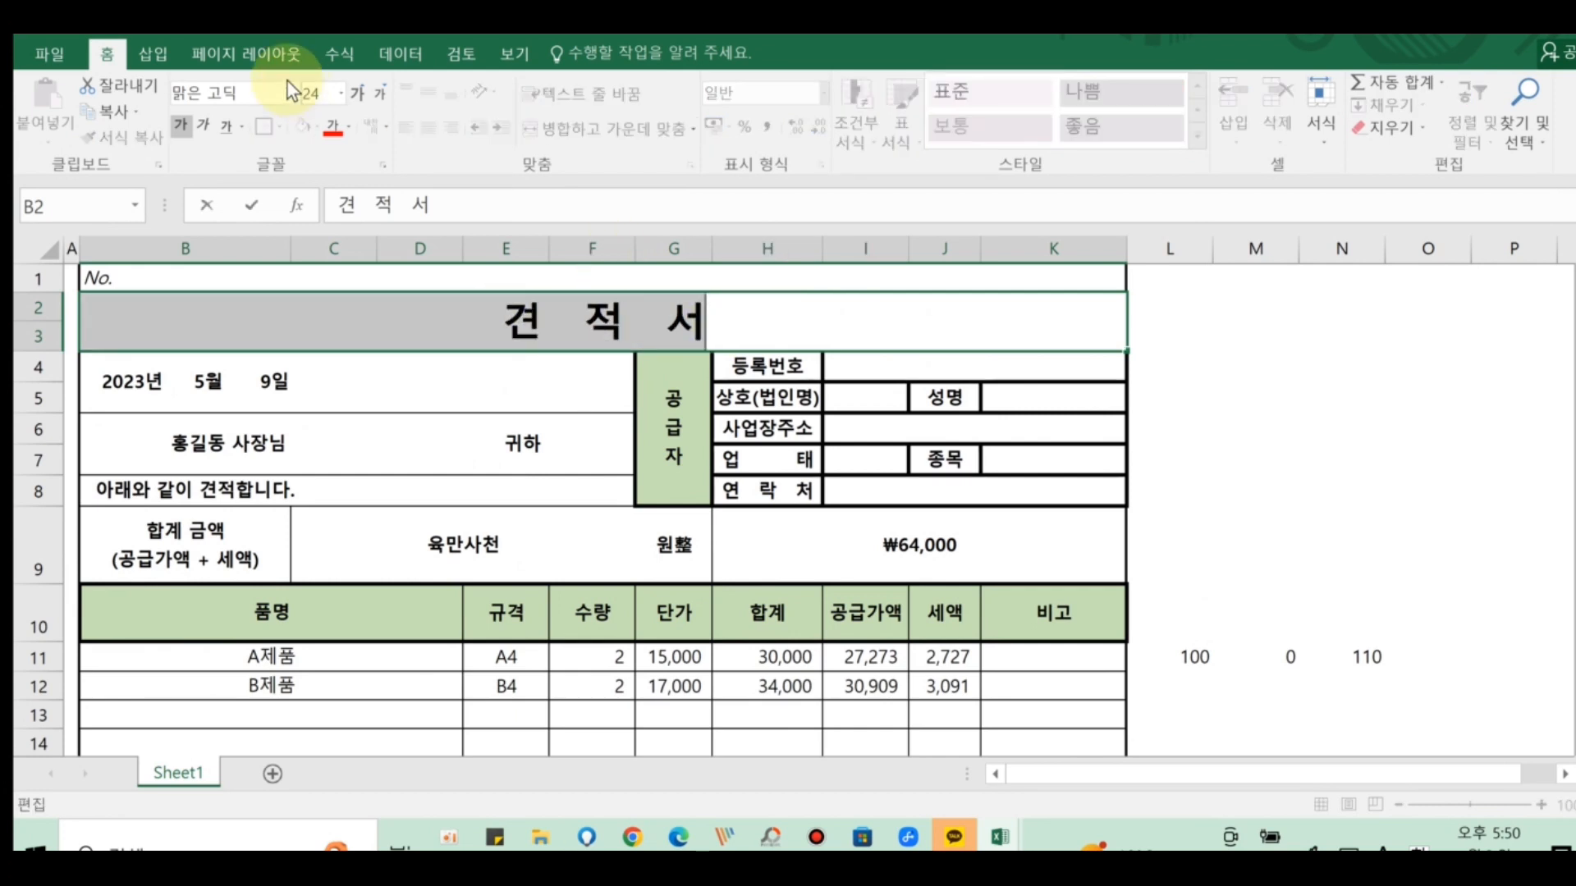
{"action": "left_click", "coordinate": [228, 128]}
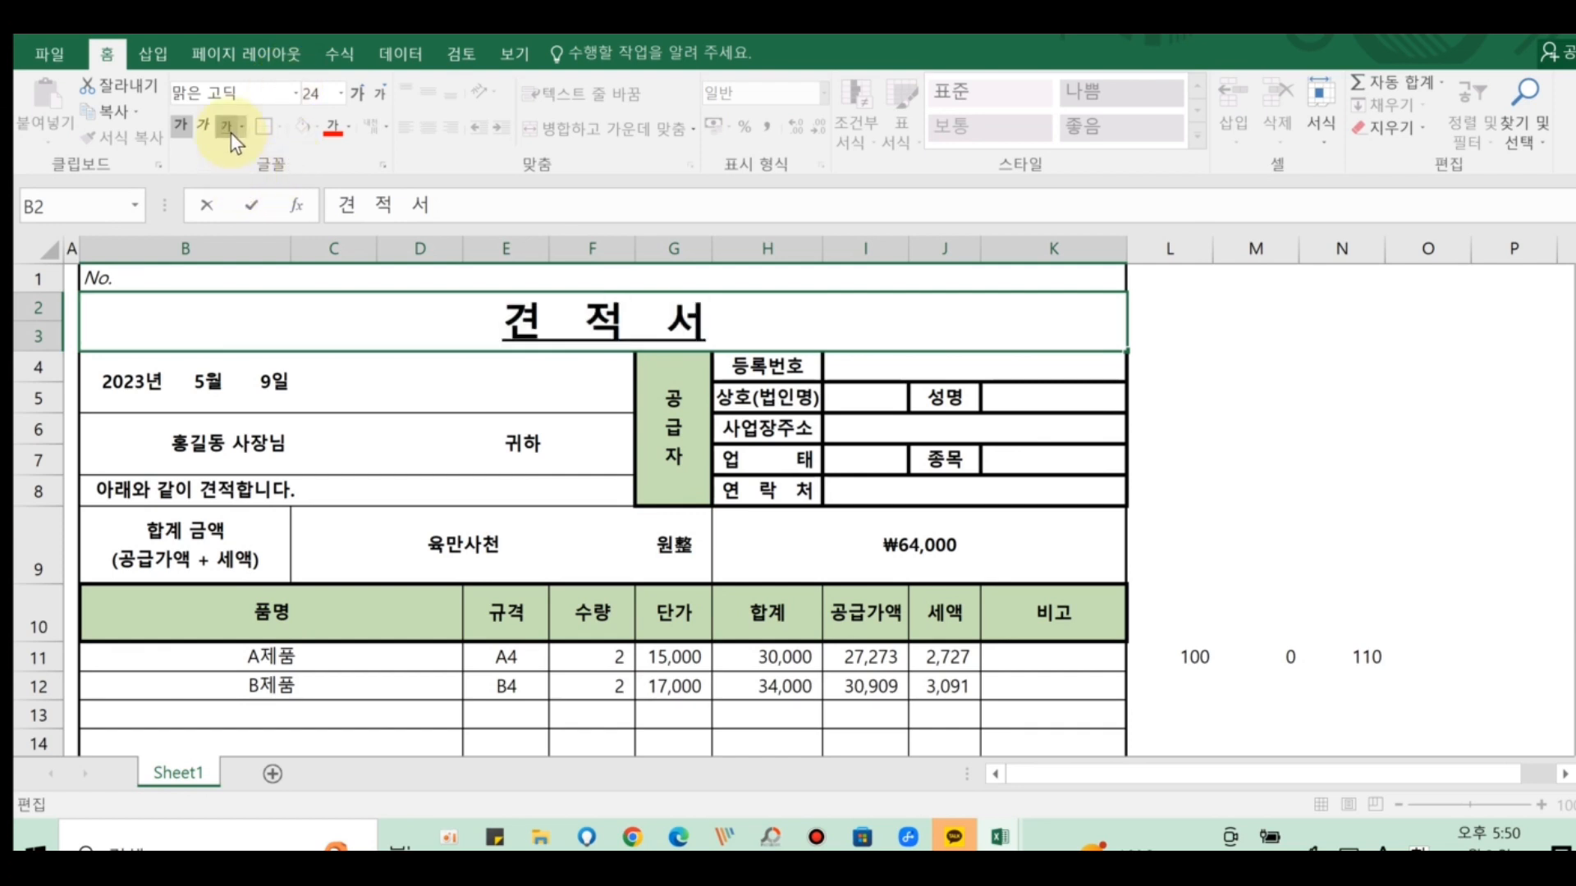
{"action": "left_click", "coordinate": [342, 334]}
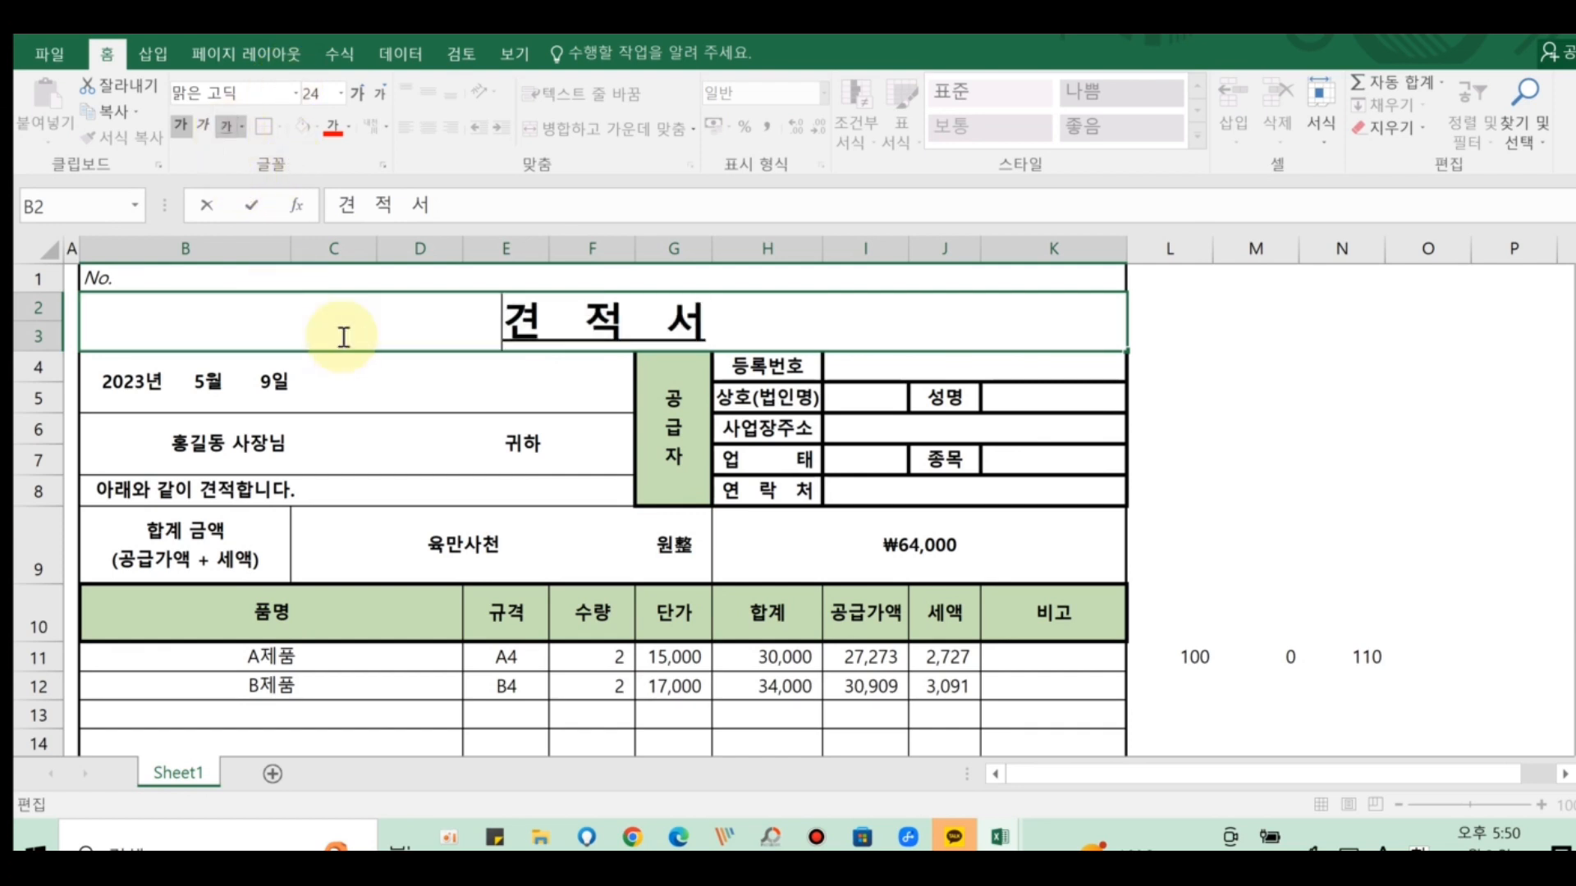
{"action": "left_click", "coordinate": [394, 410]}
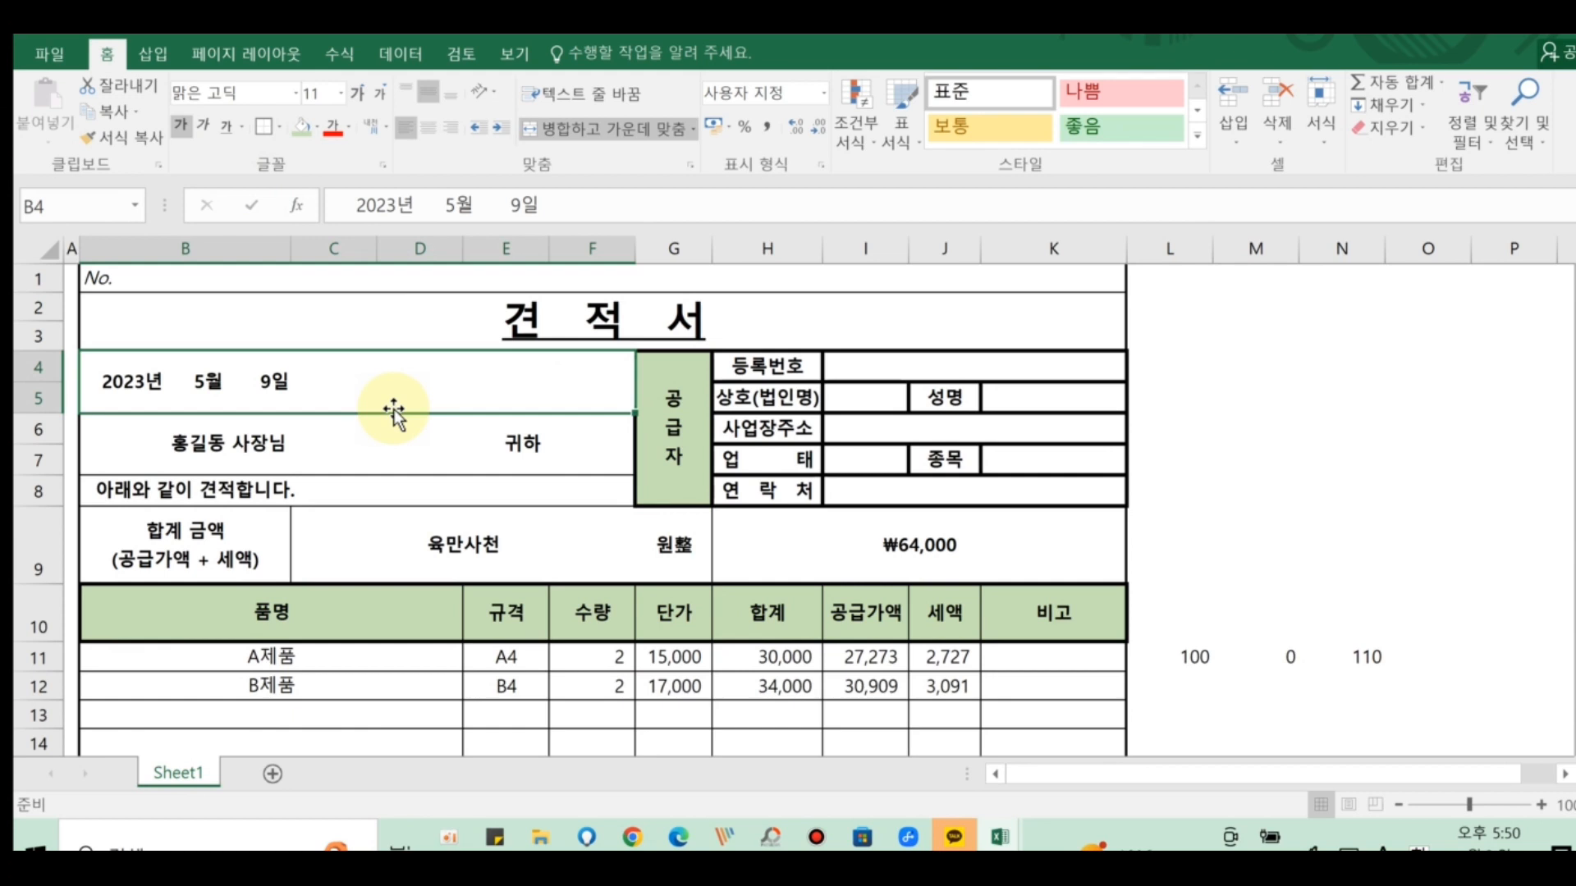